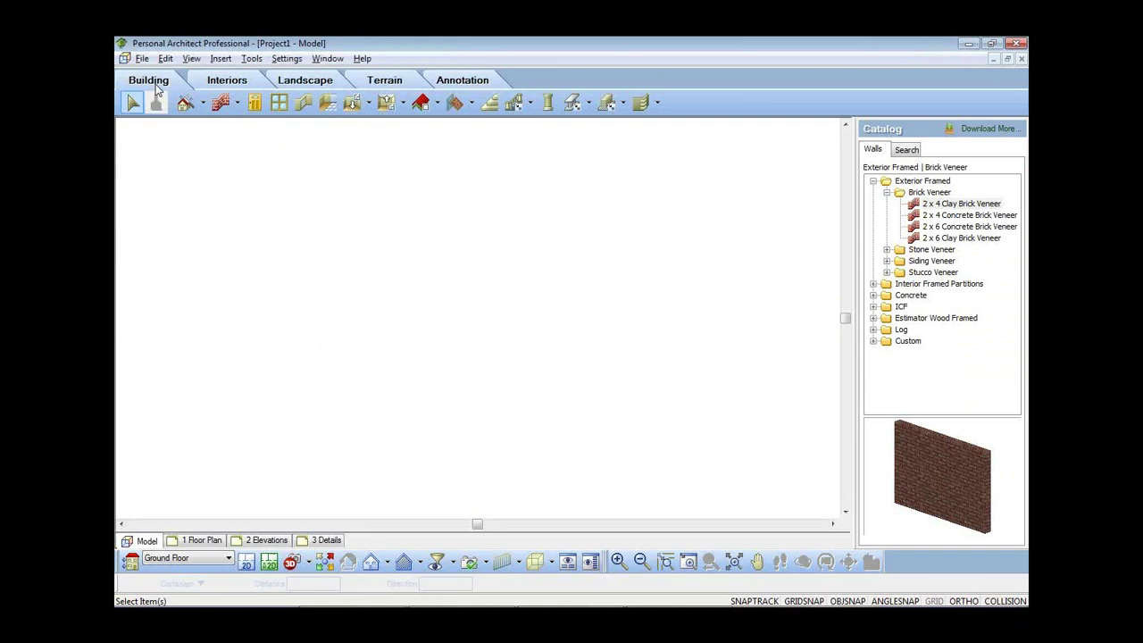
- Look through the Building, Interiors, Landscape, Terrain and Annotation toolsets, ending on the Building tools
click(228, 84)
click(386, 85)
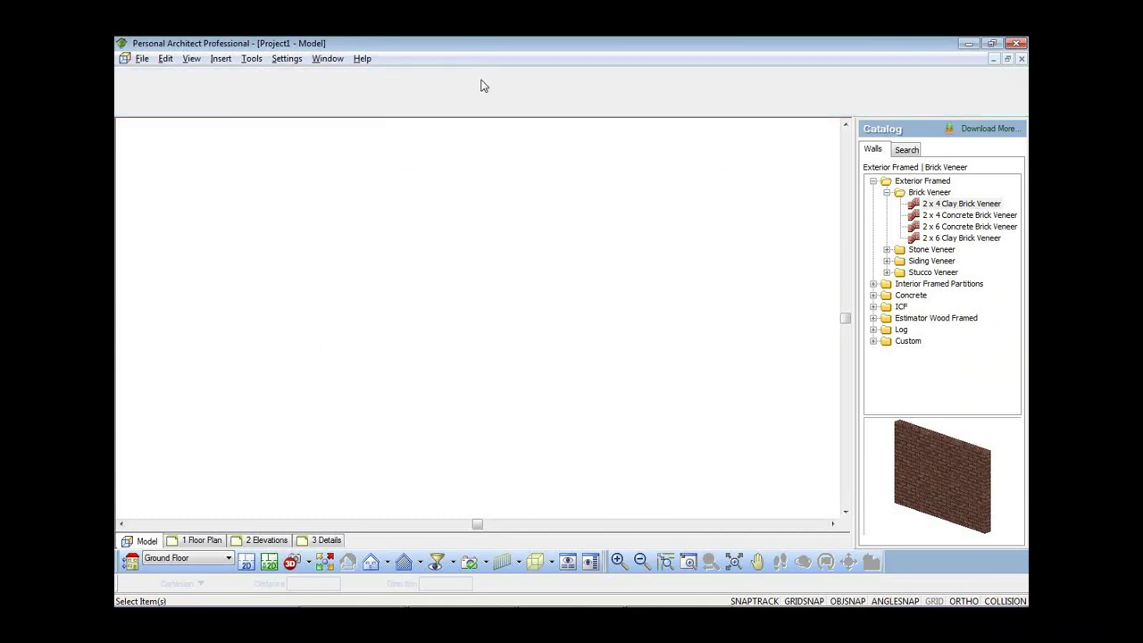
click(133, 83)
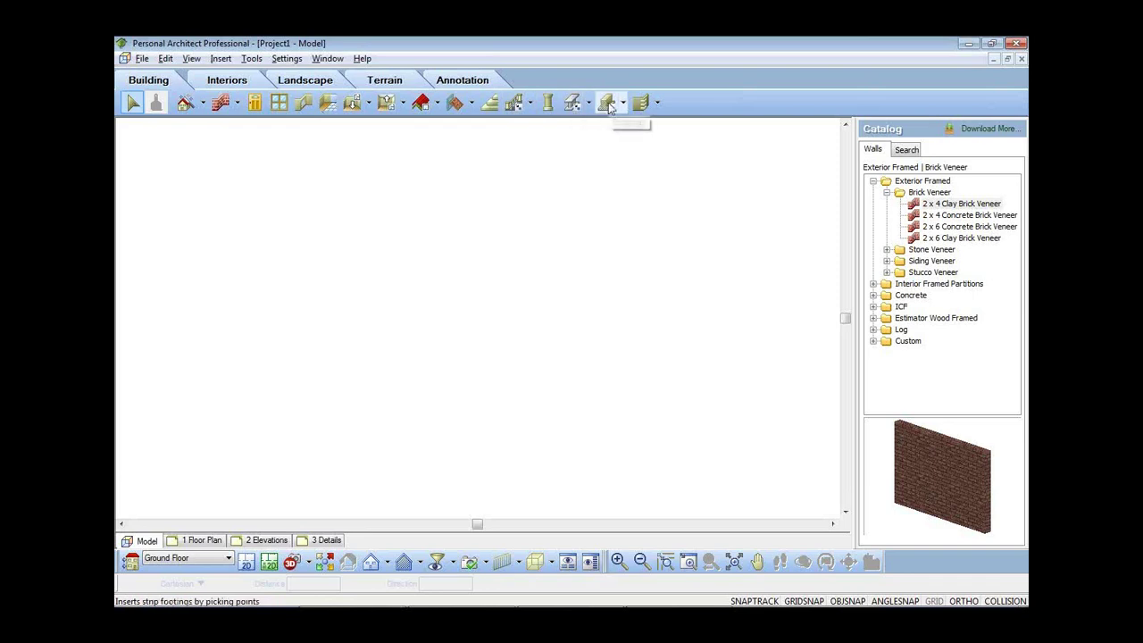
click(241, 81)
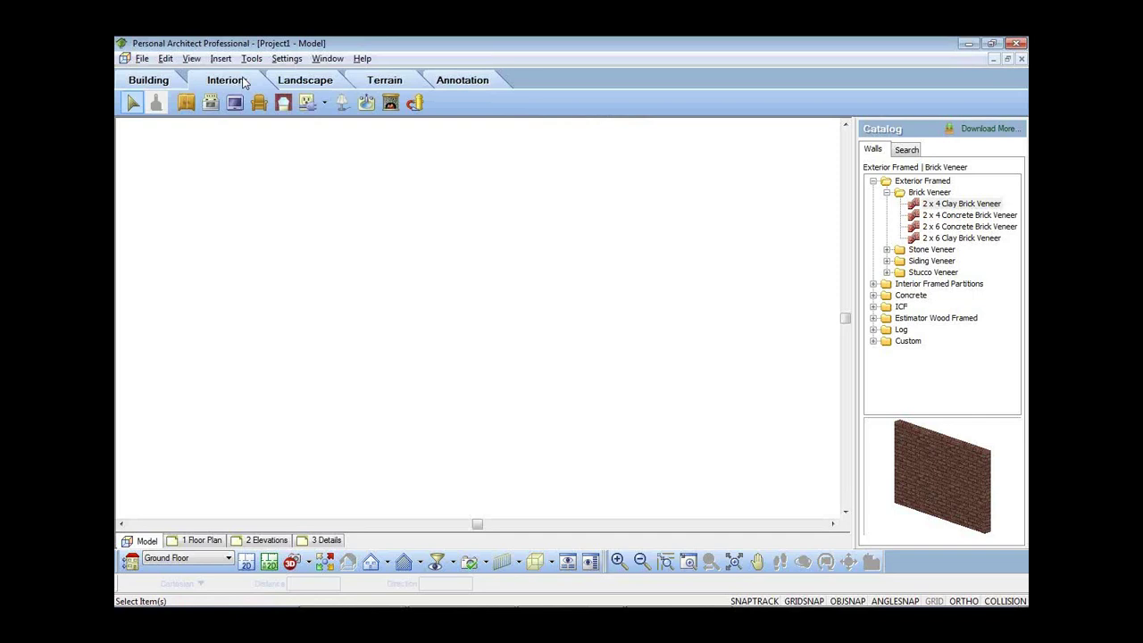
click(321, 84)
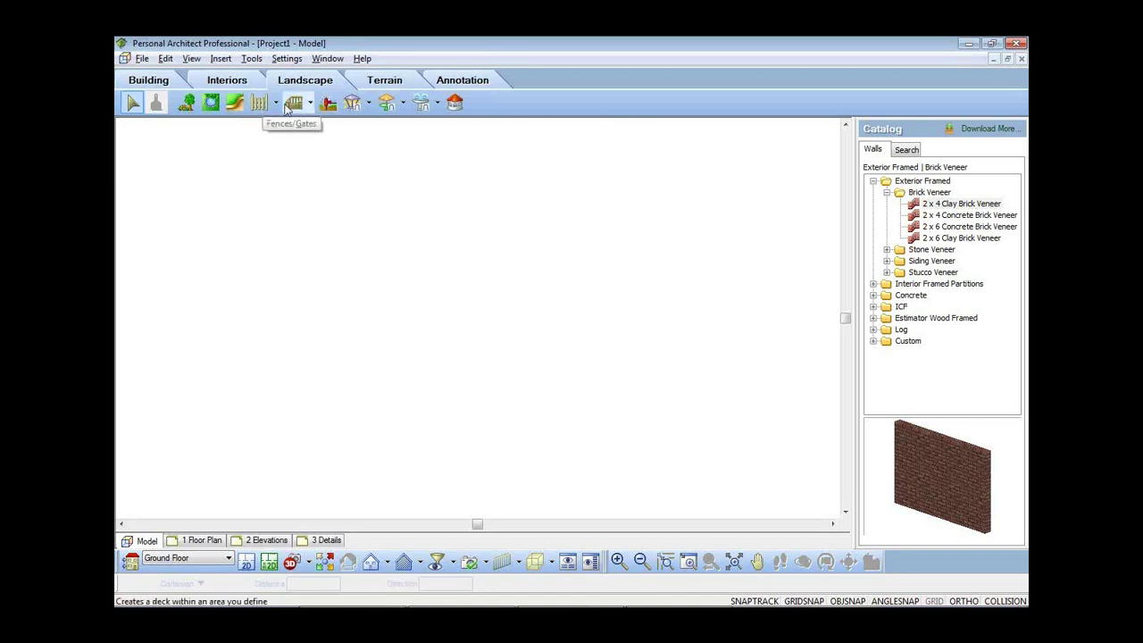
click(390, 83)
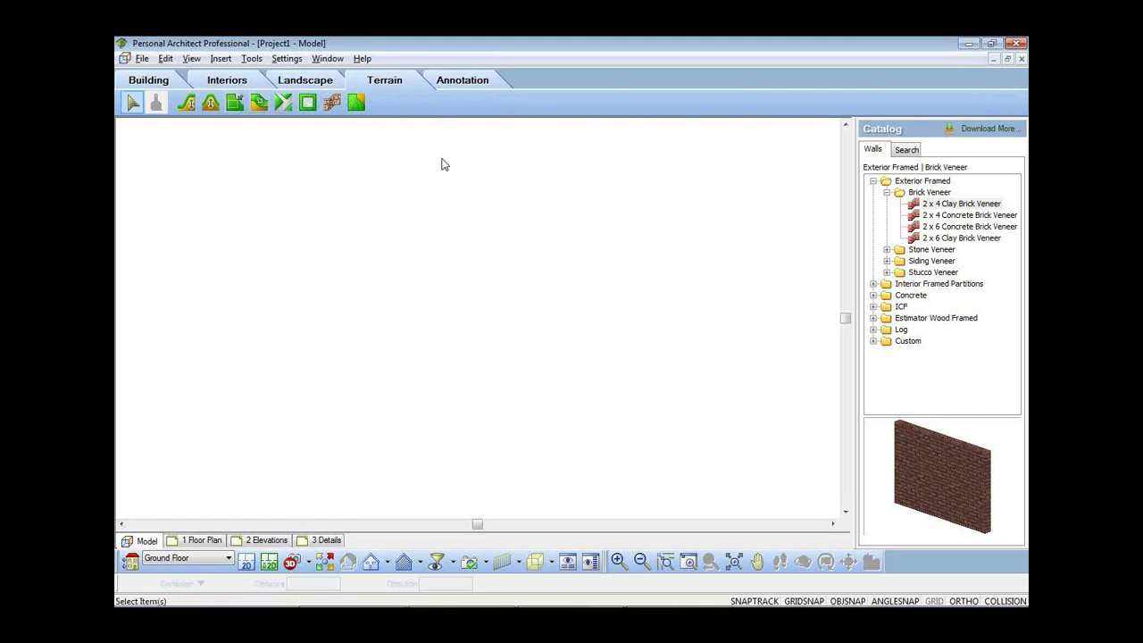
click(466, 83)
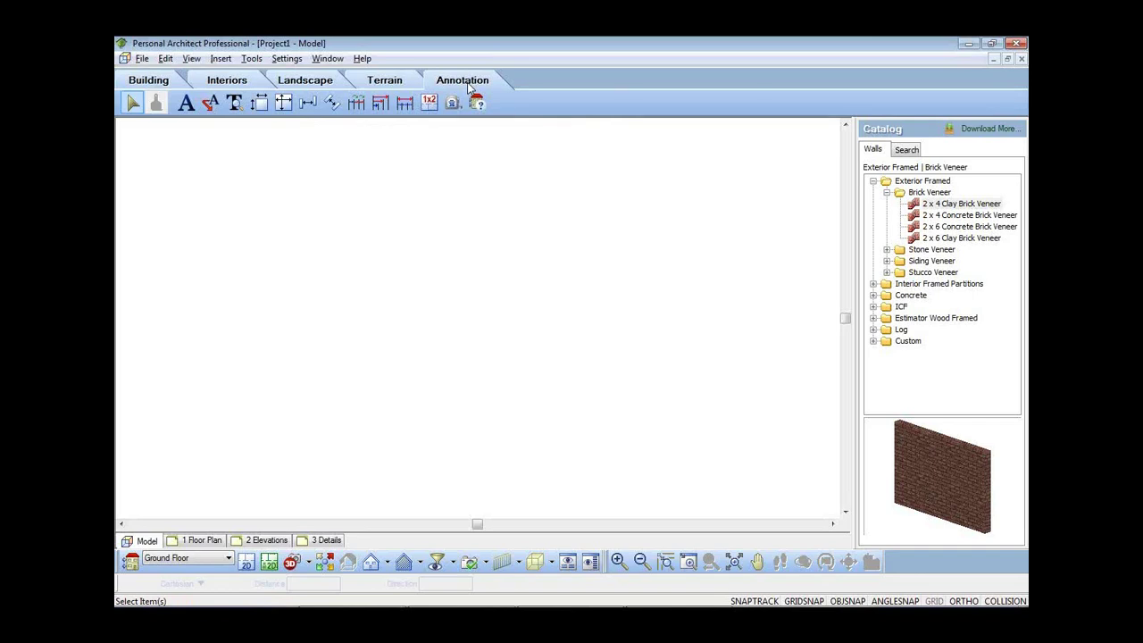
click(156, 82)
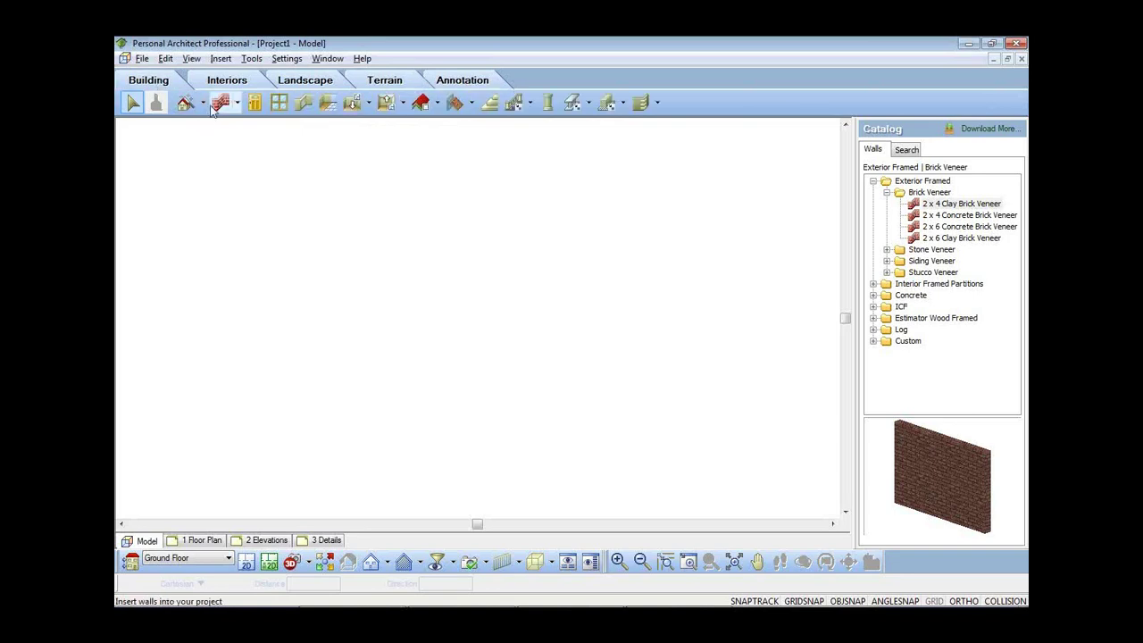
- Start the Windows tool and open the 3'-5" X 4'-11" Double Casement window's properties from the catalog
click(220, 102)
click(254, 105)
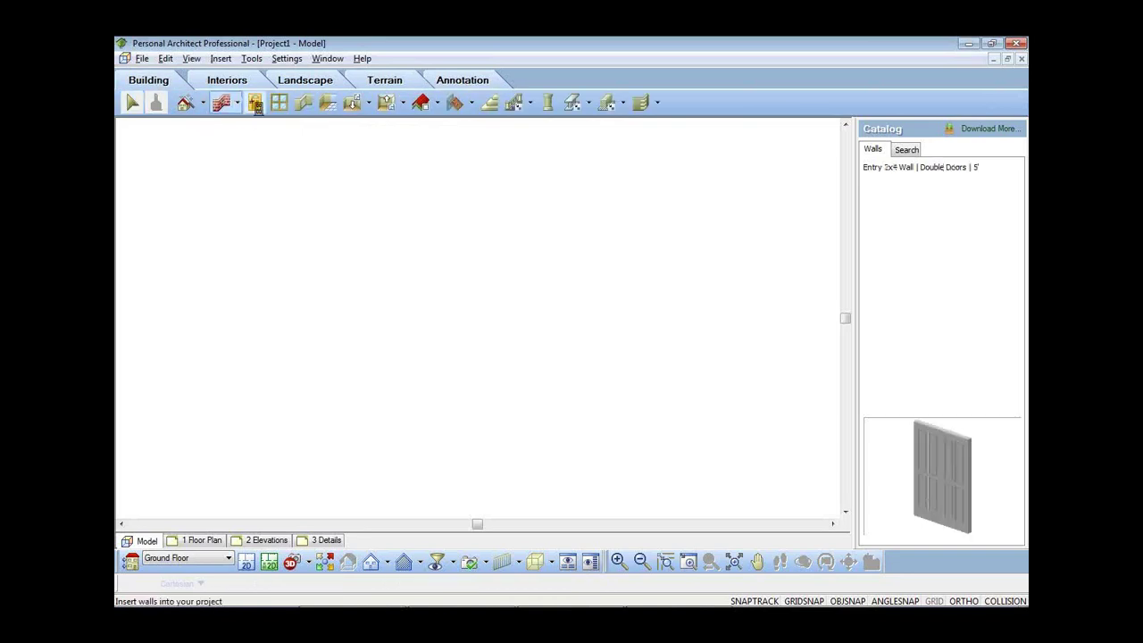
click(280, 103)
click(949, 294)
click(949, 226)
click(950, 266)
click(949, 340)
click(950, 344)
click(950, 344)
click(950, 345)
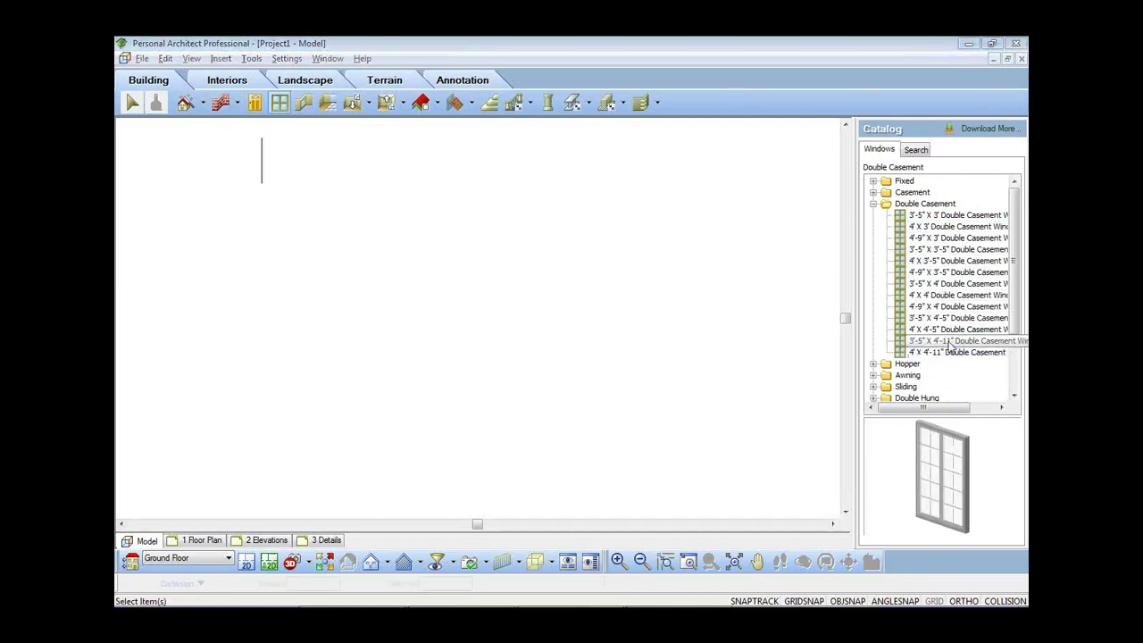
- Examine the double casement window's preview in 2D and in 3D from different angles
mouse_move(804, 295)
mouse_down()
mouse_move(829, 282)
mouse_move(842, 334)
mouse_move(831, 364)
mouse_move(798, 348)
mouse_move(811, 348)
mouse_move(780, 266)
mouse_up()
right_click(779, 266)
click(819, 276)
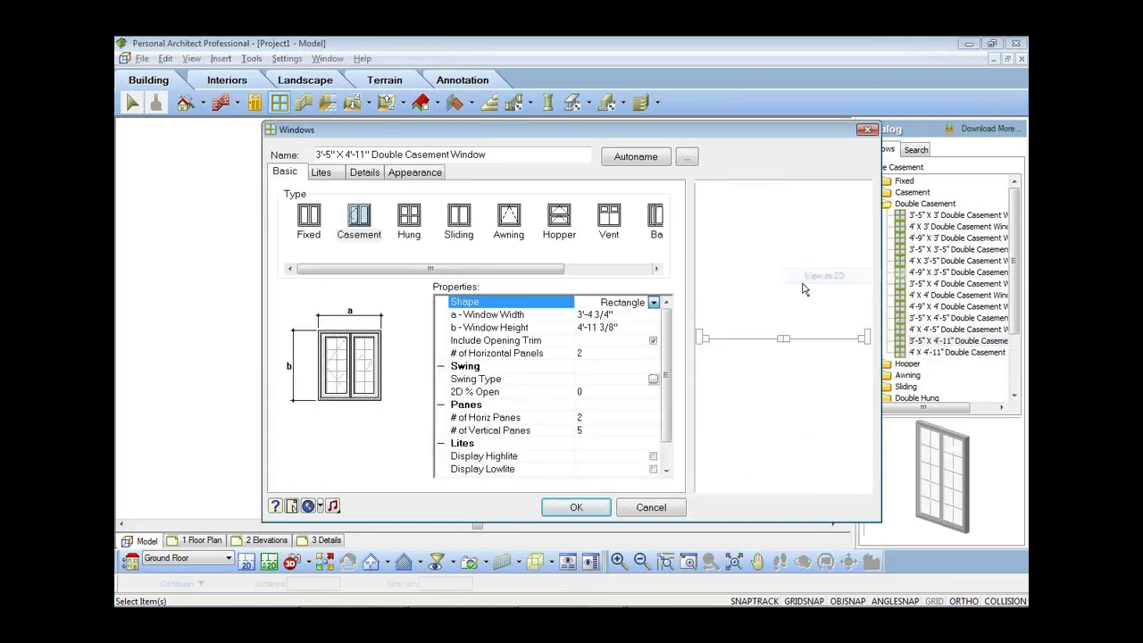
right_click(799, 283)
click(822, 287)
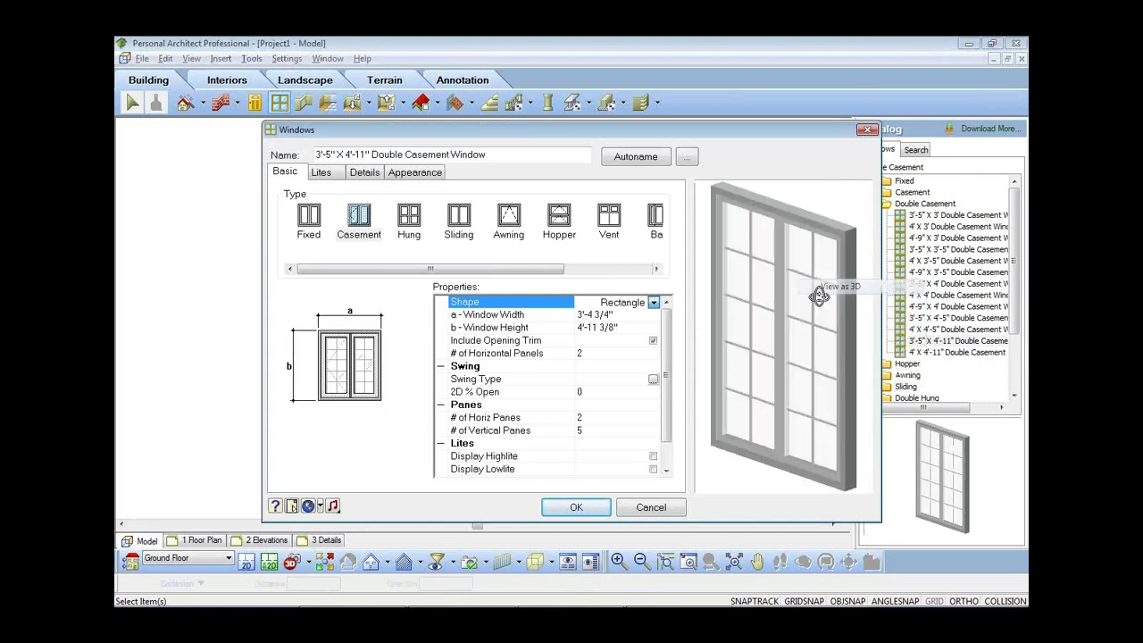
drag(819, 339, 818, 356)
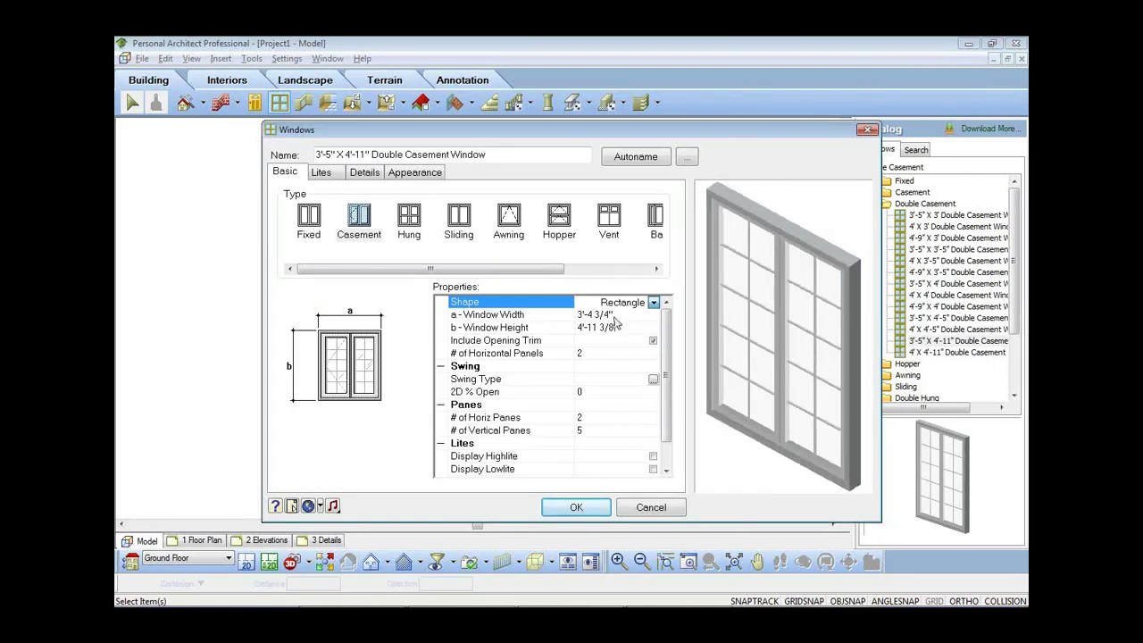
- Set the window's width and height to 6' and its number of horizontal panels to 3
click(613, 316)
text(6)
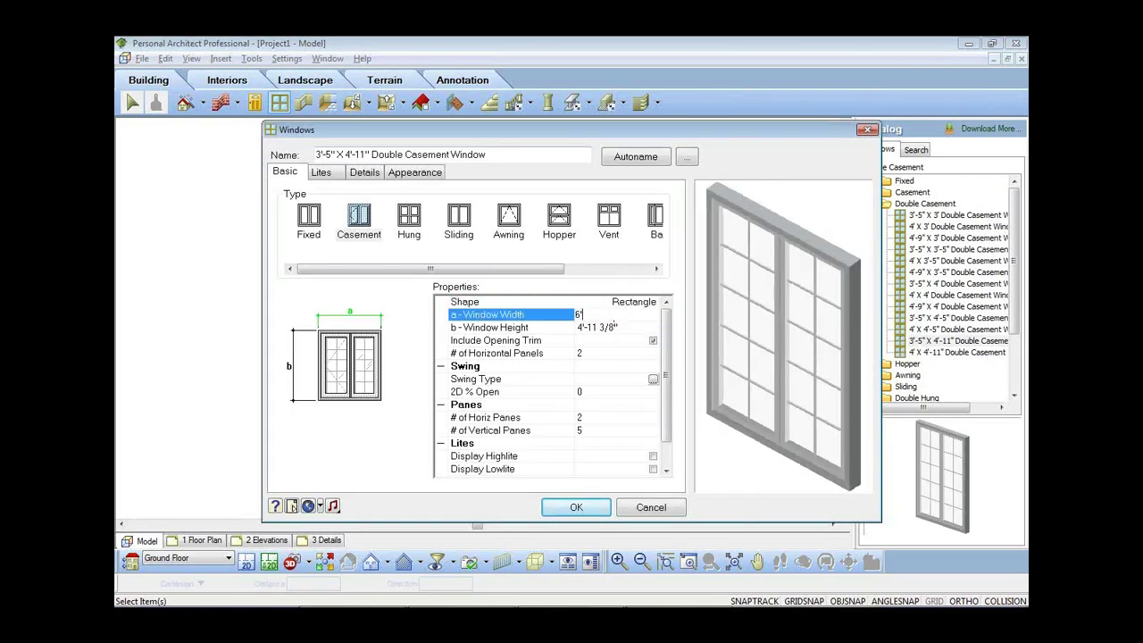
key(Return)
text(6')
key(Return)
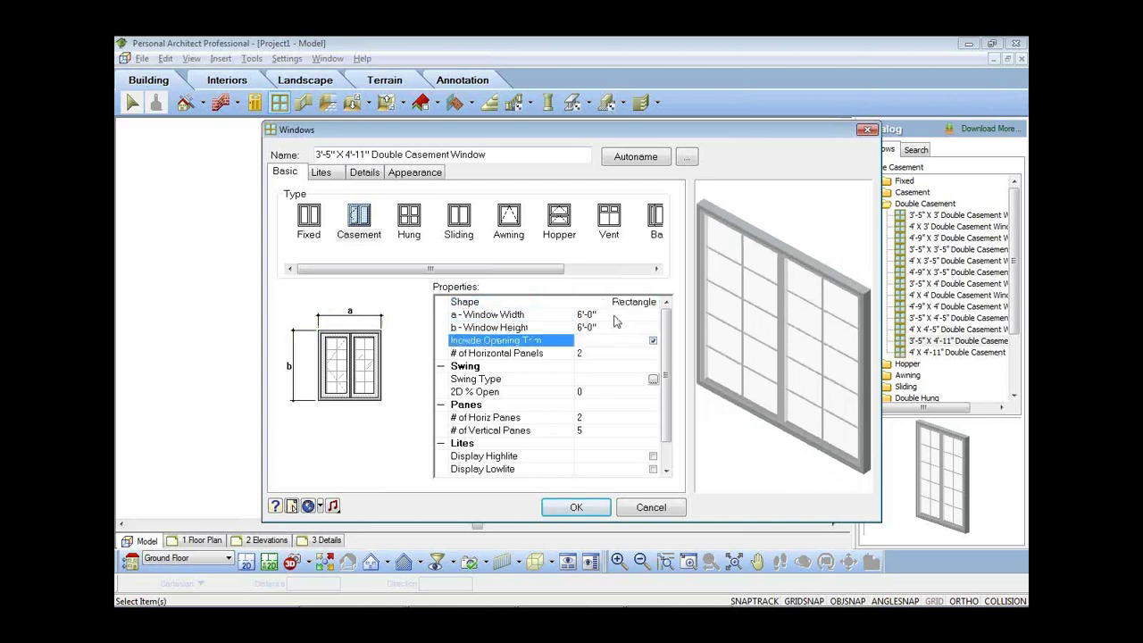
key(Return)
text(3)
key(Return)
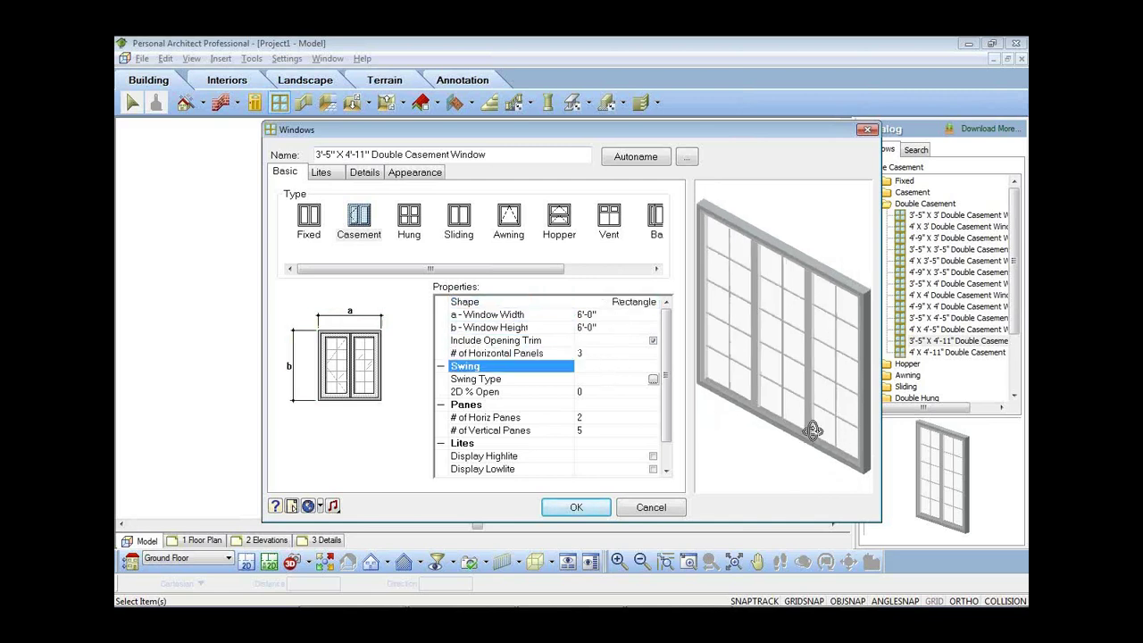
- Try the Arched and Circle shapes on the window and return the shape to Rectangle
click(654, 302)
click(653, 337)
click(595, 339)
click(654, 302)
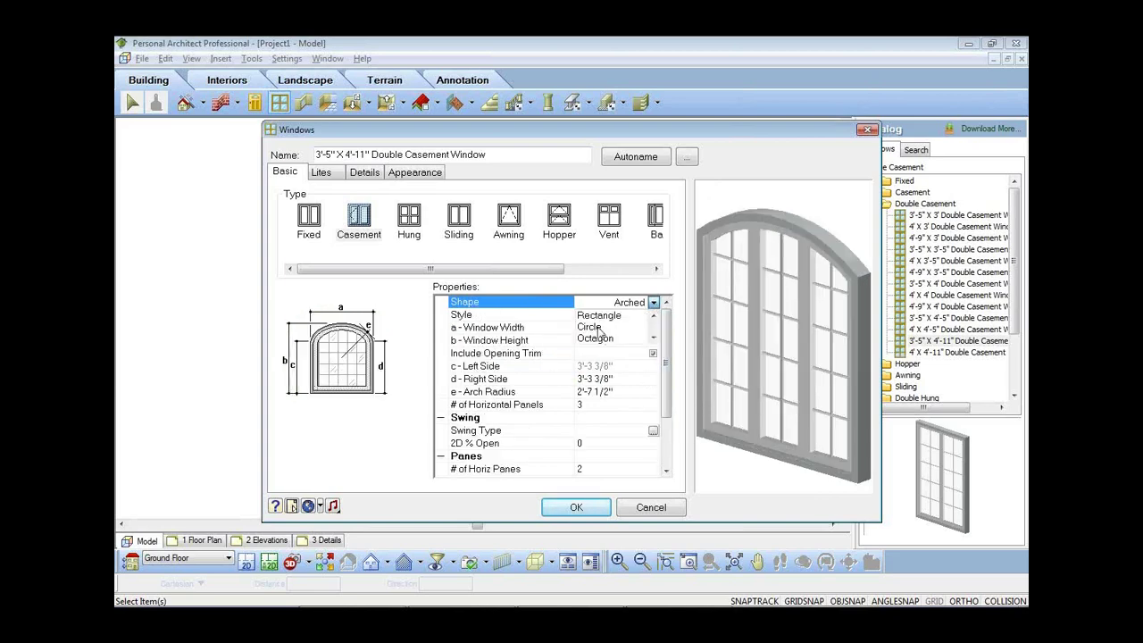
click(595, 328)
click(654, 303)
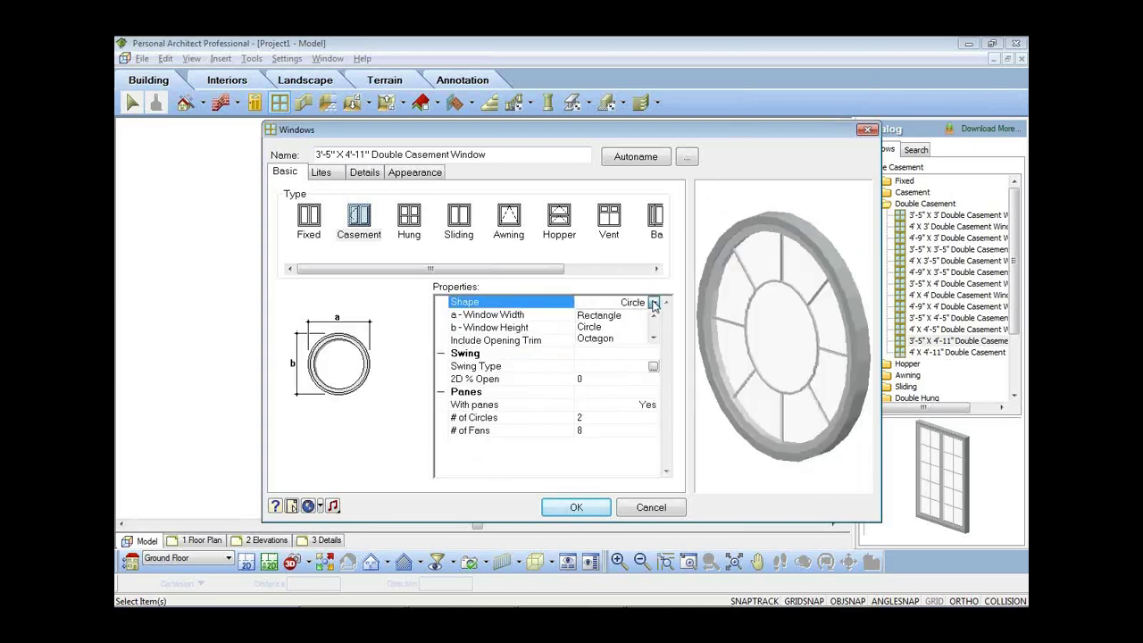
click(616, 316)
- Set the rectangular window's width and height to 5' and its number of horizontal panels to 3
drag(791, 383, 649, 343)
click(631, 320)
text(5)
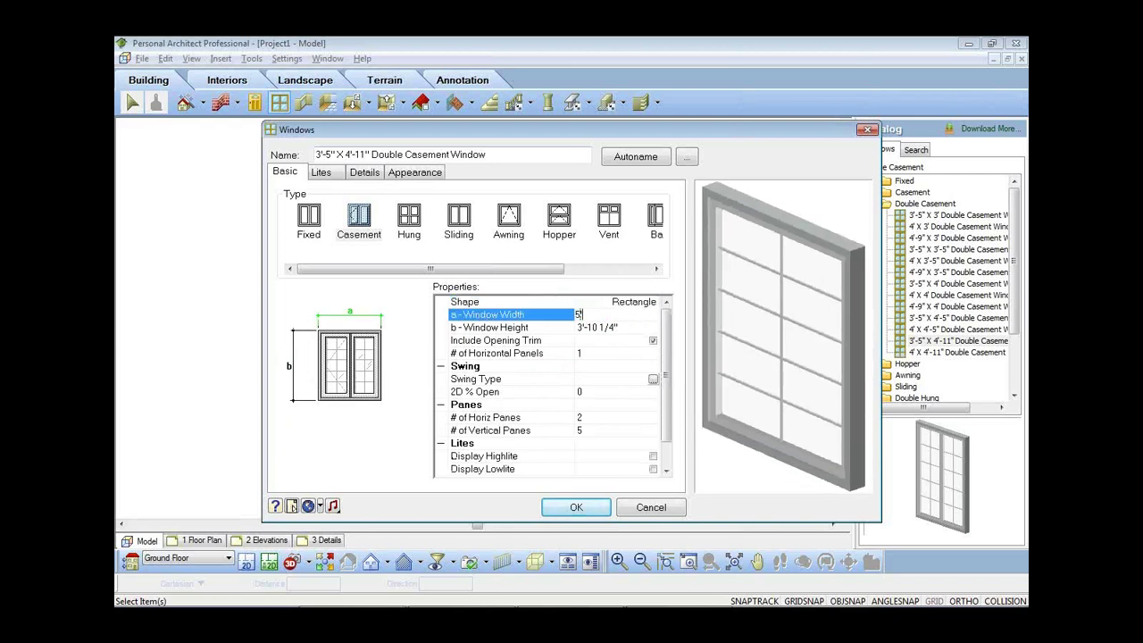
key(Return)
text(5)
key(Return)
text(3)
key(Return)
drag(788, 386, 791, 396)
- Rename the window Custom and save it to the catalog
triple_click(393, 154)
text(Custom)
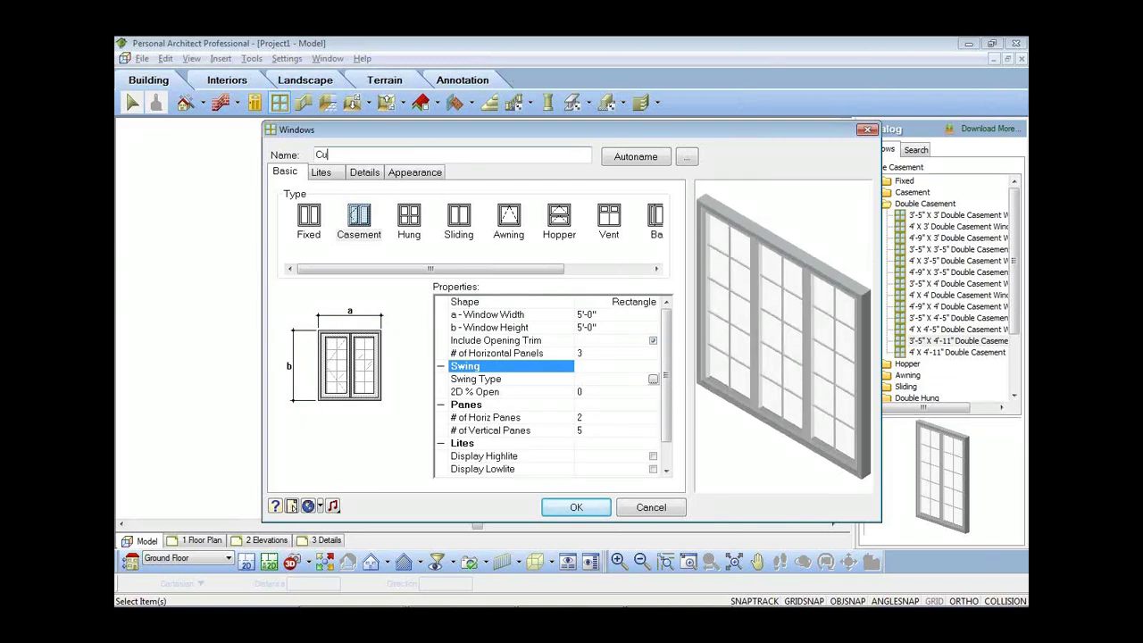
click(572, 510)
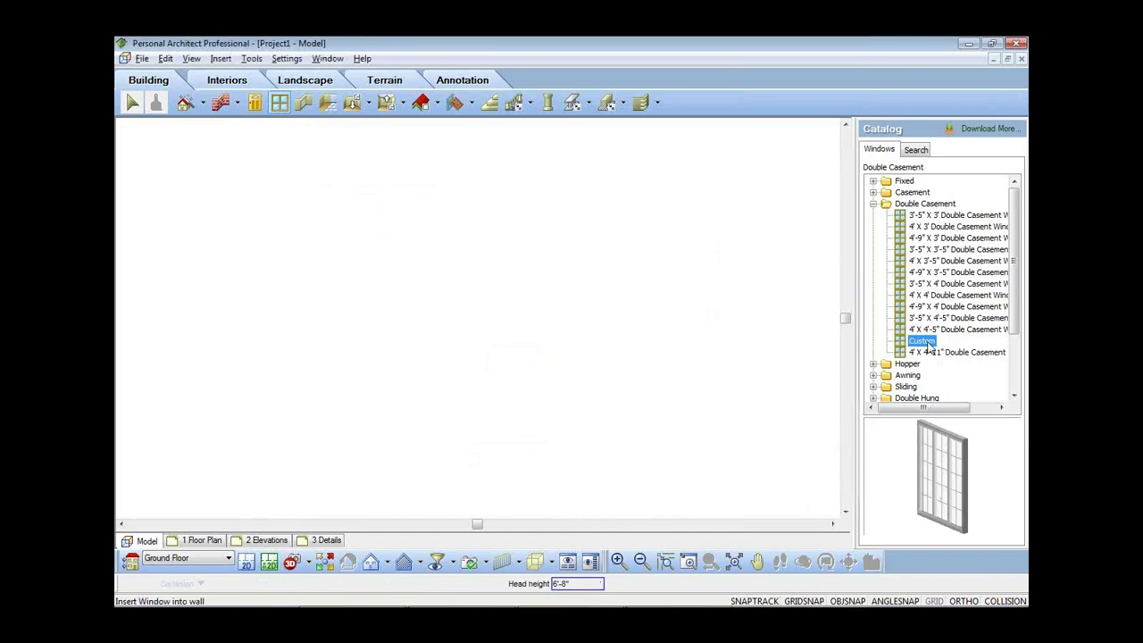
- Reopen the Custom window's properties and add left and right sidelites
double_click(922, 341)
drag(811, 394, 799, 395)
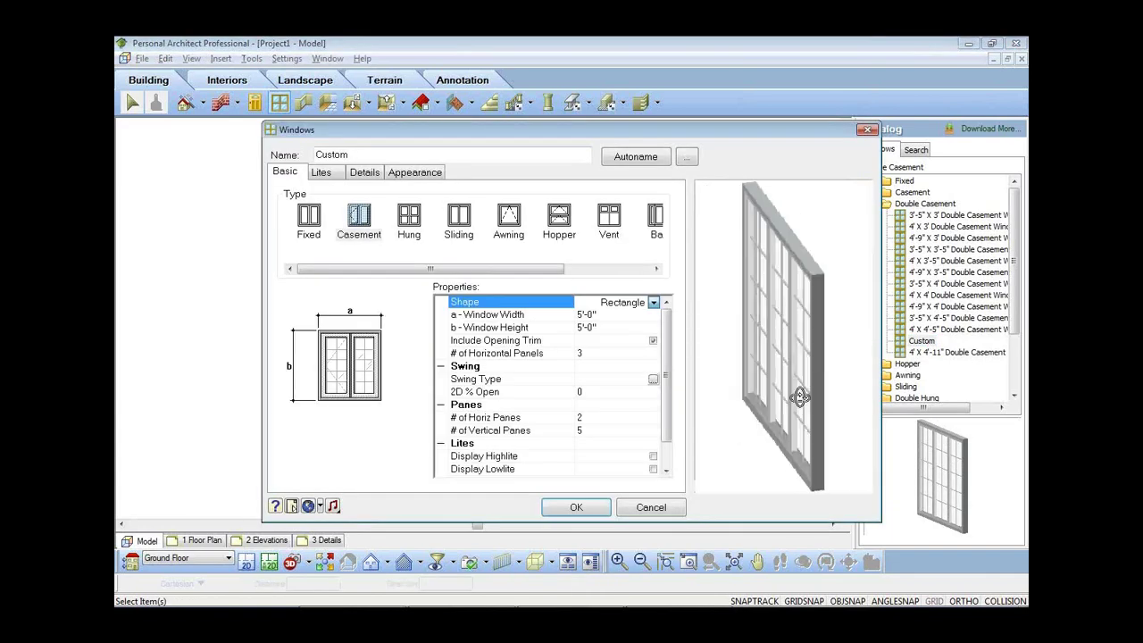
click(320, 173)
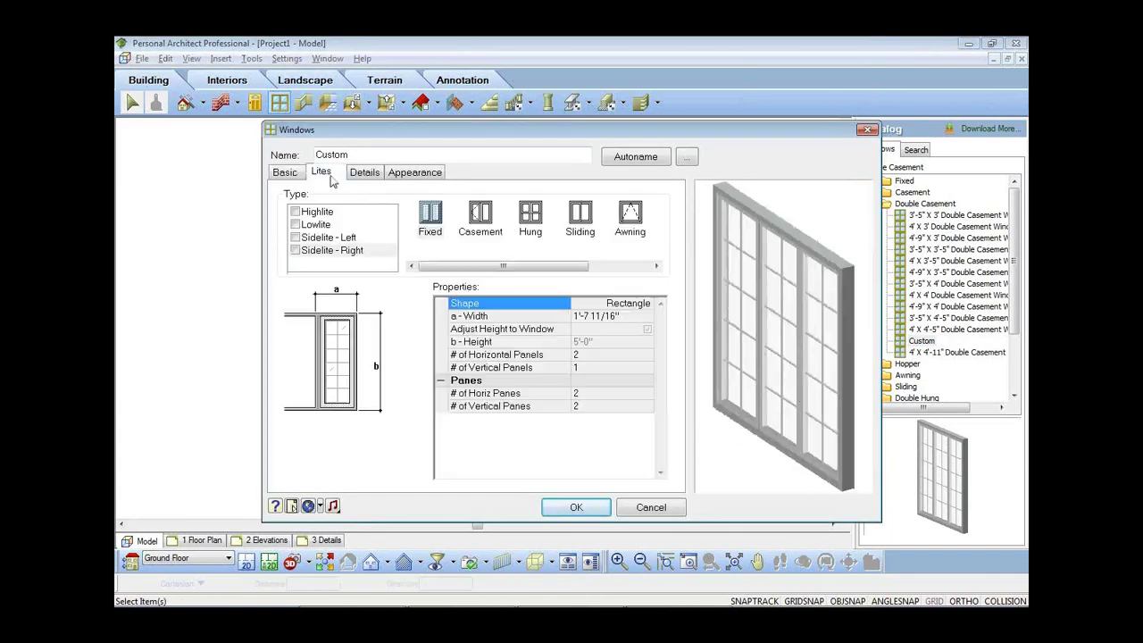
click(296, 238)
click(295, 251)
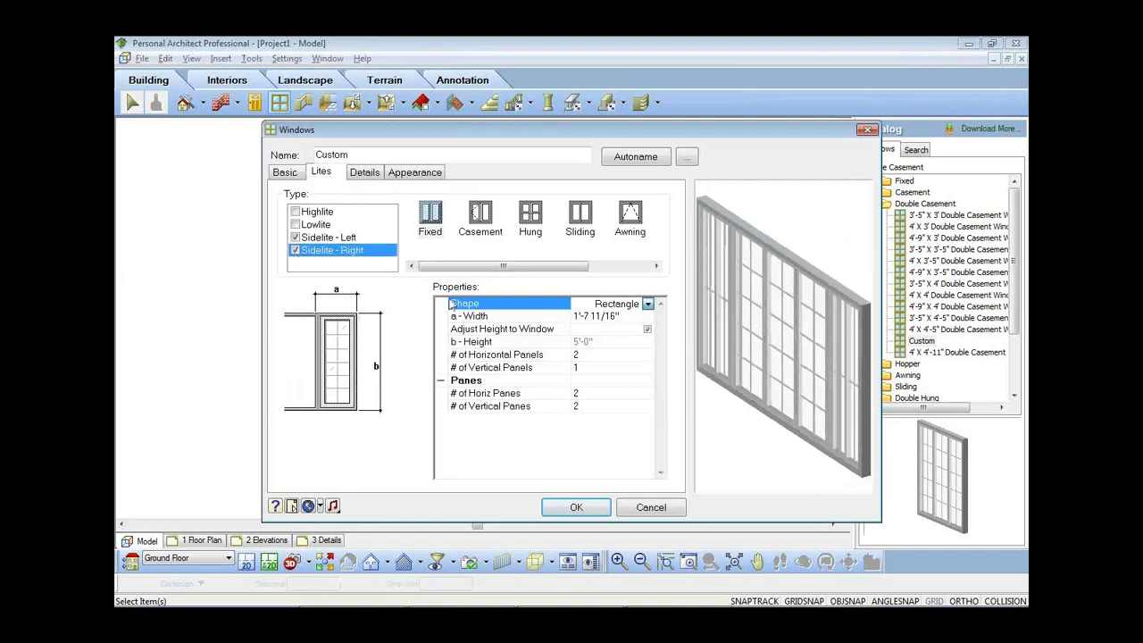
- Set the right sidelite to 1 horizontal panel, 1 horizontal pane and 1 vertical pane
click(596, 358)
text(1)
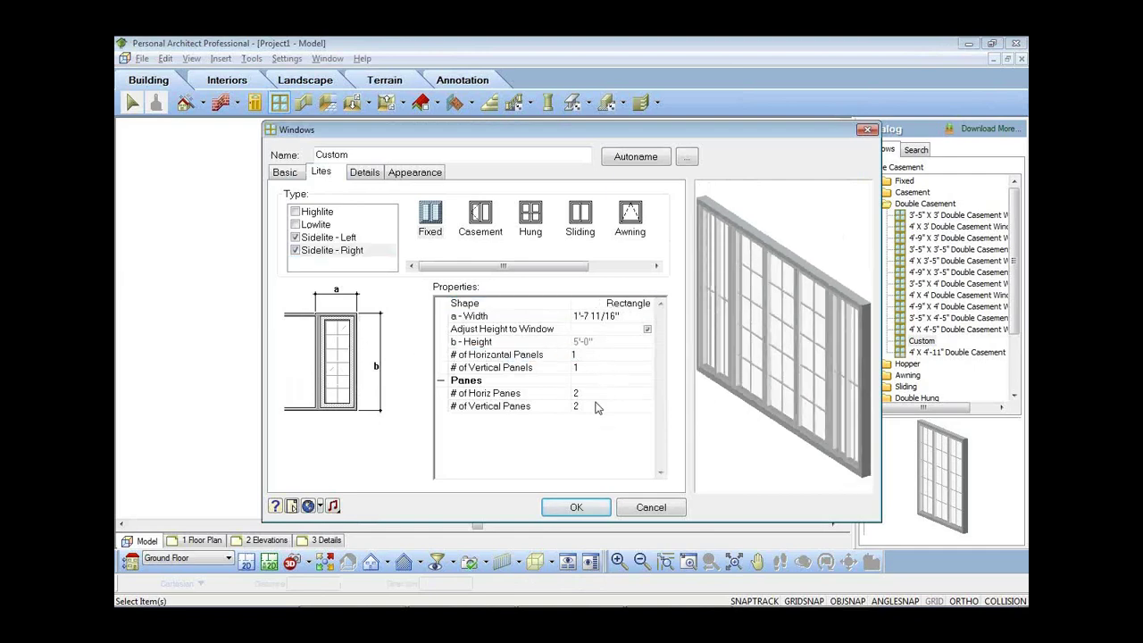
key(Return)
click(595, 396)
text(1)
key(Return)
click(590, 408)
text(1)
drag(810, 428, 823, 440)
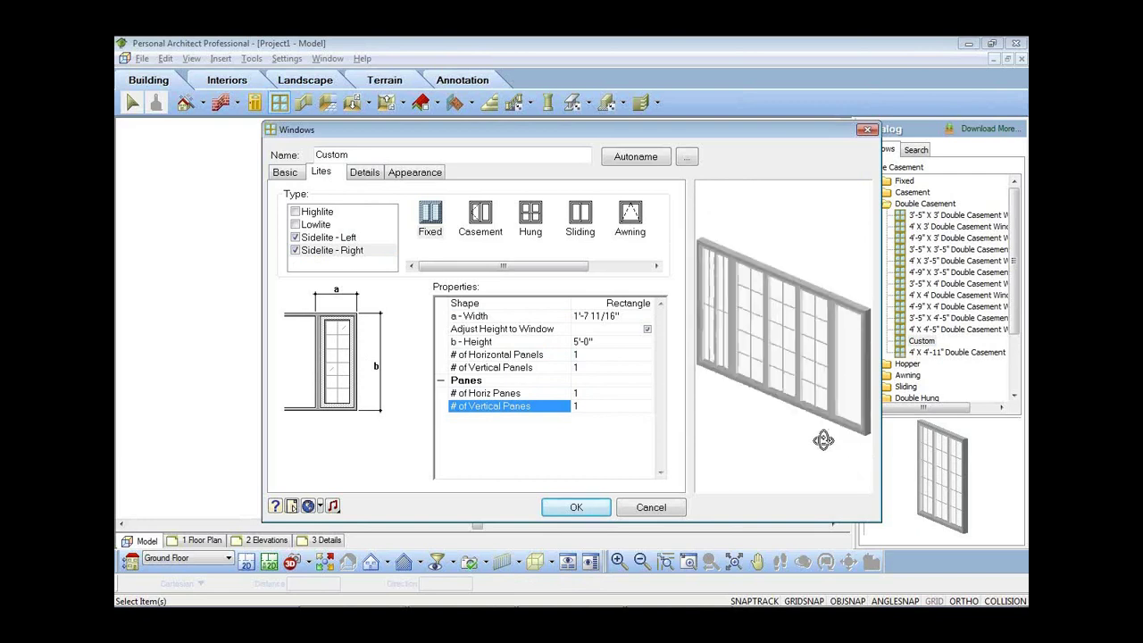
- Set the left sidelite to 1 horizontal panel, 1 horizontal pane and 1 vertical pane
click(329, 238)
click(583, 357)
key(Return)
click(589, 394)
text(1)
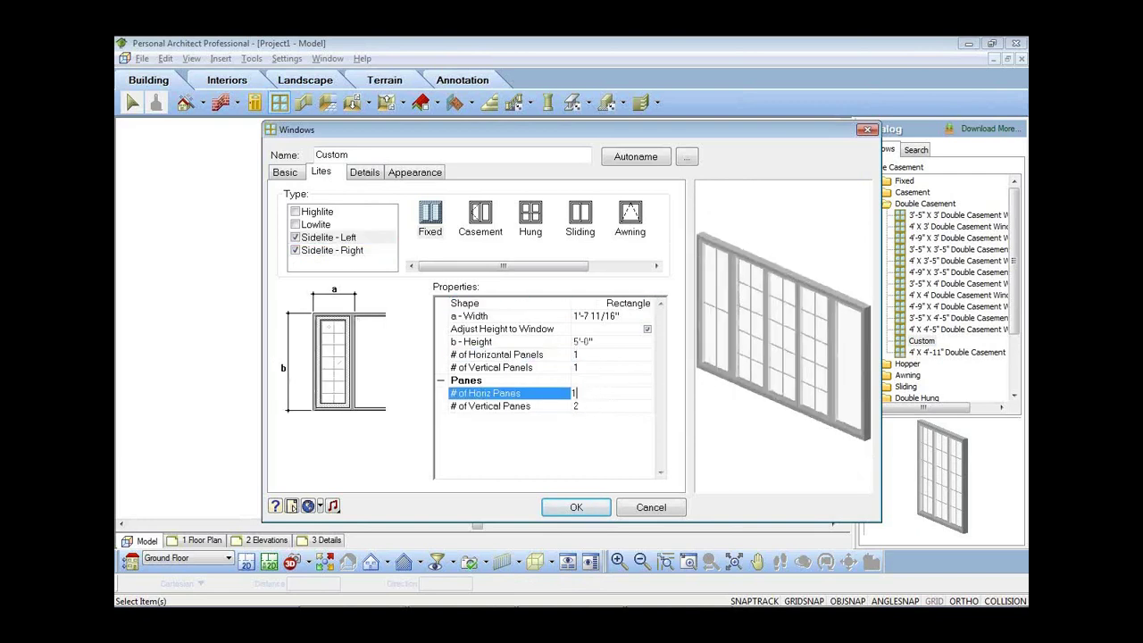
click(581, 407)
text(1)
drag(775, 403, 771, 396)
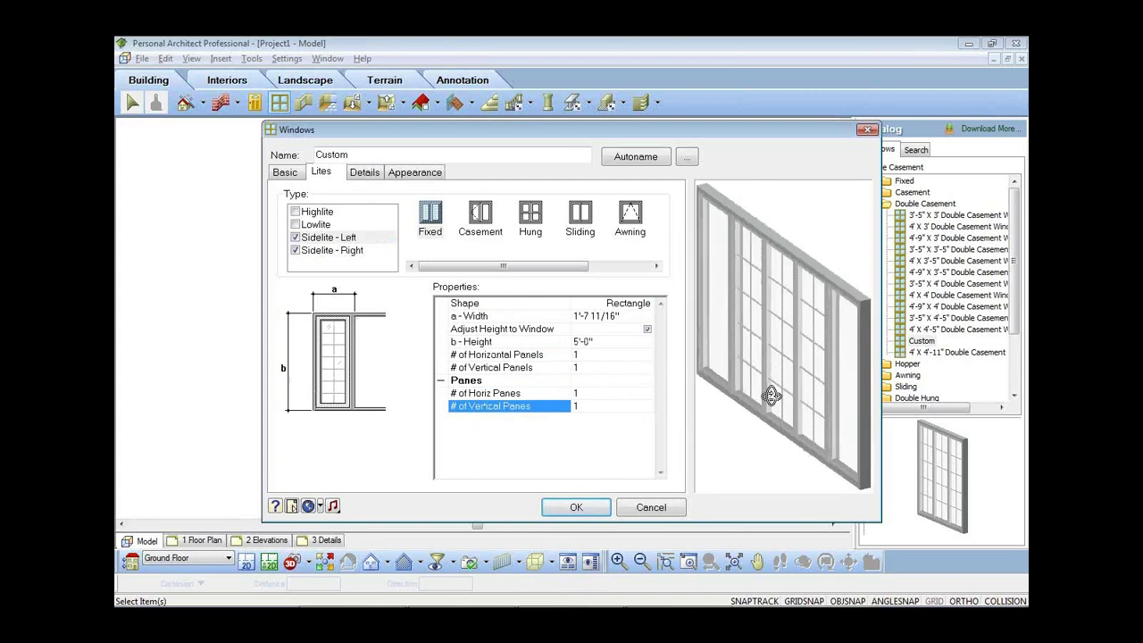
drag(772, 396, 800, 384)
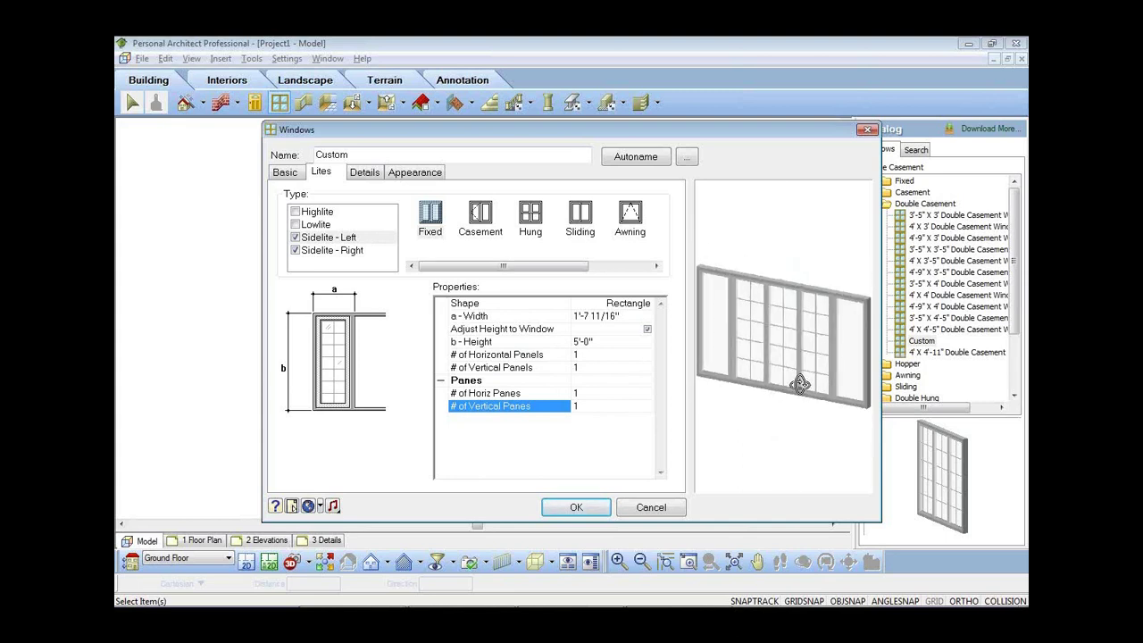
- Review the Custom window's frame details and component materials, and save its changes to the catalog
click(365, 173)
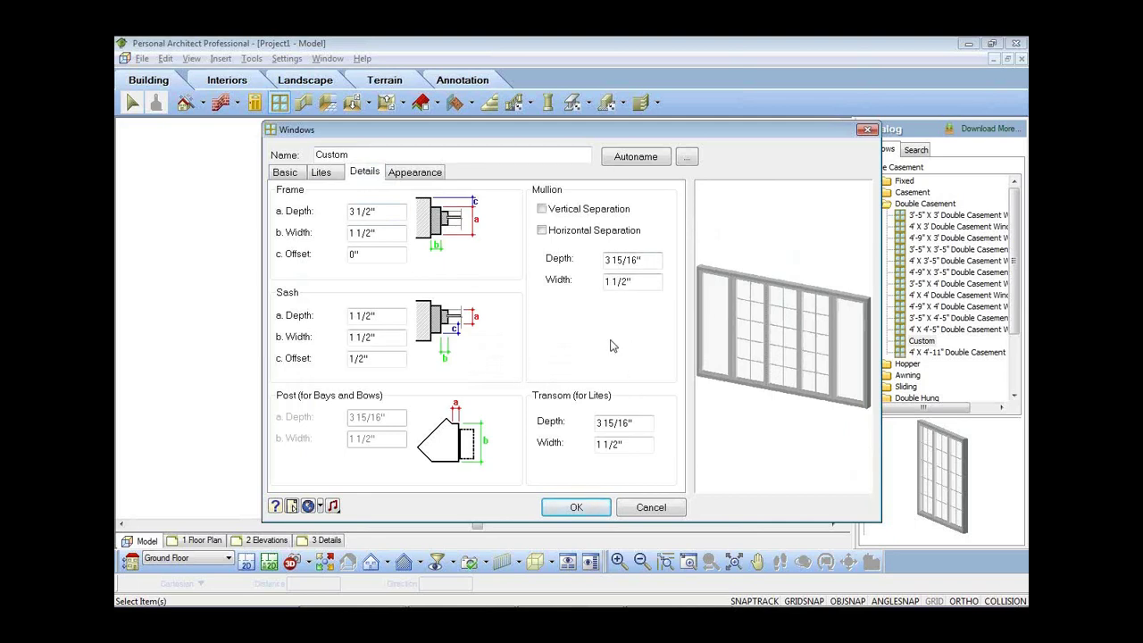
click(422, 175)
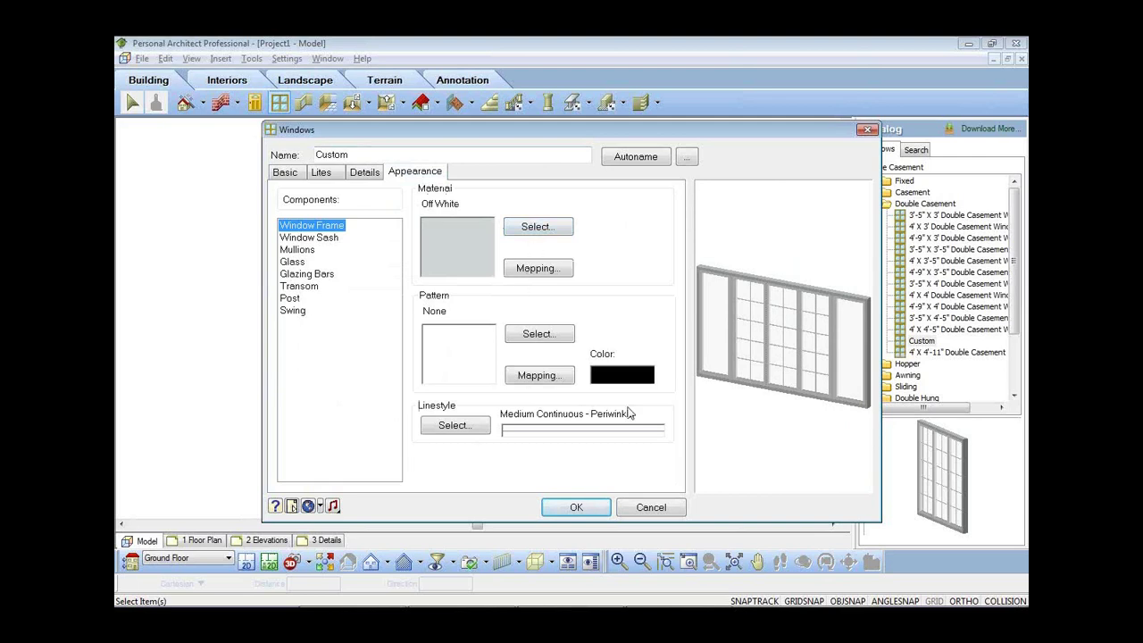
click(315, 237)
click(306, 250)
click(304, 237)
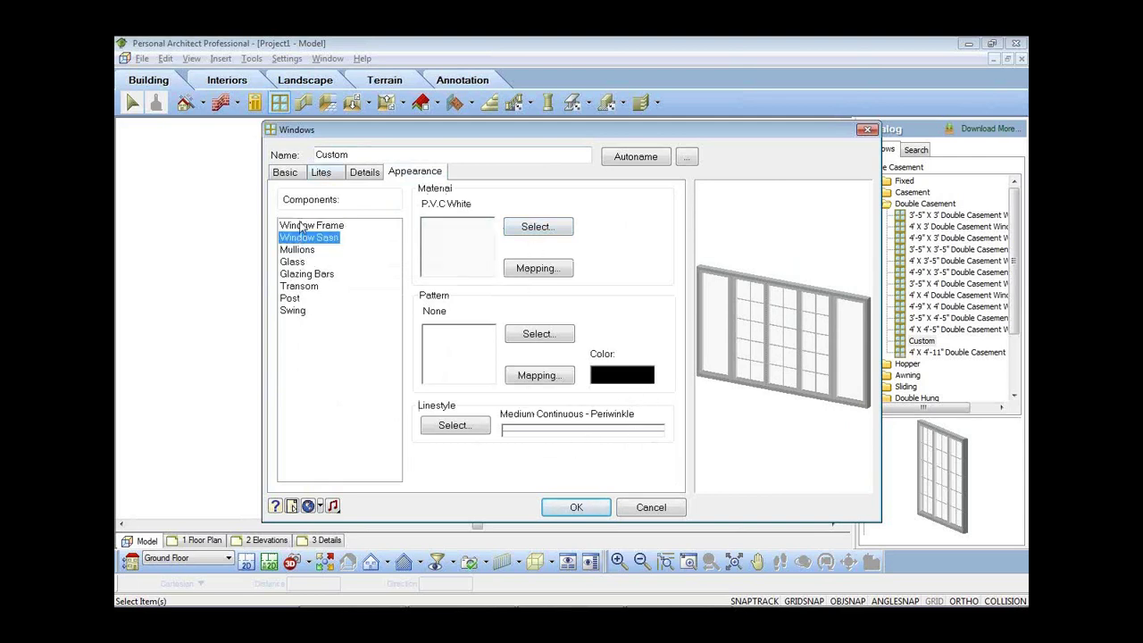
click(303, 226)
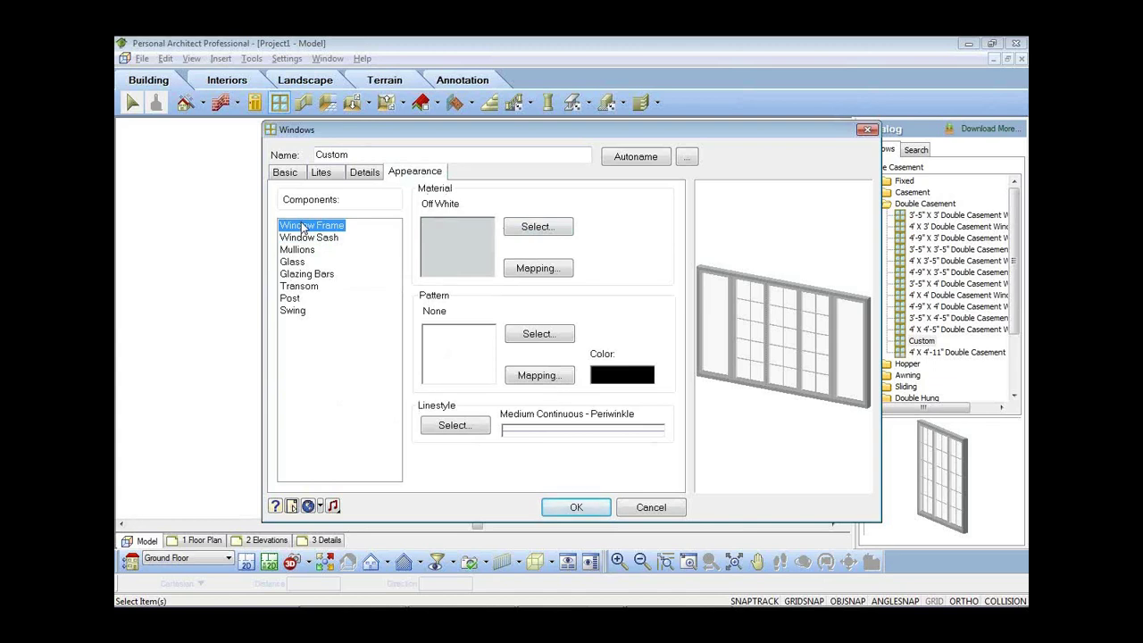
click(576, 507)
drag(933, 478, 977, 492)
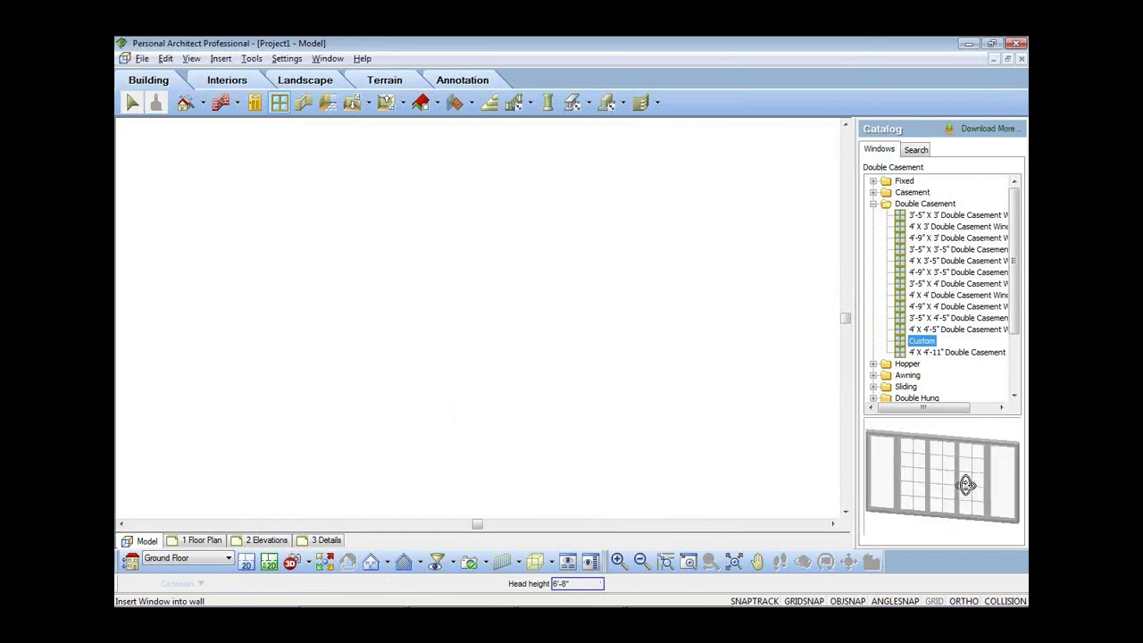
- Open the Element Manager from the 4' X 4'-11" Double Casement window in the catalog
click(919, 352)
right_click(919, 352)
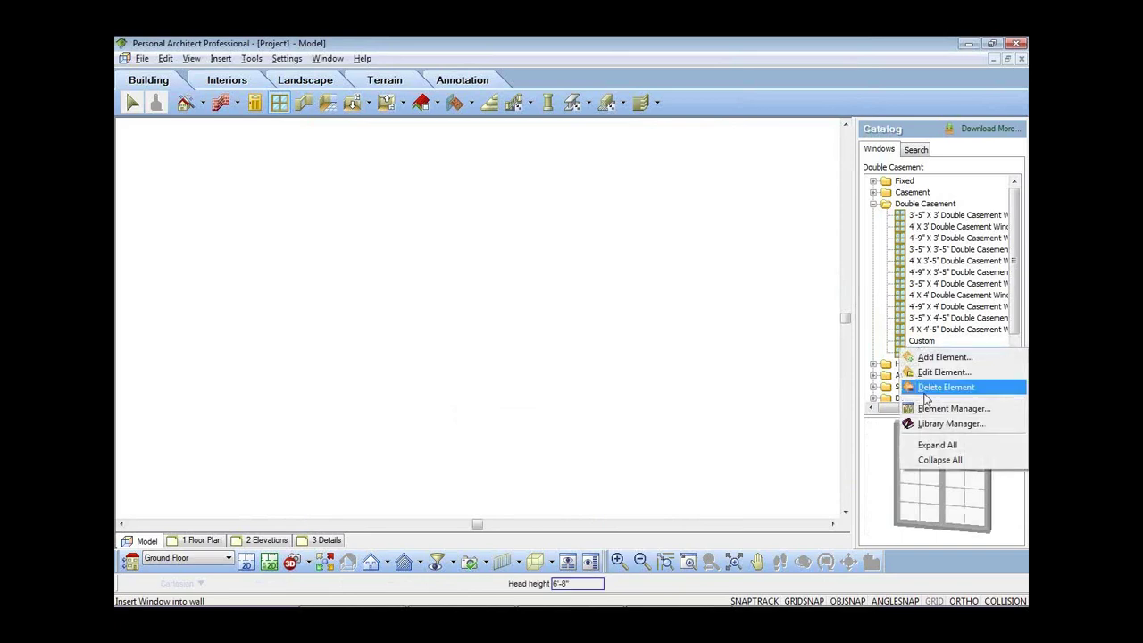
click(935, 409)
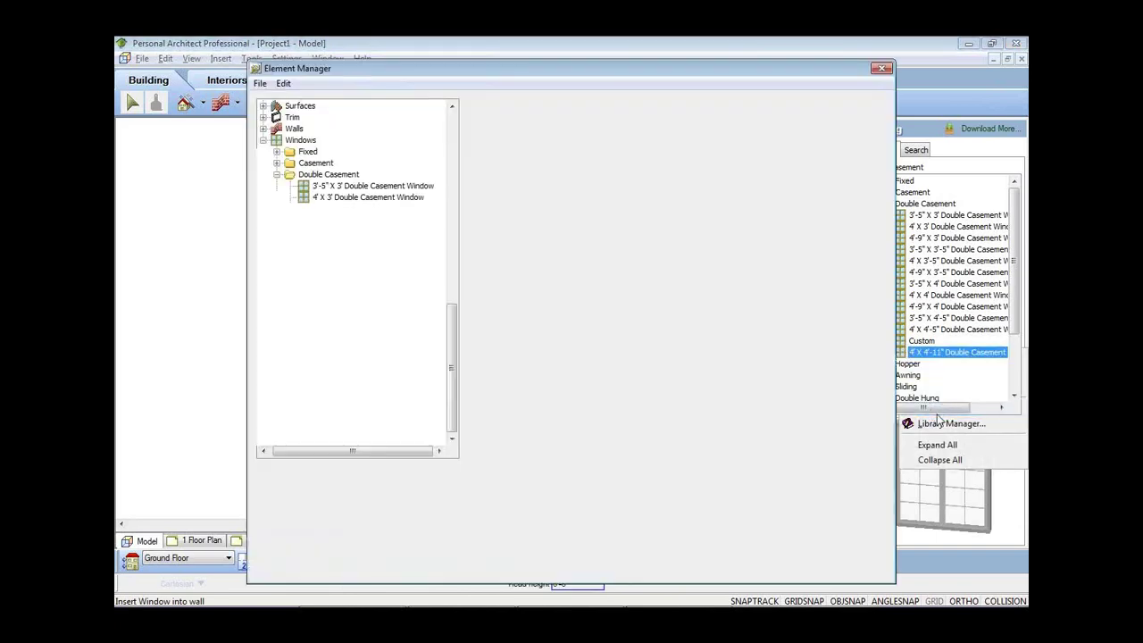
- Look over the element categories and the double casement window's properties in the Element Manager, and close it with OK
drag(453, 337, 457, 138)
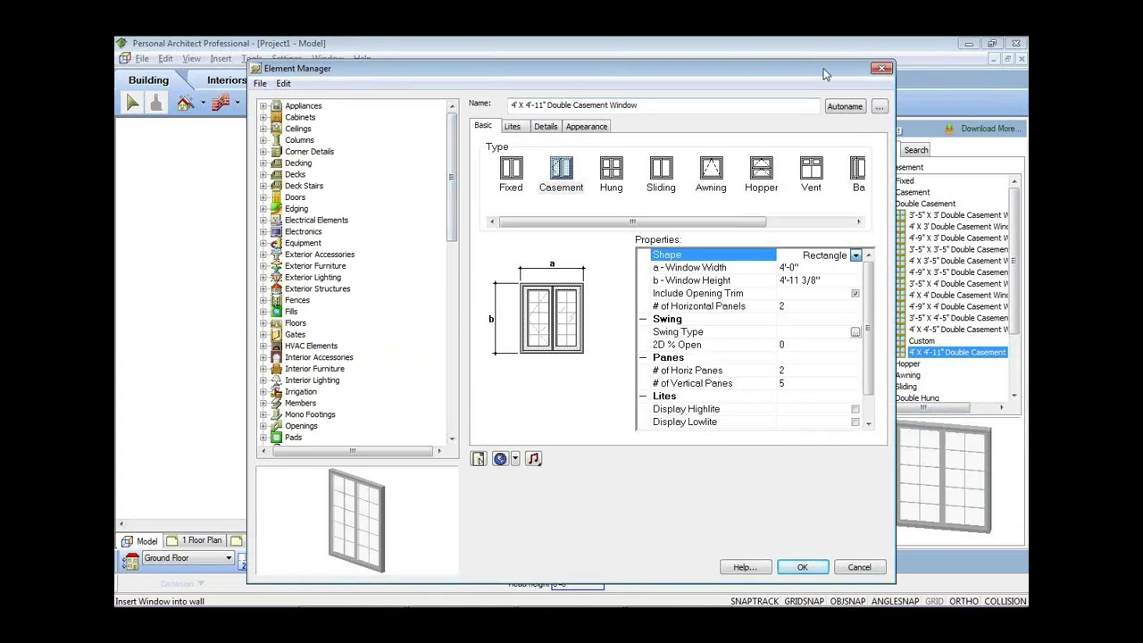
drag(428, 75, 409, 65)
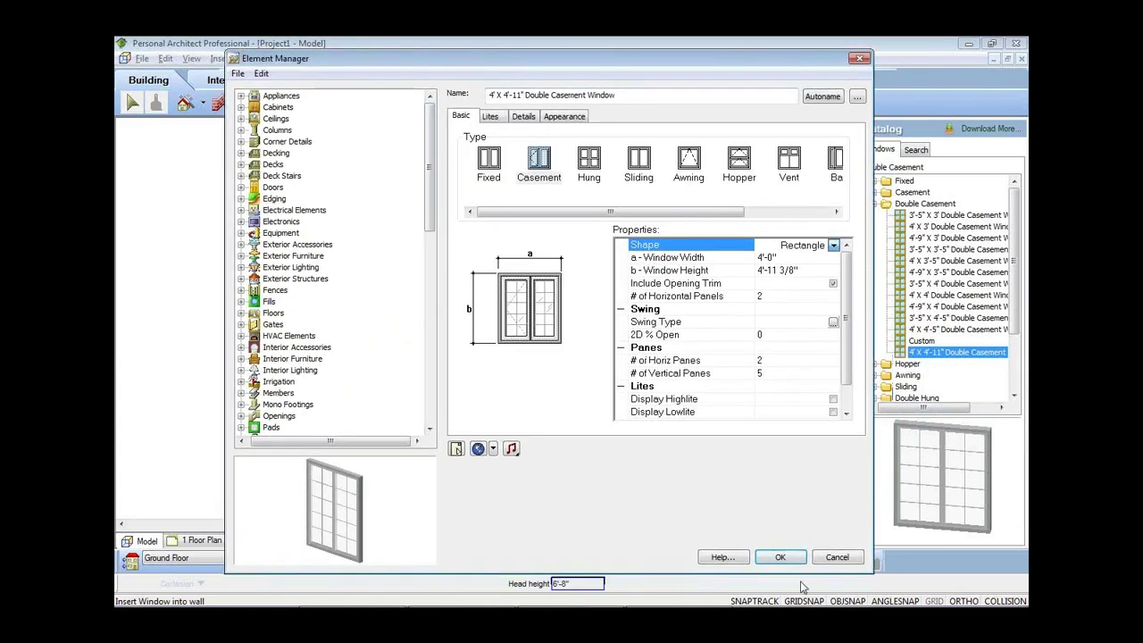
click(785, 559)
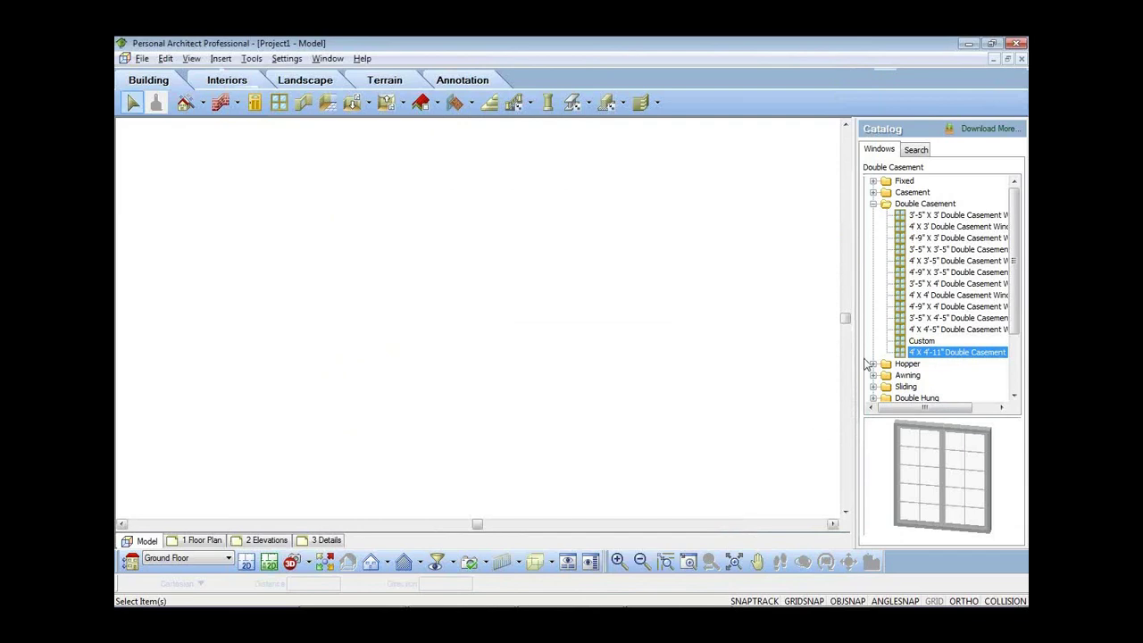
- Open the online BIM Catalogs page from the catalog's download link and look through the manufacturer catalogs available there
click(982, 130)
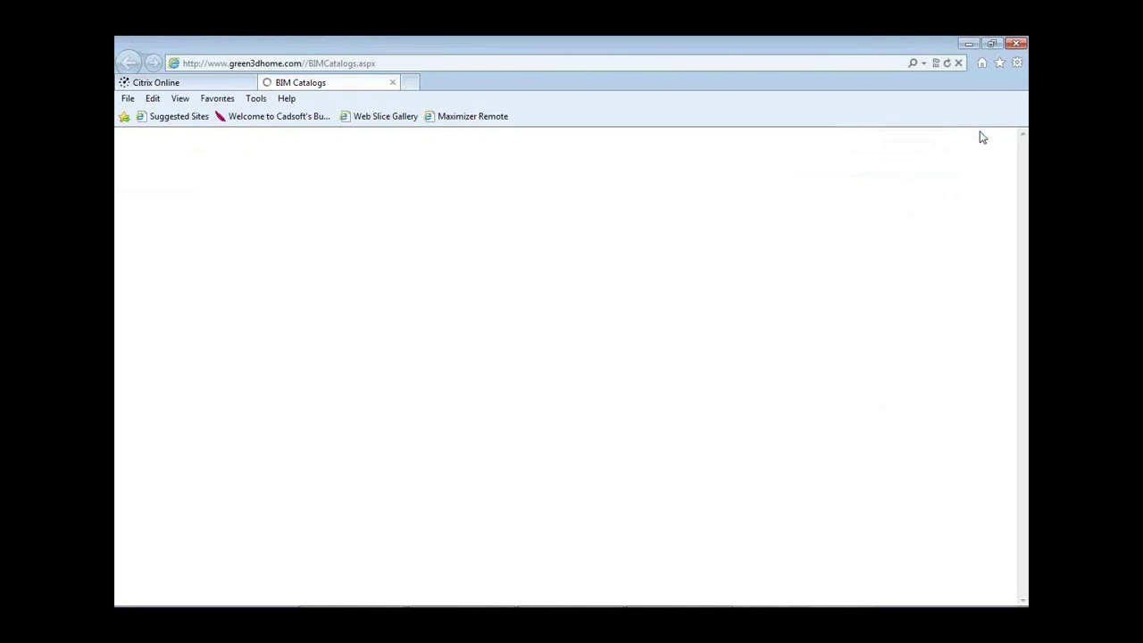
scroll(1026, 284, down, 1)
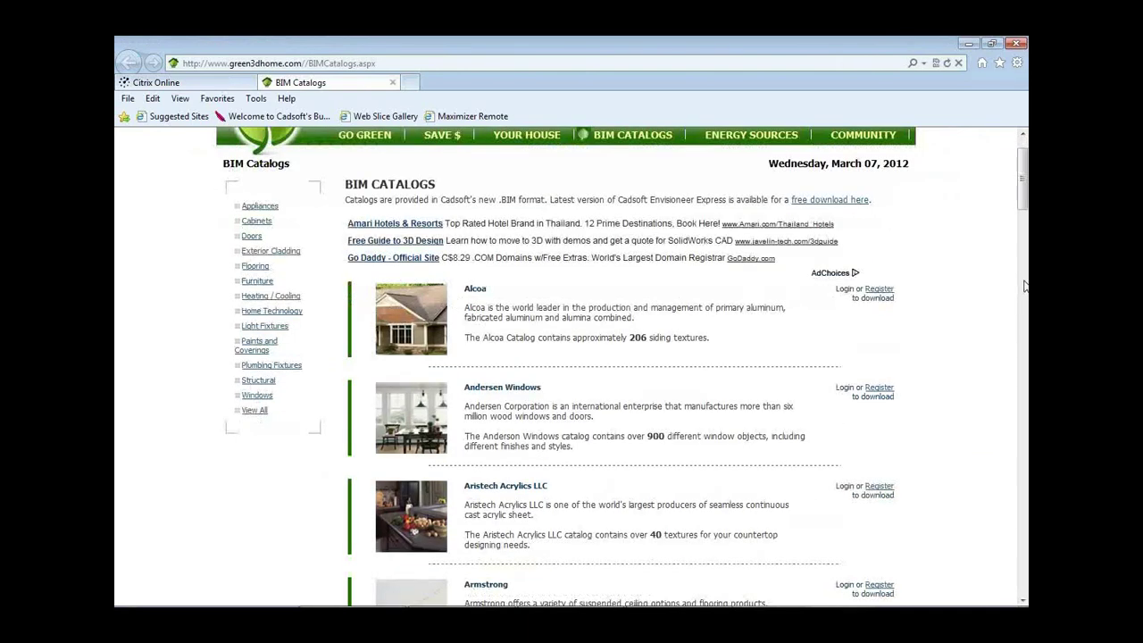
scroll(955, 342, down, 1)
scroll(956, 342, down, 2)
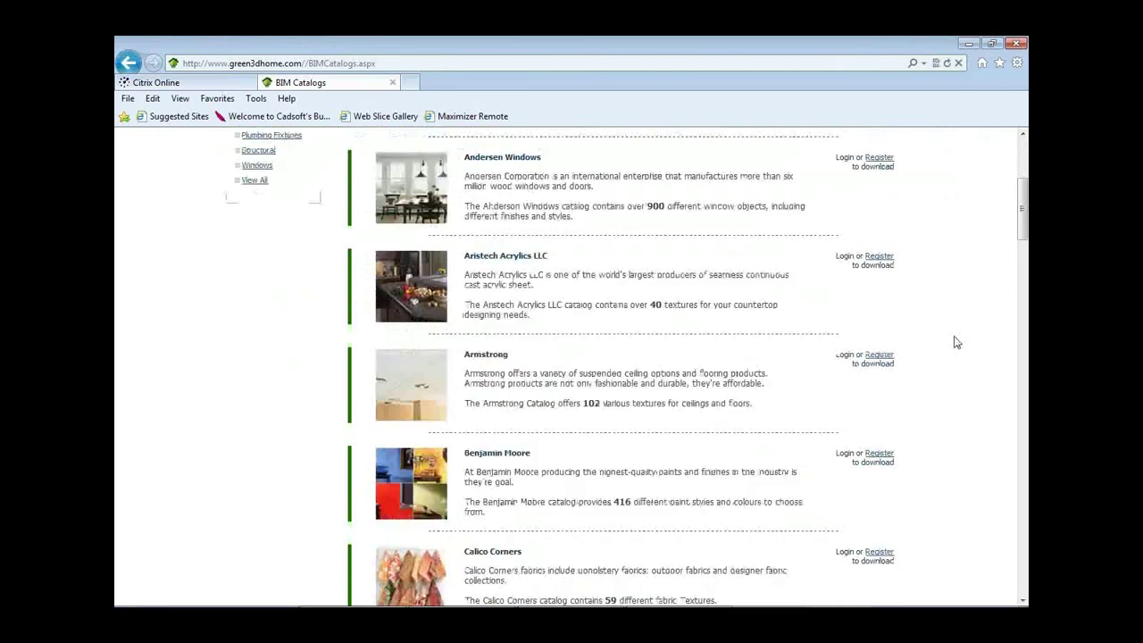
scroll(955, 342, down, 10)
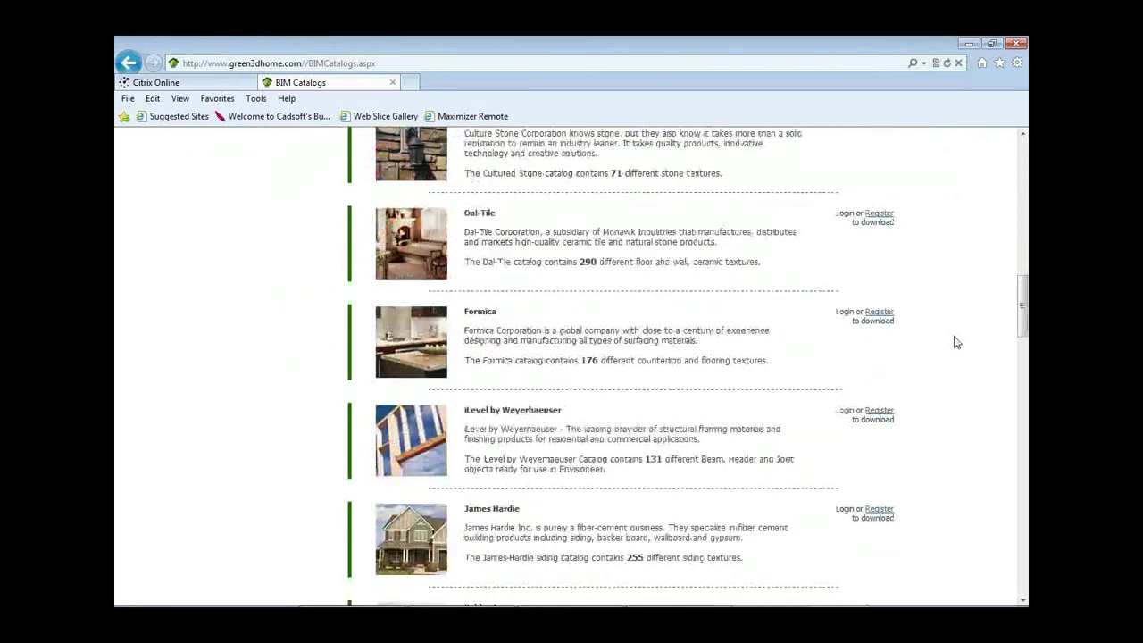
scroll(956, 342, down, 4)
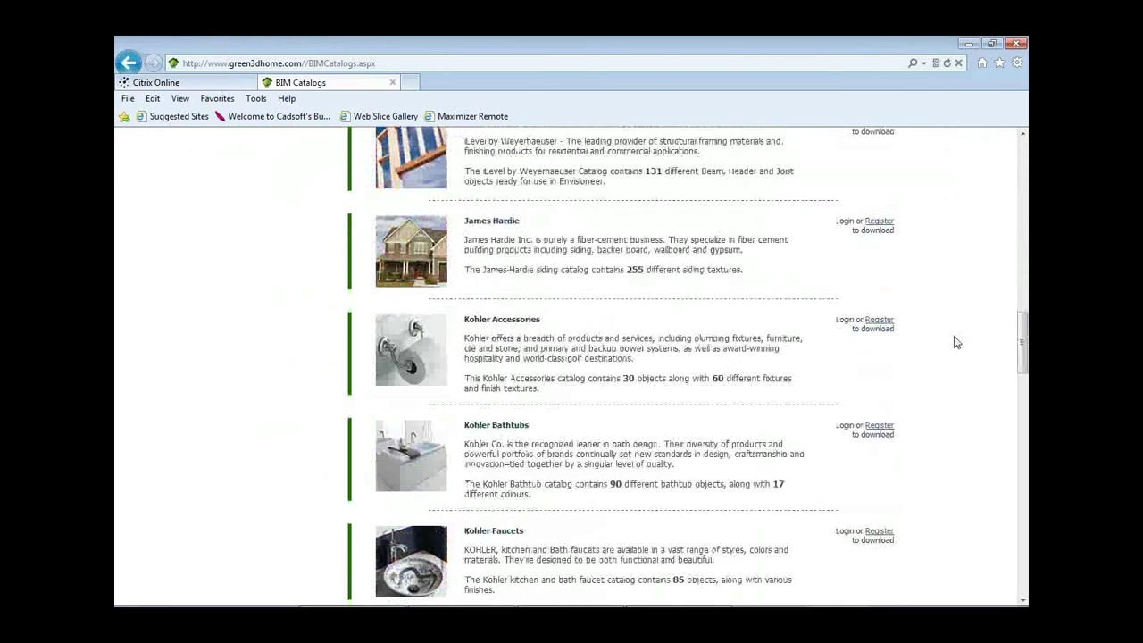
scroll(955, 342, down, 5)
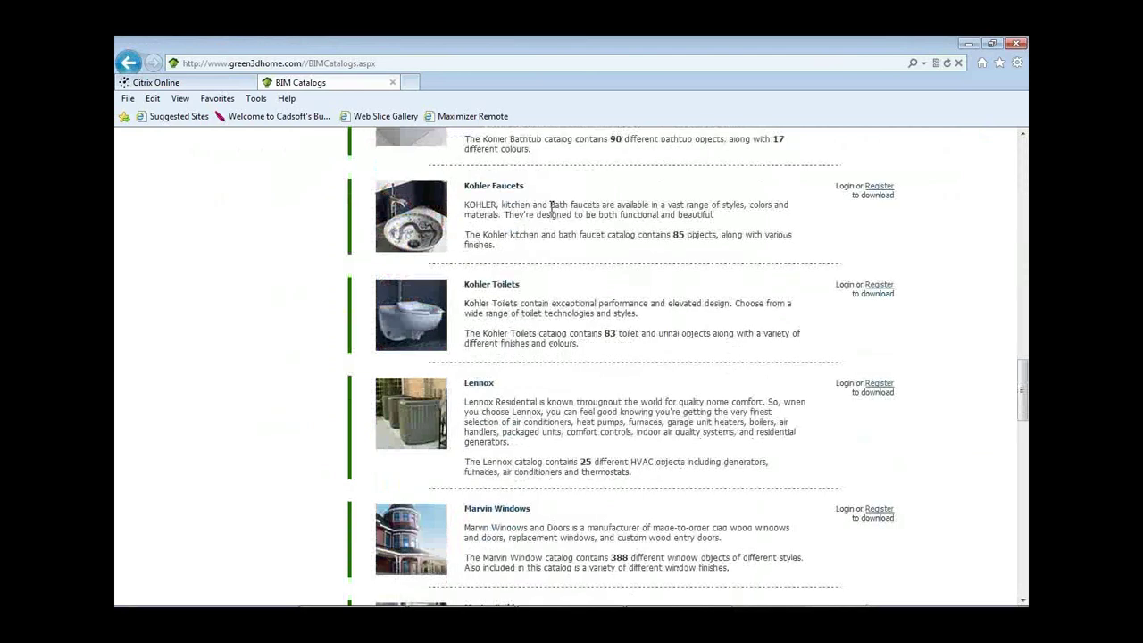
scroll(551, 208, down, 1)
scroll(551, 208, down, 3)
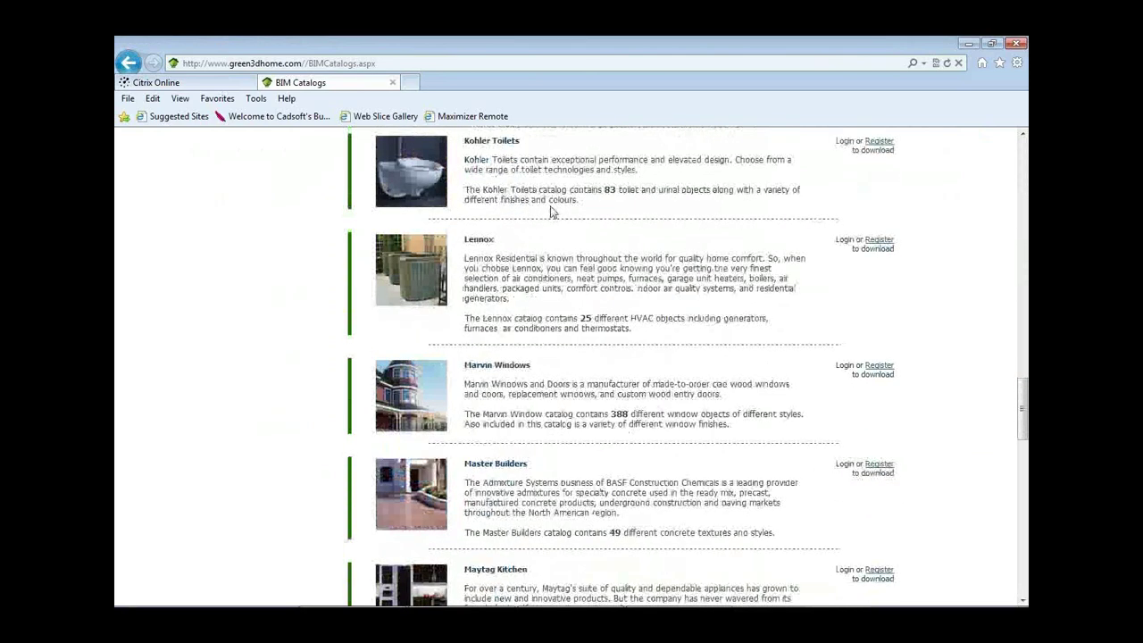
scroll(551, 210, down, 3)
scroll(551, 211, down, 3)
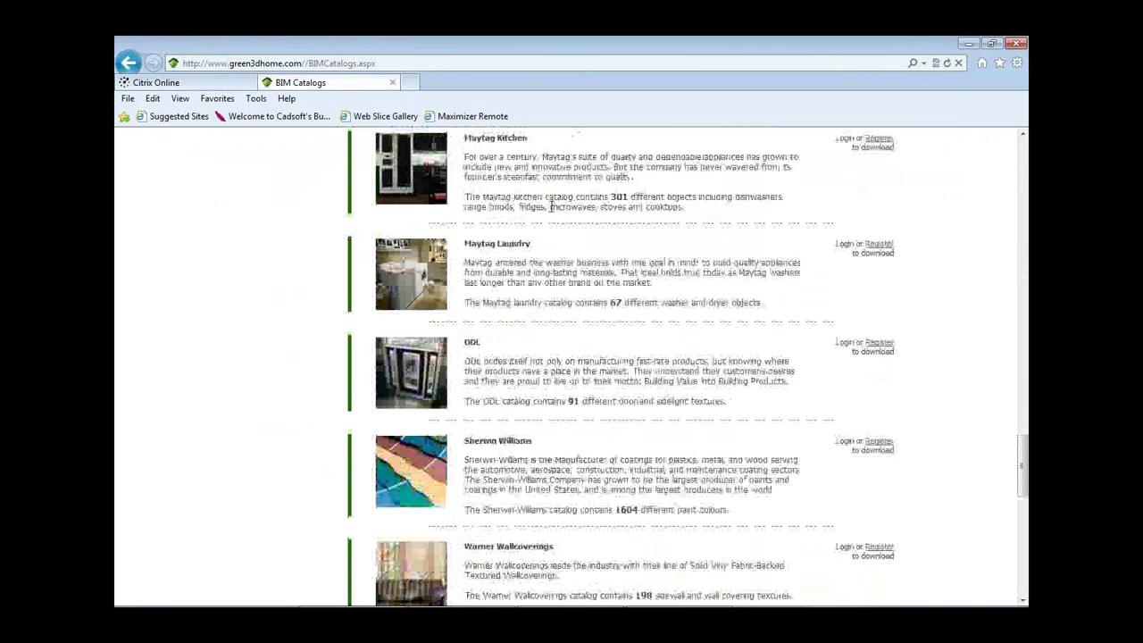
scroll(552, 211, down, 2)
scroll(451, 237, up, 2)
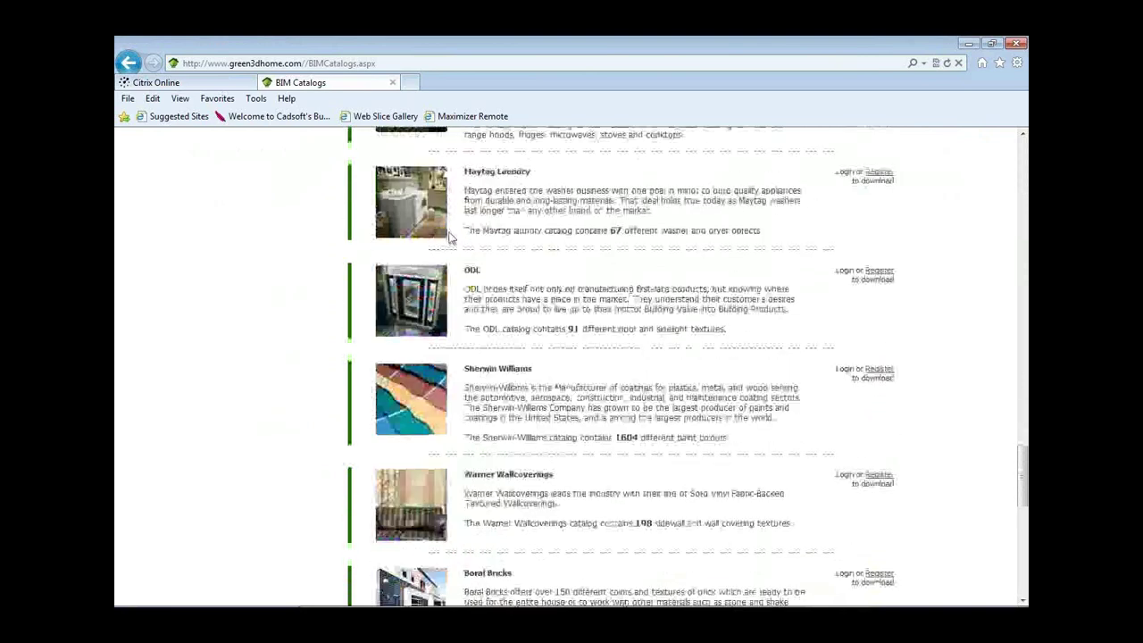
scroll(451, 237, down, 2)
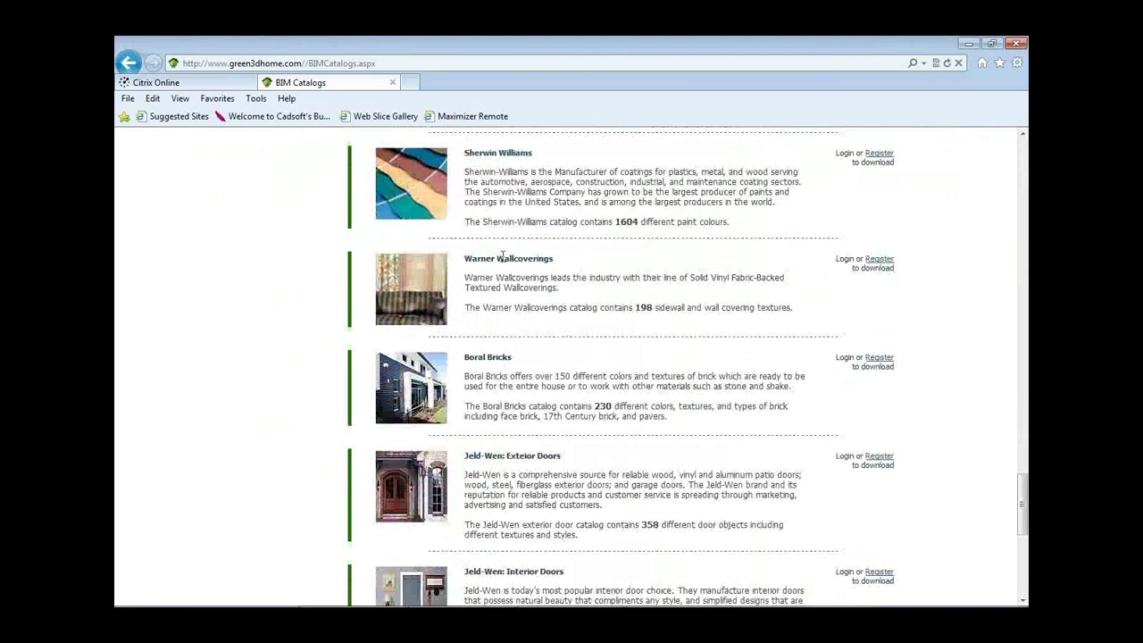
- Switch back to Personal Architect and start inserting walls with the 2 x 4 Clay Brick Veneer type from Exterior Framed
key(alt+Tab)
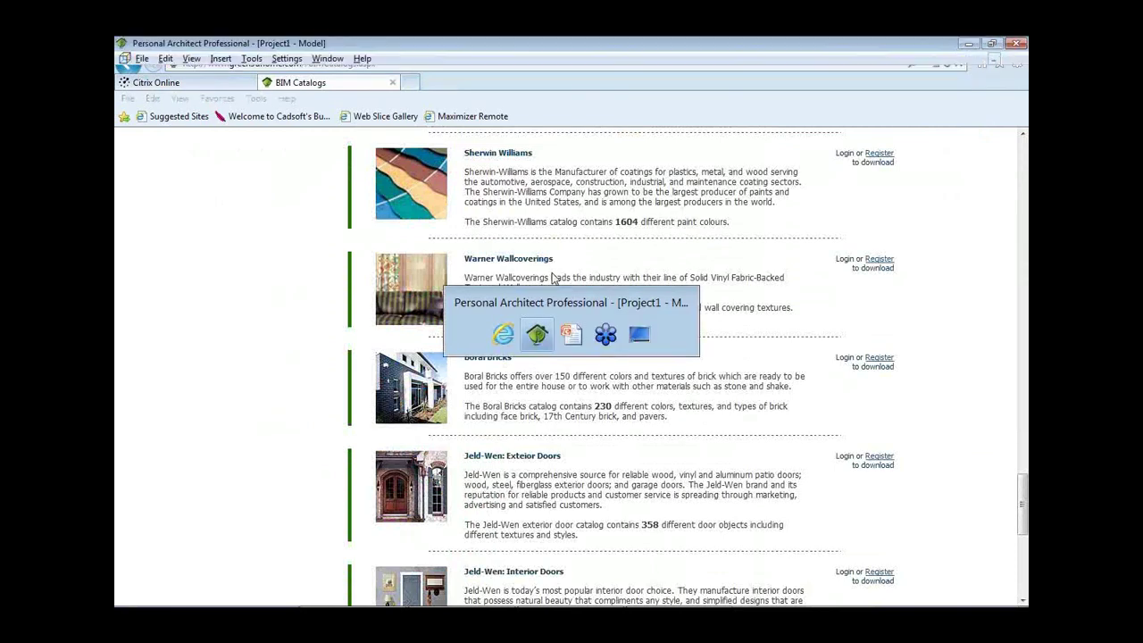
click(220, 103)
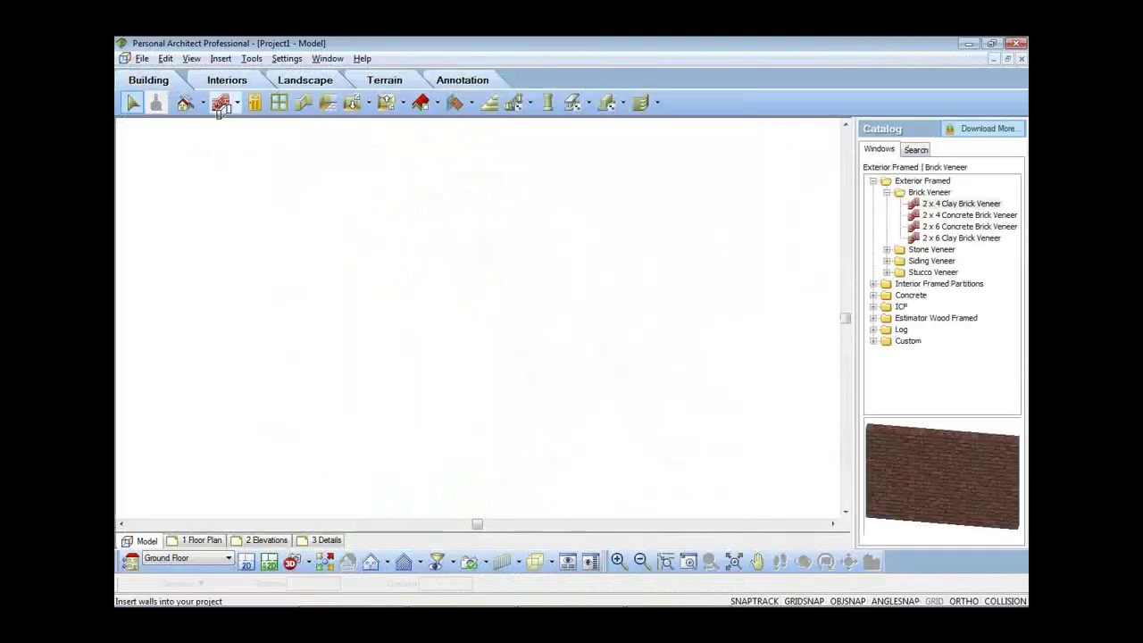
click(970, 216)
drag(969, 431, 924, 440)
click(972, 205)
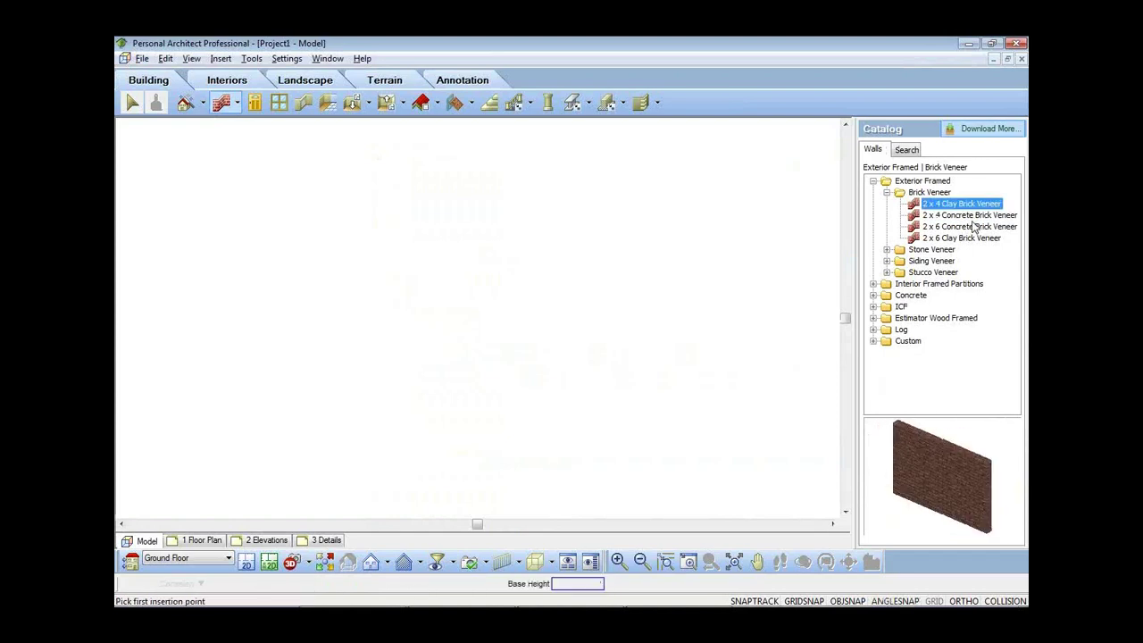
- Draw the stepped upper exterior walls from left to right, the first about 24'-2" and the second about 23'-8" long, toggling Ortho along the way
click(291, 217)
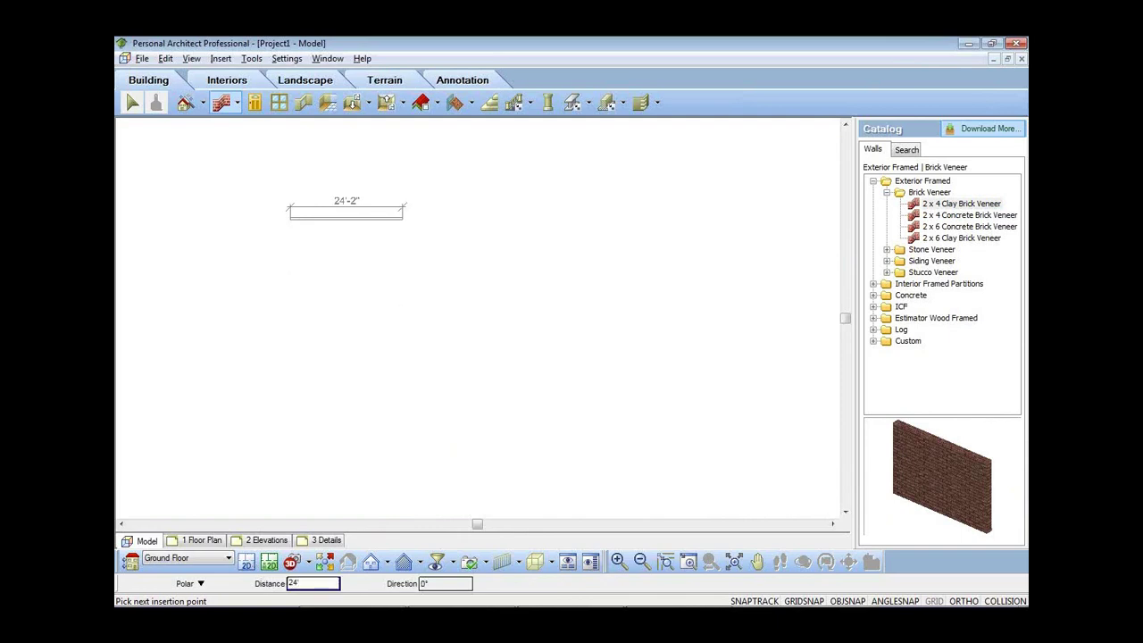
click(403, 213)
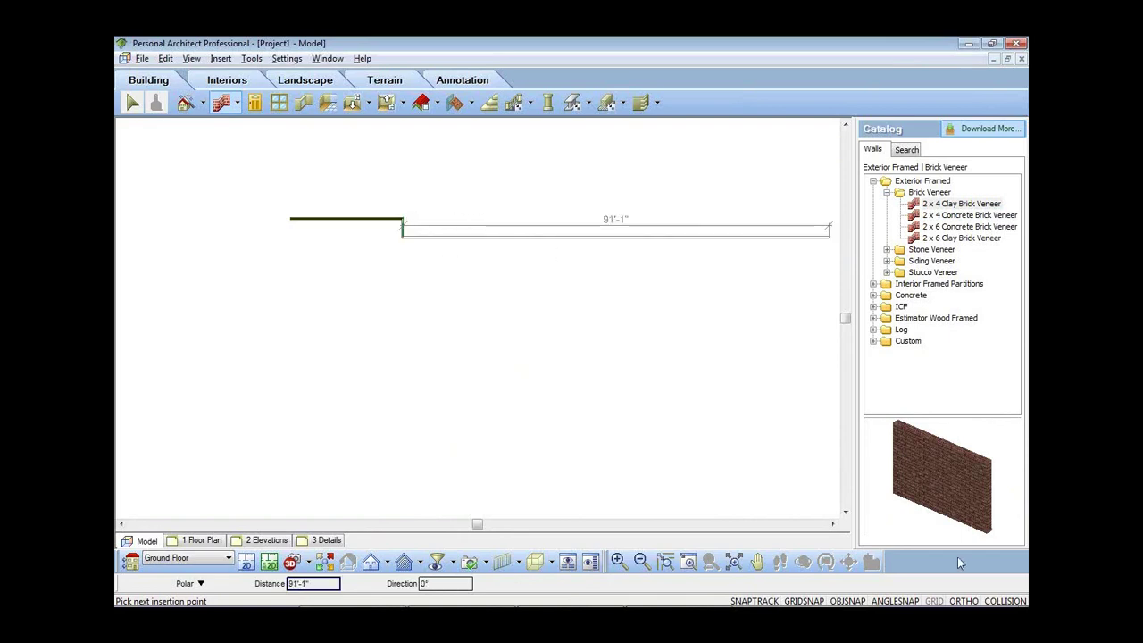
click(973, 601)
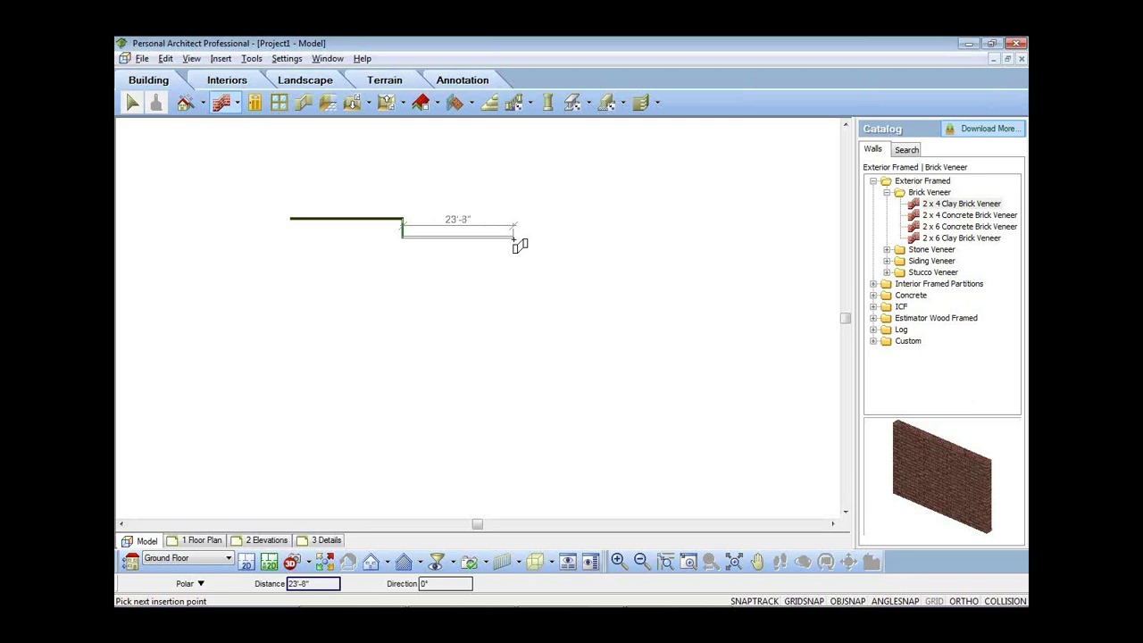
click(514, 236)
click(513, 278)
click(585, 279)
- Continue the exterior walls down the right side, along the lower edge and around the recess in the lower front
click(585, 460)
click(420, 460)
click(419, 390)
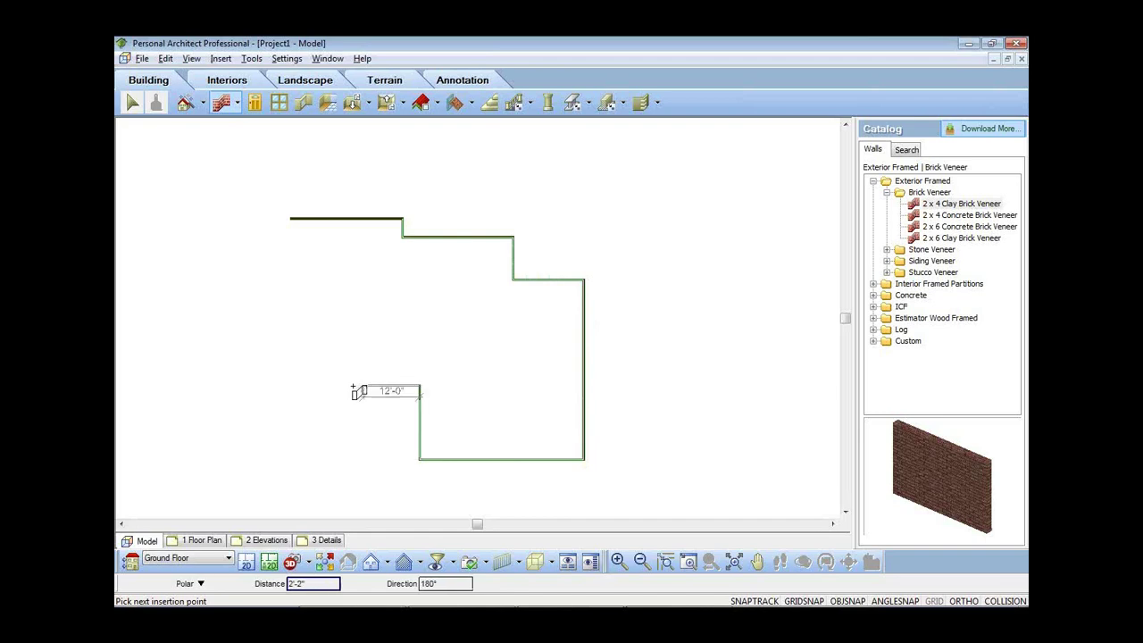
click(370, 386)
click(369, 410)
- Draw the lower-left, left and upper-left exterior walls, closing the outline at its starting corner with a wall about 10'-4" long
click(232, 411)
click(232, 266)
click(290, 266)
scroll(284, 232, up, 5)
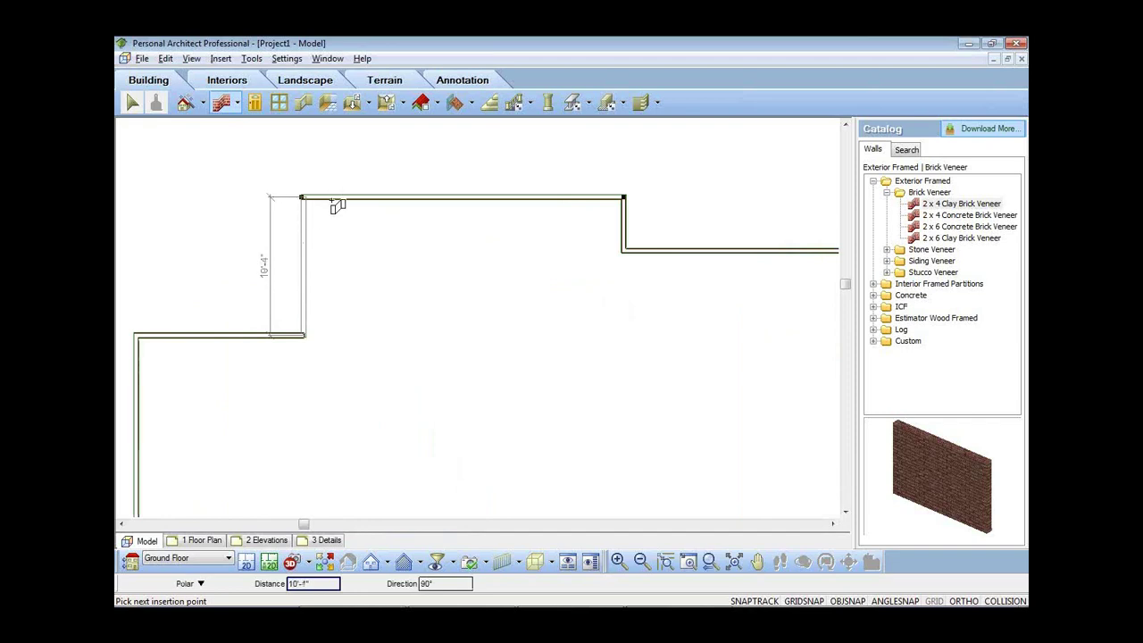
scroll(337, 206, down, 5)
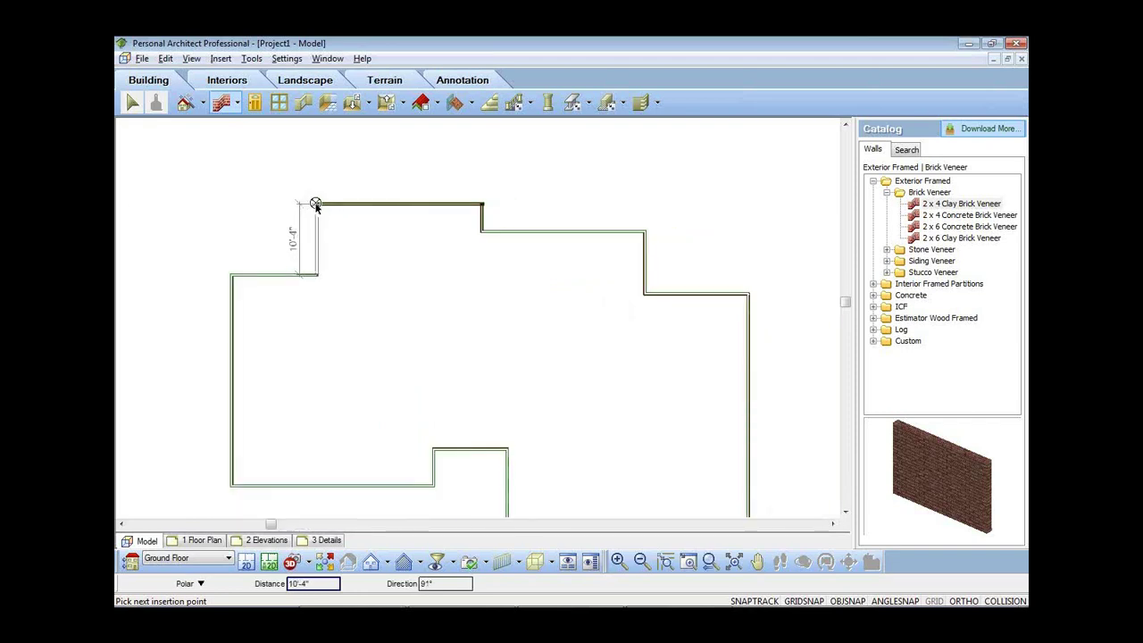
click(315, 205)
- Add three walls that form a square extension about 26' wide on the house's right exterior wall
scroll(383, 260, down, 1)
scroll(768, 436, up, 6)
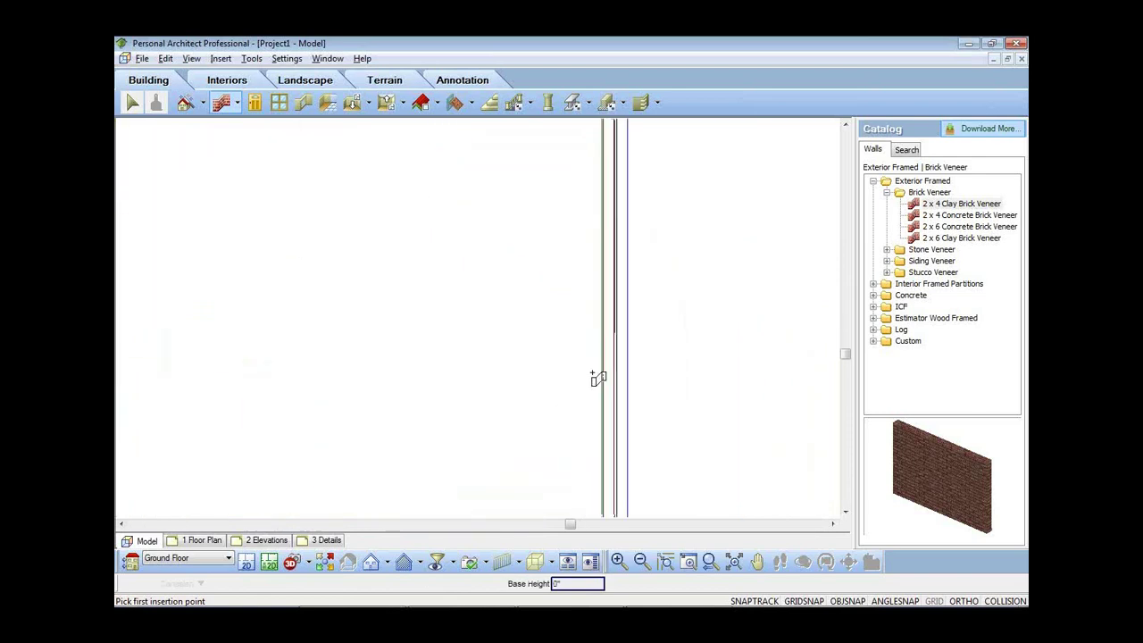
scroll(625, 326, down, 2)
scroll(485, 296, down, 5)
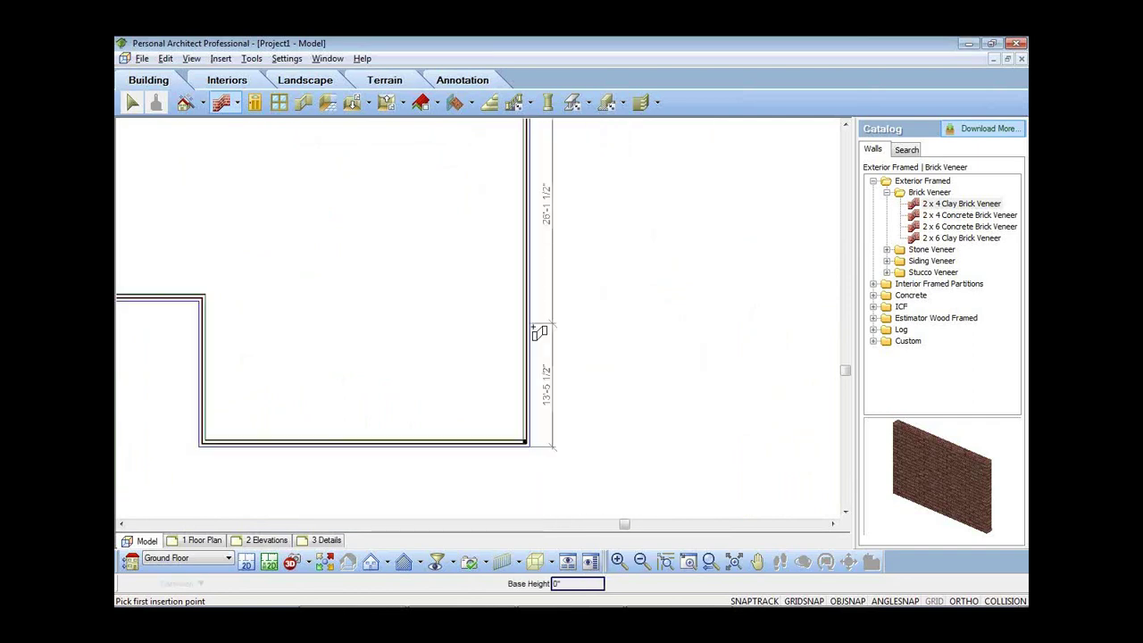
scroll(491, 331, down, 3)
scroll(559, 256, up, 1)
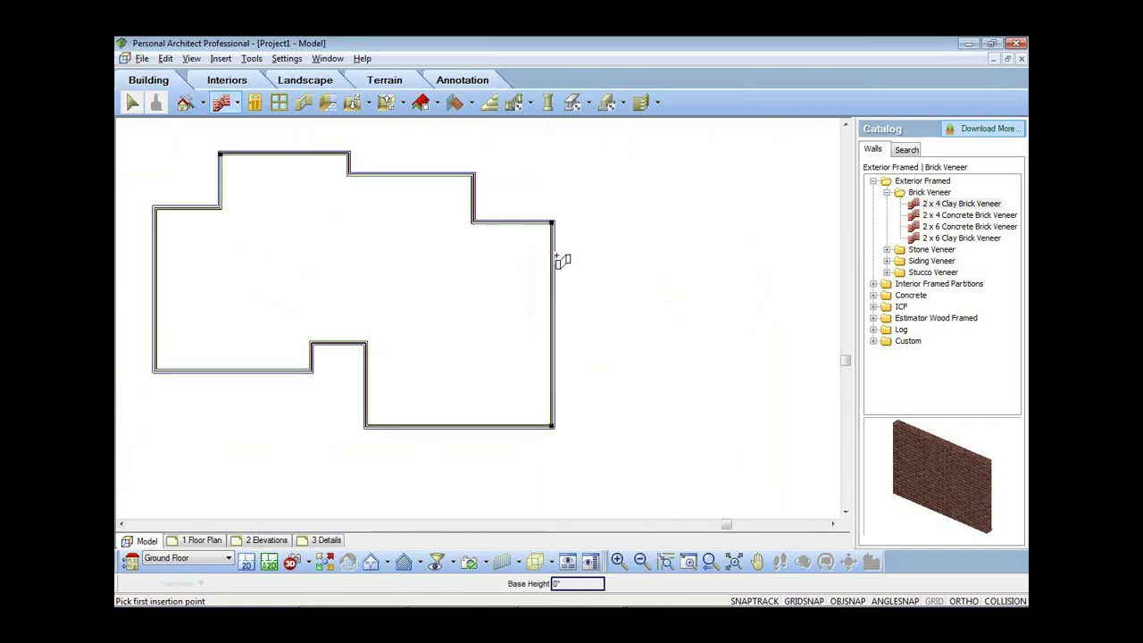
click(555, 256)
click(690, 257)
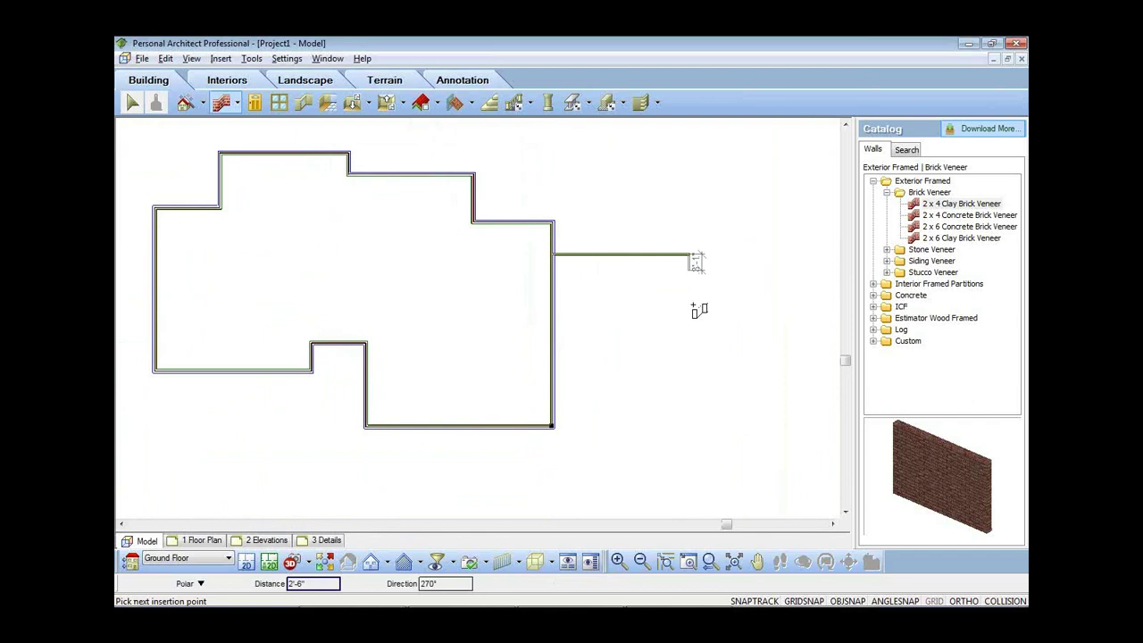
click(690, 393)
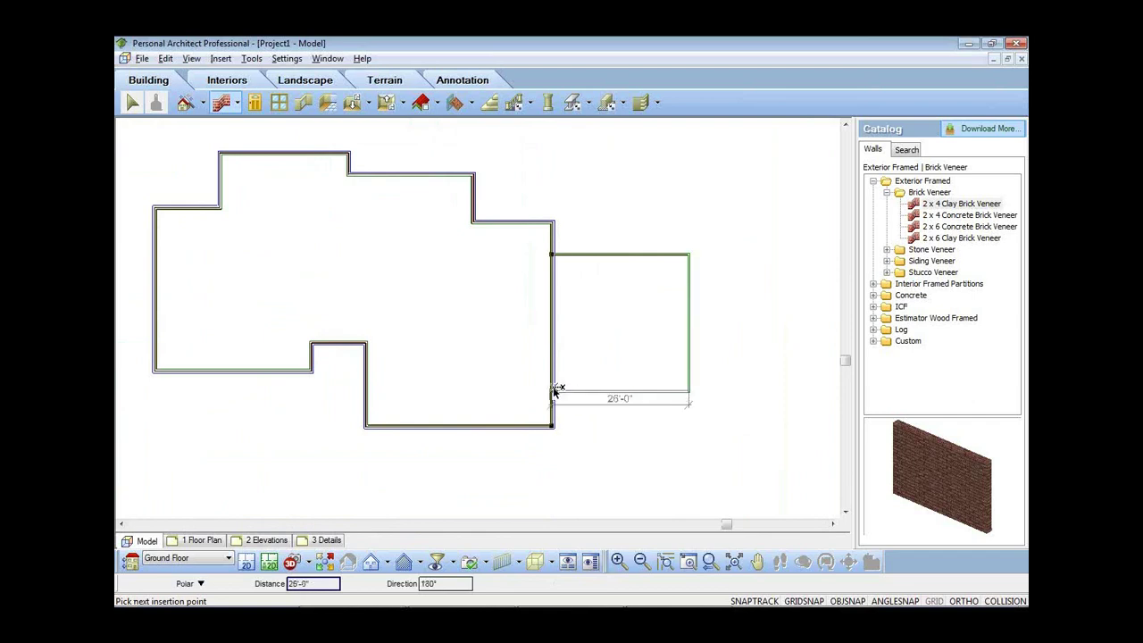
click(554, 390)
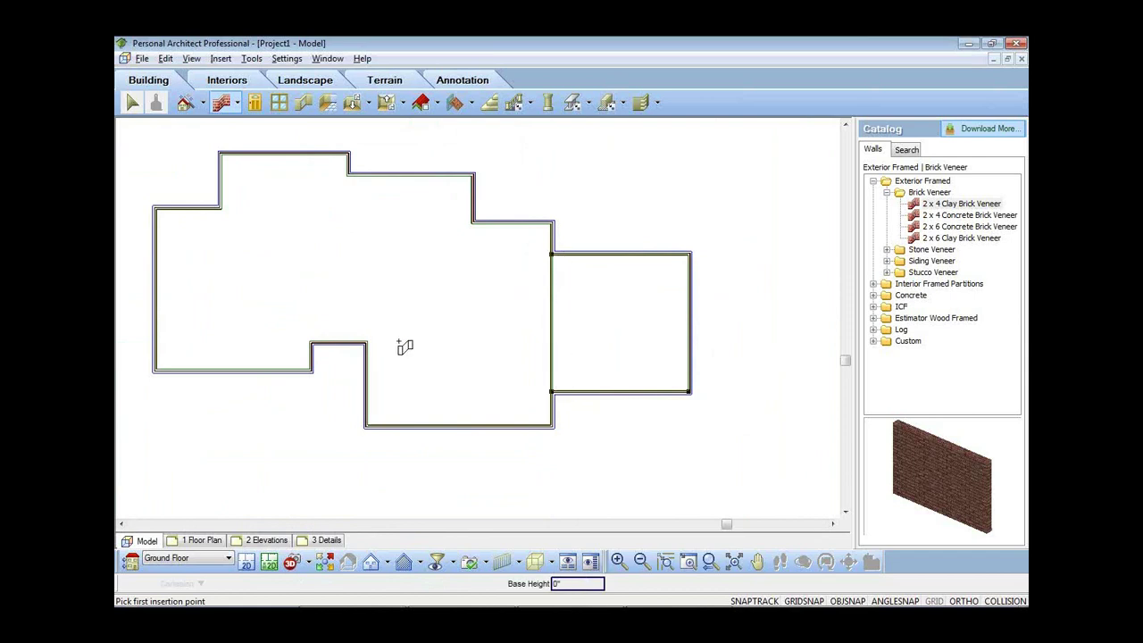
- Draw an interior wall up from the recess's right corner and across to the wall shared with the right extension
click(367, 343)
click(371, 307)
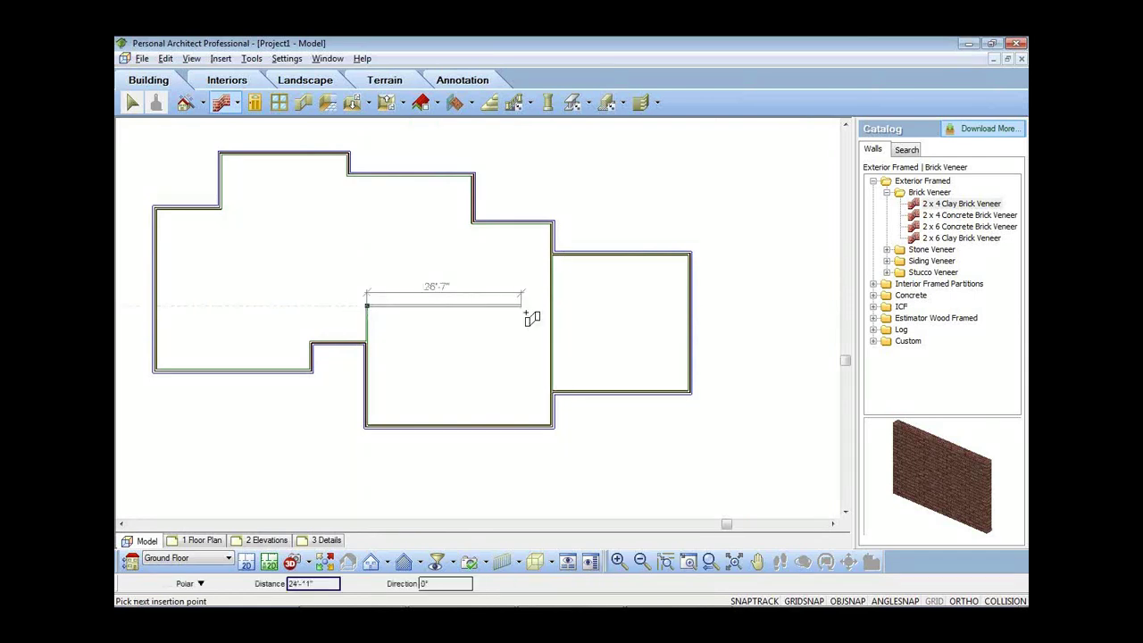
click(553, 308)
- Enclose a narrow space about 20' wide below the long interior wall and divide it with a cross wall about 7'-1" long
click(444, 307)
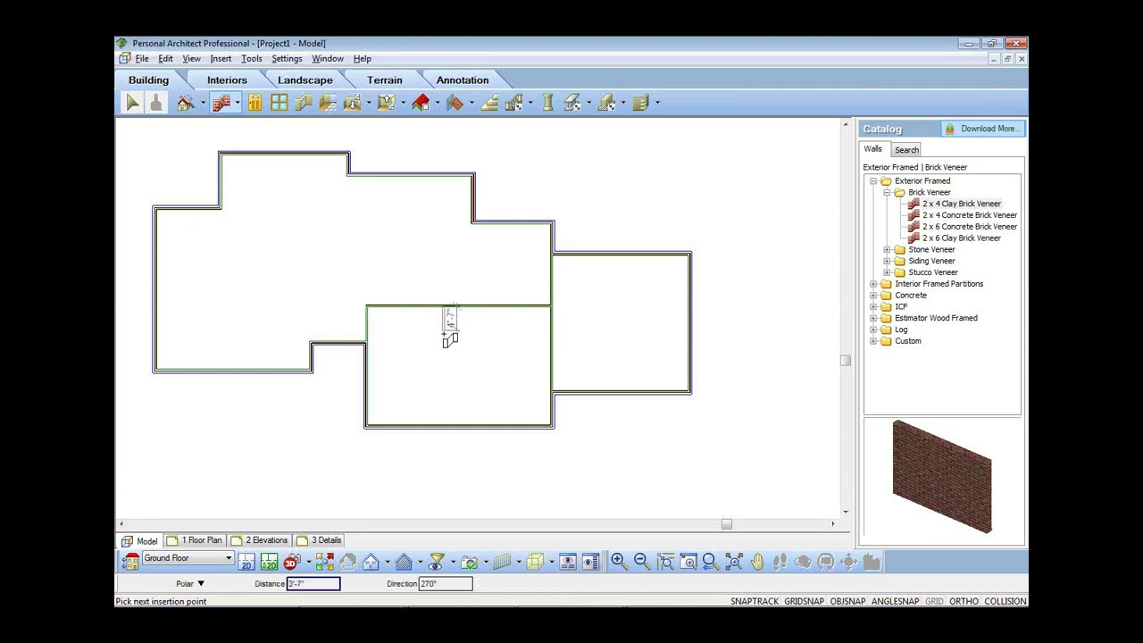
click(443, 342)
click(552, 342)
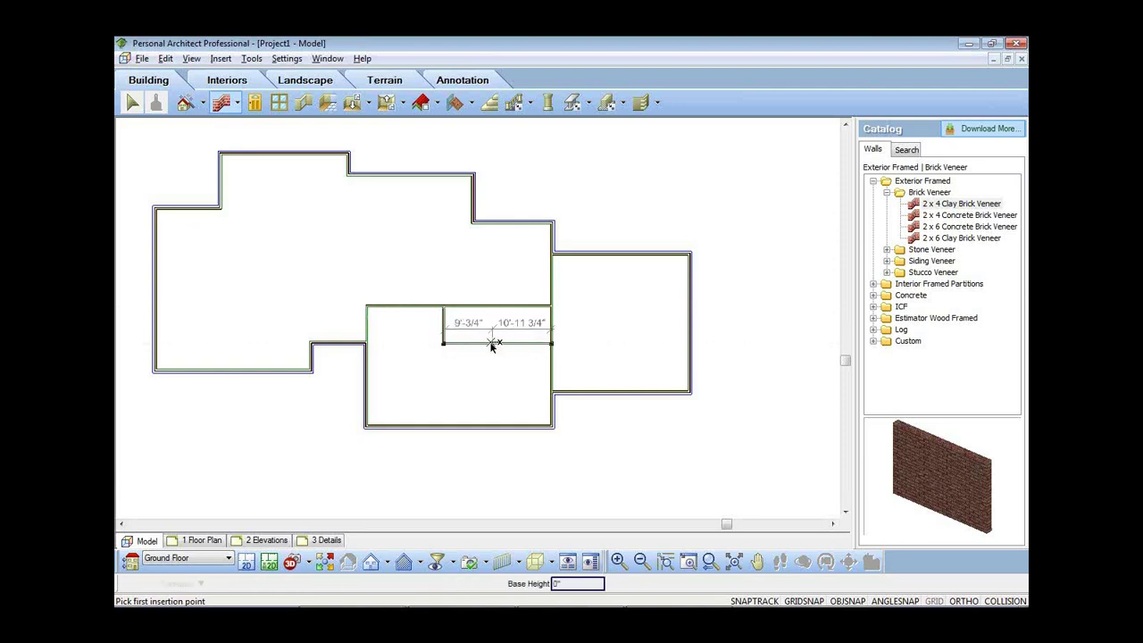
click(478, 342)
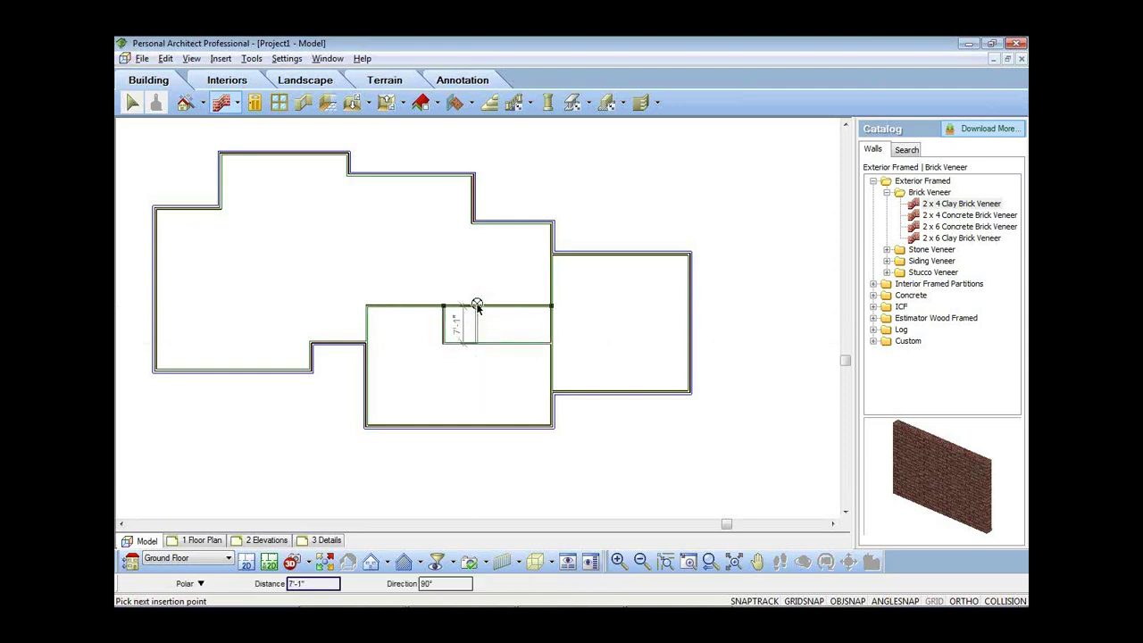
click(478, 305)
- Enclose a room in the house's upper-right corner with a wall down from the step and across to the right wall
click(471, 223)
click(473, 274)
click(551, 279)
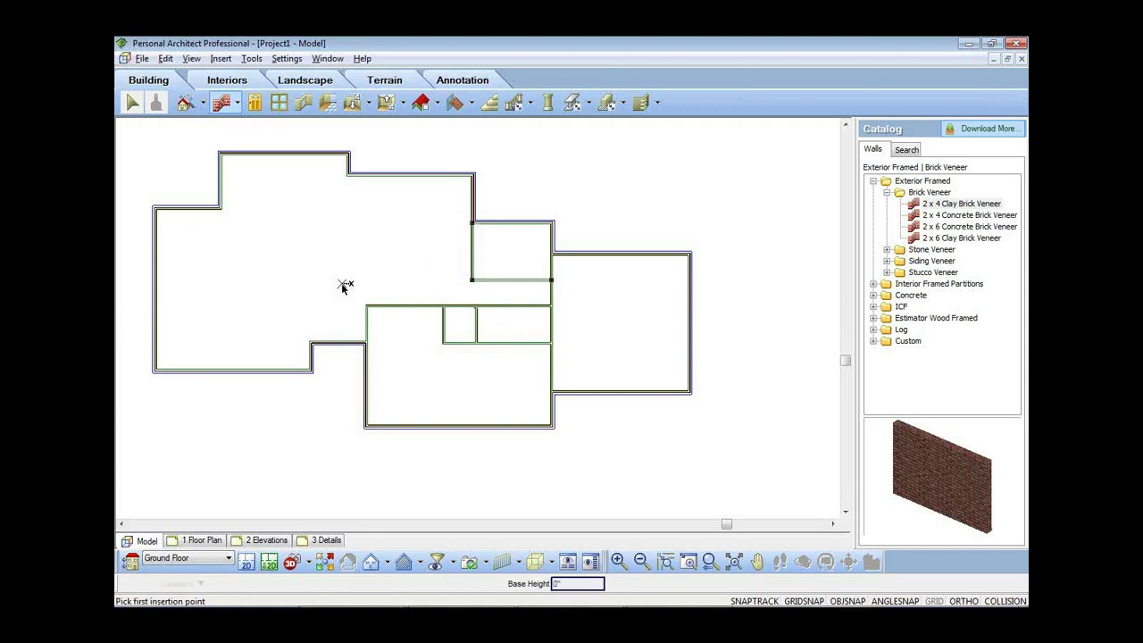
- Enclose the lower-left room with a wall up from the recess's left corner and a wall about 28'-5" long across to the left exterior wall
click(310, 343)
click(174, 281)
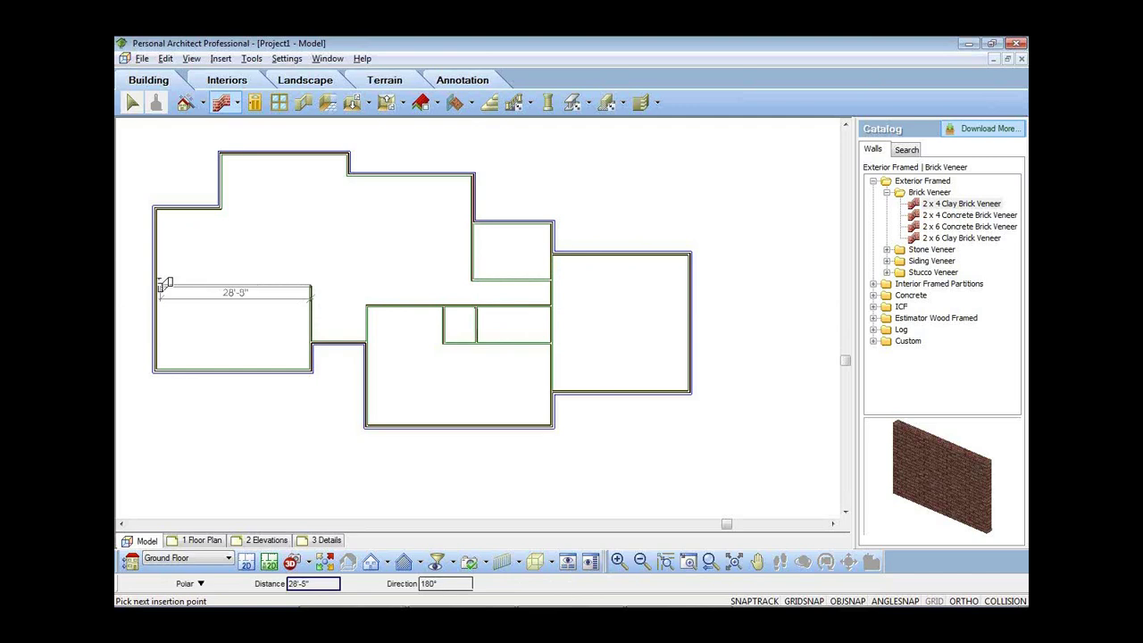
click(157, 281)
scroll(352, 378, down, 1)
scroll(219, 294, up, 2)
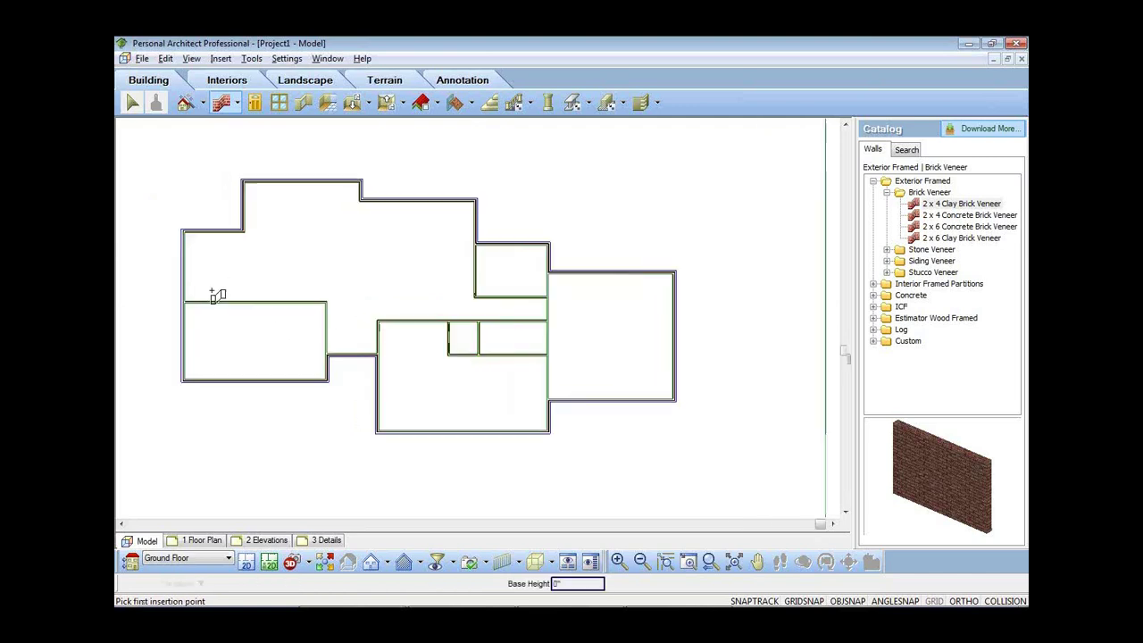
- Divide the lower-left room with a vertical wall about 16' long from its upper wall to its lower wall
click(255, 306)
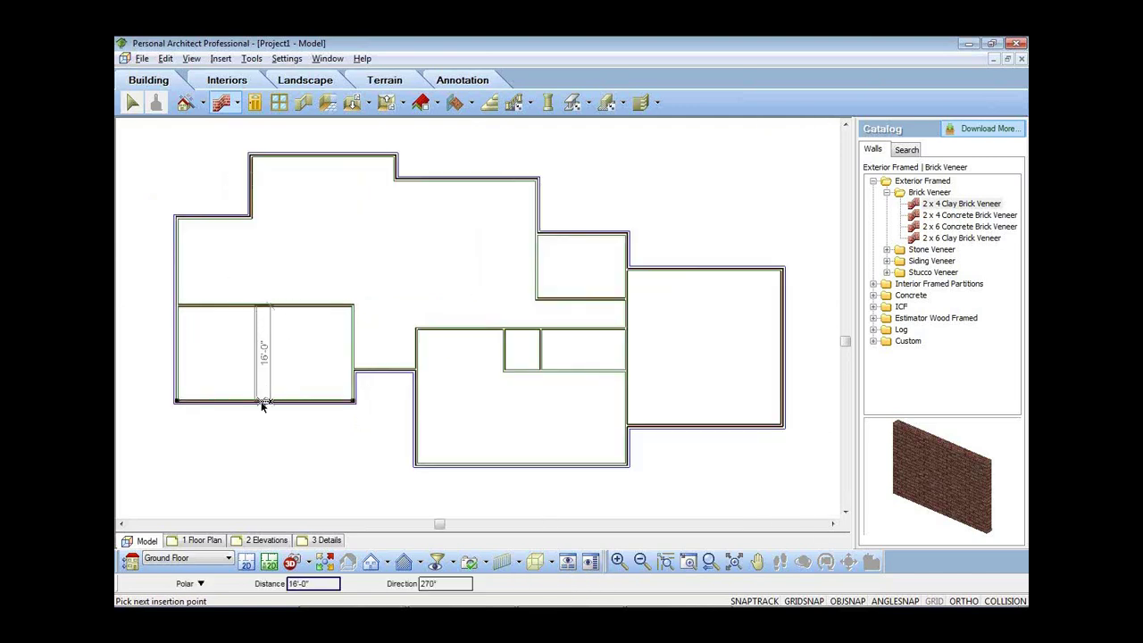
click(257, 401)
- Enclose a room in the house's upper-left corner with a wall offset 6' above the lower-left rooms and a wall up to the step
right_click(236, 247)
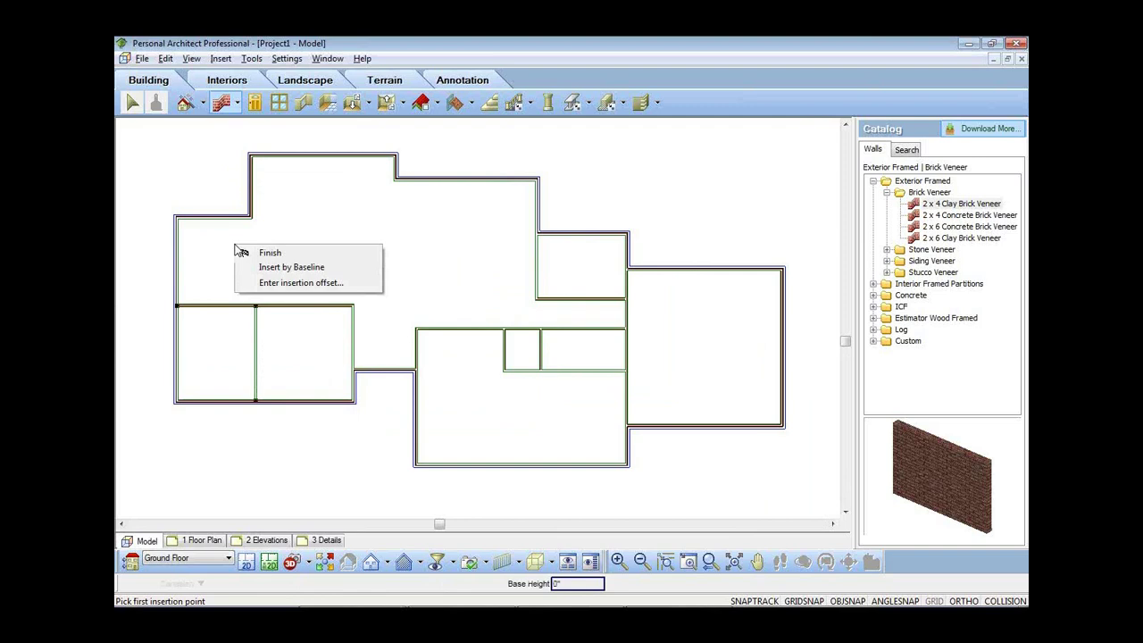
click(295, 284)
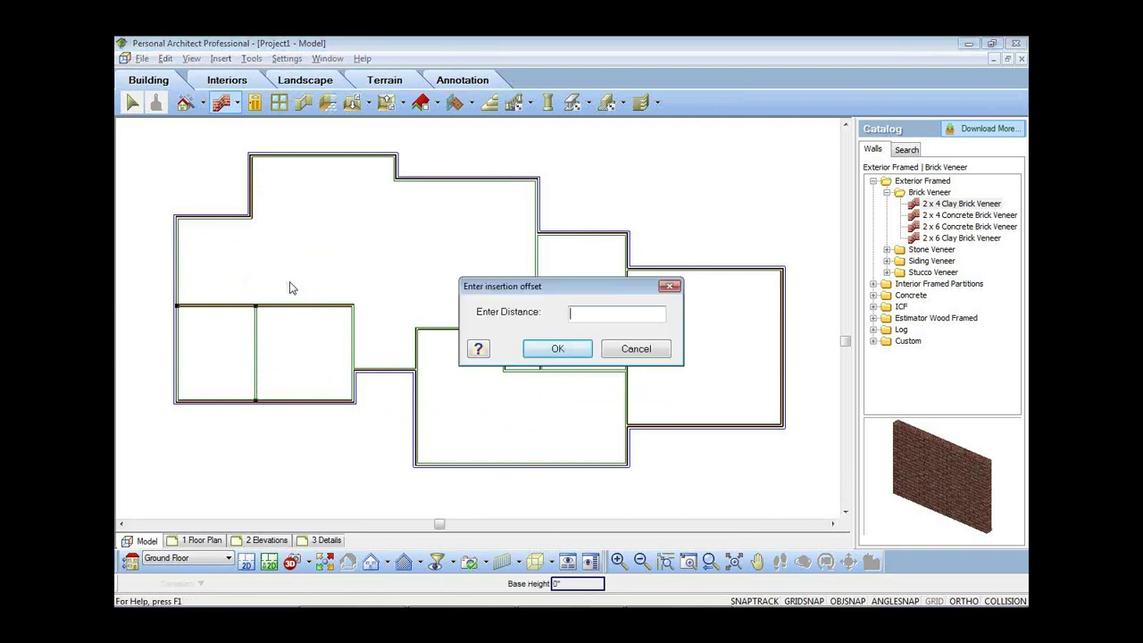
click(552, 350)
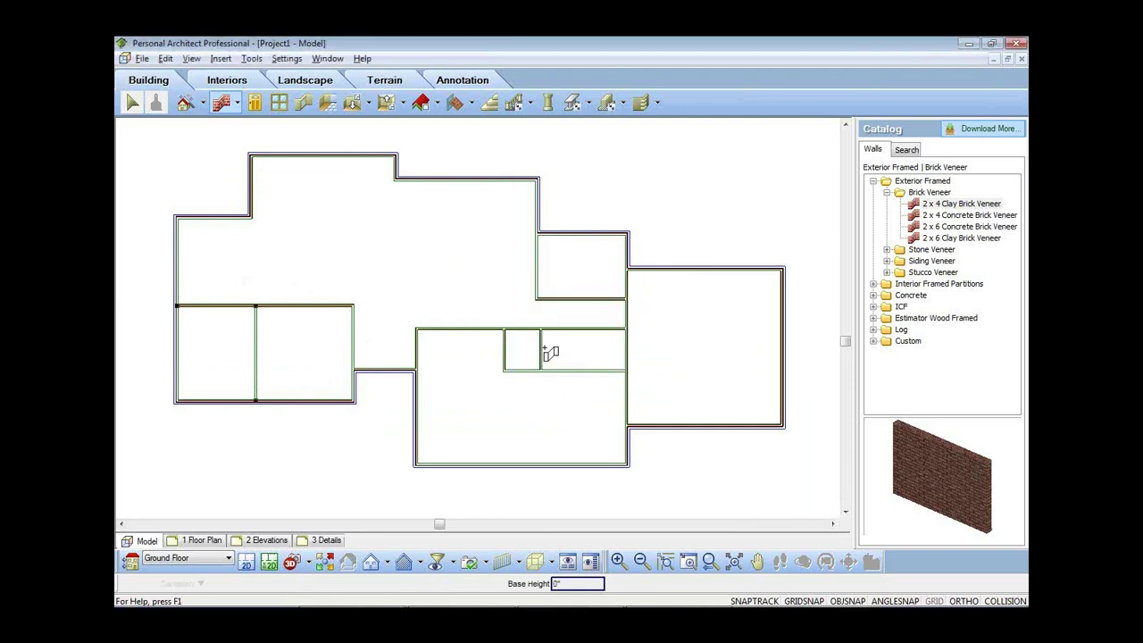
click(181, 279)
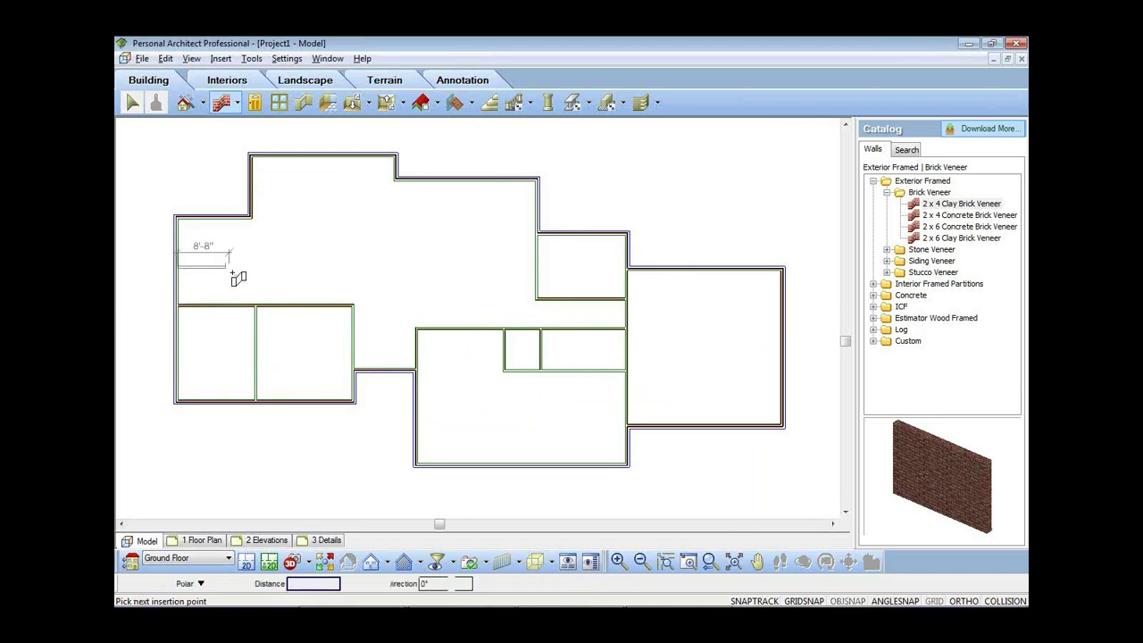
click(252, 219)
right_click(303, 236)
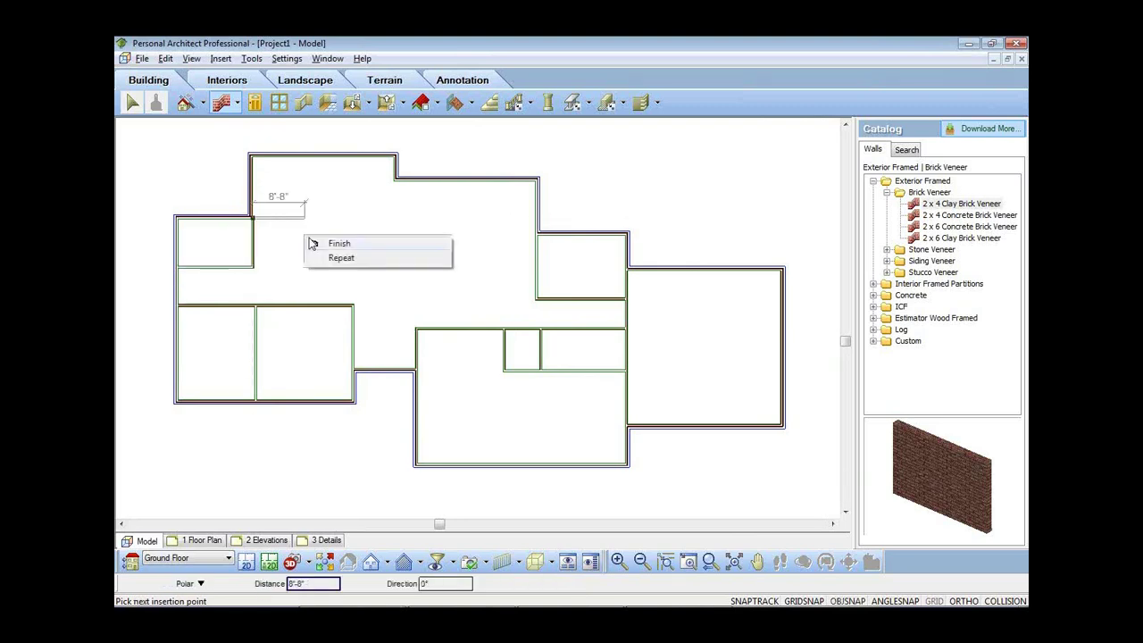
click(322, 243)
- Move the upper-left room's right wall left to about 9'-6" from the left exterior wall
scroll(160, 306, up, 3)
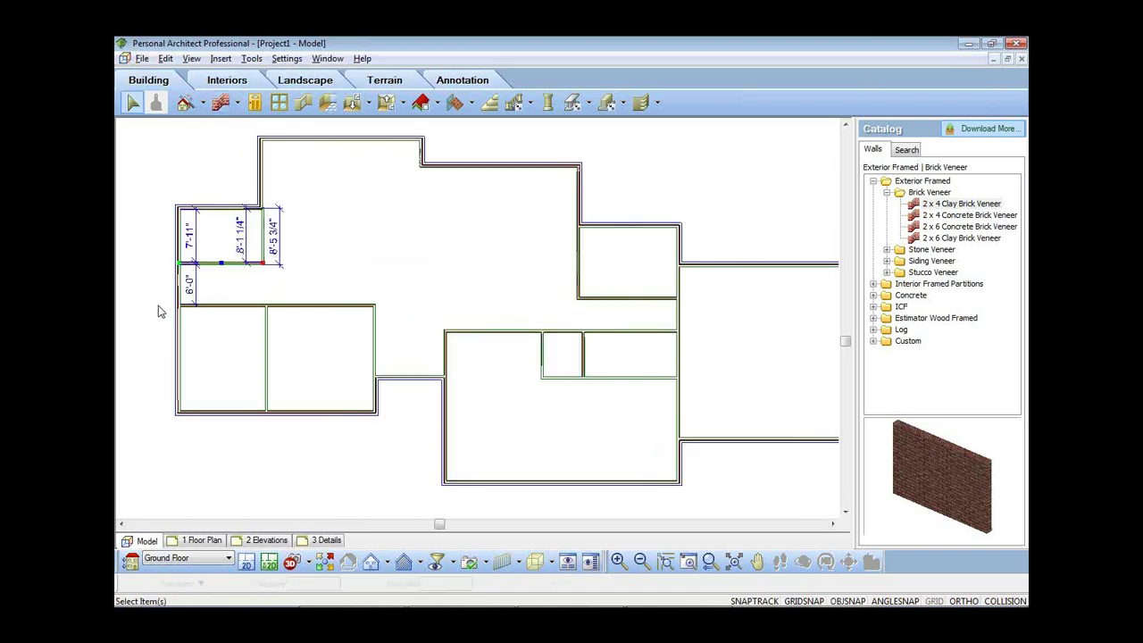
scroll(270, 258, down, 3)
scroll(237, 272, up, 4)
scroll(190, 258, up, 1)
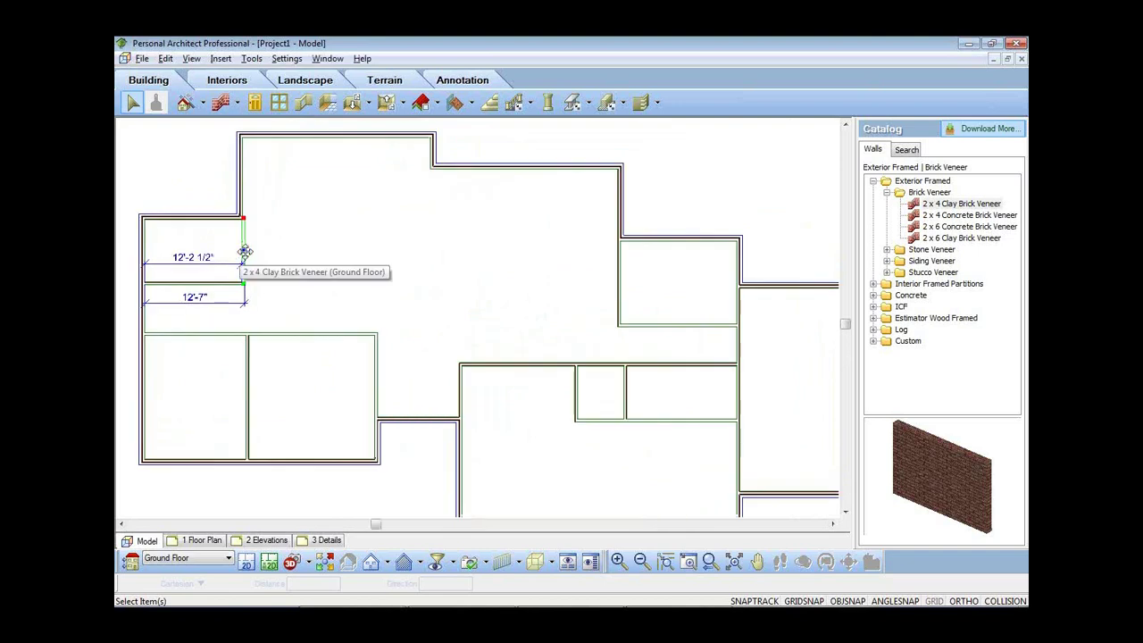
drag(242, 256, 219, 254)
scroll(321, 268, down, 3)
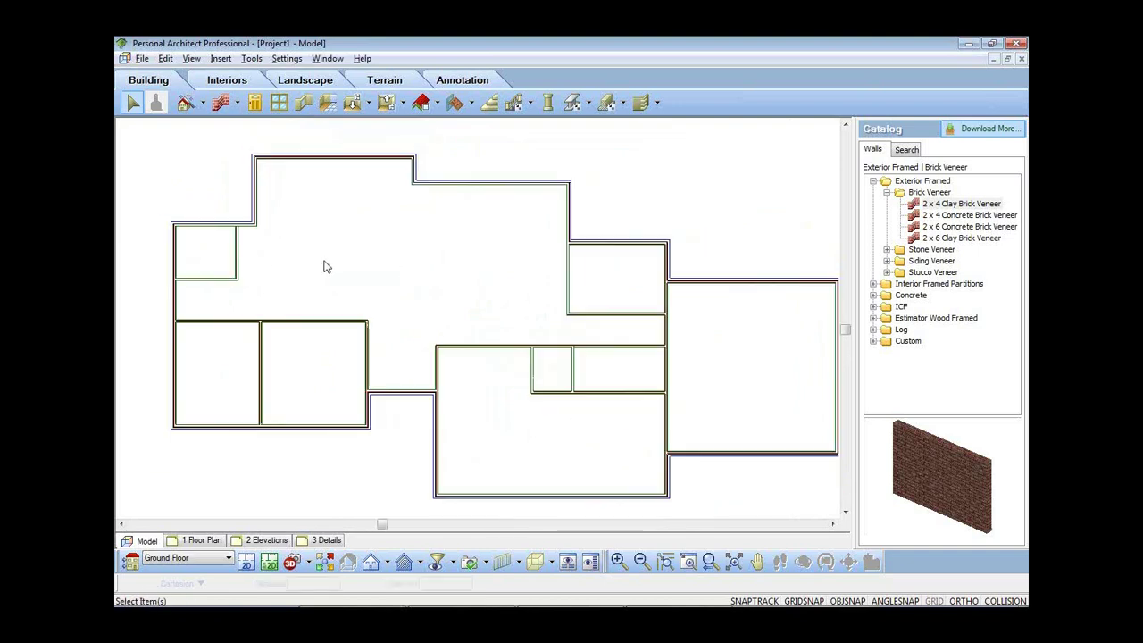
scroll(259, 256, up, 3)
scroll(257, 258, up, 3)
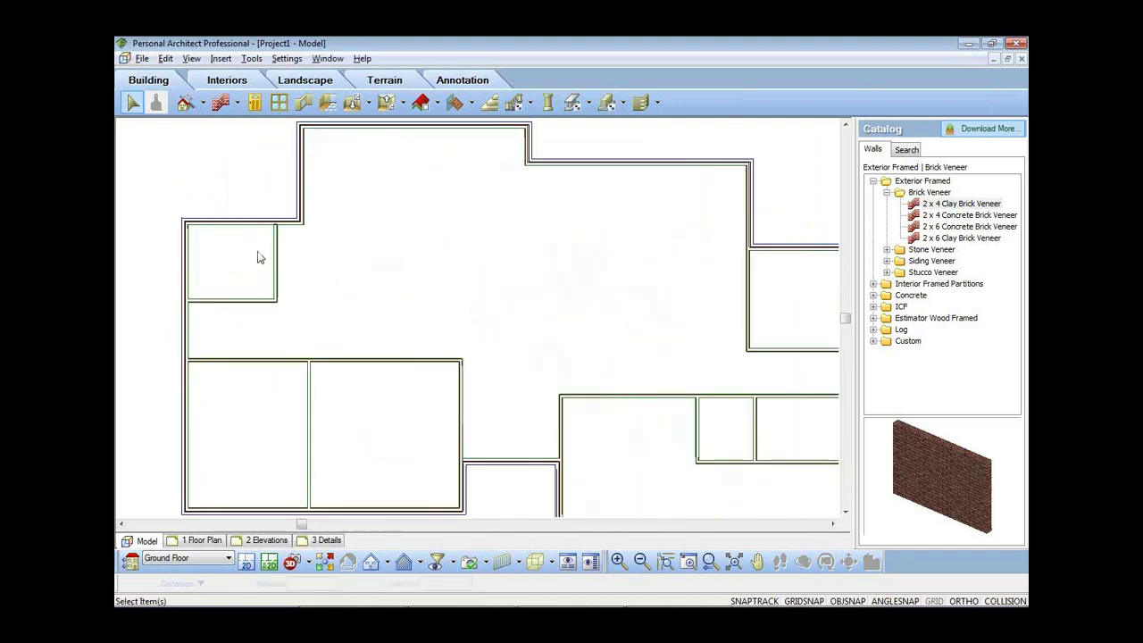
click(289, 222)
click(431, 248)
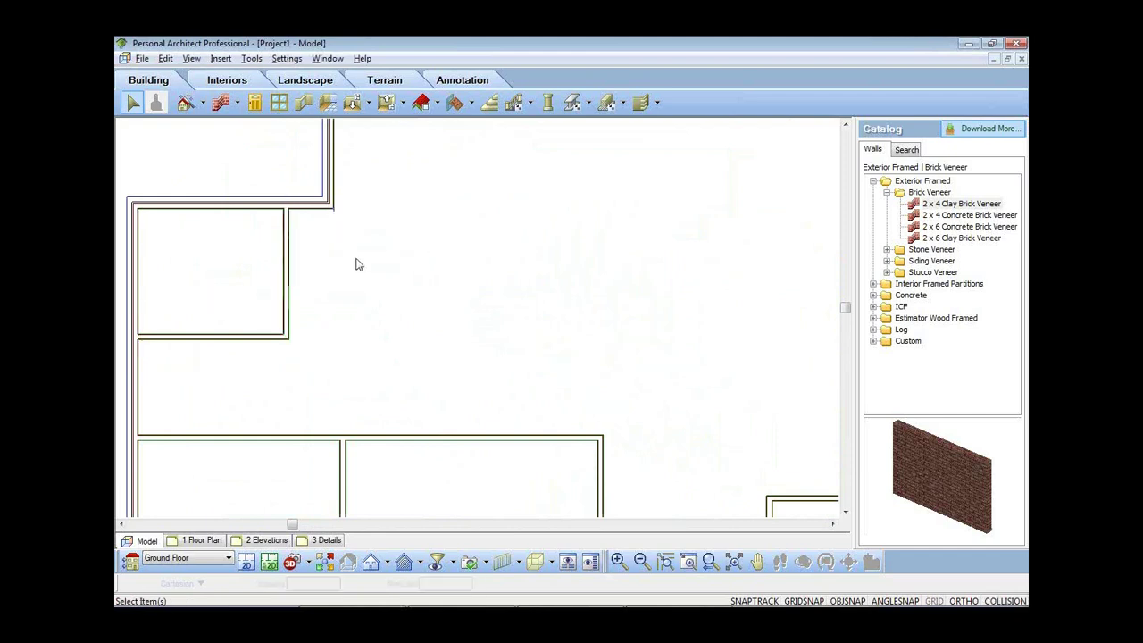
- Set the distance between the upper-left room's right wall and the step's inner corner to 0
scroll(355, 263, down, 3)
scroll(286, 300, down, 3)
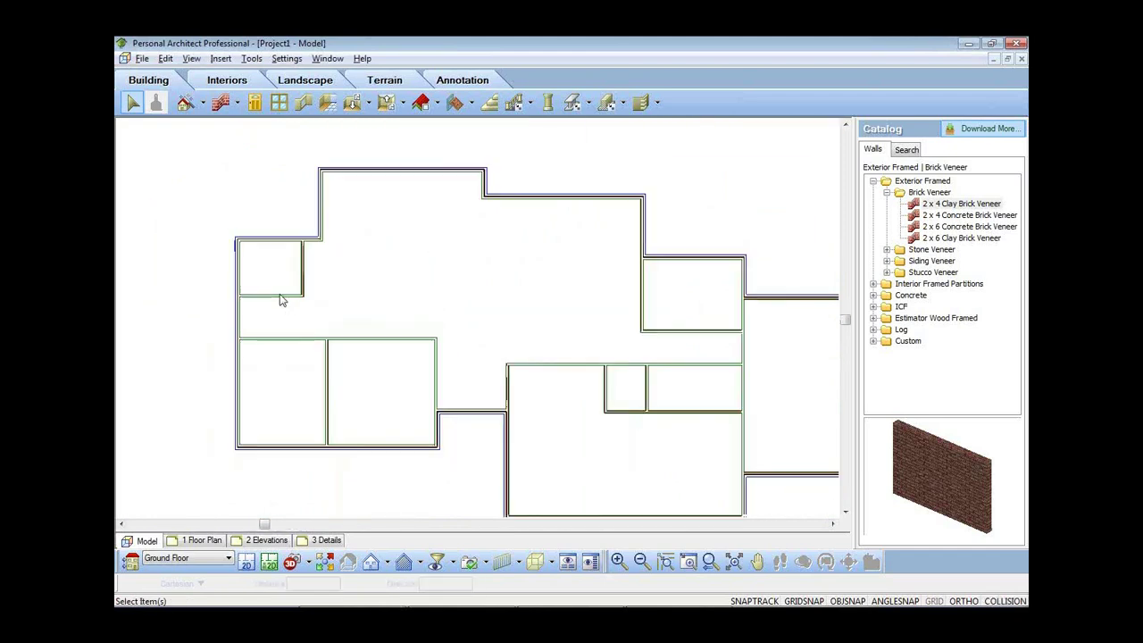
scroll(276, 284, down, 1)
scroll(251, 313, up, 3)
scroll(251, 313, up, 3)
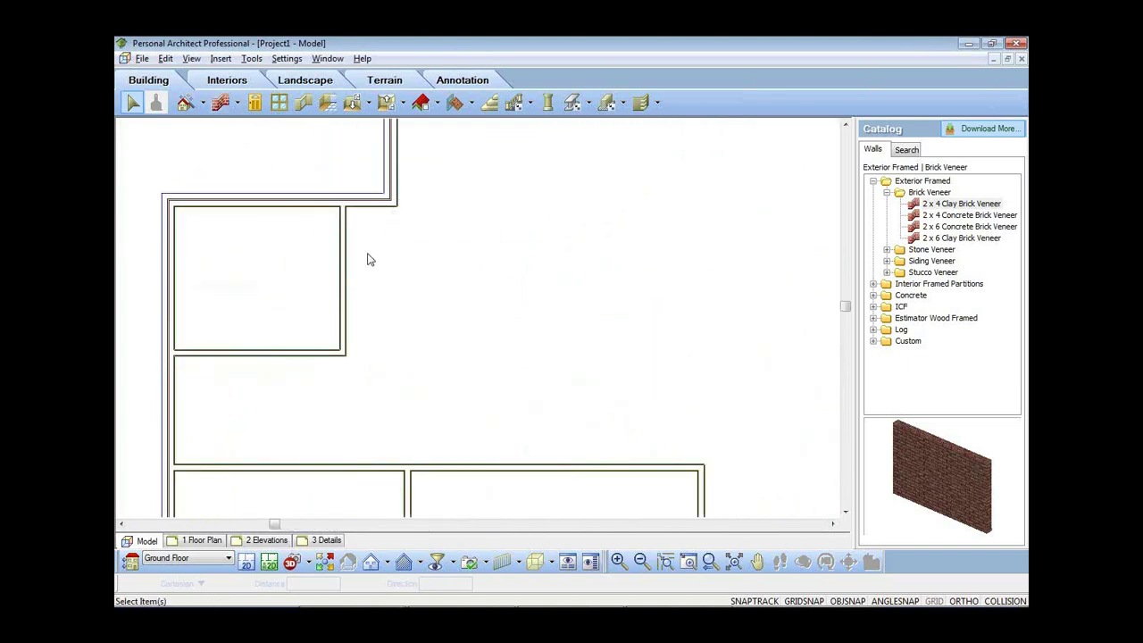
click(343, 275)
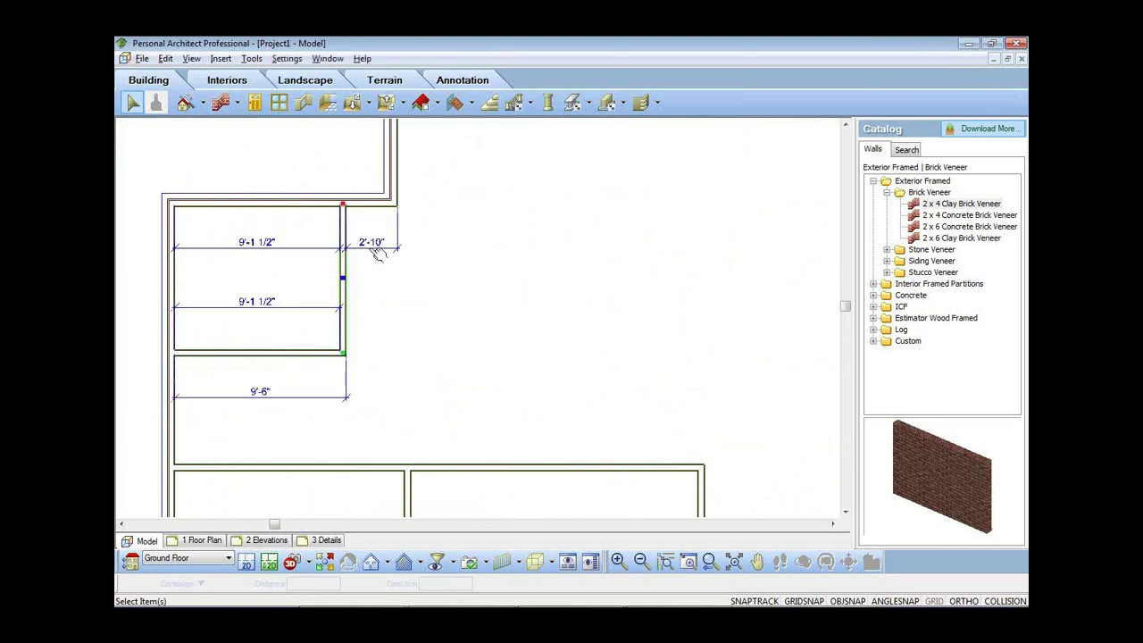
click(371, 242)
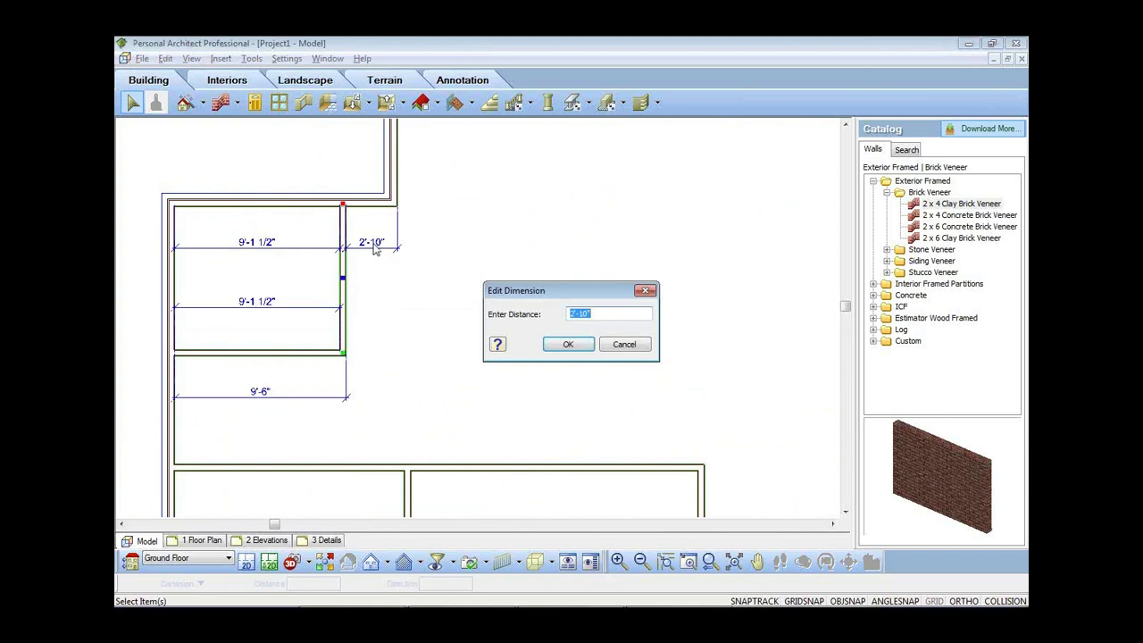
text(0)
key(Return)
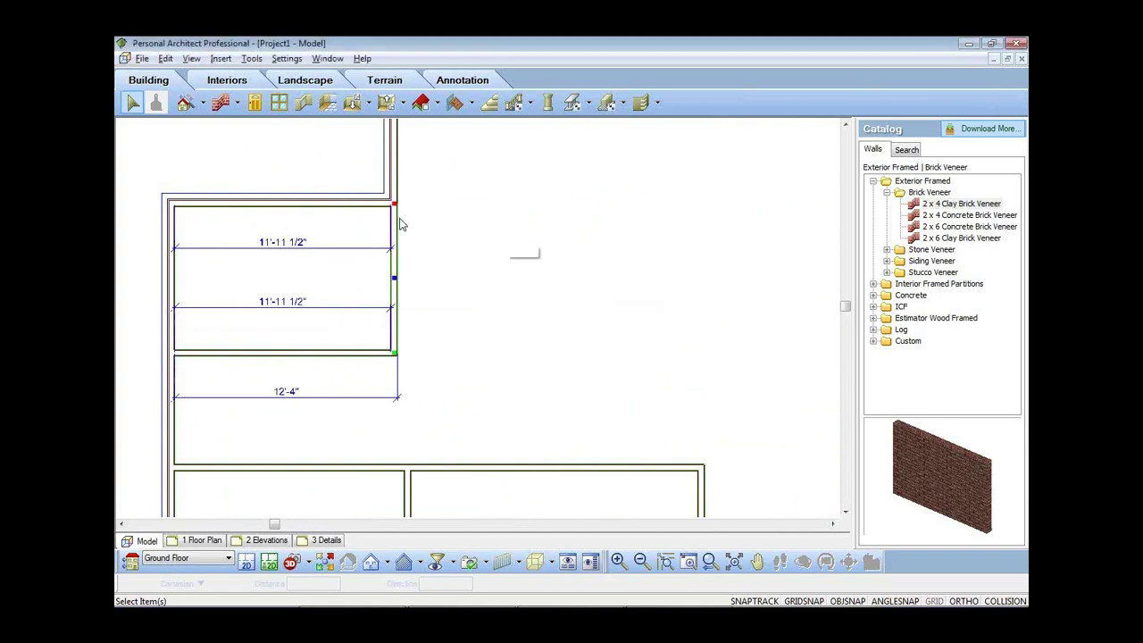
click(434, 254)
- Set the upper-left room's inside depth to 10' by moving its upper exterior wall
scroll(370, 246, down, 3)
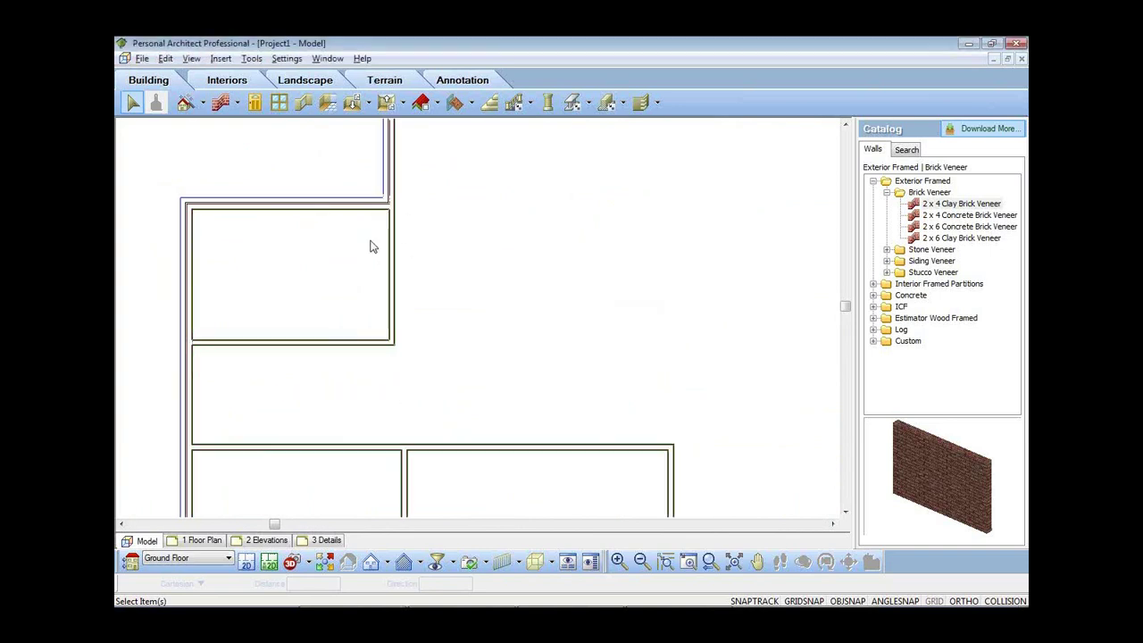
click(299, 216)
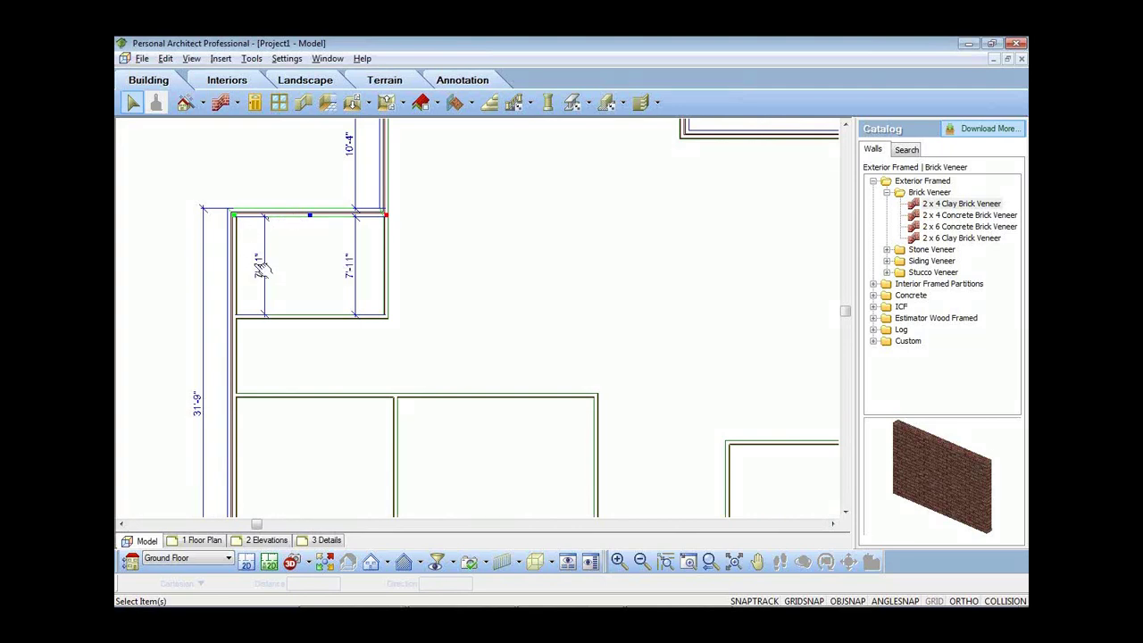
click(265, 267)
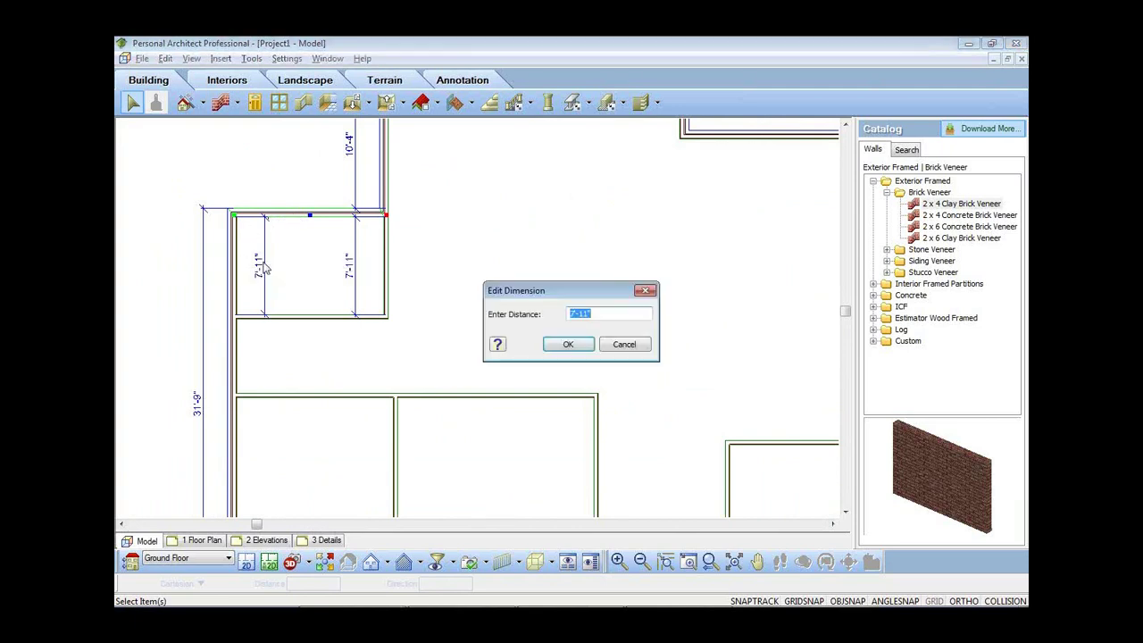
text(10')
key(Return)
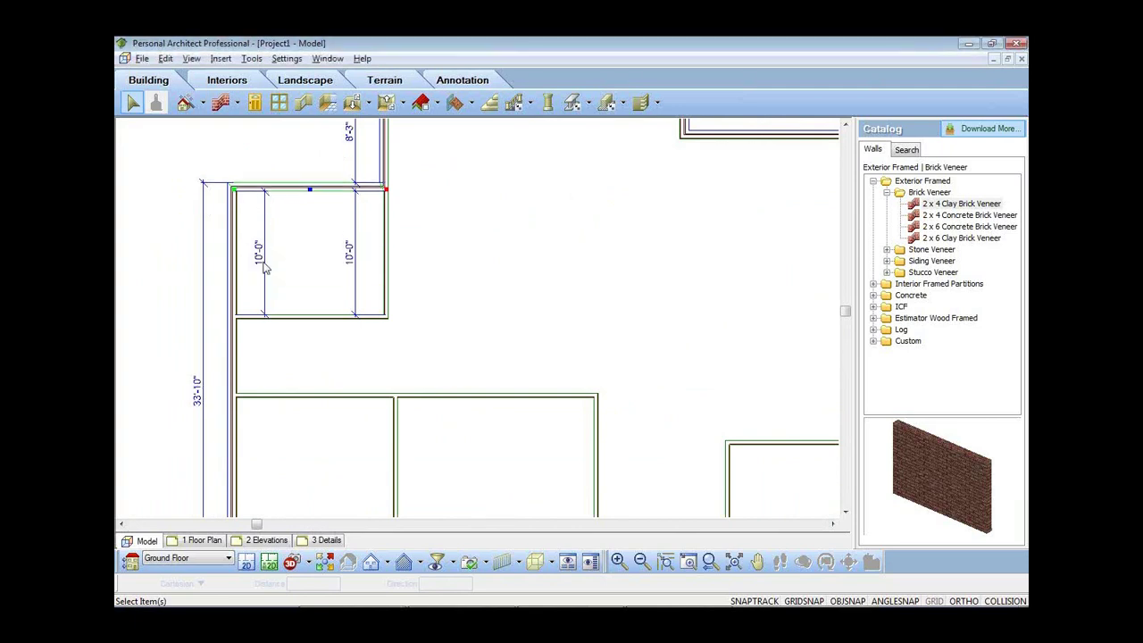
- Set the hallway between the upper-left and lower-left rooms to 5' wide by moving its lower wall
scroll(320, 265, down, 3)
click(284, 352)
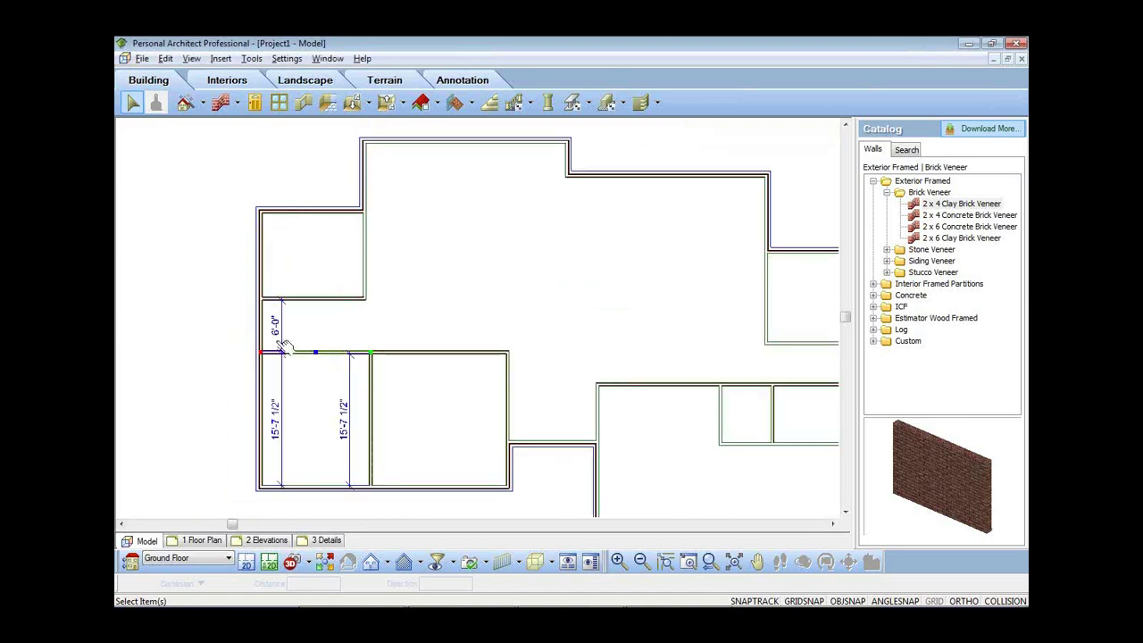
click(277, 330)
text(5')
key(Return)
- Set the lower-left rooms' inside depth to 15' by moving their bottom exterior wall
click(320, 488)
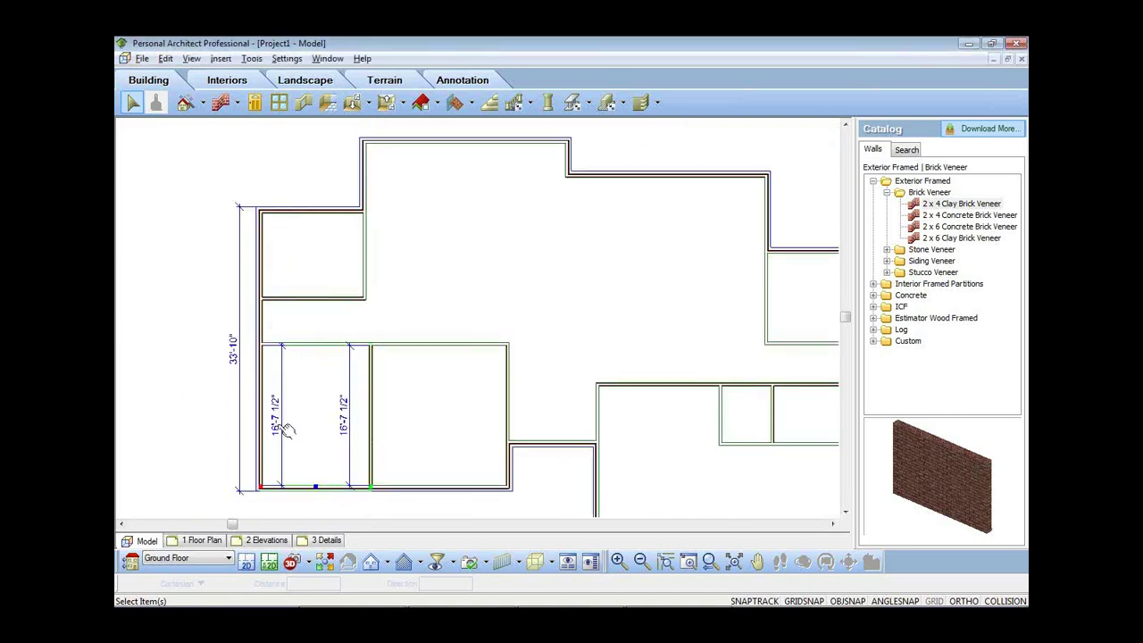
click(277, 423)
text(15')
key(Return)
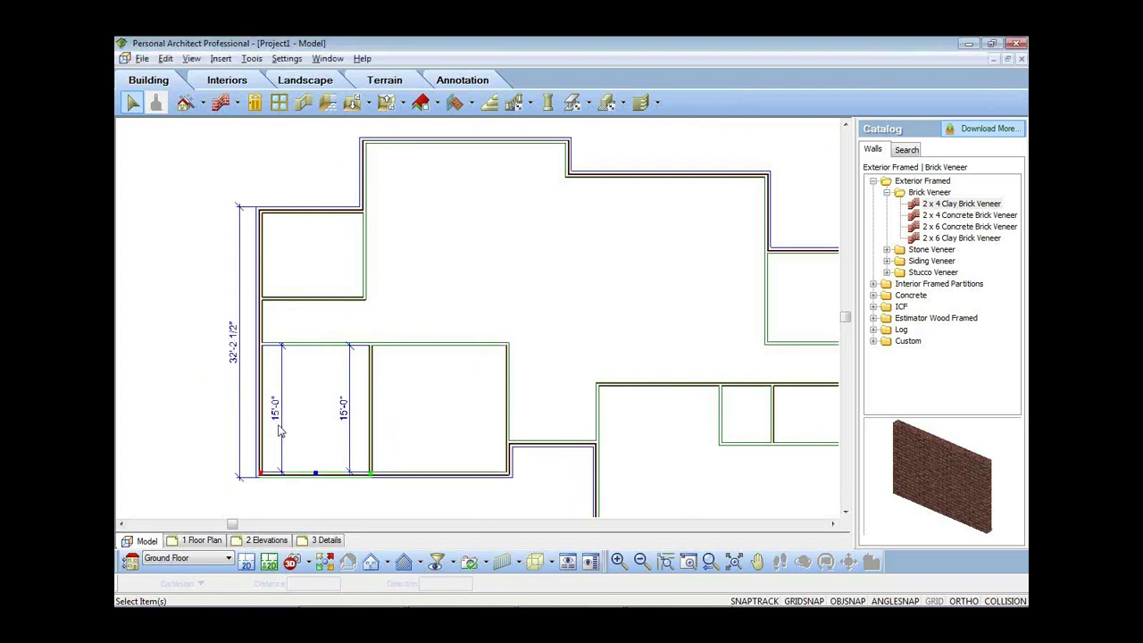
- Set the inside width of the right-hand one of the two lower-left rooms to 14' by moving its right wall
click(508, 384)
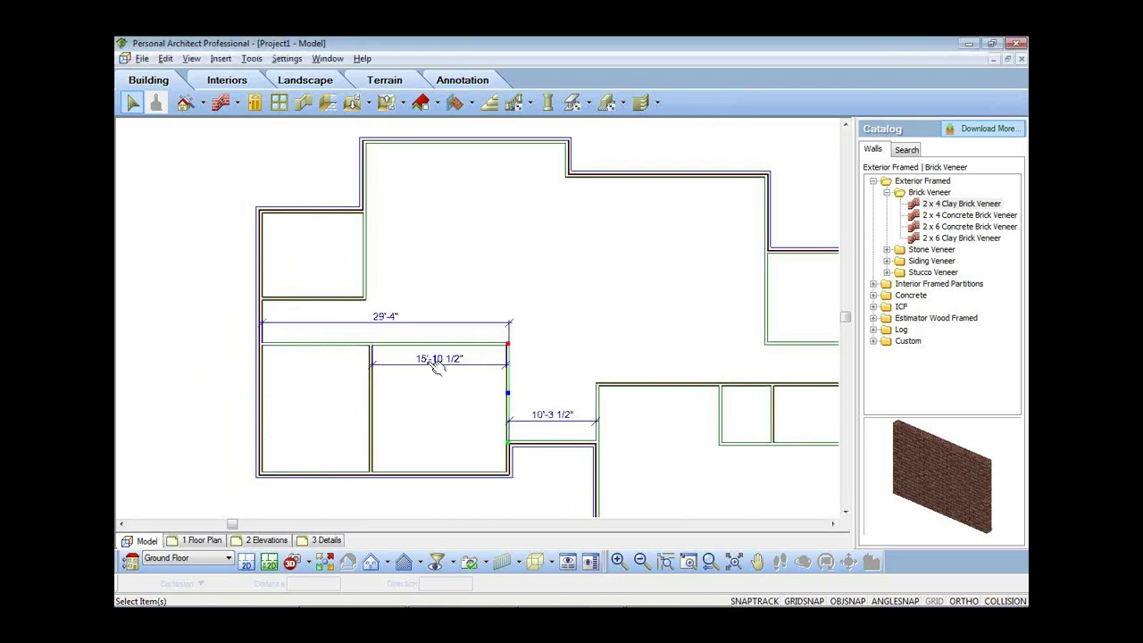
click(435, 366)
text(14)
key(Return)
- Set the front recess's width to 10' by moving the exterior wall on its right side
scroll(530, 276, down, 3)
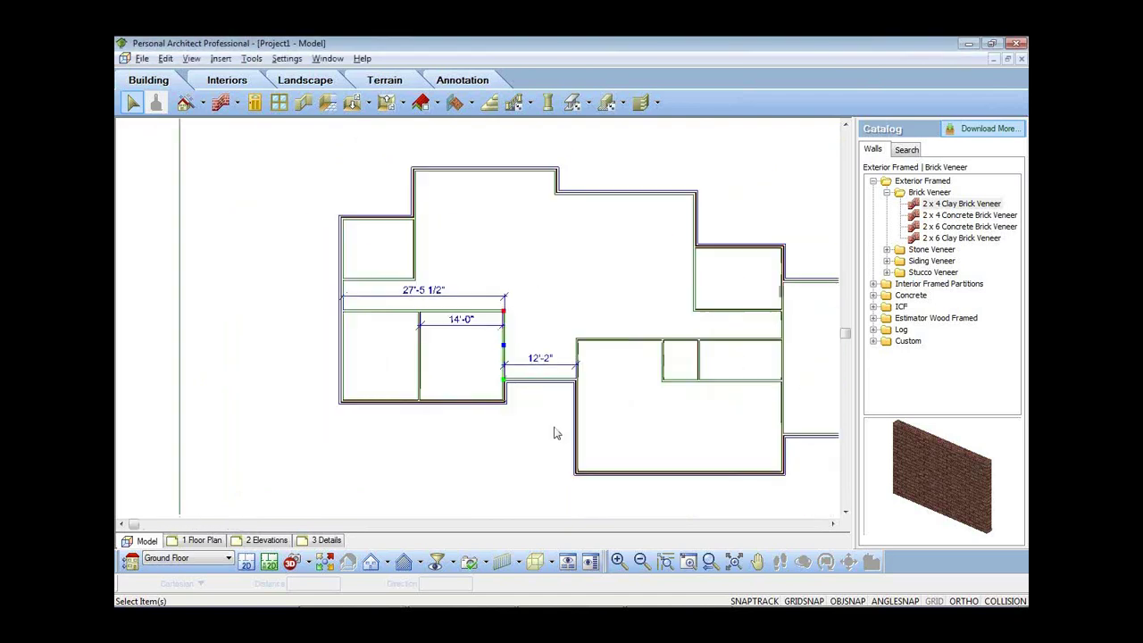
scroll(563, 420, up, 1)
click(583, 395)
click(539, 381)
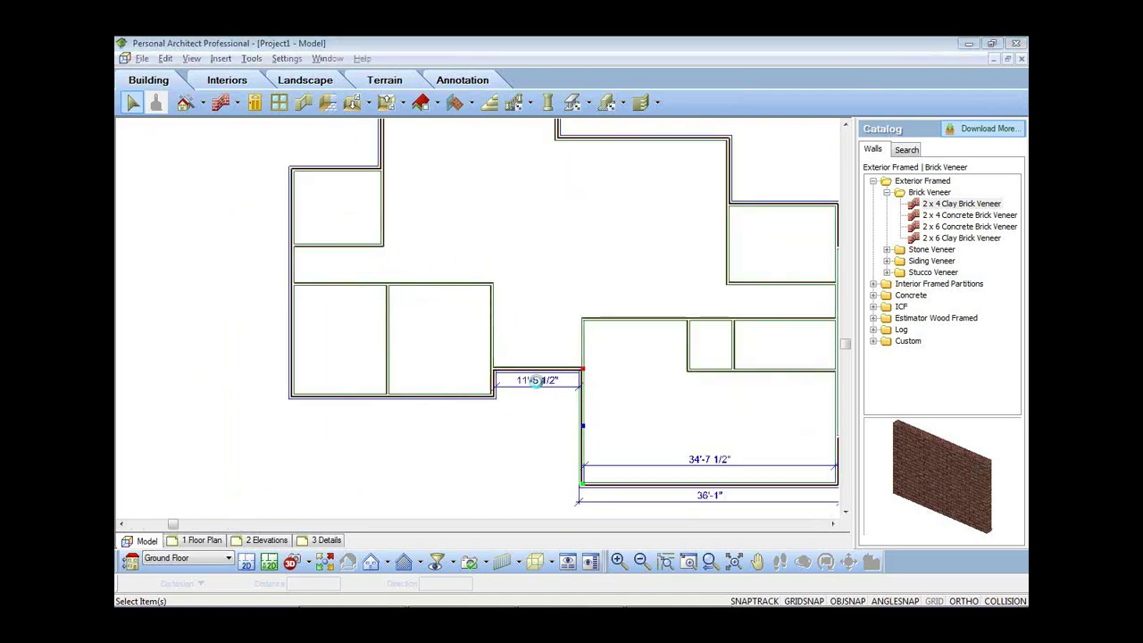
text(10)
key(Return)
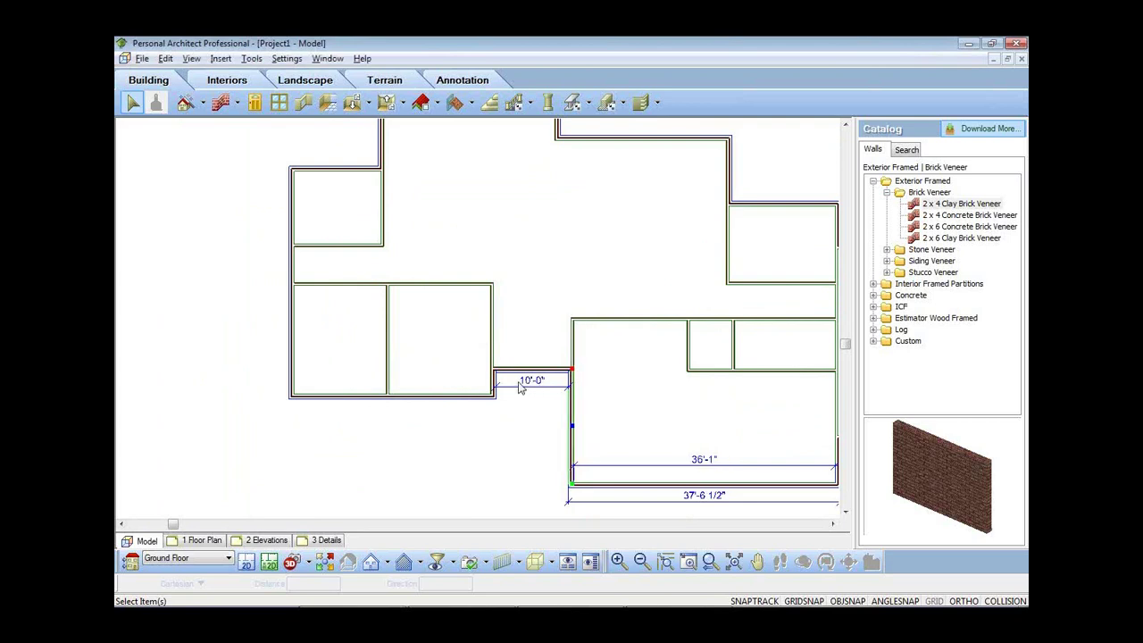
- Set the distance from the large lower room's left wall to the narrow space's left wall to 16'
scroll(420, 272, down, 2)
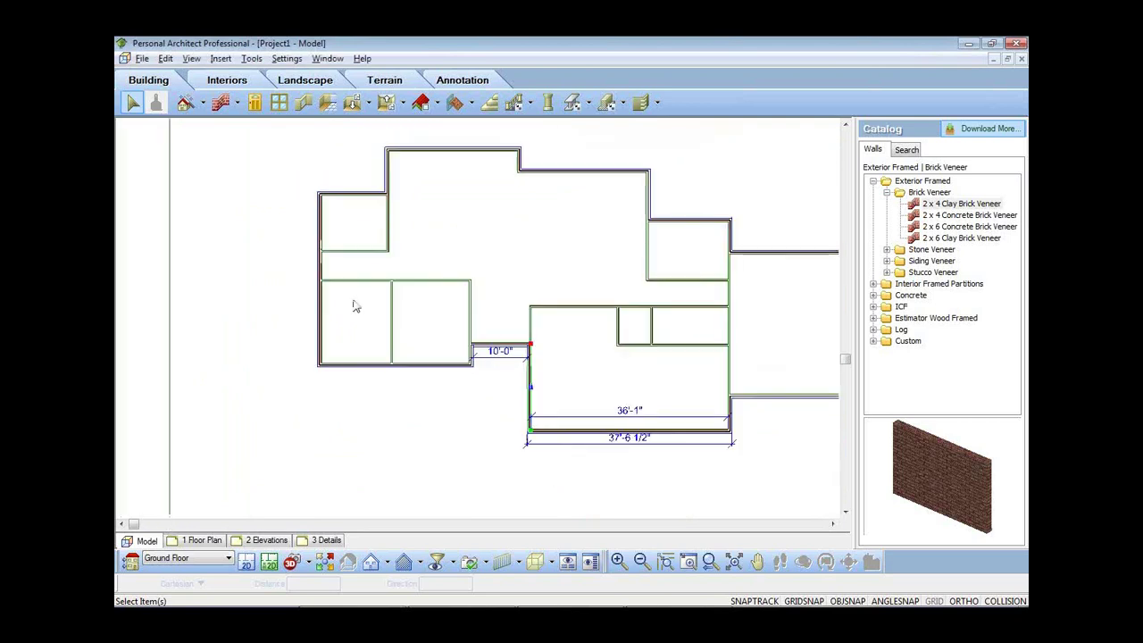
scroll(568, 306, up, 2)
key(Escape)
click(564, 310)
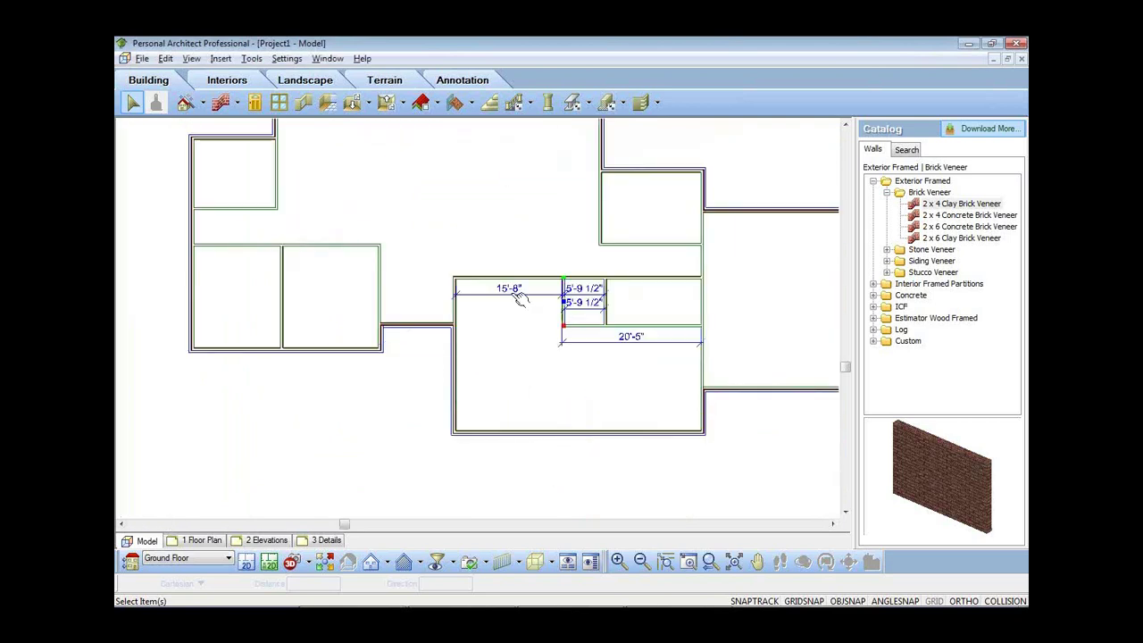
click(514, 297)
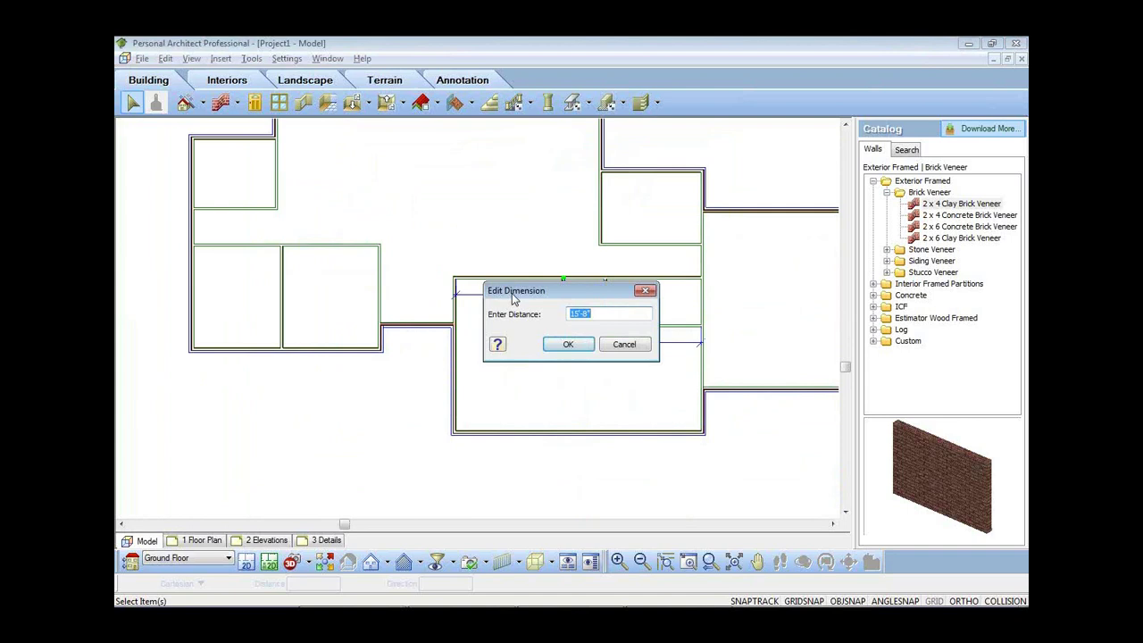
text(16')
key(Return)
- Move the wall shared with the right extension left, leaving the upper-right room about 8'-1 1/2" wide inside
scroll(446, 414, down, 2)
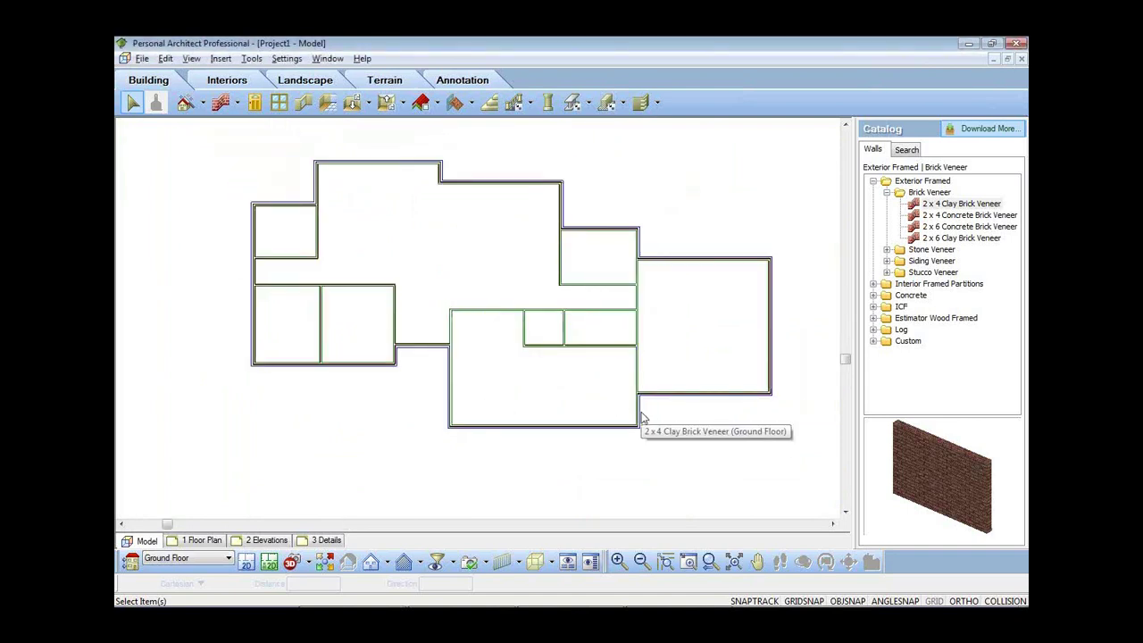
click(635, 407)
drag(636, 406, 603, 411)
- Set the upper-right room's inside width to 12' by moving its left wall
click(561, 253)
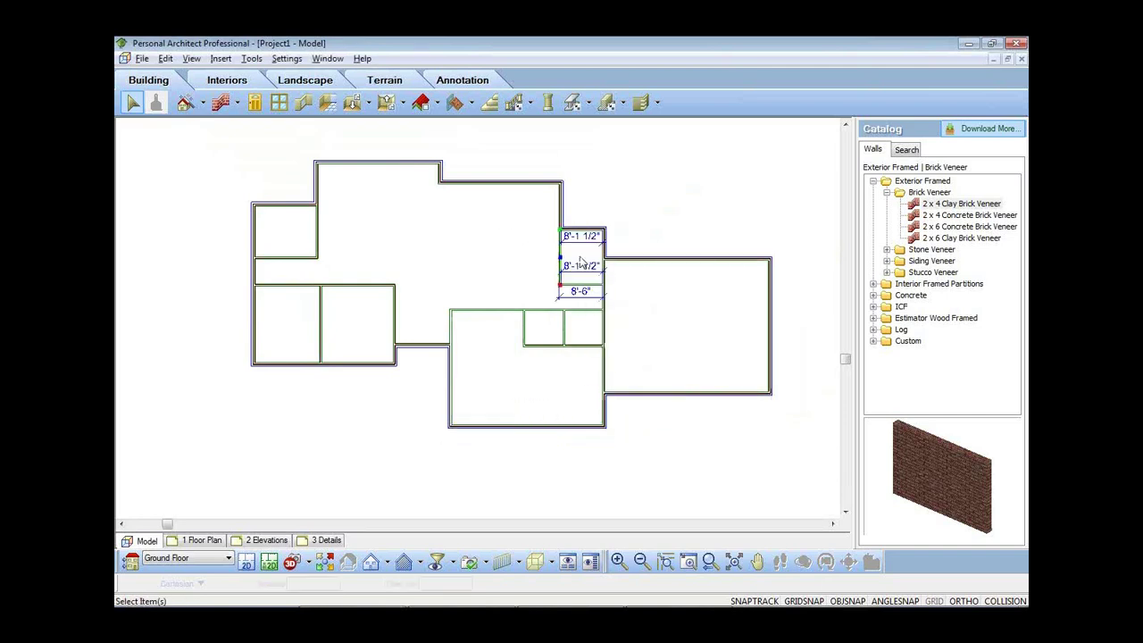
click(580, 265)
text(12')
key(Return)
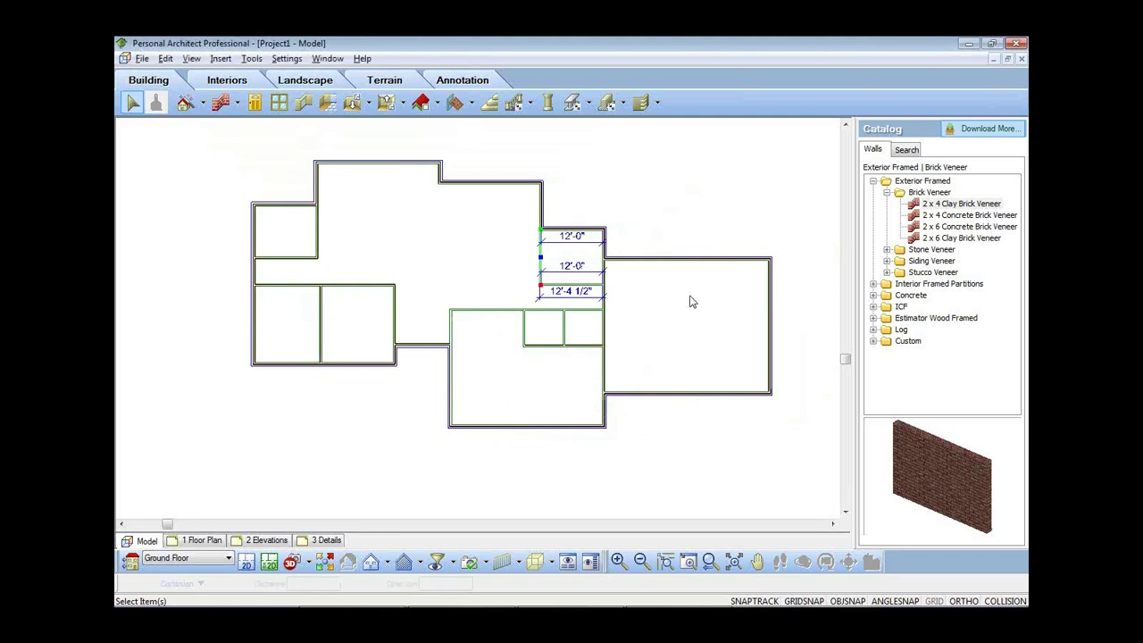
- Move the right extension's outer wall inward and set the extension's inside width to 22'
click(769, 325)
drag(769, 325, 737, 326)
click(676, 267)
text(22)
key(Return)
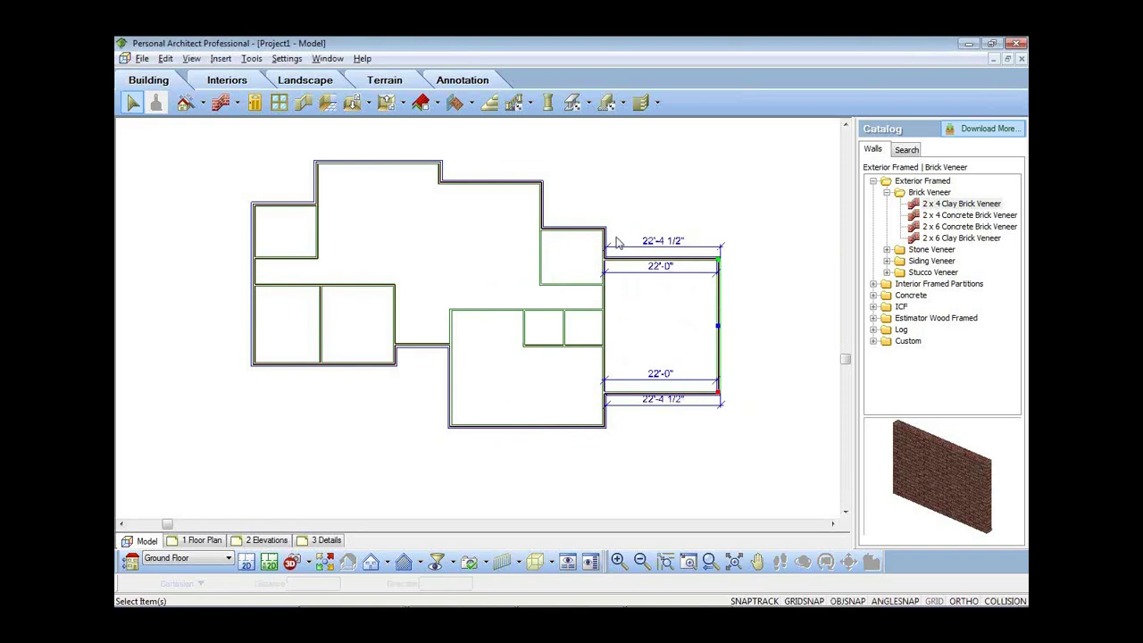
click(646, 188)
- Set the right extension's inside depth to 24' by moving its lower wall
click(633, 399)
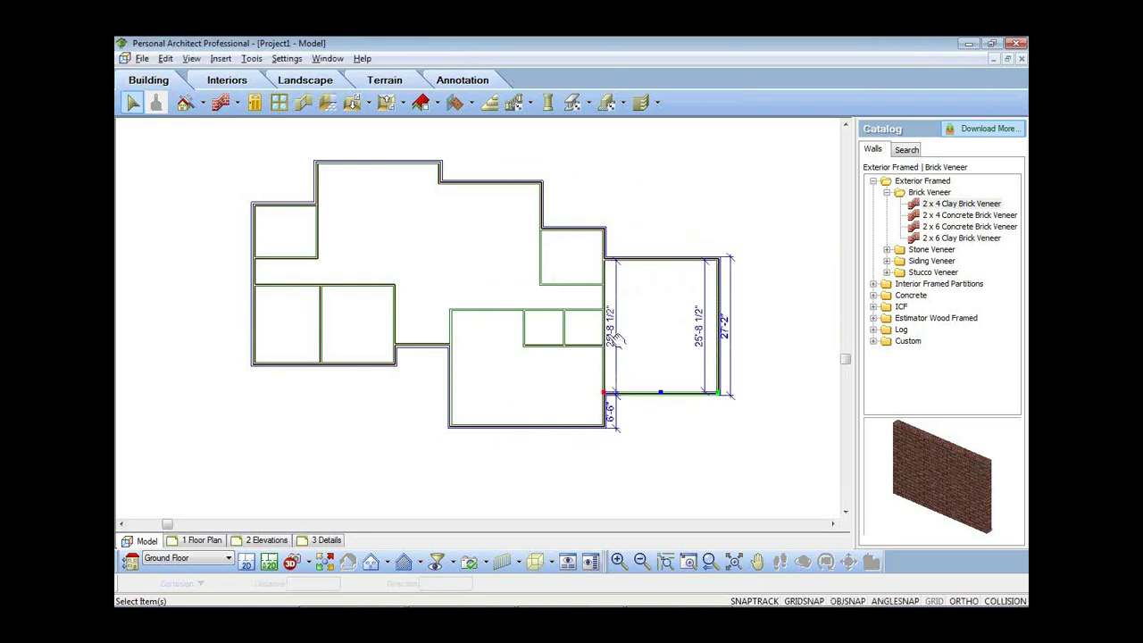
click(612, 338)
text(24)
key(Return)
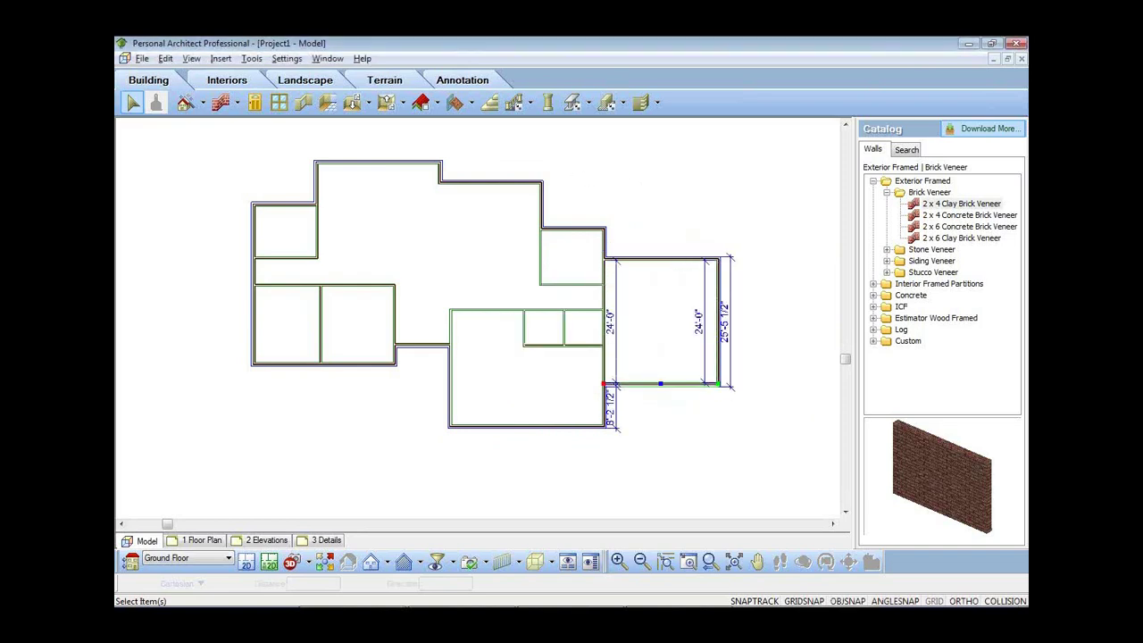
click(649, 244)
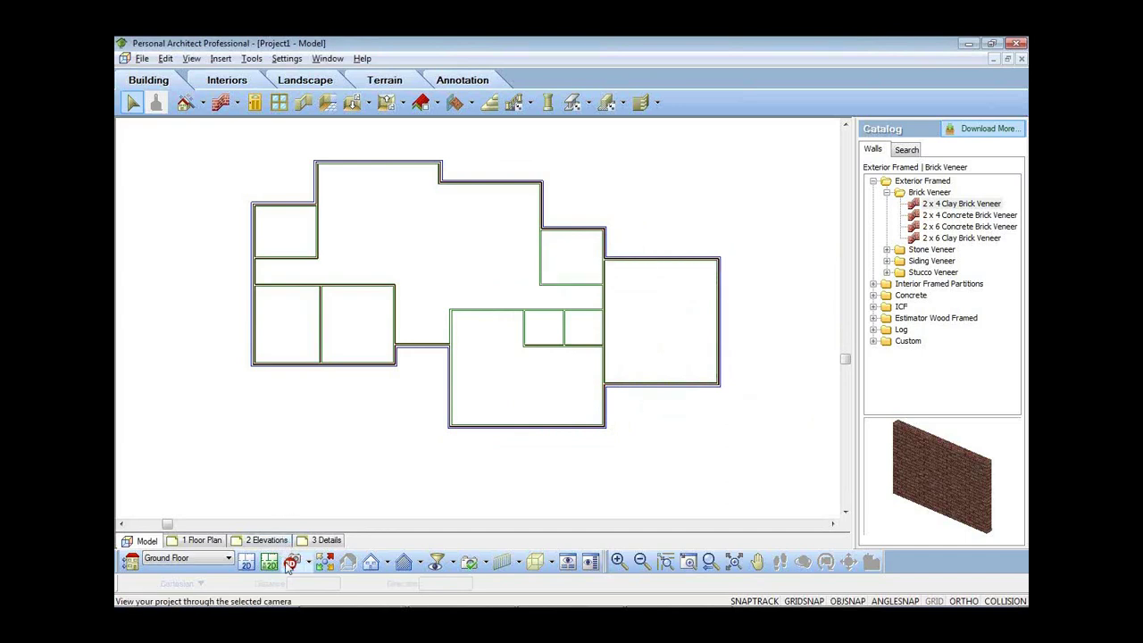
- Show the house in the 3D Overview and check the floor levels and wall heights of its building locations
click(290, 565)
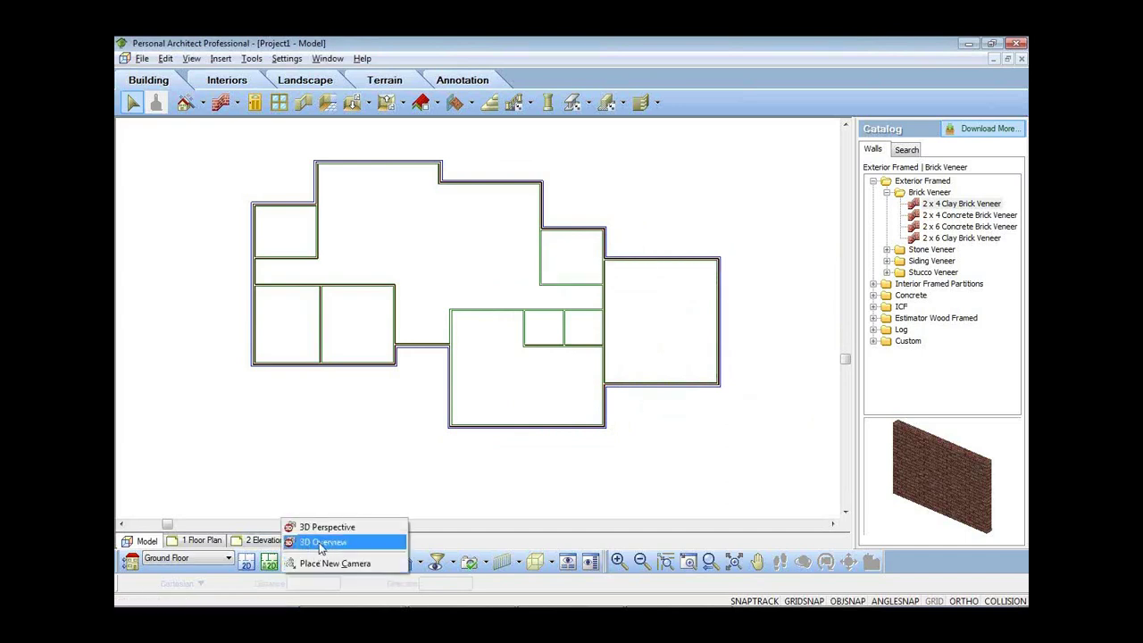
click(320, 543)
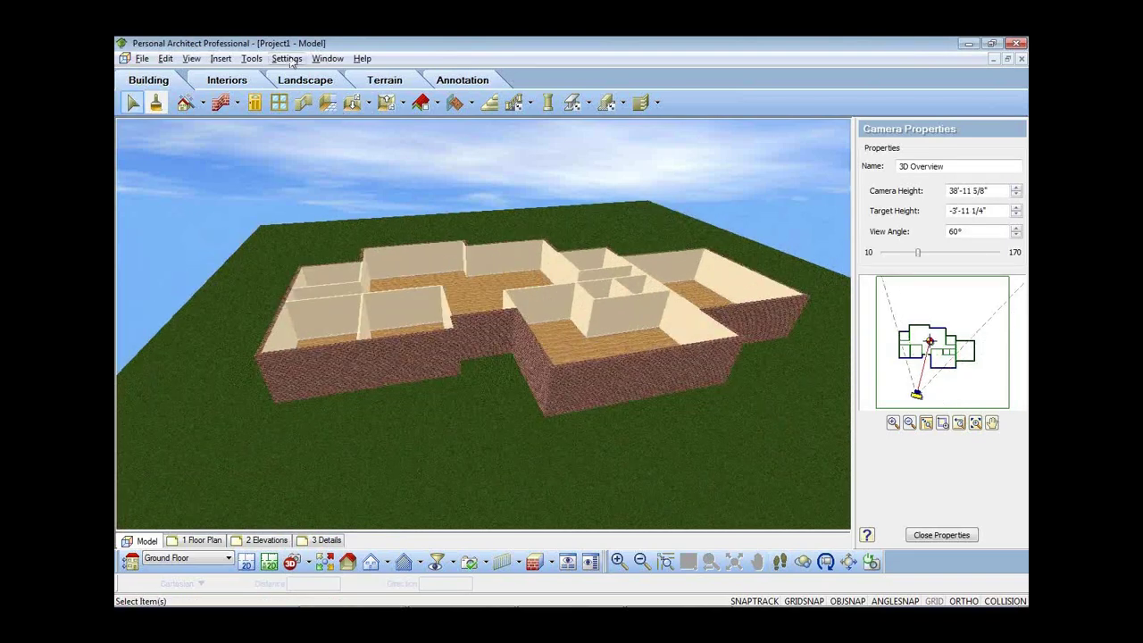
click(287, 58)
click(311, 112)
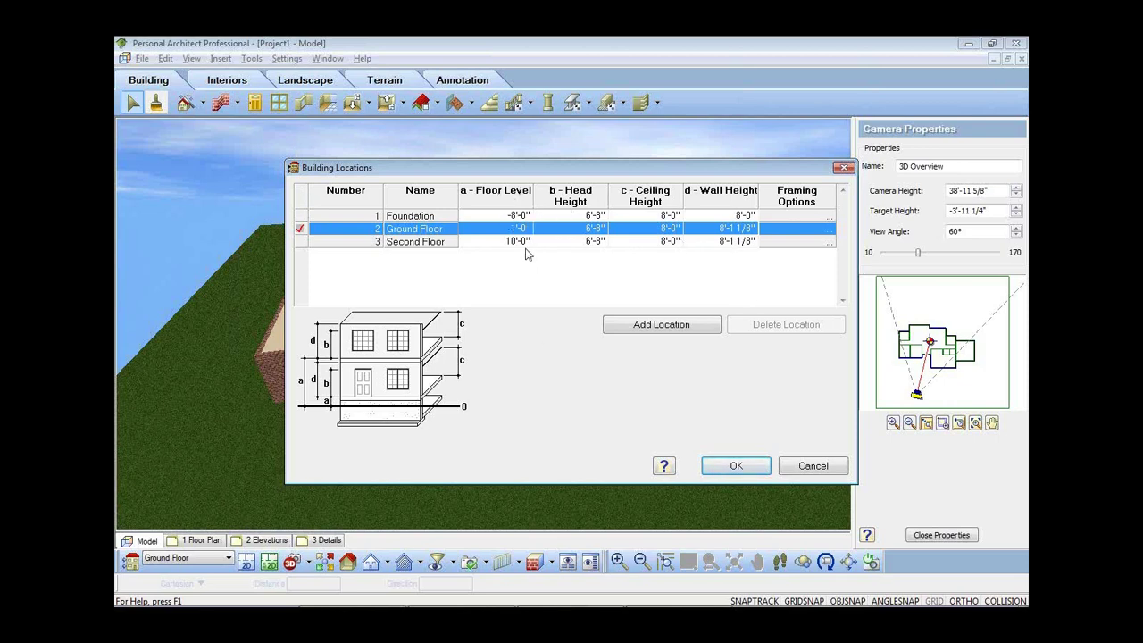
click(734, 468)
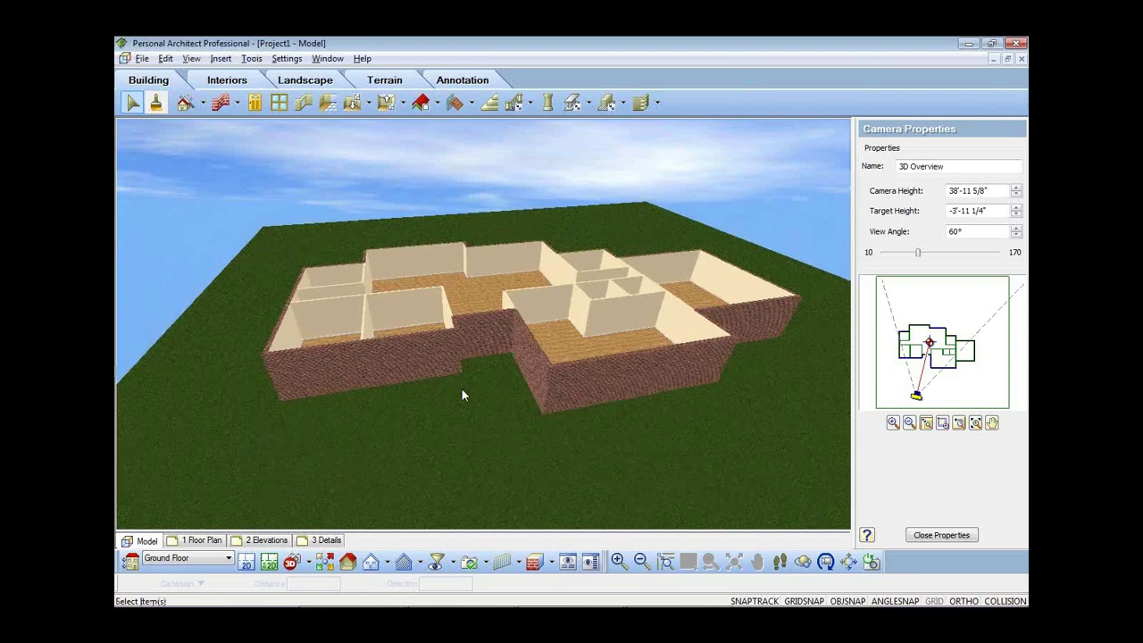
scroll(462, 395, up, 2)
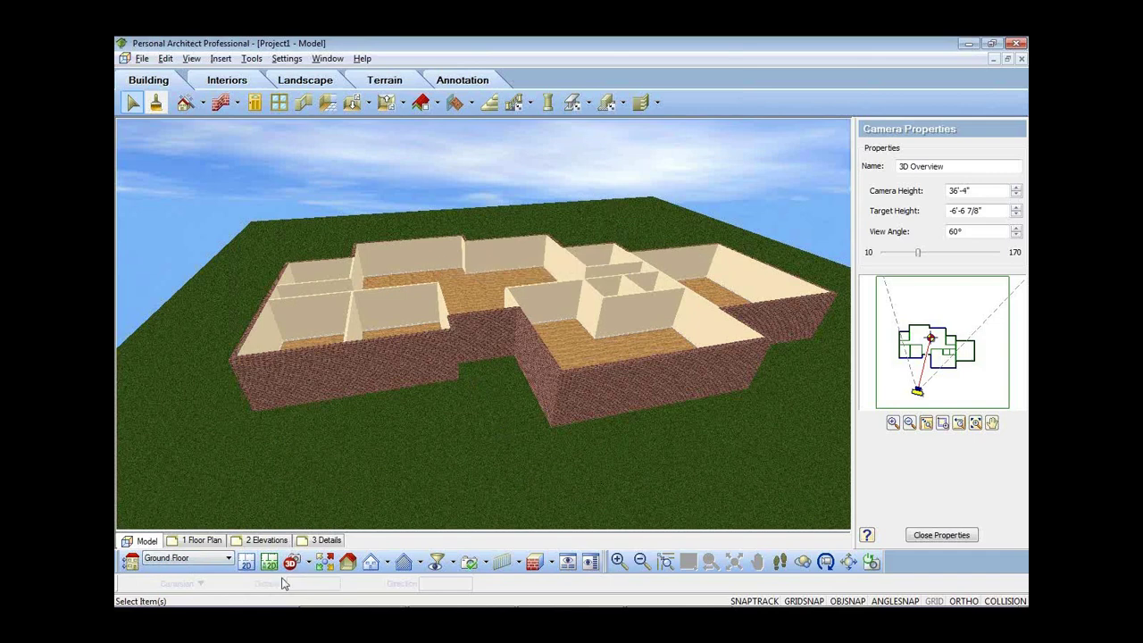
- Insert two 4' X 4'-11" Double Casement windows near the ends of the large lower room's front wall in 2D, and return to the 3D Overview
click(245, 561)
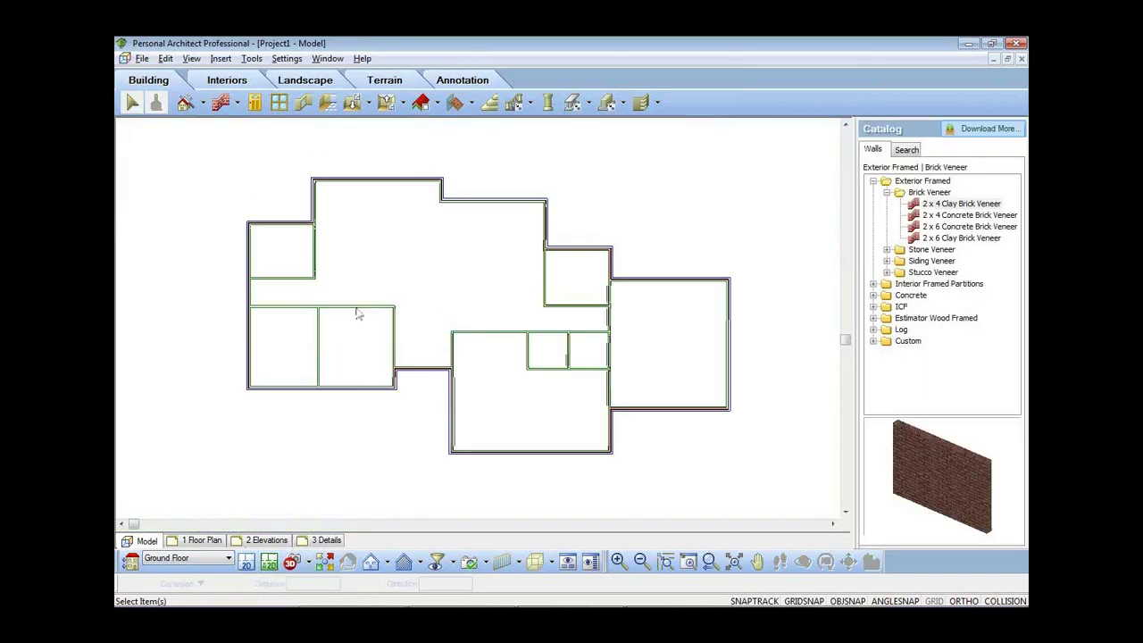
click(282, 102)
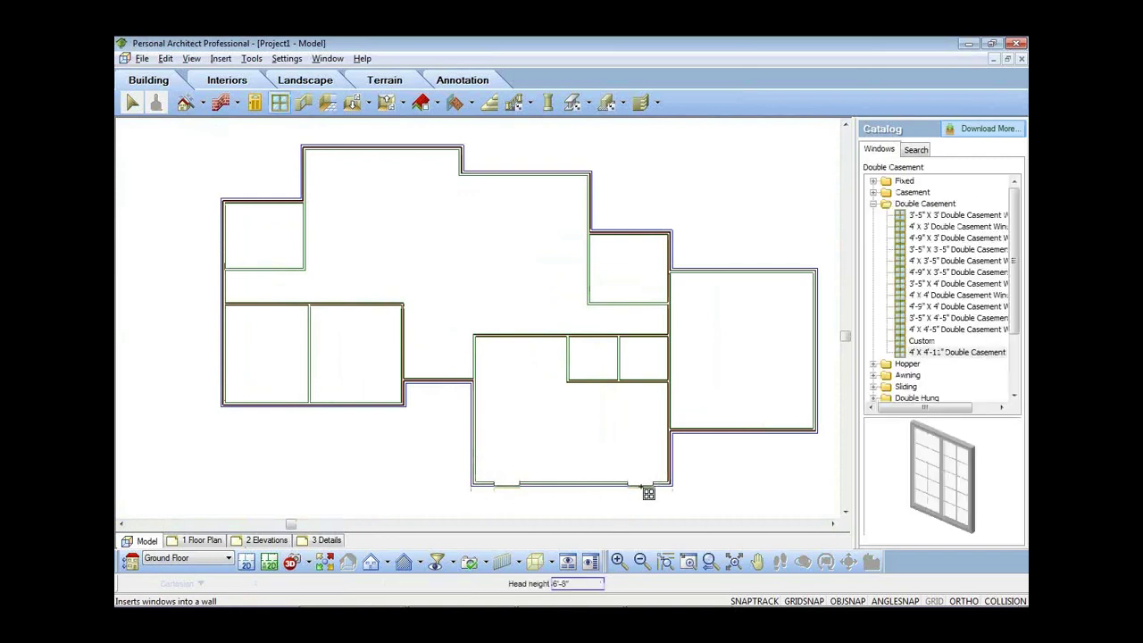
click(308, 559)
click(322, 542)
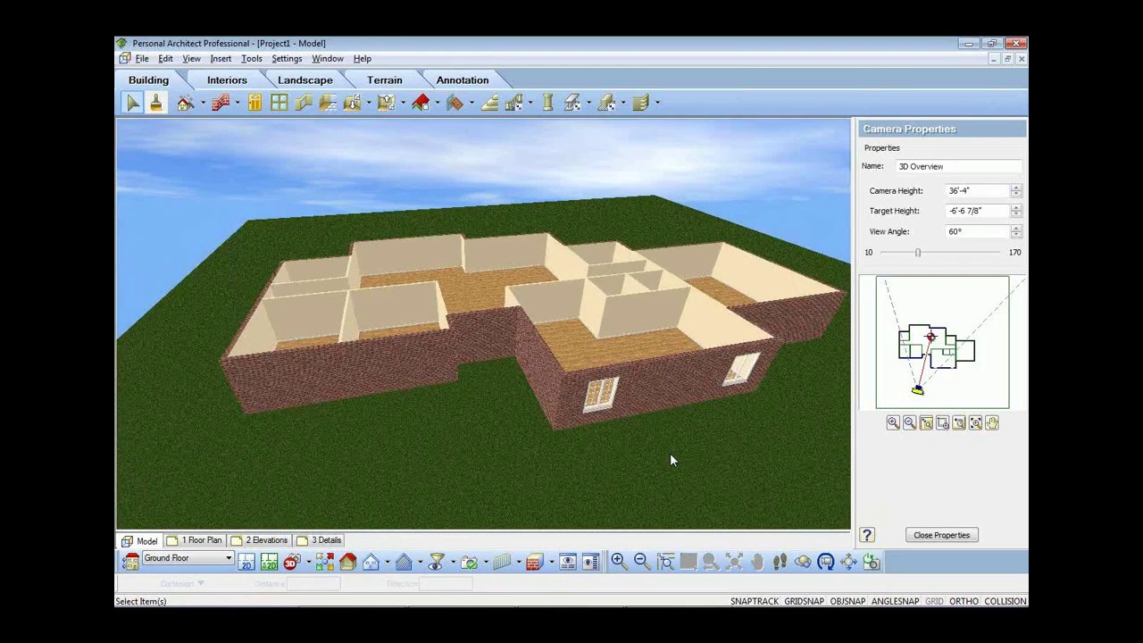
- Select both windows in the large lower room's front wall and elevate them together
drag(672, 461, 604, 414)
middle_drag(604, 413, 539, 373)
click(540, 363)
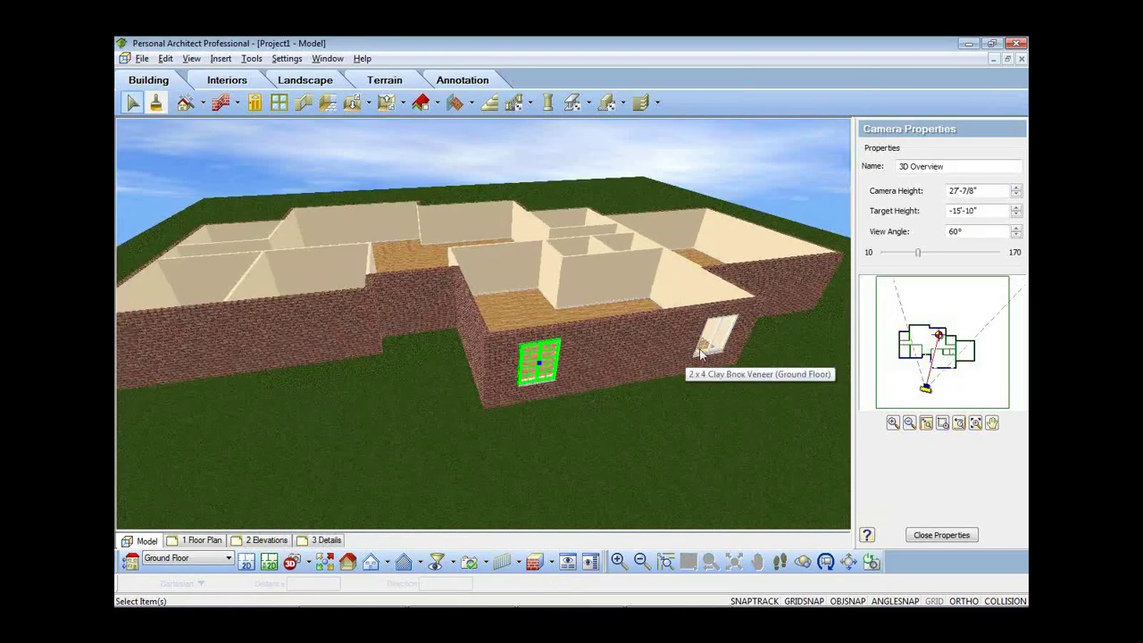
shift+click(707, 338)
right_click(707, 339)
click(746, 422)
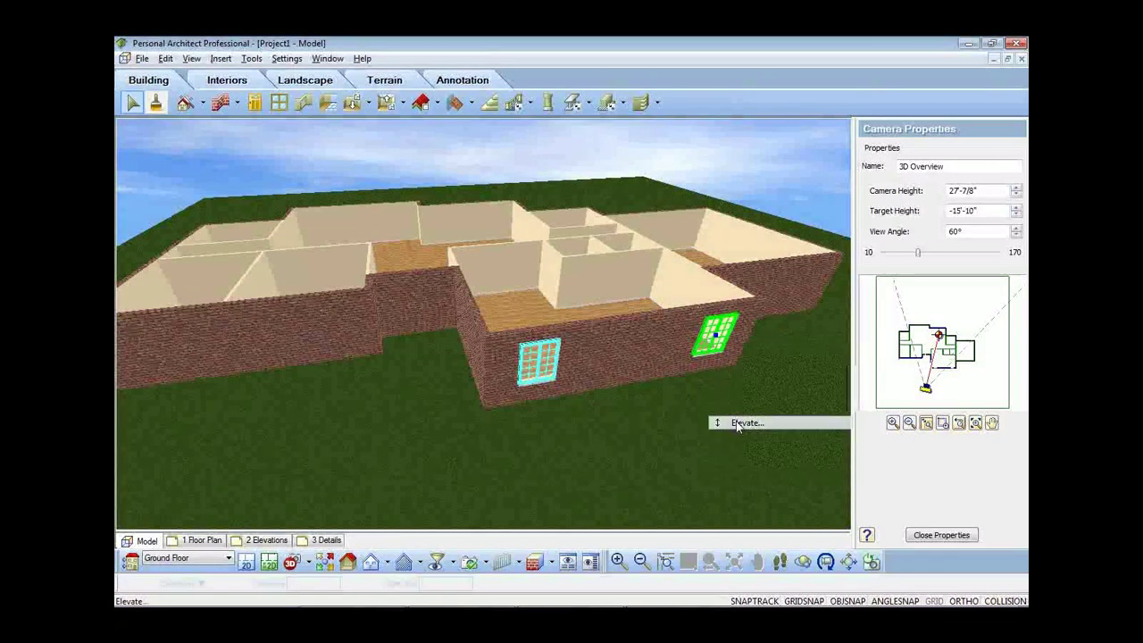
key(Return)
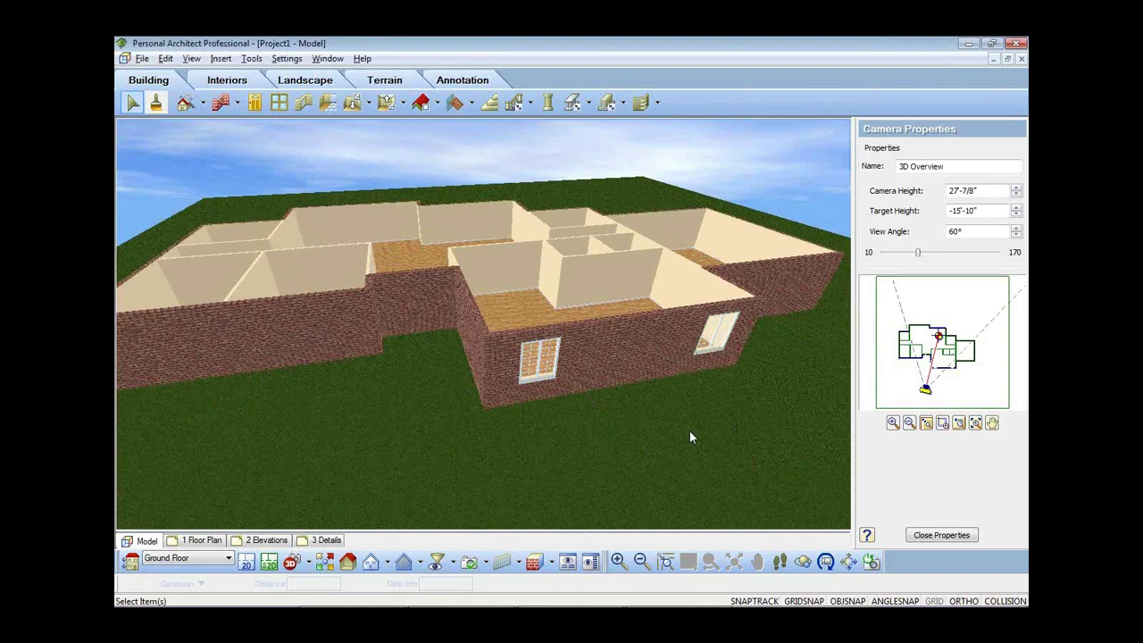
- Insert two 3'-5" X 4'-5" Double Casement windows between the existing windows of the large lower room's front wall
scroll(689, 438, down, 1)
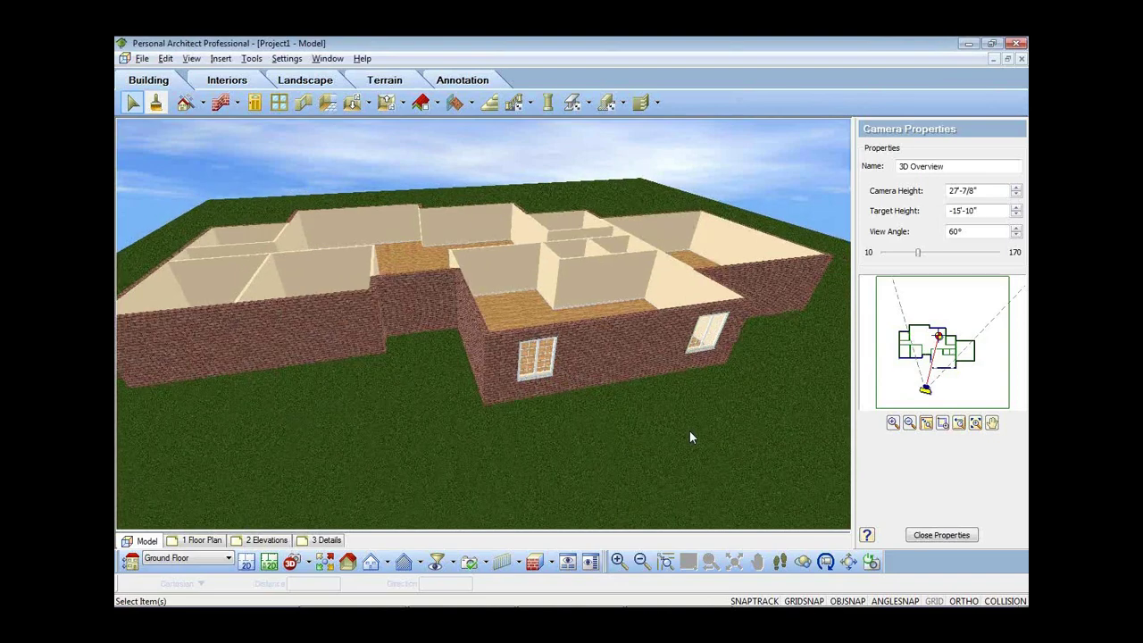
scroll(689, 438, down, 1)
scroll(686, 443, down, 1)
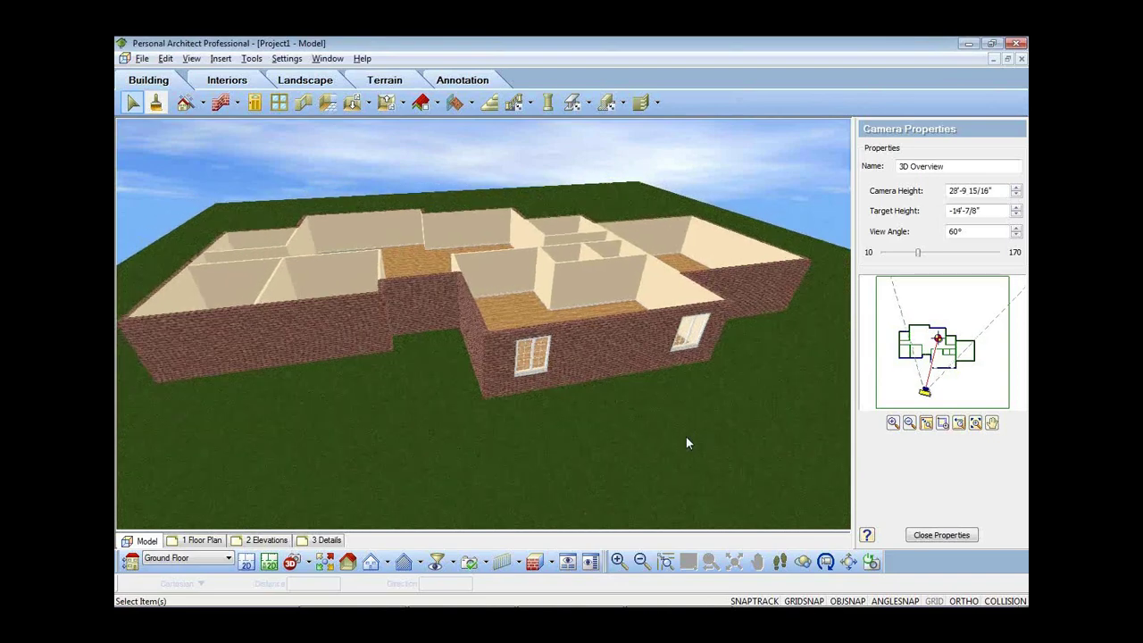
scroll(688, 443, down, 1)
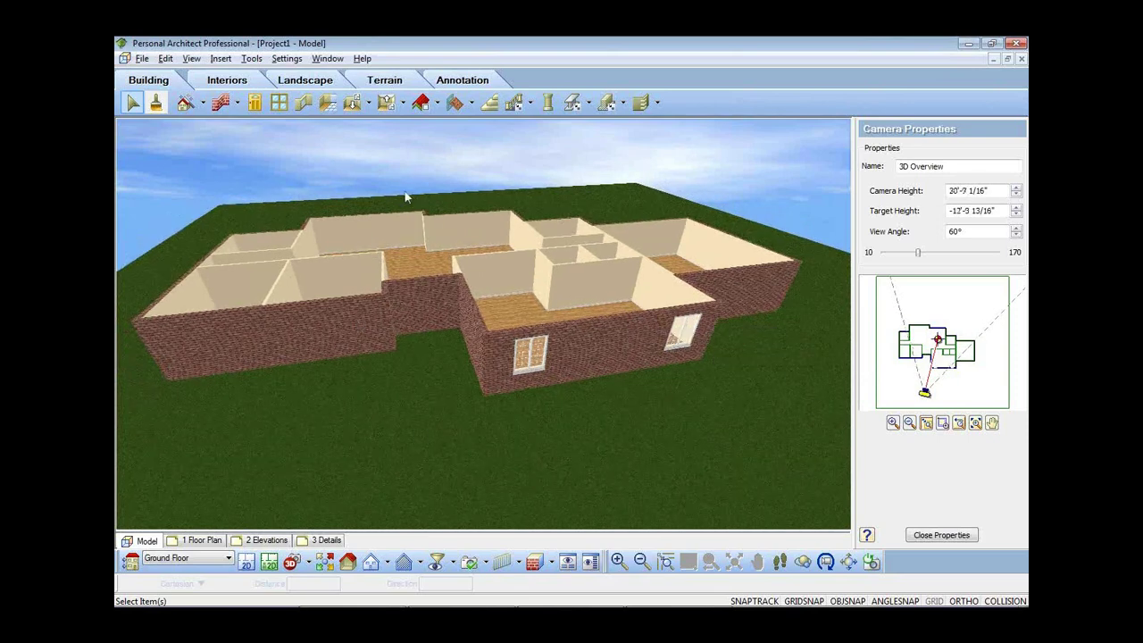
click(279, 102)
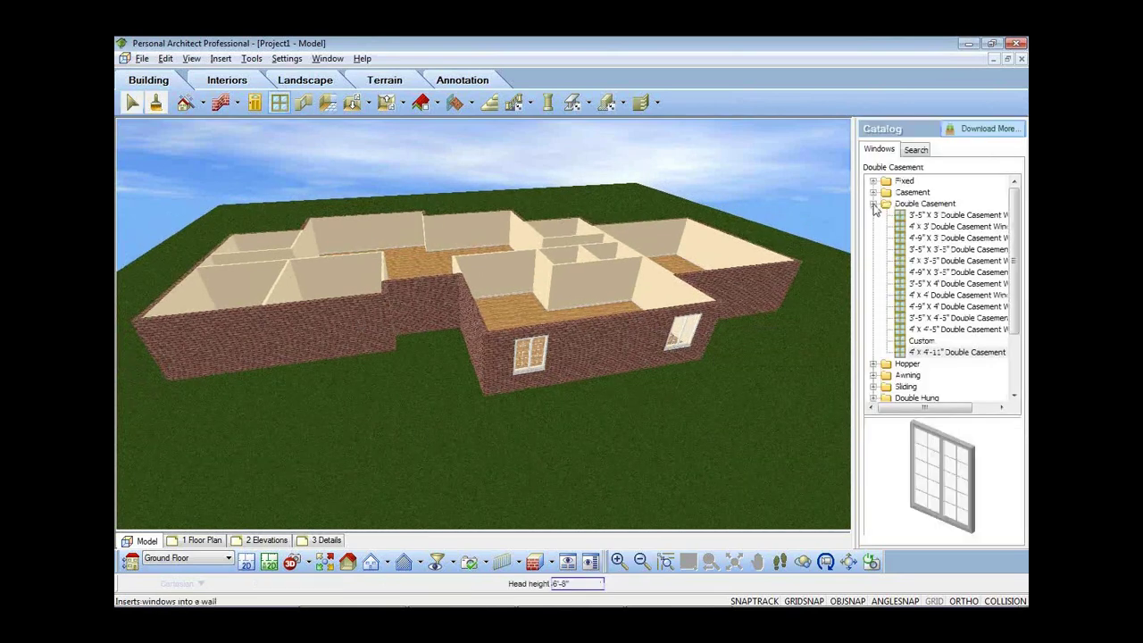
click(951, 318)
scroll(625, 362, down, 1)
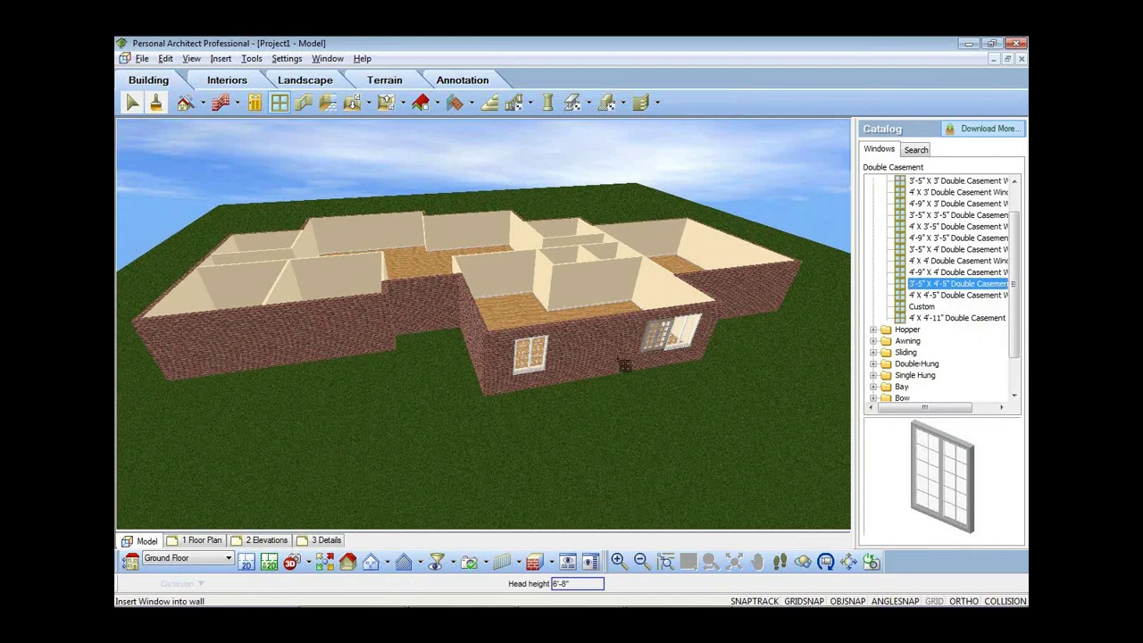
click(585, 351)
click(636, 344)
- Insert two 4' X 4'-11" Double Casement windows in the front wall of the left wing, one per room
click(942, 318)
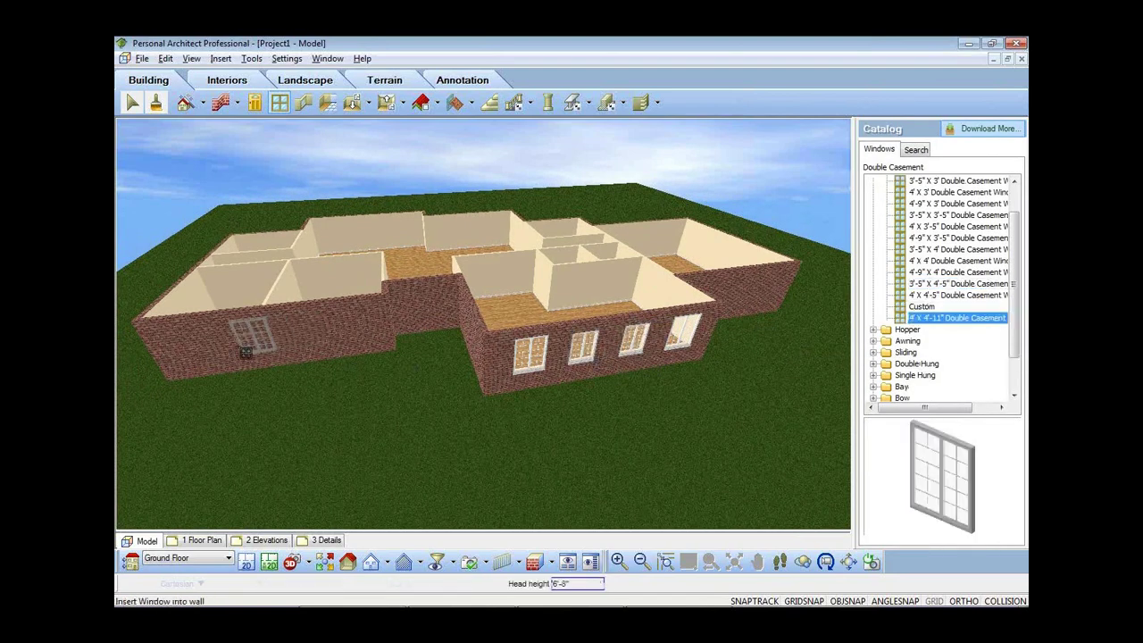
click(213, 340)
click(321, 328)
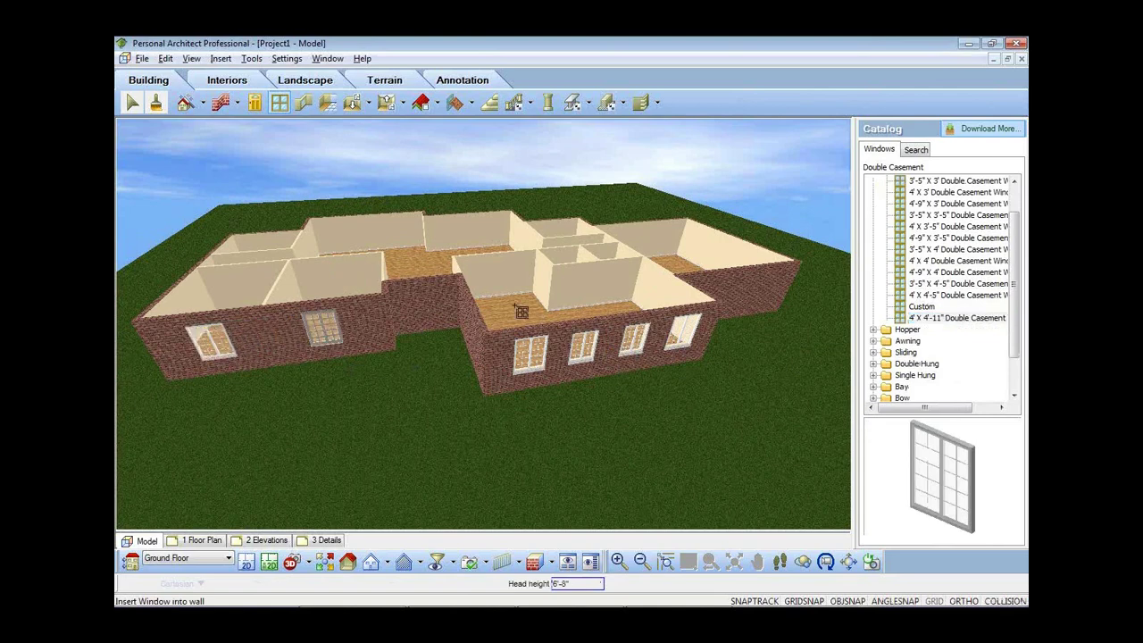
- Insert 4' X 4'-11" Double Casement windows: one in the right extension's back wall, two in its outer wall and one in the main room's back wall
click(634, 237)
click(697, 240)
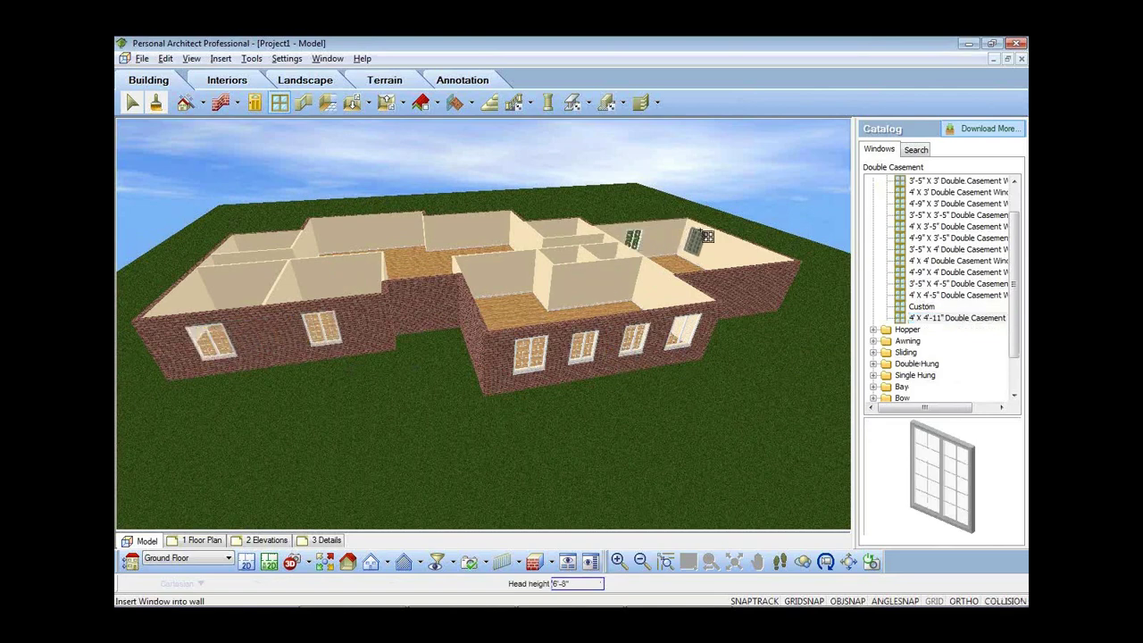
click(759, 259)
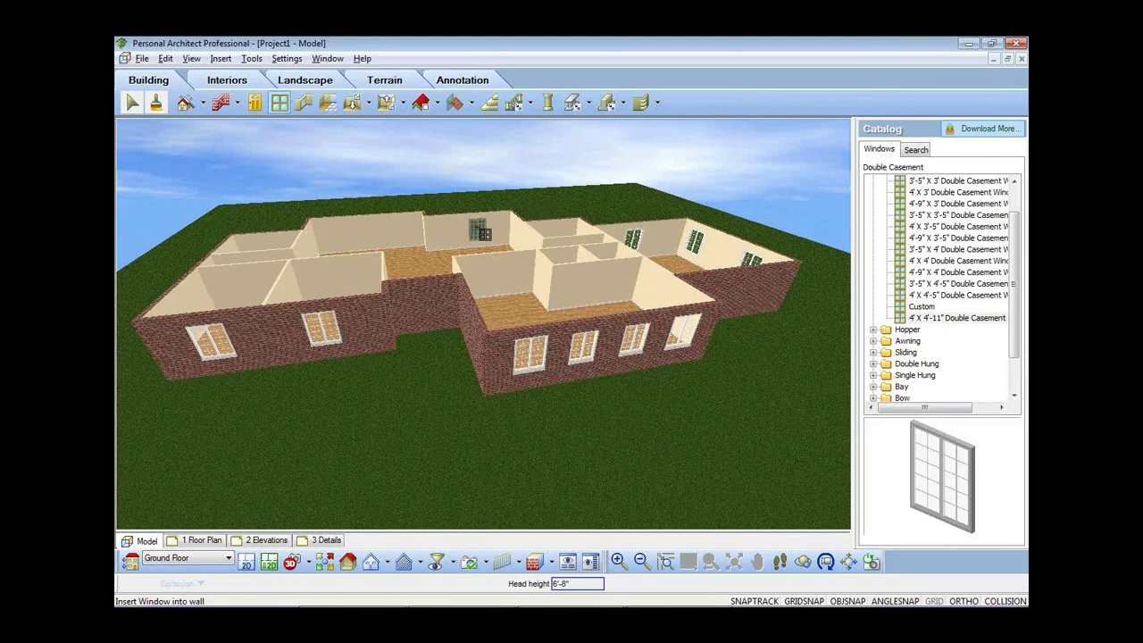
right_click(502, 188)
click(528, 190)
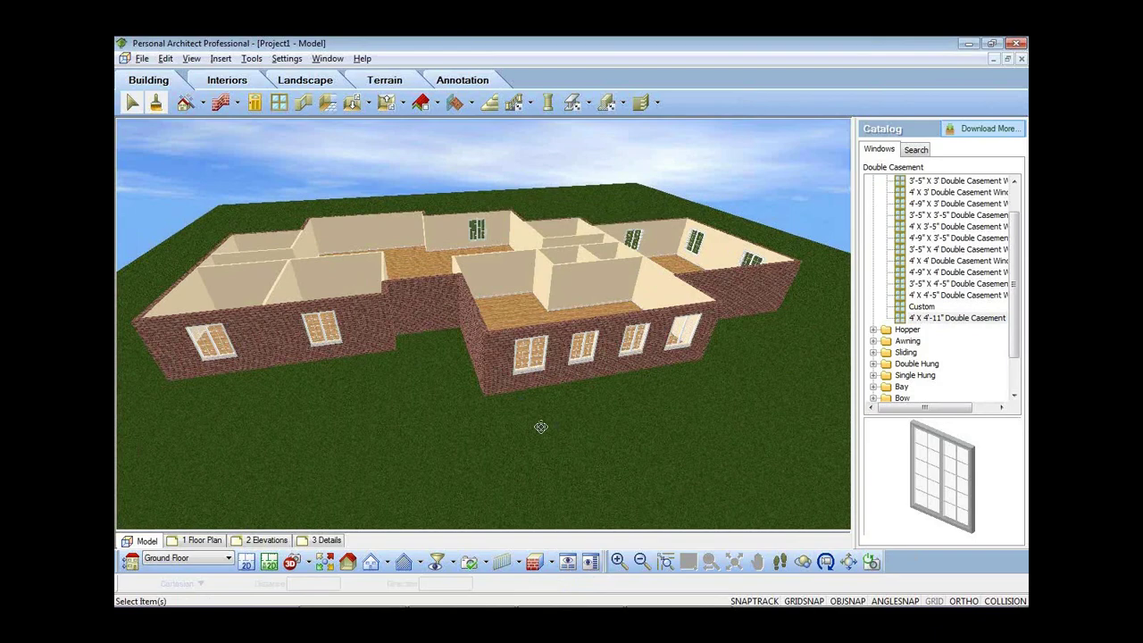
- Return to the 2D plan and insert a 30" Hinged Door - 6 panel in the upper-right room's lower wall near its right corner
middle_drag(542, 427, 306, 539)
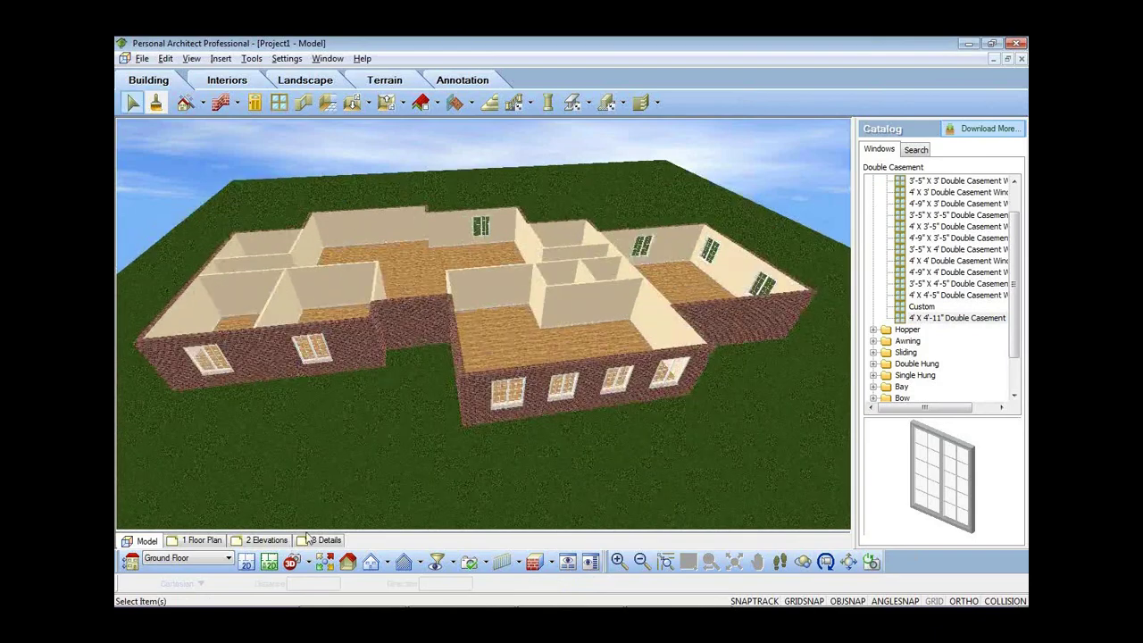
click(246, 561)
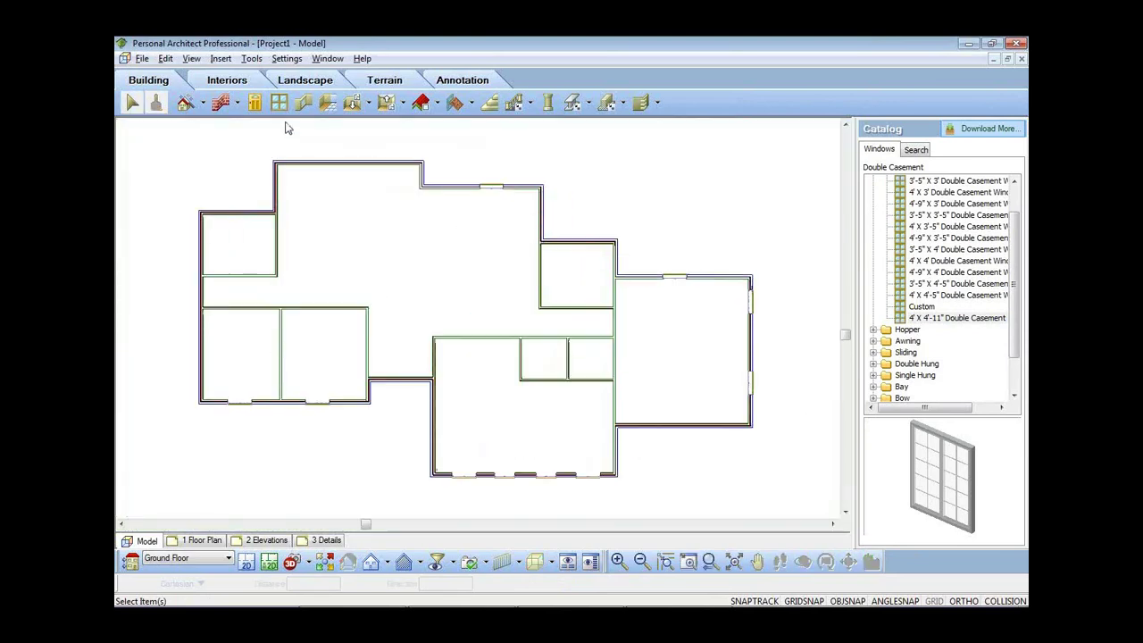
click(254, 102)
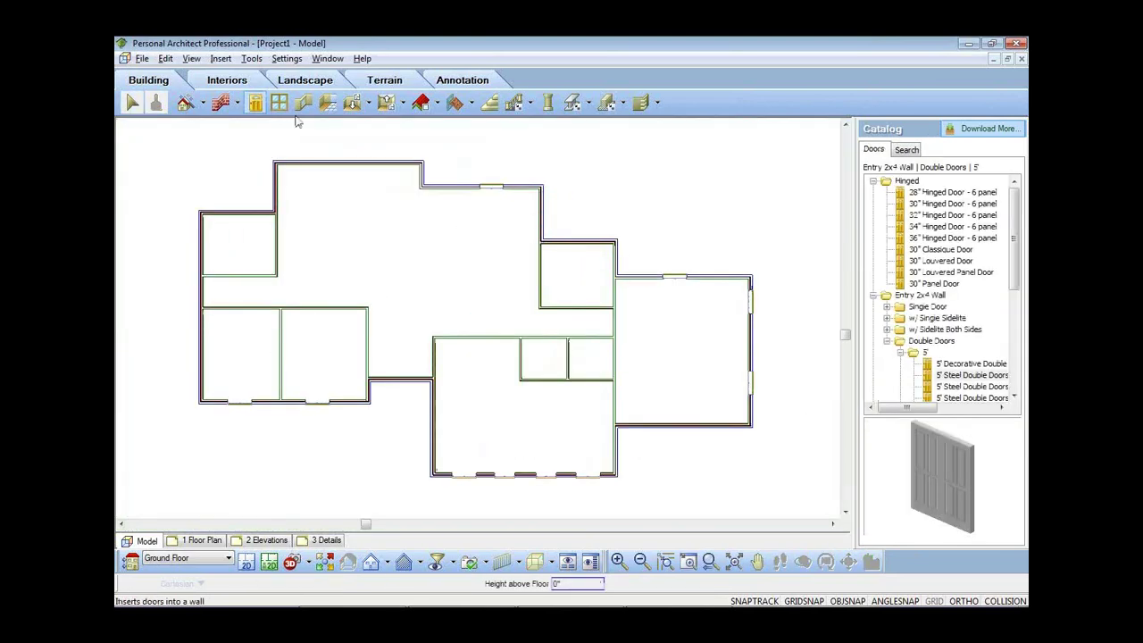
click(917, 206)
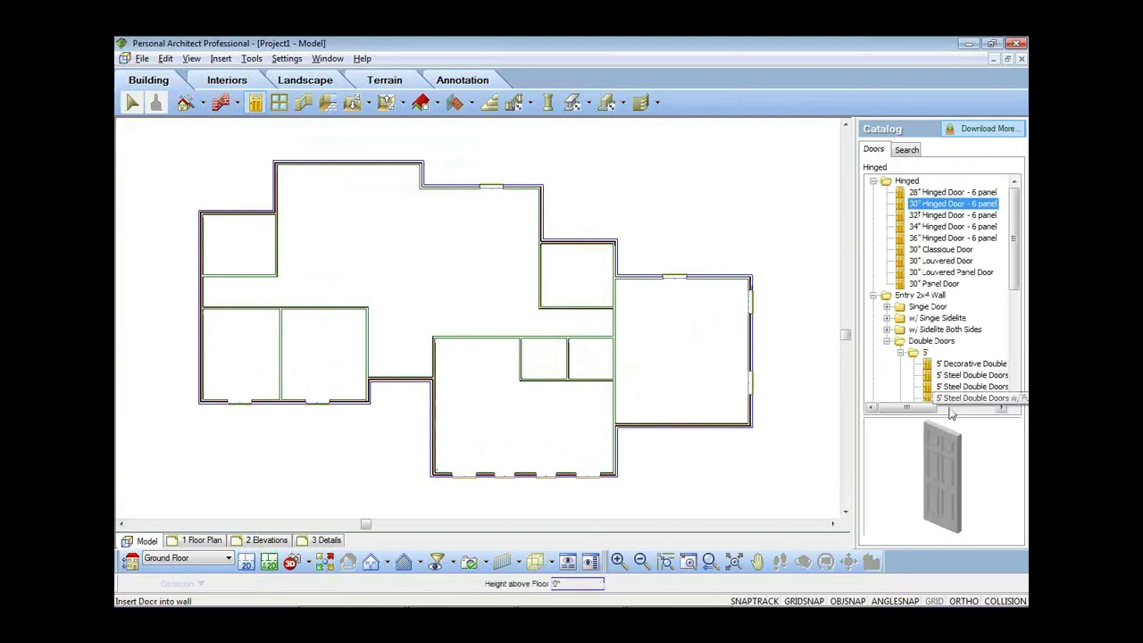
click(605, 306)
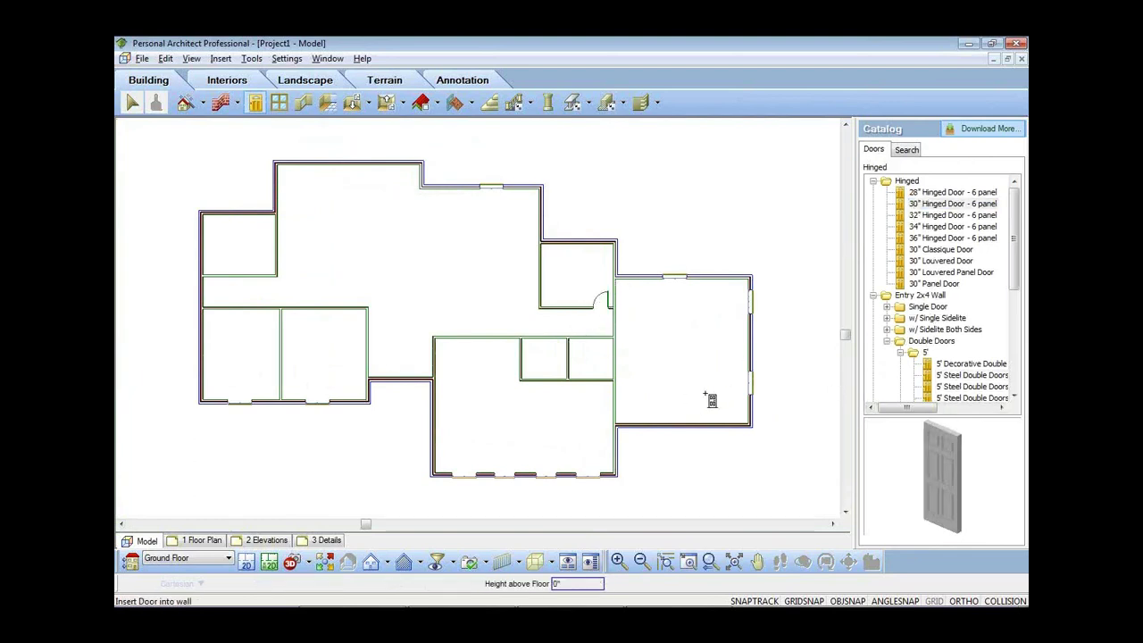
- Set the door insertion offset to 5 and place 30" 6-panel hinged doors for the large lower room, both lower-left rooms and the upper-left room
right_click(654, 187)
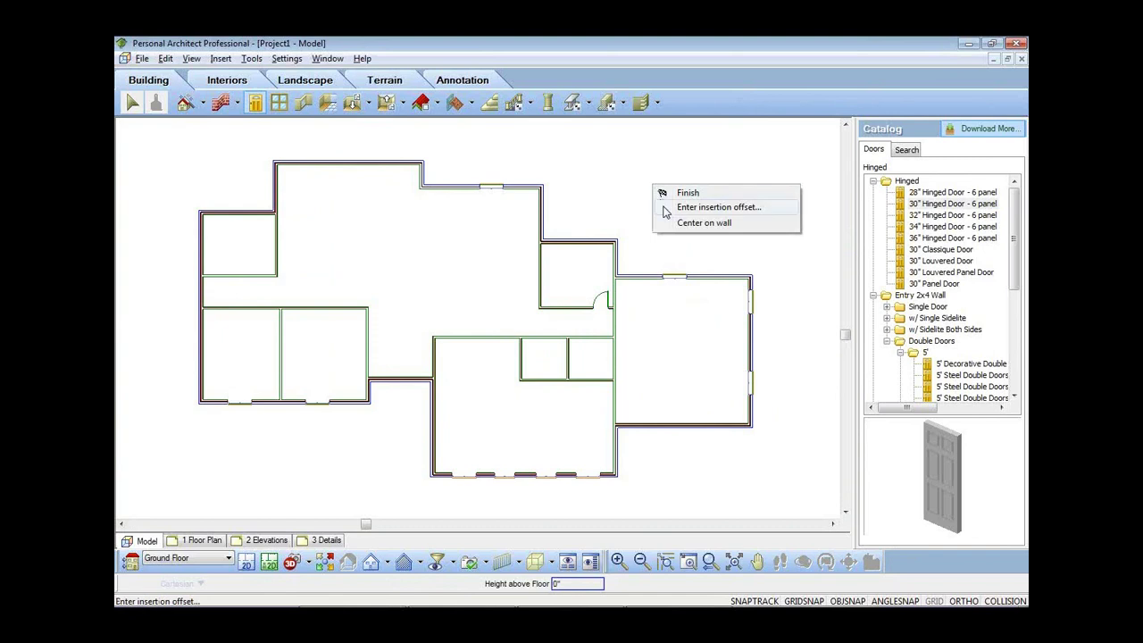
click(674, 214)
text(5)
key(Return)
click(437, 343)
click(360, 314)
click(268, 270)
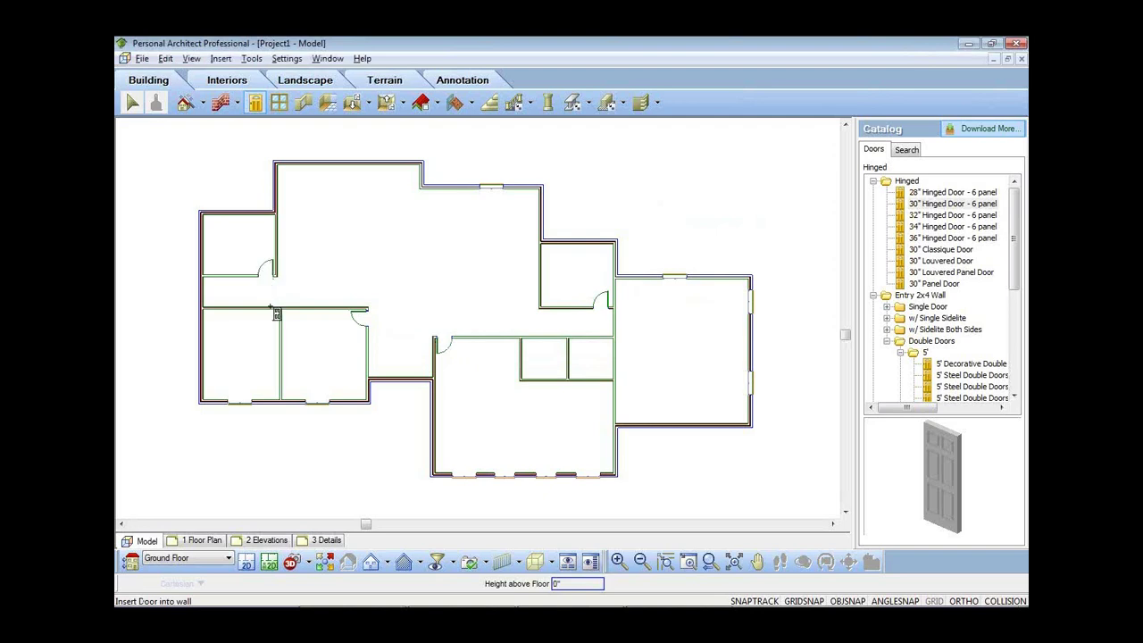
click(277, 314)
- Place a 30" 6-panel hinged door in the lower wall of each small room above the large lower room, and finish inserting doors
click(559, 378)
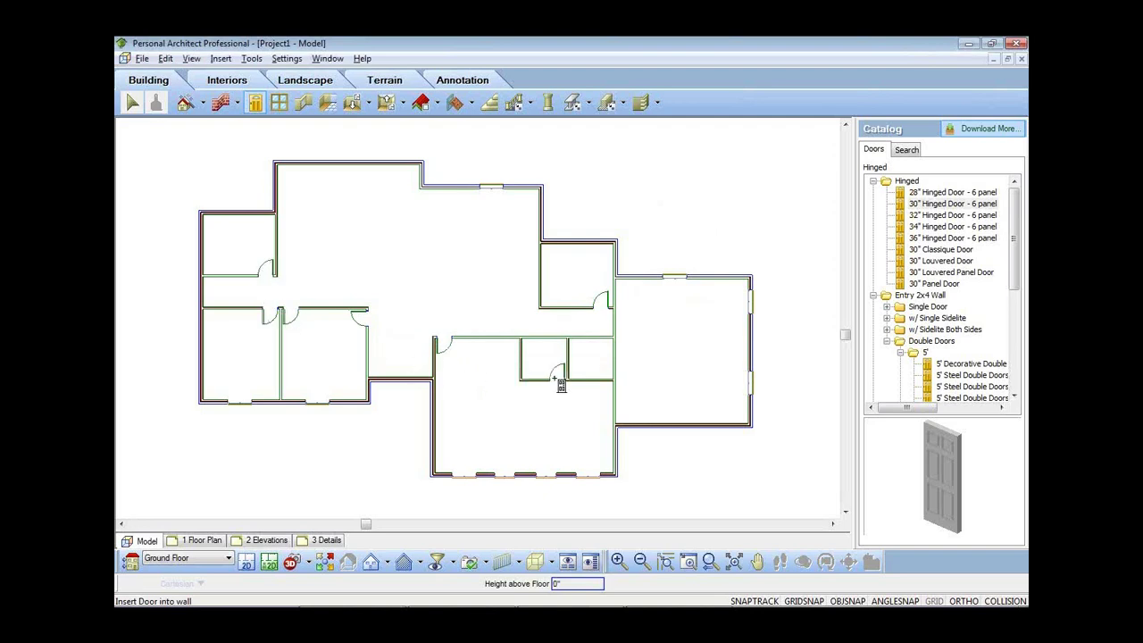
click(607, 382)
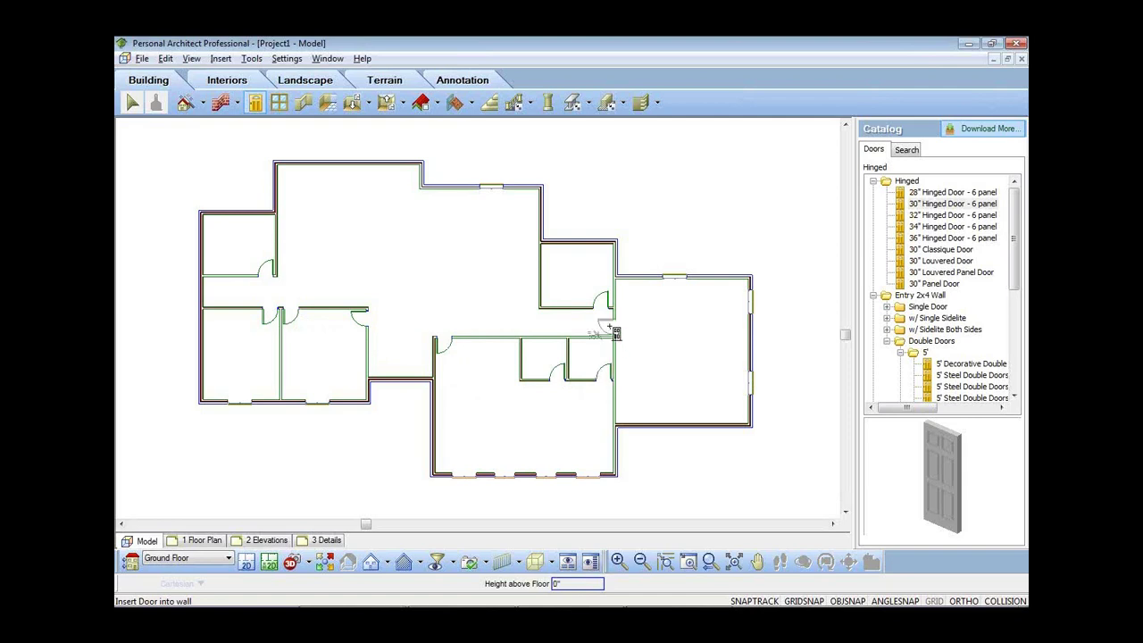
right_click(452, 287)
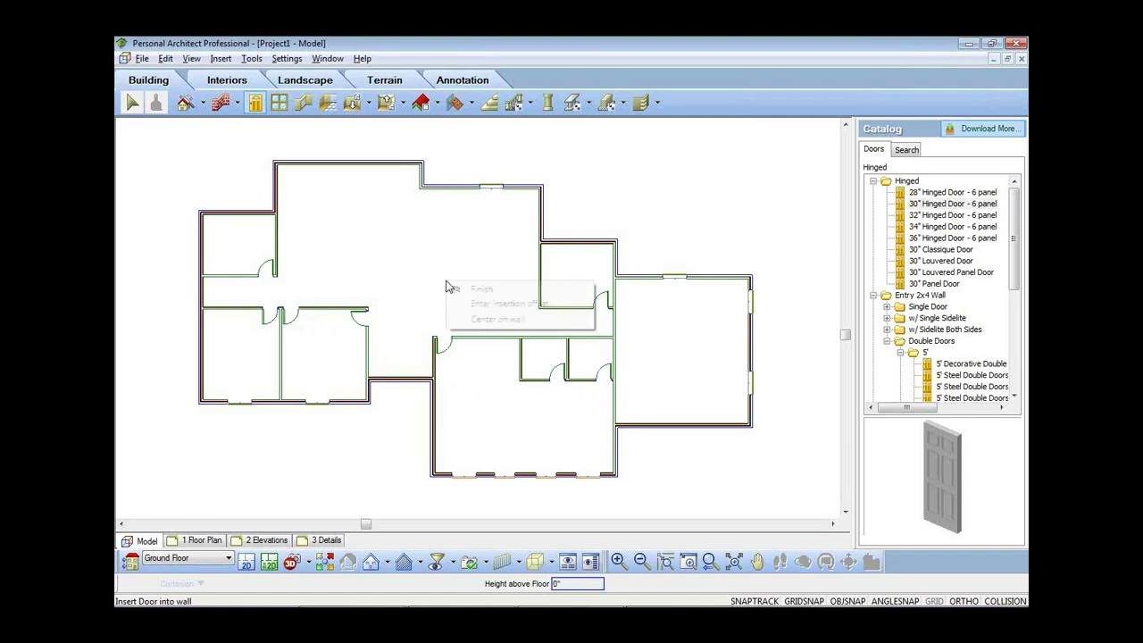
click(468, 289)
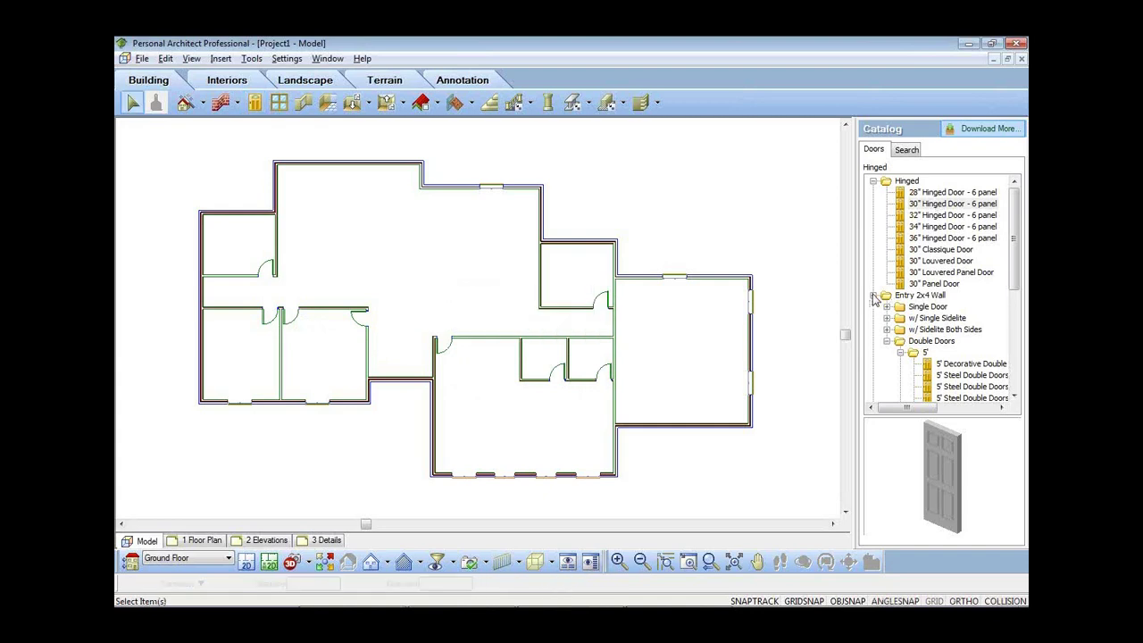
- Insert a 36" Decorative Entry Door with single sidelite, centered on the recessed front wall between the two front wings
click(888, 318)
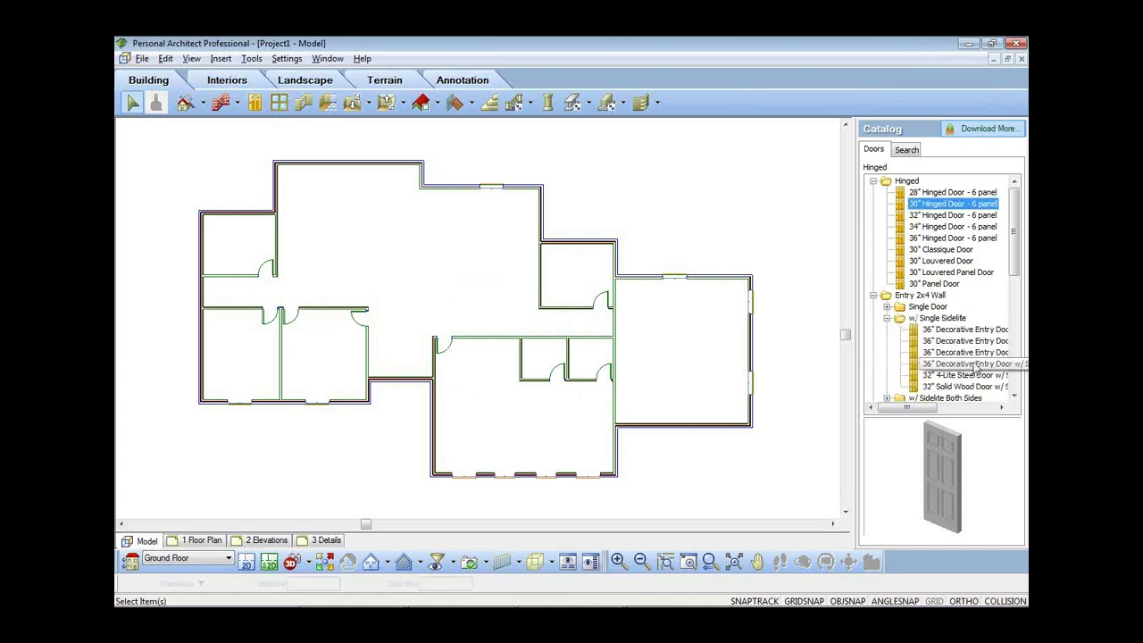
click(973, 365)
right_click(487, 206)
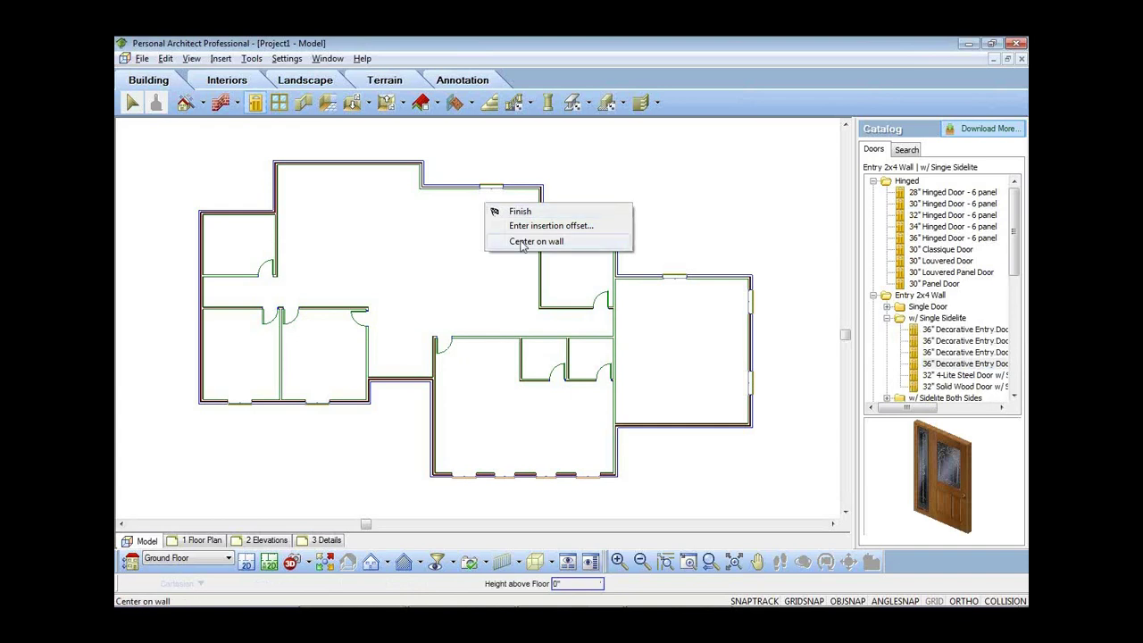
click(536, 241)
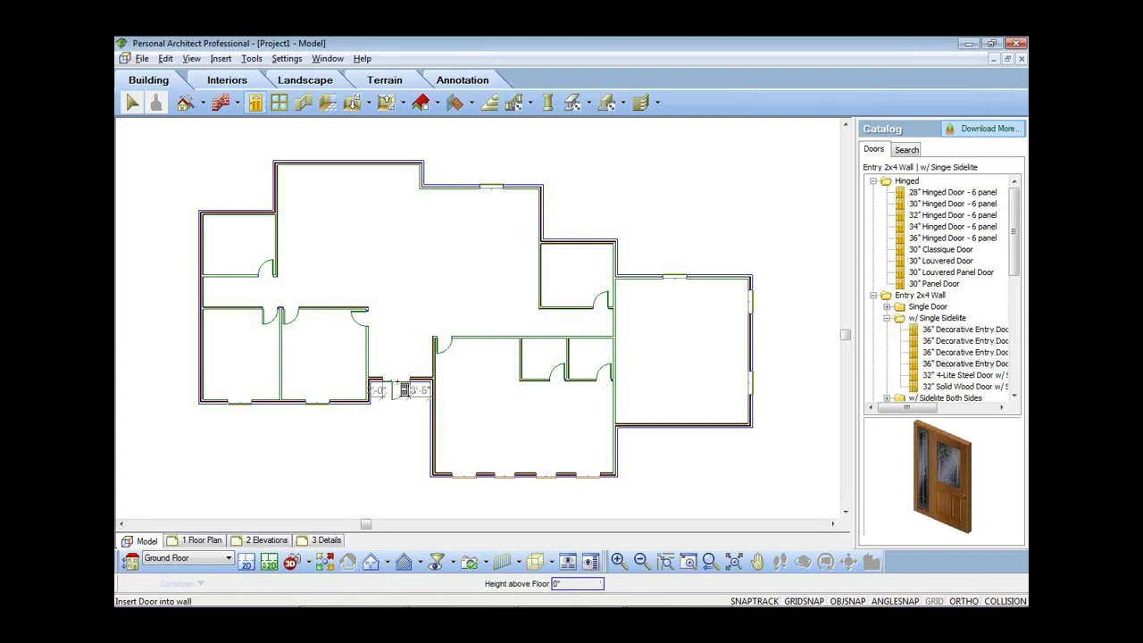
click(400, 379)
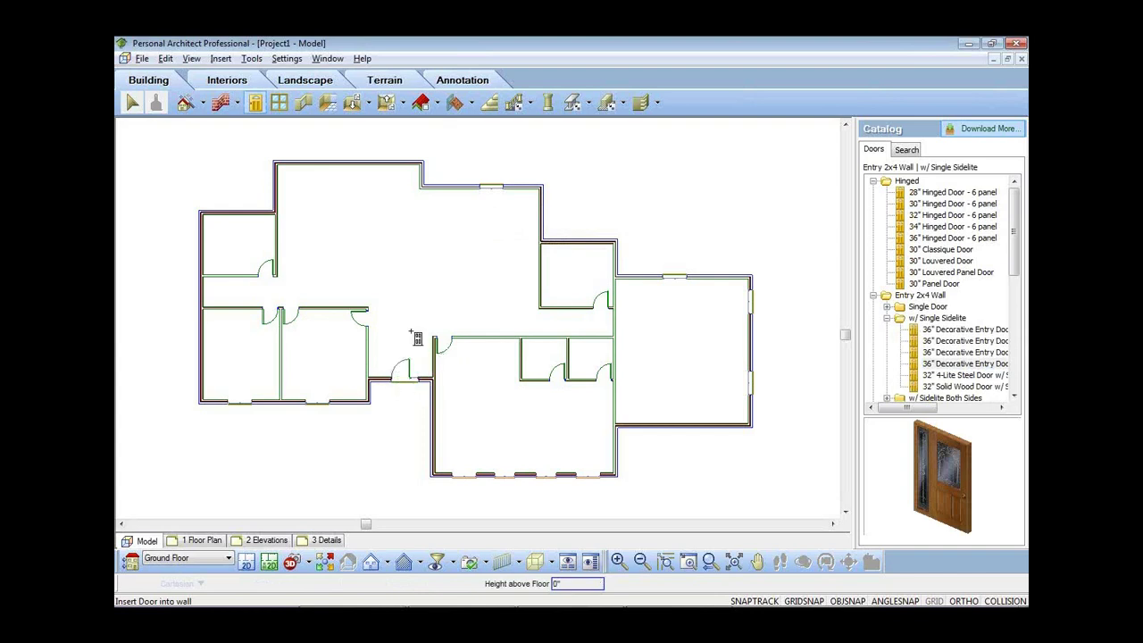
key(Escape)
- Flip the swing of the 30" hinged door in the upper wall of the far lower-left room
scroll(226, 350, up, 5)
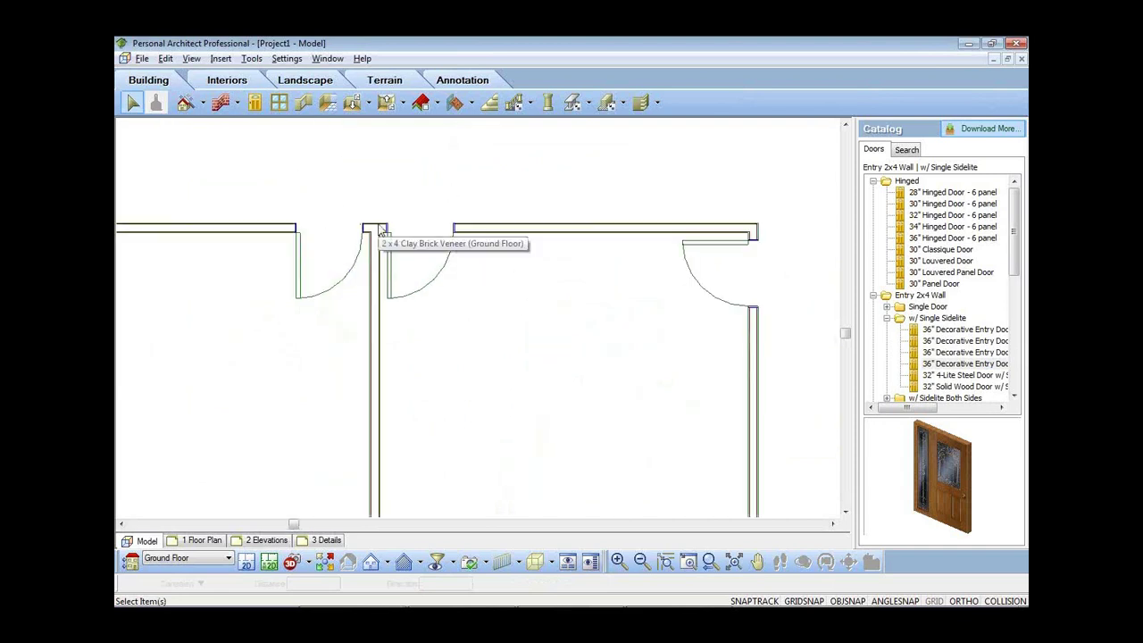
click(335, 234)
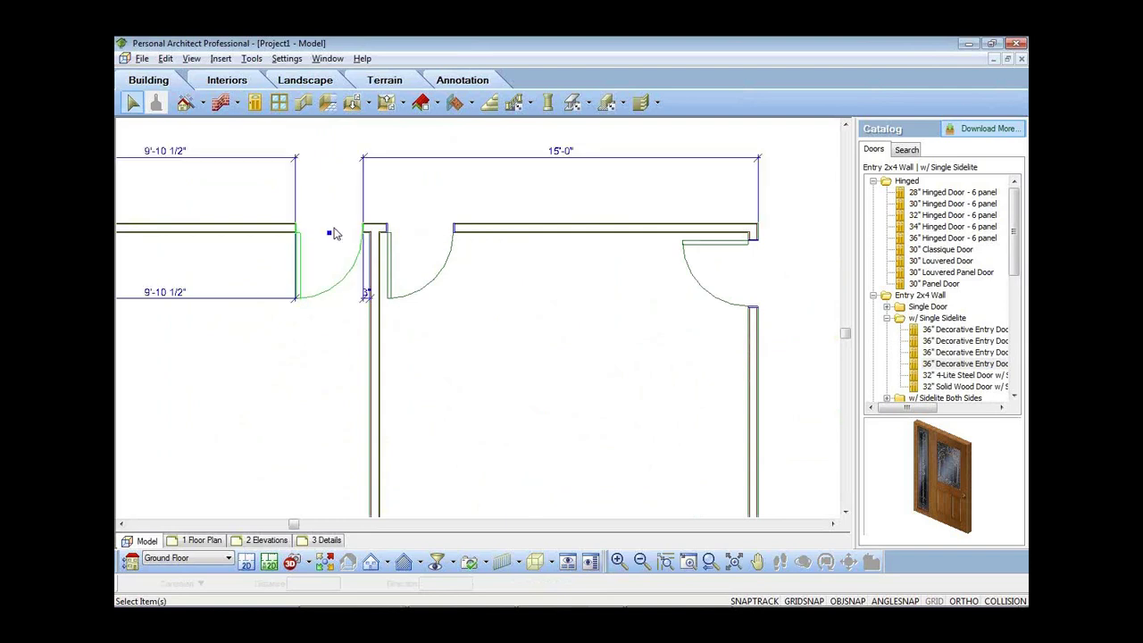
right_click(335, 234)
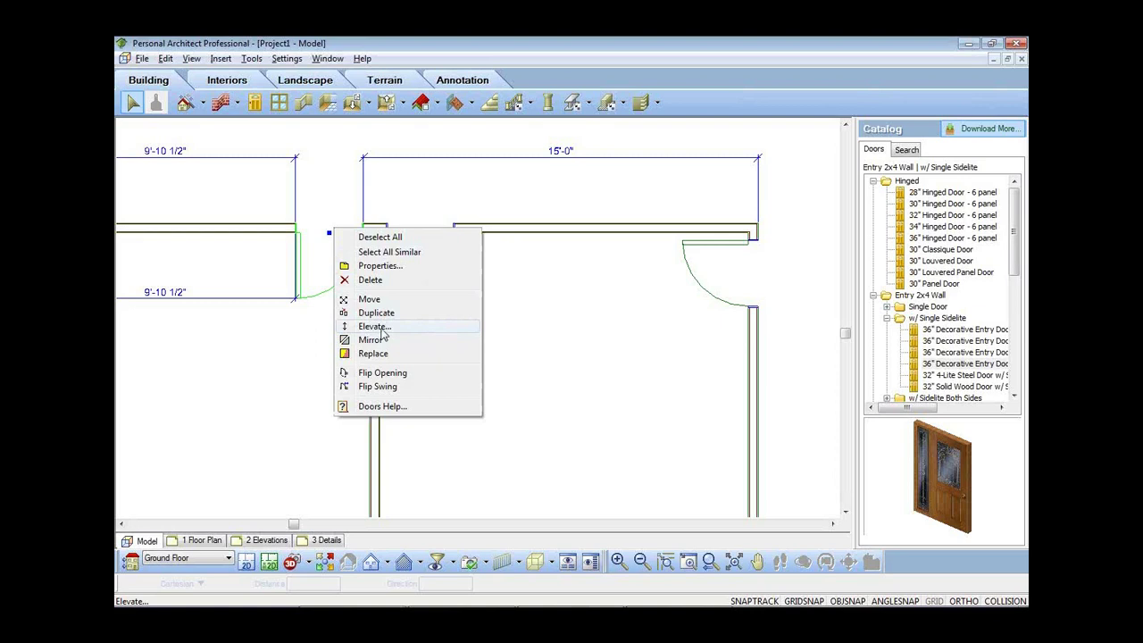
click(378, 386)
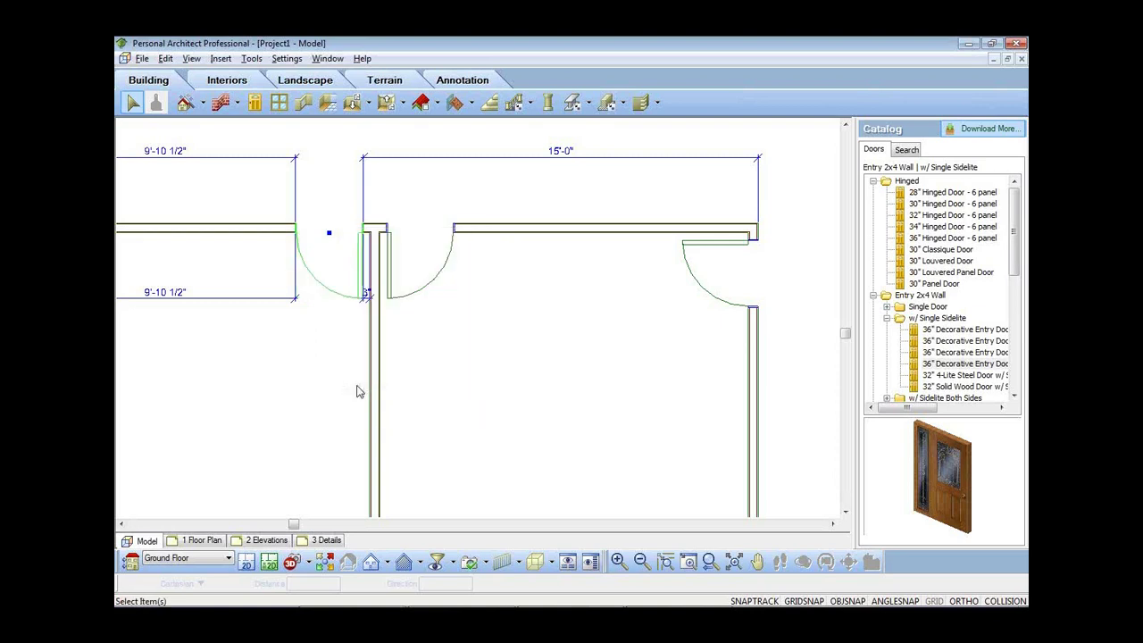
- Flip the same door's opening to the other side of the wall and back again
right_click(353, 381)
click(398, 522)
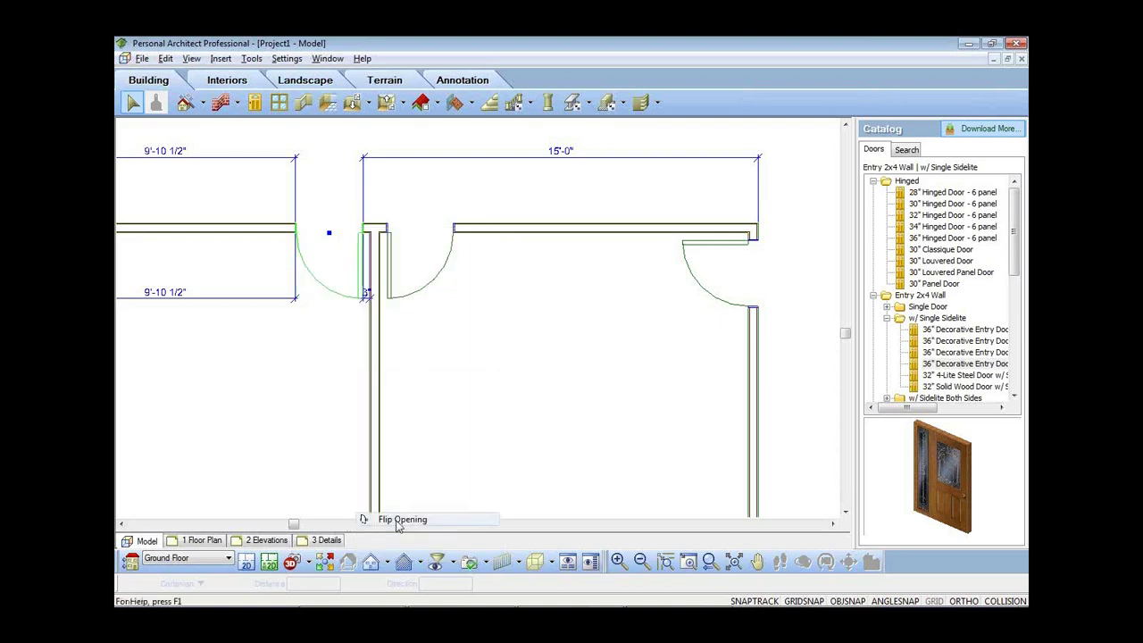
right_click(325, 312)
click(357, 452)
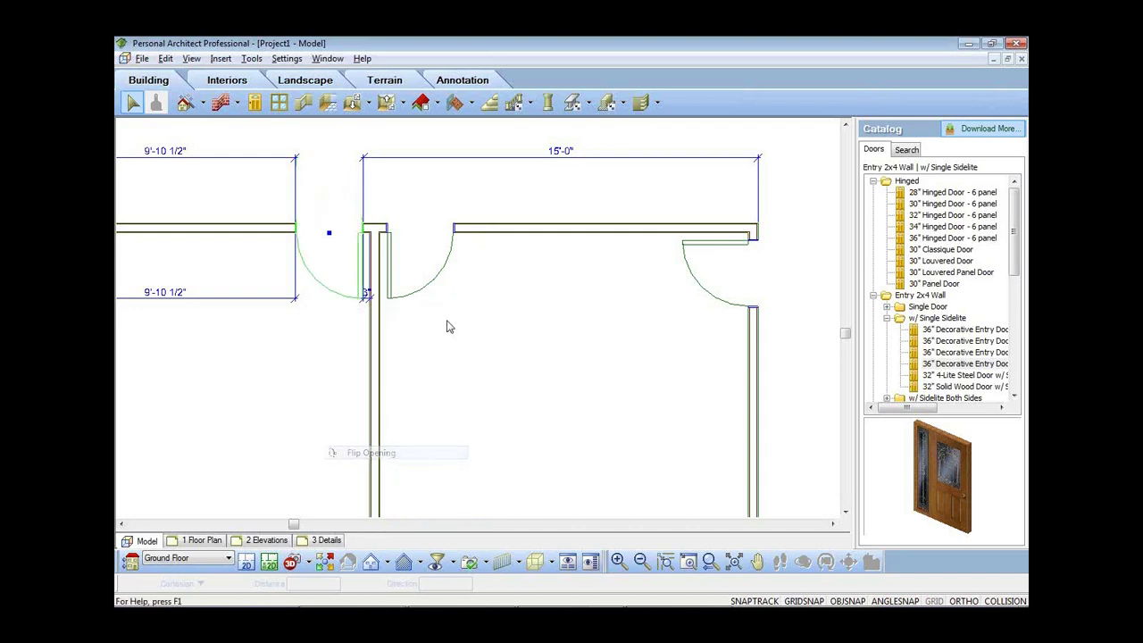
- Offset one copy of the left wall of the small rooms above the large lower room leftward, leaving 7'-7 1/2" between the walls
scroll(494, 284, down, 1)
scroll(500, 303, down, 8)
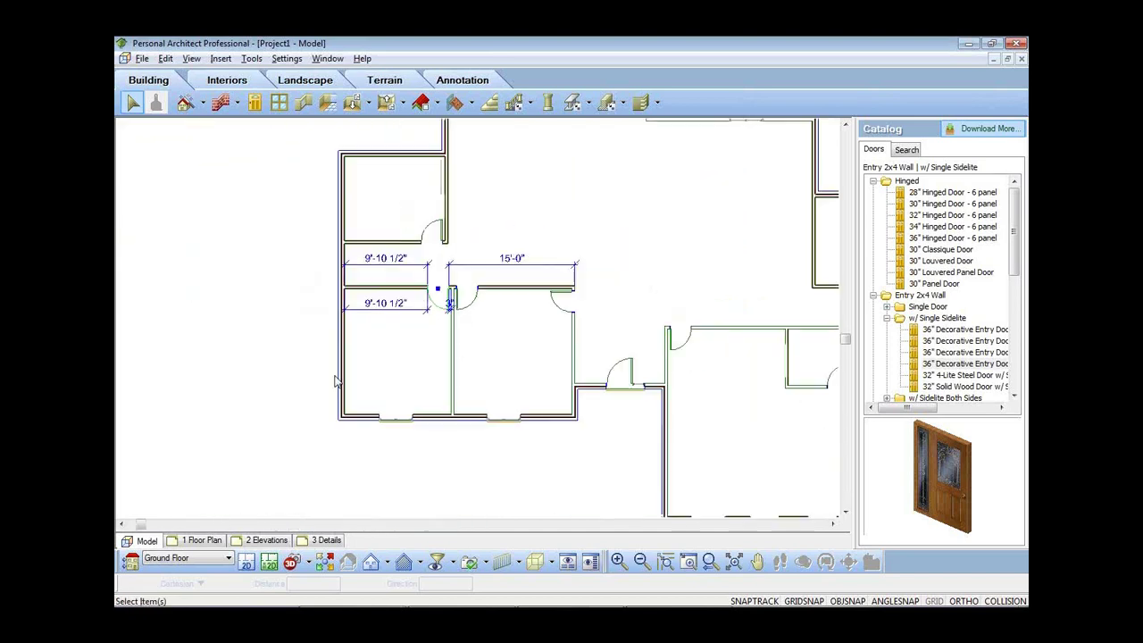
scroll(409, 338, up, 2)
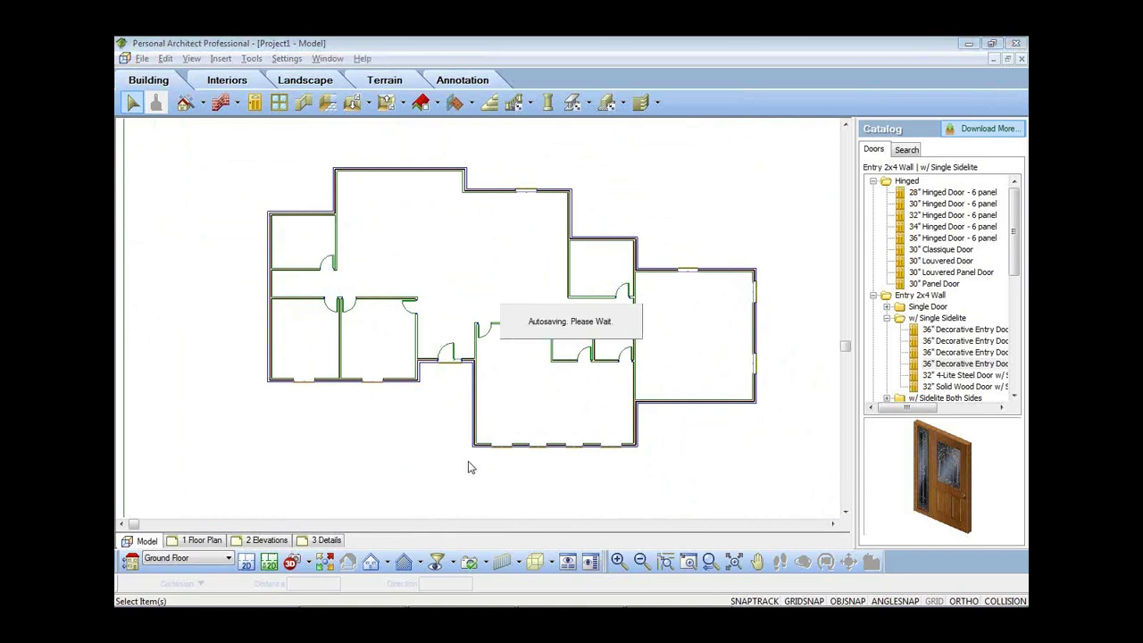
scroll(584, 401, up, 5)
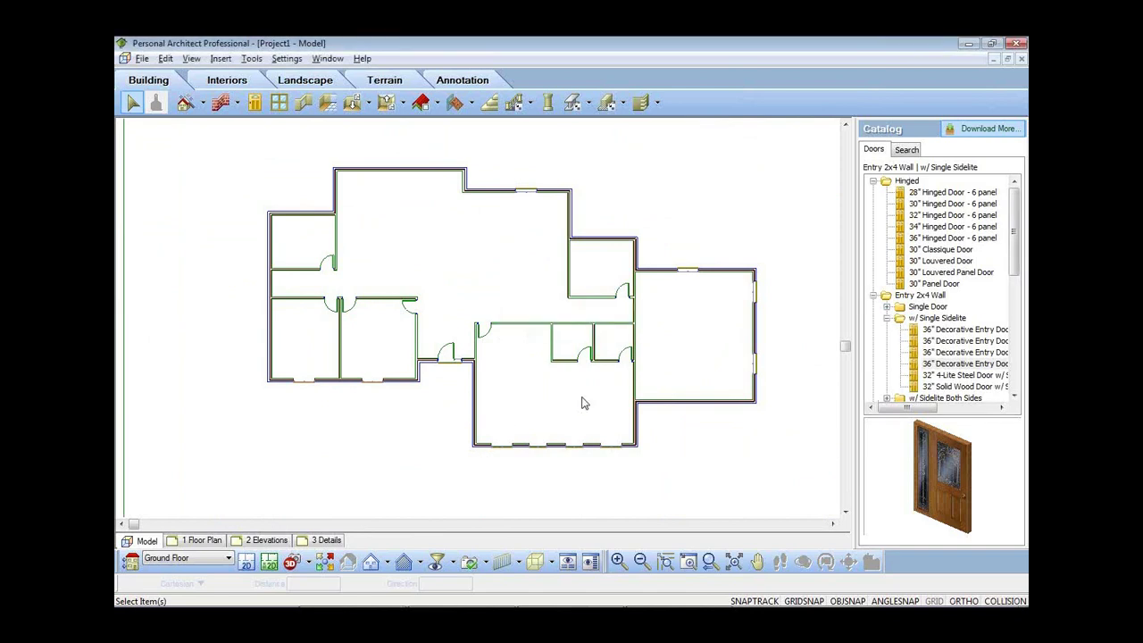
scroll(525, 396, up, 3)
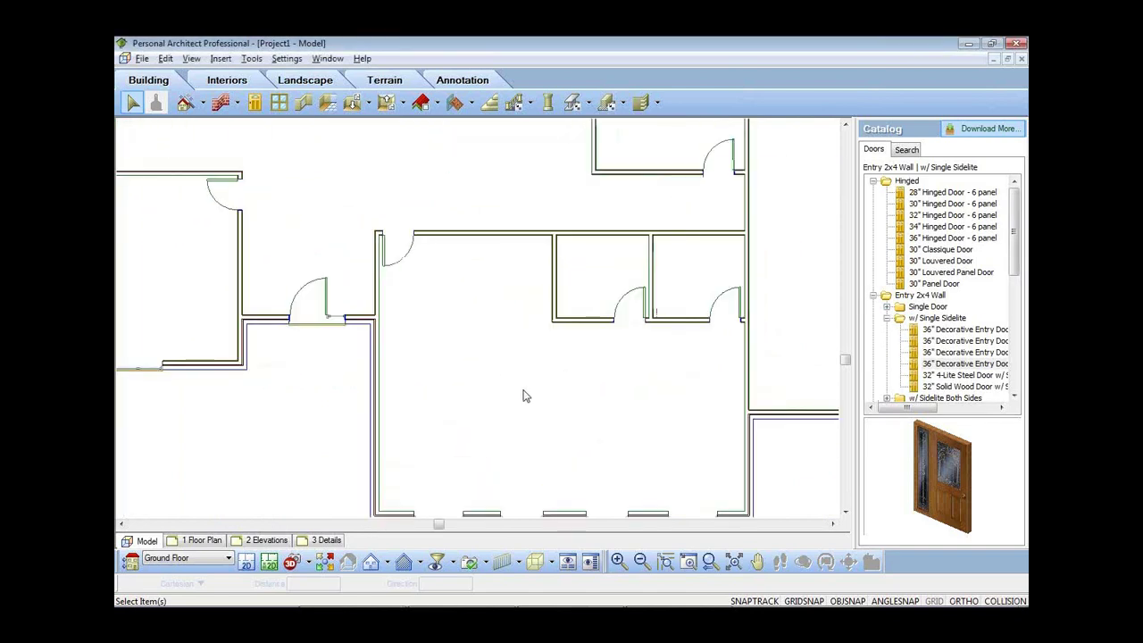
click(563, 242)
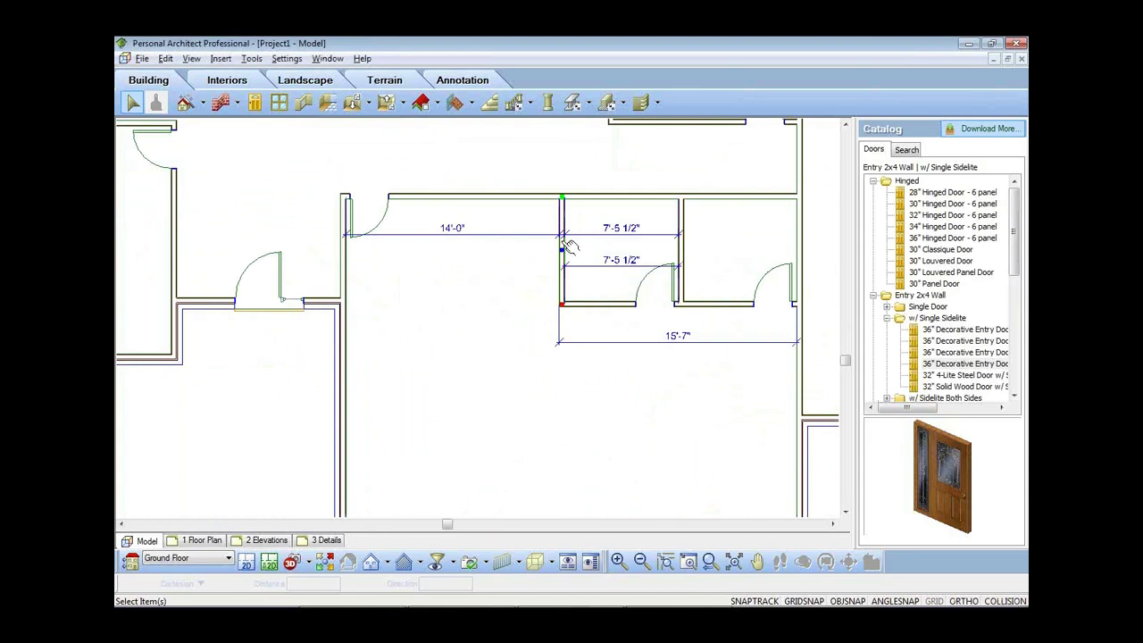
right_click(563, 242)
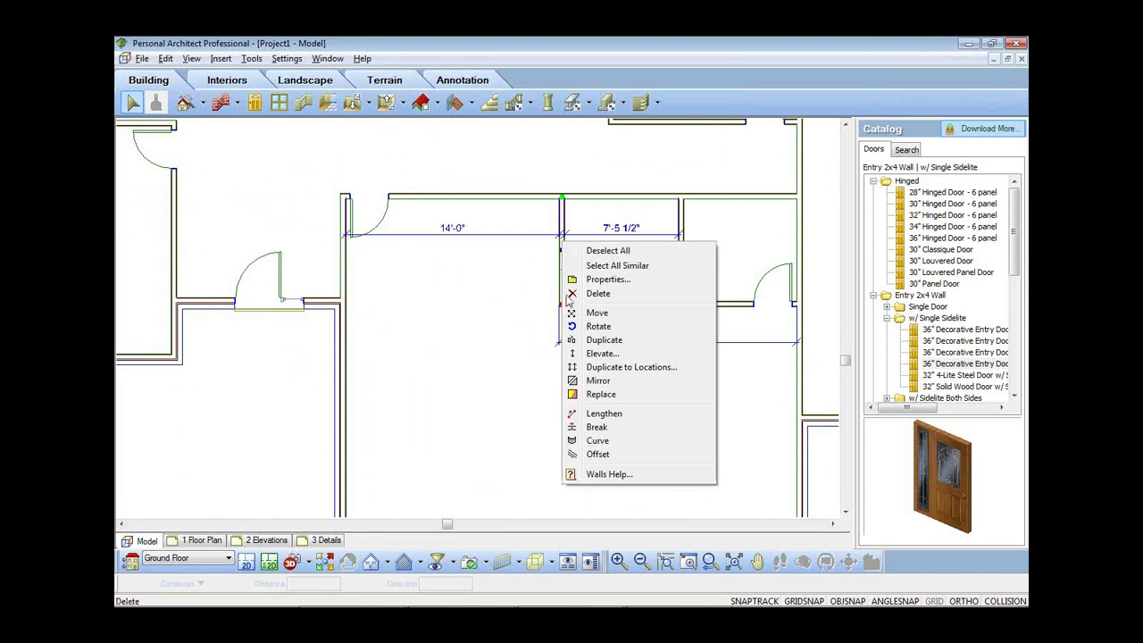
click(597, 454)
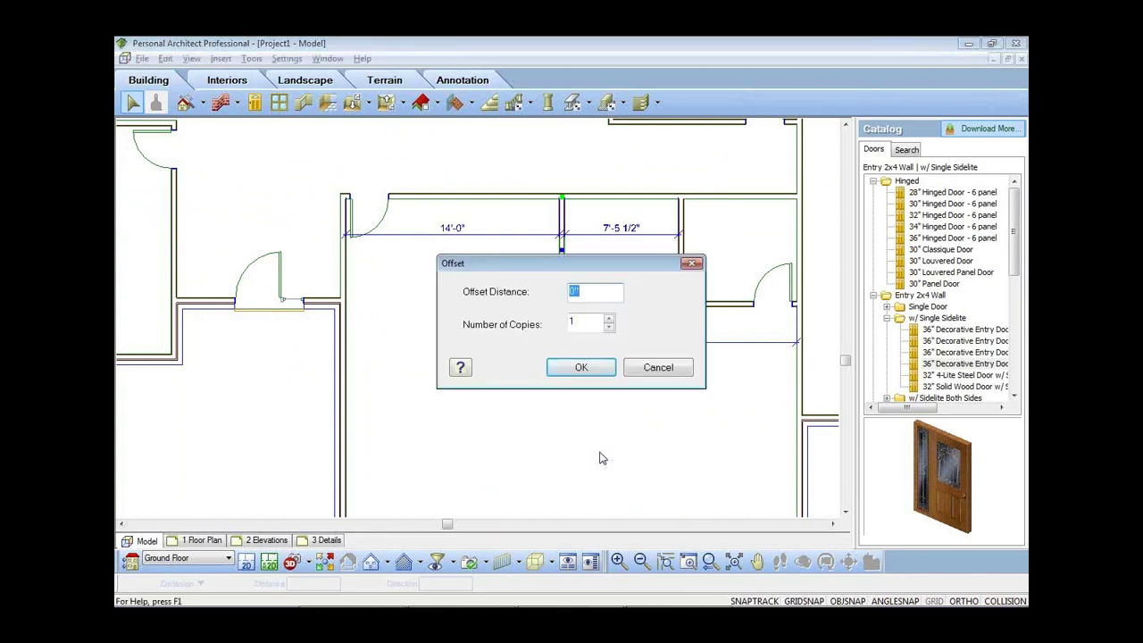
text(2')
click(581, 367)
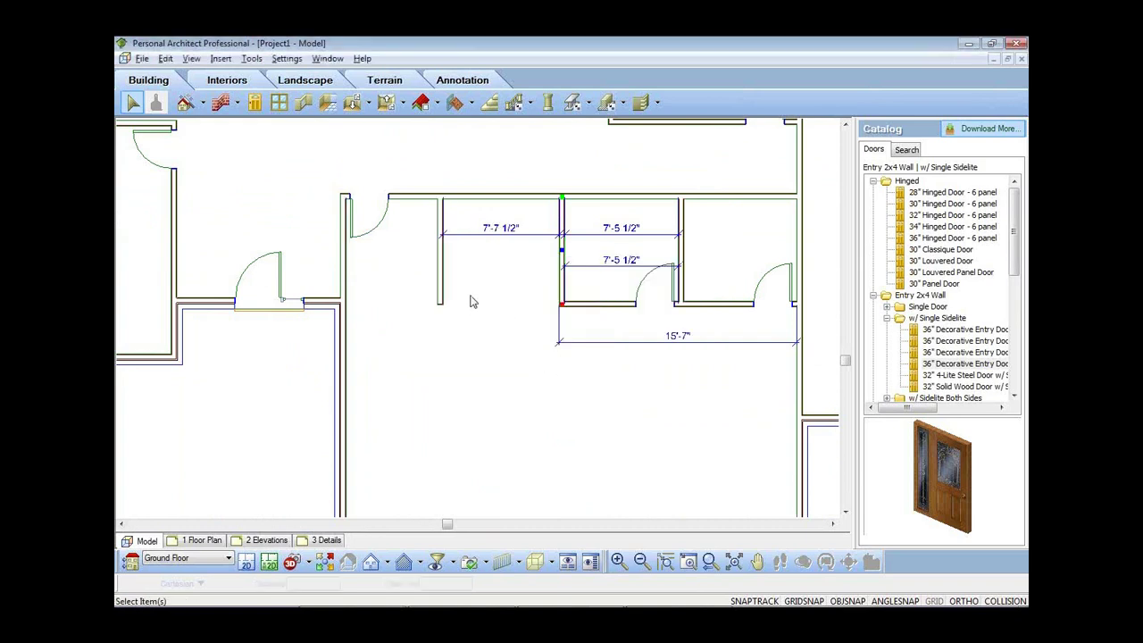
click(455, 373)
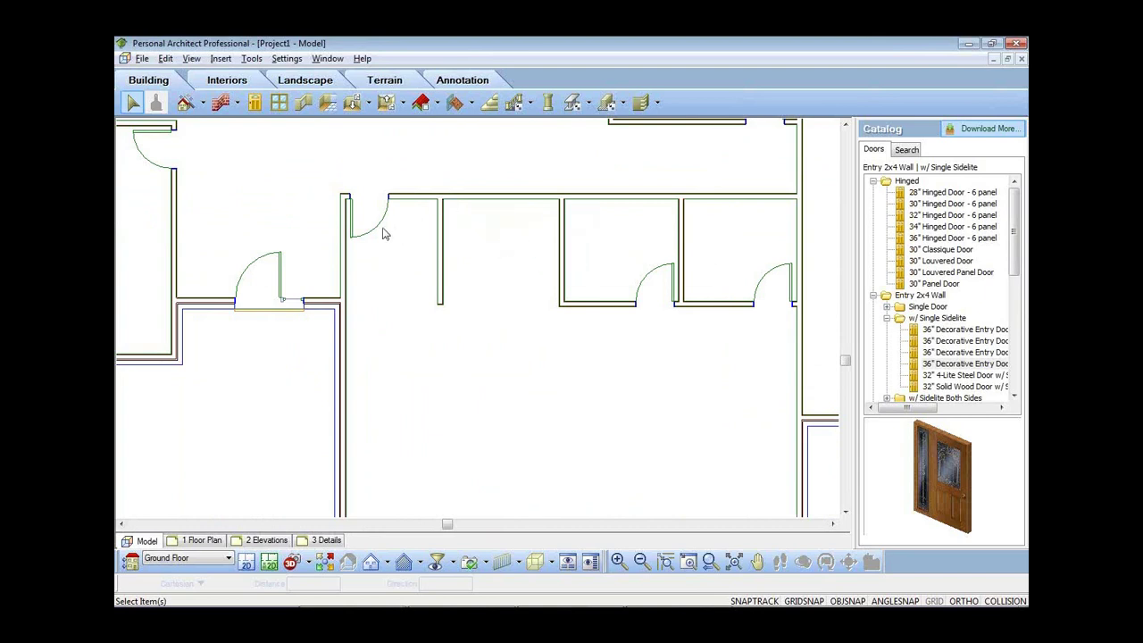
- Extend the small rooms' lower wall left to the offset wall and move the wall line down to an 8'-2 1/2" inside depth
click(597, 307)
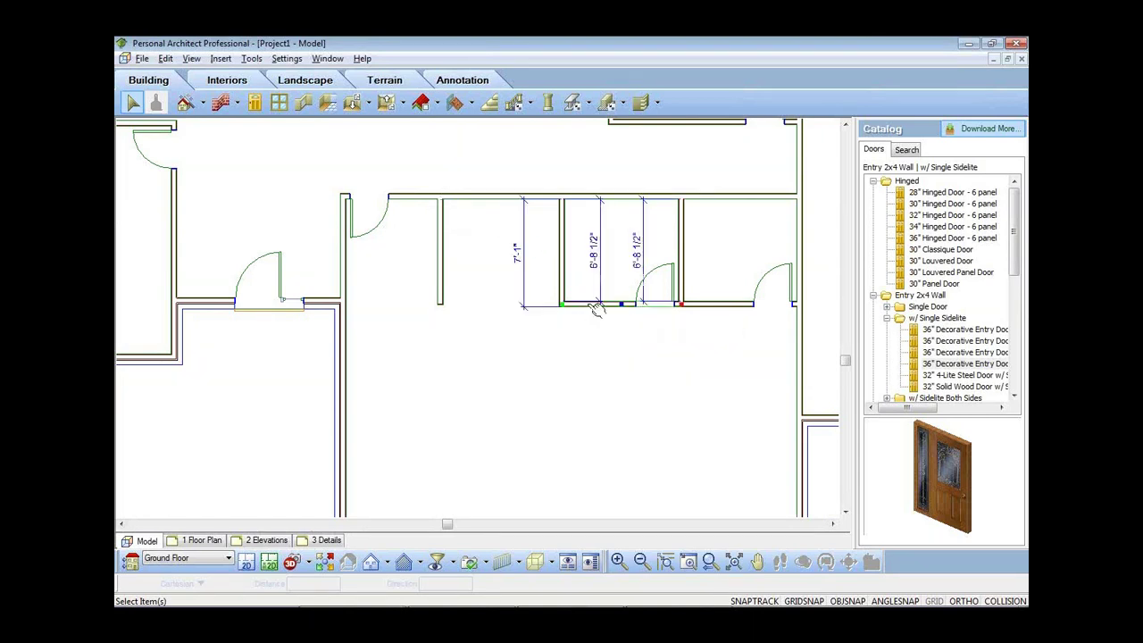
drag(560, 305, 439, 304)
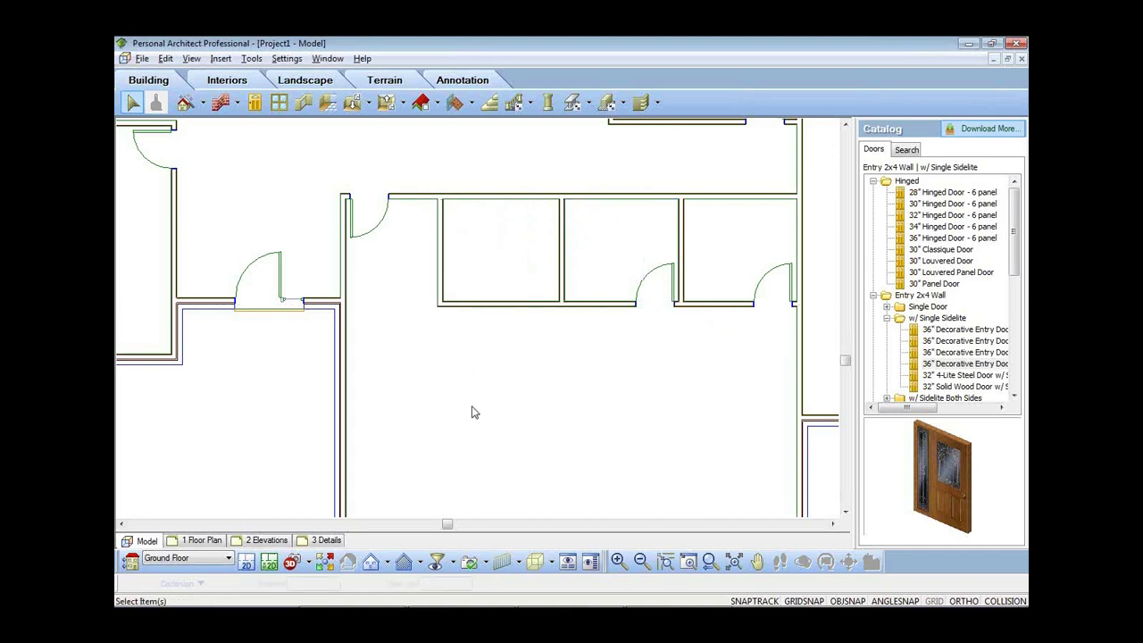
click(596, 305)
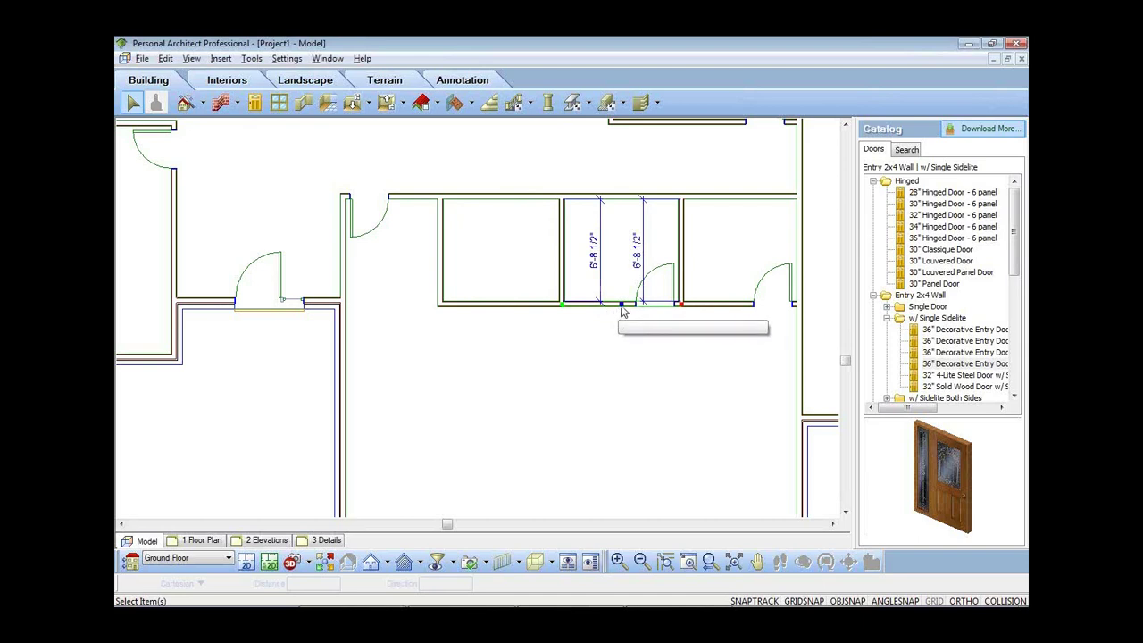
drag(620, 308, 526, 339)
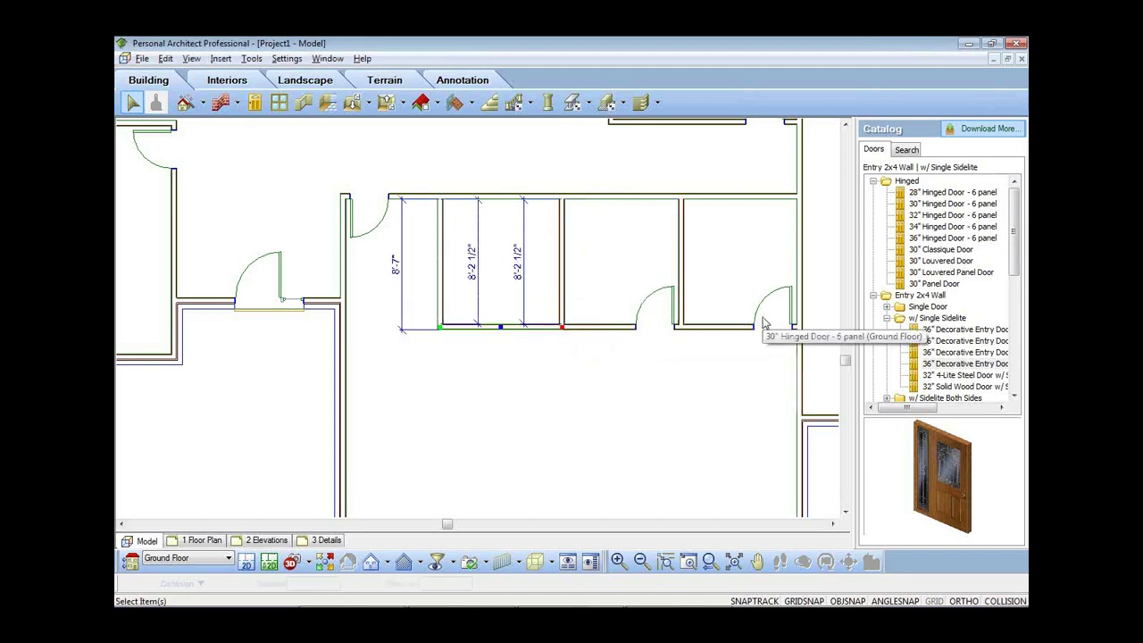
- Delete the lower wall segment of the middle small room together with its door
click(592, 326)
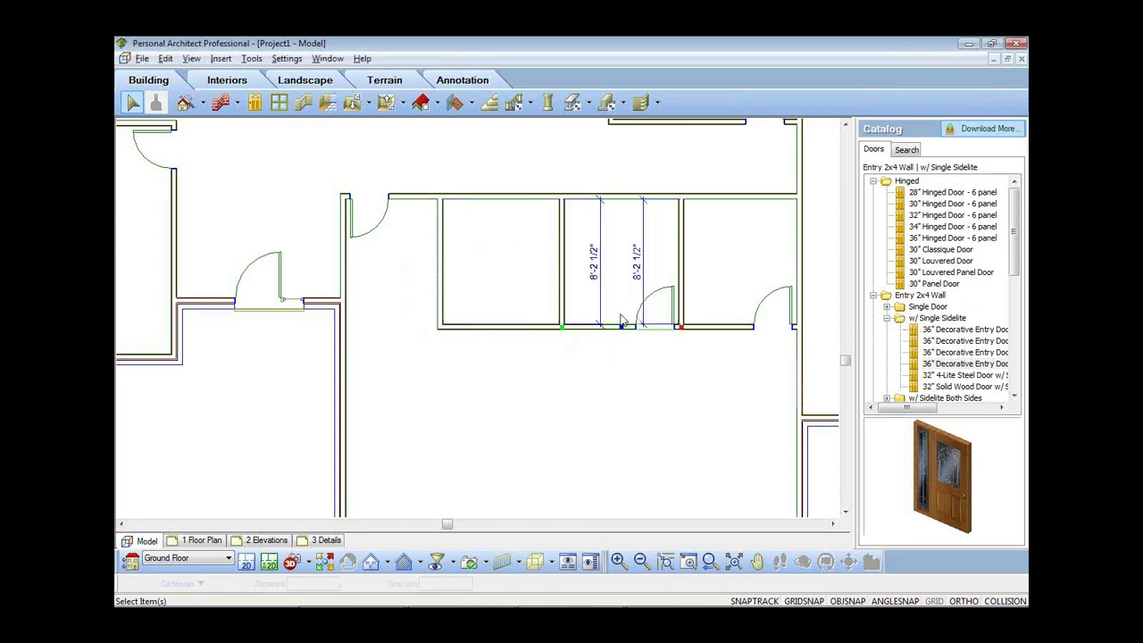
right_click(622, 321)
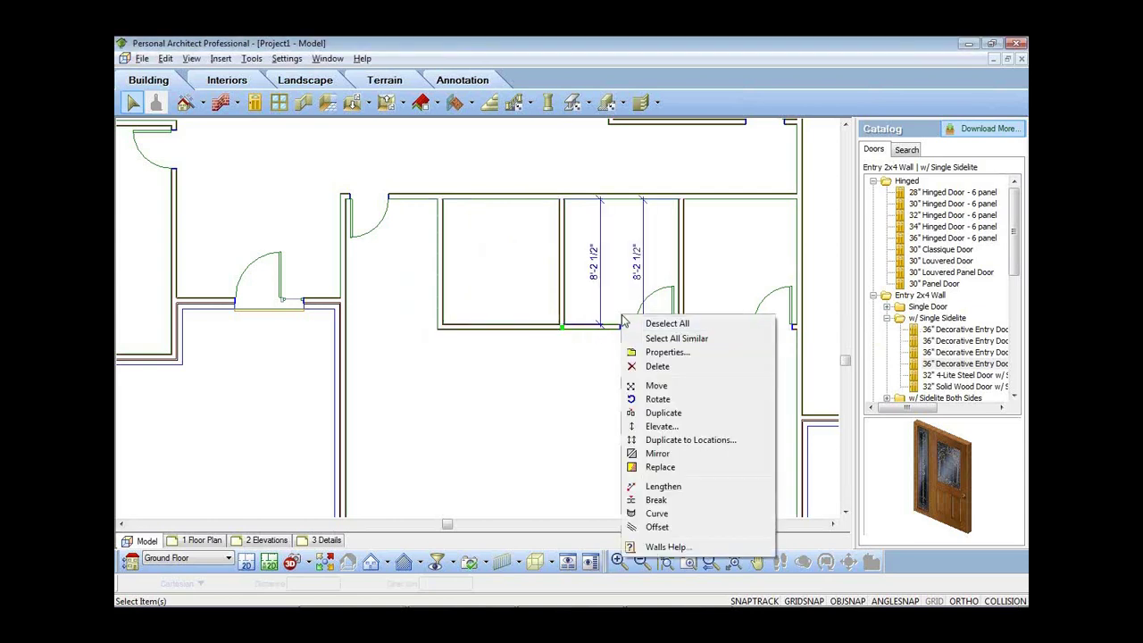
click(652, 367)
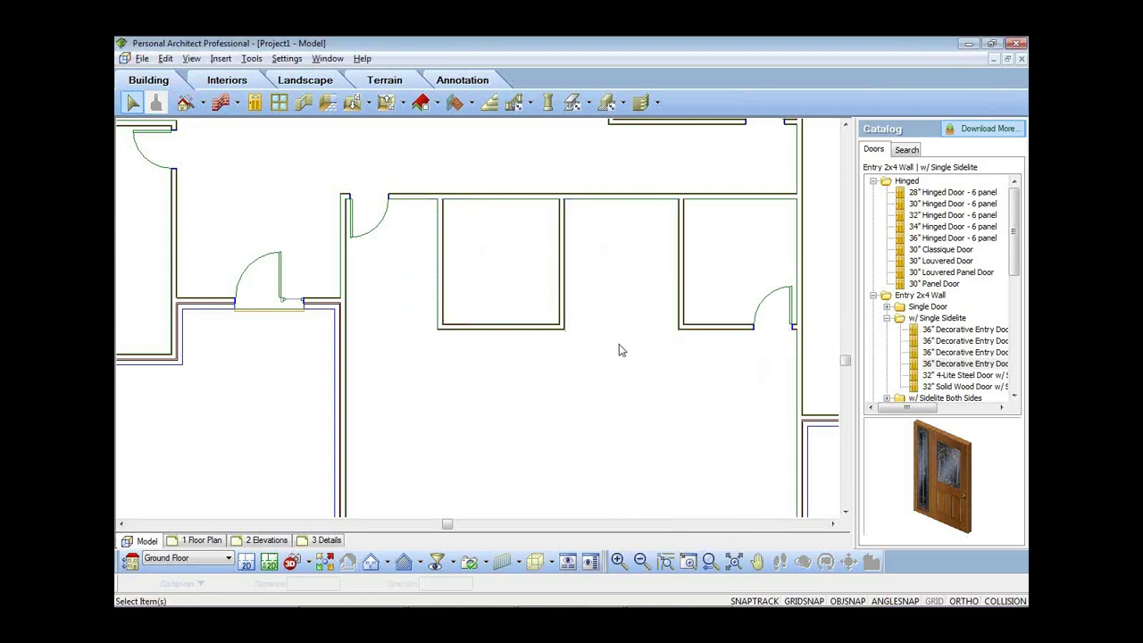
- Examine the revised layout of the whole house in plan and in the 3D overview
scroll(619, 344, down, 3)
scroll(630, 317, down, 5)
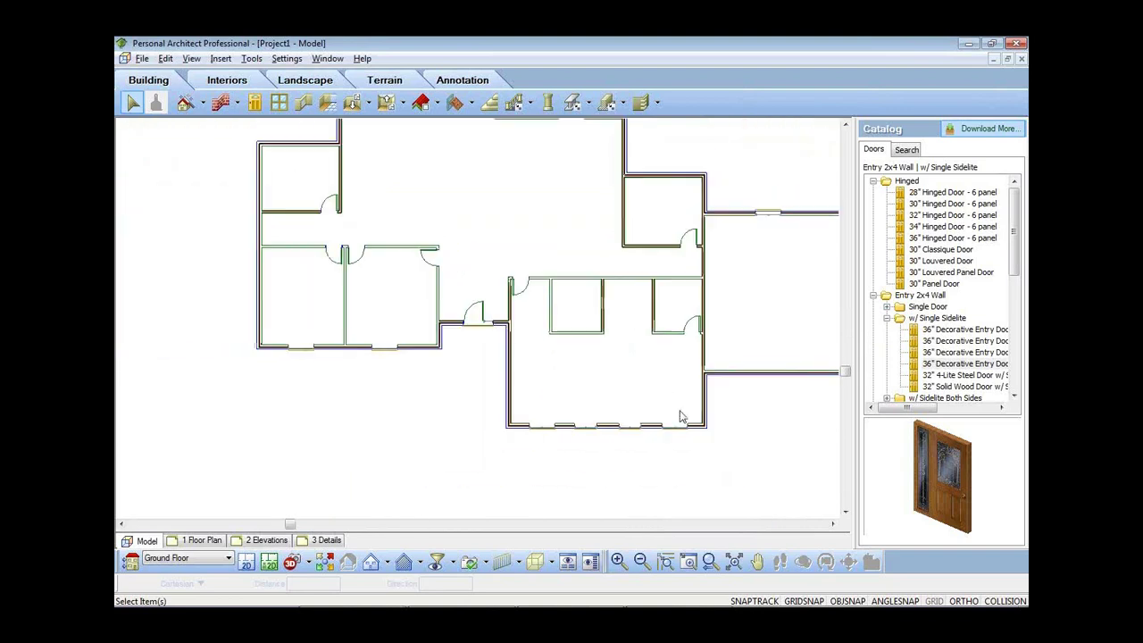
scroll(692, 259, up, 2)
scroll(564, 297, down, 2)
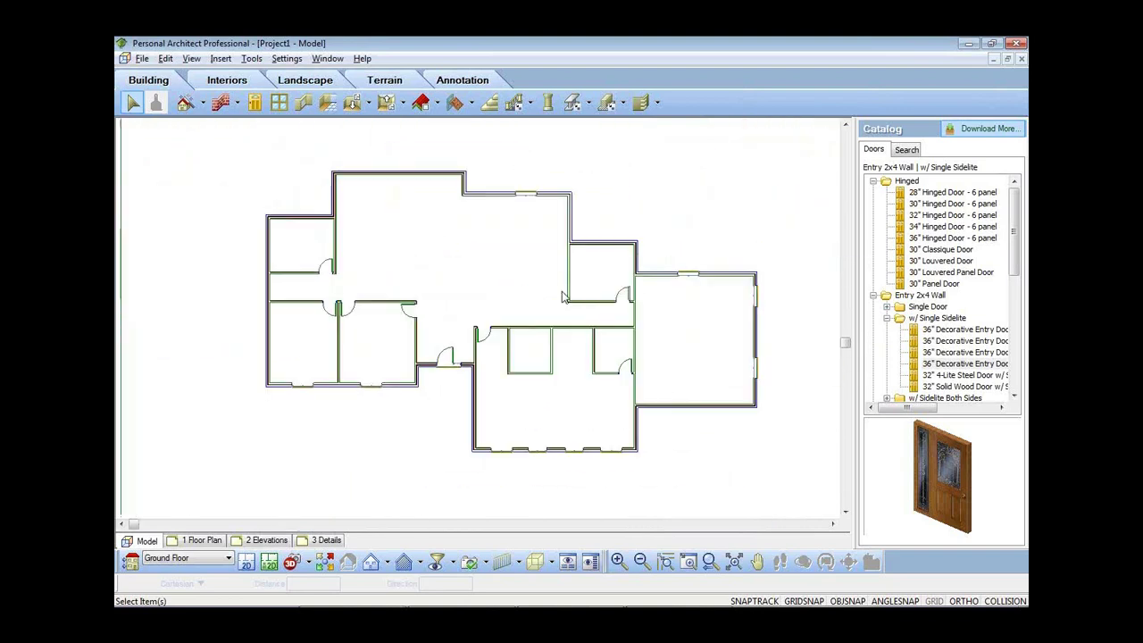
scroll(564, 297, up, 1)
scroll(563, 297, down, 1)
click(311, 543)
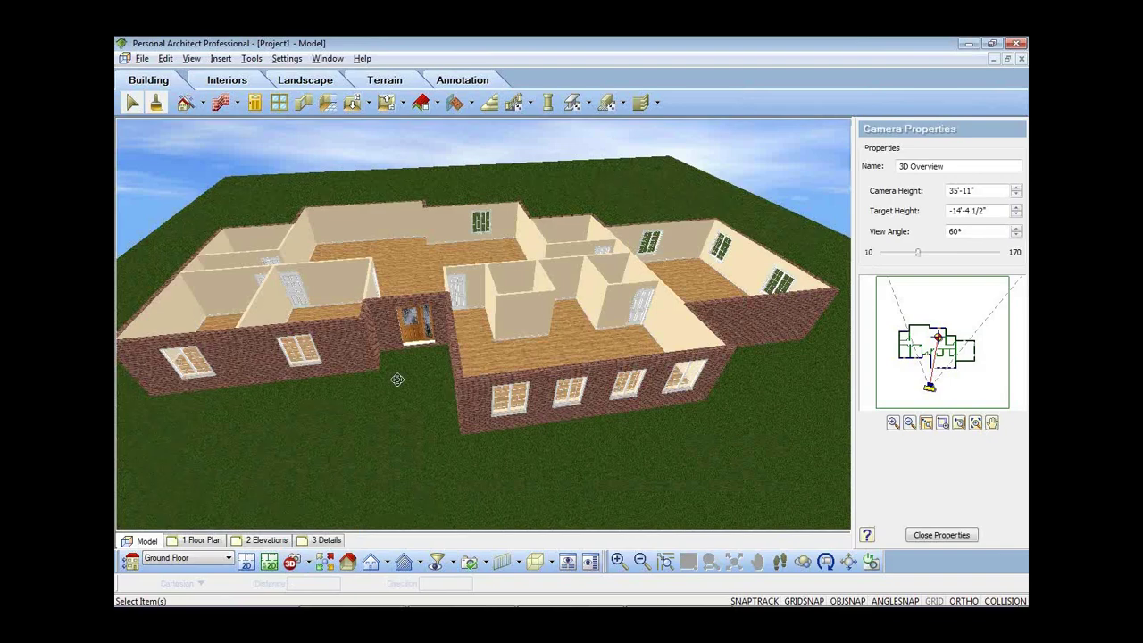
key(Escape)
- In the 2D plan, move the main room's uppermost back wall outward to enlarge the room
scroll(383, 388, up, 5)
click(392, 239)
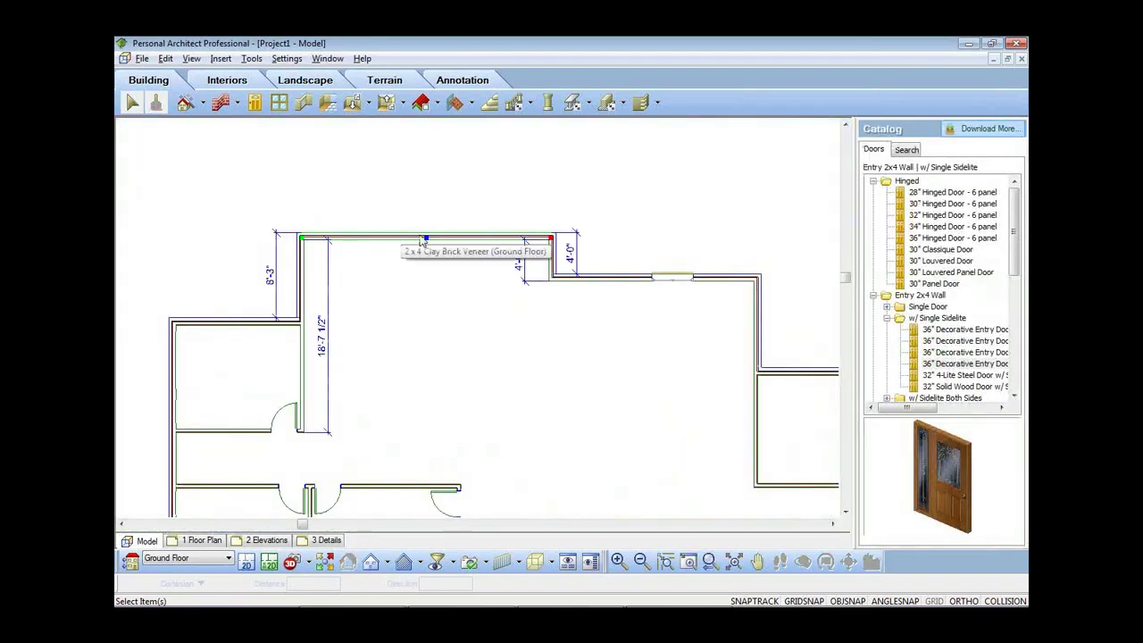
drag(426, 240, 426, 146)
click(625, 209)
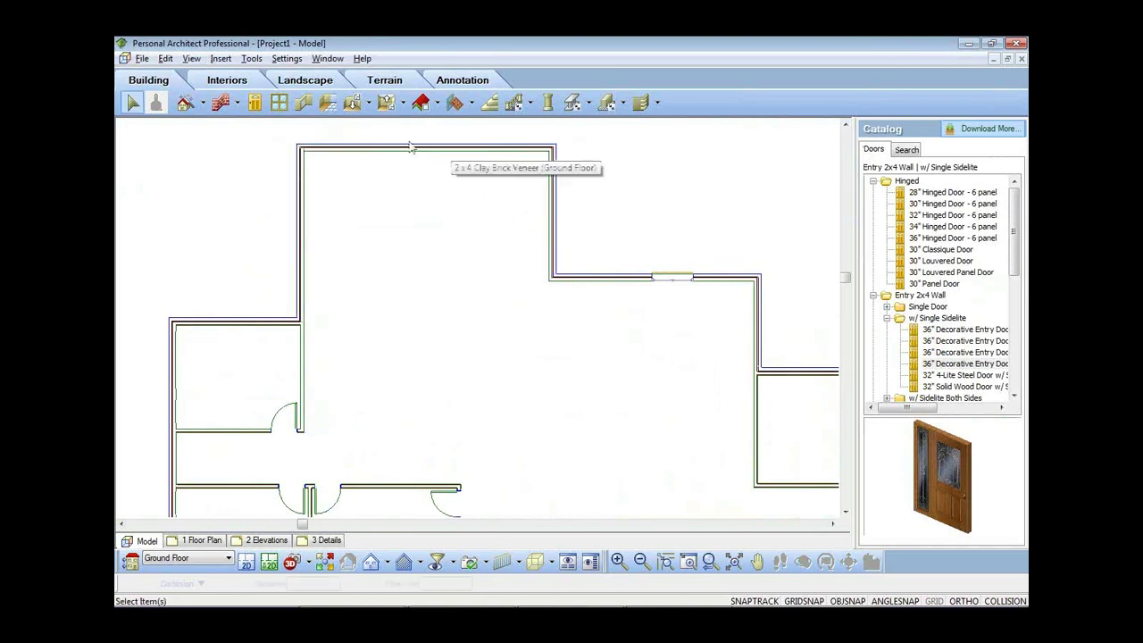
- Configure an L-shape kitchen in the Kitchen Builder with the stove on the back leg, sink and refrigerator on the side leg, and theme Style 2
click(204, 105)
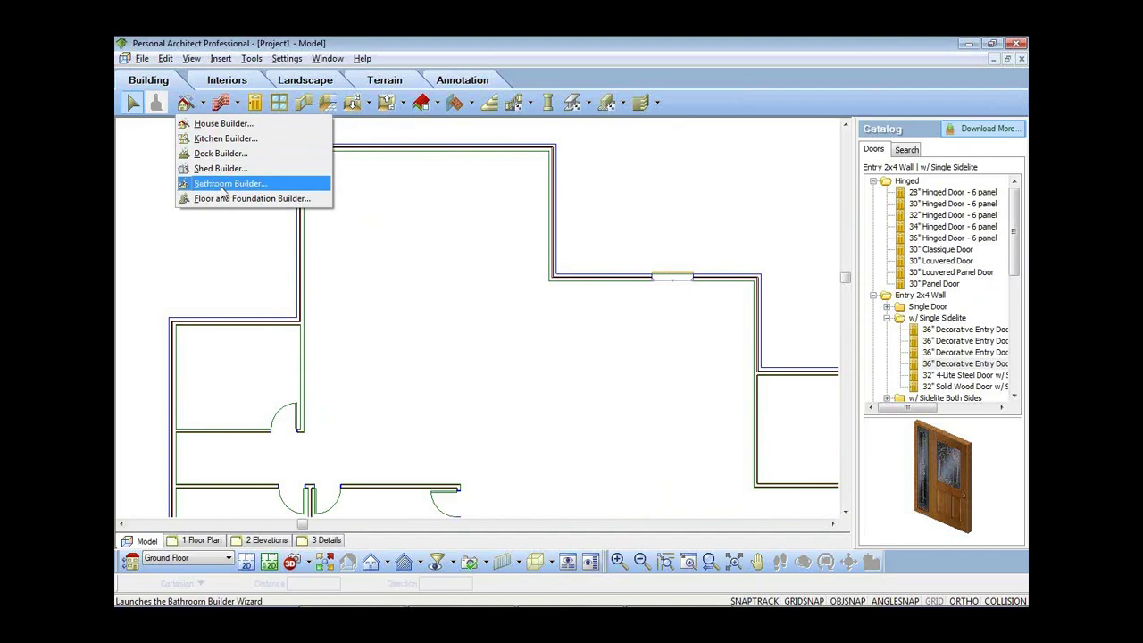
click(225, 140)
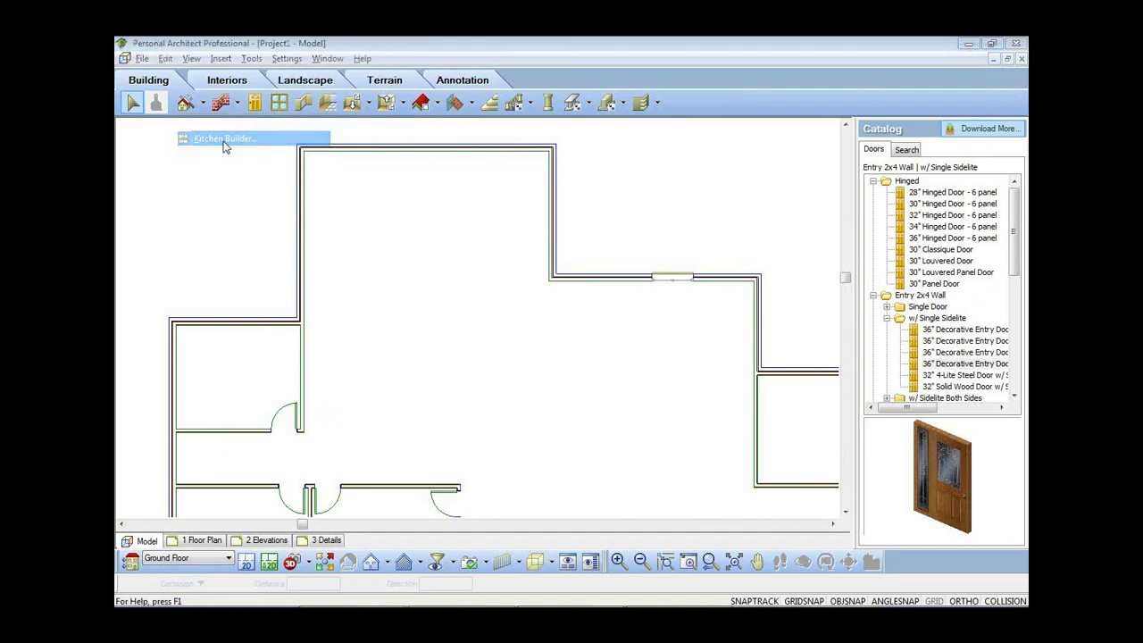
click(593, 468)
click(593, 468)
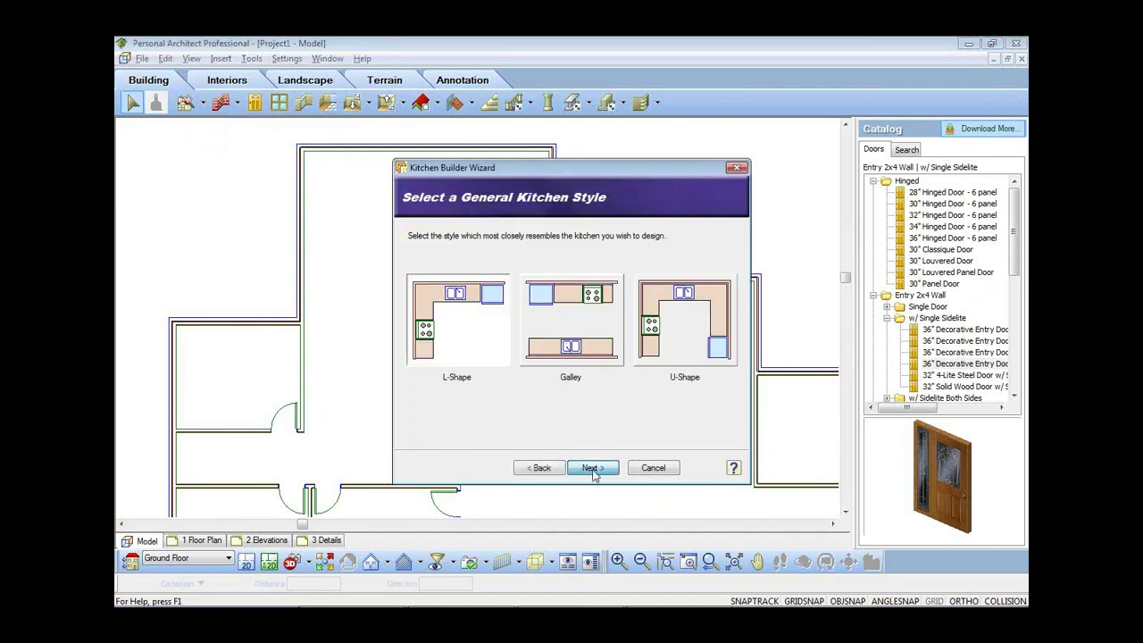
click(576, 301)
click(593, 468)
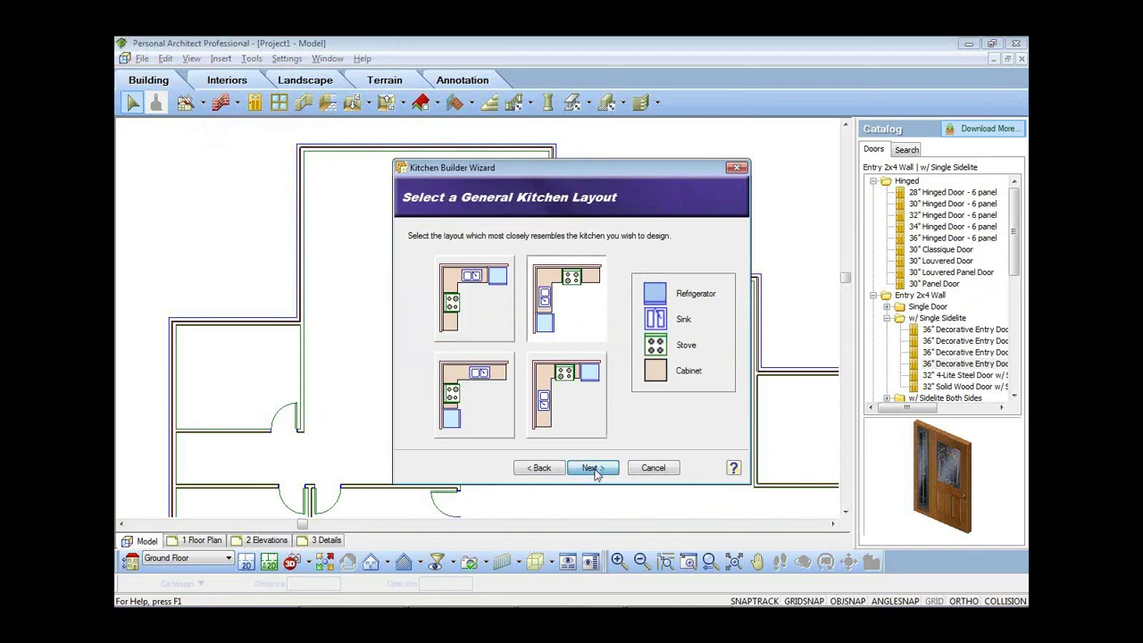
click(440, 293)
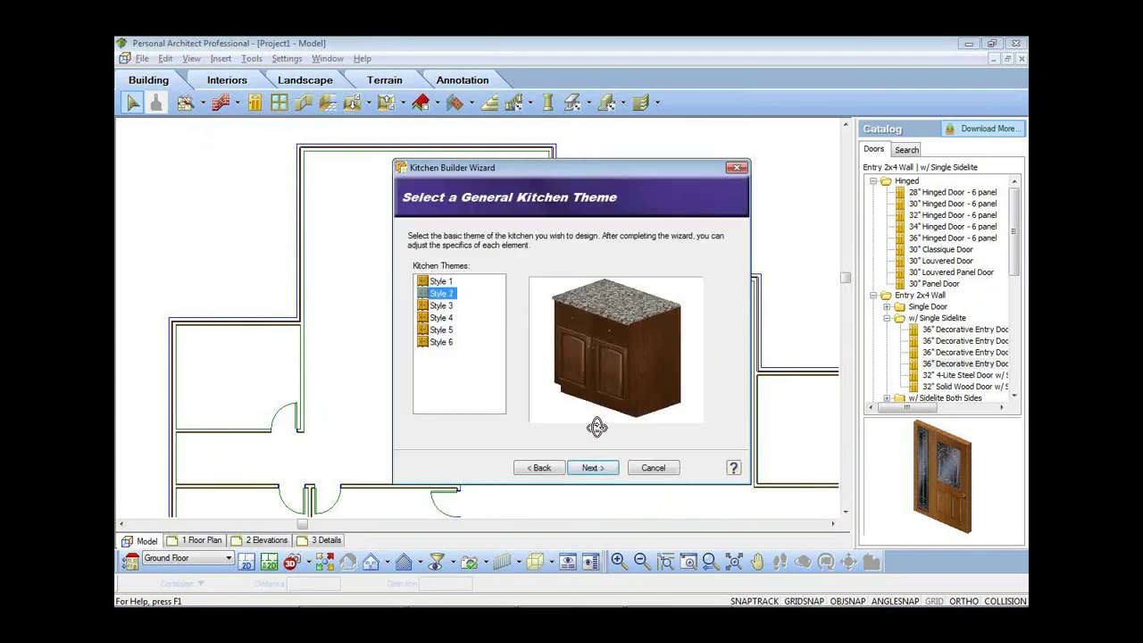
click(593, 468)
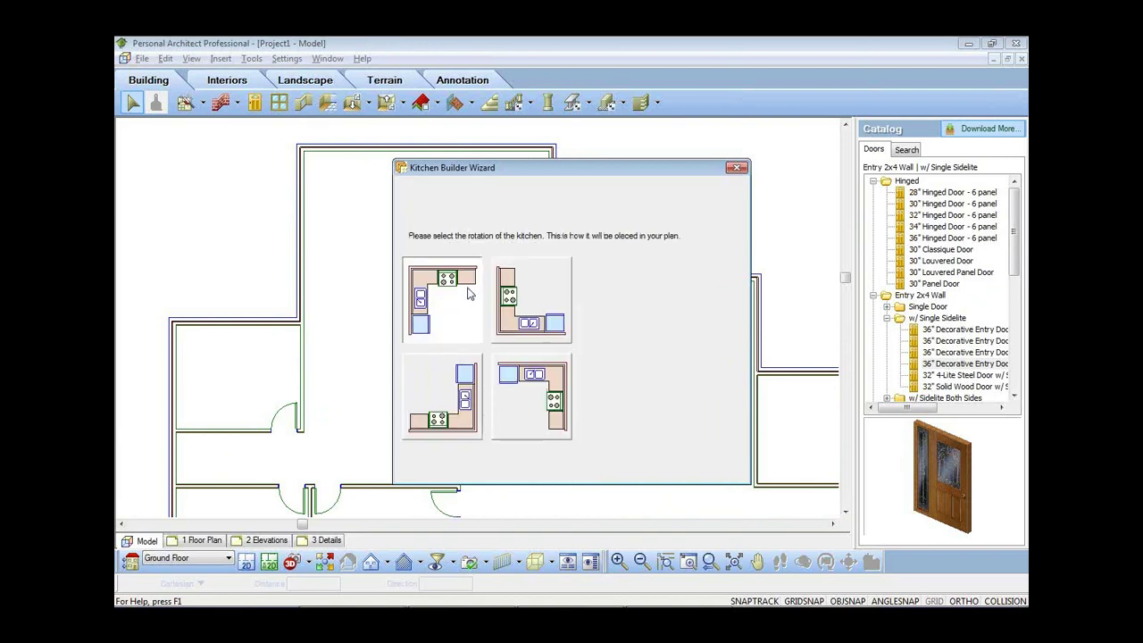
click(593, 468)
click(593, 468)
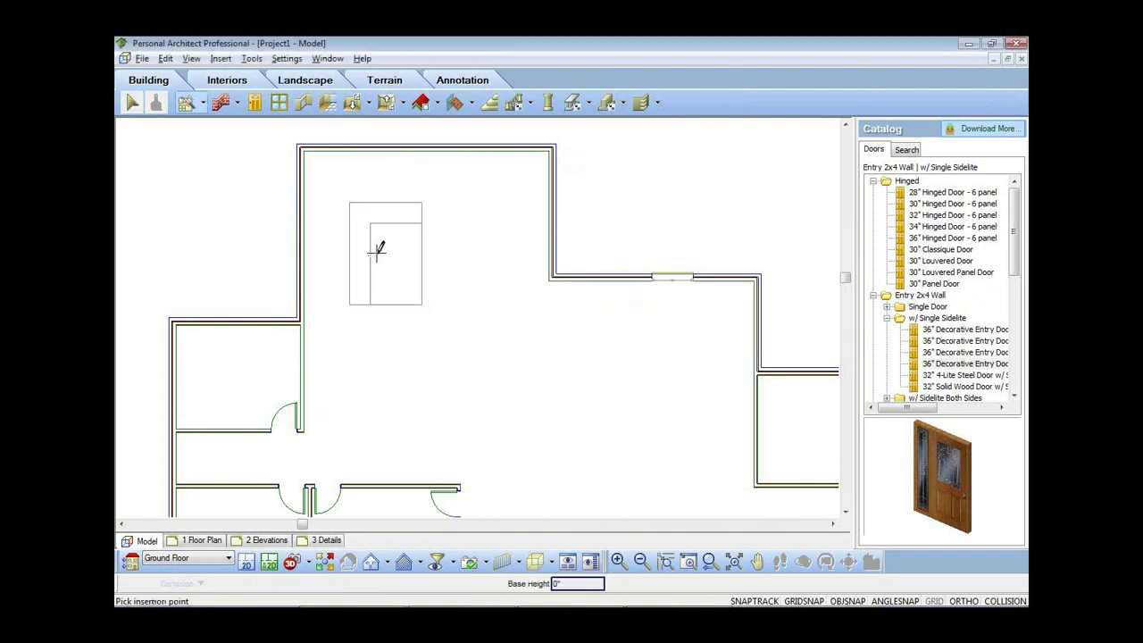
- Place the kitchen in the main room's upper-left corner, running about 14'-2 1/4" down the side wall and partway along the back wall
click(330, 246)
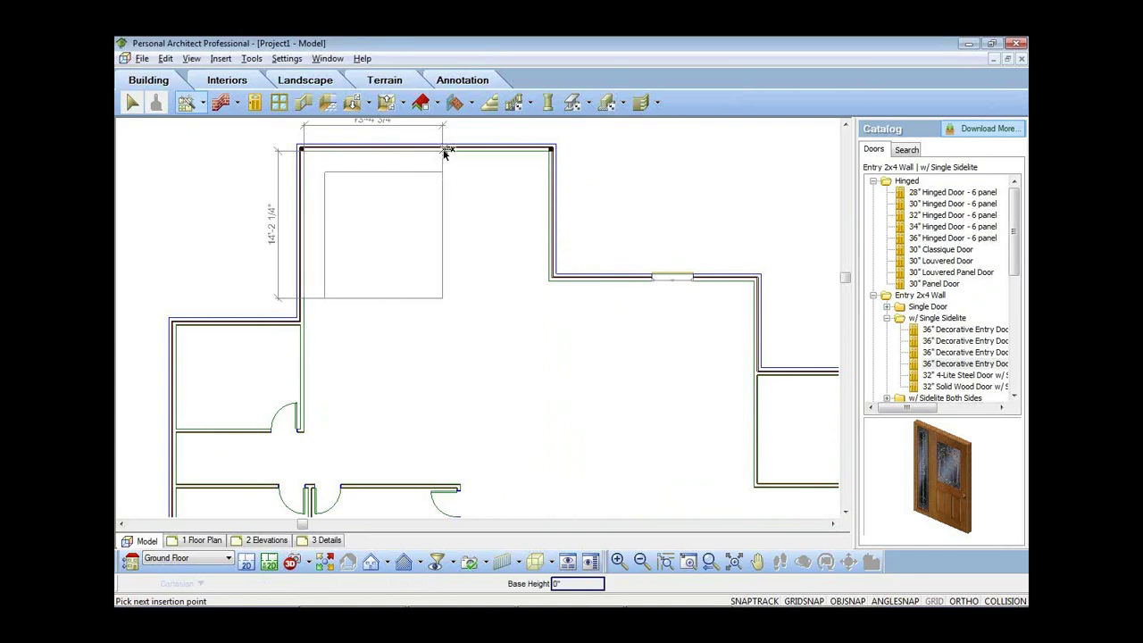
click(446, 150)
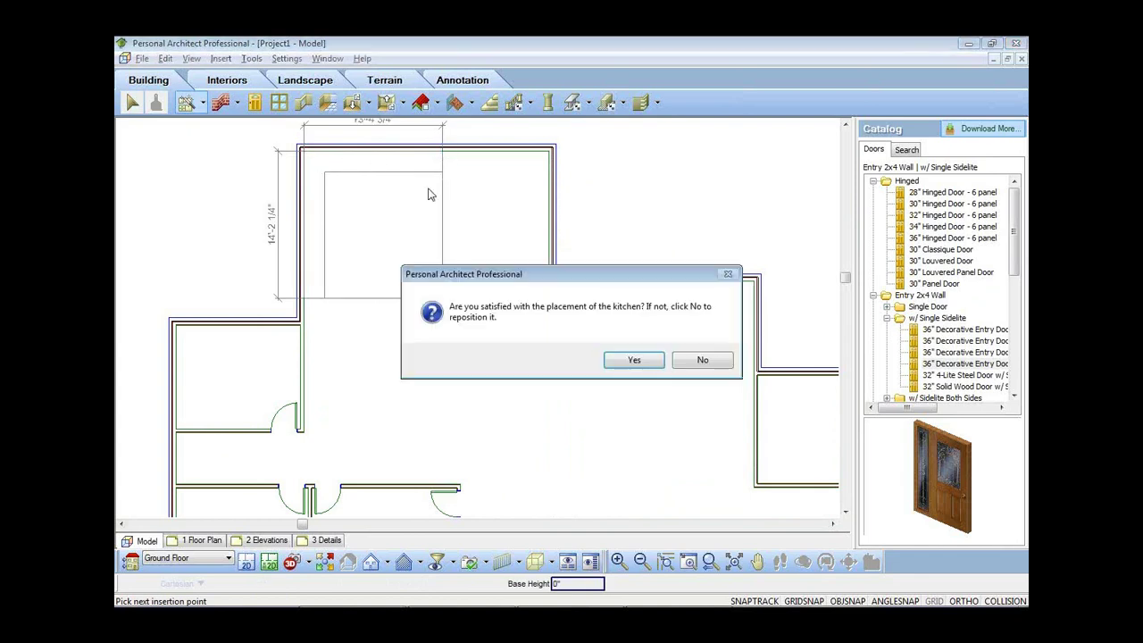
click(633, 361)
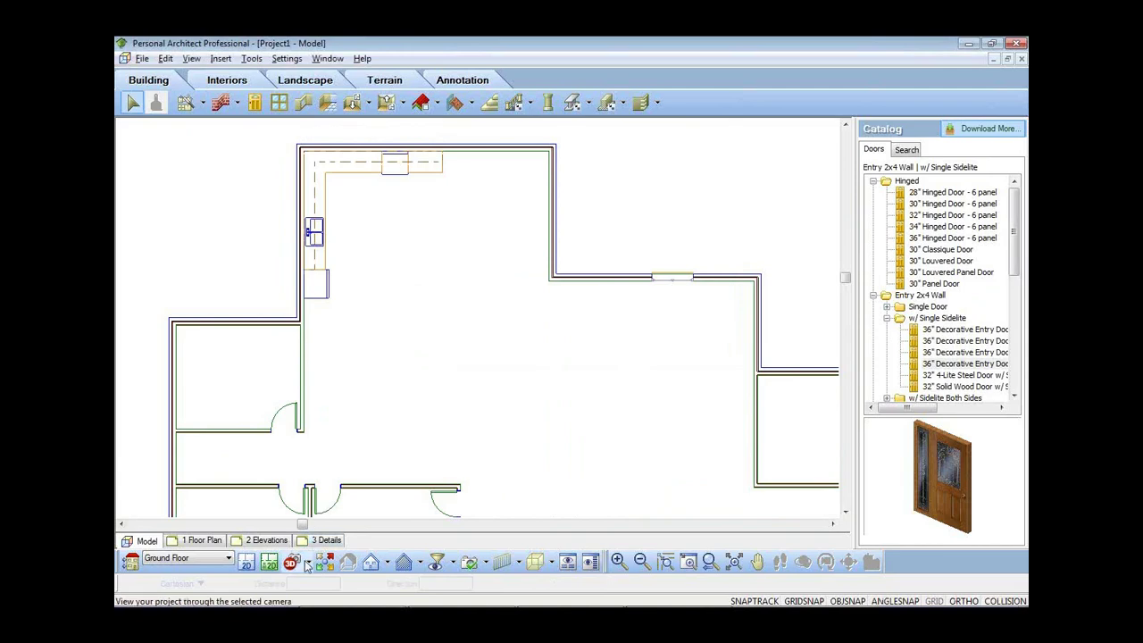
- Set up a 3D camera in the main room aimed at the kitchen corner and adjust its viewpoint to show the whole kitchen
click(308, 562)
click(334, 572)
click(502, 361)
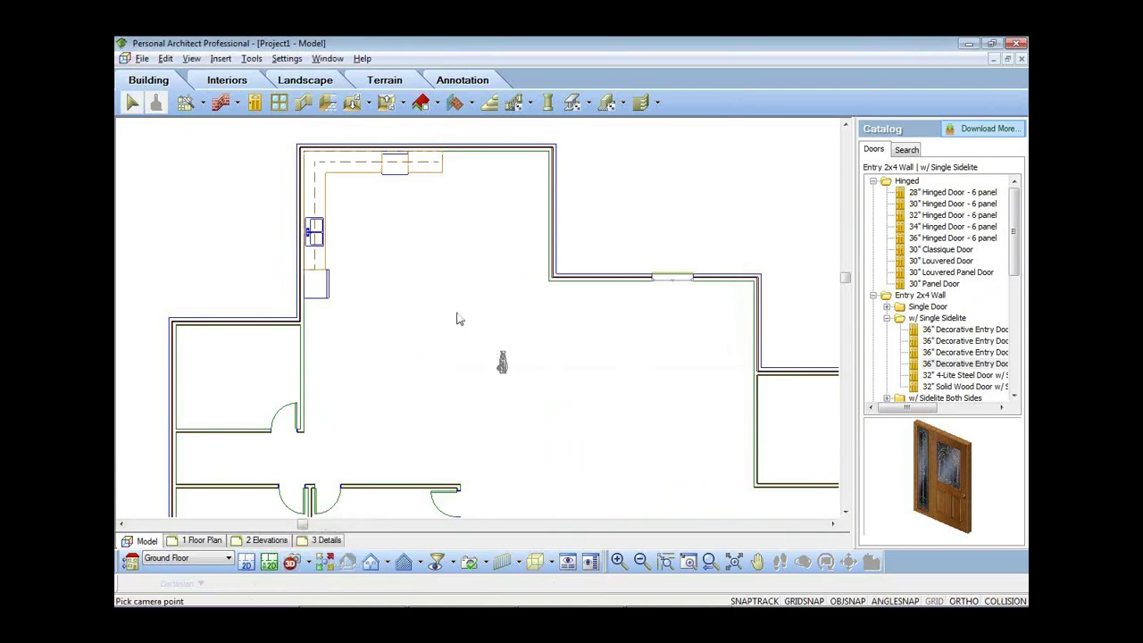
click(367, 241)
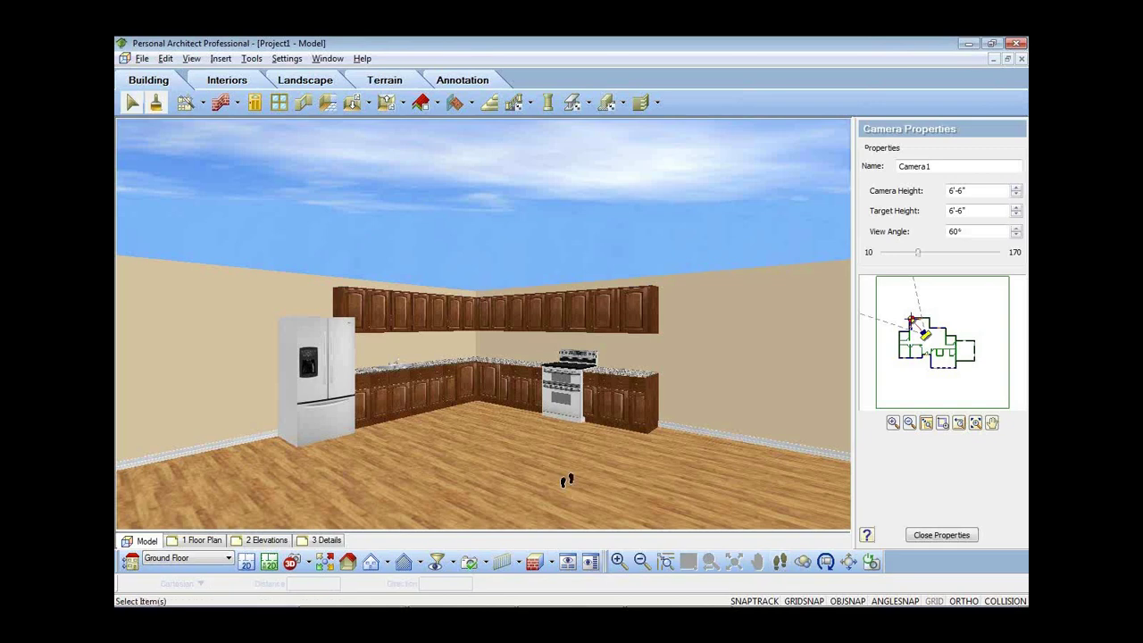
drag(565, 463, 563, 443)
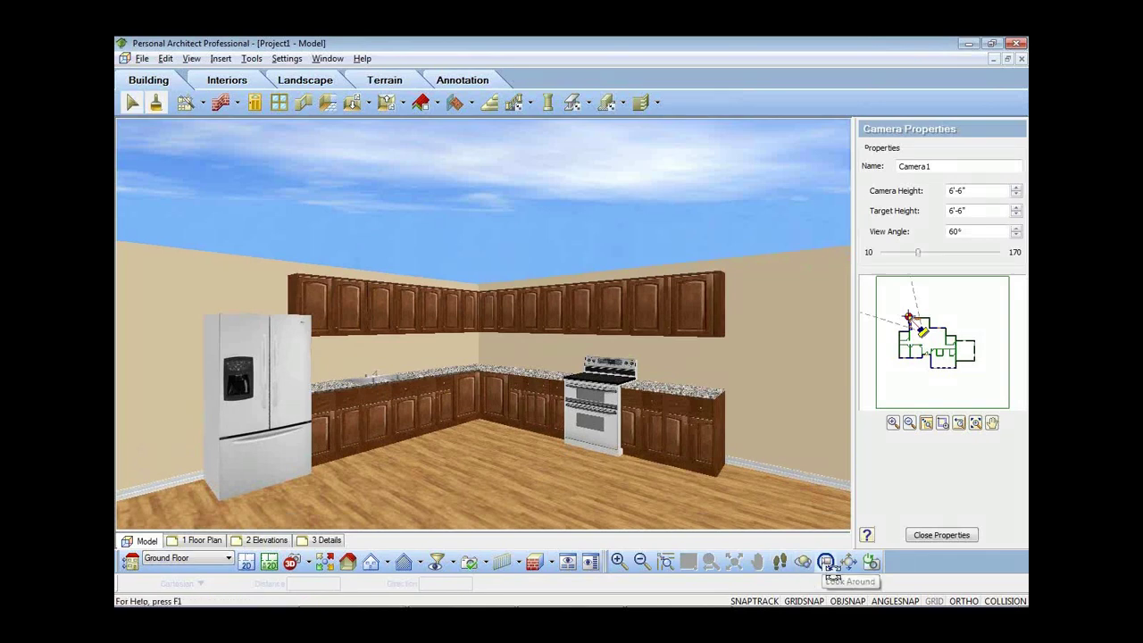
drag(536, 366, 851, 568)
click(849, 562)
mouse_move(640, 439)
mouse_down()
mouse_move(684, 464)
mouse_move(678, 476)
mouse_move(690, 444)
mouse_move(719, 452)
mouse_move(676, 454)
mouse_move(658, 432)
mouse_move(850, 547)
mouse_move(755, 486)
mouse_move(446, 382)
mouse_move(301, 462)
mouse_move(322, 413)
mouse_move(394, 339)
mouse_move(301, 396)
mouse_move(284, 429)
mouse_move(302, 368)
mouse_move(717, 419)
mouse_move(849, 492)
mouse_move(825, 483)
mouse_up()
- Add a Stucco Ceiling 1 with an 8'-0" base height over the kitchen room
click(403, 101)
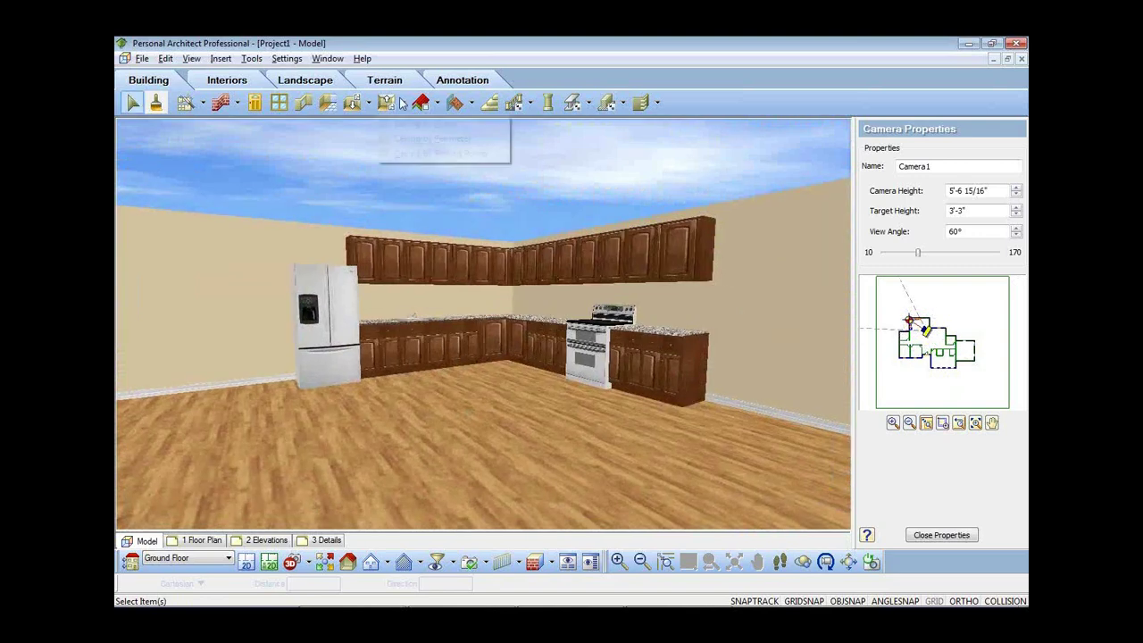
click(413, 125)
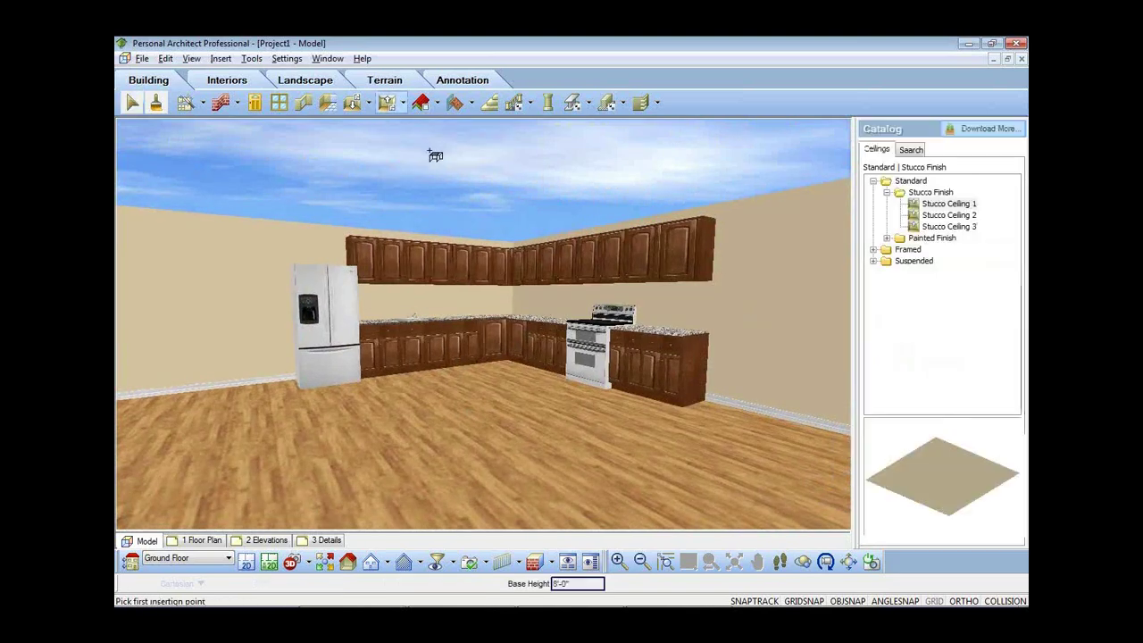
click(434, 156)
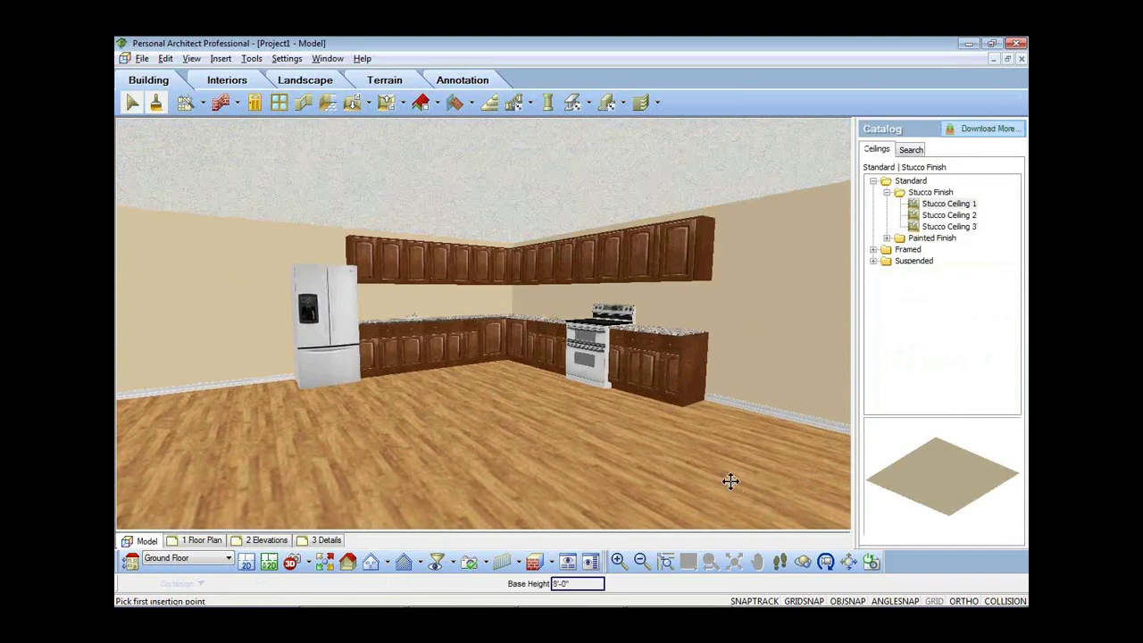
- Insert two 30" double-door base island cabinets side by side in the middle of the kitchen to form one island
middle_drag(730, 481, 673, 473)
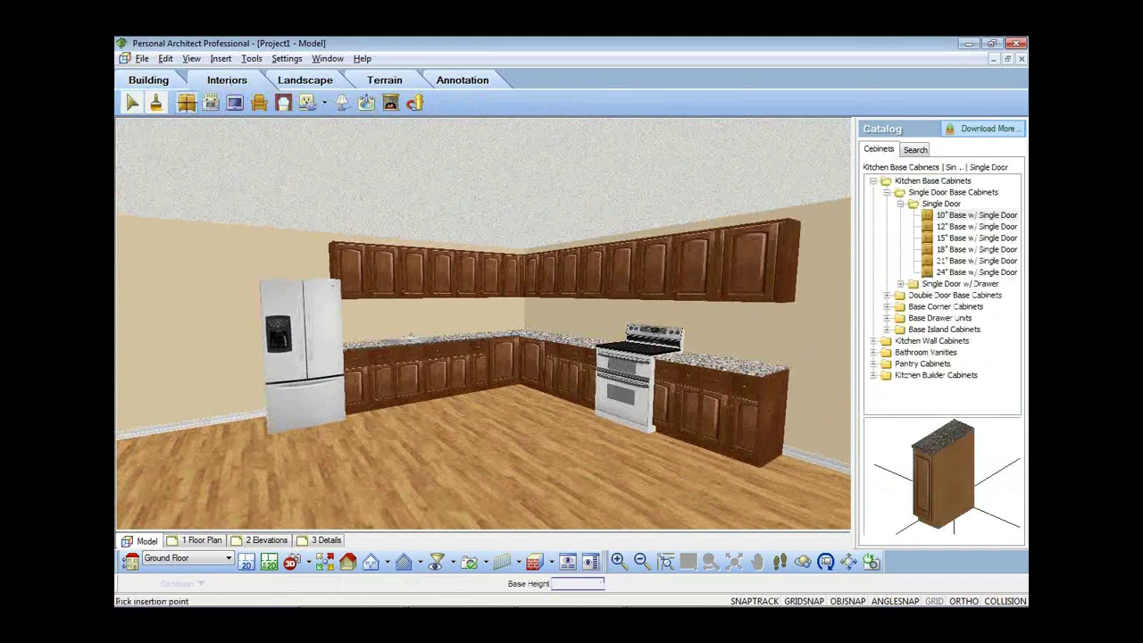
click(887, 329)
click(900, 341)
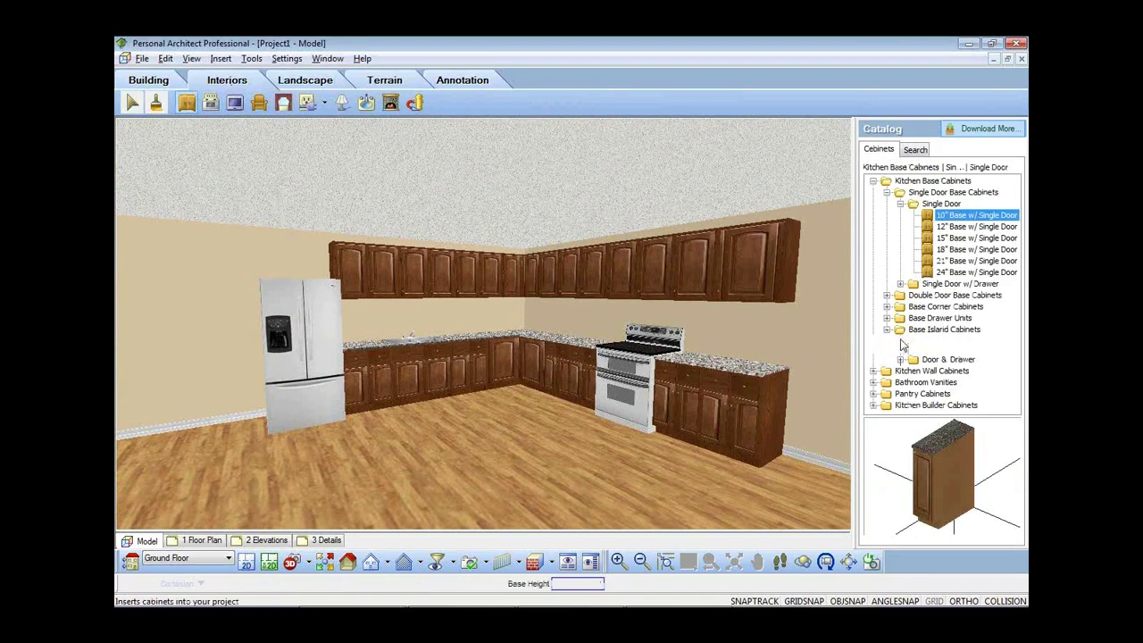
click(971, 364)
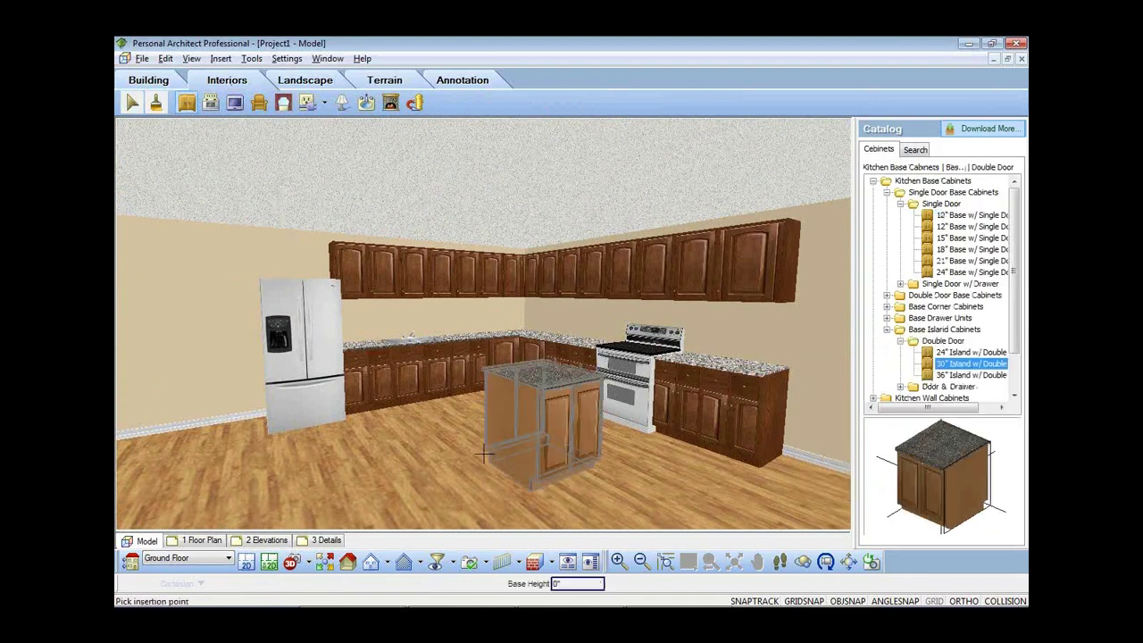
click(531, 418)
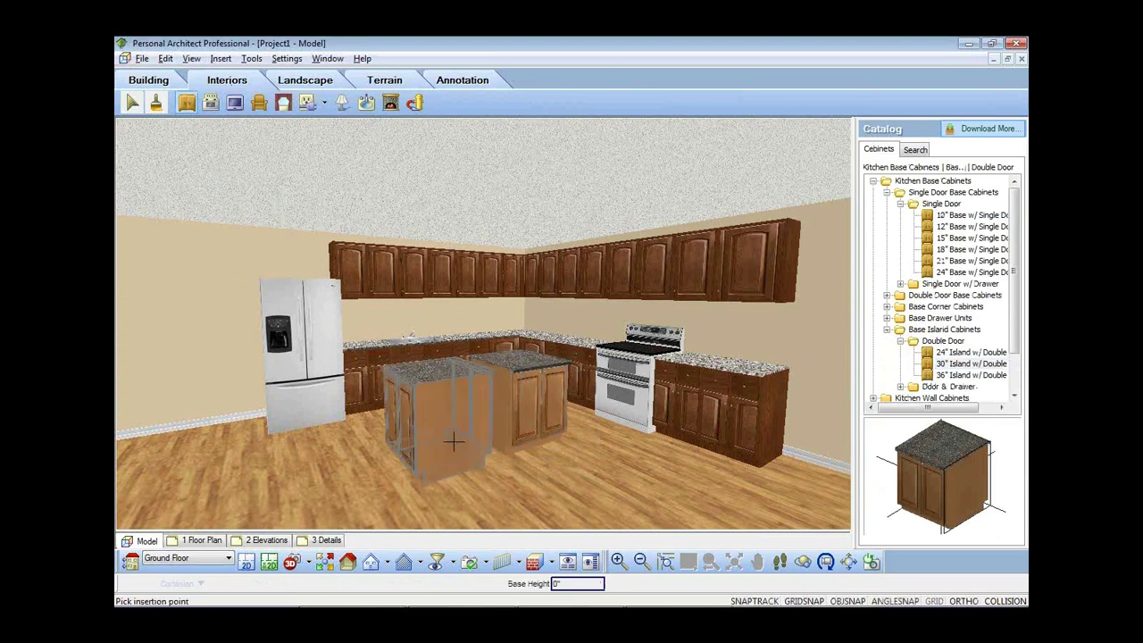
click(466, 427)
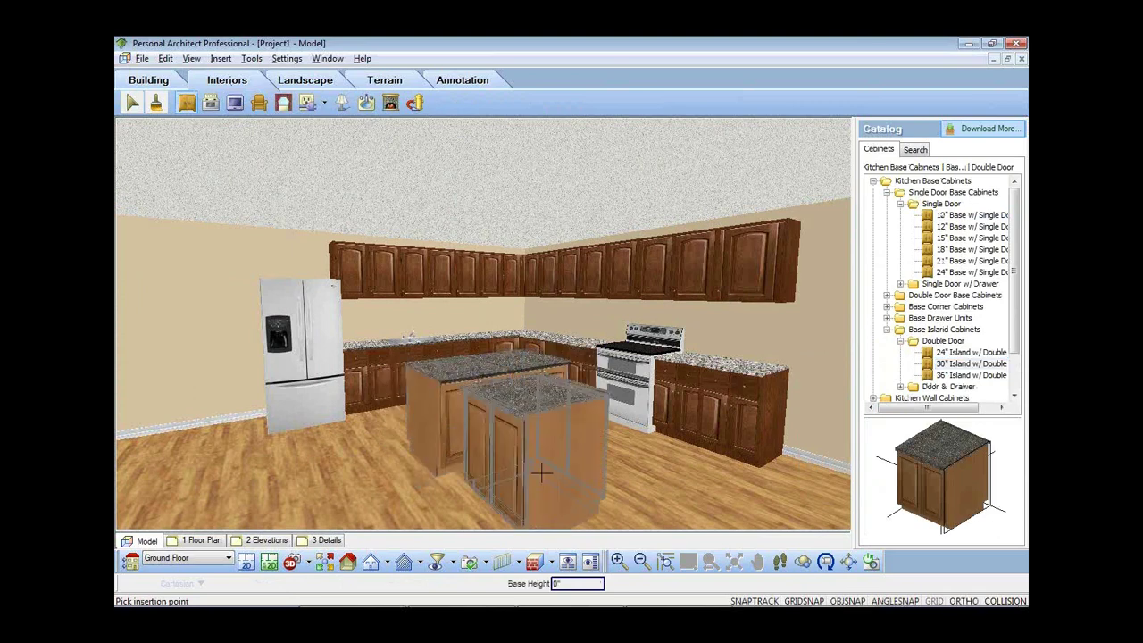
key(Escape)
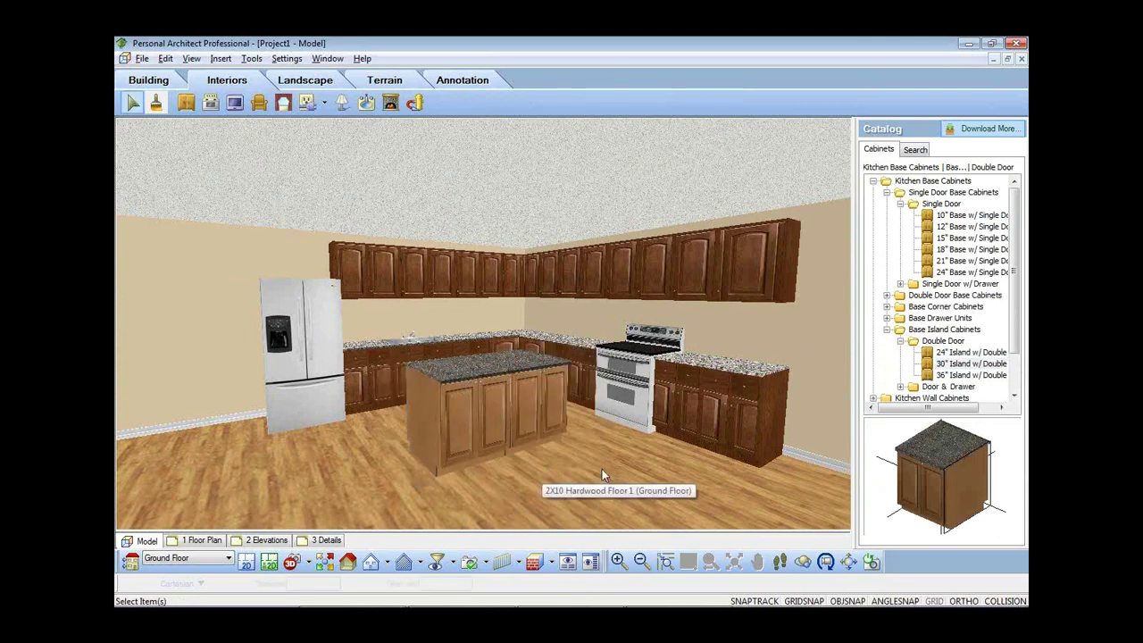
- Change the upper cabinets along the stove wall to glass-paned doors
click(719, 279)
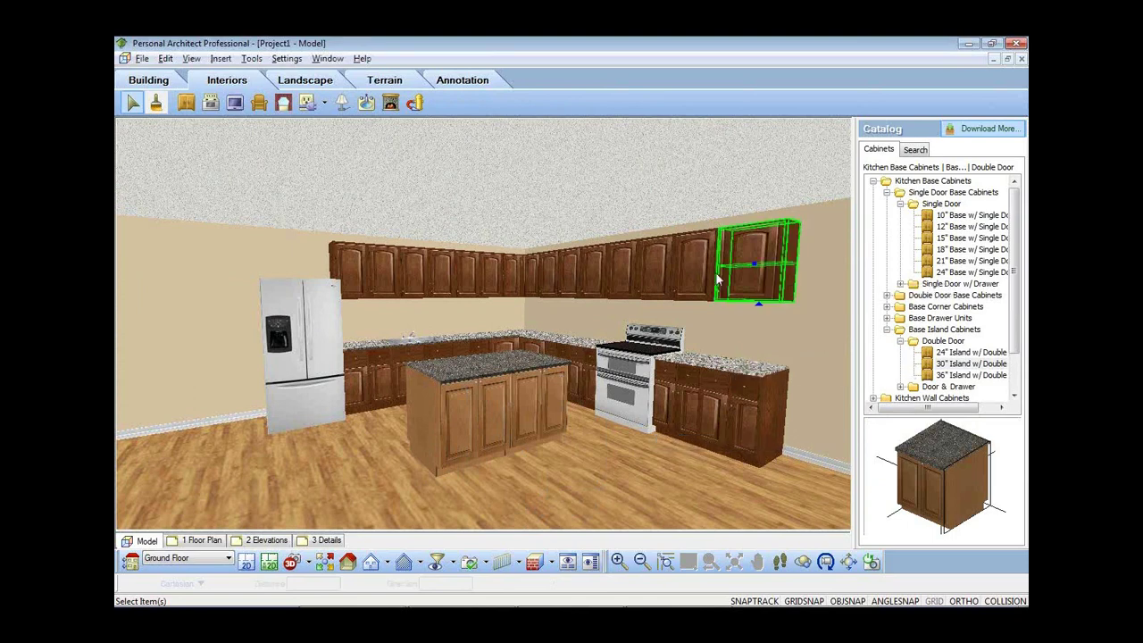
shift+click(661, 268)
shift+click(617, 271)
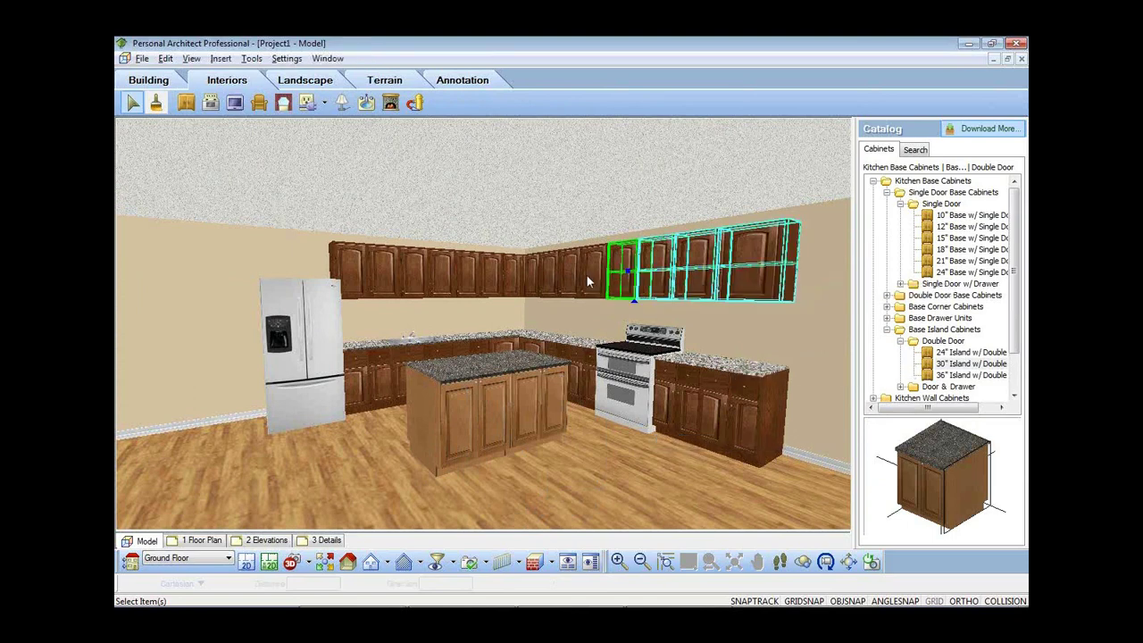
shift+click(586, 282)
shift+click(568, 283)
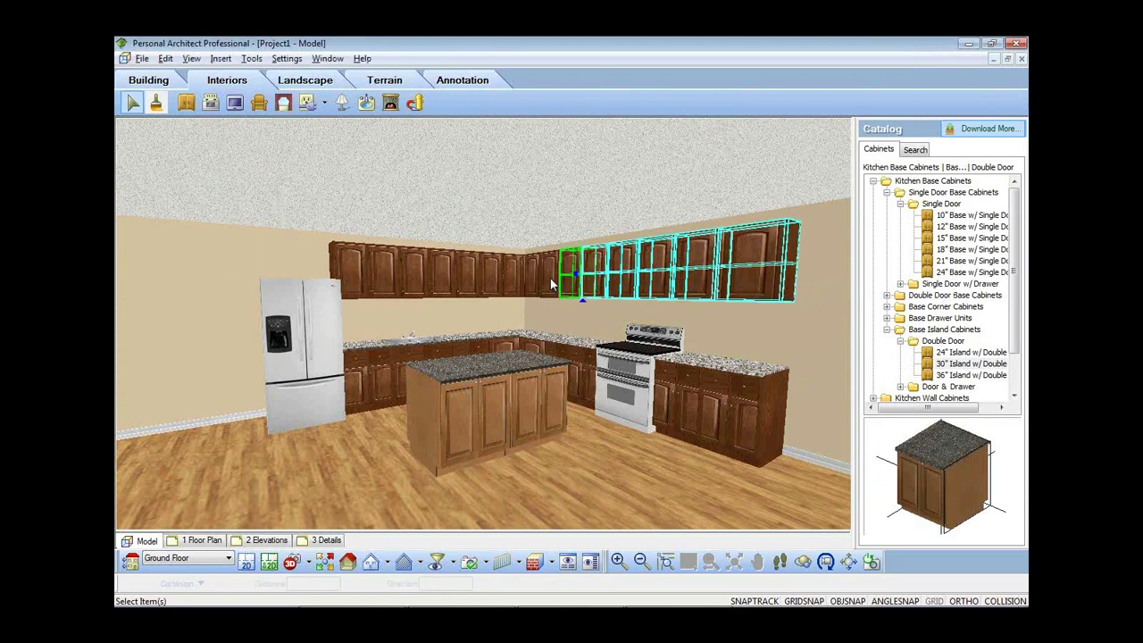
double_click(551, 281)
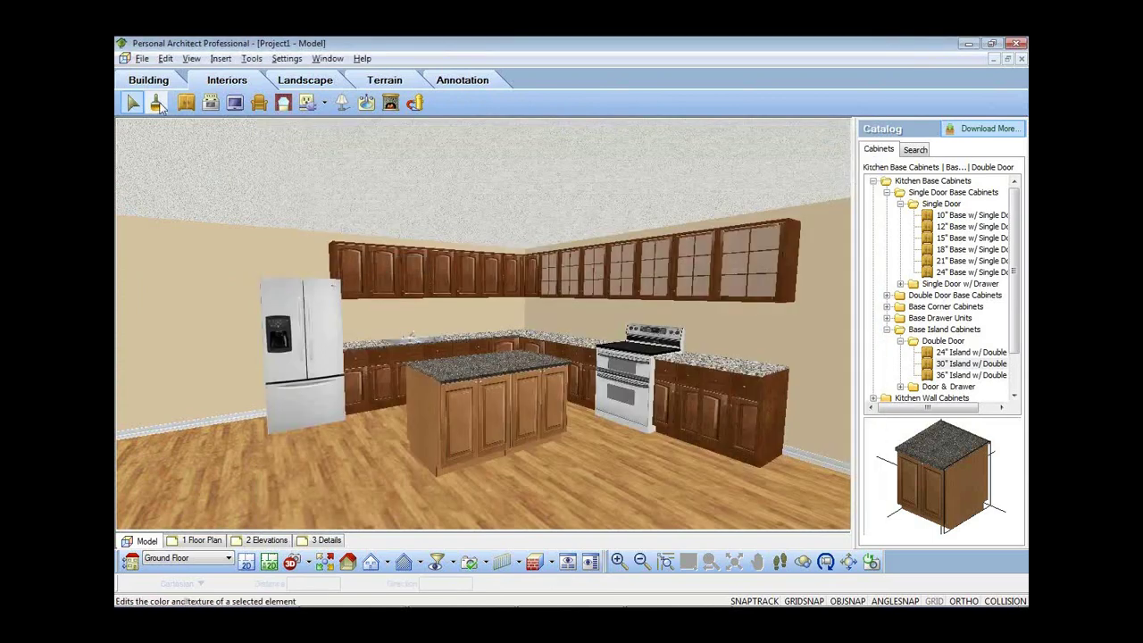
- Apply the Corinth- Cotta Rose material from the Tile - Daltile Floor Tile group to the kitchen floor
click(157, 104)
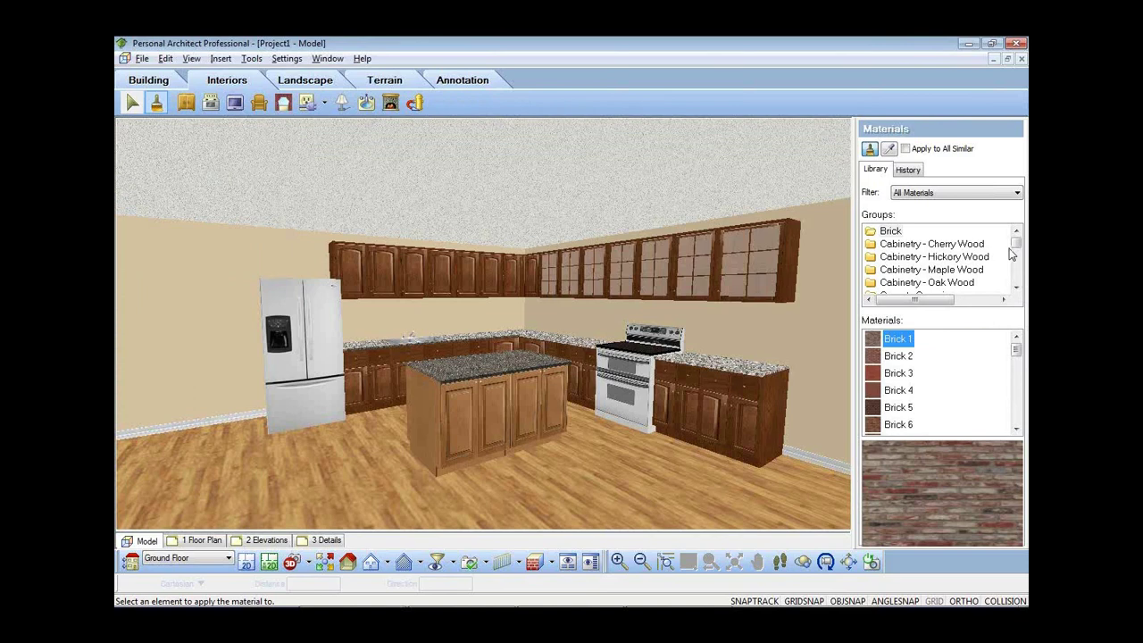
drag(1015, 245, 1018, 271)
click(943, 249)
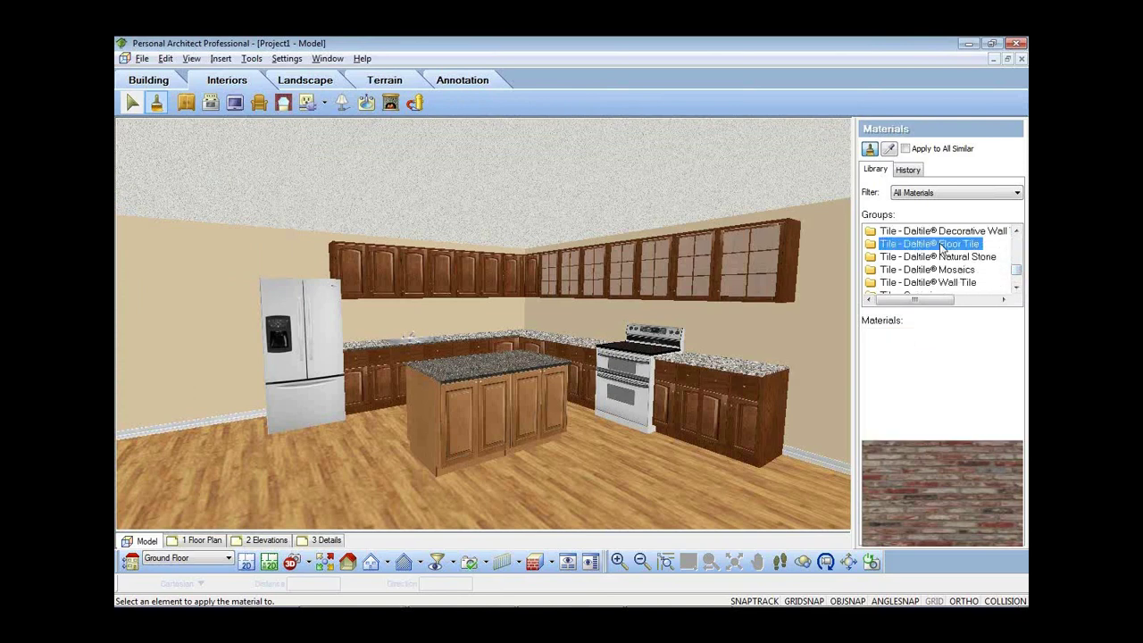
click(647, 462)
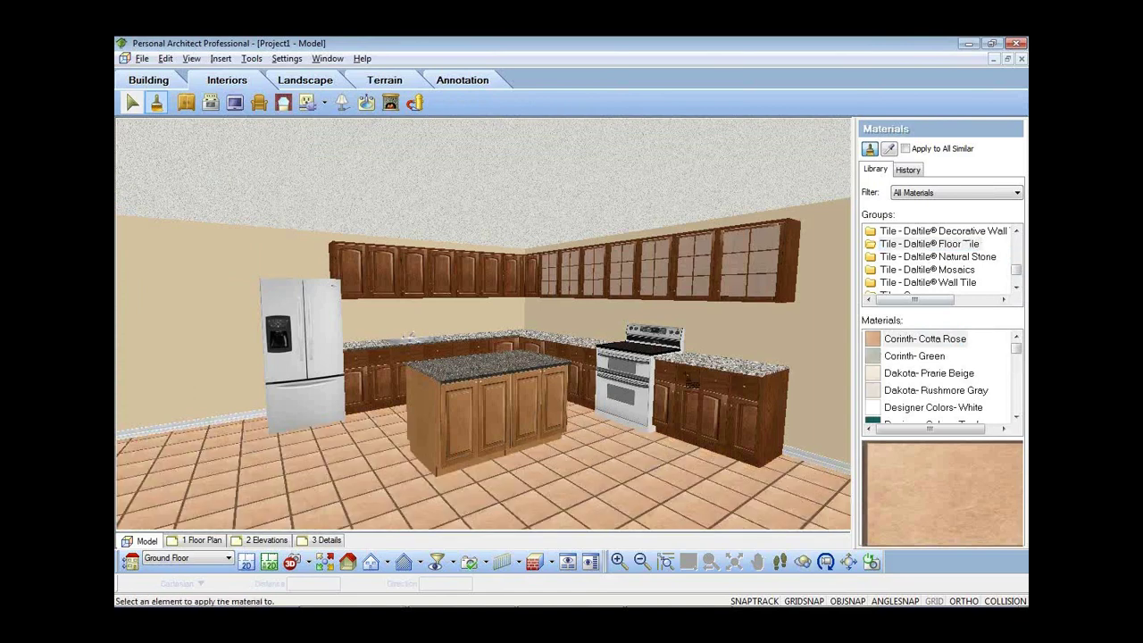
- Sample the island's dark countertop material and apply it to the countertops along both kitchen walls
click(889, 148)
click(532, 375)
click(870, 150)
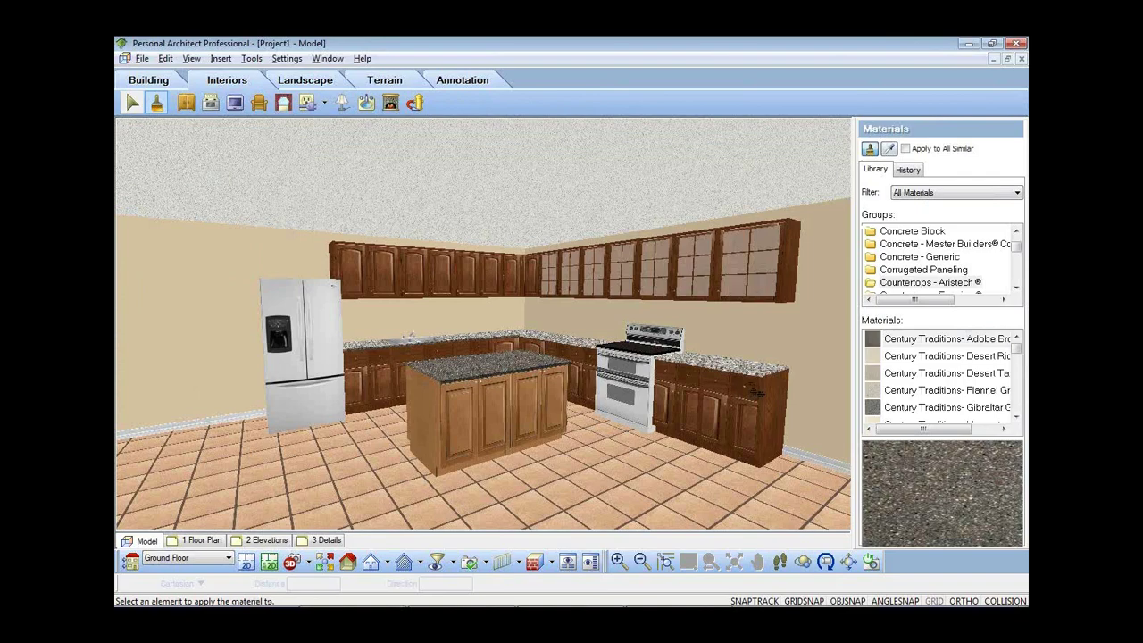
scroll(757, 392, up, 2)
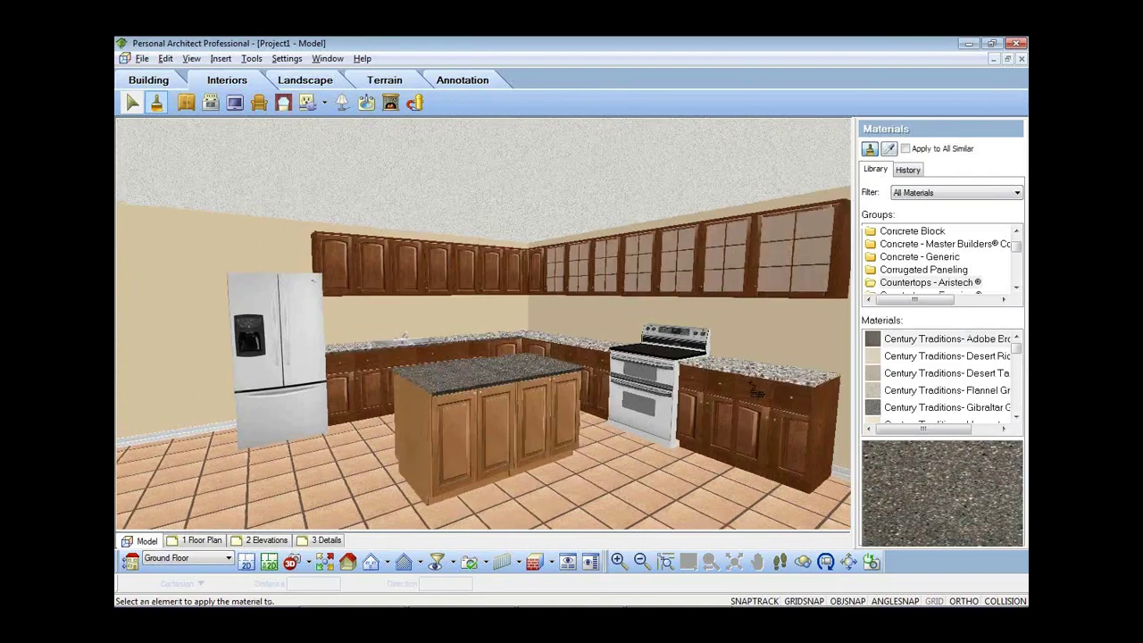
scroll(650, 364, up, 2)
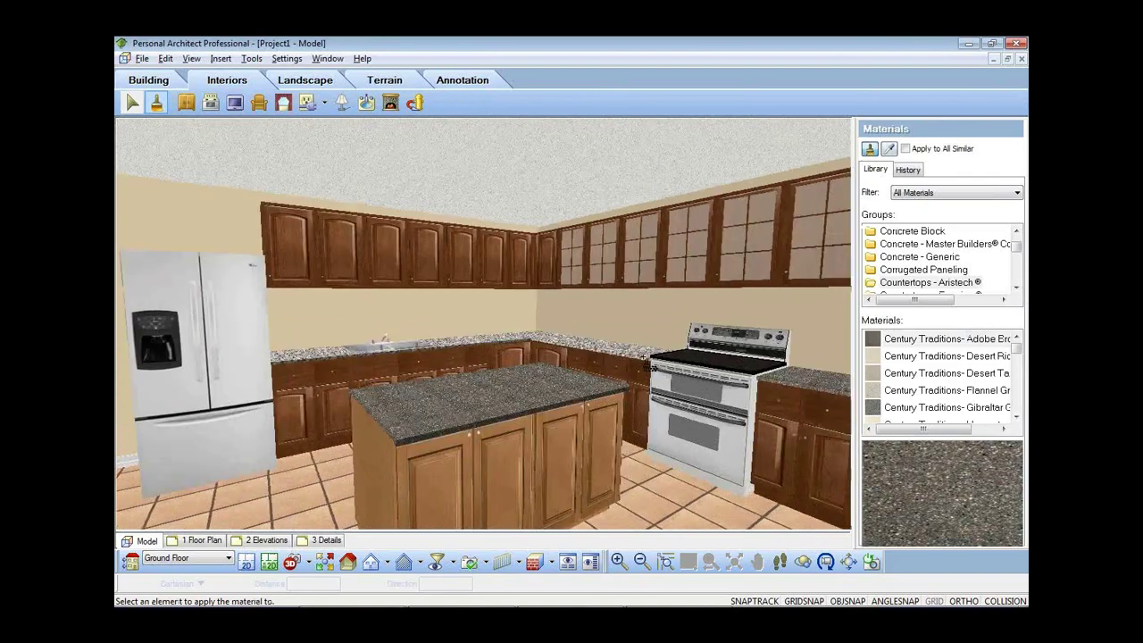
scroll(649, 364, up, 2)
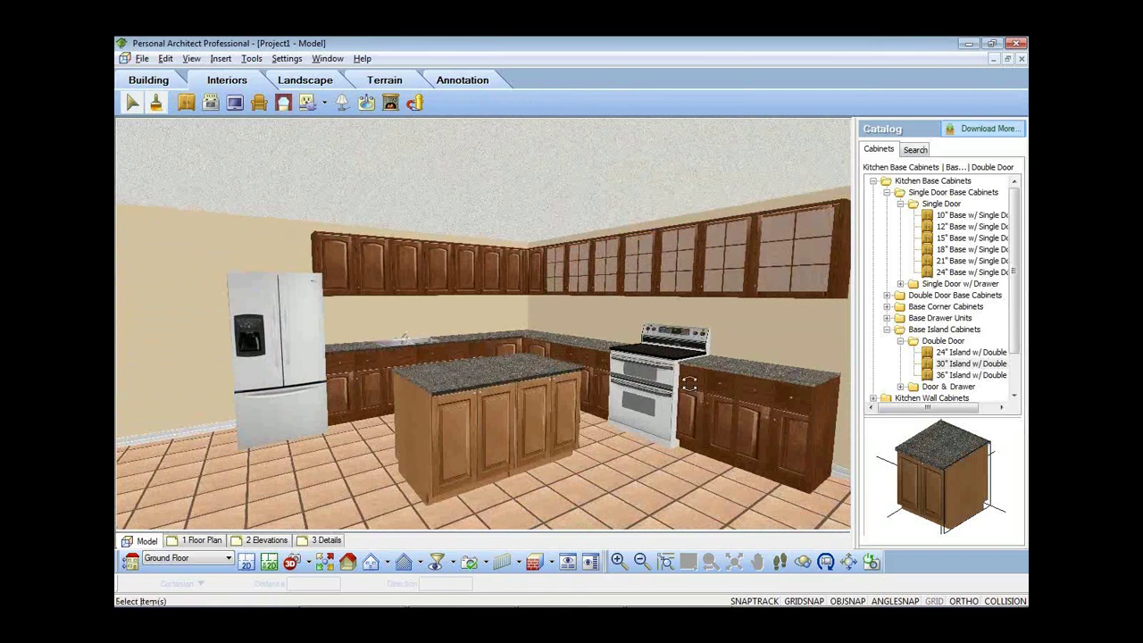
- Review the leaf, handle and shelf settings of a glass-doored upper cabinet on the stove wall
double_click(721, 284)
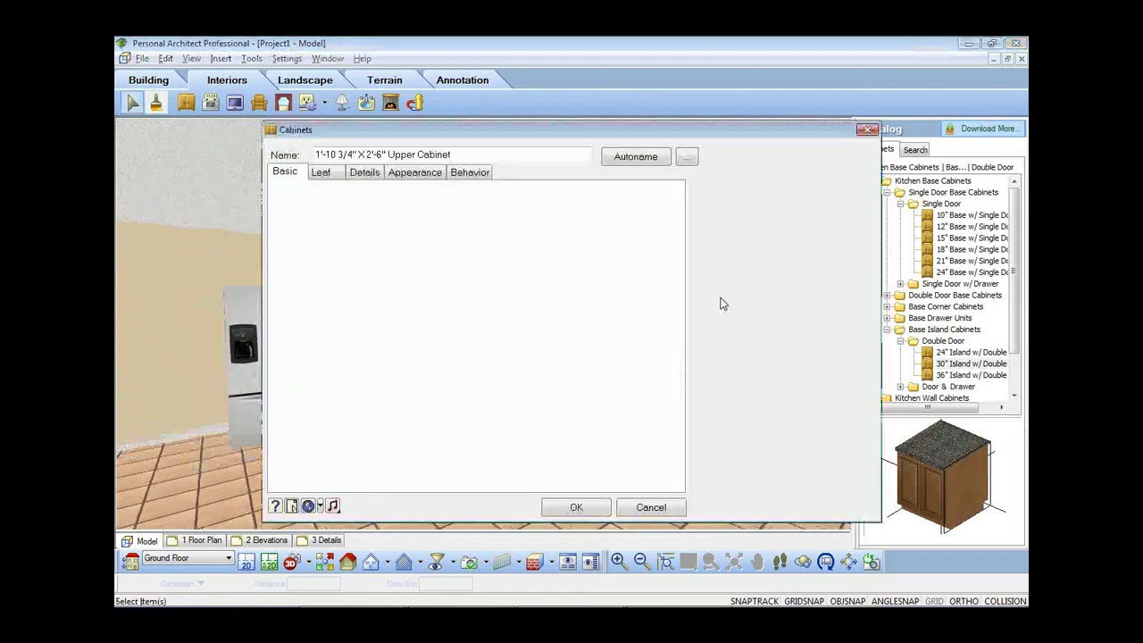
click(323, 174)
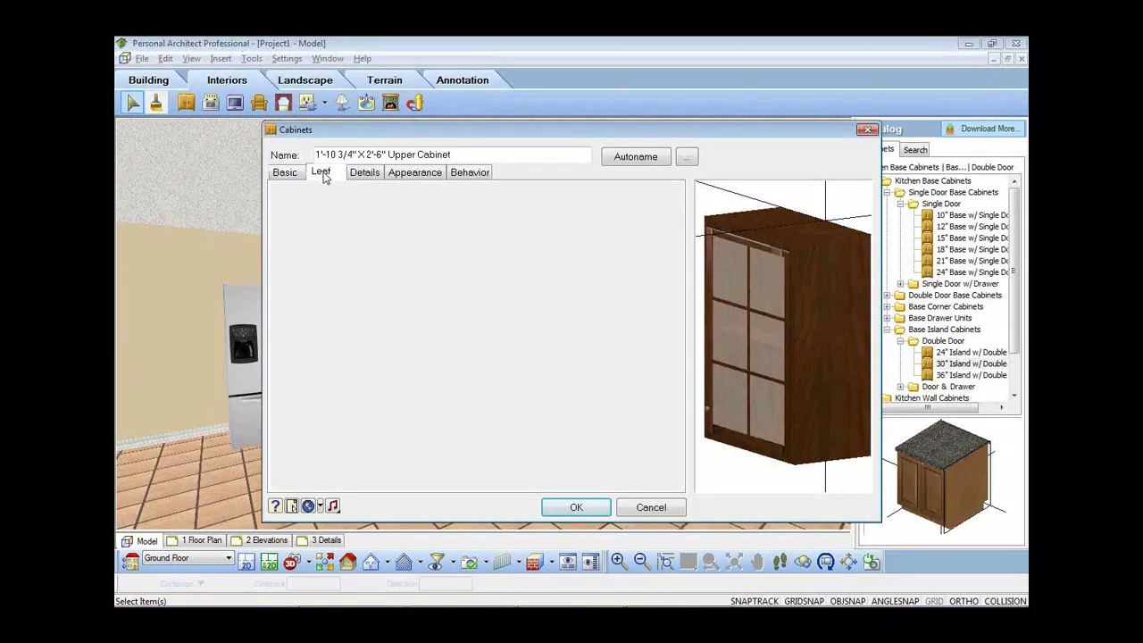
click(365, 173)
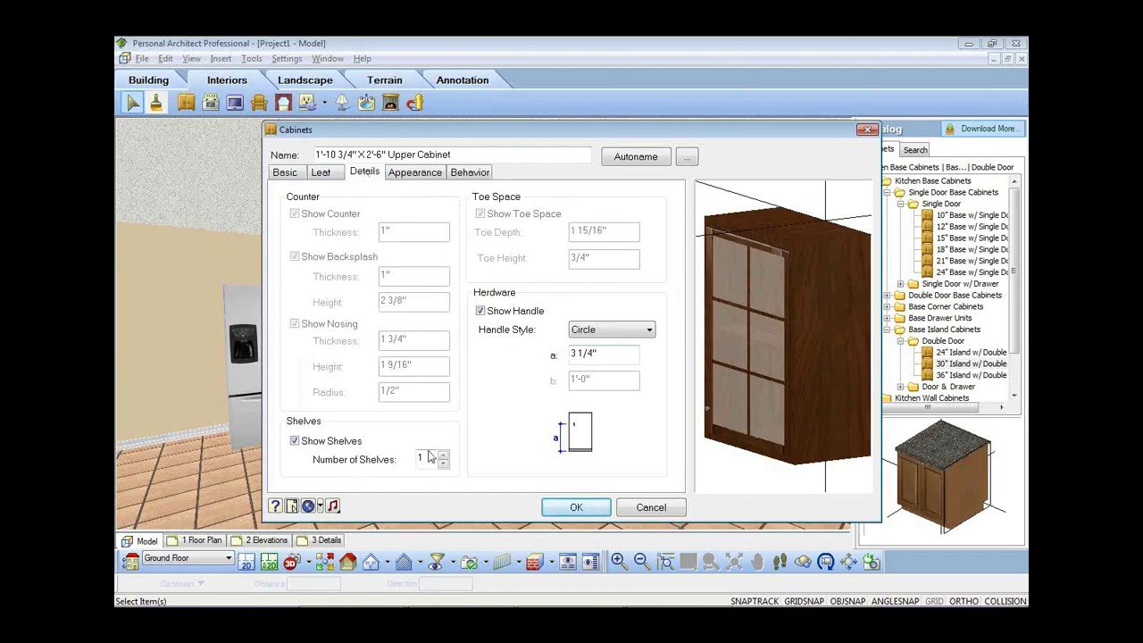
click(576, 507)
- Insert Island Light 2 from the Island Lighting group on the ceiling above the kitchen island
click(342, 102)
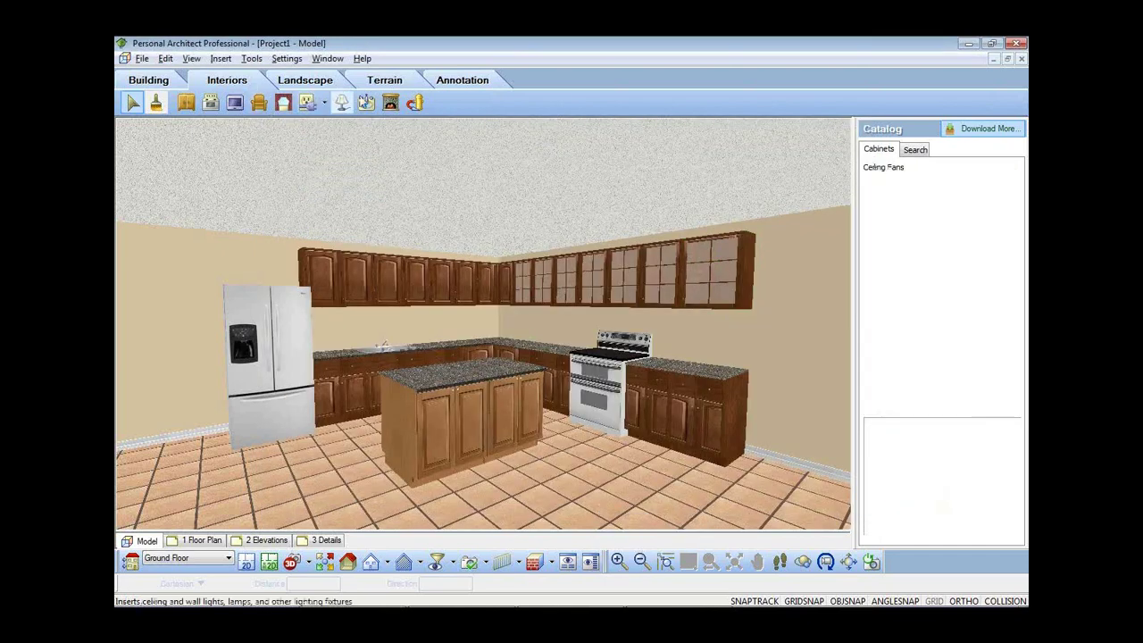
click(920, 308)
click(874, 272)
click(909, 296)
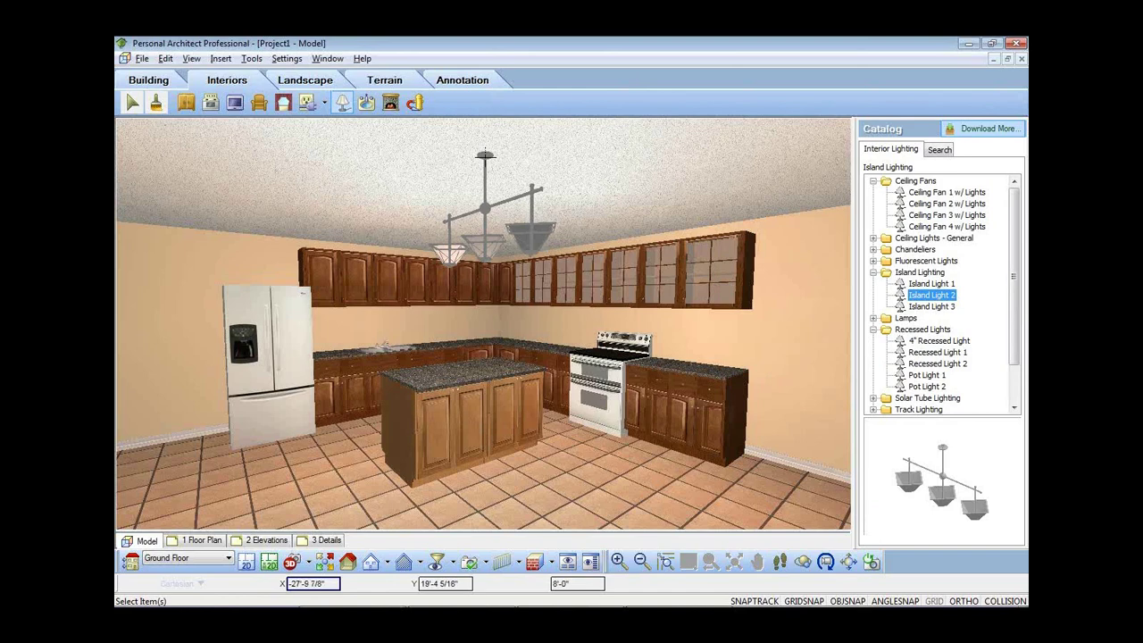
click(485, 214)
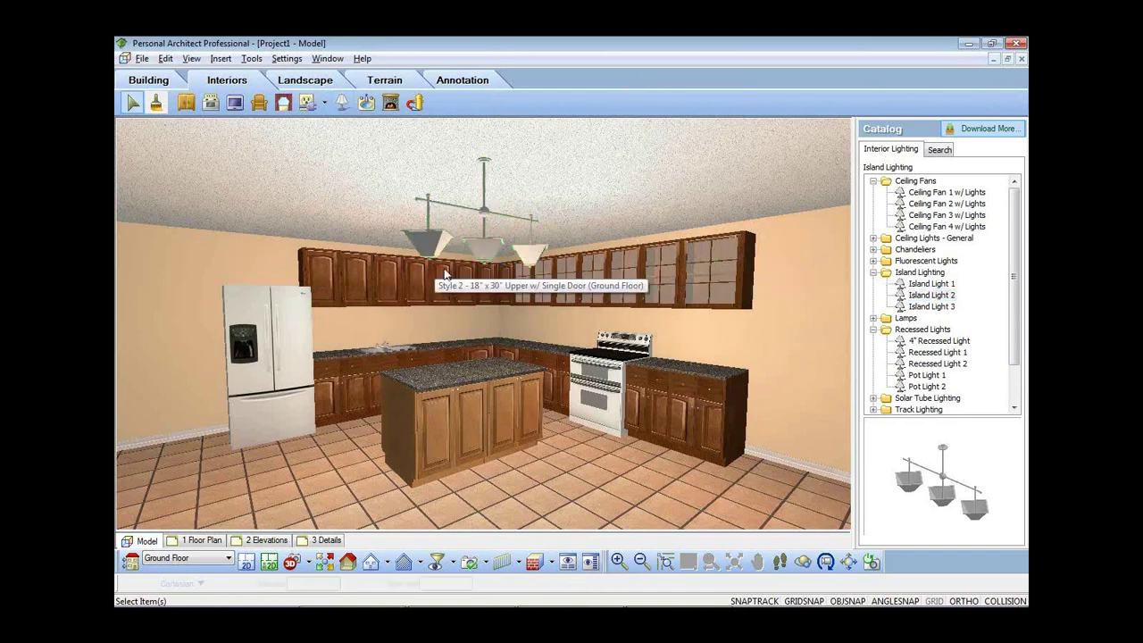
- Open the 3D RealView renderer and set its quality to Level 3 - Medium (moderate) with a lower image brightness
click(191, 58)
click(224, 300)
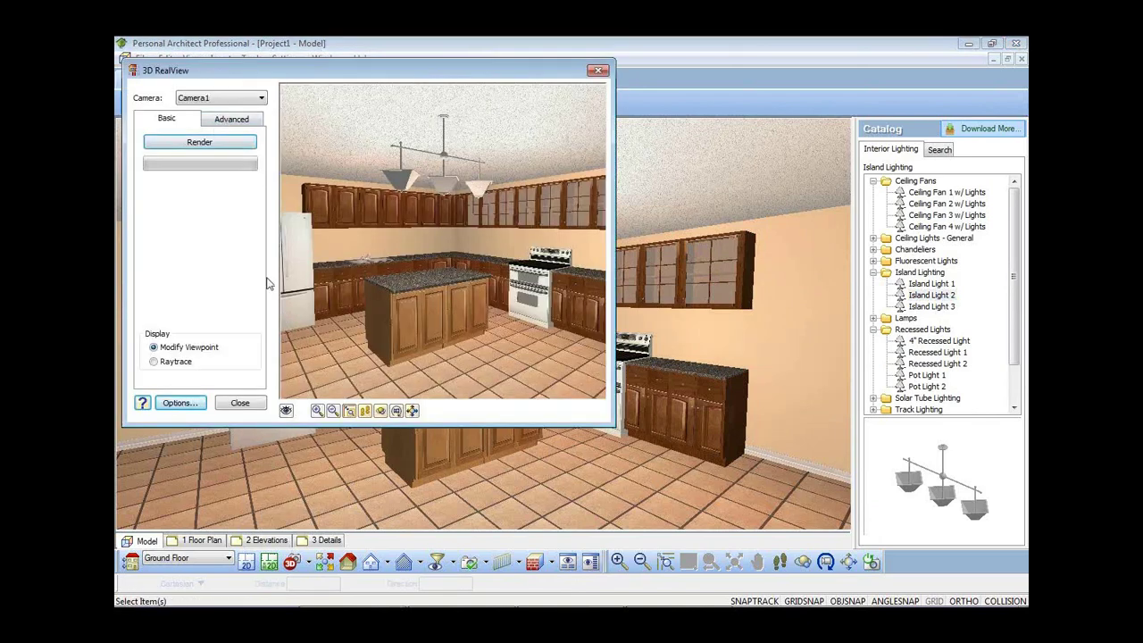
click(191, 409)
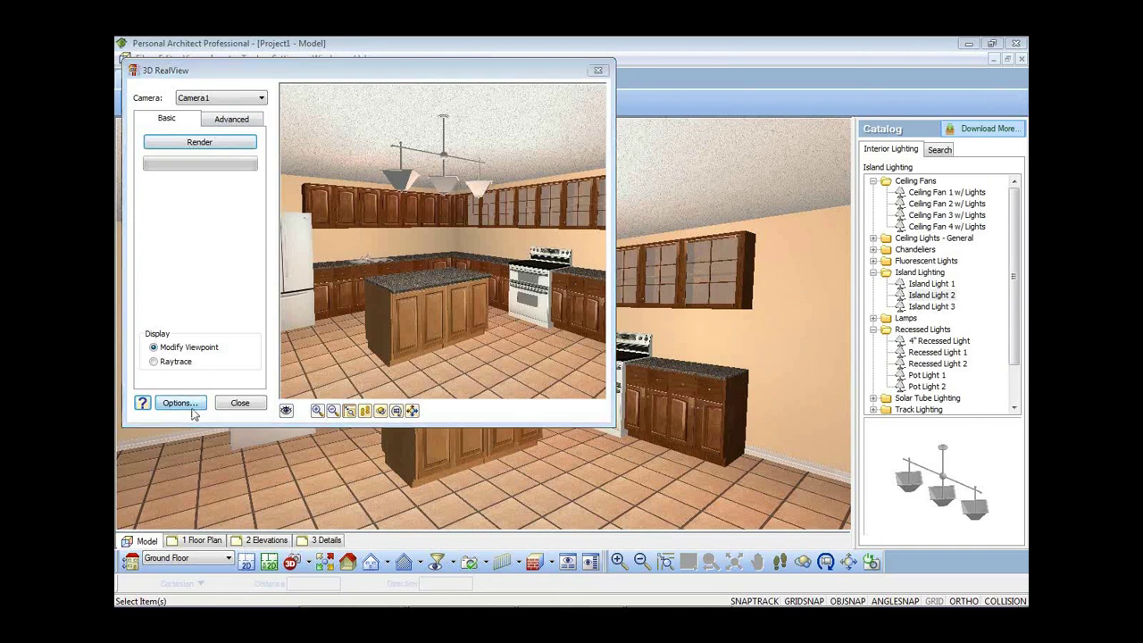
click(175, 96)
click(441, 119)
click(402, 152)
click(388, 166)
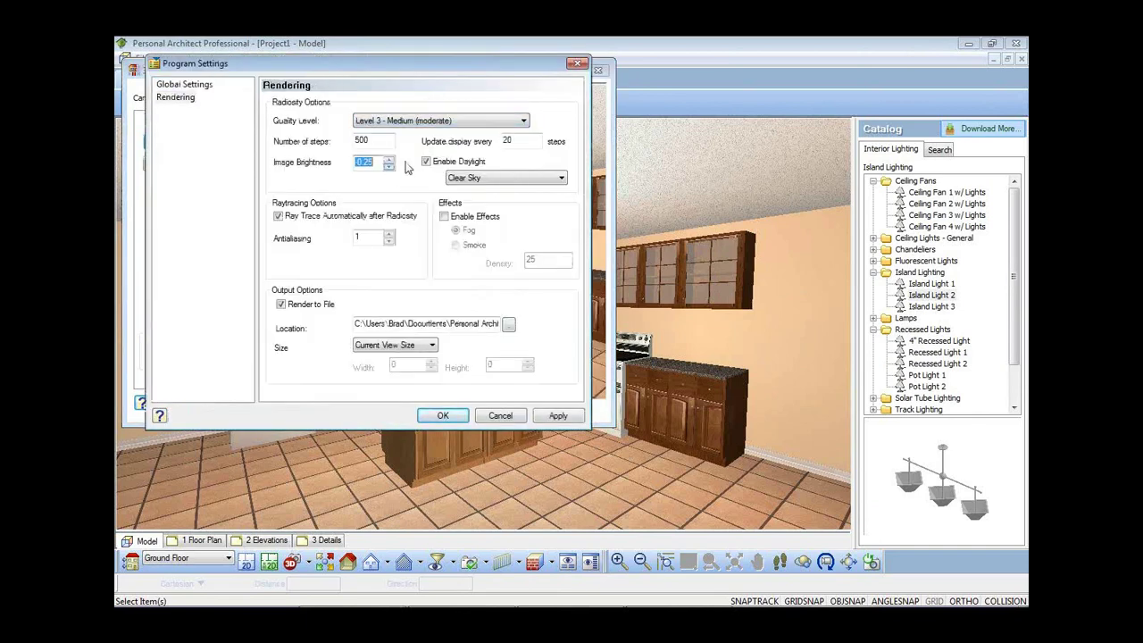
- Disable daylight and raise the antialiasing by two levels in the rendering options
click(425, 161)
click(388, 233)
click(388, 233)
click(443, 415)
- Run the radiosity calculation for the kitchen, stop it early for the automatic raytrace, and close the renderer
click(232, 118)
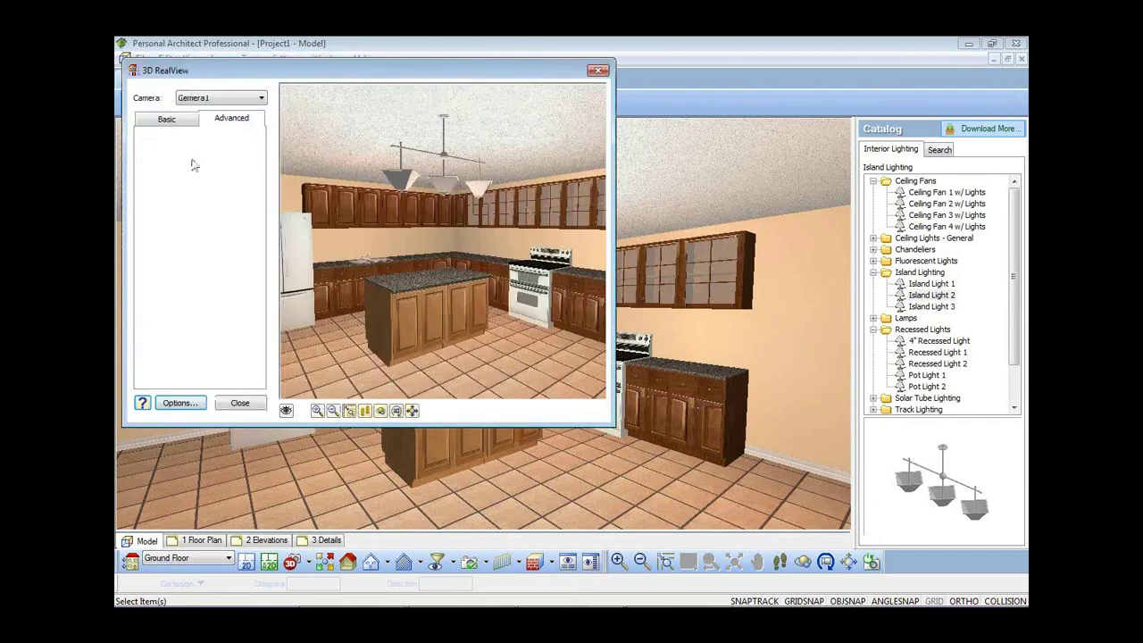
click(198, 157)
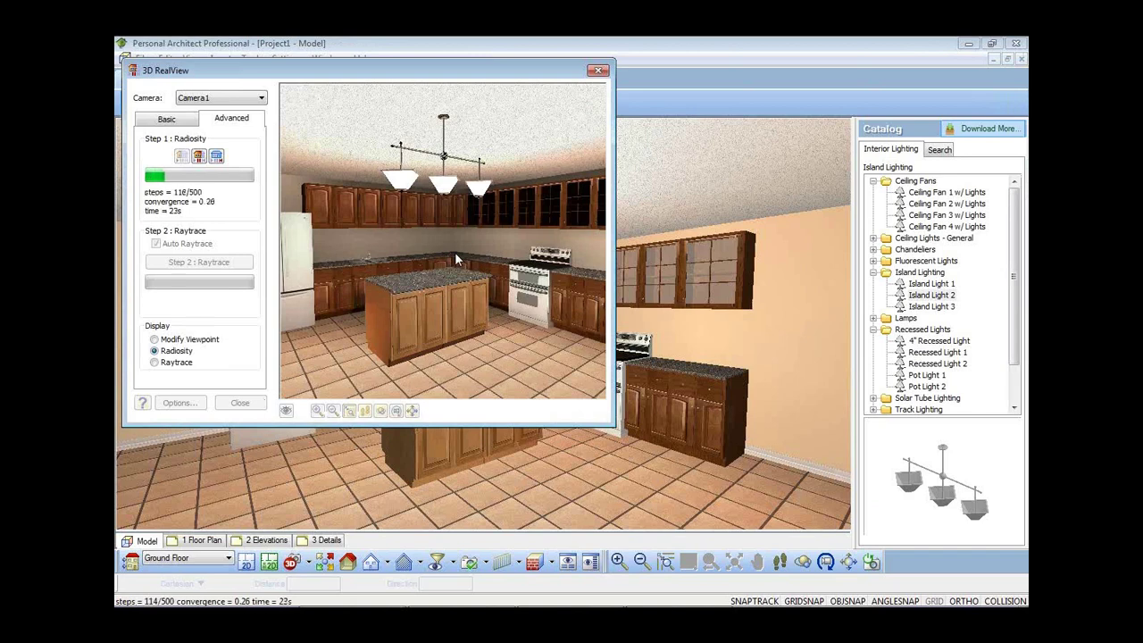
click(556, 360)
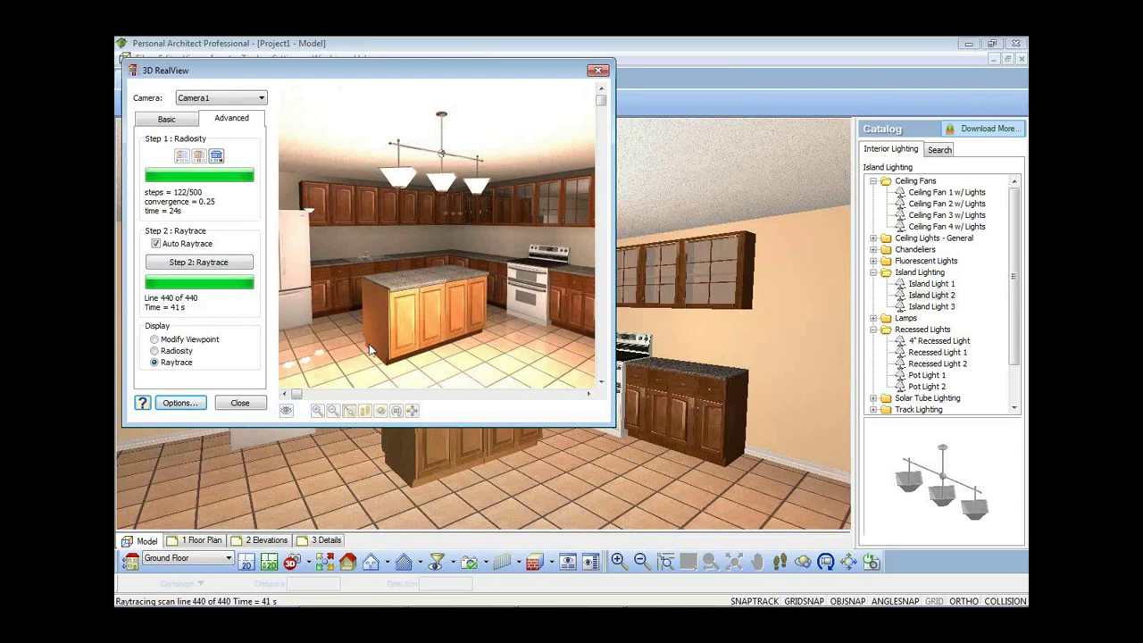
click(240, 403)
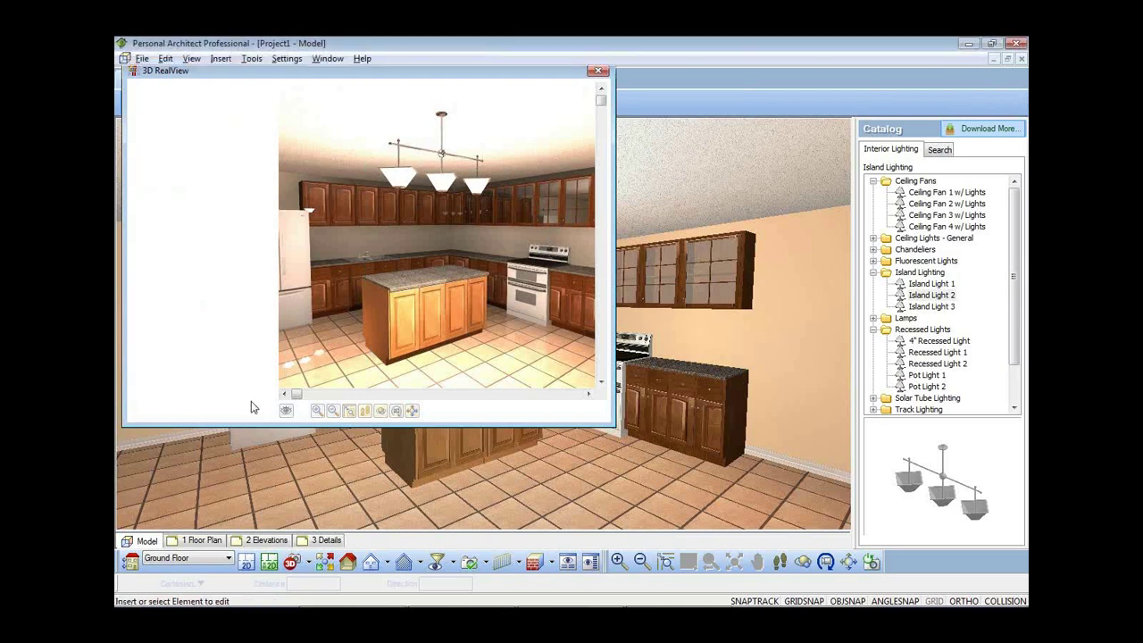
- Return to the 3D overview and insert an 8/12 Slope Hip Roof - Clay Tiles by perimeter over the whole house
right_click(282, 500)
click(322, 527)
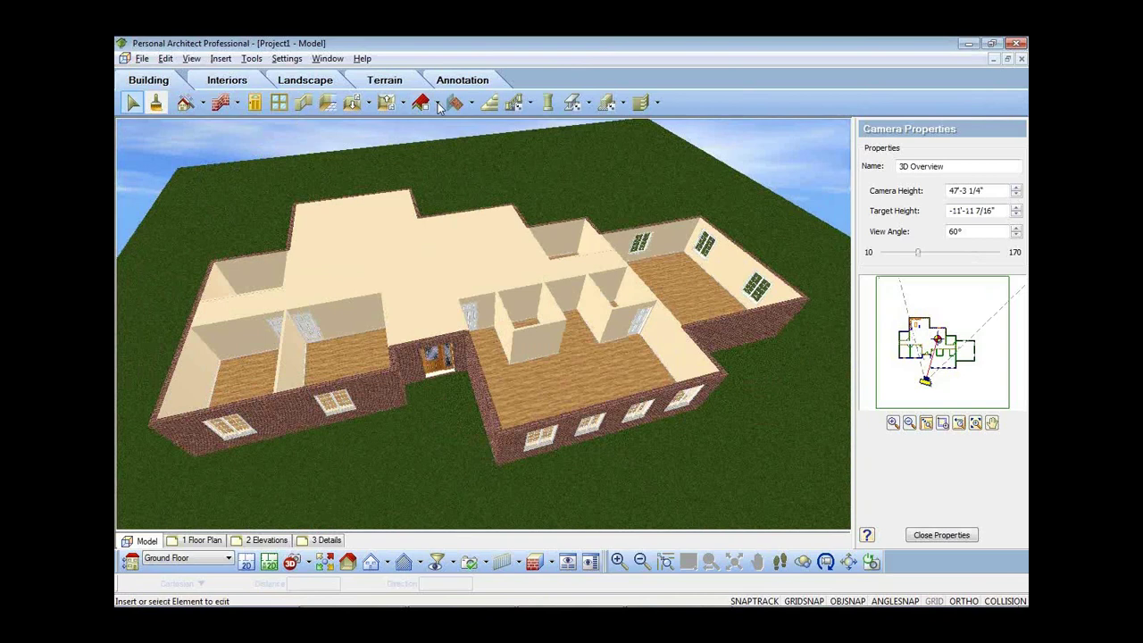
click(437, 103)
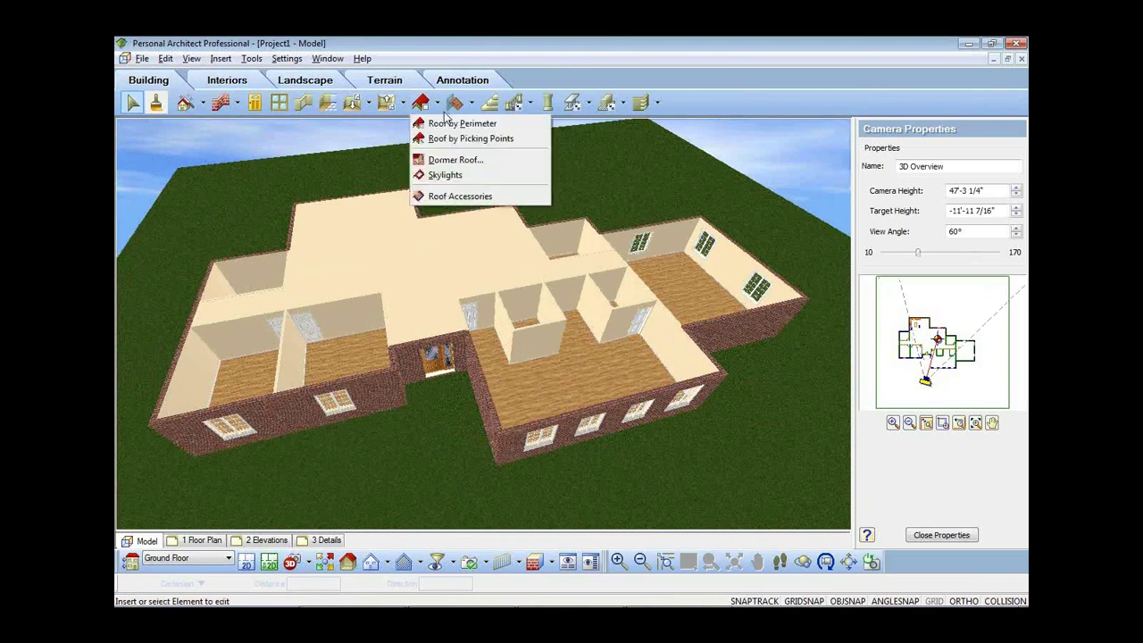
click(491, 123)
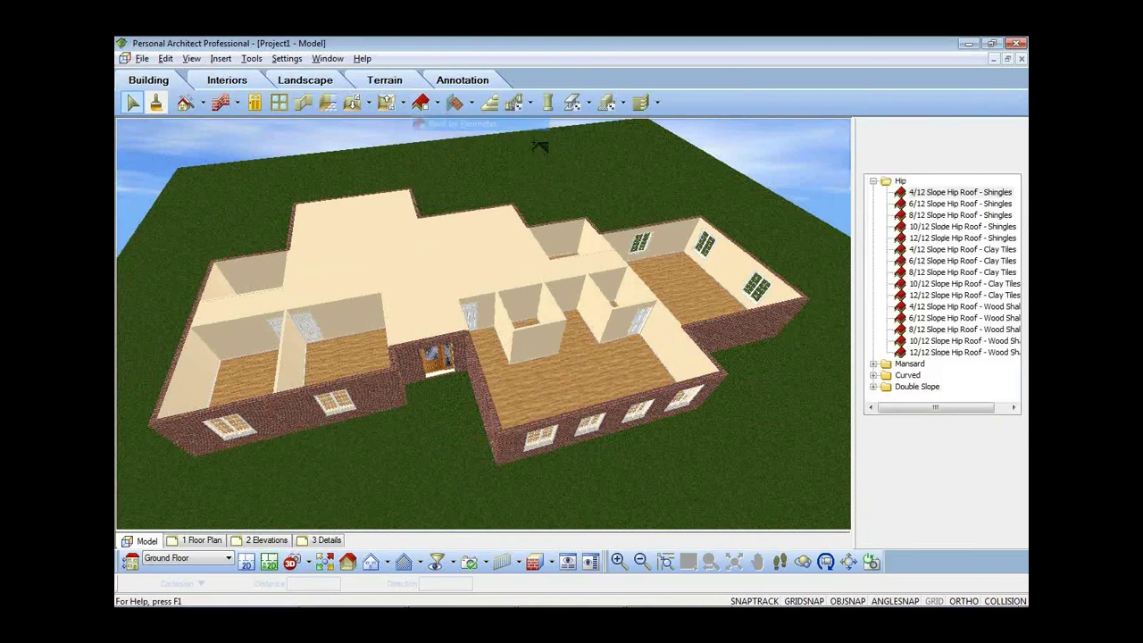
click(962, 272)
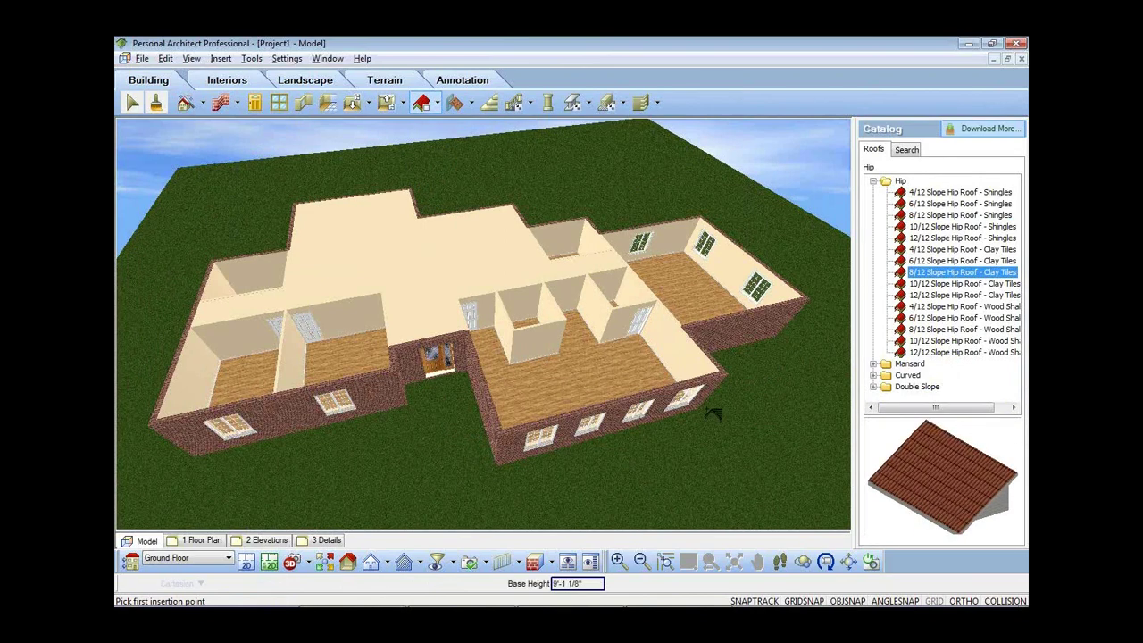
click(562, 391)
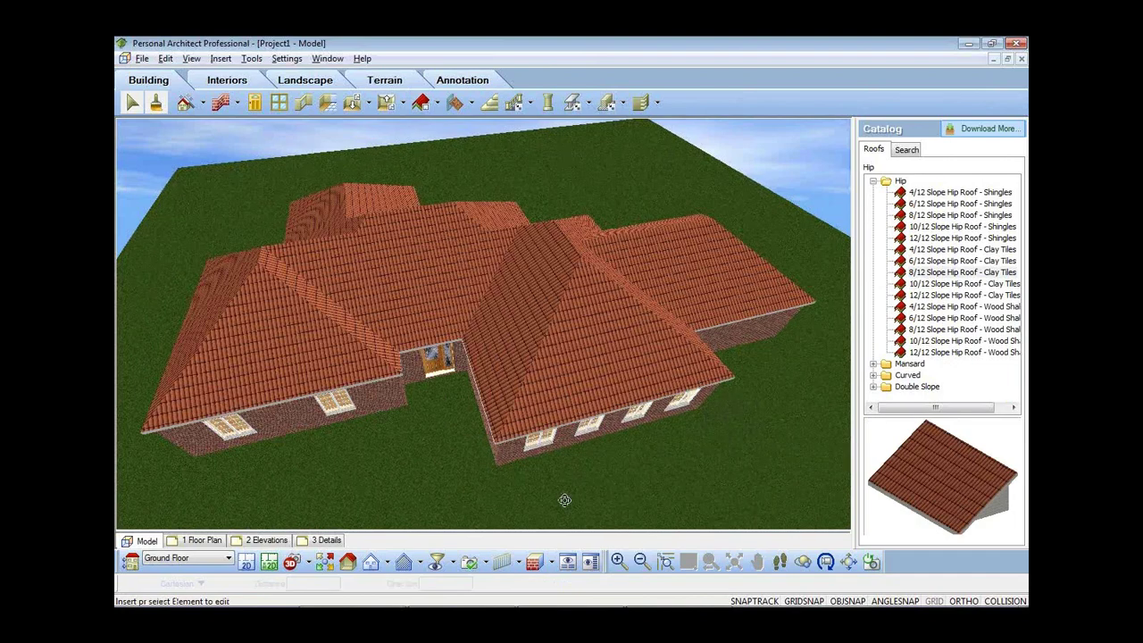
- Change the roof sections on the front edges of both front wings to the Gable shape
middle_drag(564, 500, 544, 502)
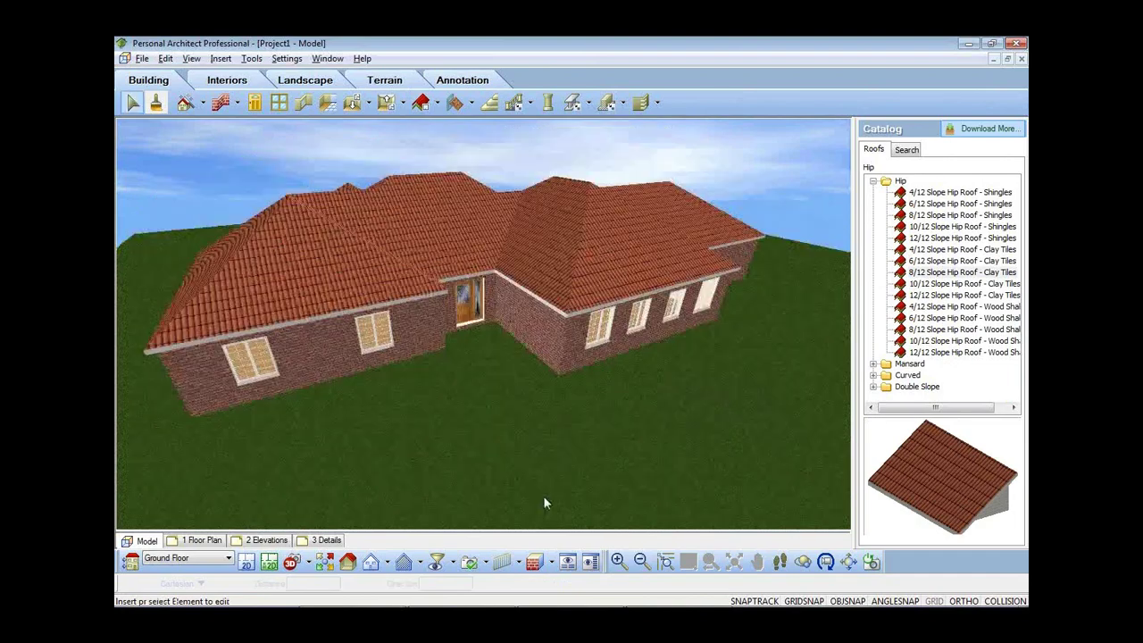
scroll(545, 503, down, 1)
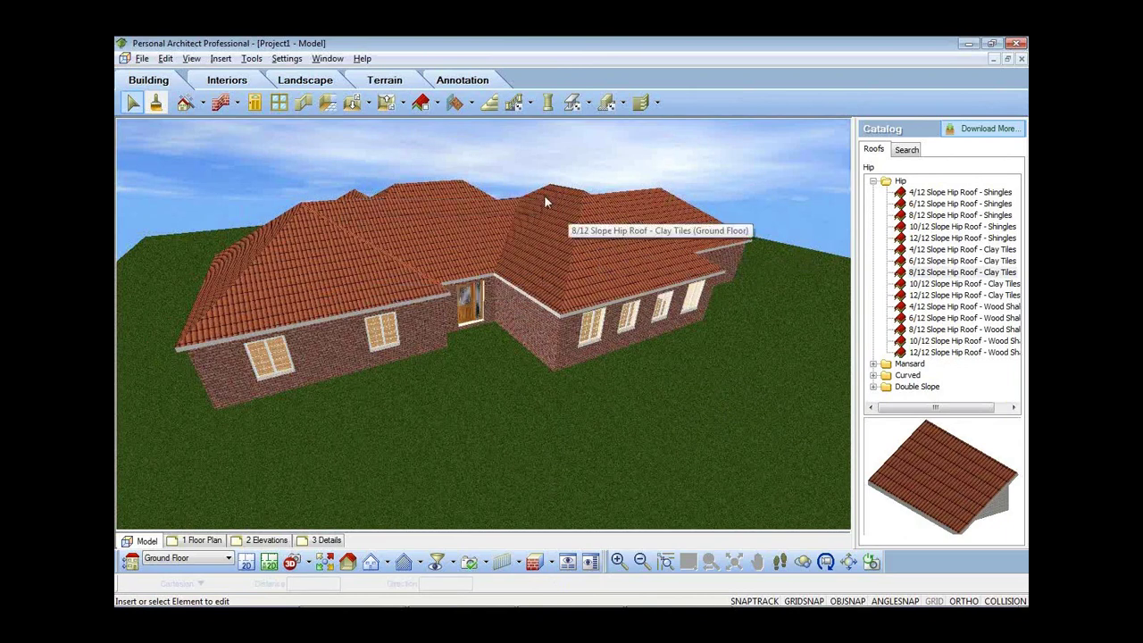
click(338, 292)
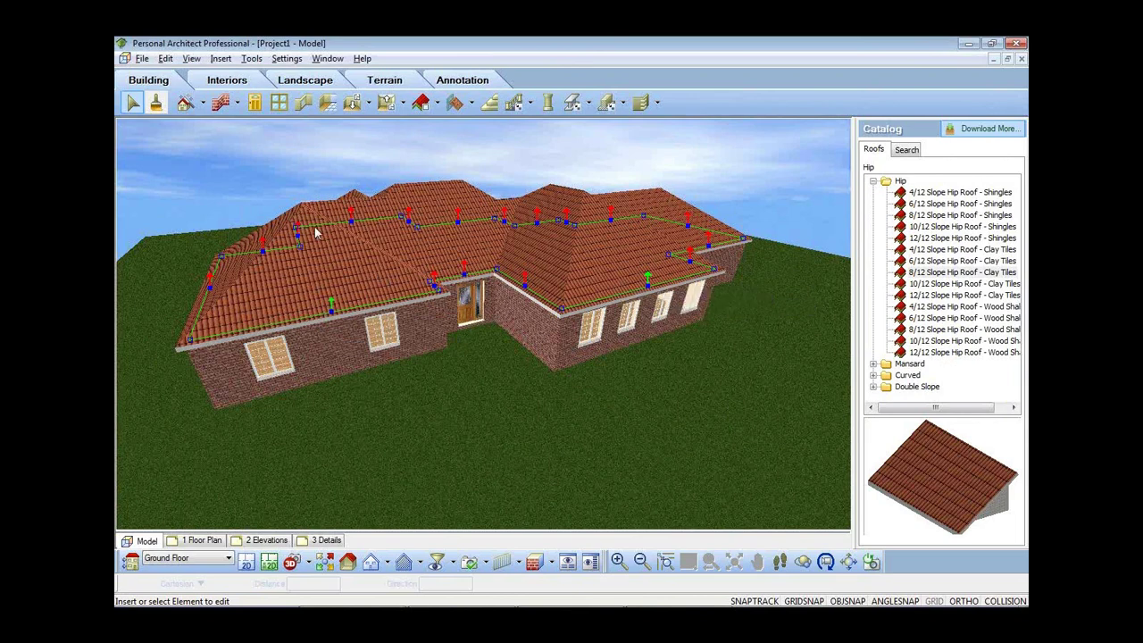
right_click(571, 204)
click(616, 235)
click(616, 235)
click(618, 243)
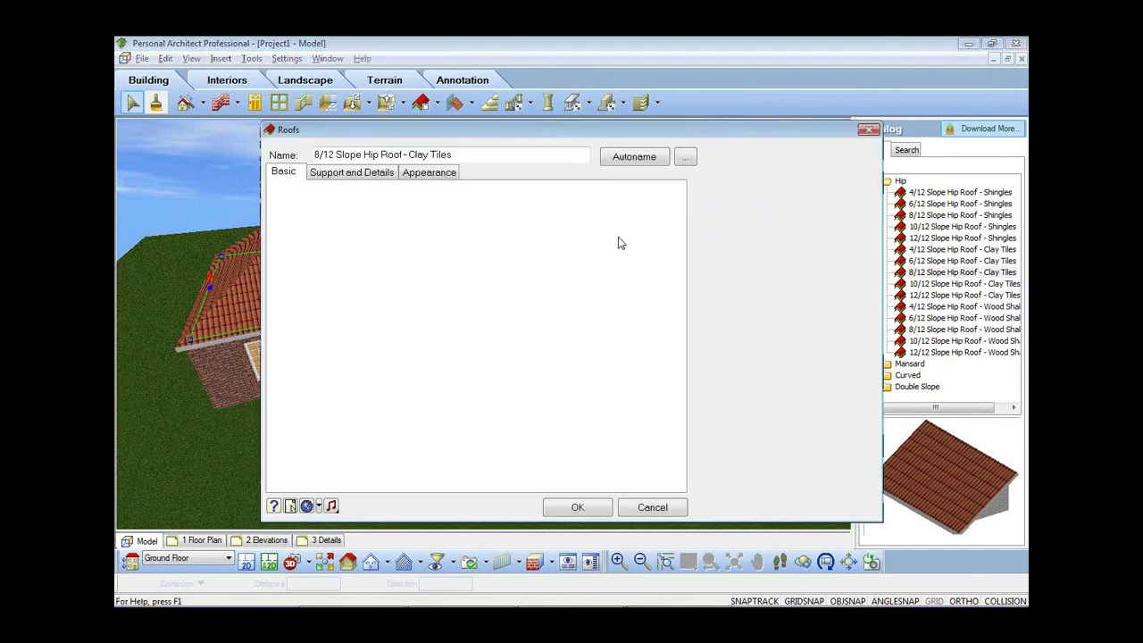
click(321, 236)
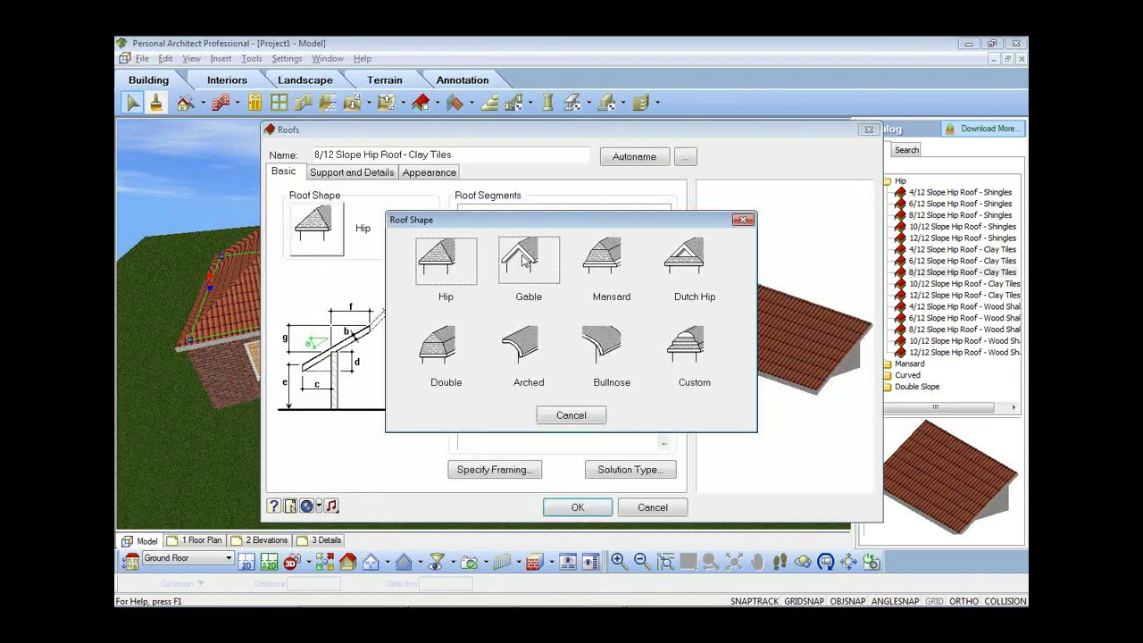
click(524, 257)
click(577, 507)
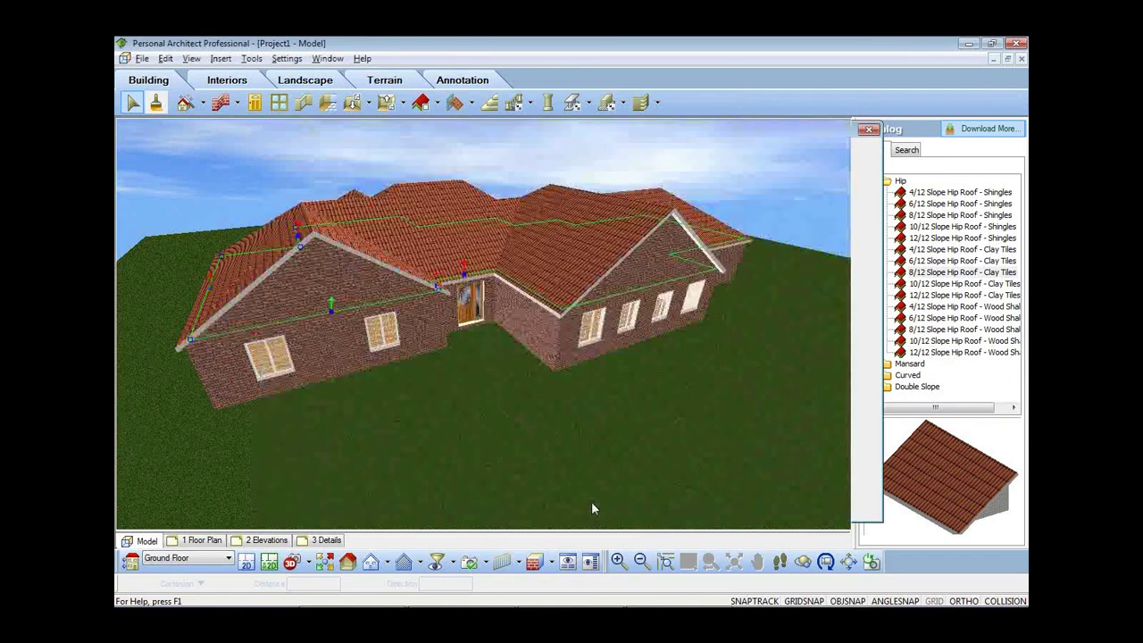
- Give the roof's gable ends Full Hip returns with a horizontal length of 2'6"
right_click(619, 383)
click(661, 121)
click(351, 171)
click(581, 367)
click(545, 418)
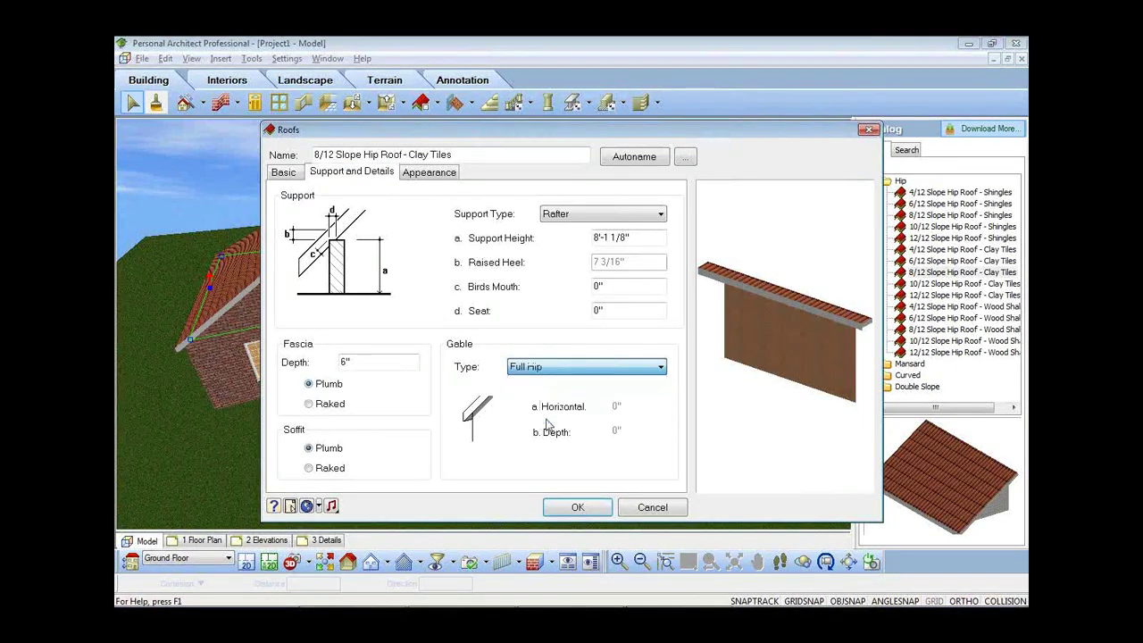
drag(632, 406, 609, 406)
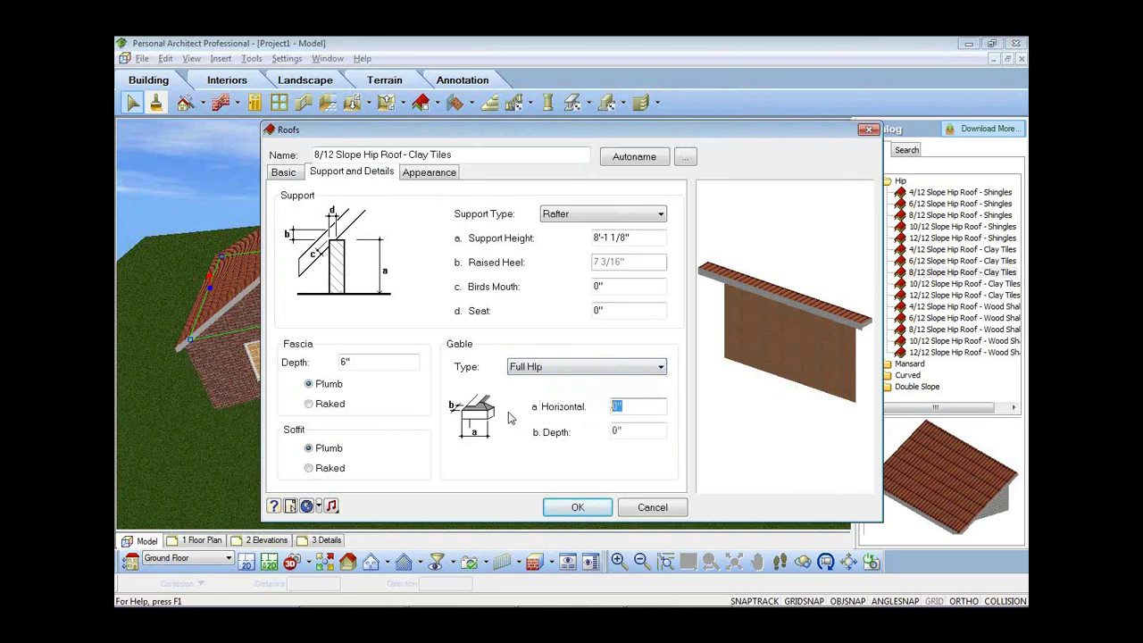
text(2'6)
key(Tab)
click(577, 508)
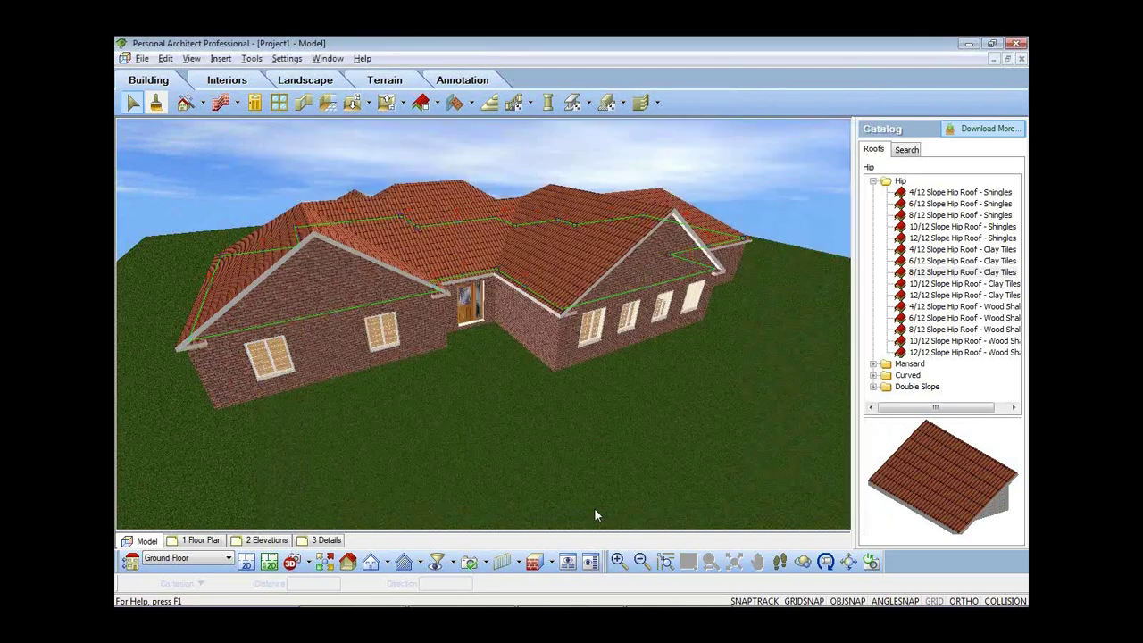
click(594, 505)
- Set the slope value to 6 and the support height to 9 for the side roof sections of the four-window front wing
click(802, 560)
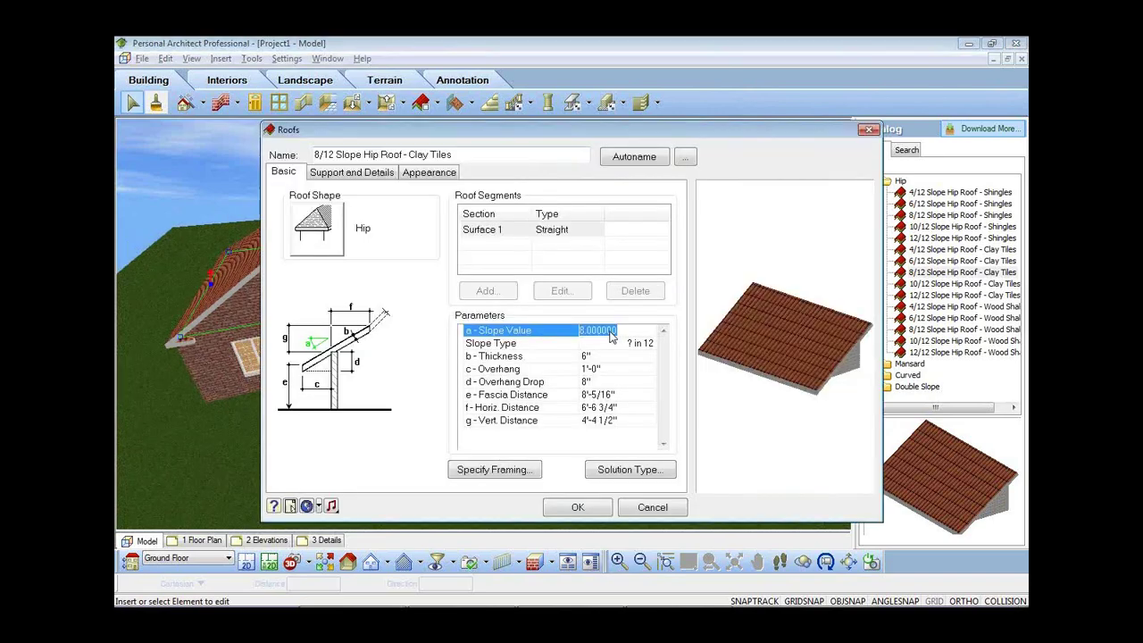
text(6)
key(Return)
click(367, 175)
double_click(646, 237)
text(9)
key(Tab)
click(577, 507)
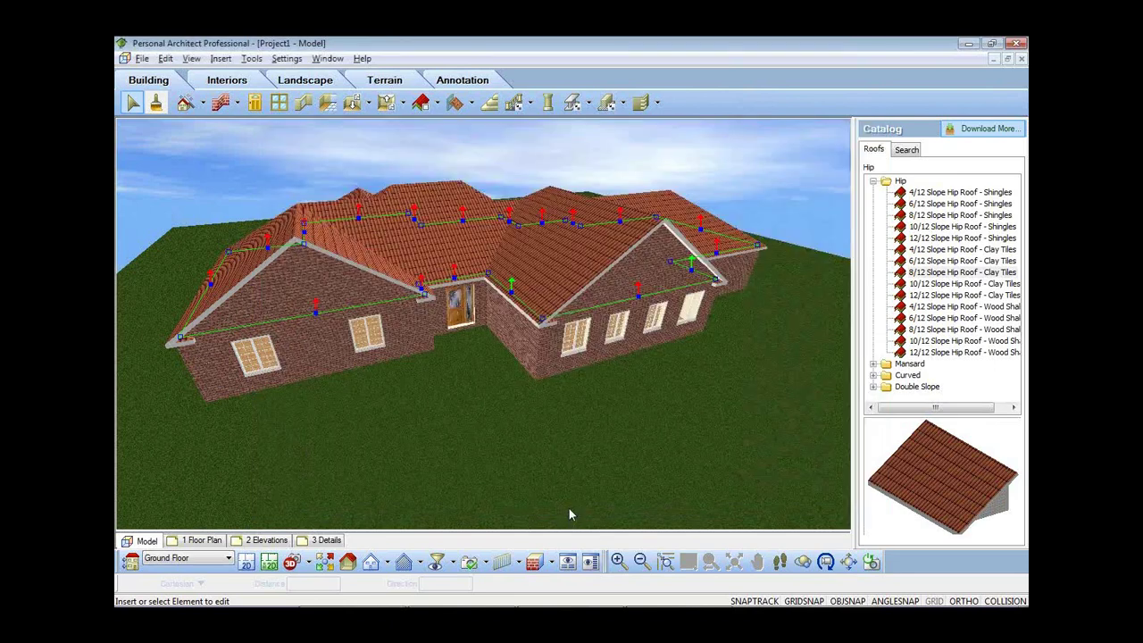
- Move the four-window front wall outward to extend the wing together with its roof
click(826, 563)
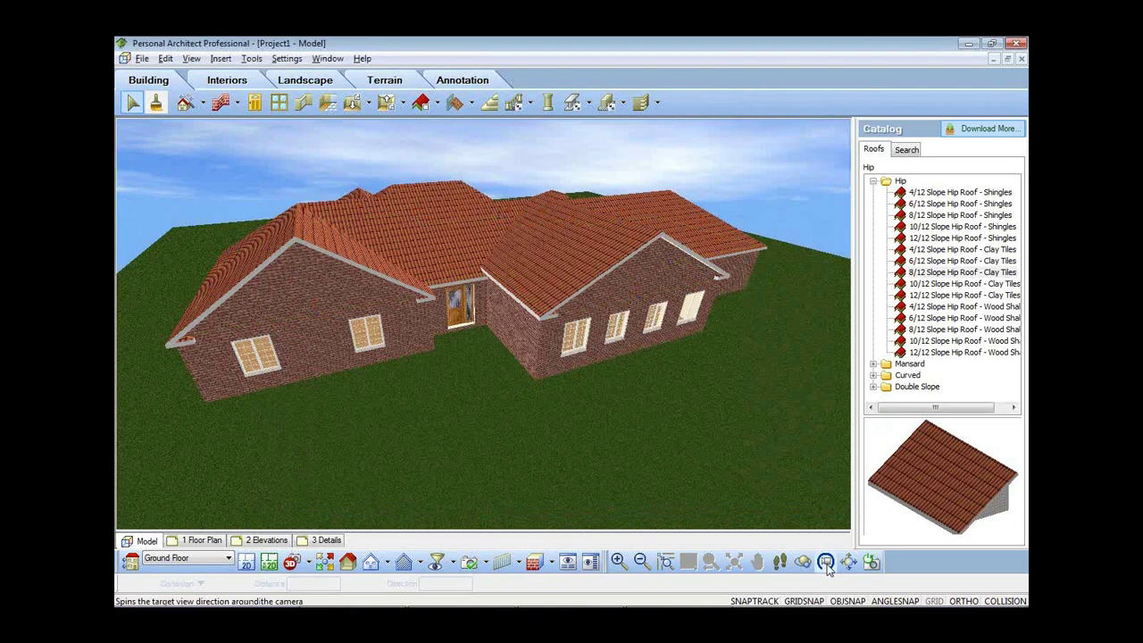
drag(604, 360, 496, 227)
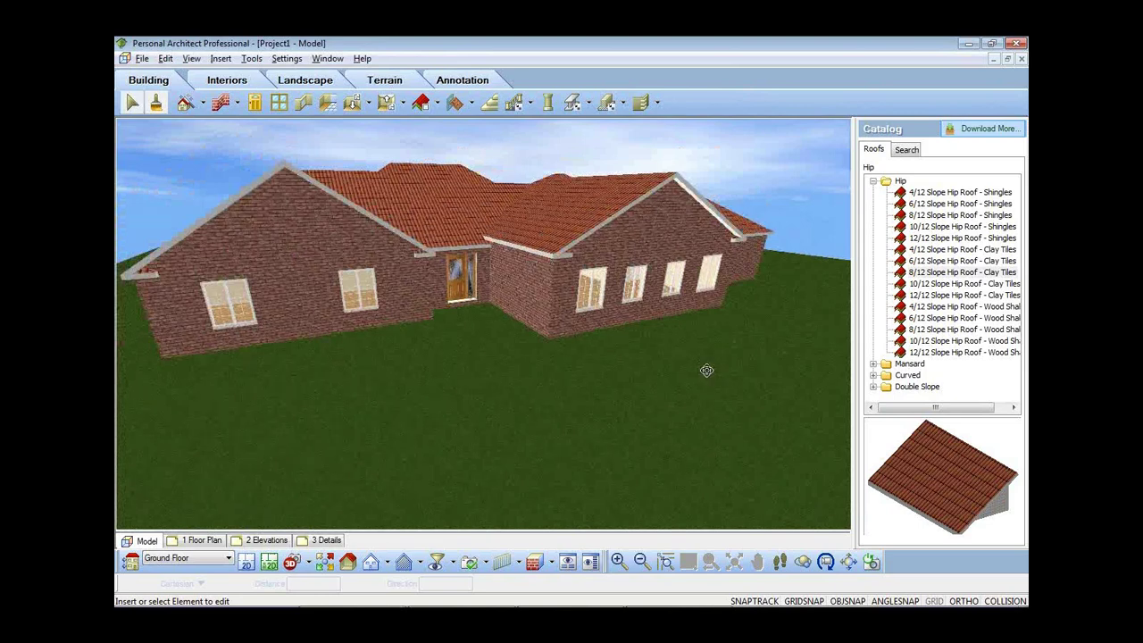
drag(707, 370, 706, 360)
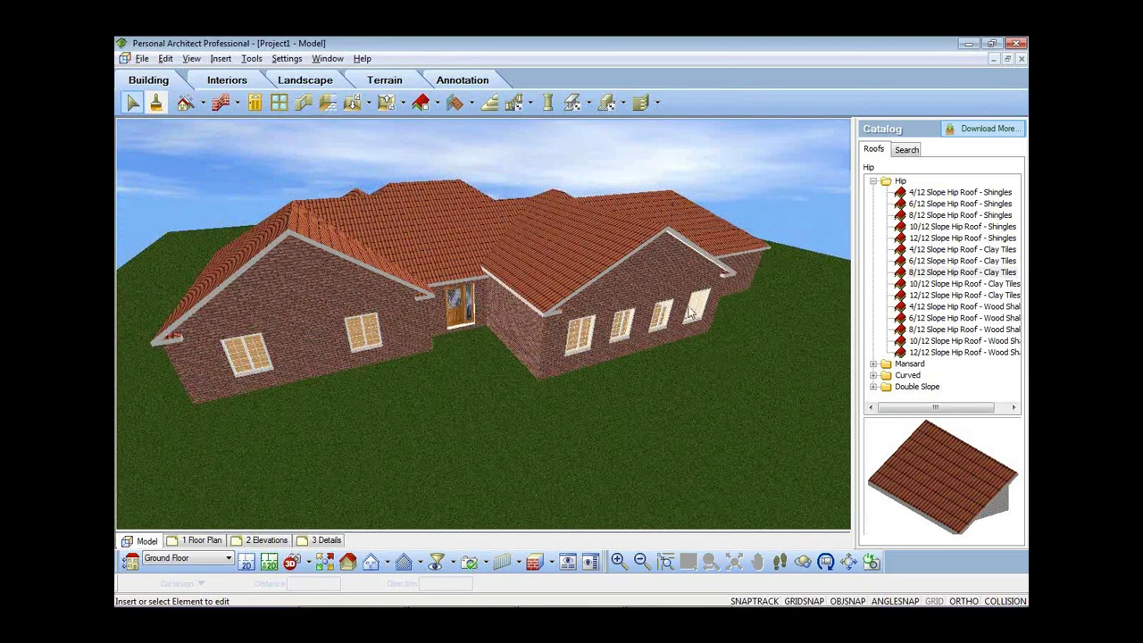
click(659, 273)
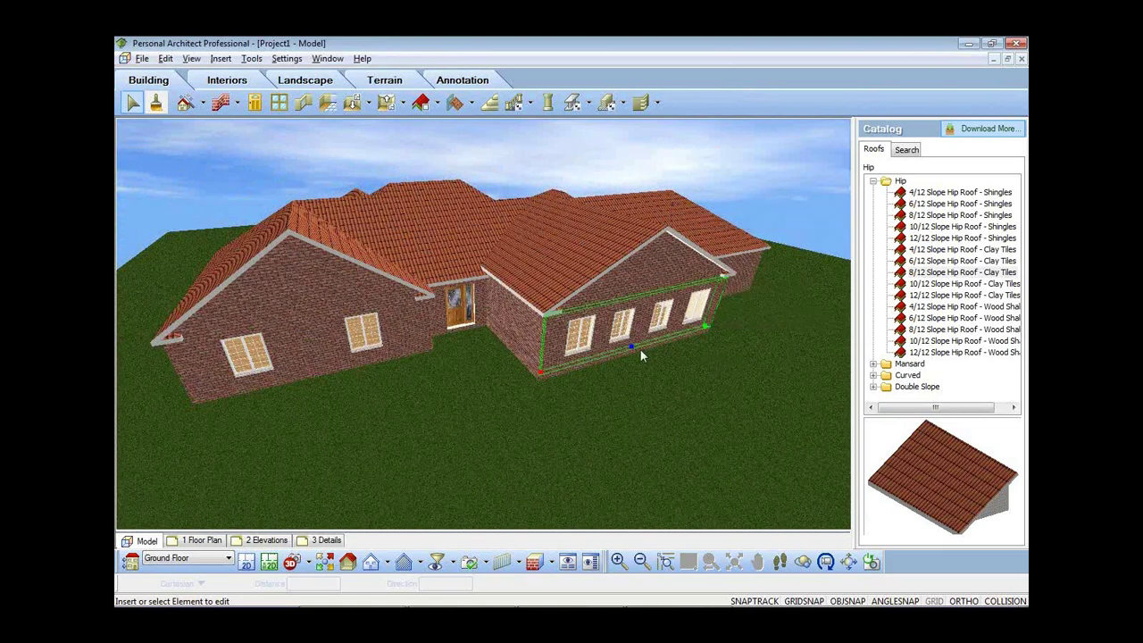
drag(630, 346, 643, 360)
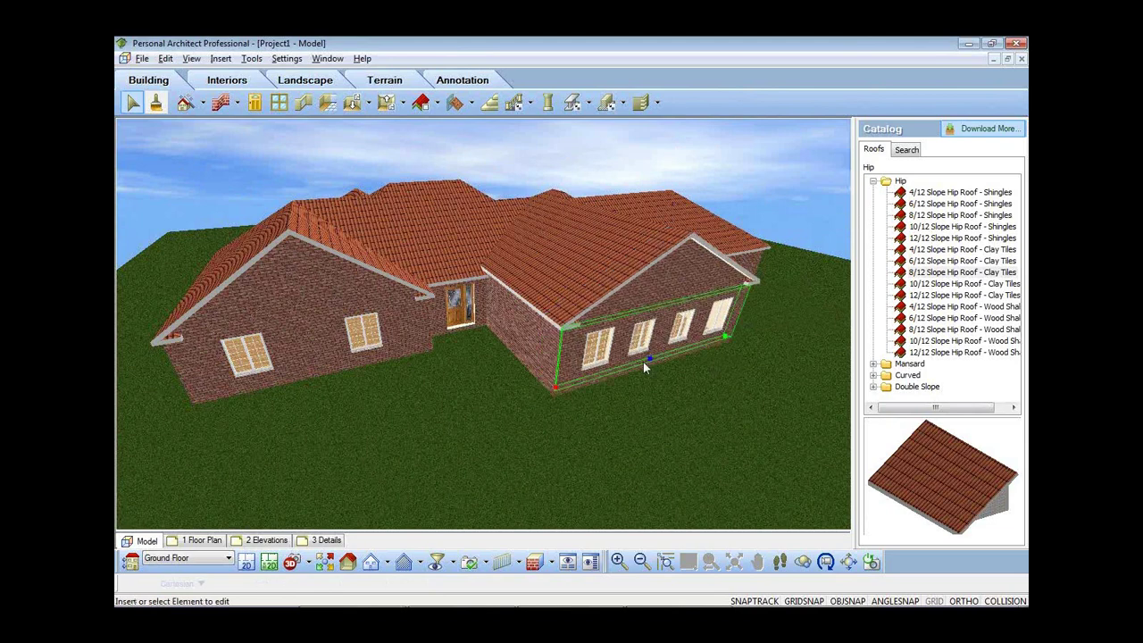
key(Escape)
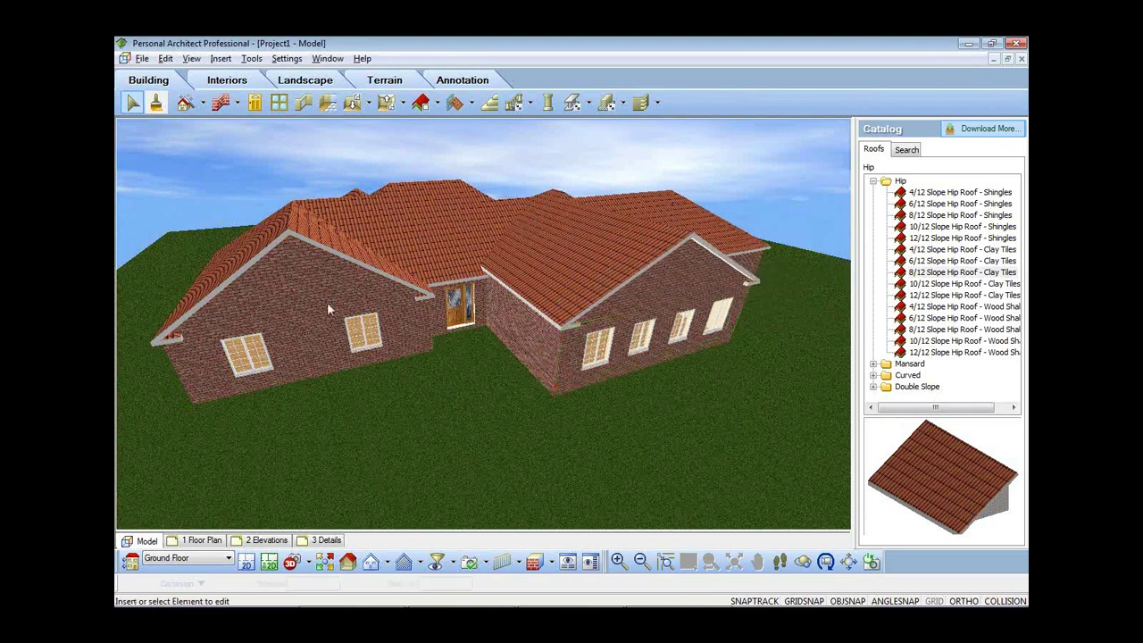
- In the 2D plan view, configure the exterior dimension settings to dimension openings to their centers
click(247, 560)
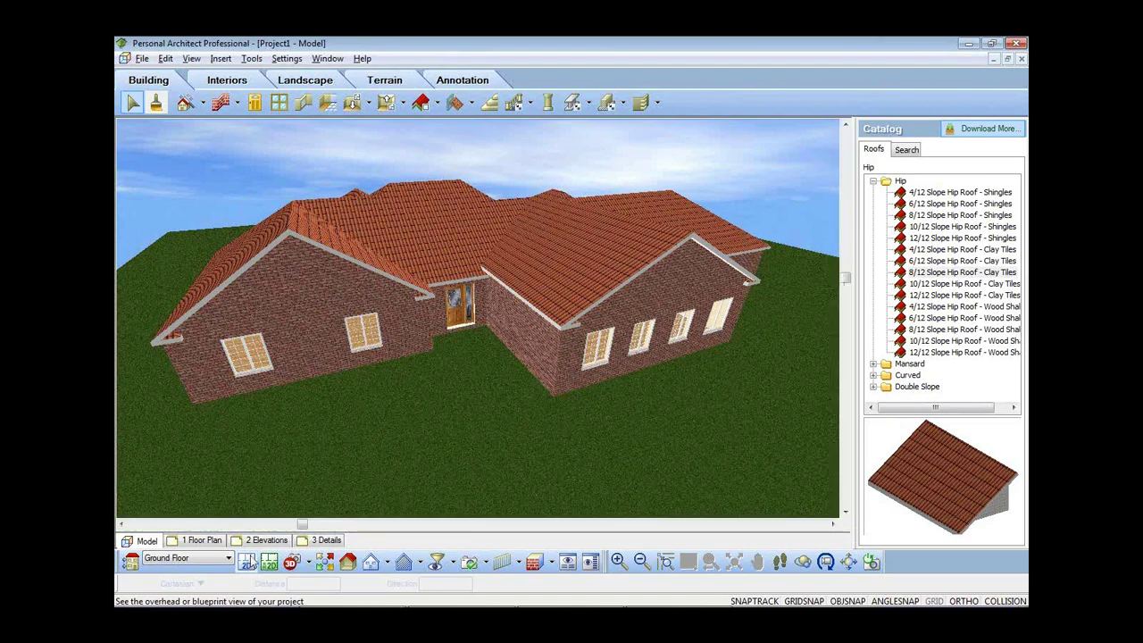
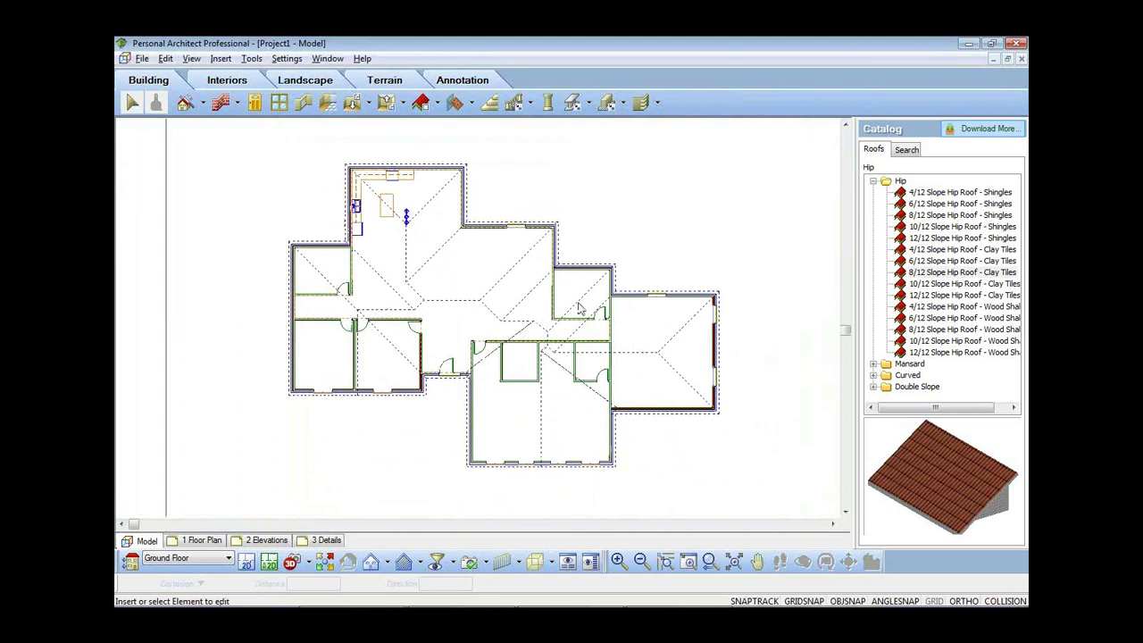
scroll(514, 329, up, 1)
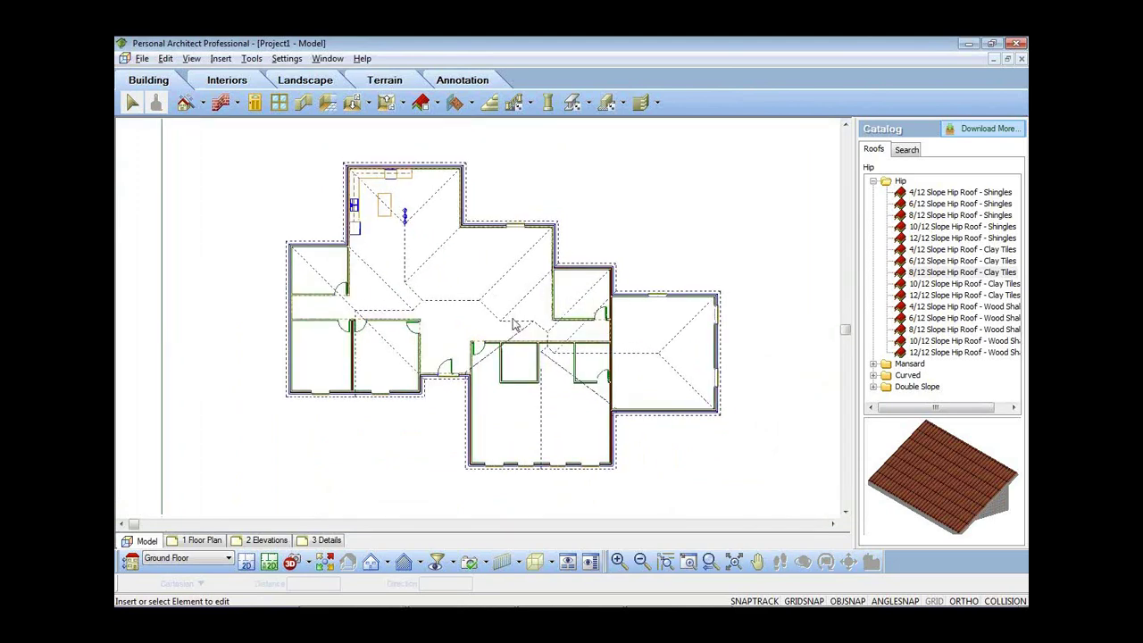
scroll(497, 351, up, 1)
scroll(497, 351, down, 2)
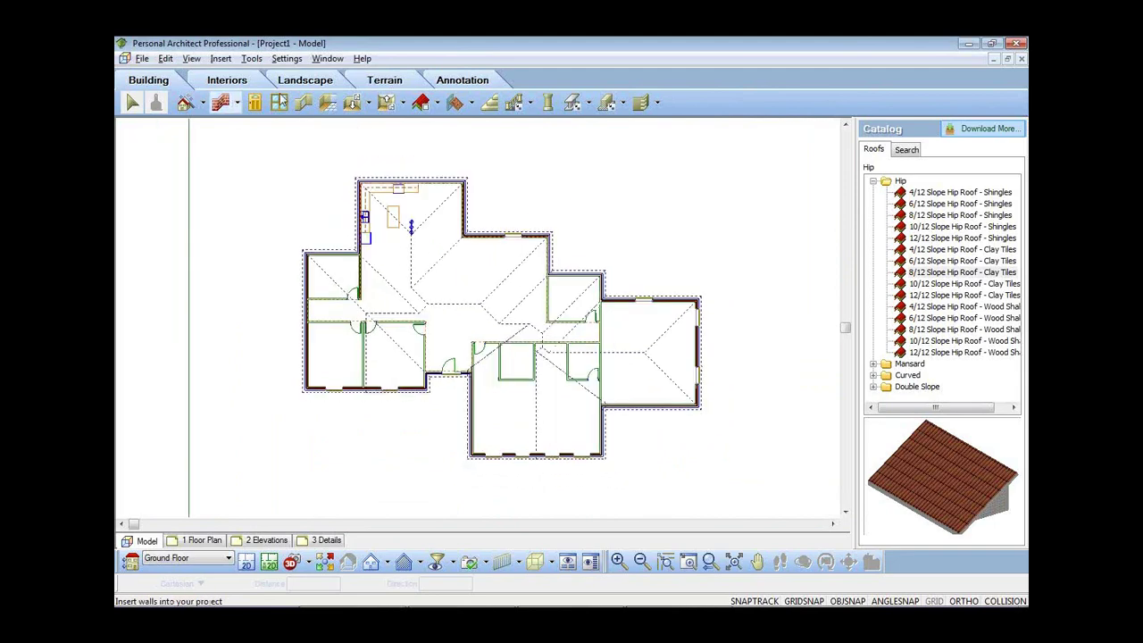
click(287, 58)
click(318, 132)
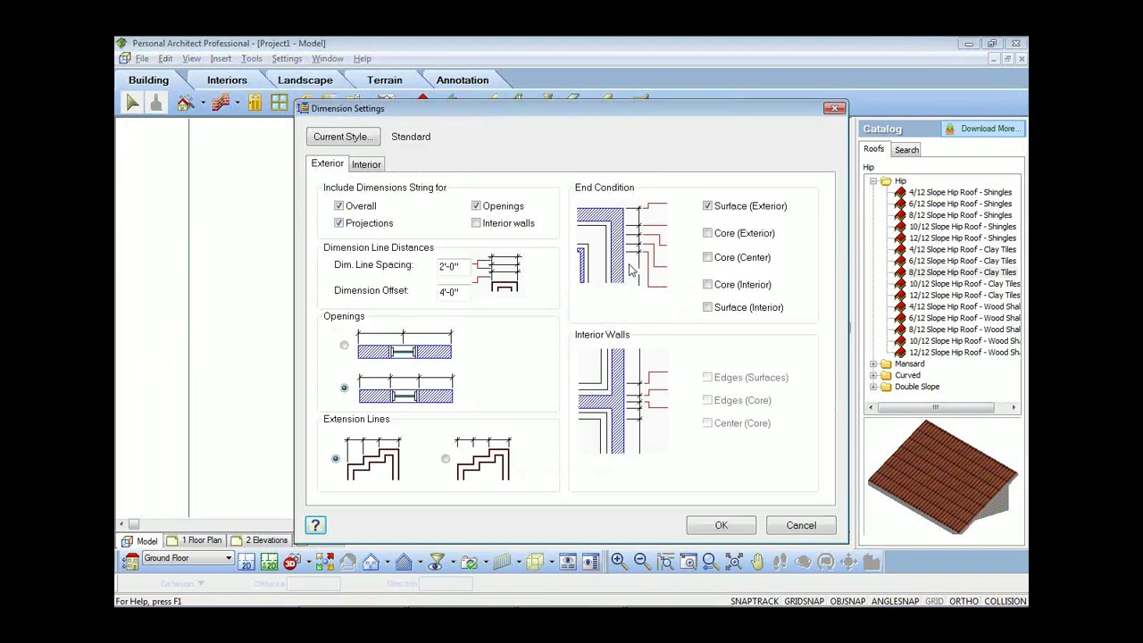
click(345, 347)
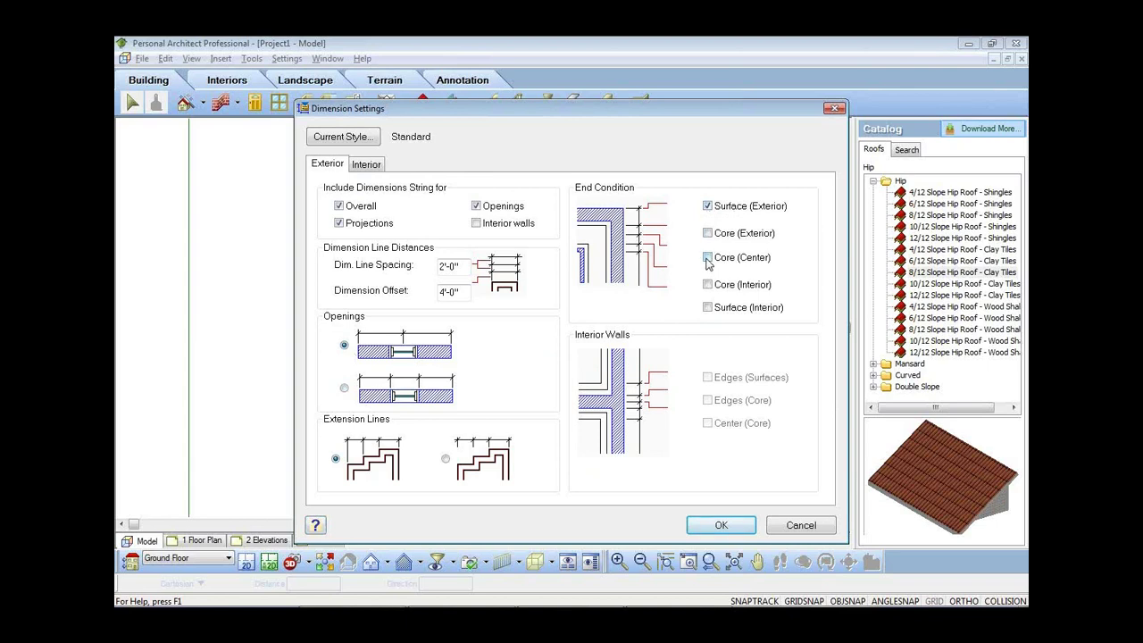
- Check the interior wall dimension options and the Standard dimension style's properties, and accept the dimension settings
click(371, 168)
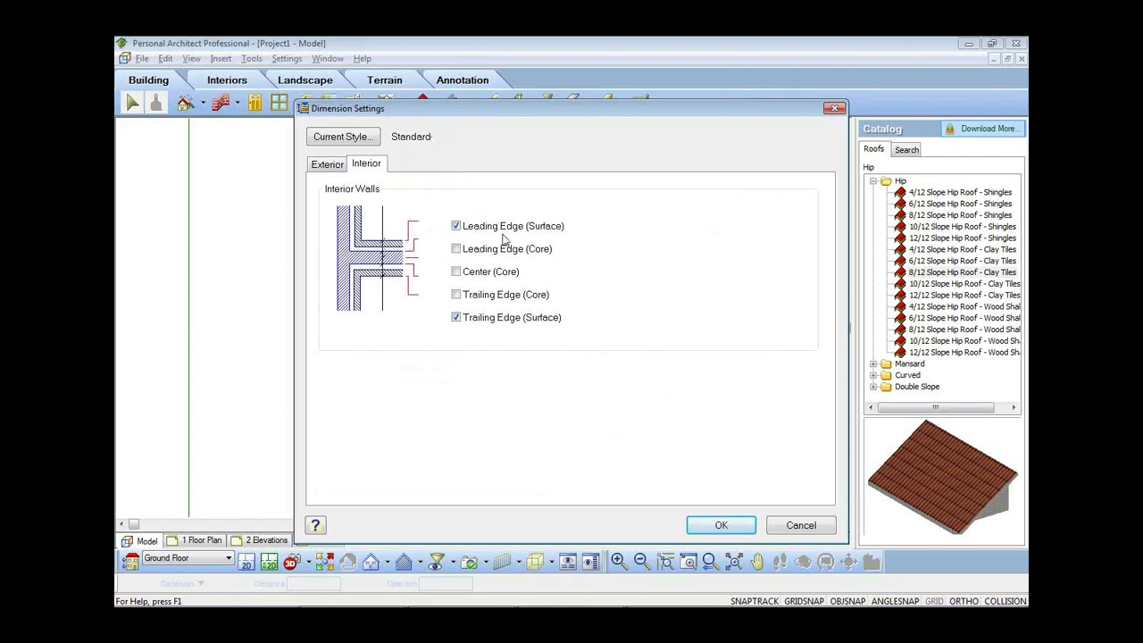
click(357, 136)
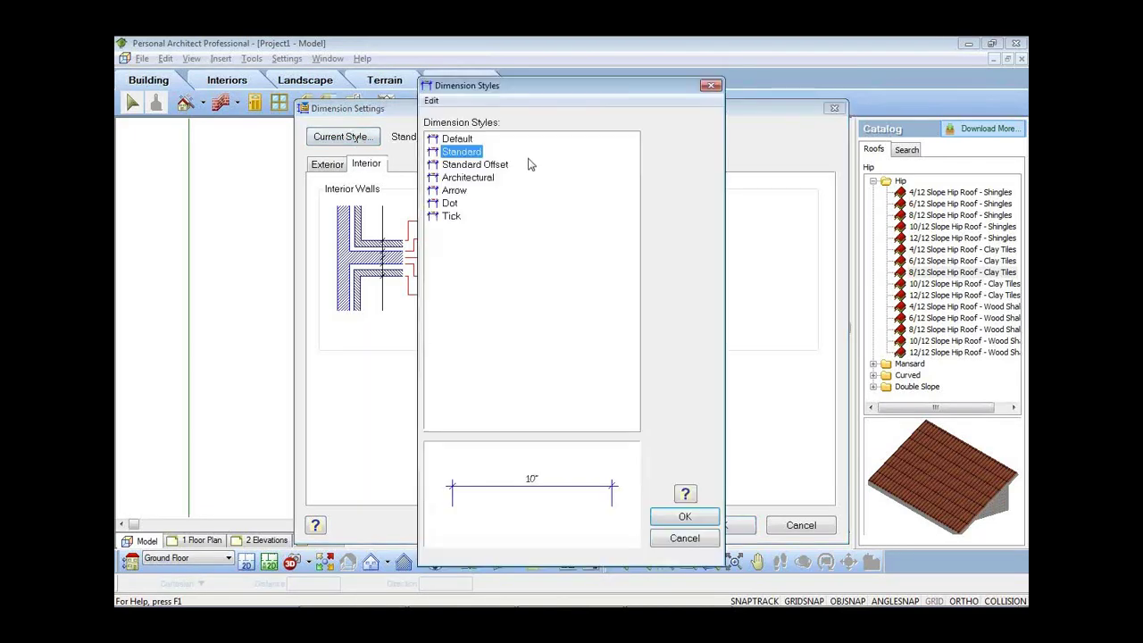
double_click(459, 154)
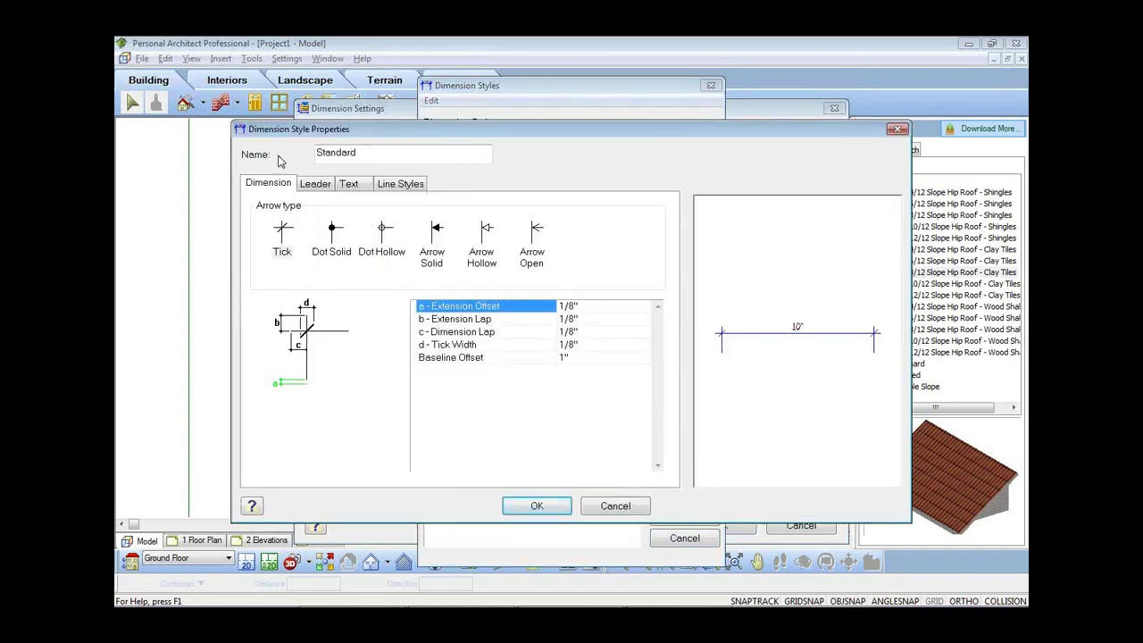
click(620, 506)
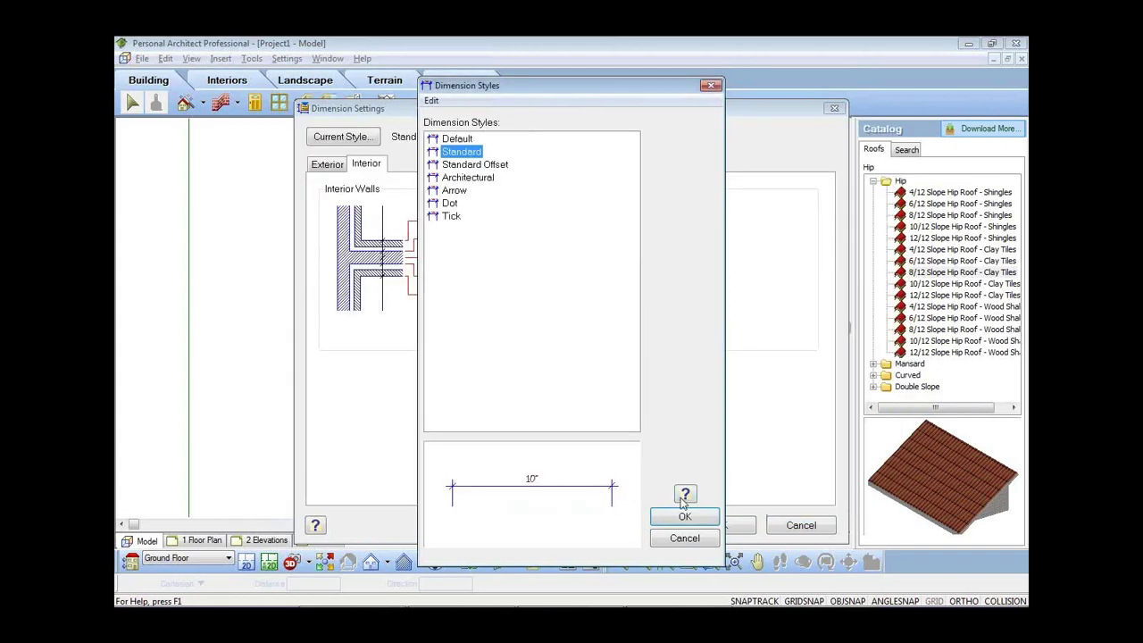
click(684, 516)
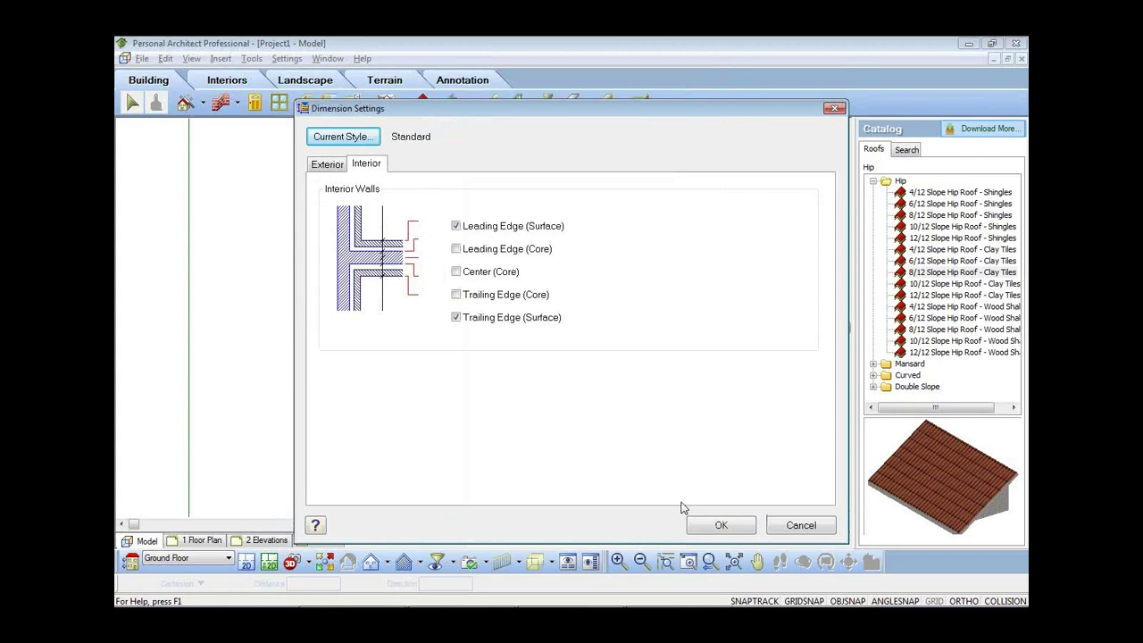
click(331, 168)
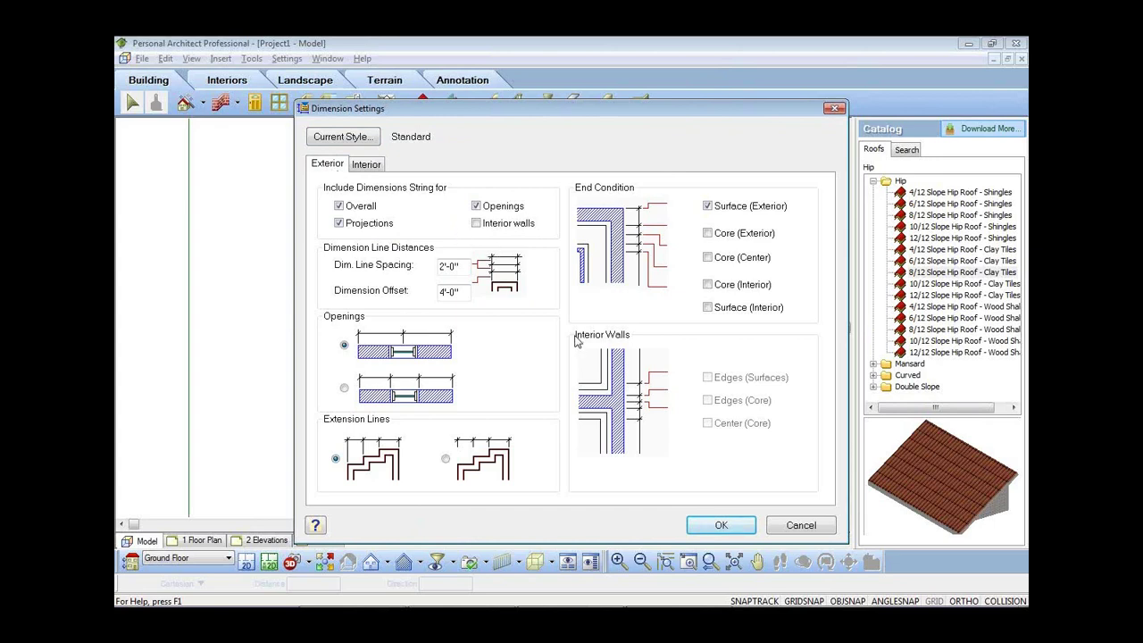
click(718, 525)
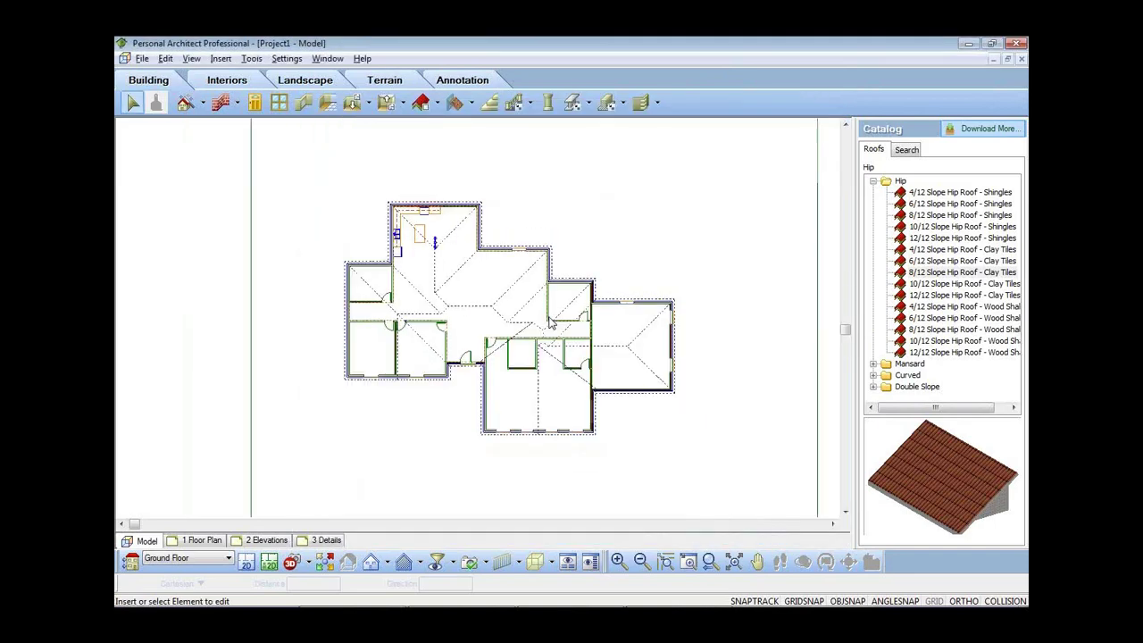
- Add automatic exterior dimensions around the whole house plan
click(464, 81)
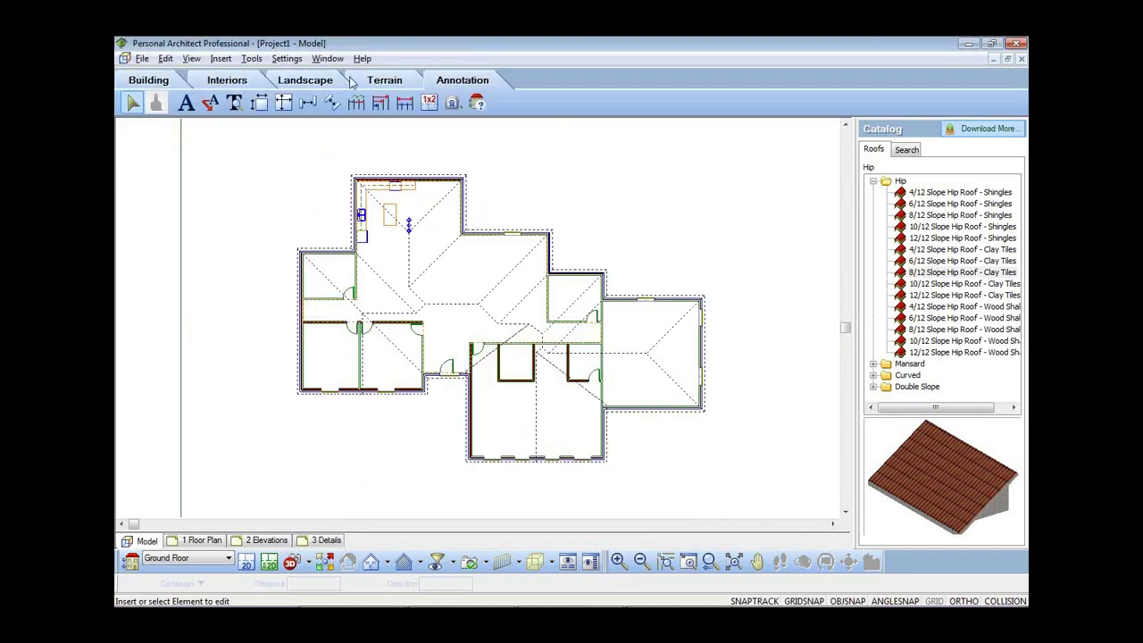
click(259, 104)
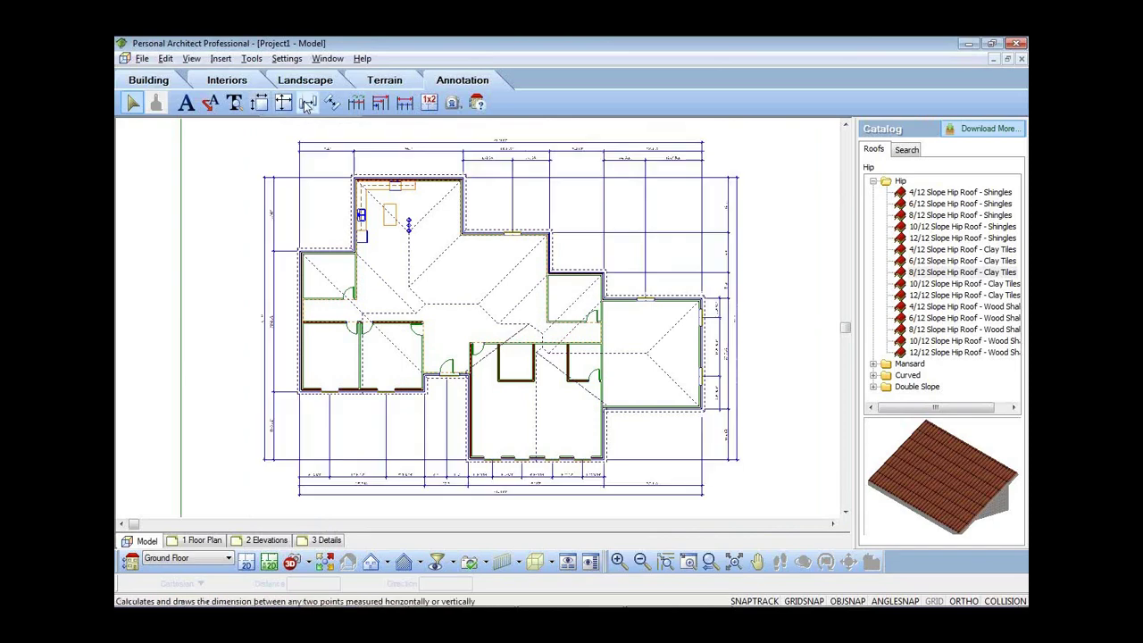
scroll(487, 169, down, 3)
scroll(487, 170, up, 1)
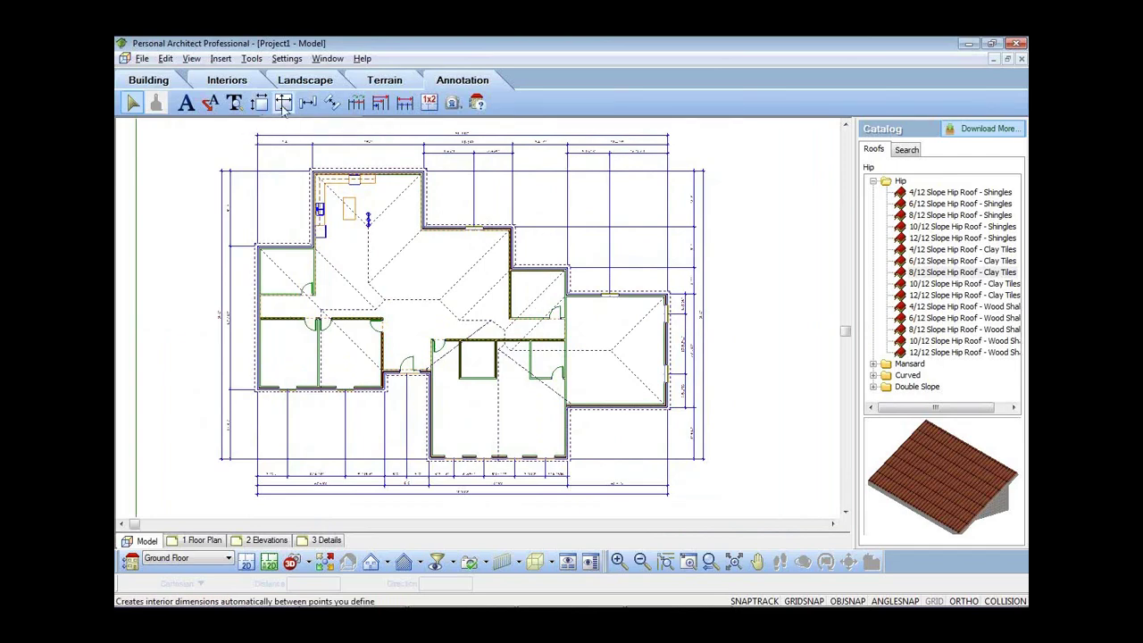
- Add automatic interior dimensions along two horizontal lines and one vertical line running across the house plan
click(284, 103)
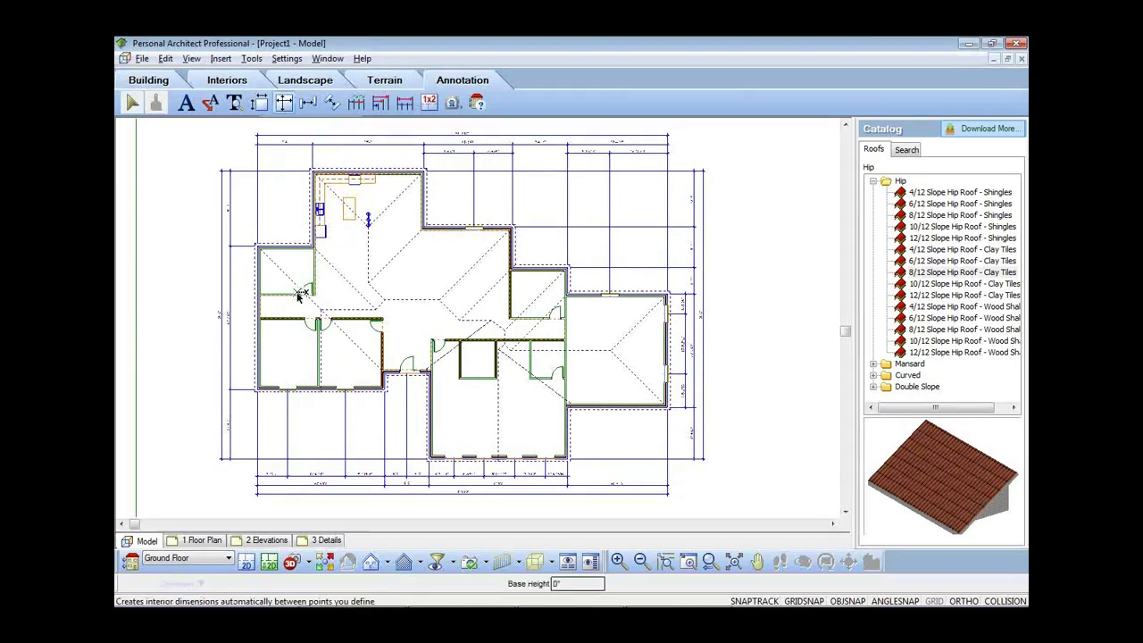
click(234, 366)
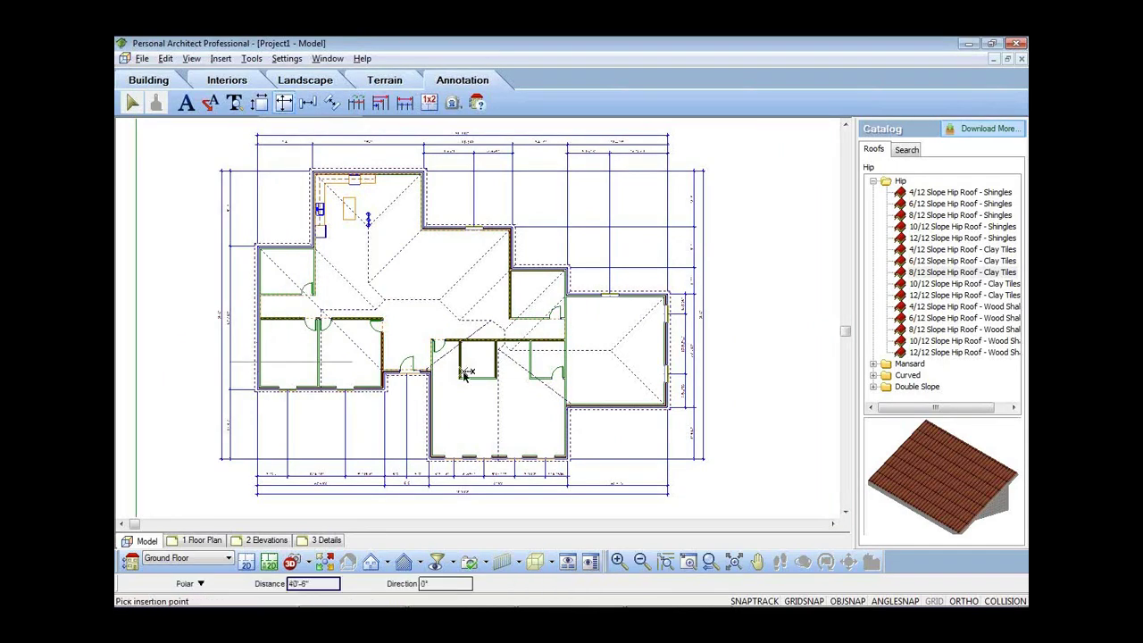
click(734, 371)
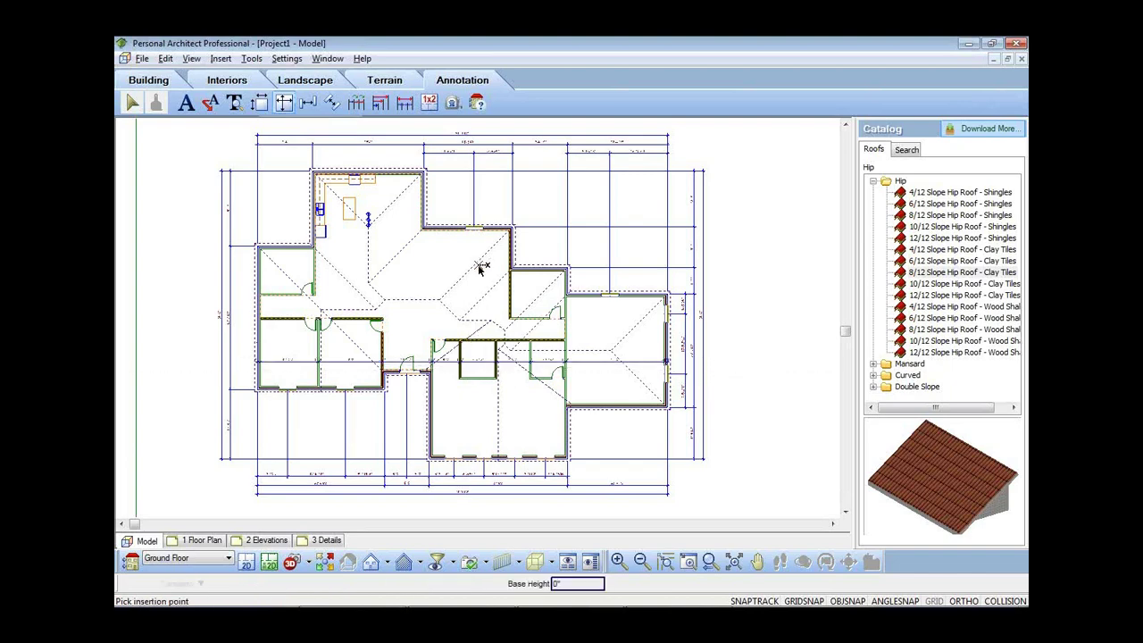
click(490, 205)
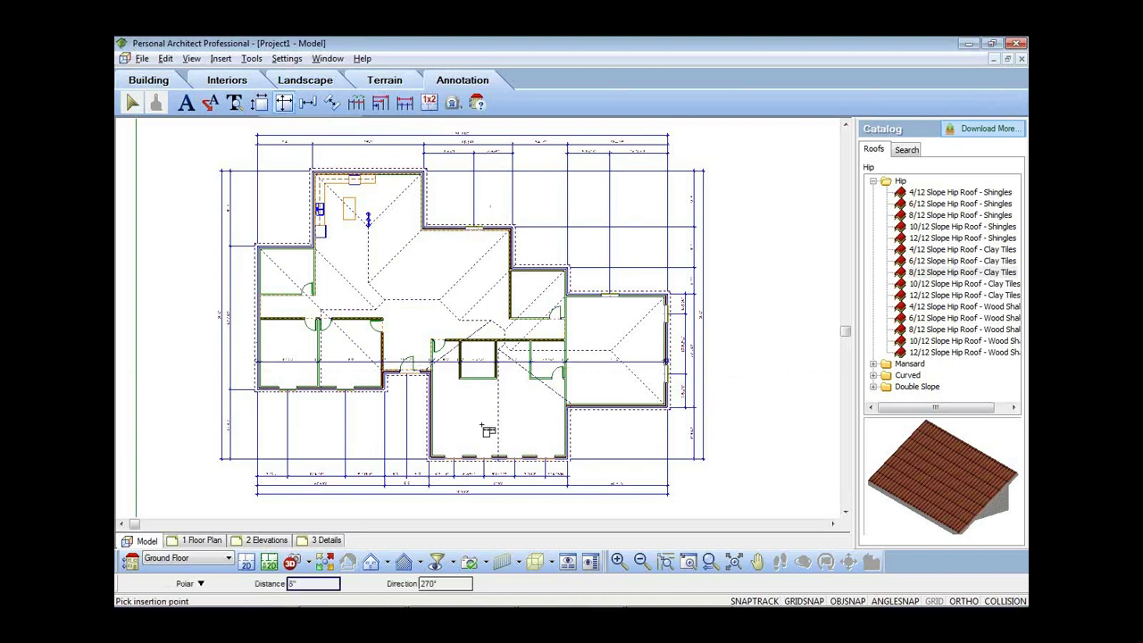
click(484, 483)
click(242, 268)
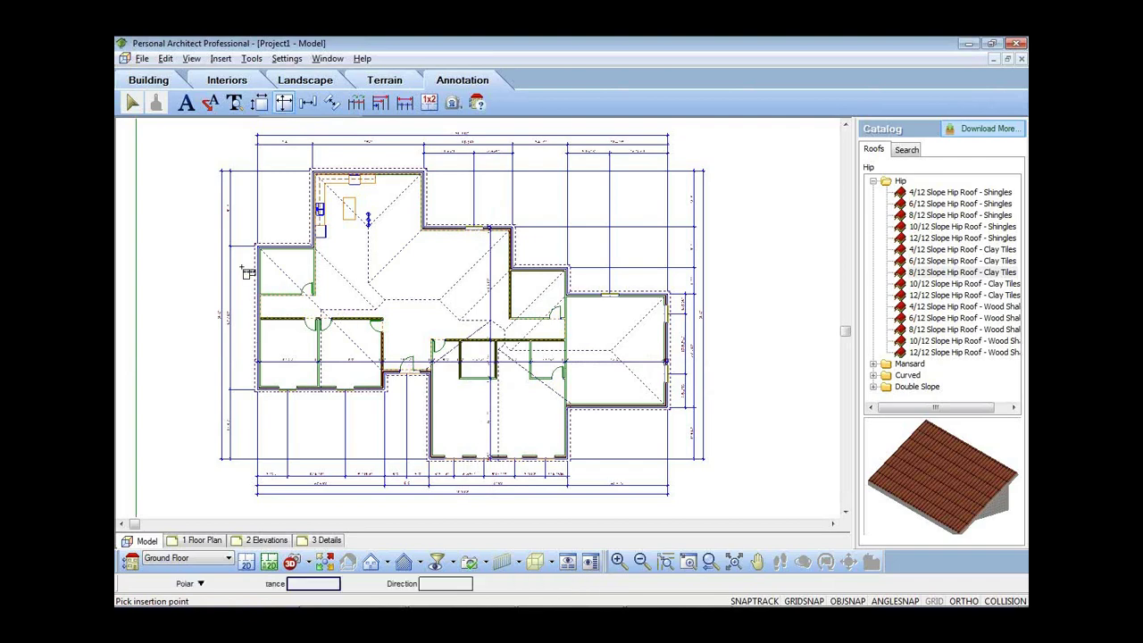
click(677, 259)
right_click(587, 232)
click(607, 237)
scroll(344, 254, up, 1)
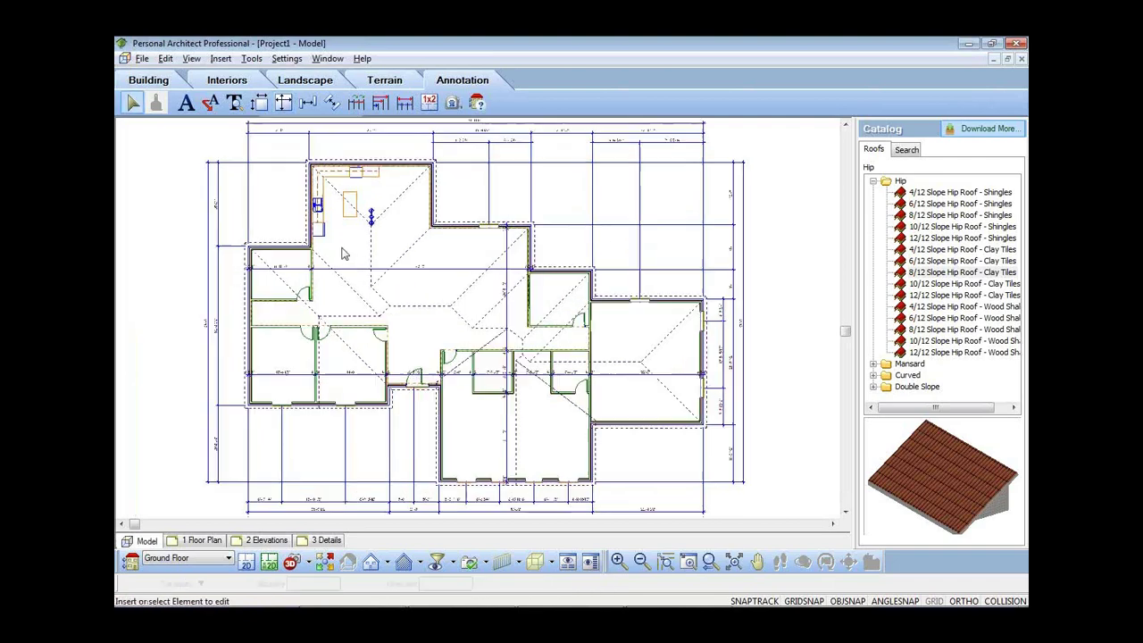
scroll(346, 263, down, 2)
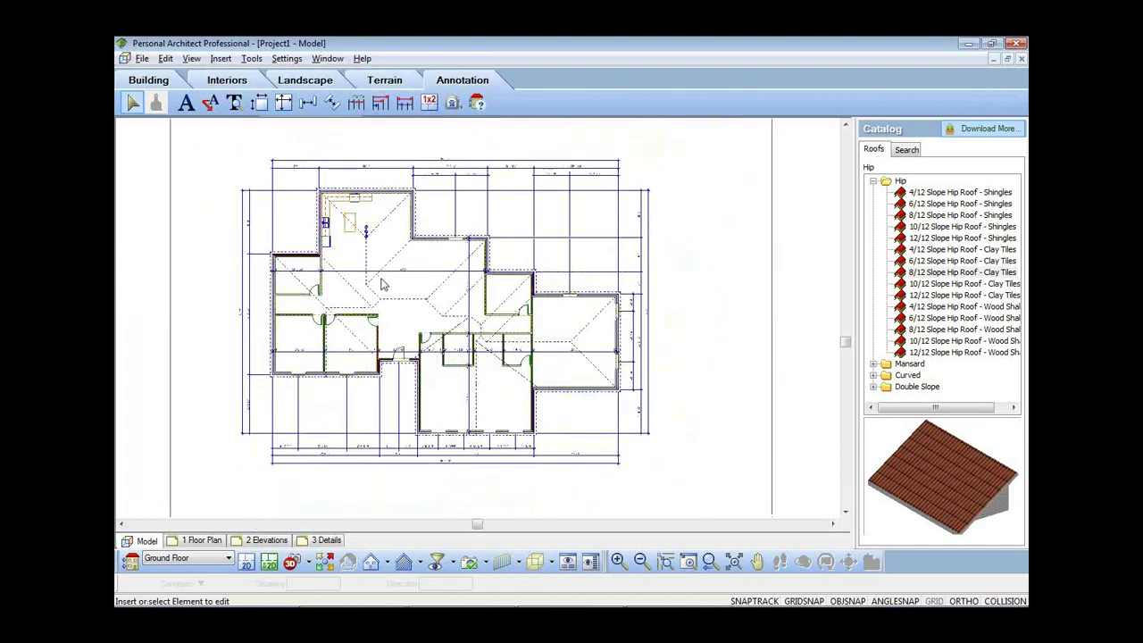
scroll(383, 281, up, 1)
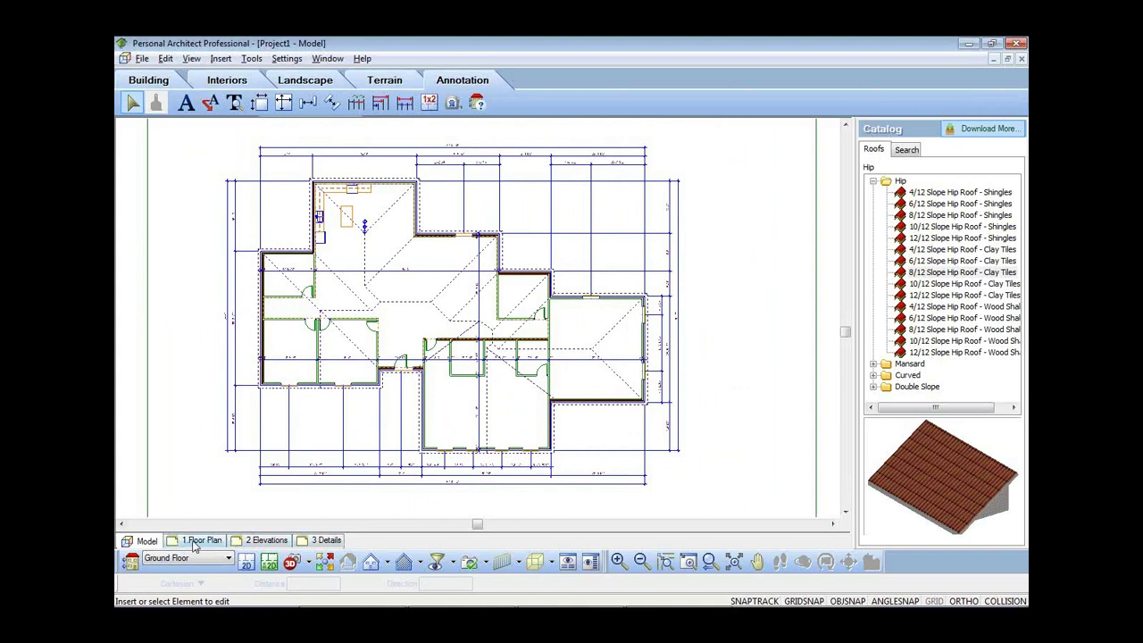
- Open the 1 Floor Plan sheet and frame its border and title block
click(195, 542)
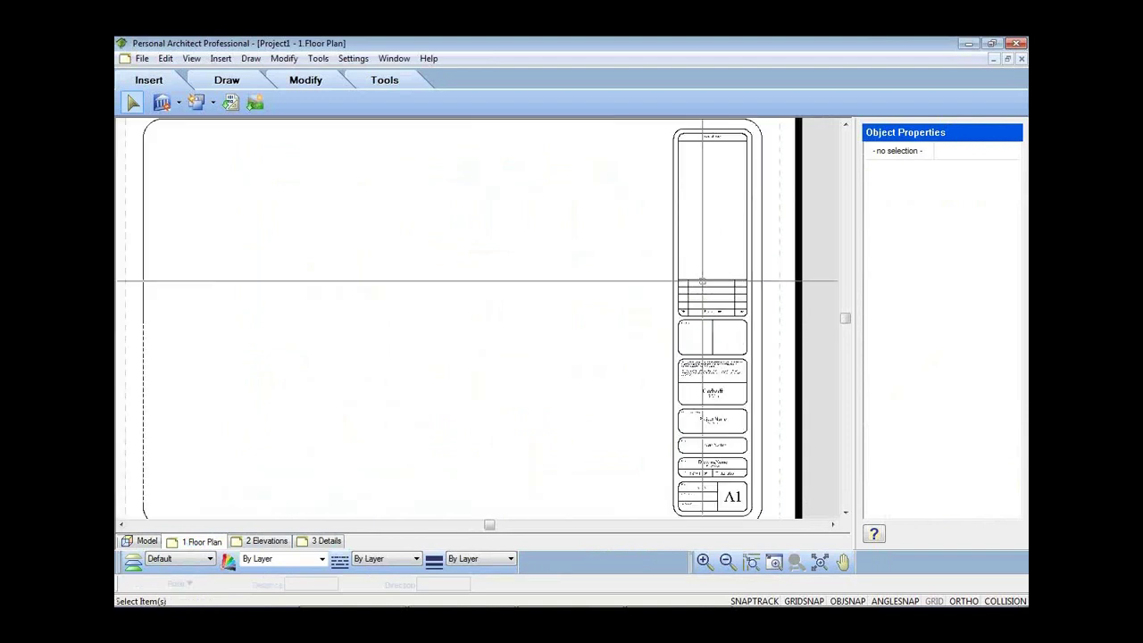
scroll(648, 326, up, 2)
scroll(661, 339, down, 1)
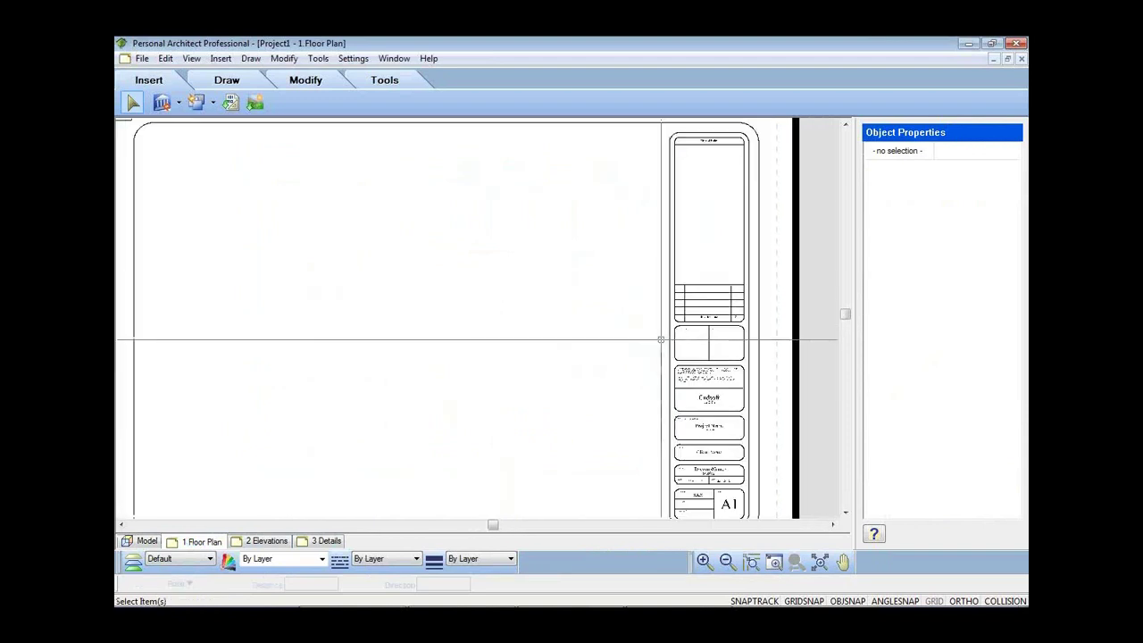
scroll(661, 339, down, 1)
scroll(503, 345, down, 1)
scroll(508, 352, up, 1)
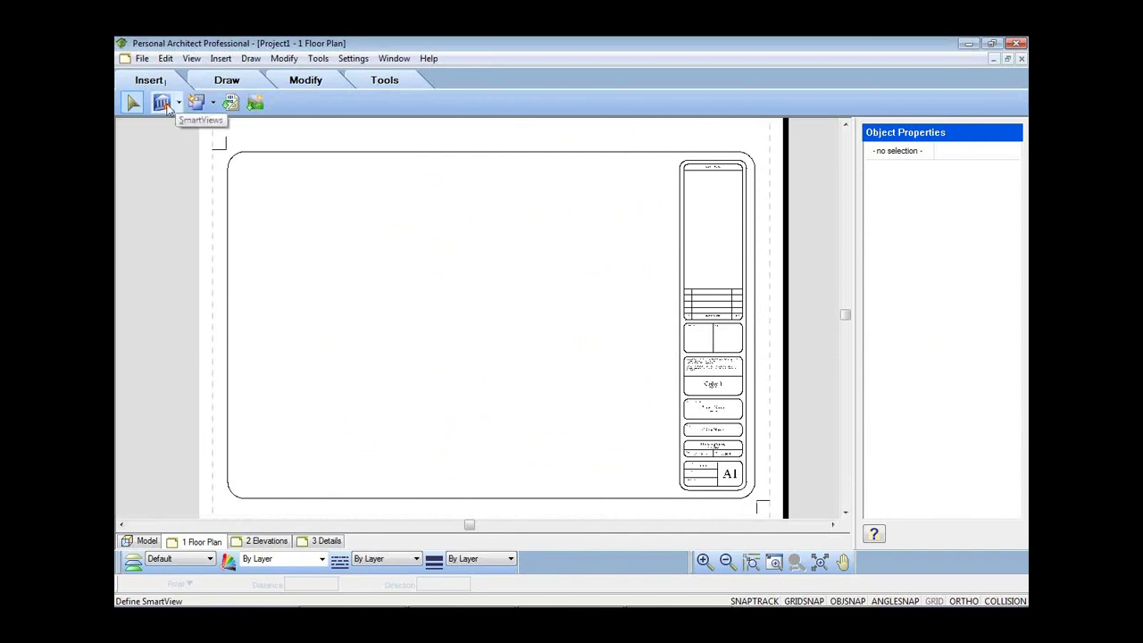
- Look over the sheet's block, drawing, modifying and dimensioning tools
click(214, 103)
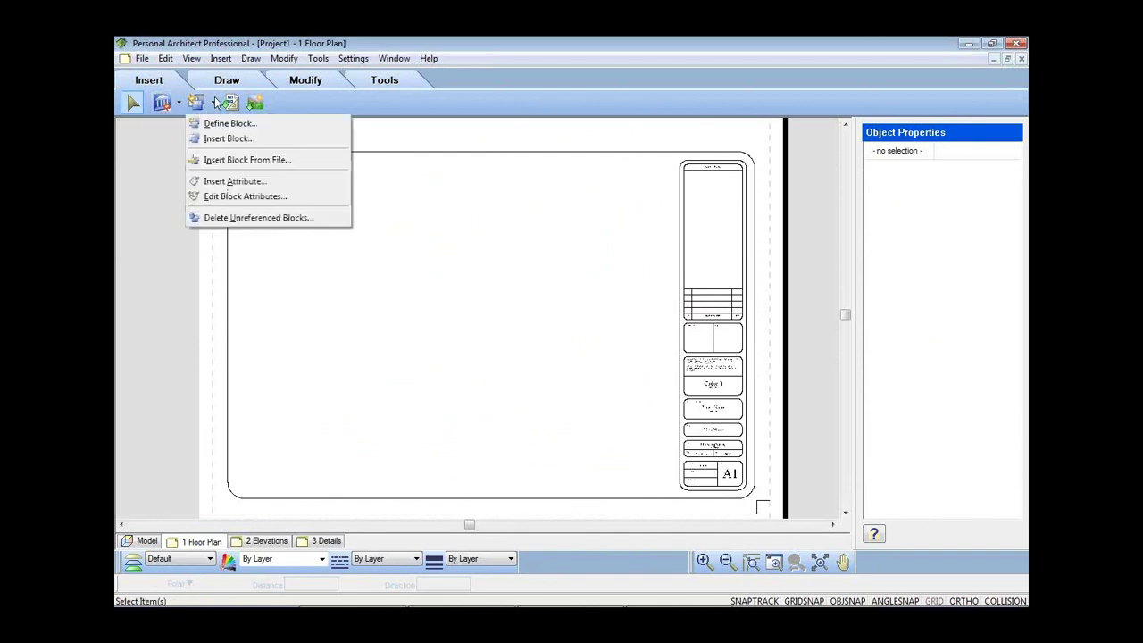
click(217, 102)
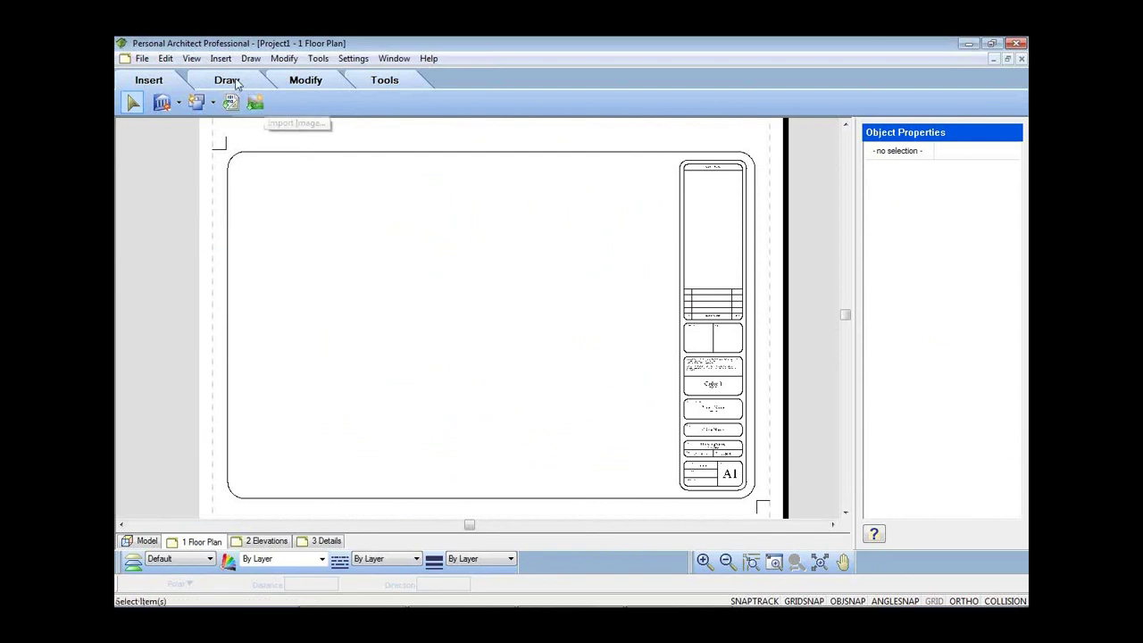
click(237, 83)
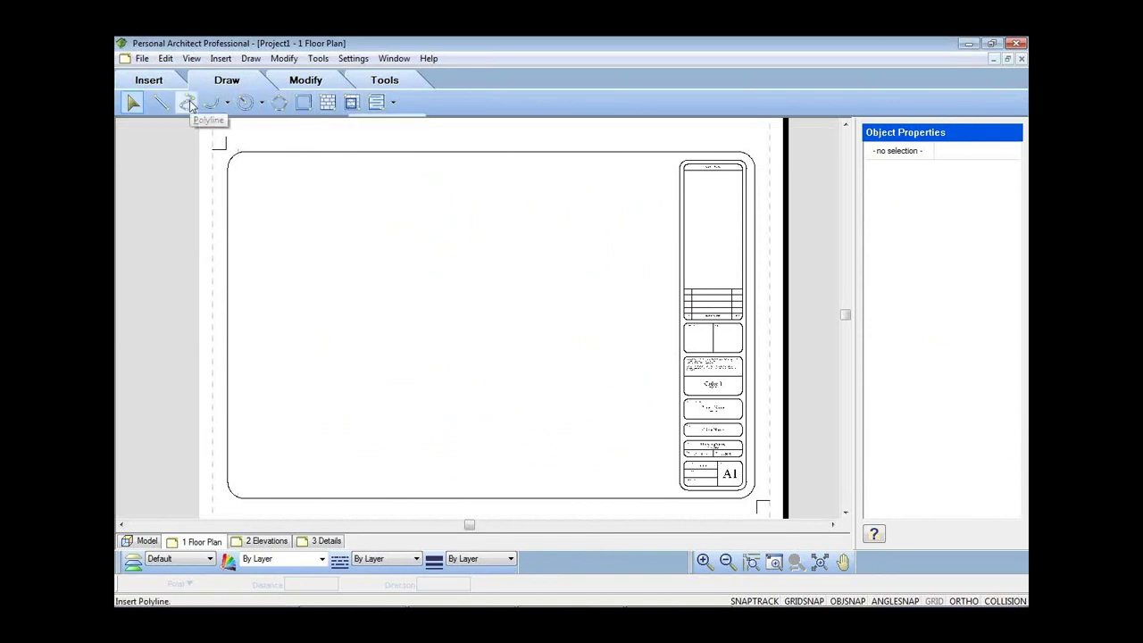
click(301, 81)
click(266, 103)
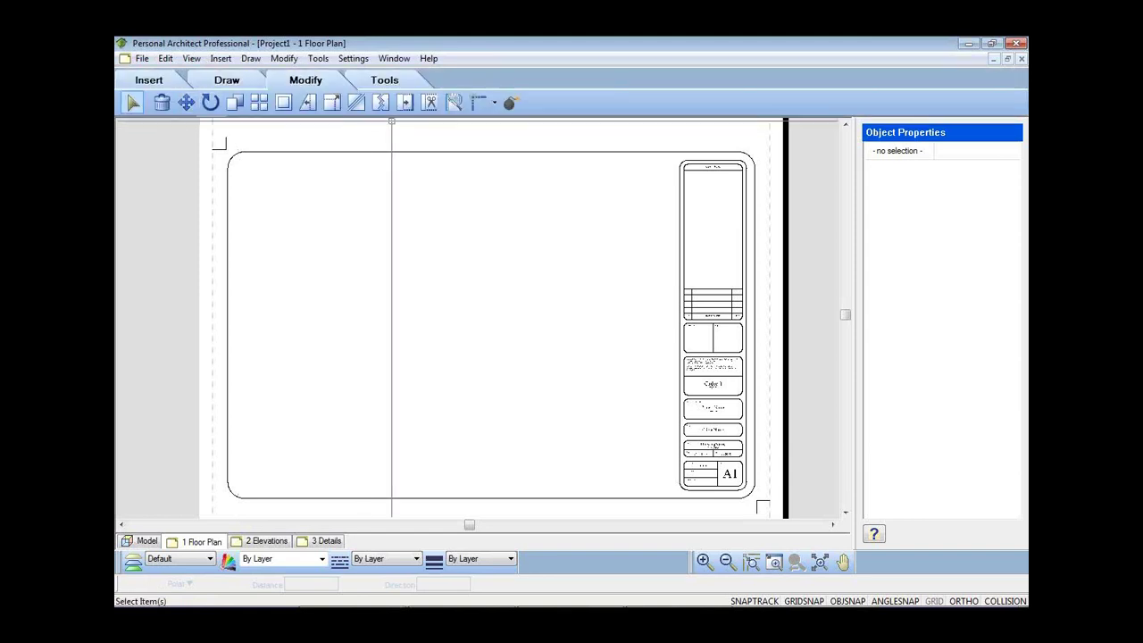
click(387, 80)
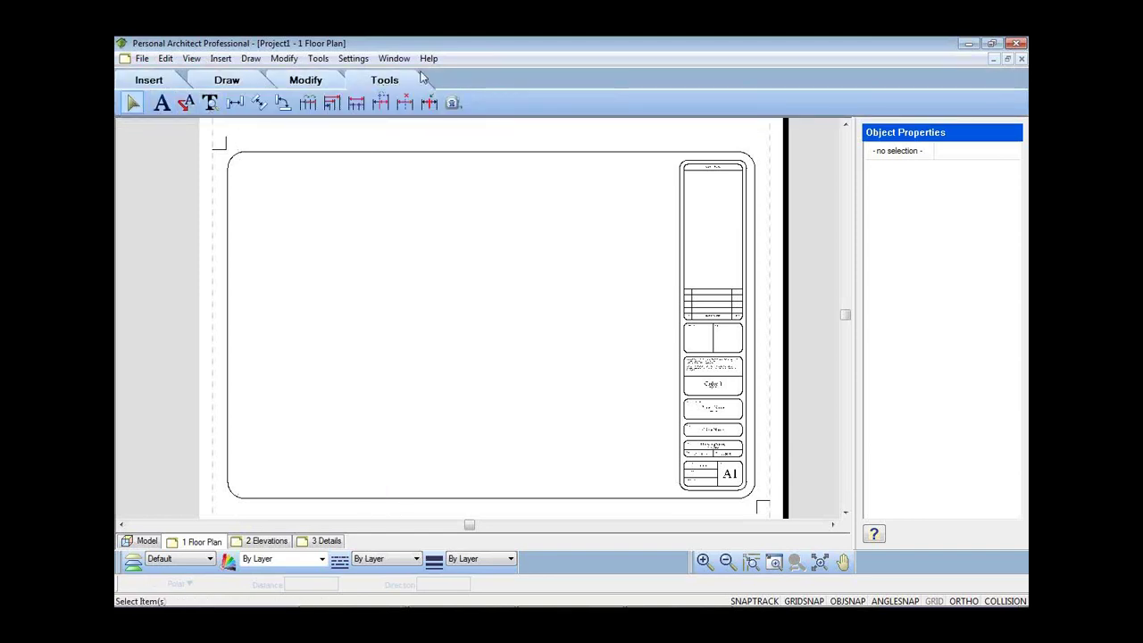
- Insert the Ground Floor plan view as a drawing at 1/4" = 1'-0" with roofs hidden, centred on the 1 Floor Plan sheet
click(149, 79)
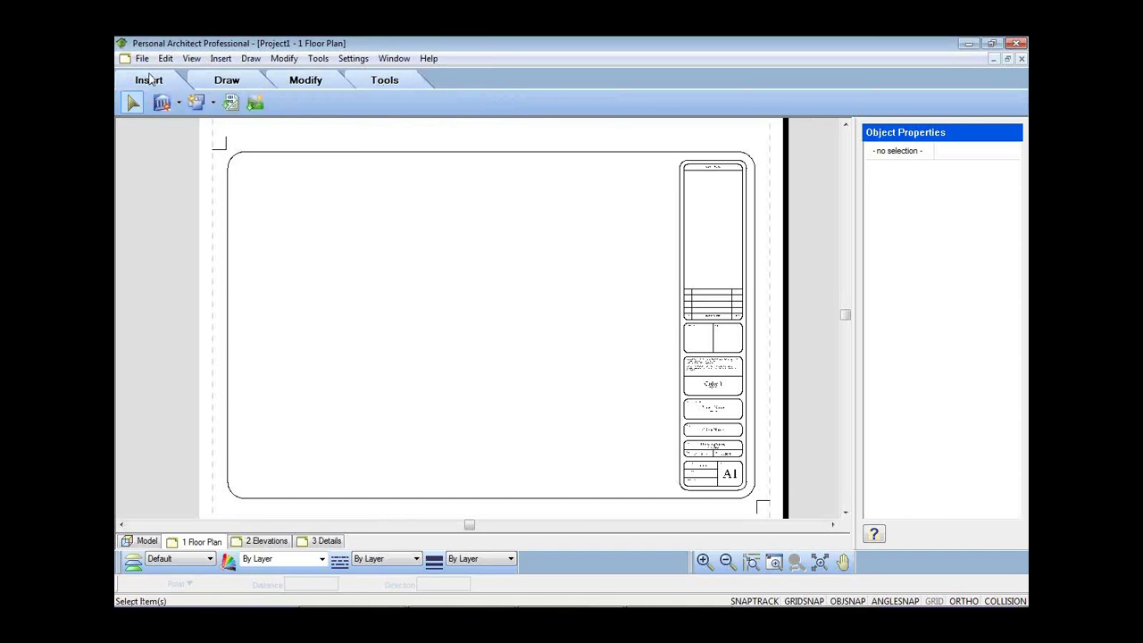
click(178, 104)
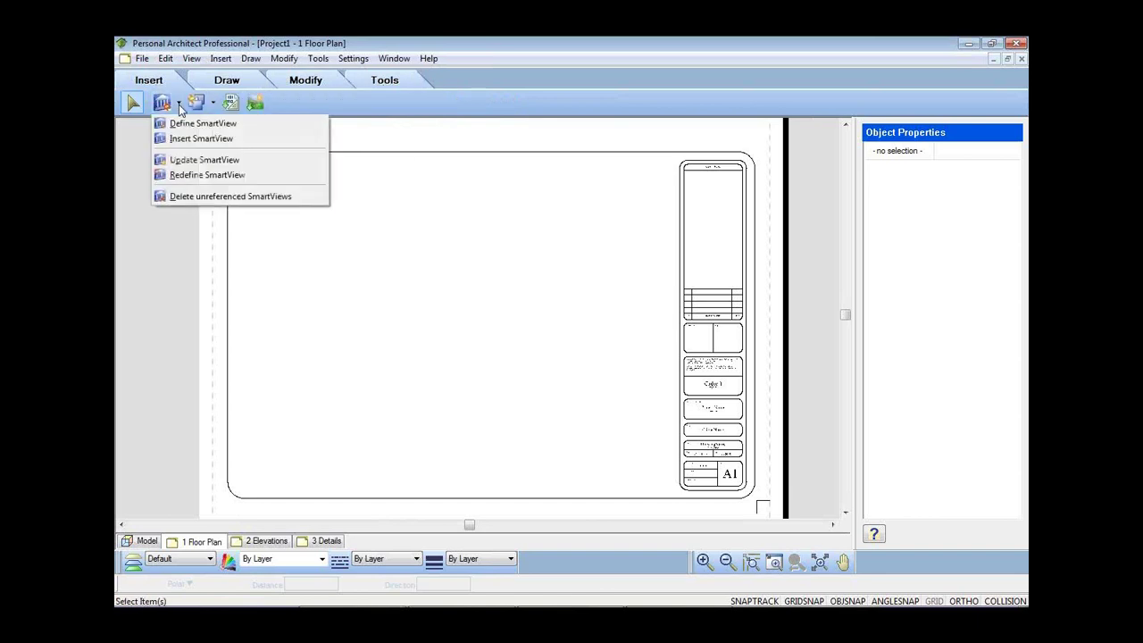
click(201, 123)
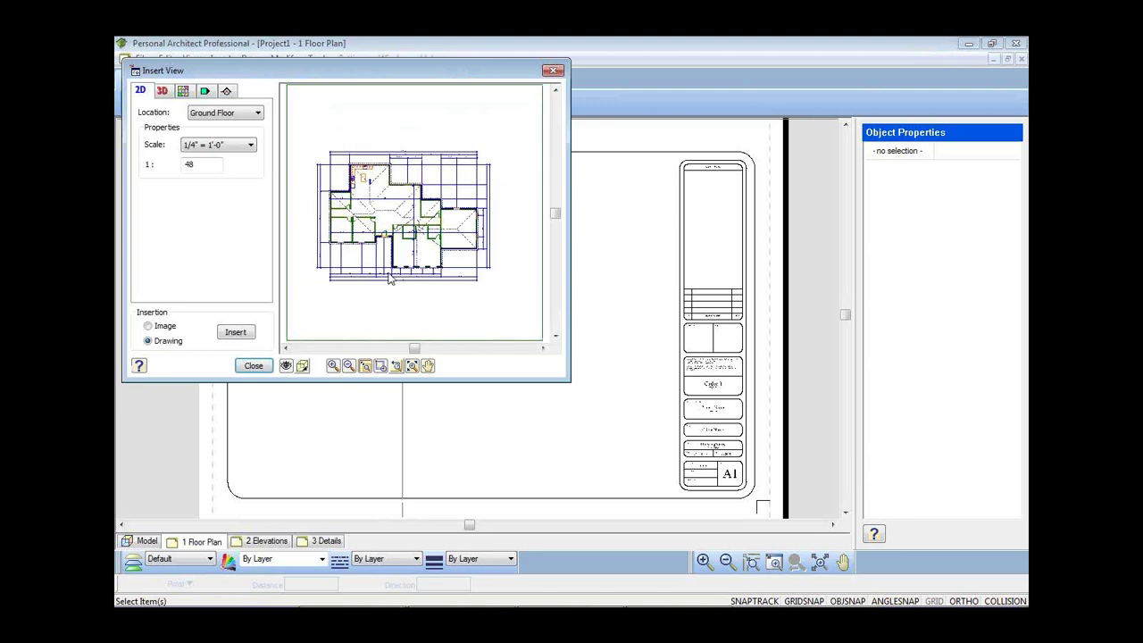
scroll(402, 270, up, 1)
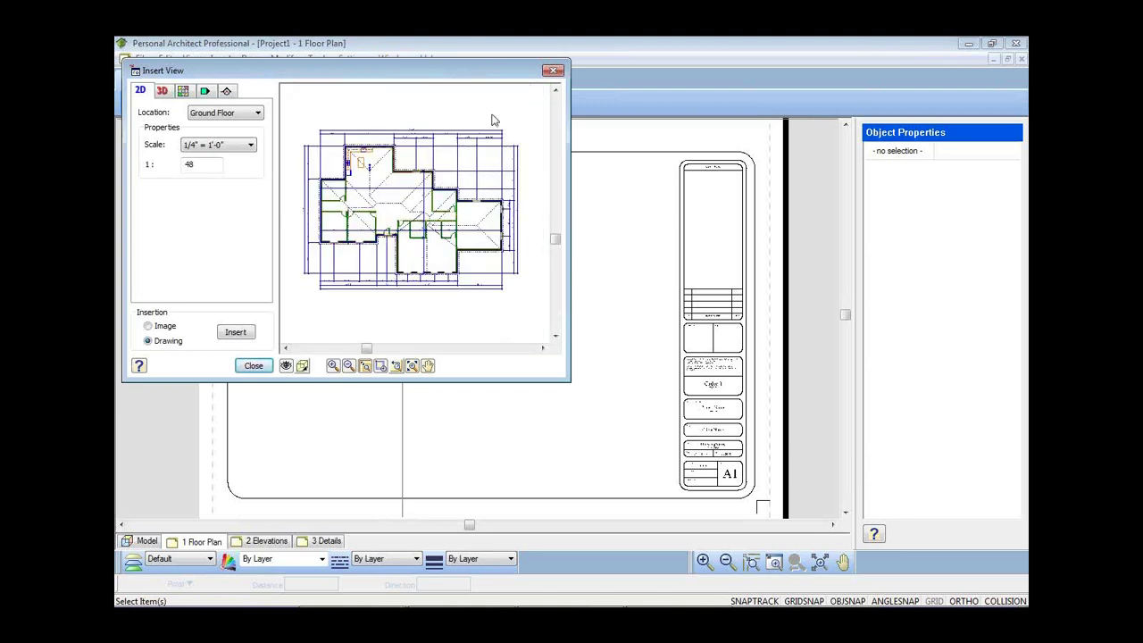
click(286, 366)
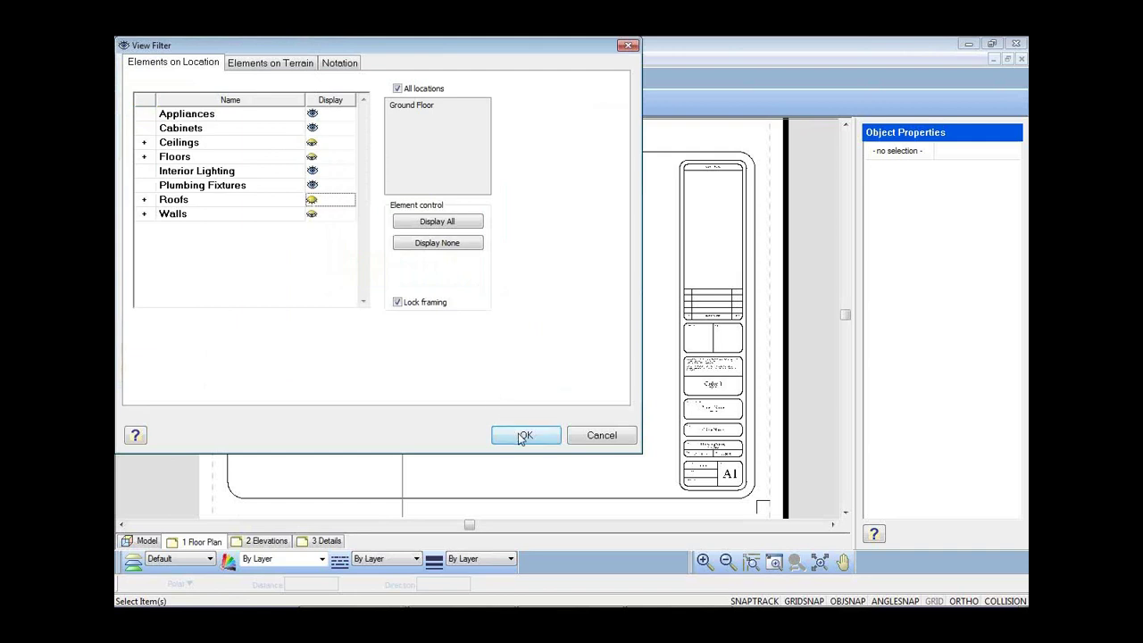
click(523, 436)
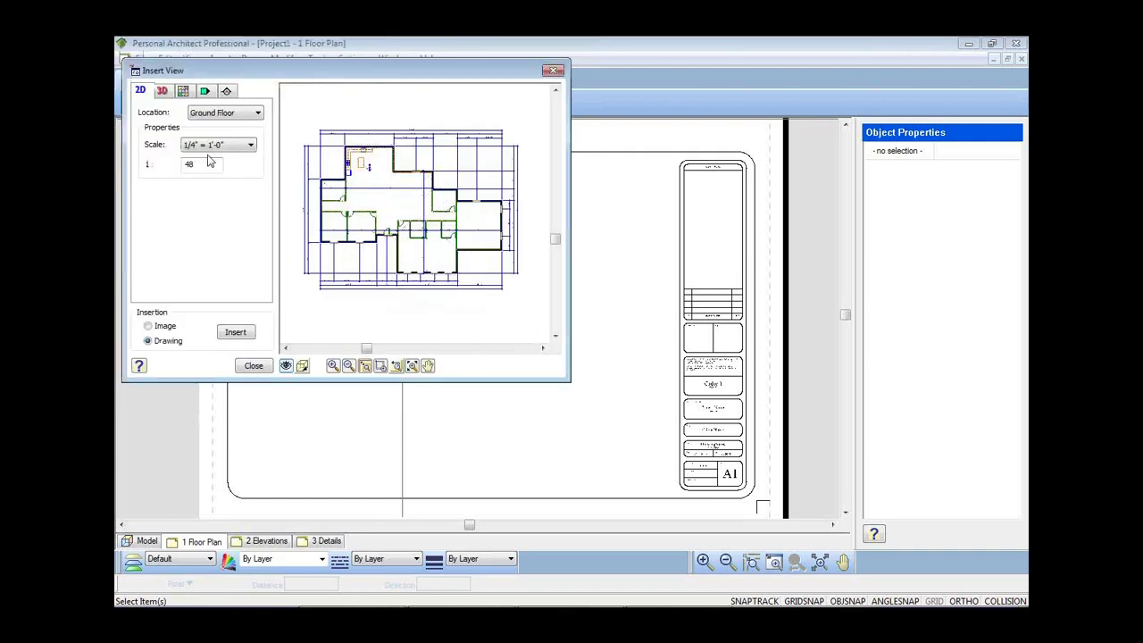
click(230, 333)
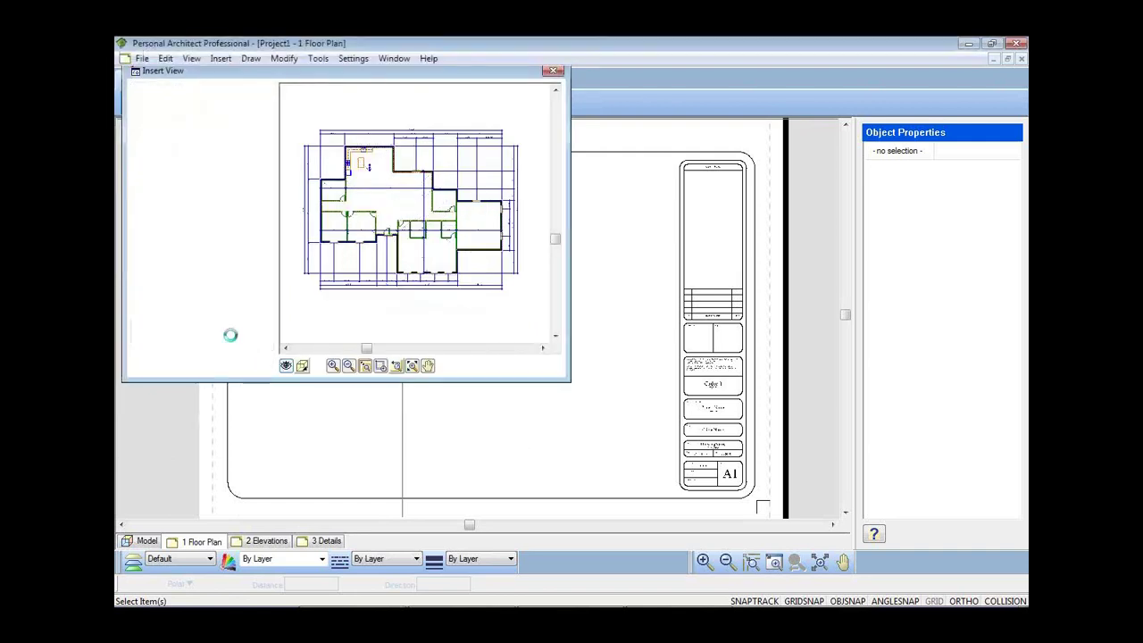
click(396, 314)
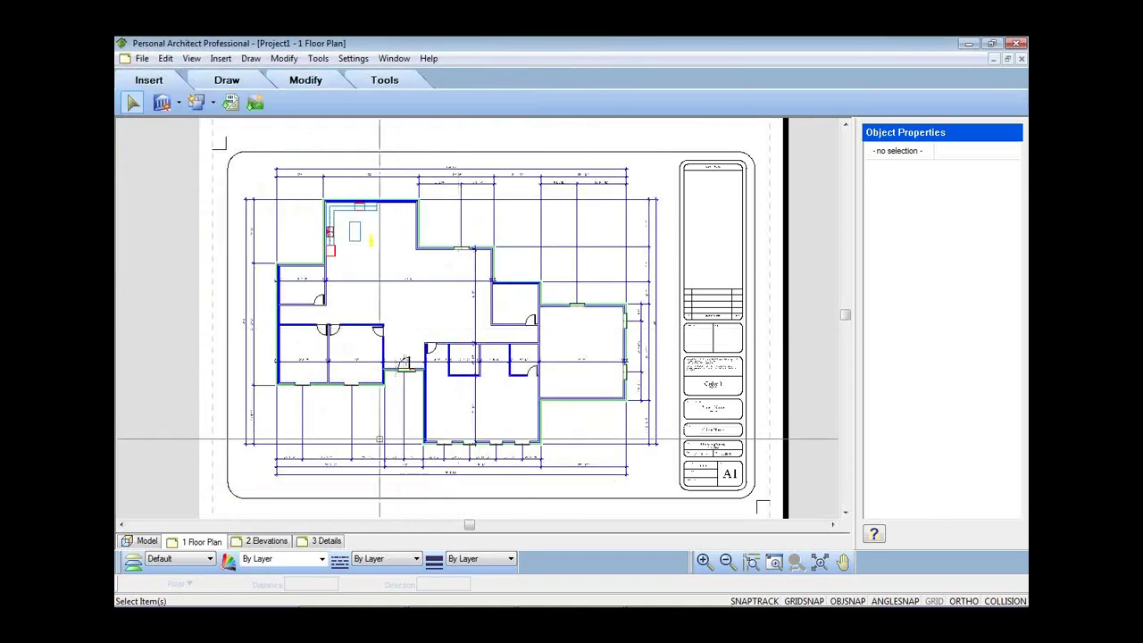
- Insert the Front Elevation as a drawing at 1/4" = 1'-0" in the upper part of the 2 Elevations sheet
click(258, 541)
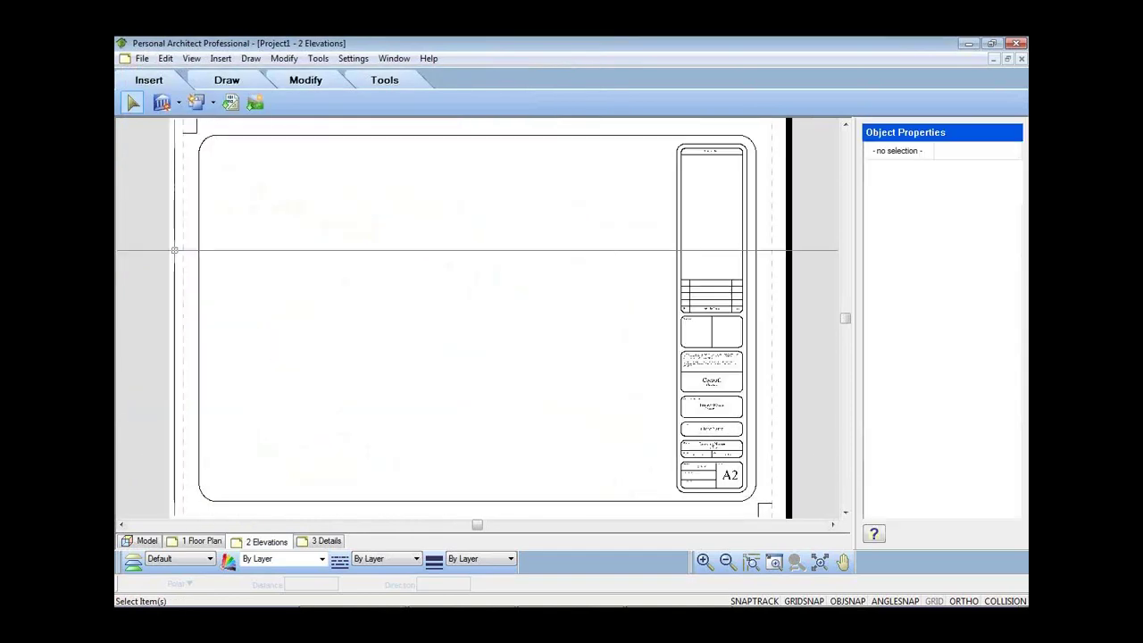
click(161, 102)
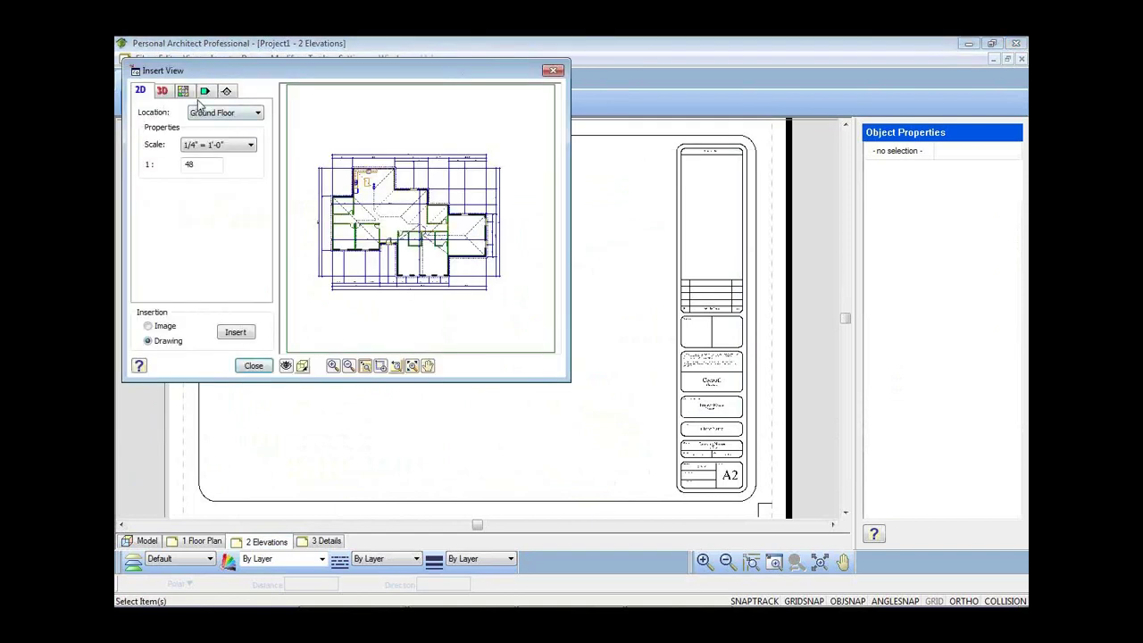
click(203, 92)
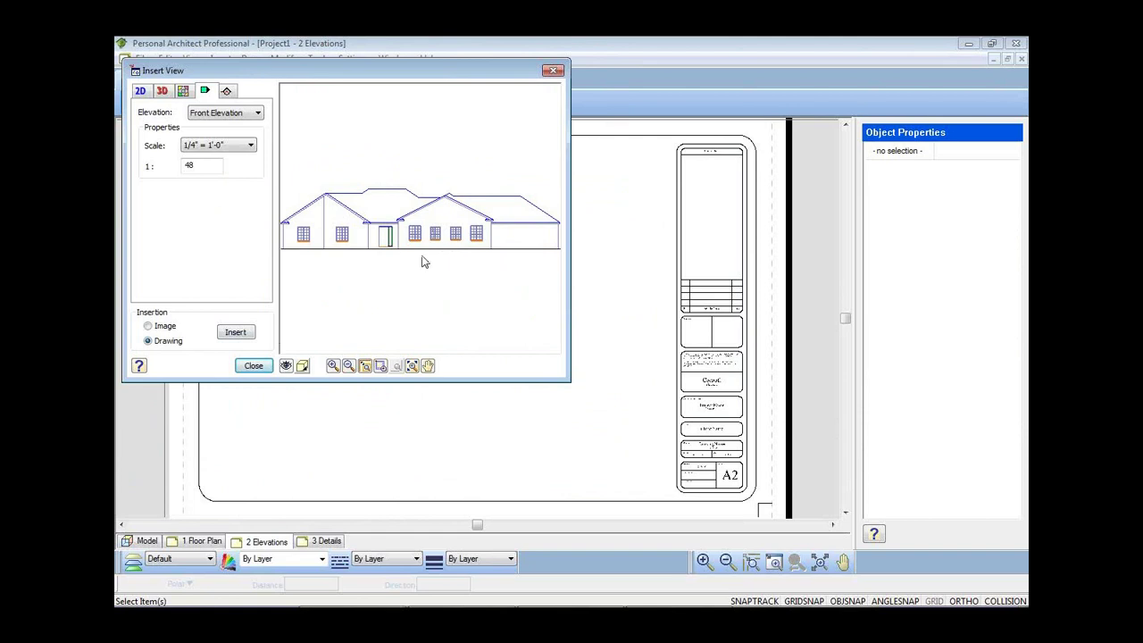
click(235, 332)
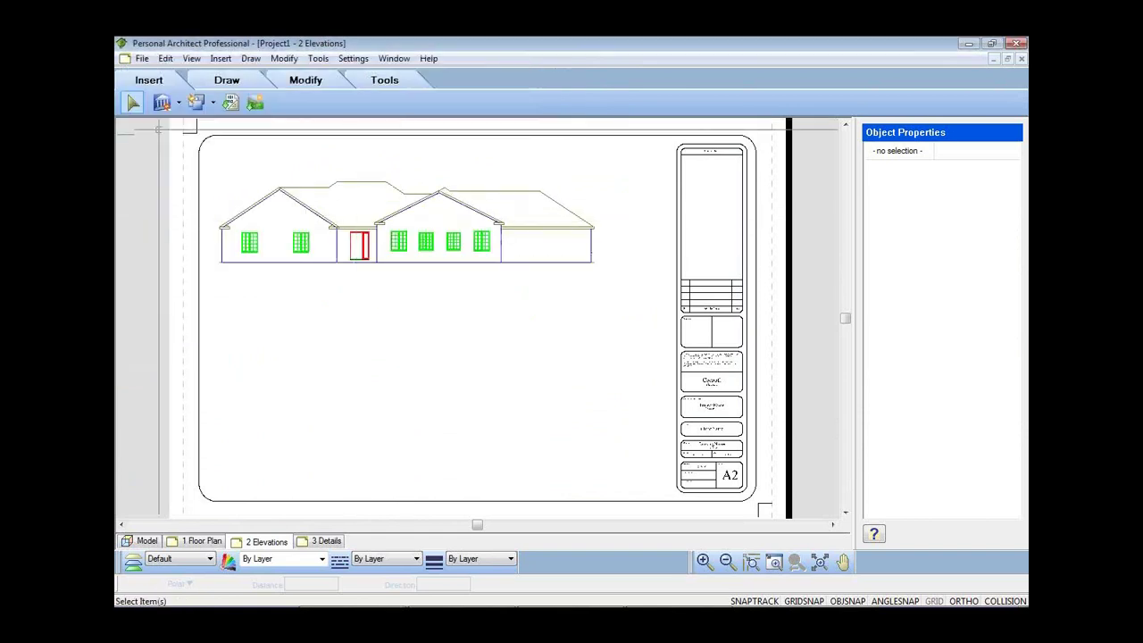
- Insert the Right Elevation at 1/4" = 1'-0" below the front elevation on the sheet
click(174, 104)
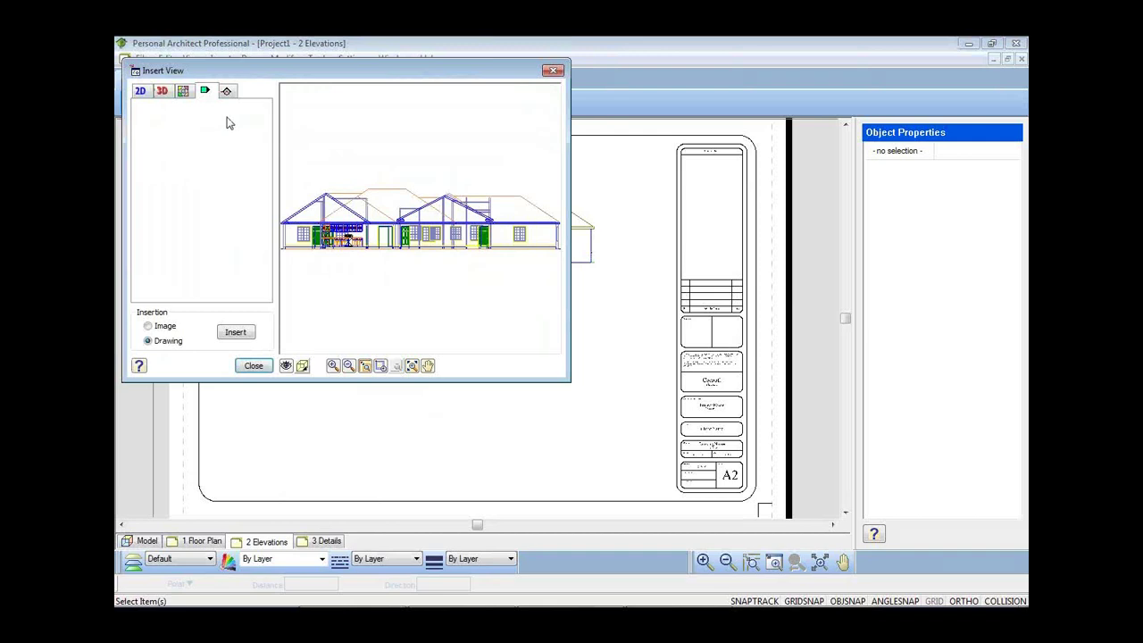
click(226, 113)
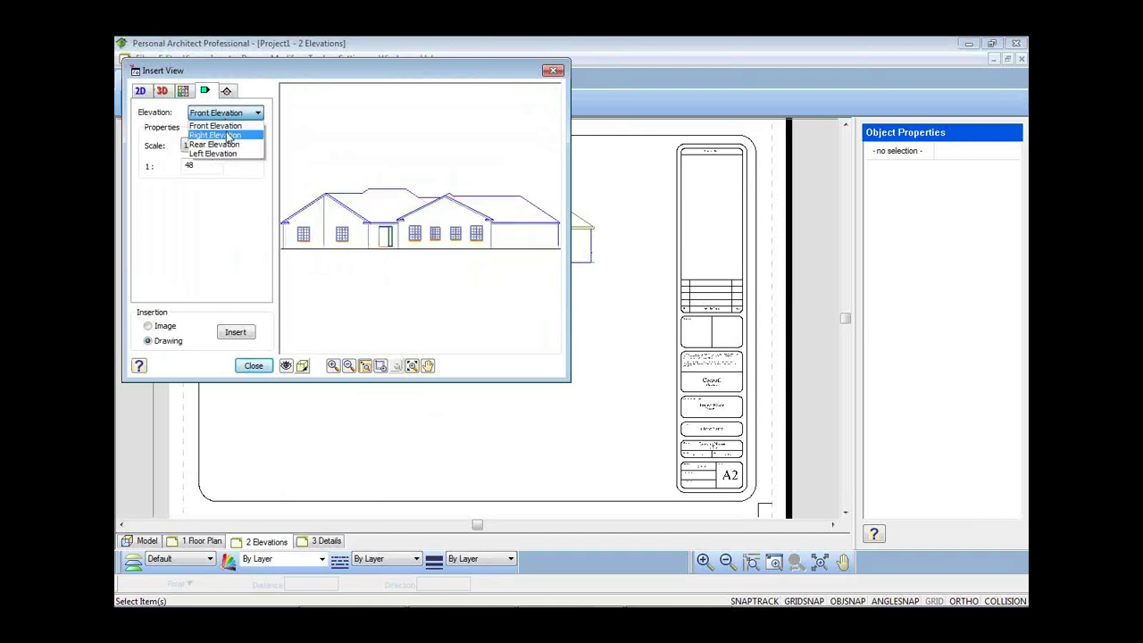
click(215, 135)
click(235, 331)
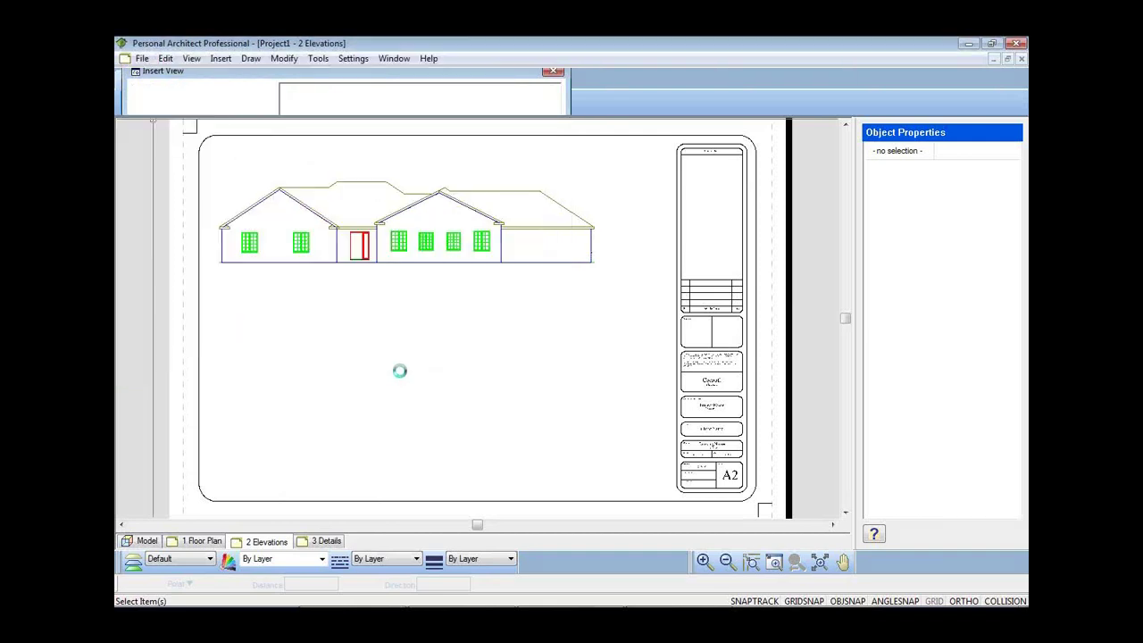
click(402, 308)
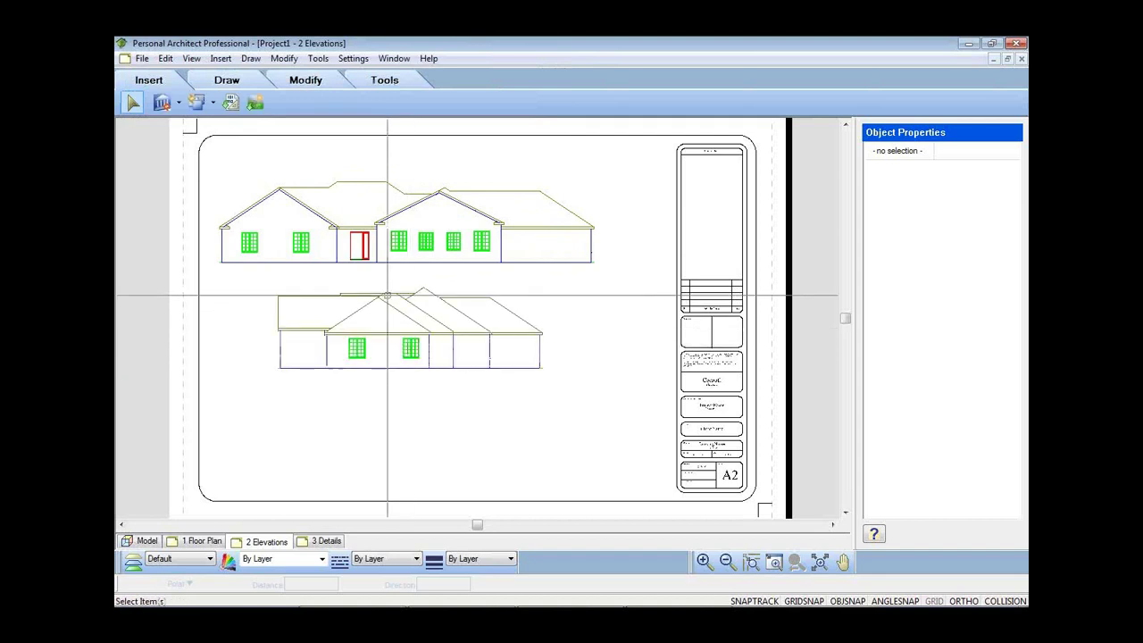
- Insert the Left Elevation at 1/4" = 1'-0" with its roof and brick patterns displayed, below the right elevation
click(162, 103)
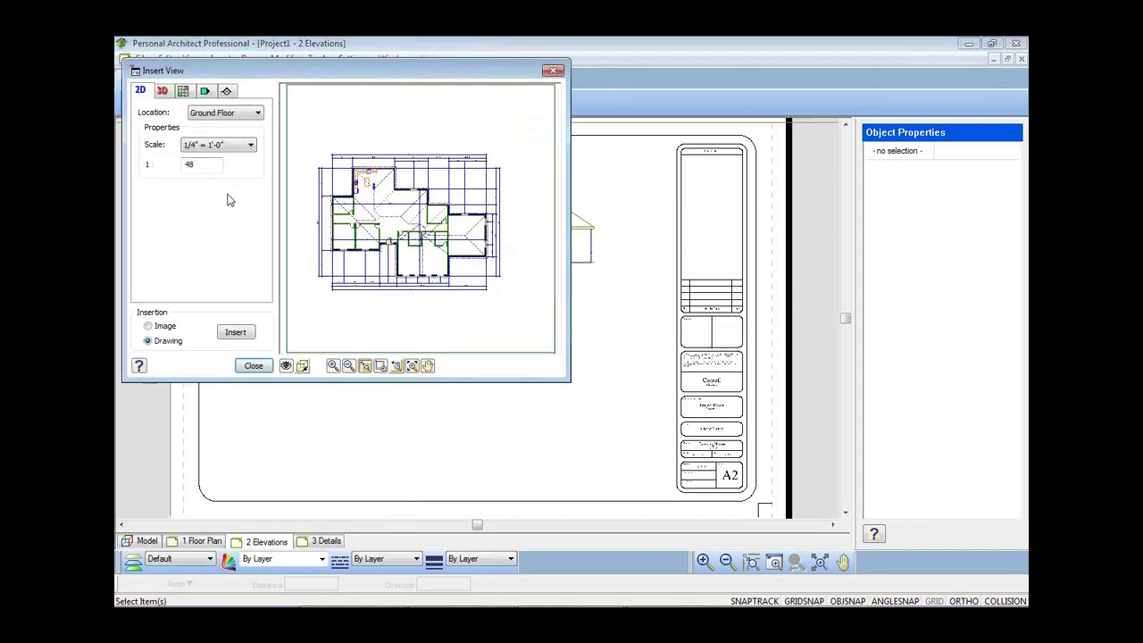
click(215, 91)
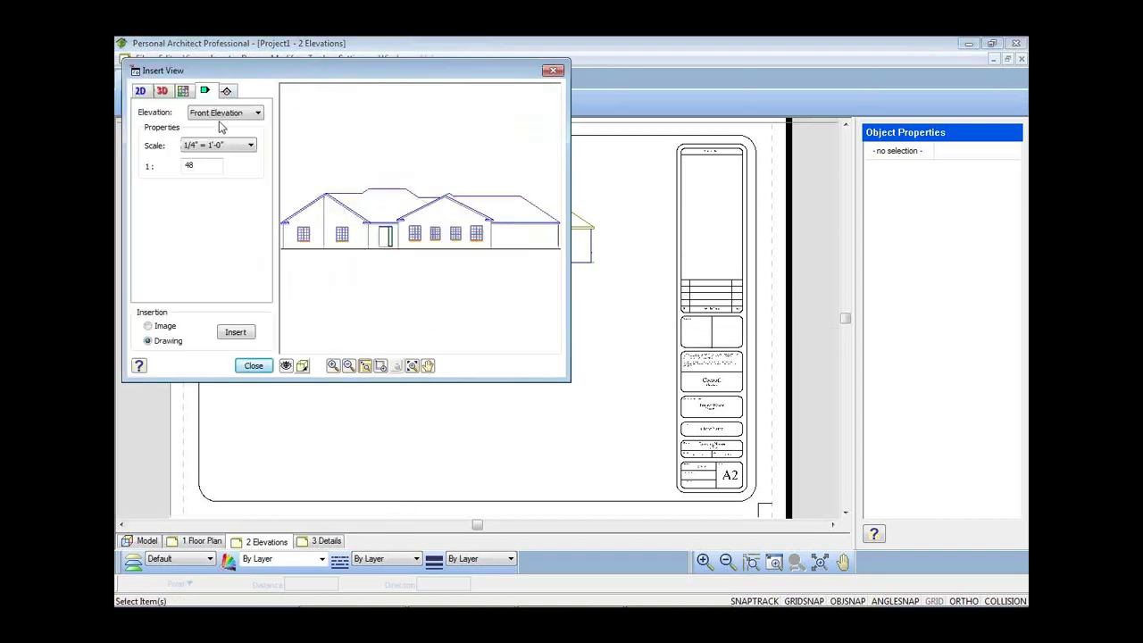
click(221, 114)
click(214, 152)
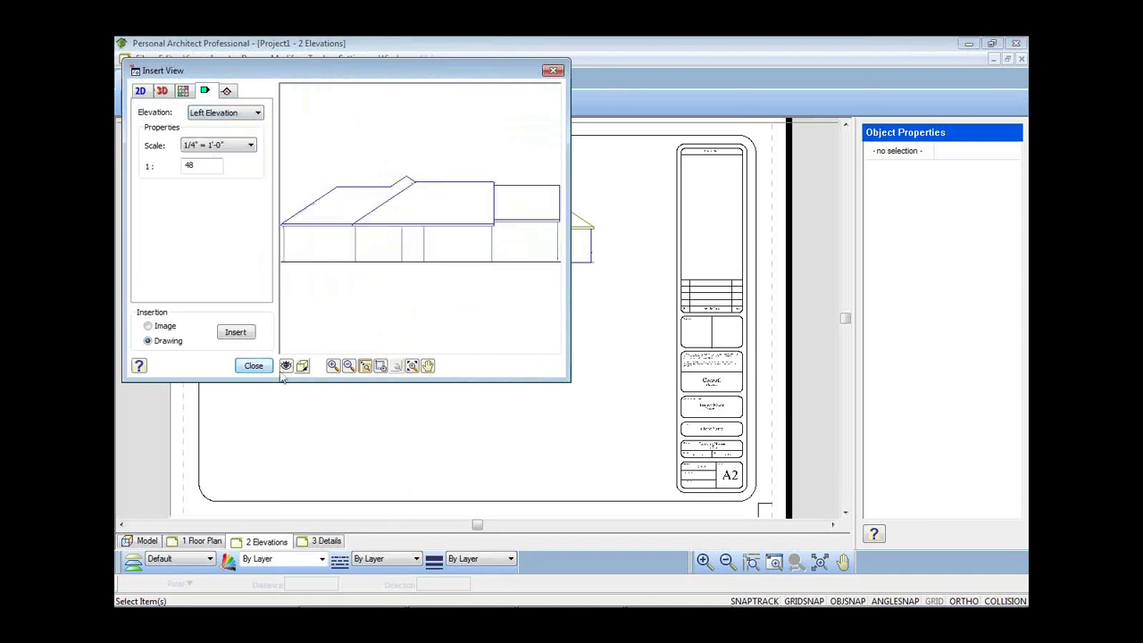
click(302, 366)
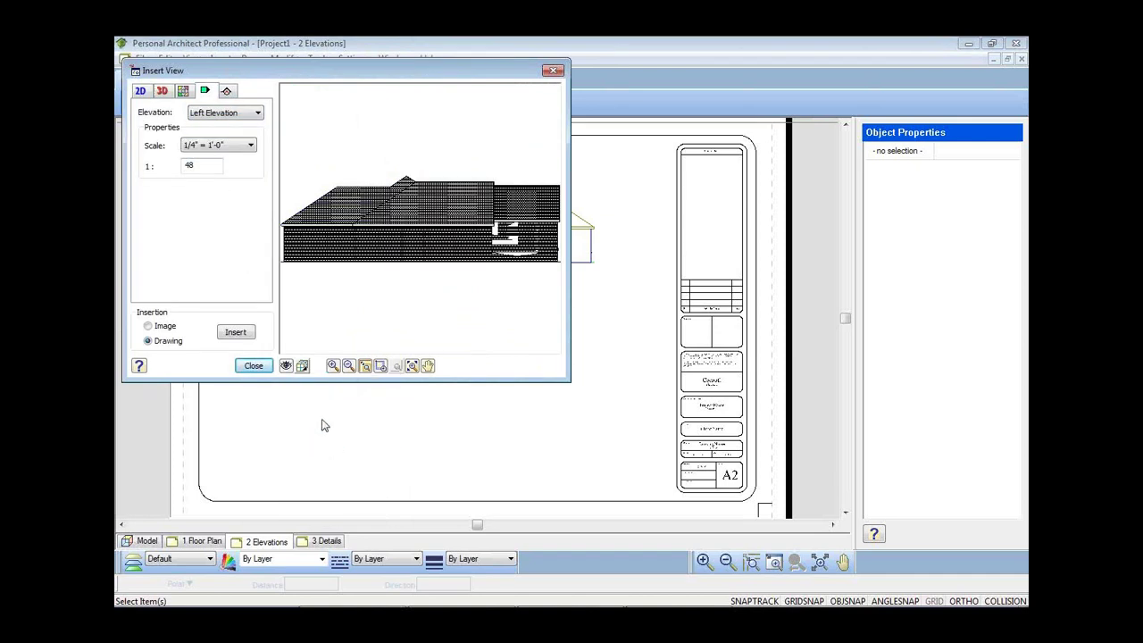
click(243, 333)
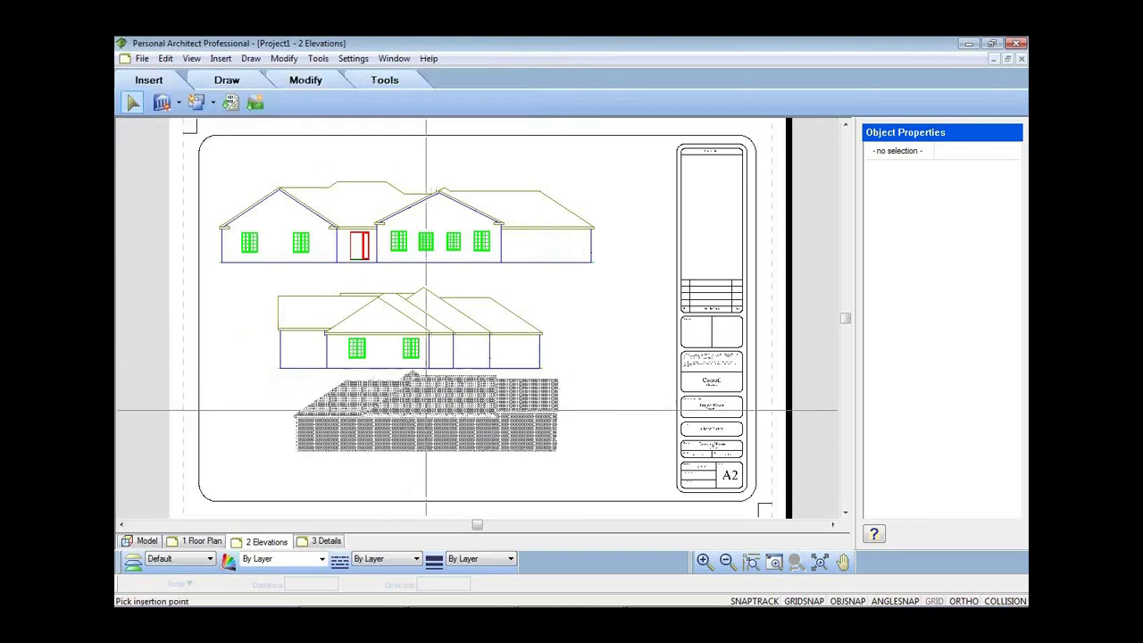
click(376, 482)
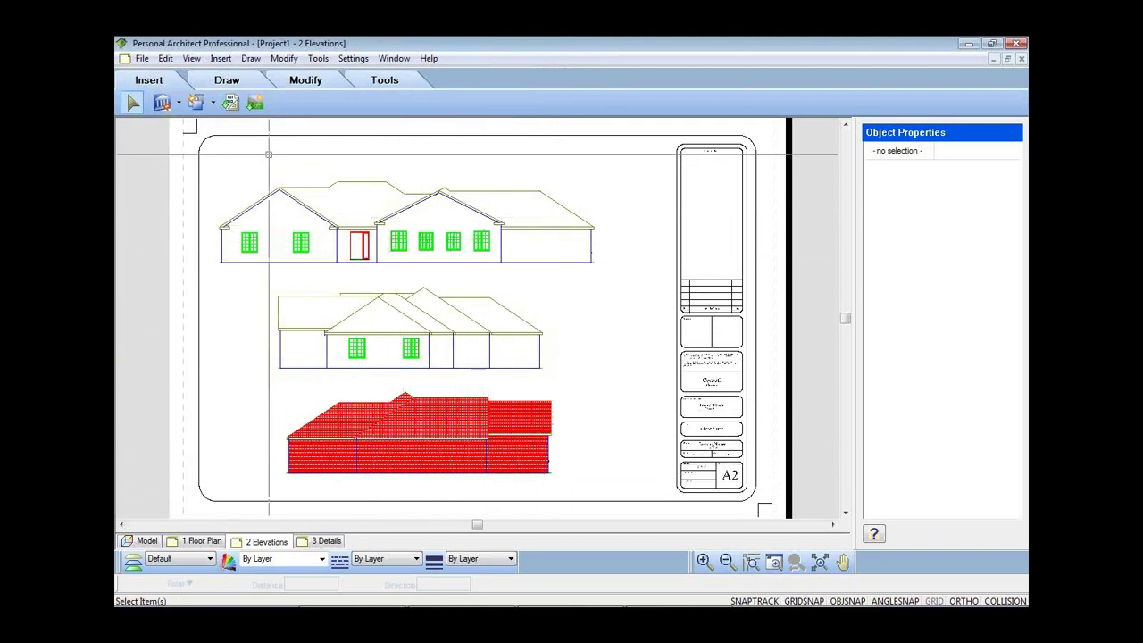
- Draw a four-sided Simple Brick polygon hatch with a slanted inner edge at the right end of the front elevation's wall
click(238, 83)
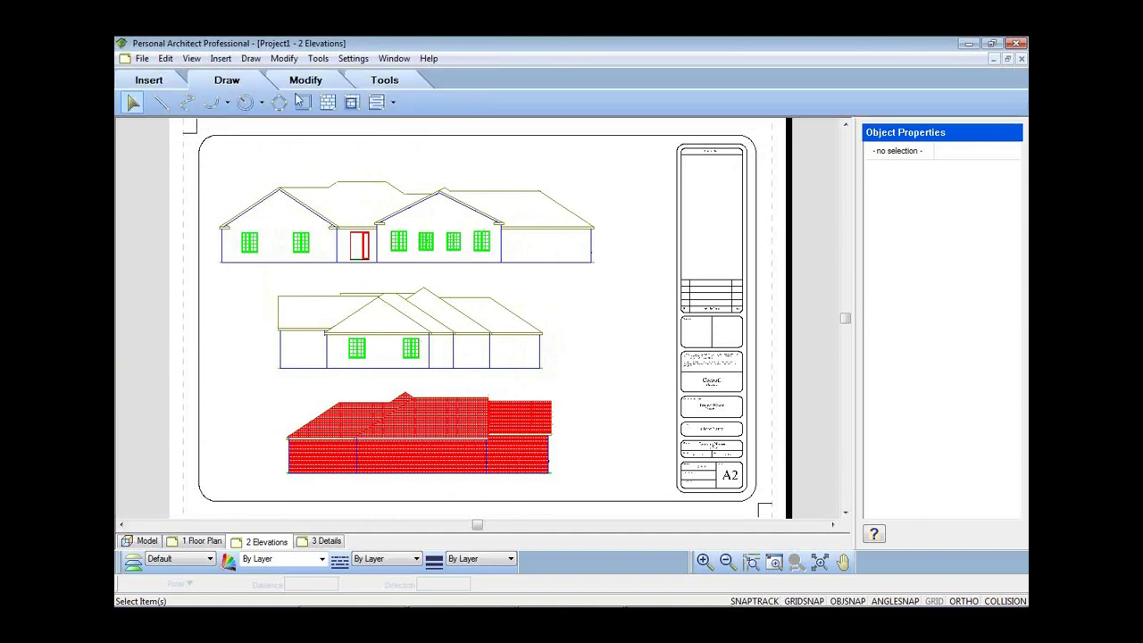
click(327, 103)
click(494, 349)
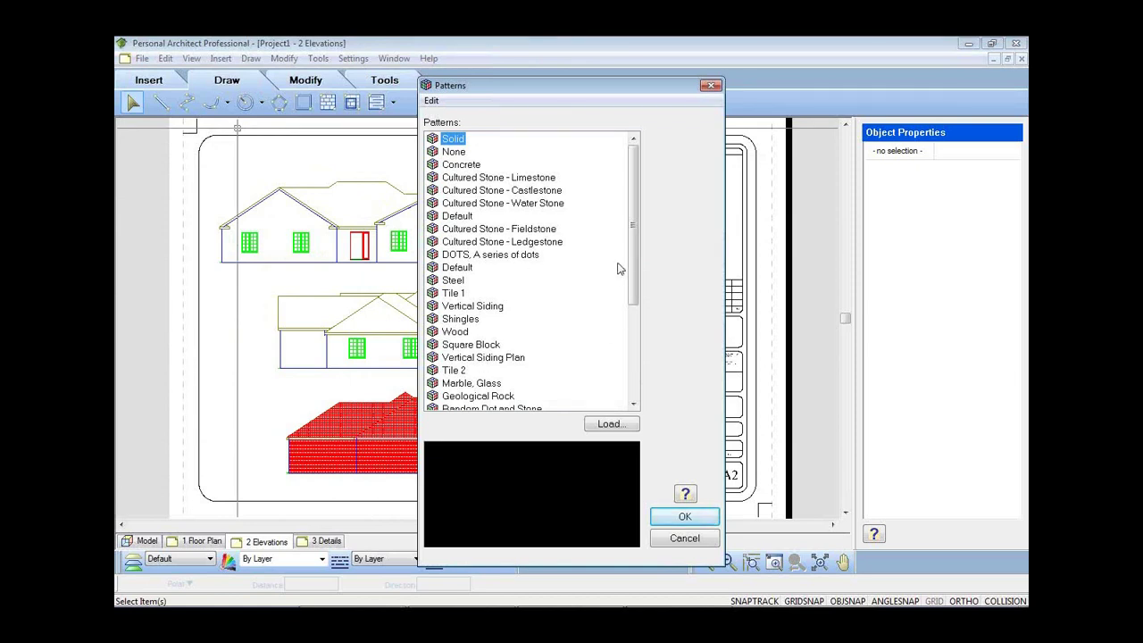
scroll(554, 348, down, 4)
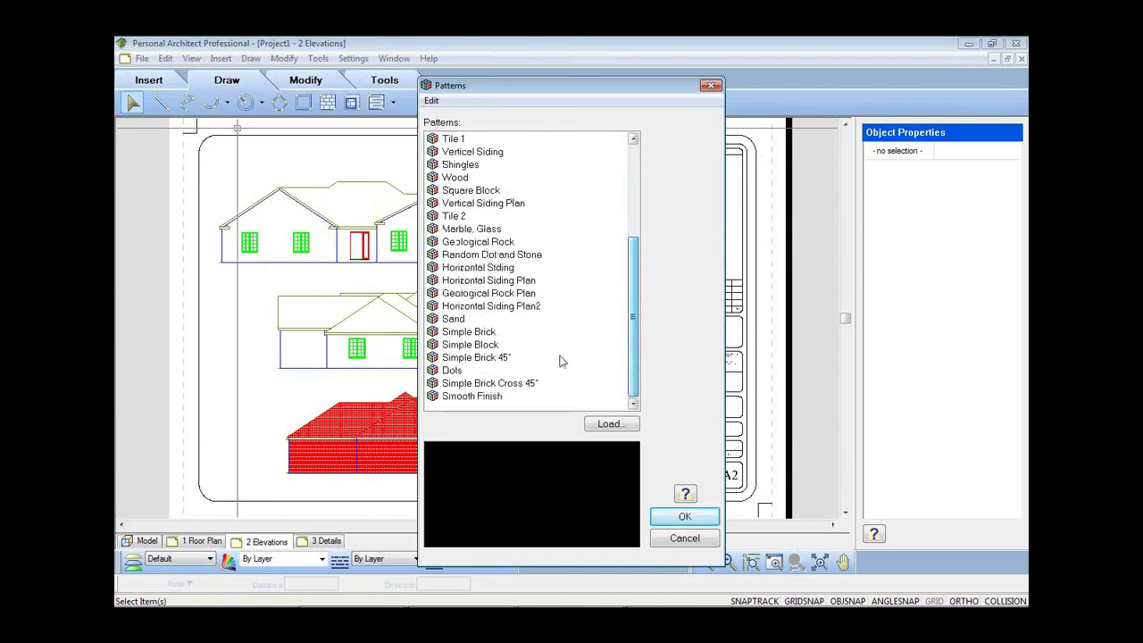
click(474, 331)
click(684, 516)
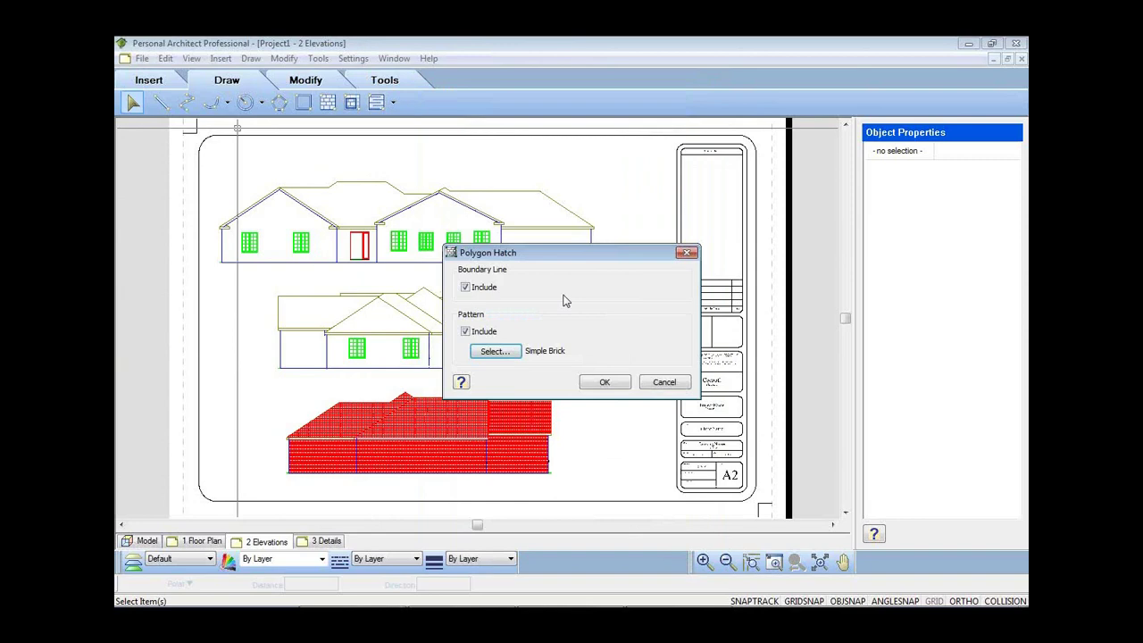
click(605, 383)
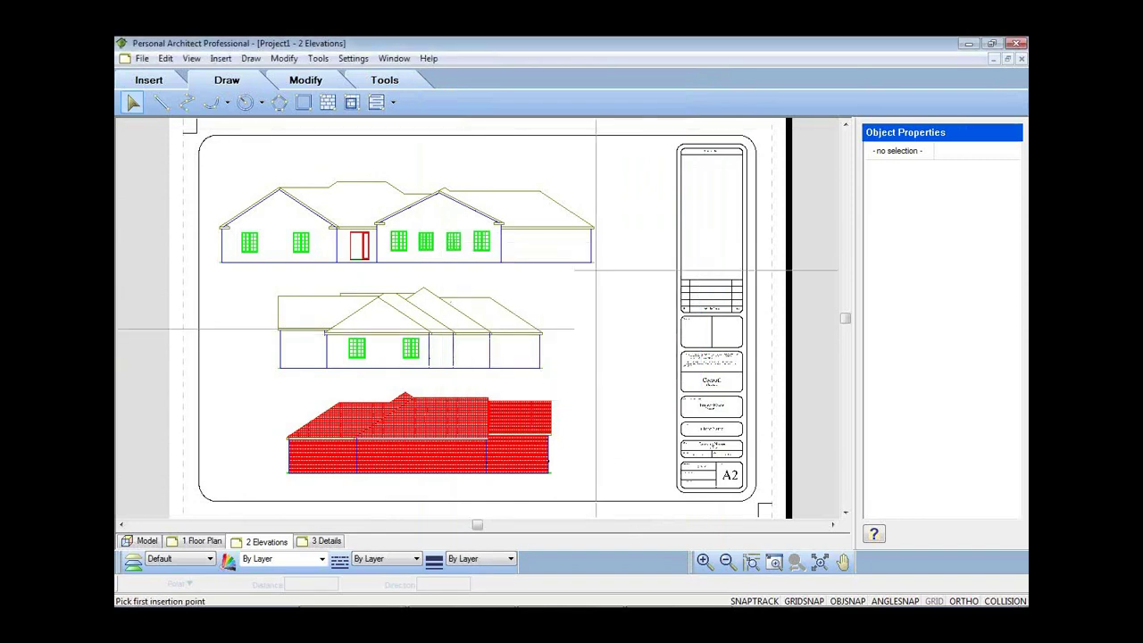
click(591, 262)
click(559, 260)
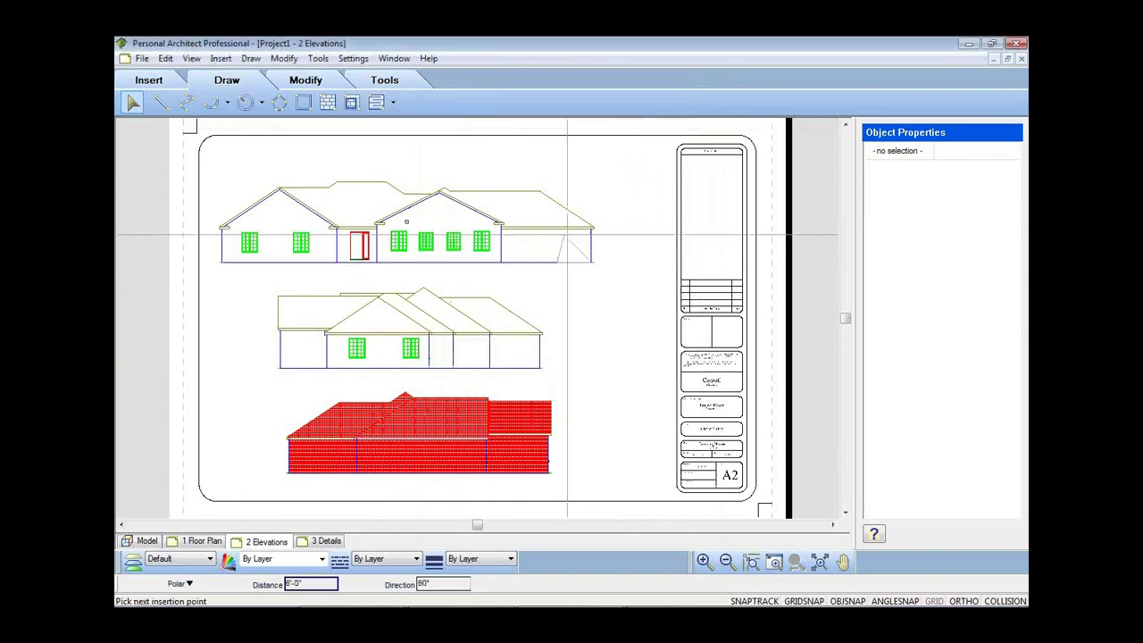
click(592, 228)
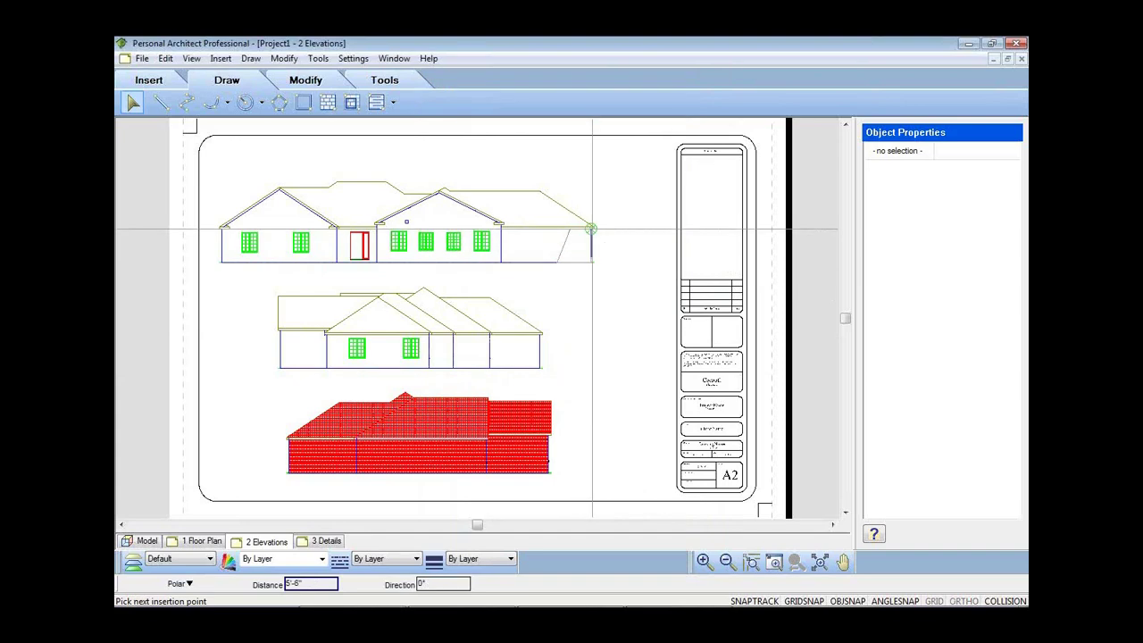
right_click(593, 232)
click(596, 238)
- Exclude the boundary line from the brick hatch and set the hatch's colour to Blue
scroll(593, 238, up, 5)
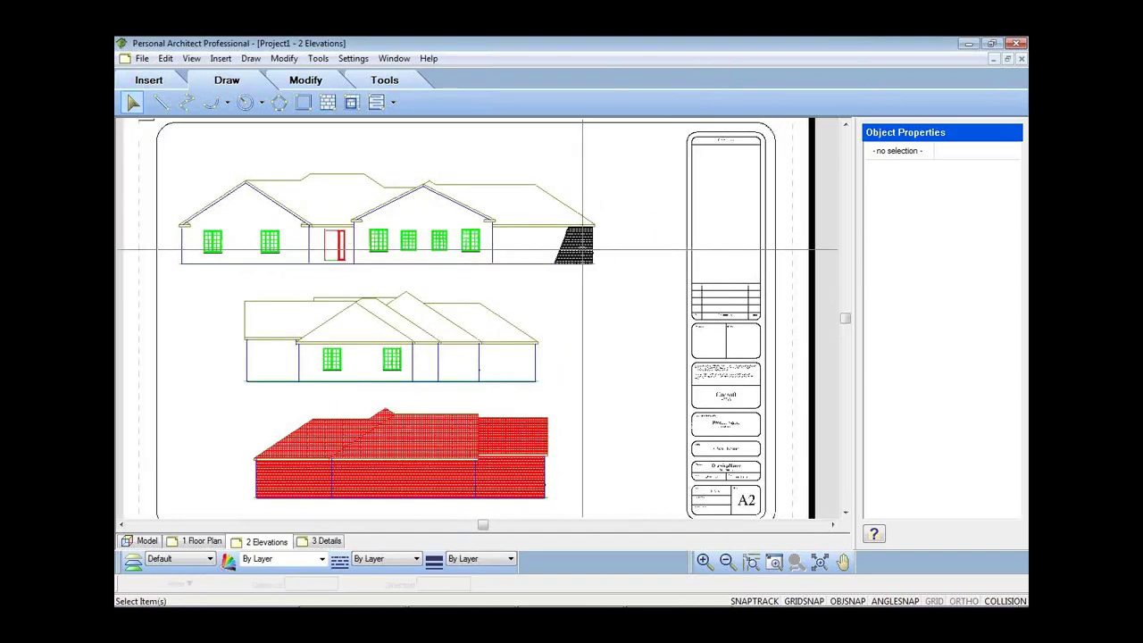
click(576, 241)
click(942, 261)
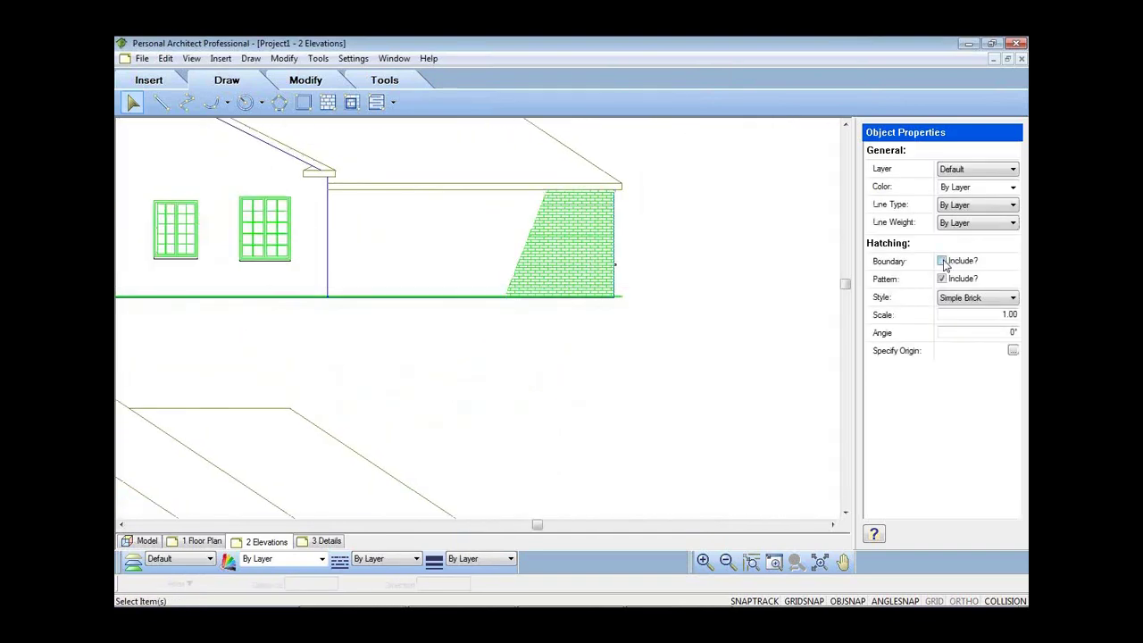
click(966, 187)
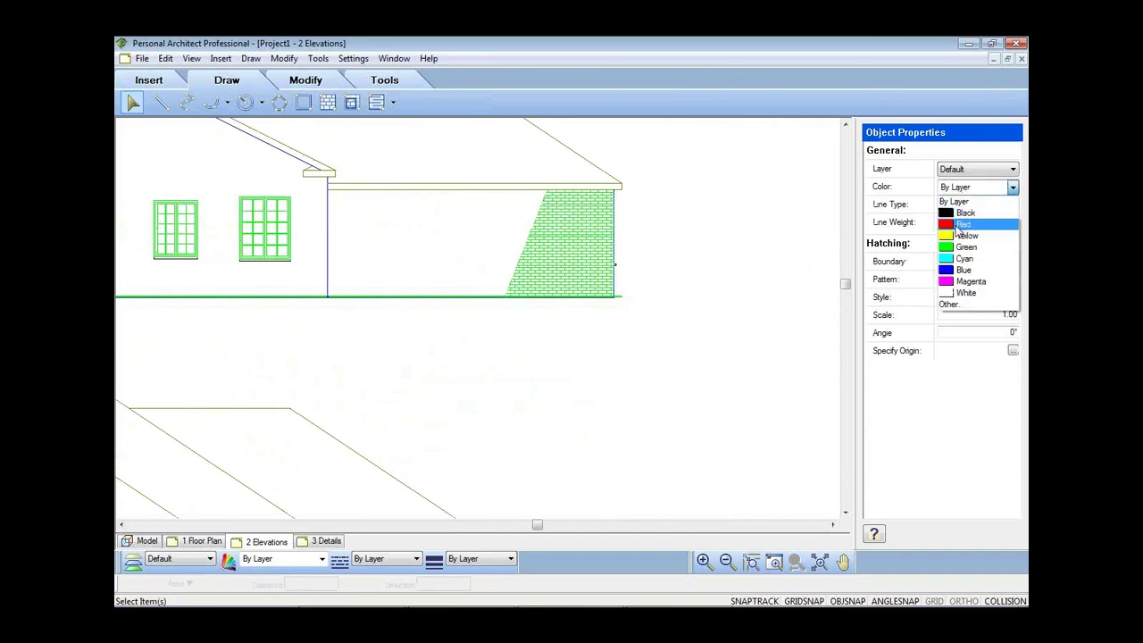
click(957, 269)
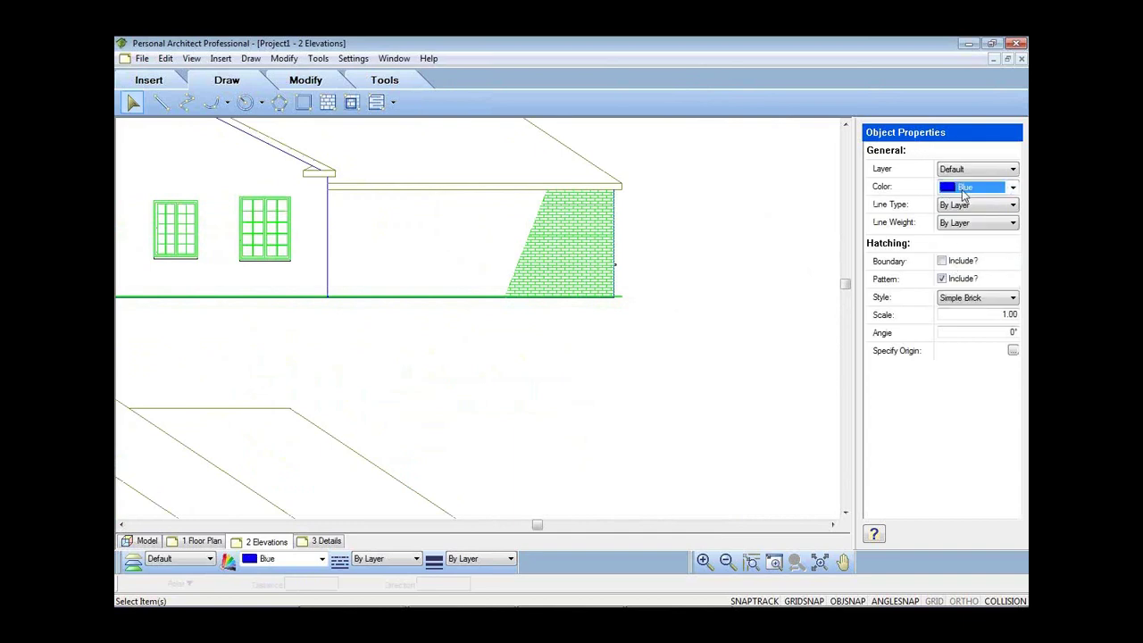
click(662, 378)
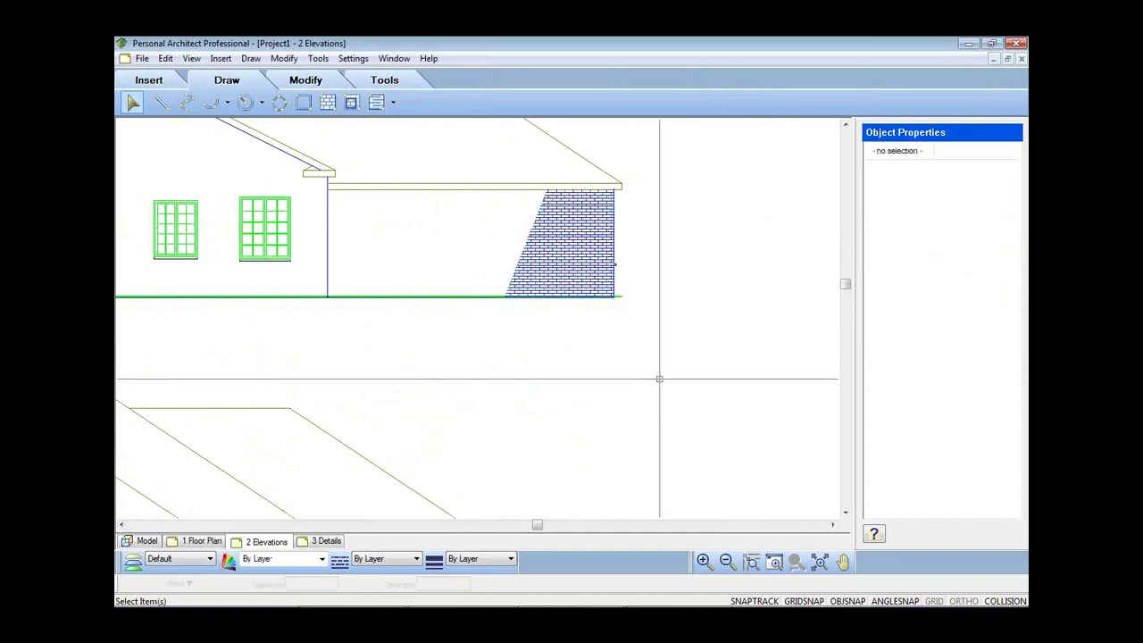
scroll(662, 378, down, 1)
scroll(661, 377, down, 3)
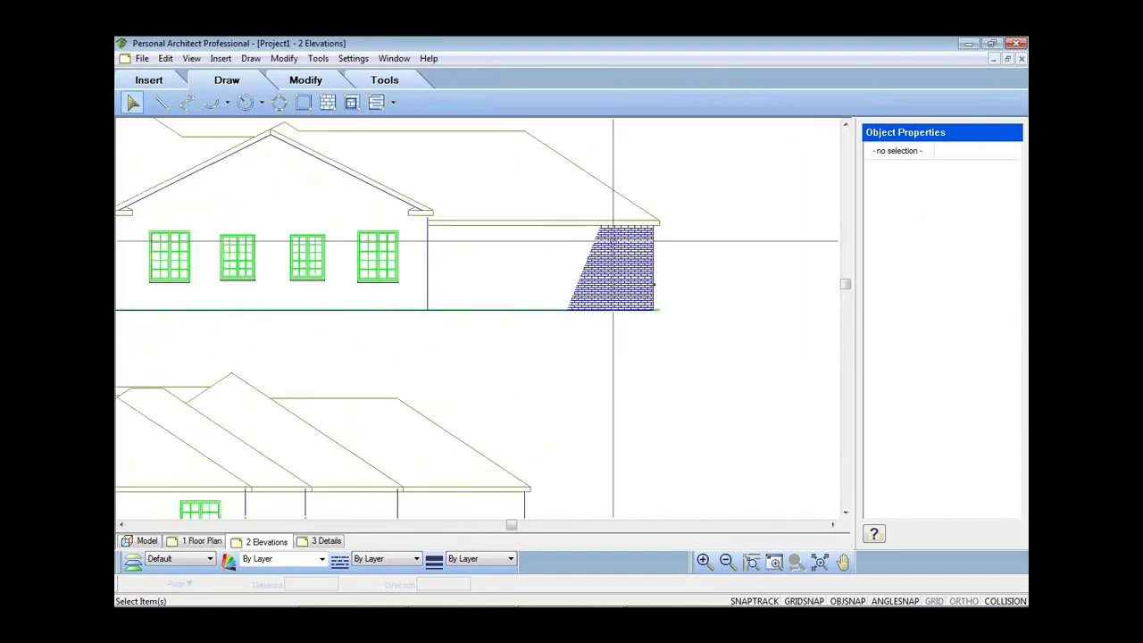
- Apply a Simple Brick boundary hatch to the two gable wall areas of the front elevation, using outer detection around the windows
scroll(619, 327, down, 1)
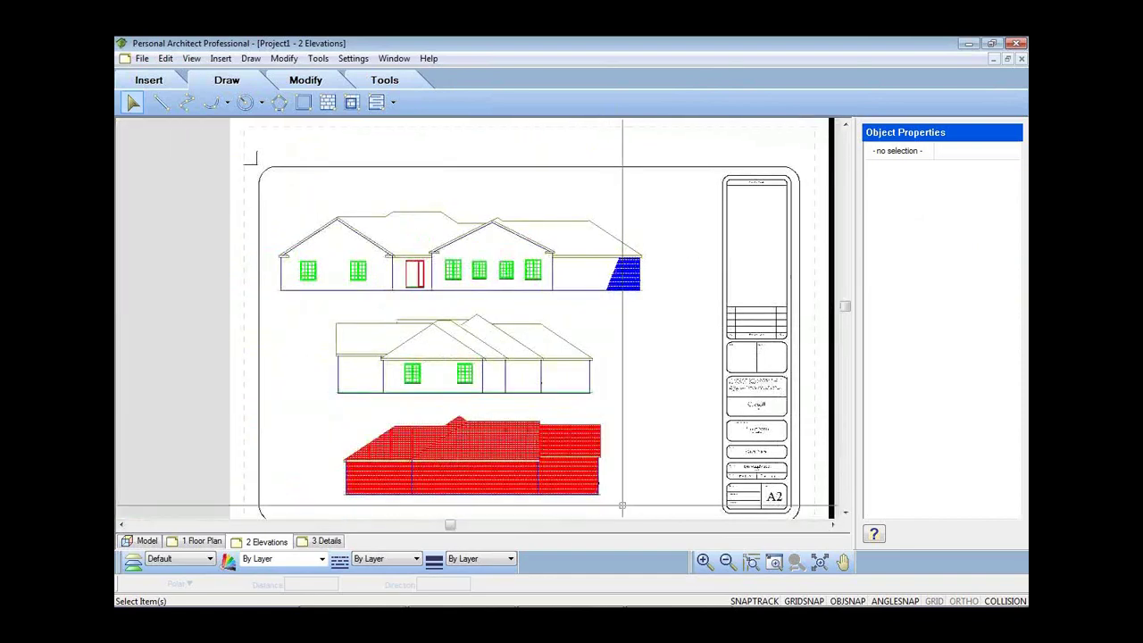
mouse_move(548, 497)
middle_down()
mouse_move(546, 450)
mouse_move(559, 490)
middle_up()
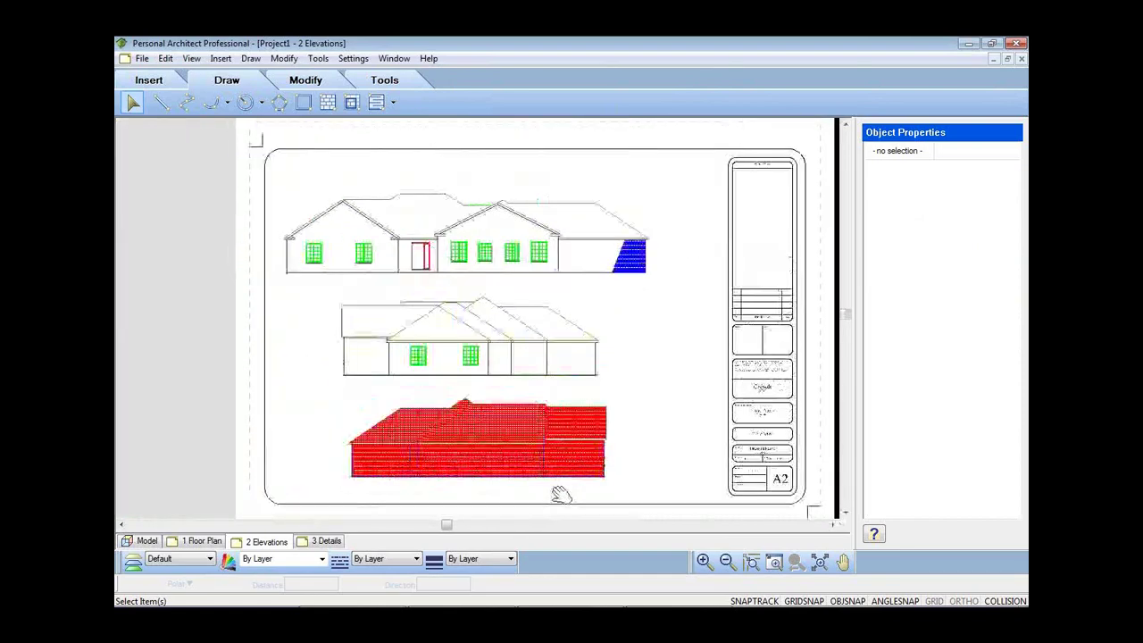
scroll(468, 221, up, 1)
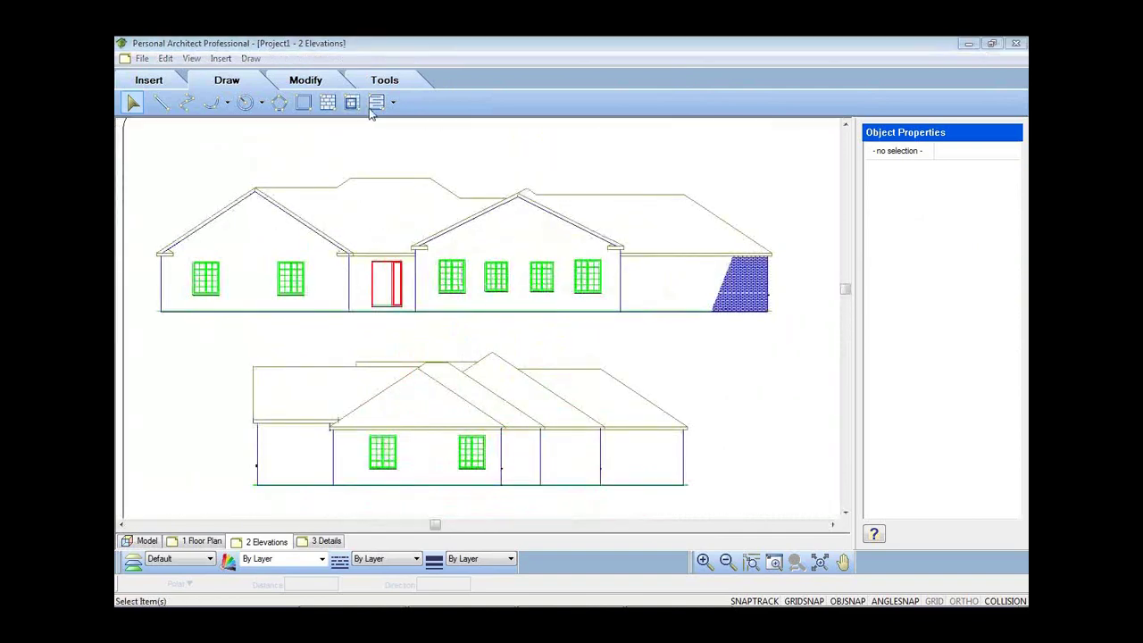
click(352, 102)
click(495, 195)
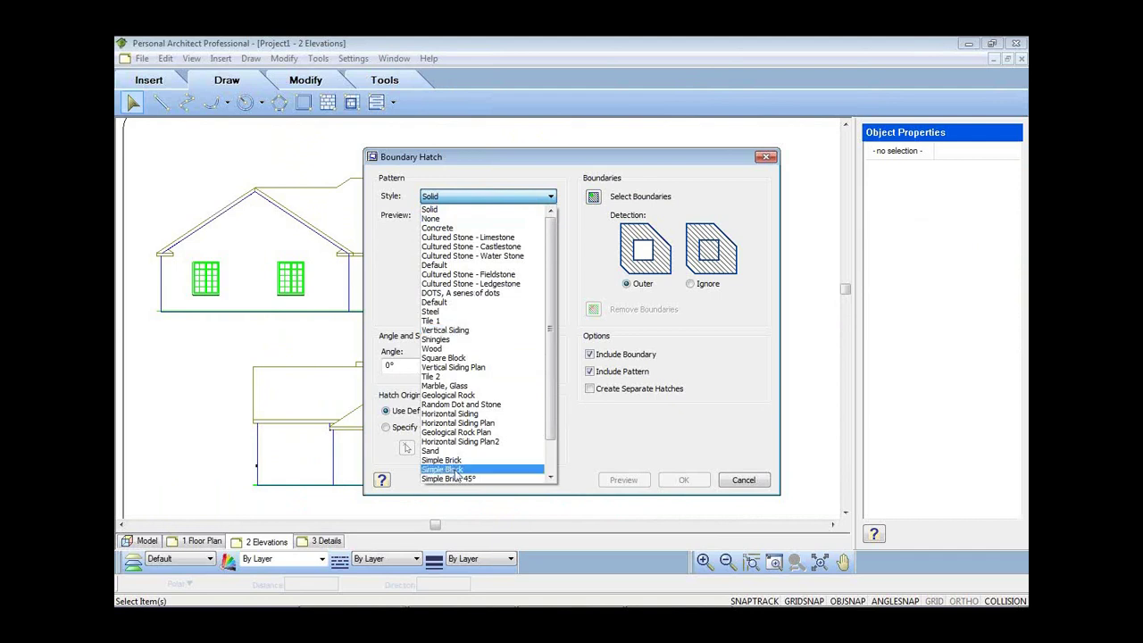
click(455, 469)
scroll(471, 465, up, 2)
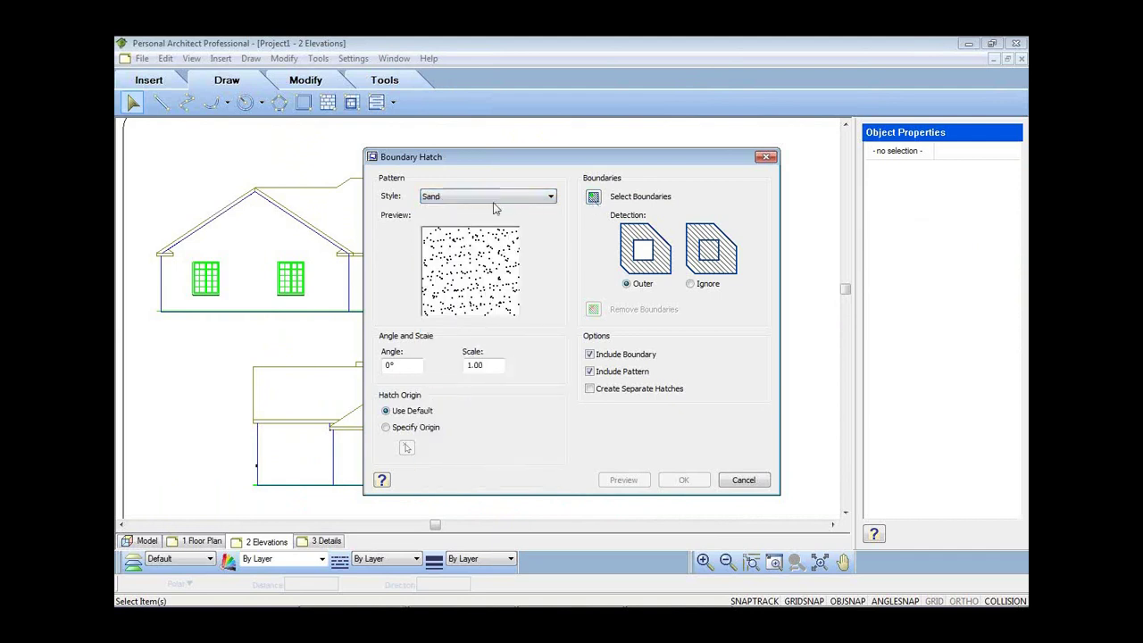
click(494, 200)
click(466, 432)
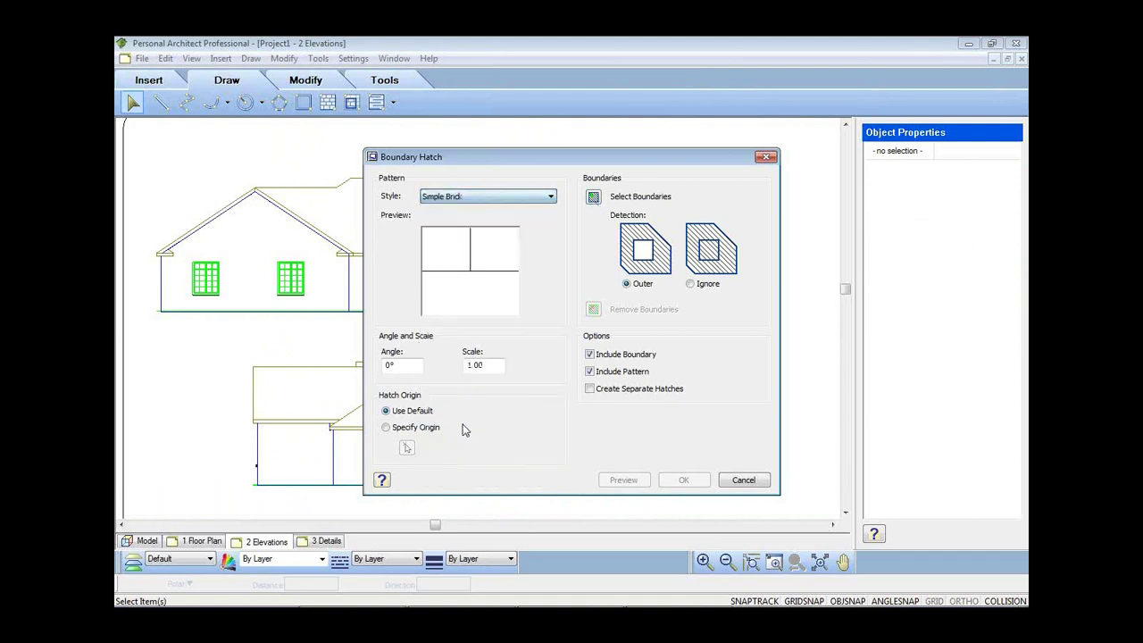
click(592, 198)
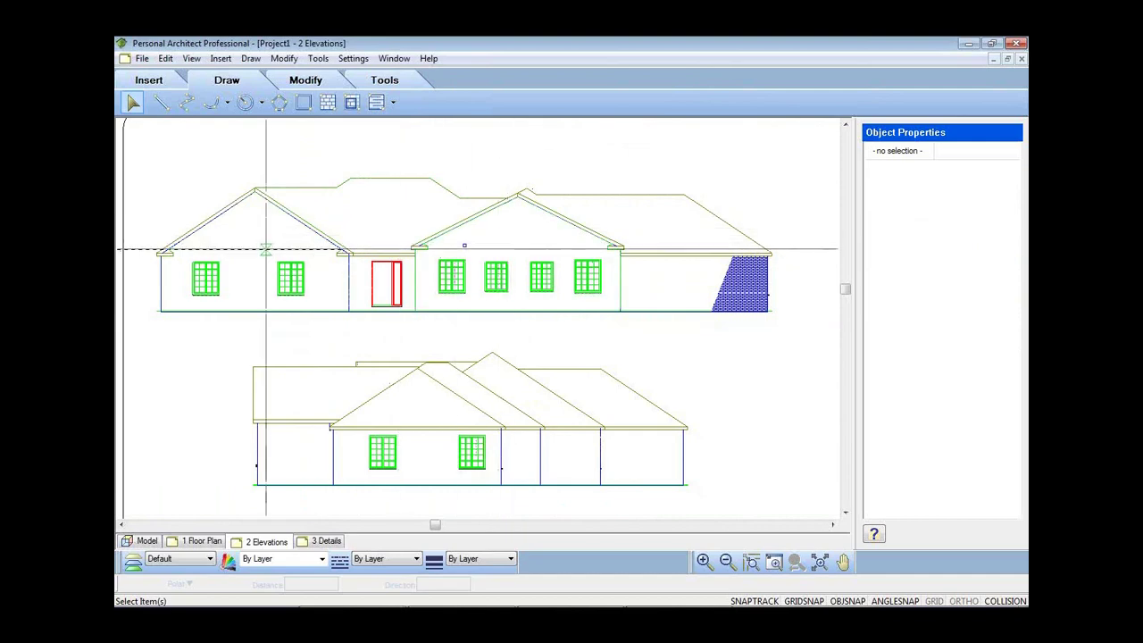
right_click(333, 195)
click(355, 203)
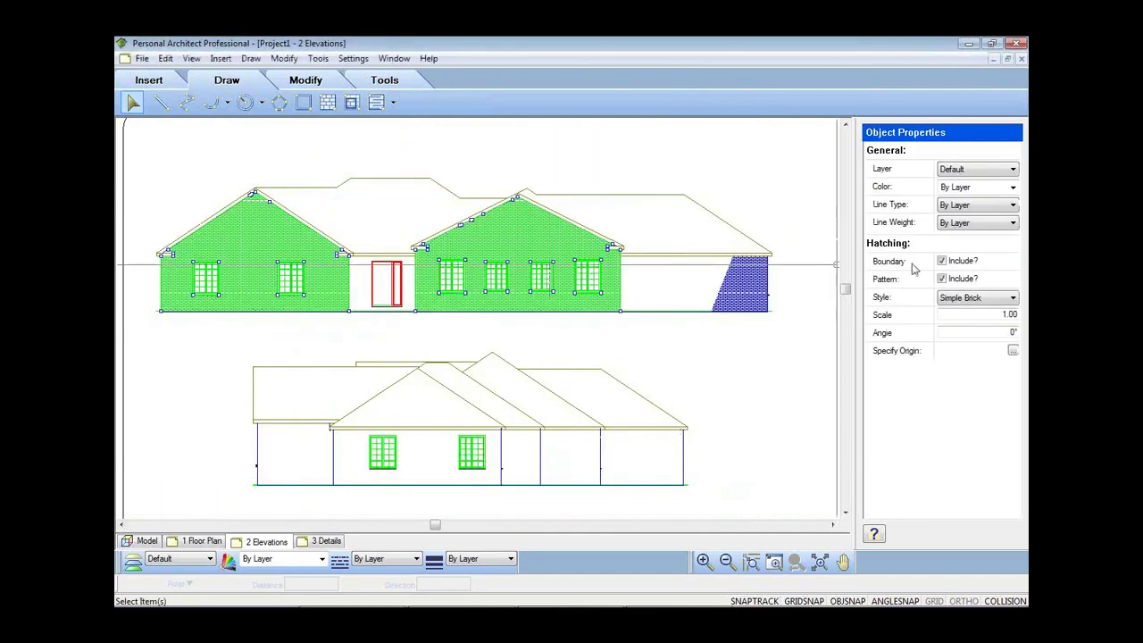
- Set the colour of the front elevation's gable brick hatch to Blue and deselect it
click(978, 187)
click(969, 263)
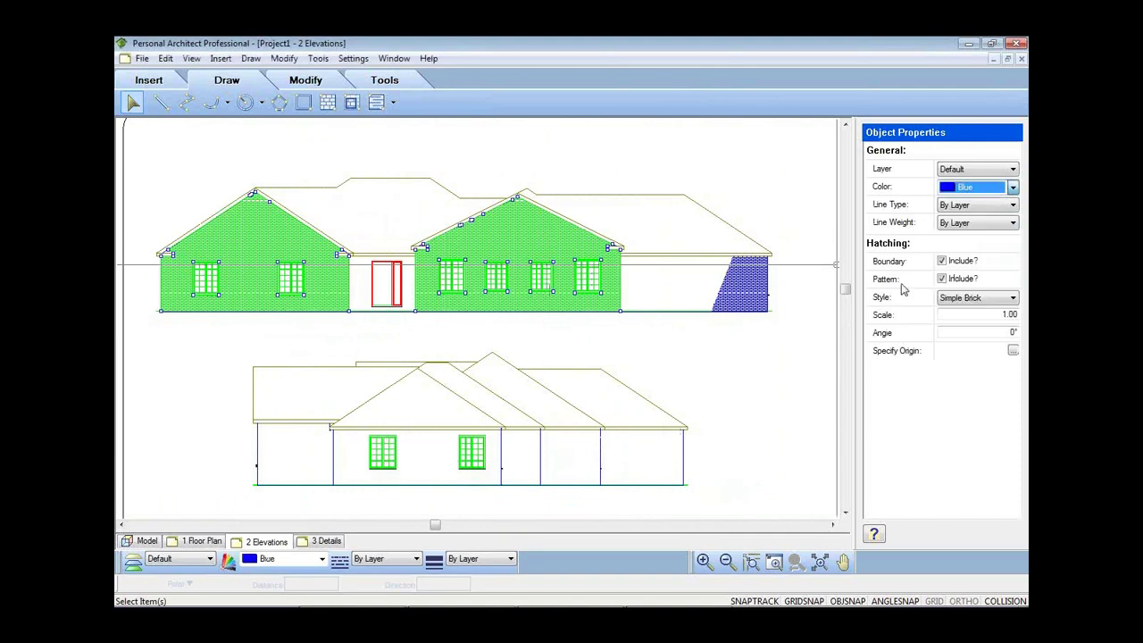
key(Escape)
scroll(482, 282, down, 3)
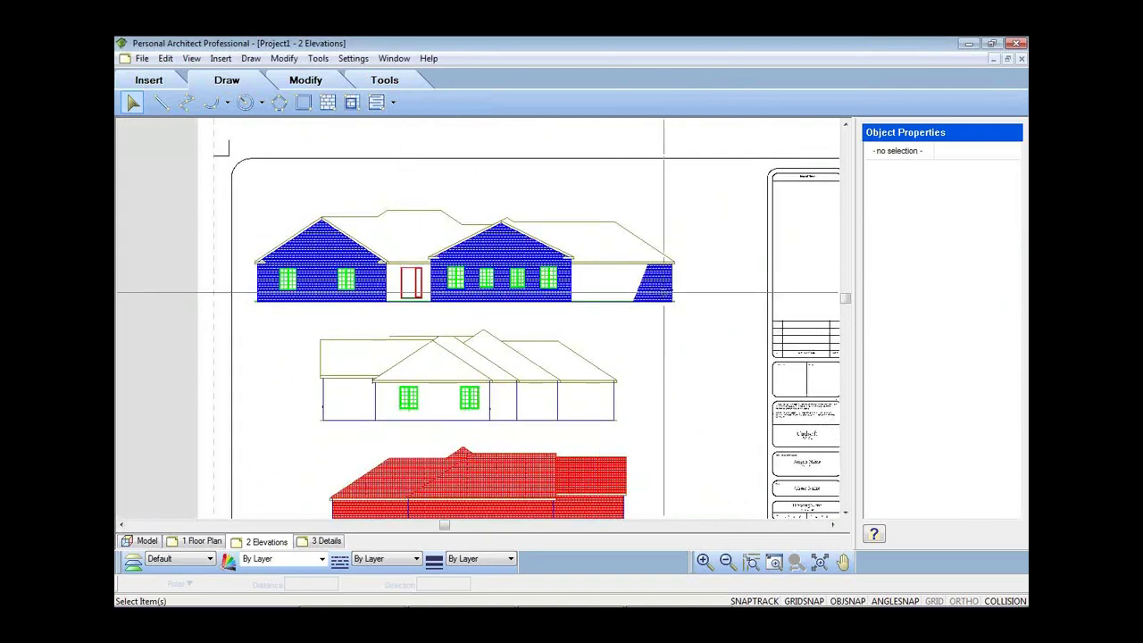
scroll(395, 256, up, 3)
scroll(381, 260, up, 2)
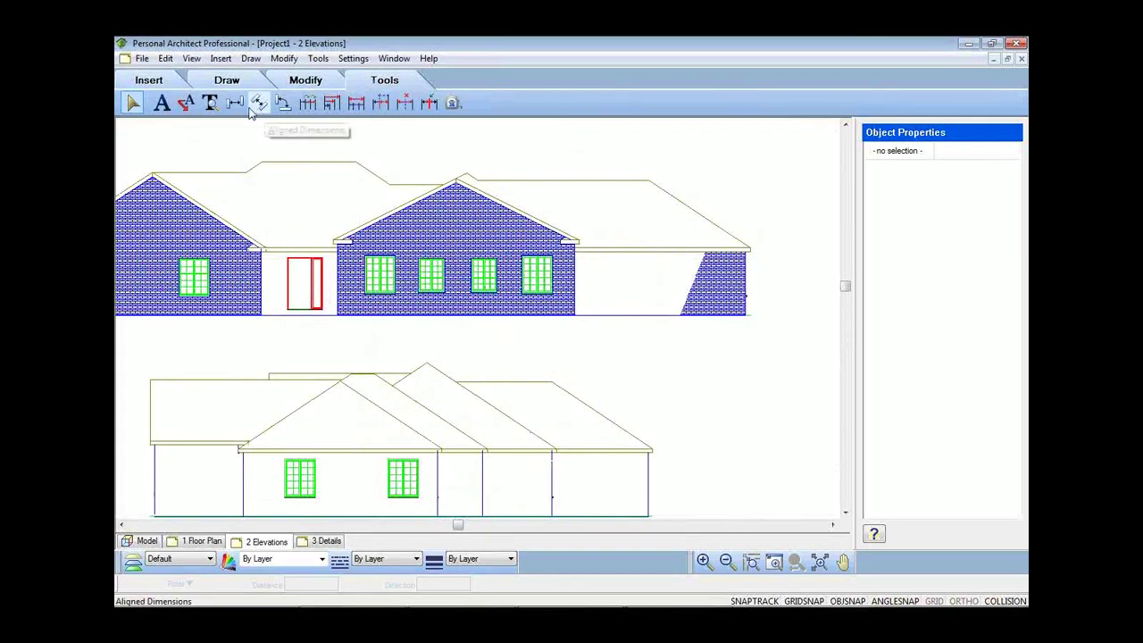
- Dimension the height of the wall at the right end of the front elevation, placing the dimension outside the building
click(235, 102)
click(748, 314)
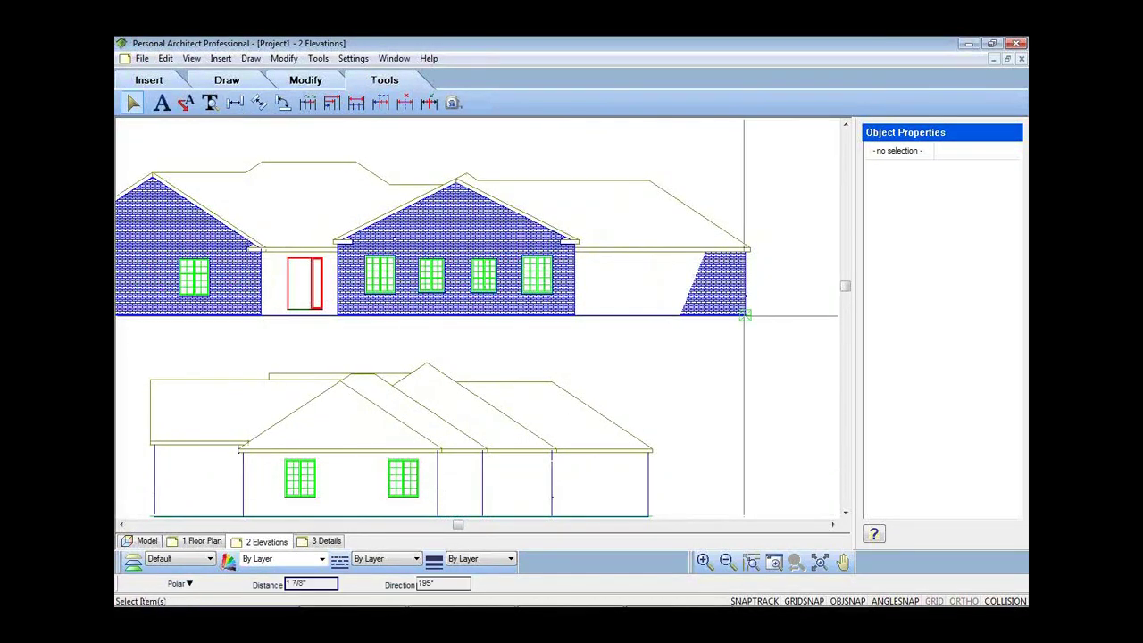
click(750, 252)
click(789, 268)
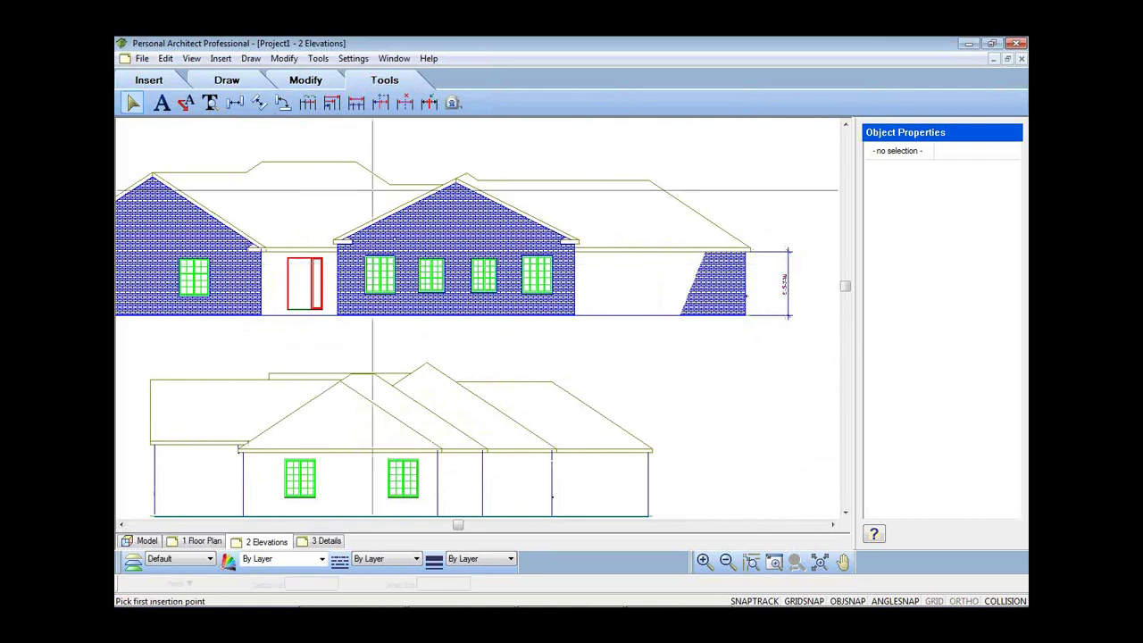
click(308, 104)
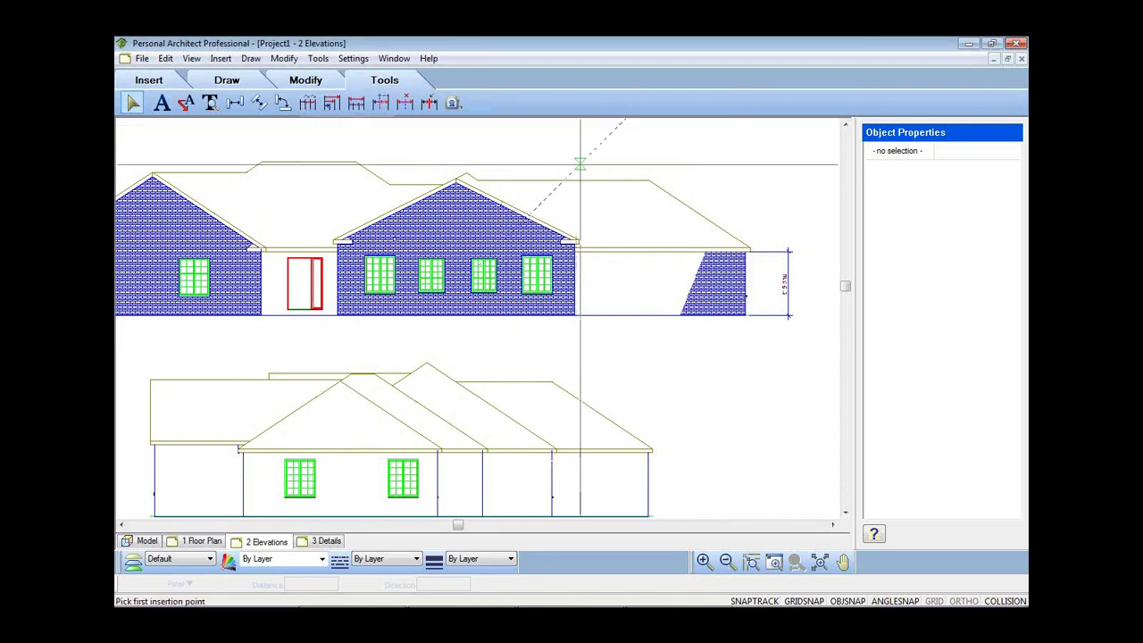
- Add the predefined ELEVATION label in the Labels text style below the front elevation
click(161, 104)
click(327, 181)
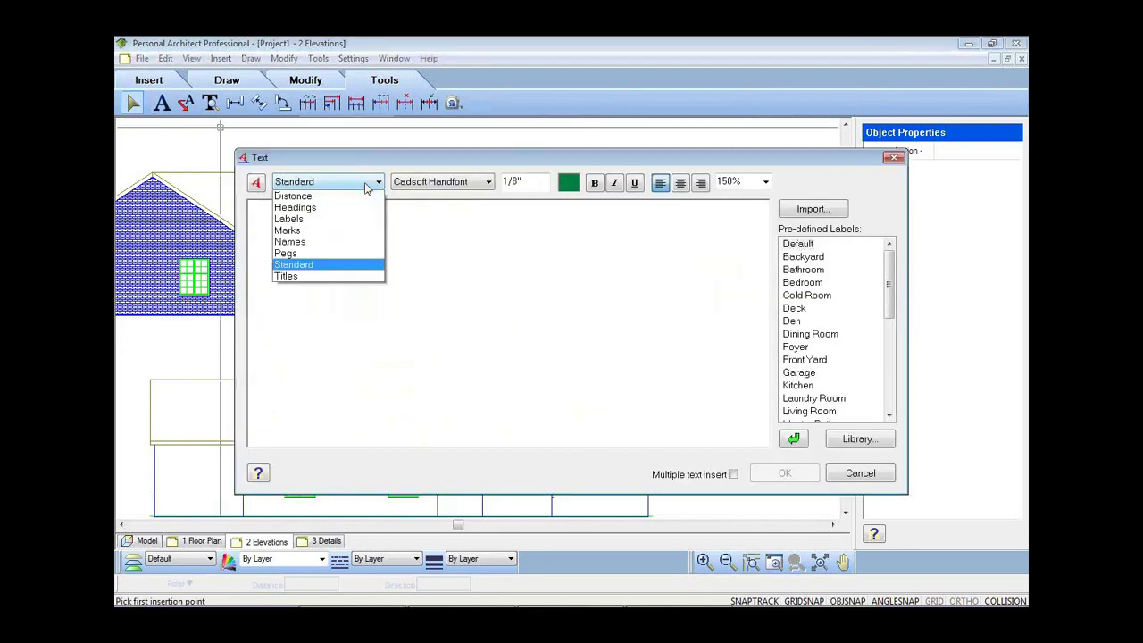
click(314, 291)
click(314, 291)
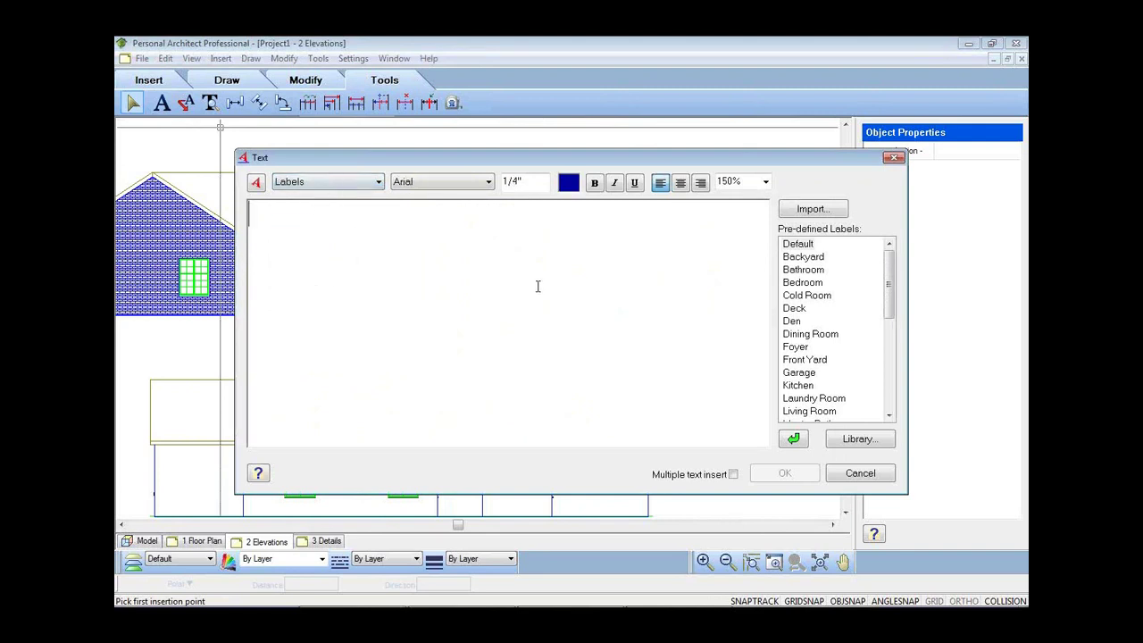
drag(889, 308, 880, 395)
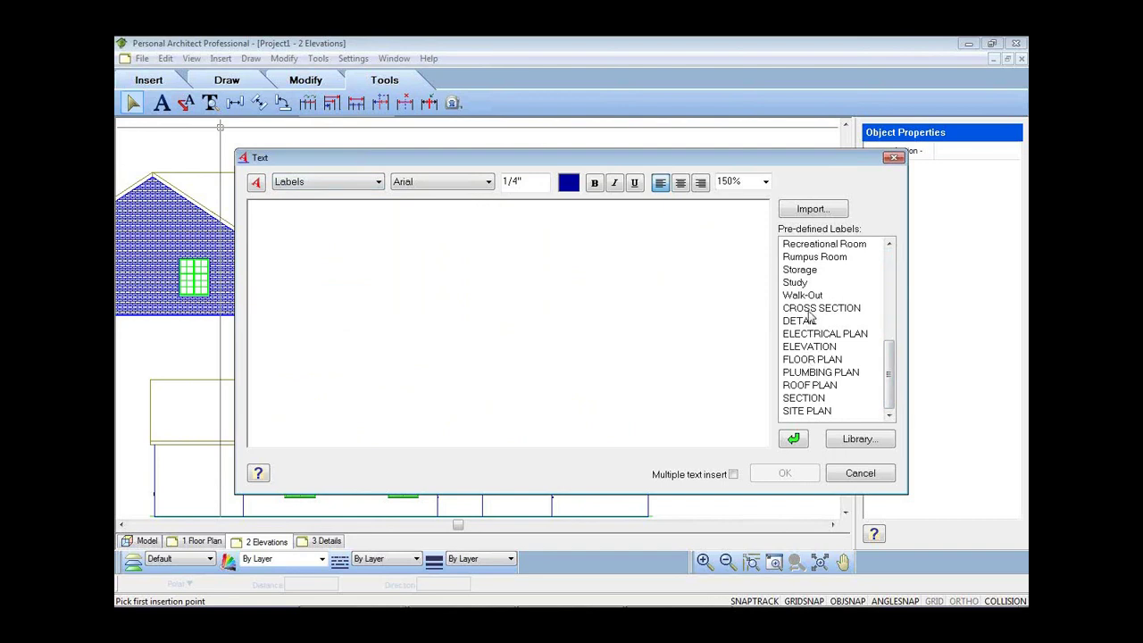
double_click(812, 347)
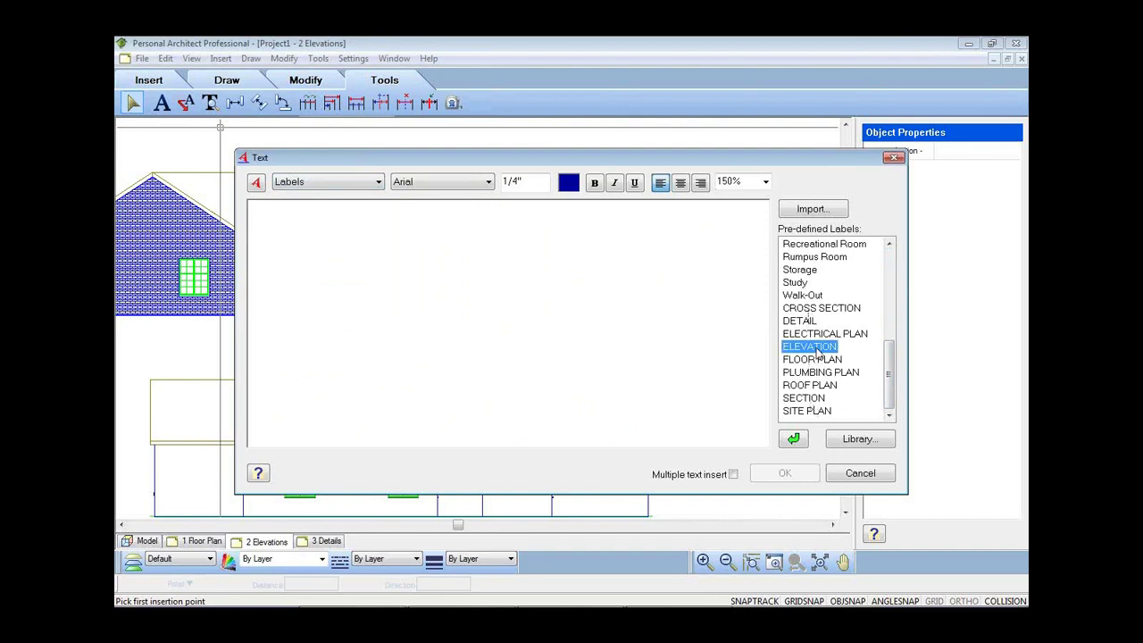
click(782, 474)
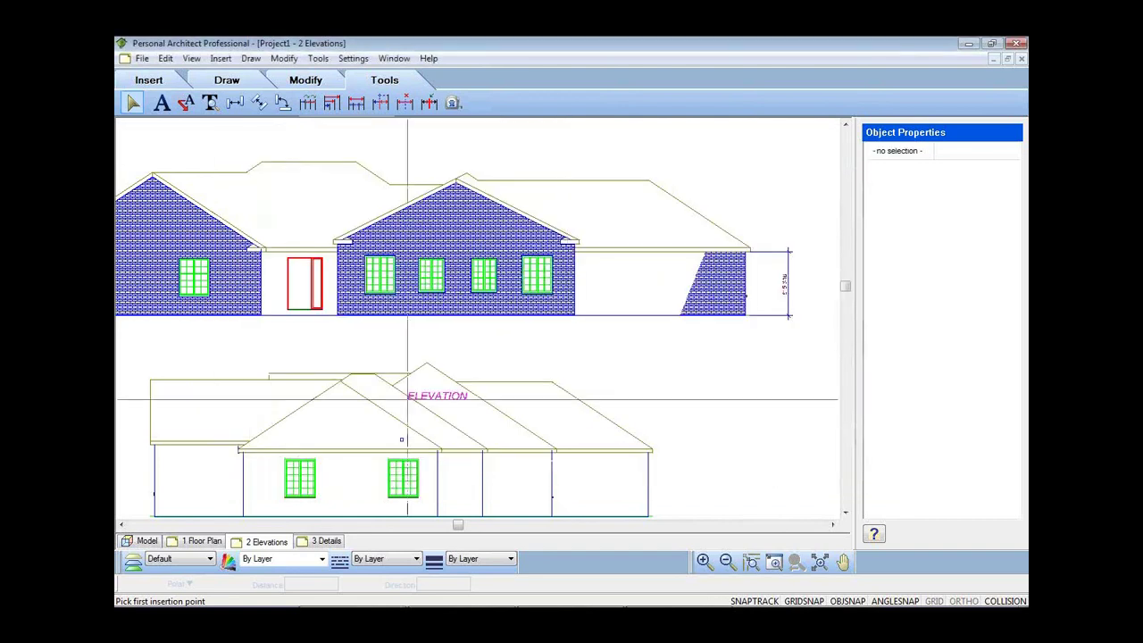
click(172, 342)
scroll(477, 294, down, 3)
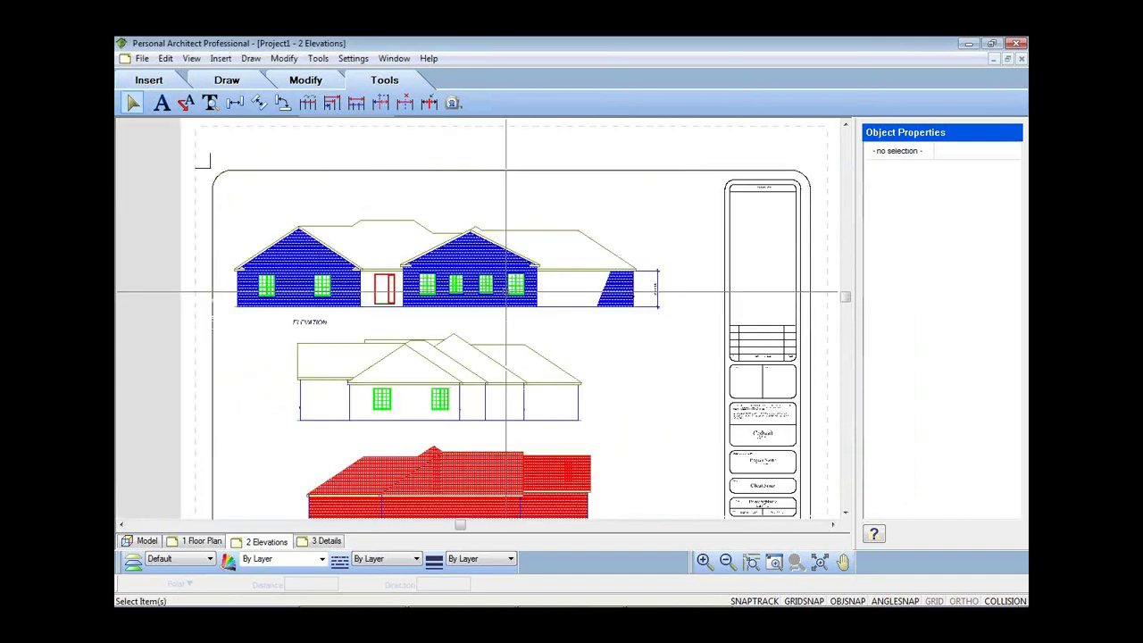
- Move the ELEVATION label left so it sits beneath the left end of the front elevation
scroll(298, 300, up, 4)
click(297, 301)
drag(297, 301, 156, 304)
scroll(312, 326, down, 2)
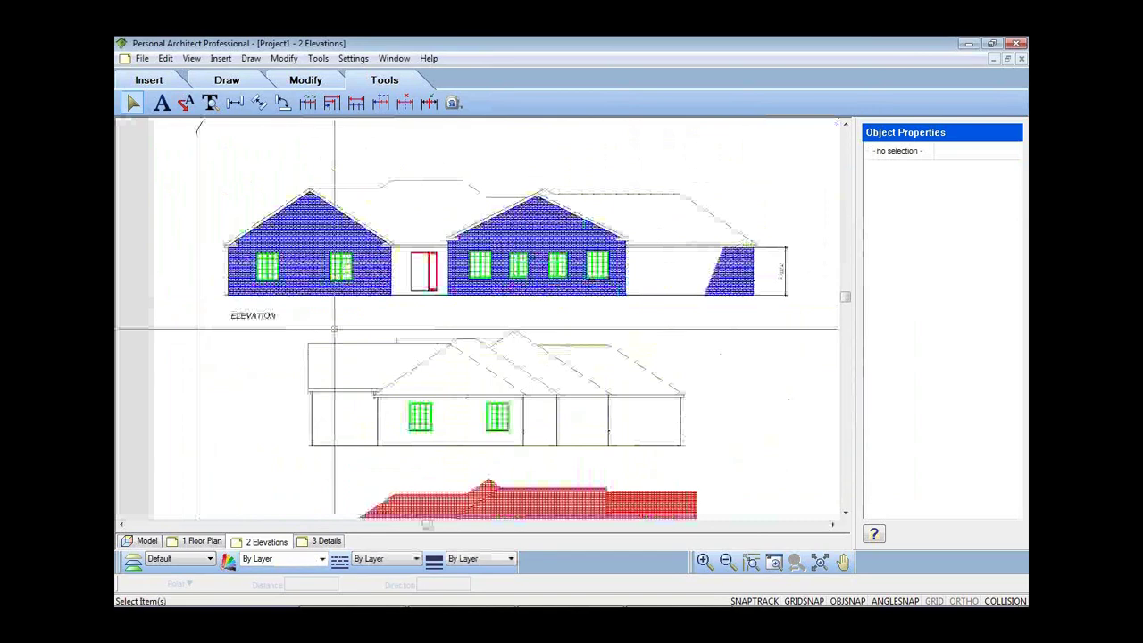
scroll(334, 329, down, 3)
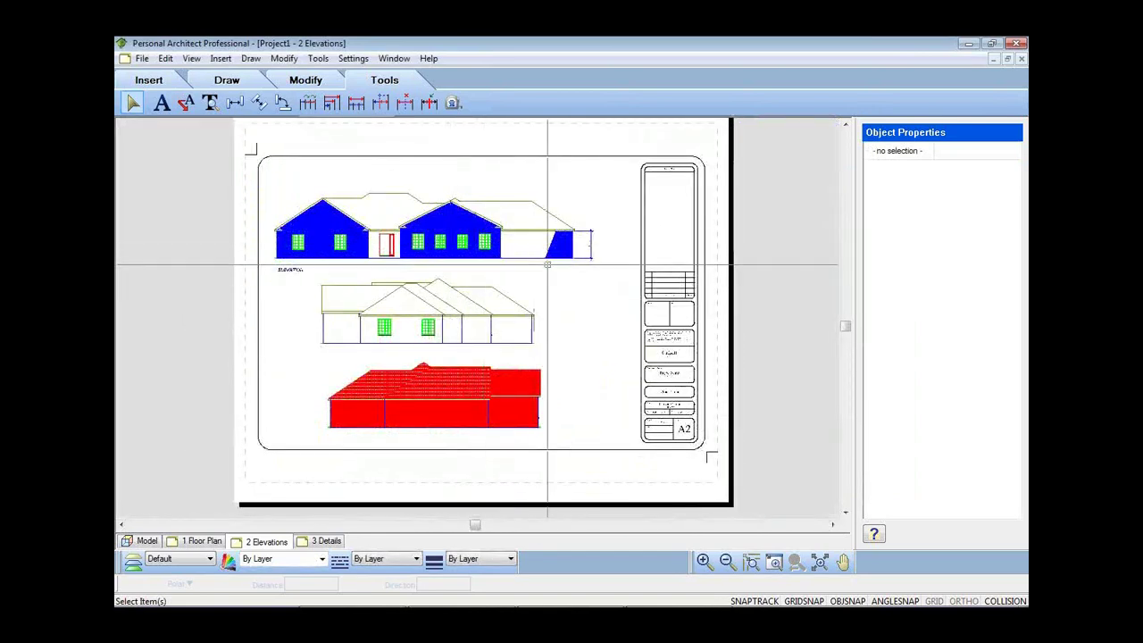
- Create a new section in the model, cutting across the full width of the house and facing the rear, and return to the 2D plan
click(147, 541)
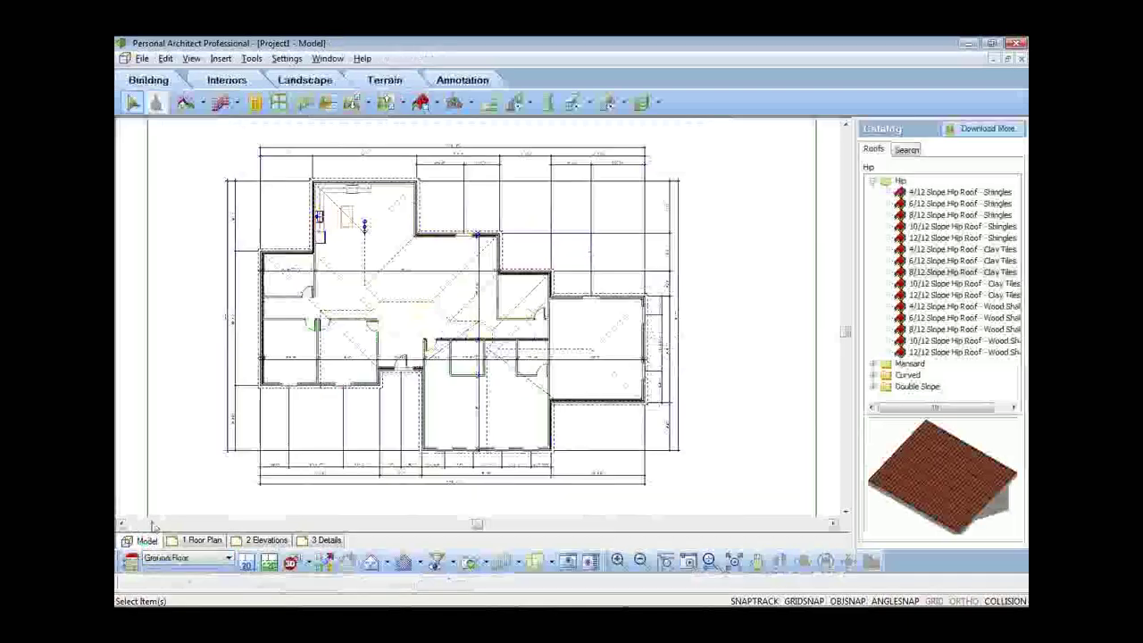
click(191, 58)
mouse_move(241, 178)
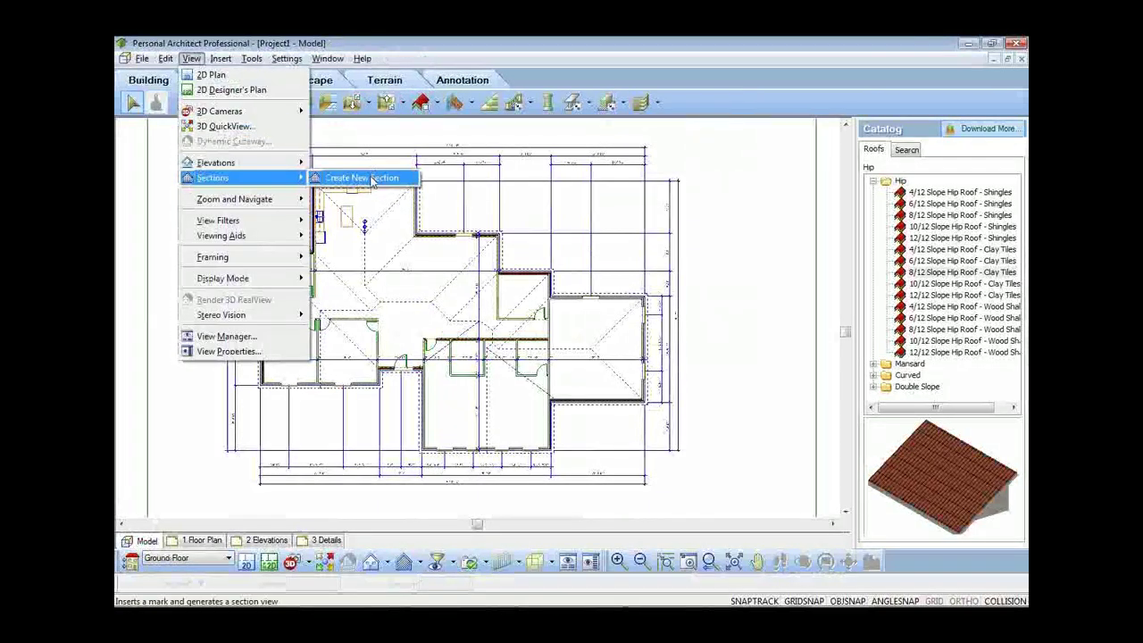
click(372, 179)
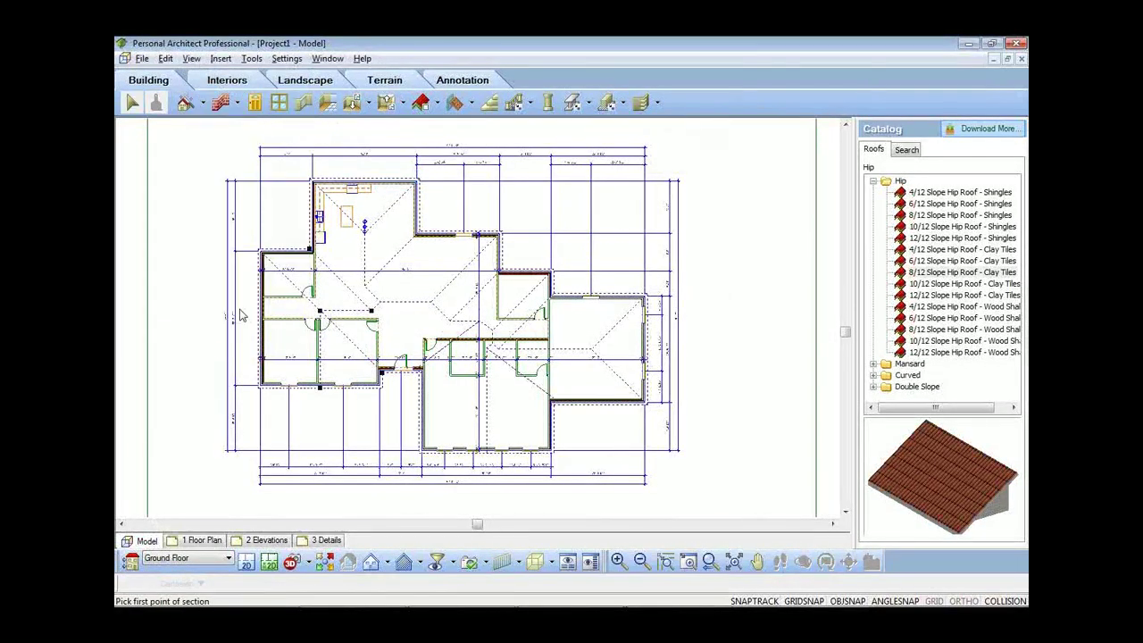
click(282, 357)
click(711, 363)
click(689, 178)
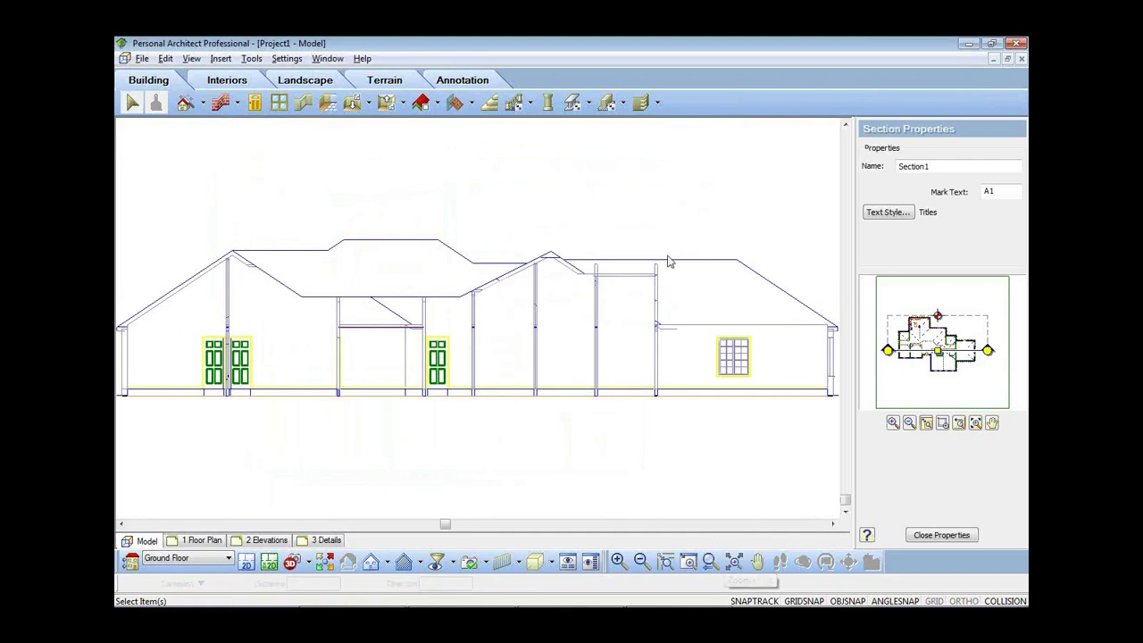
click(246, 561)
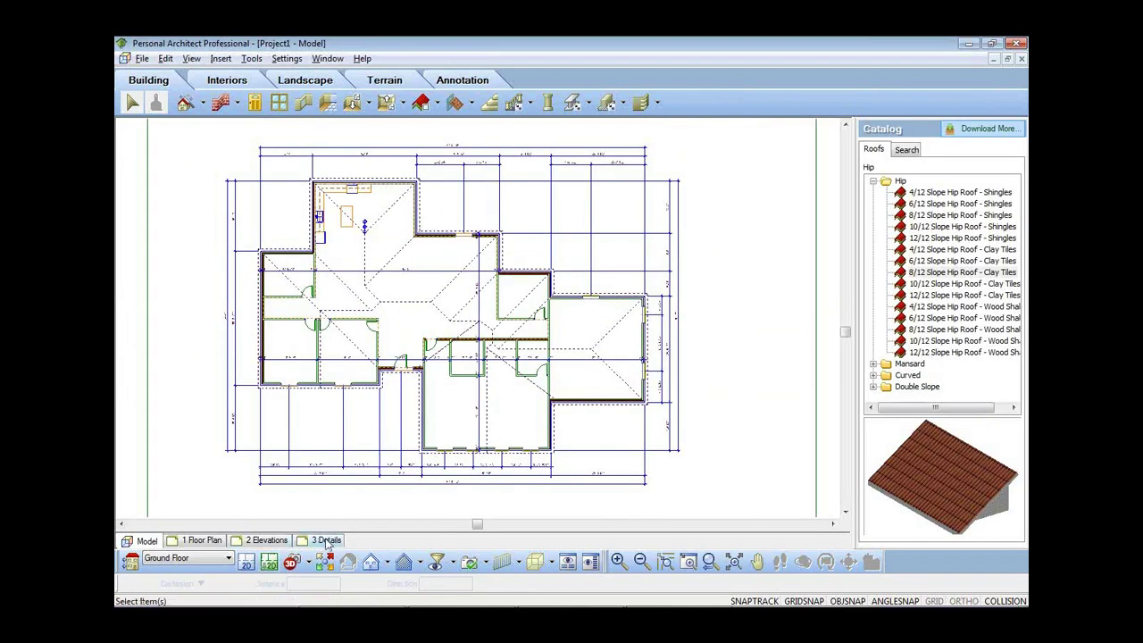
- Insert the Section1 view as a drawing near the top of the 3 Details sheet, with all location elements displayed
click(326, 540)
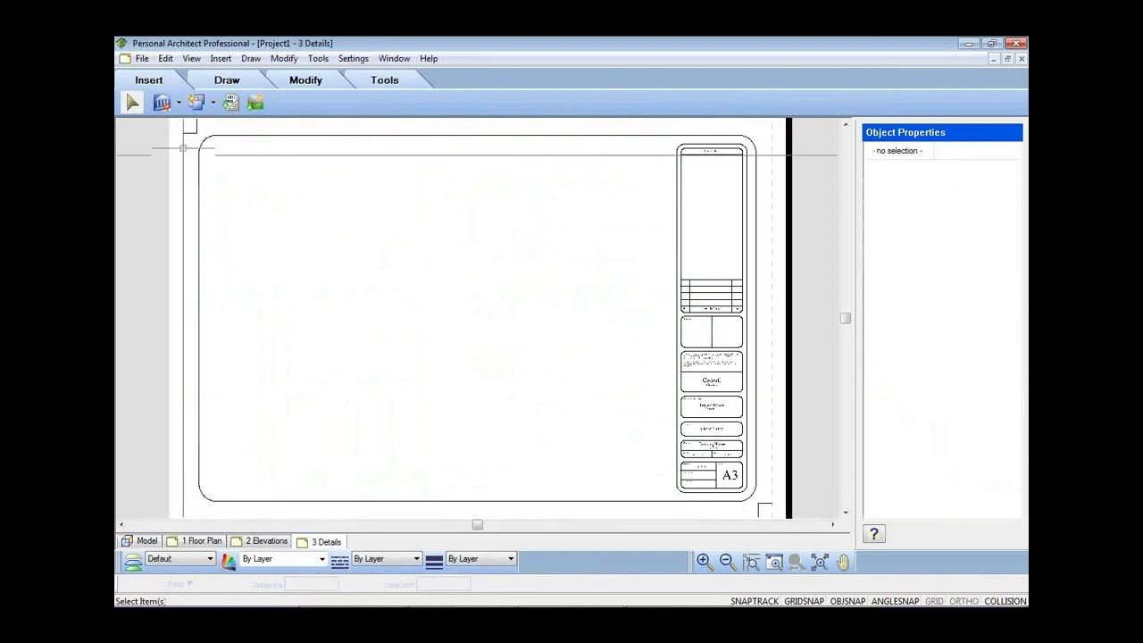
click(161, 101)
click(226, 91)
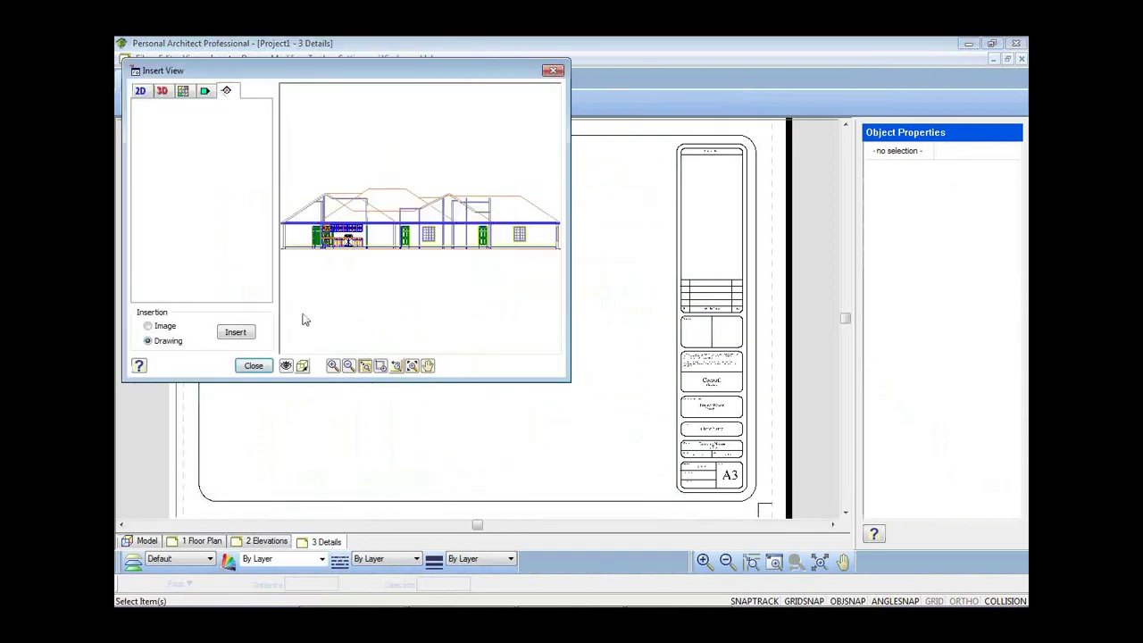
click(301, 367)
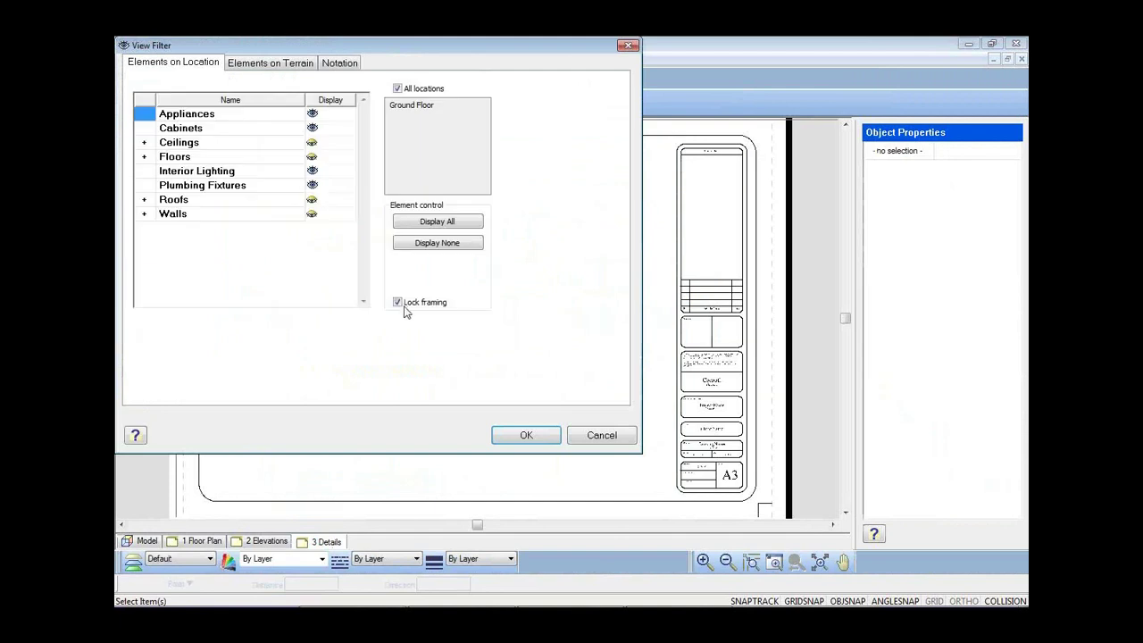
click(436, 223)
click(524, 433)
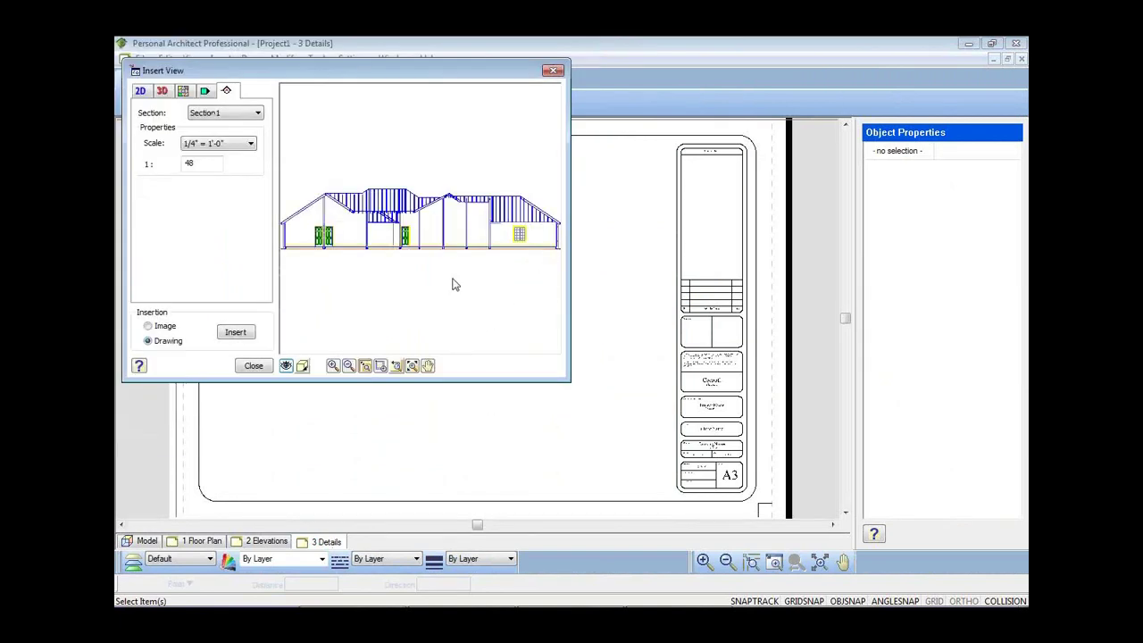
click(236, 333)
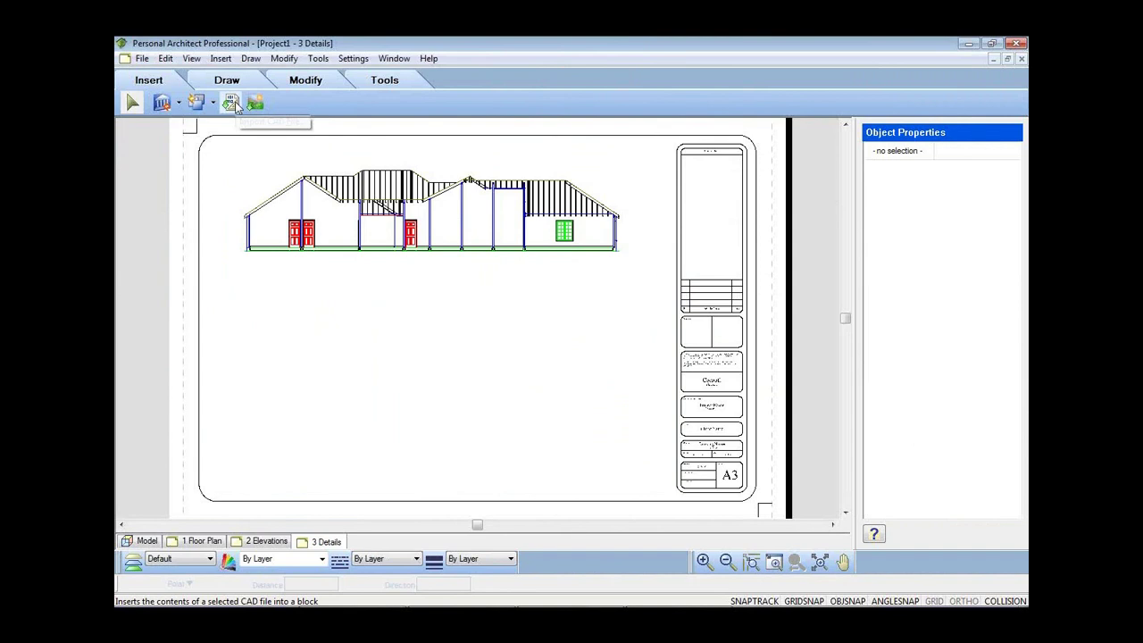
- Import the CMU-ROOF-RAFTER.dwg detail from the Details folder at scale 4 and place it below the right half of the section
click(231, 103)
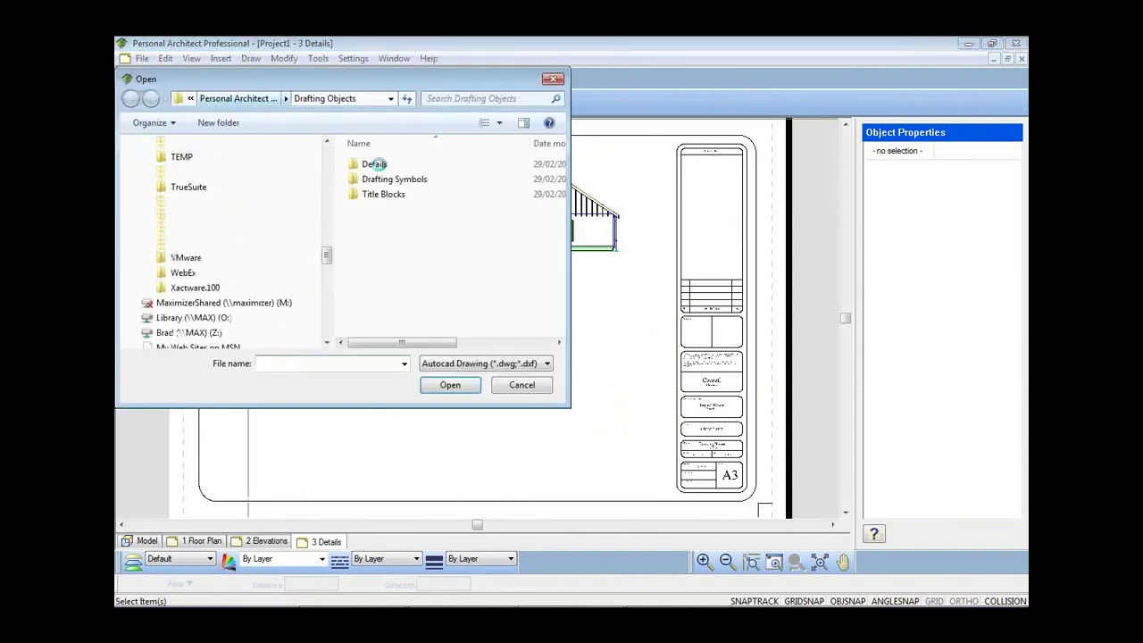
double_click(374, 165)
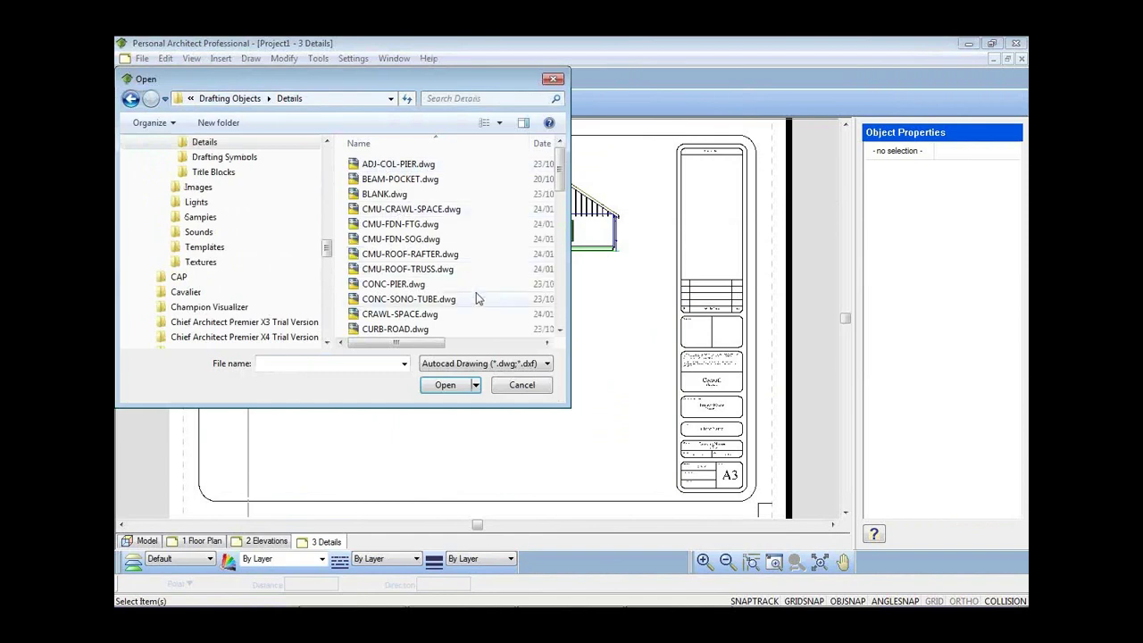
double_click(420, 288)
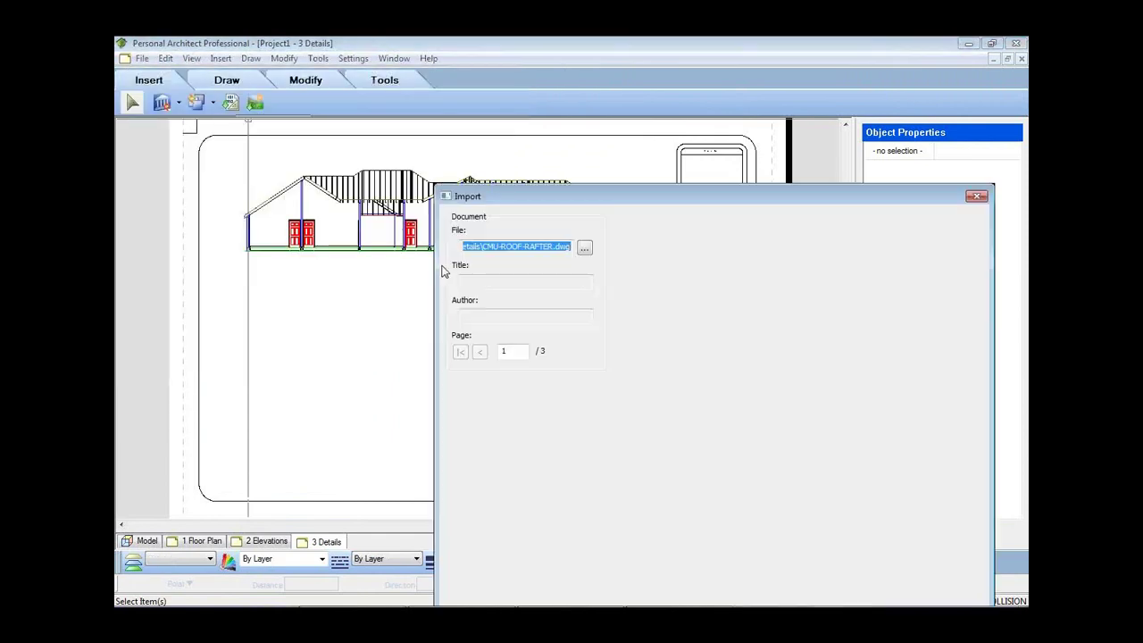
drag(663, 205, 559, 105)
double_click(433, 365)
text(4)
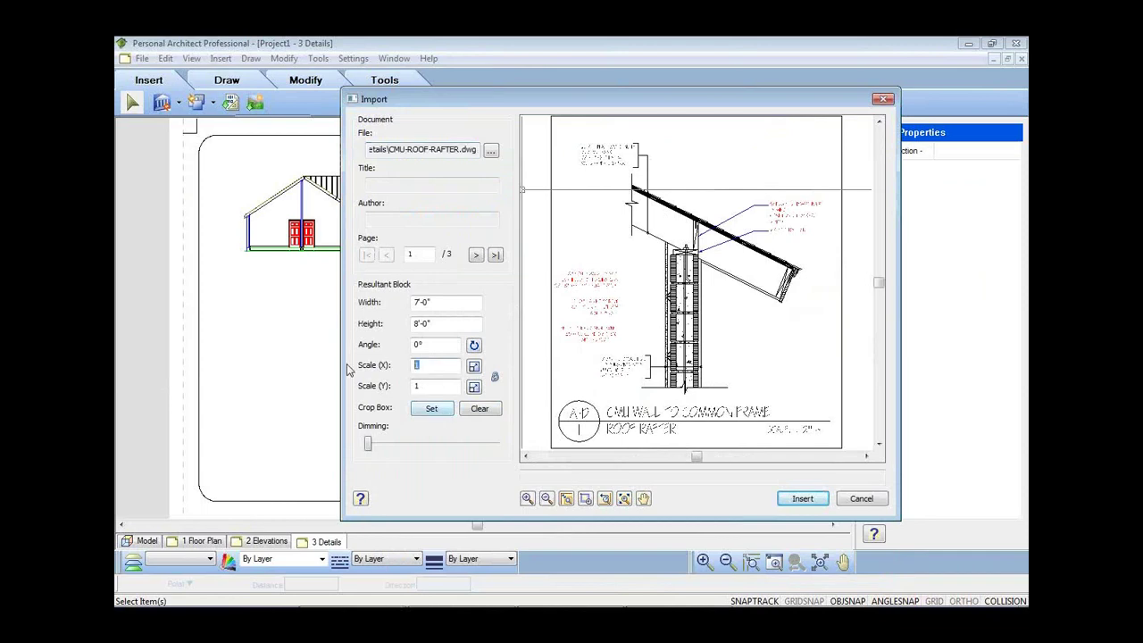
click(801, 500)
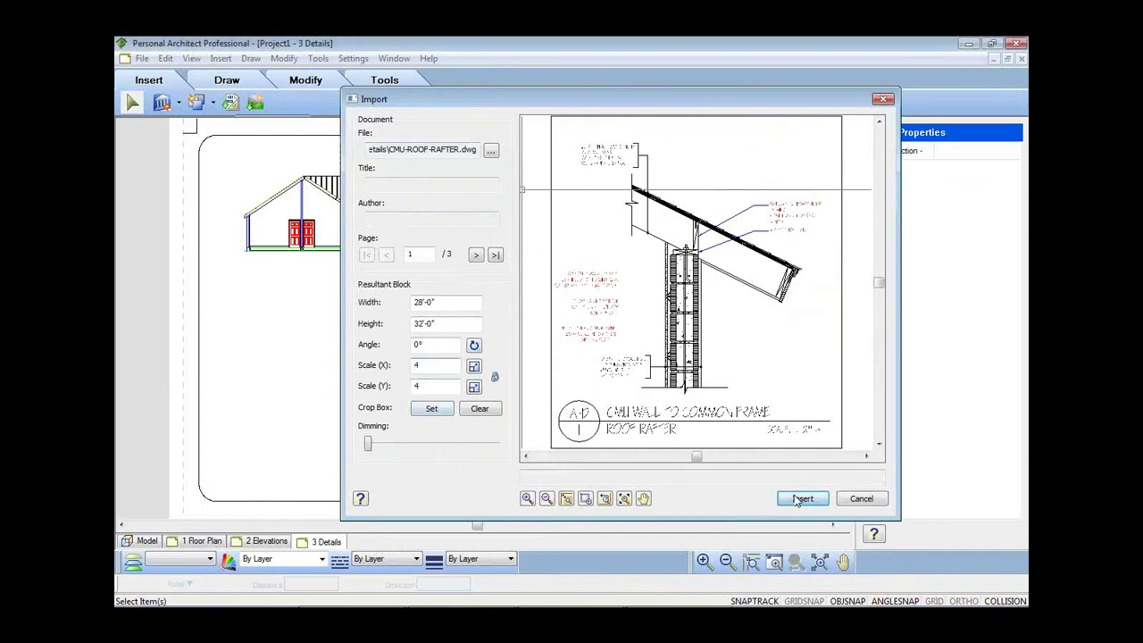
click(506, 412)
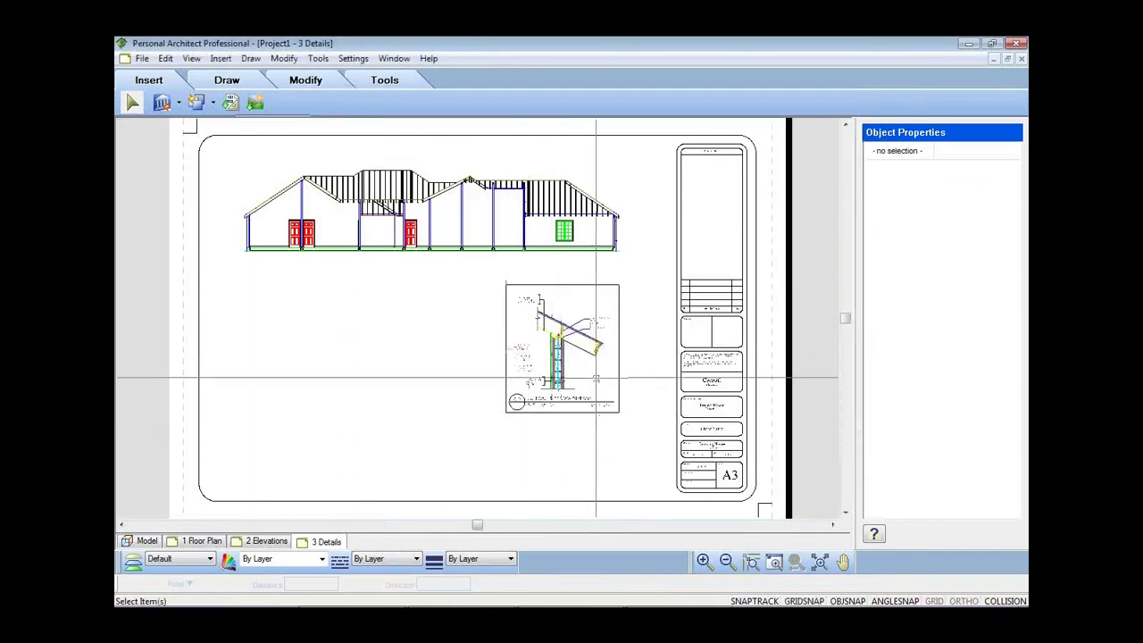
scroll(596, 378, up, 5)
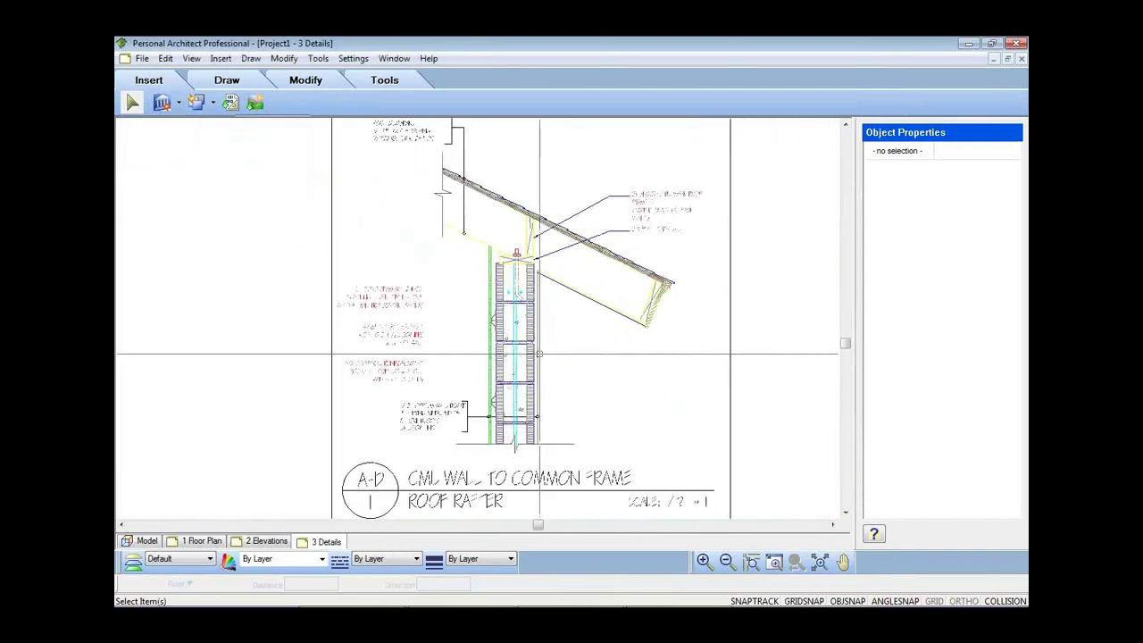
scroll(539, 355, down, 5)
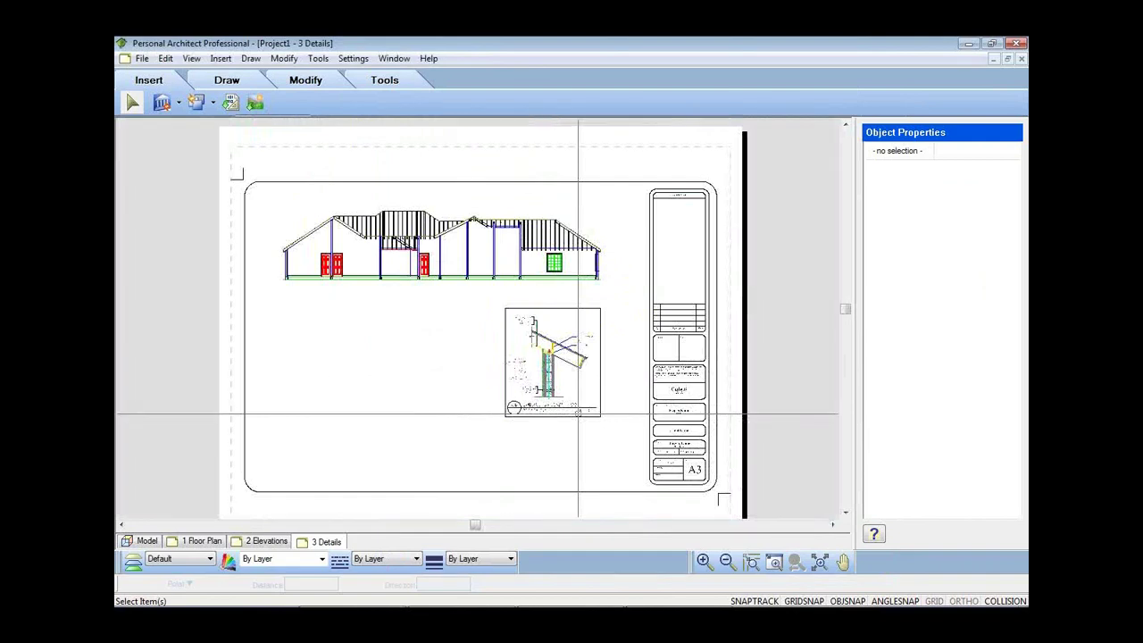
- On the 2 Elevations sheet, review the pattern styles available for the front elevation's brick hatch, including the full Patterns list
click(268, 541)
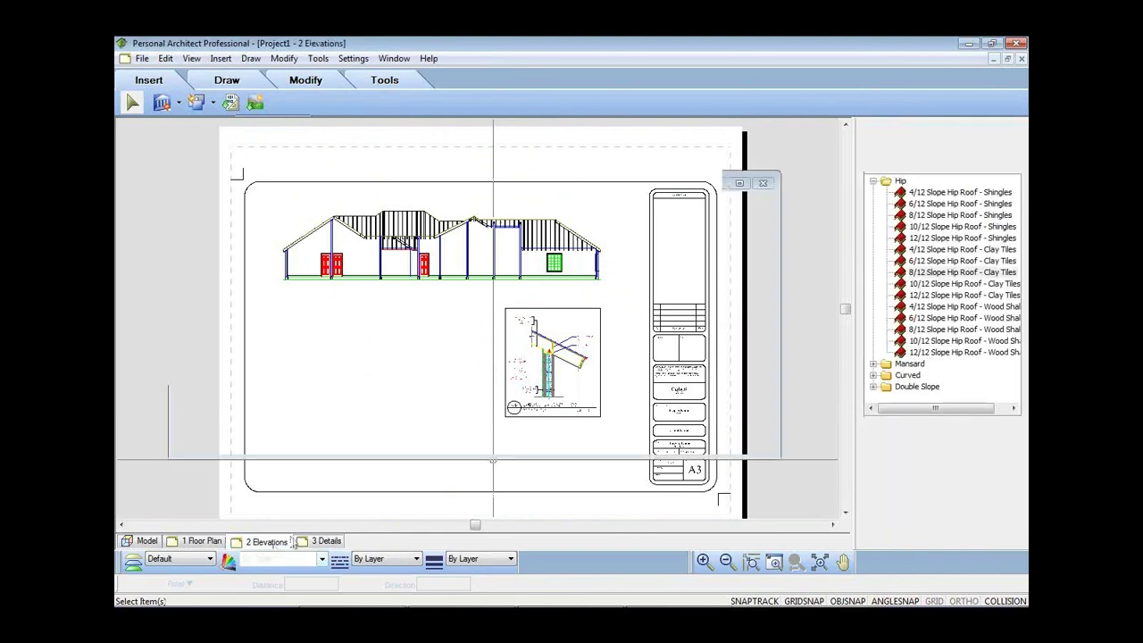
scroll(441, 248, up, 3)
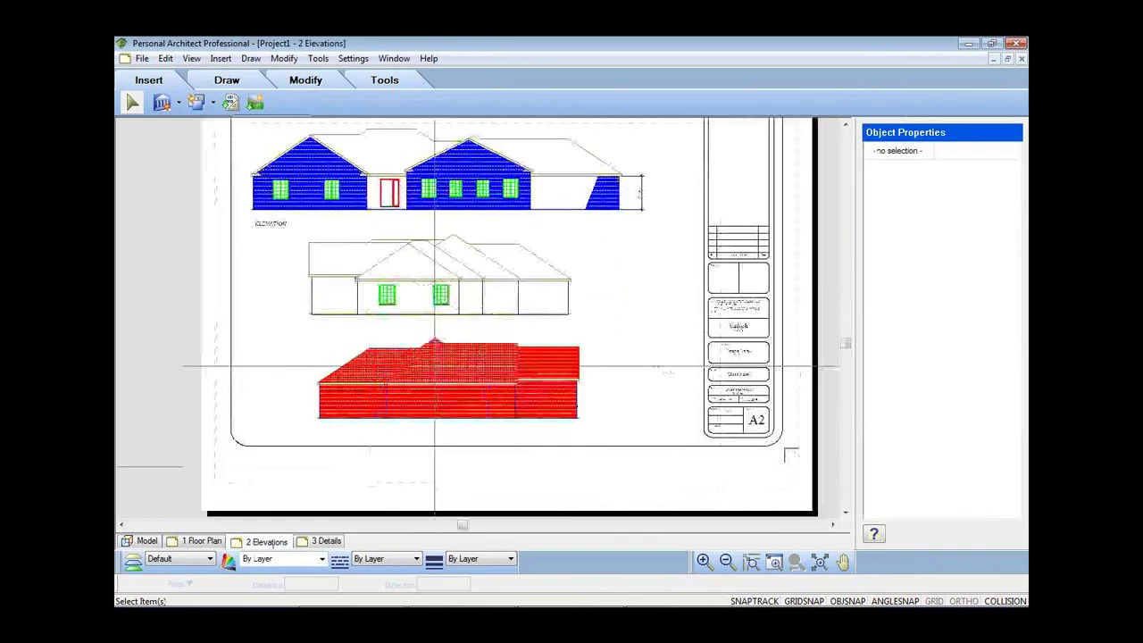
click(441, 248)
click(1011, 297)
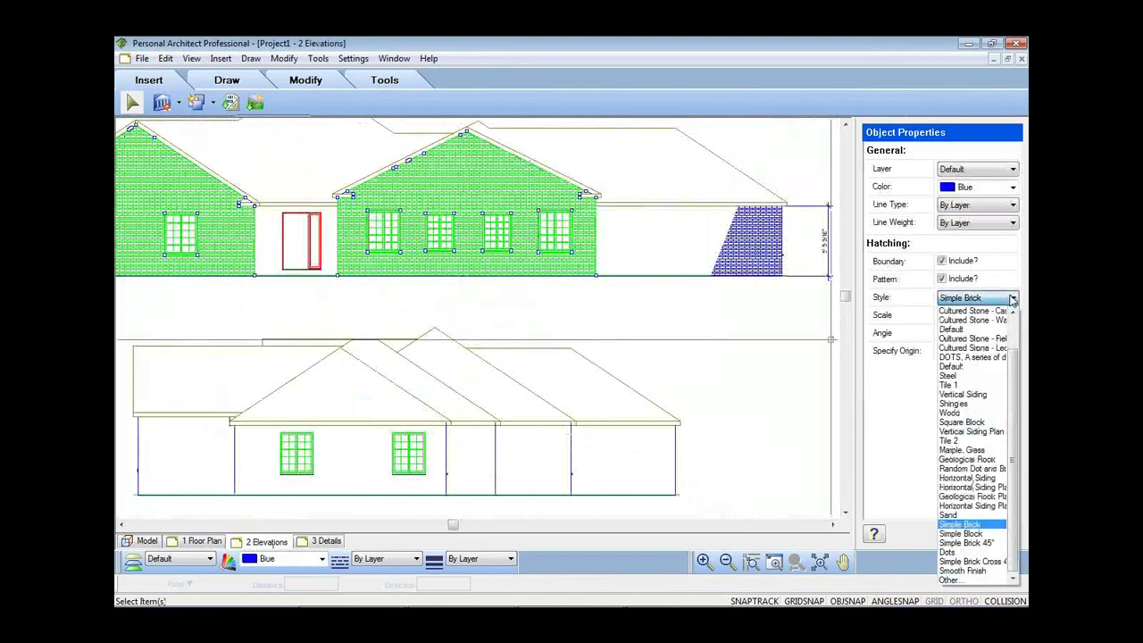
click(989, 582)
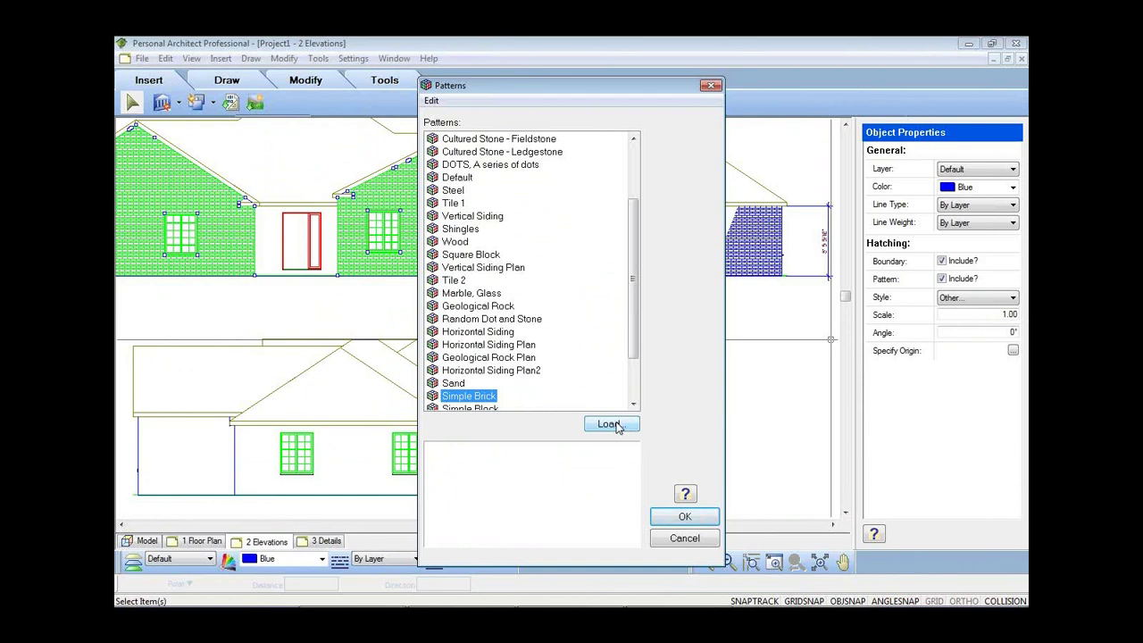
click(684, 537)
key(Escape)
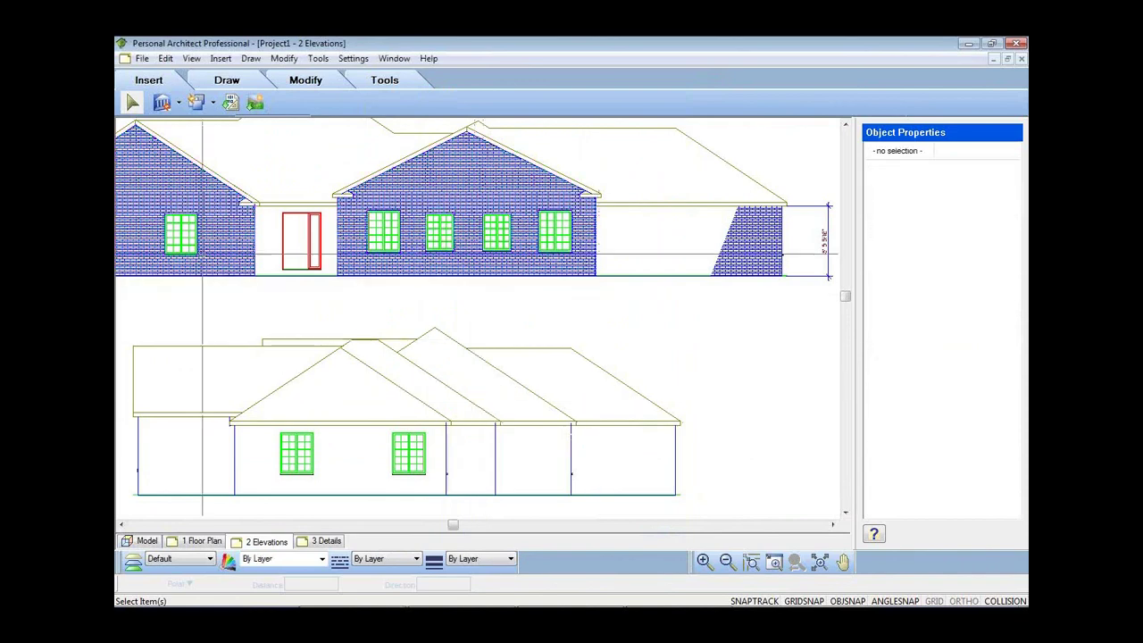
scroll(205, 253, down, 5)
scroll(300, 357, down, 2)
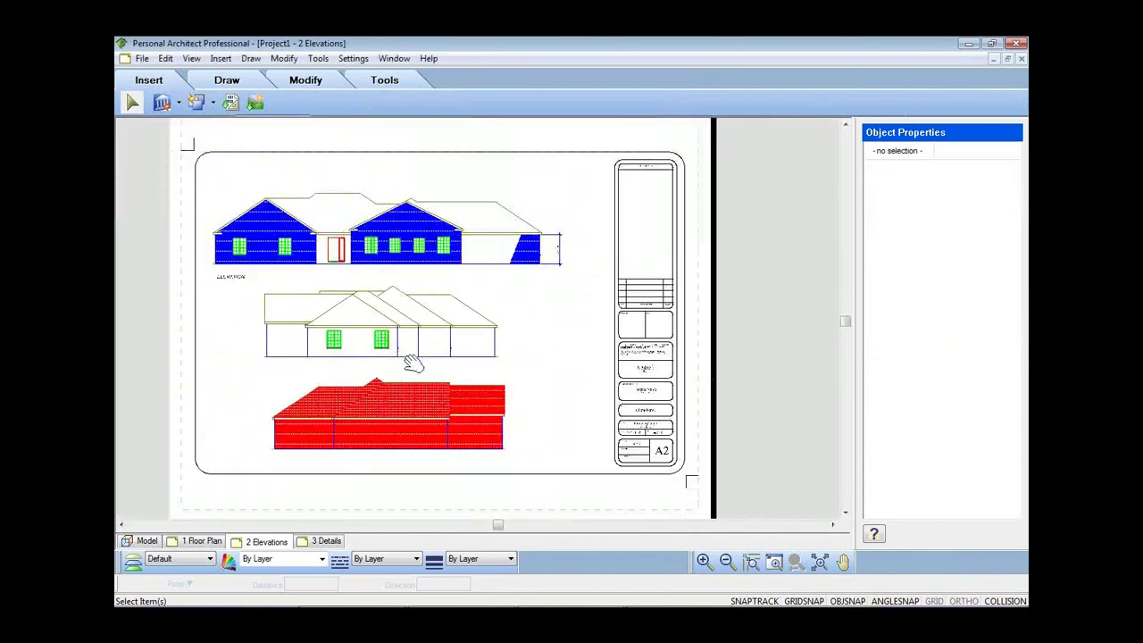
- On the 3 Details sheet, sketch a closed rectangle in the empty area below the left half of the section
click(325, 542)
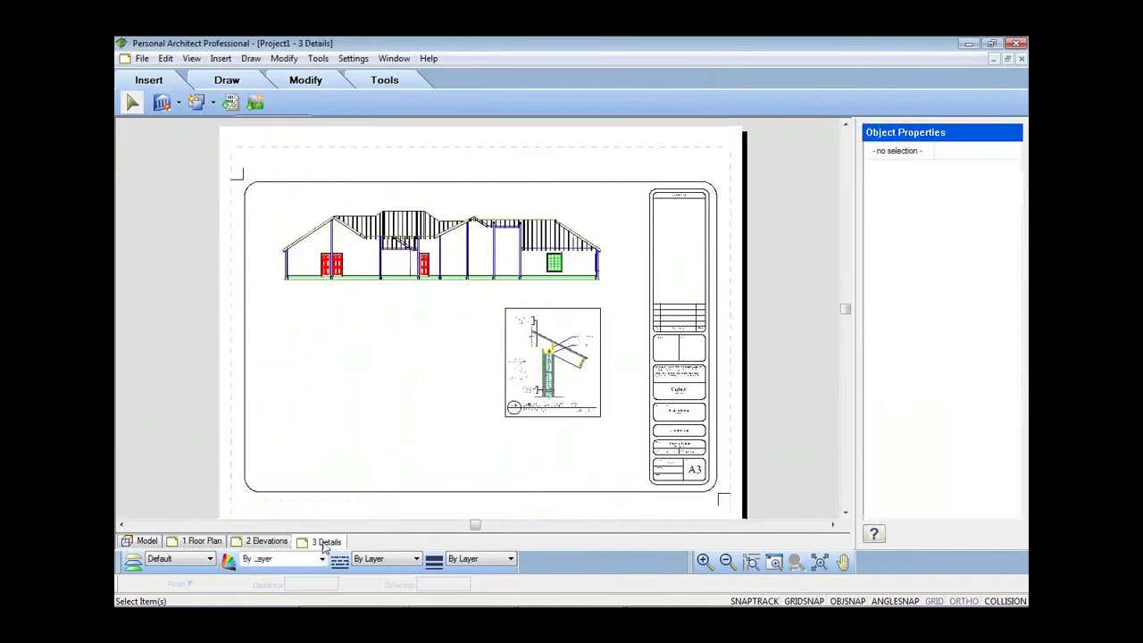
click(226, 81)
click(368, 418)
click(426, 418)
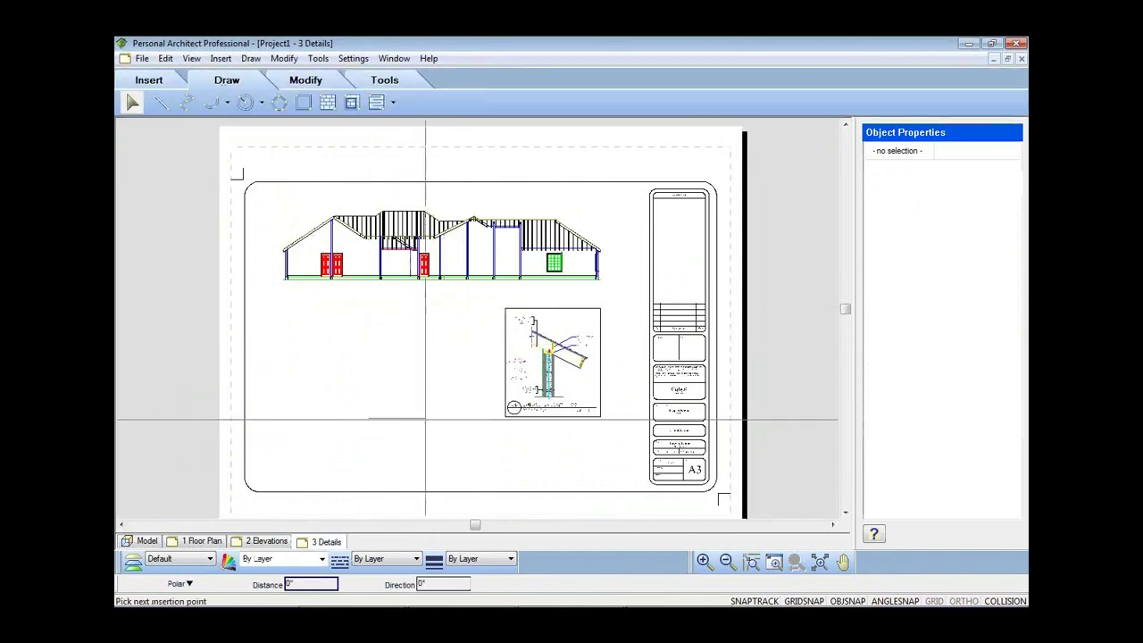
click(426, 381)
click(367, 381)
click(367, 417)
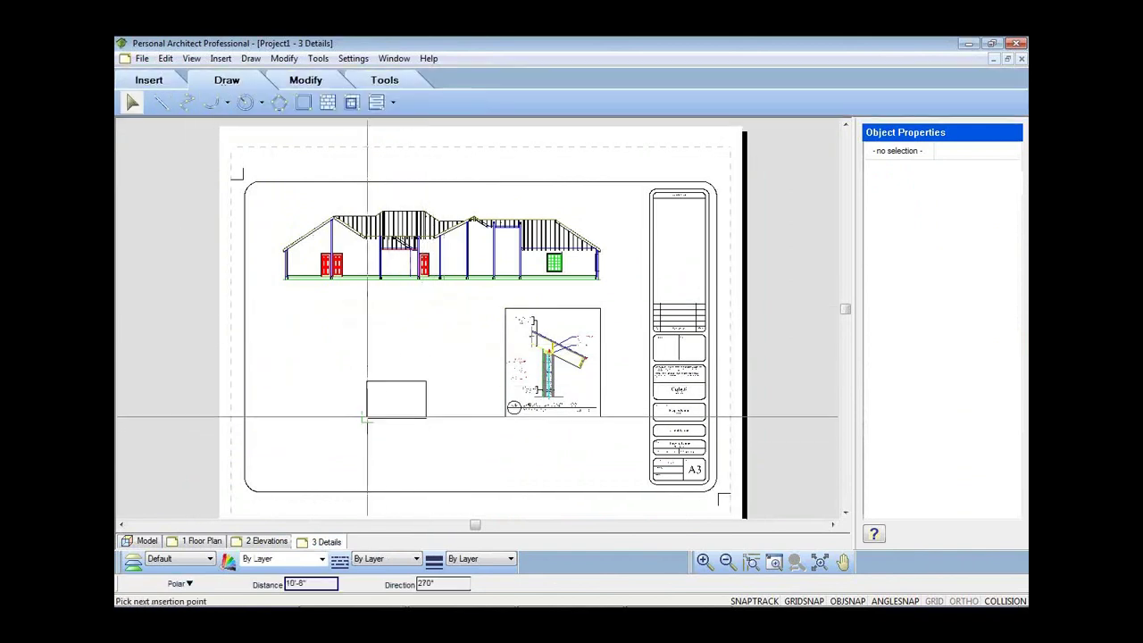
right_click(378, 400)
click(398, 414)
- Draw a vertical line through the middle of the rectangle, extending past both its upper and lower edges
scroll(399, 416, up, 4)
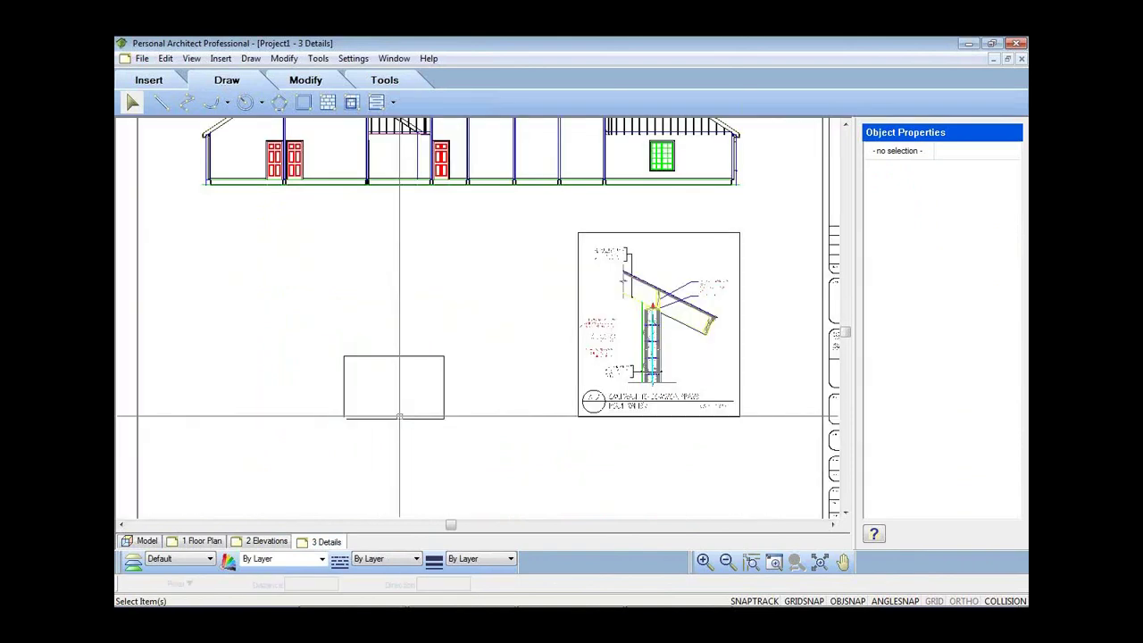
click(186, 106)
click(401, 289)
click(404, 456)
right_click(458, 395)
click(473, 402)
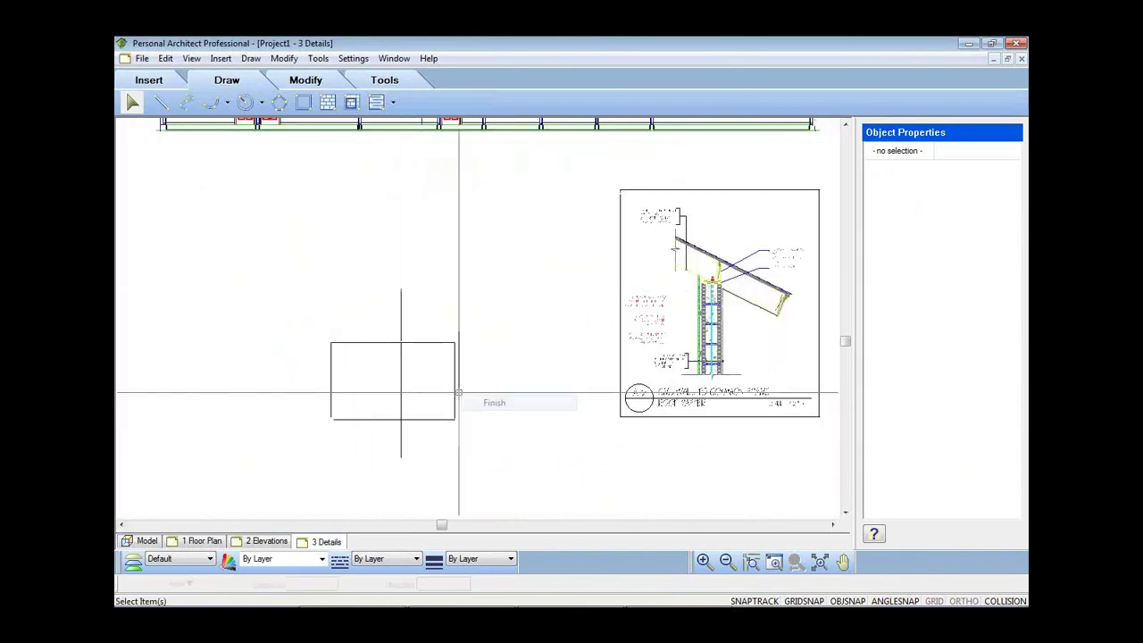
- Trim off the part of the vertical line that extends above the rectangle's upper edge
click(306, 80)
click(355, 102)
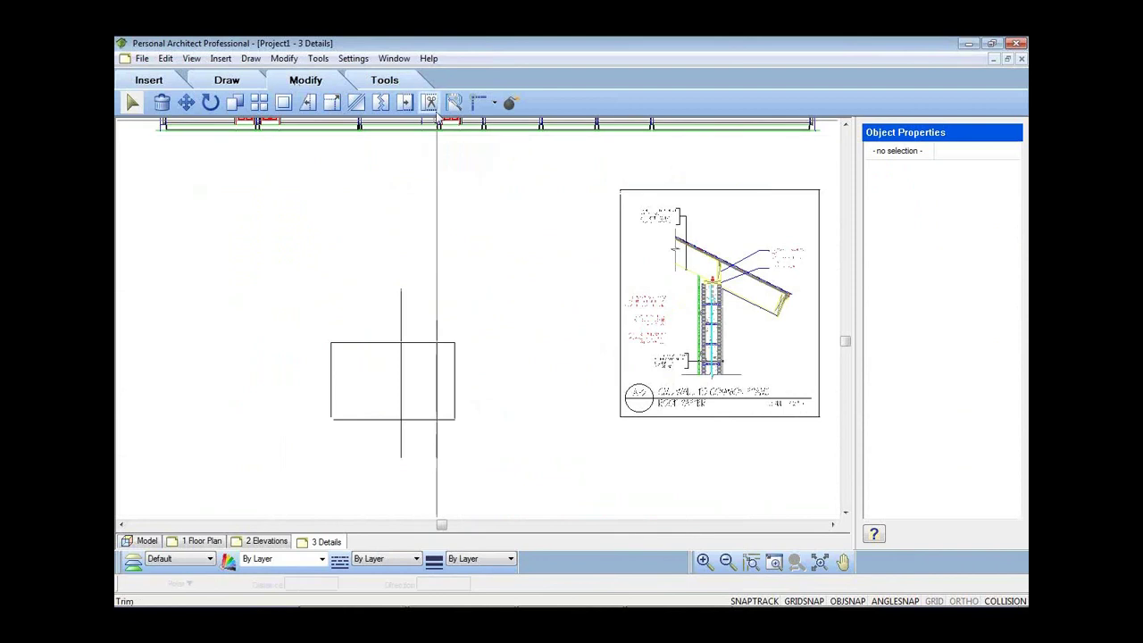
click(409, 342)
click(402, 332)
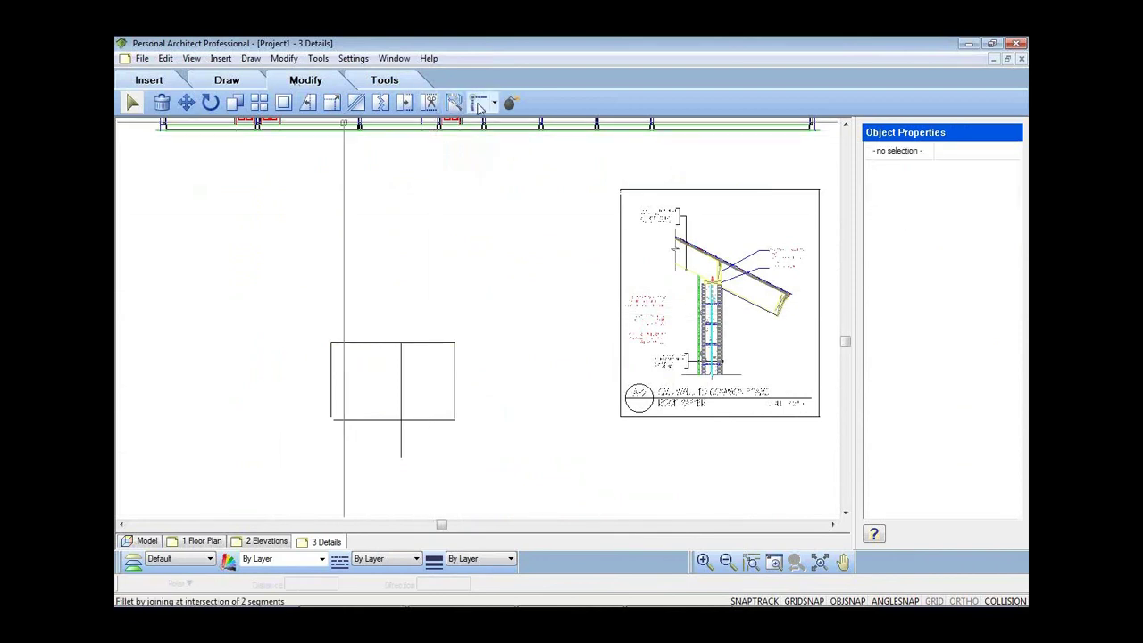
click(210, 102)
click(149, 79)
click(213, 104)
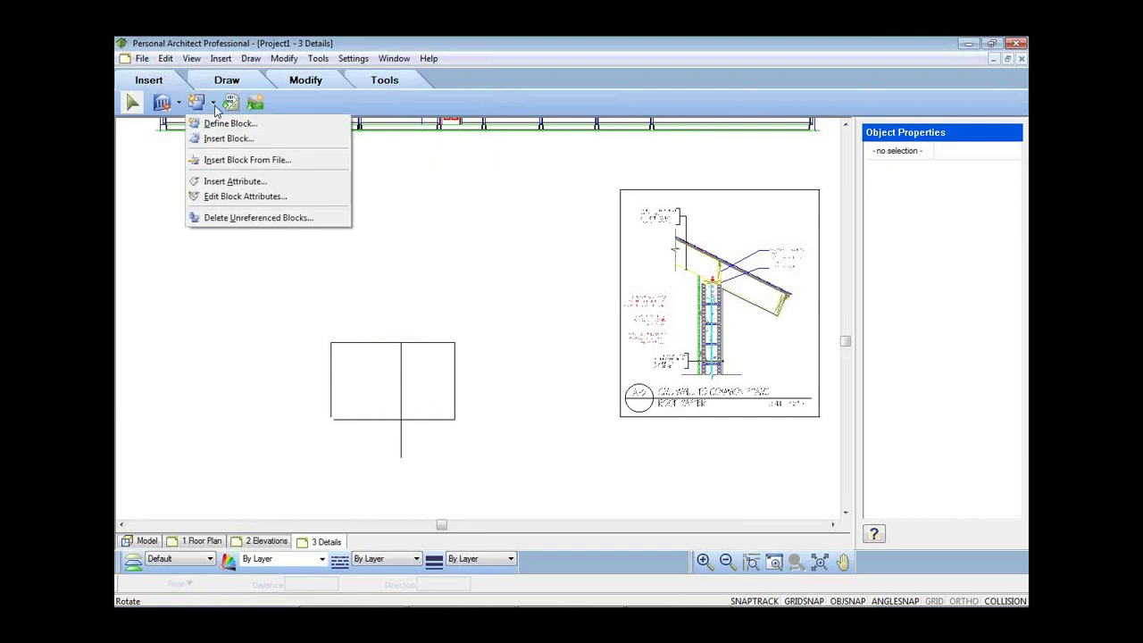
click(366, 282)
- Open the attributes of the 3 Details sheet's title block and review the editable prompts and values
scroll(366, 282, down, 5)
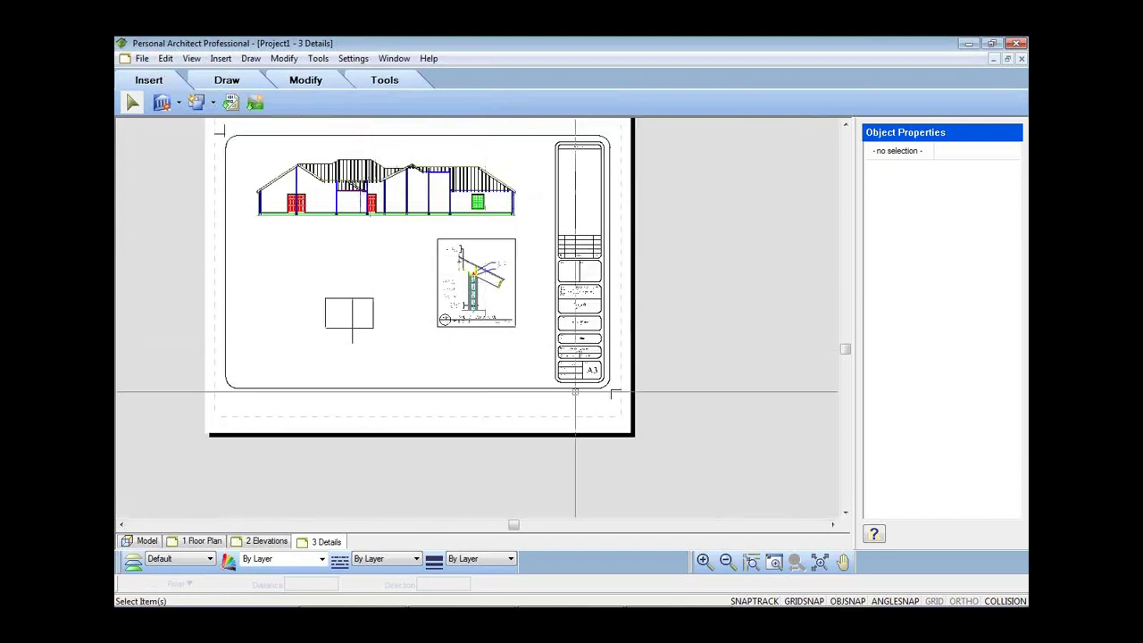
scroll(559, 385, up, 1)
scroll(559, 386, up, 2)
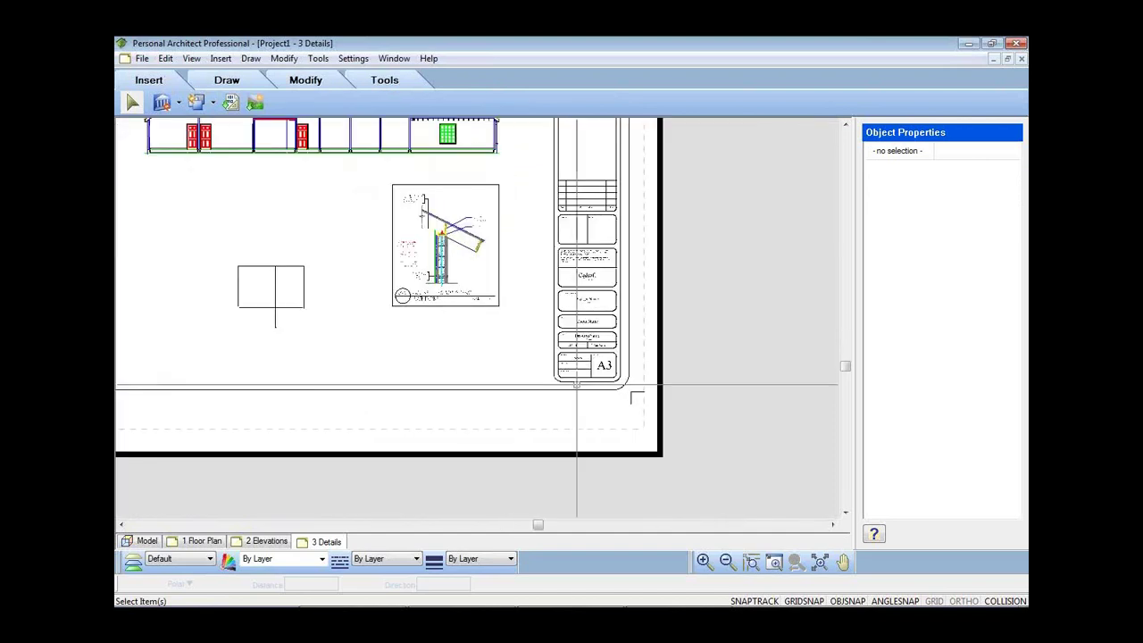
scroll(599, 373, up, 1)
click(598, 373)
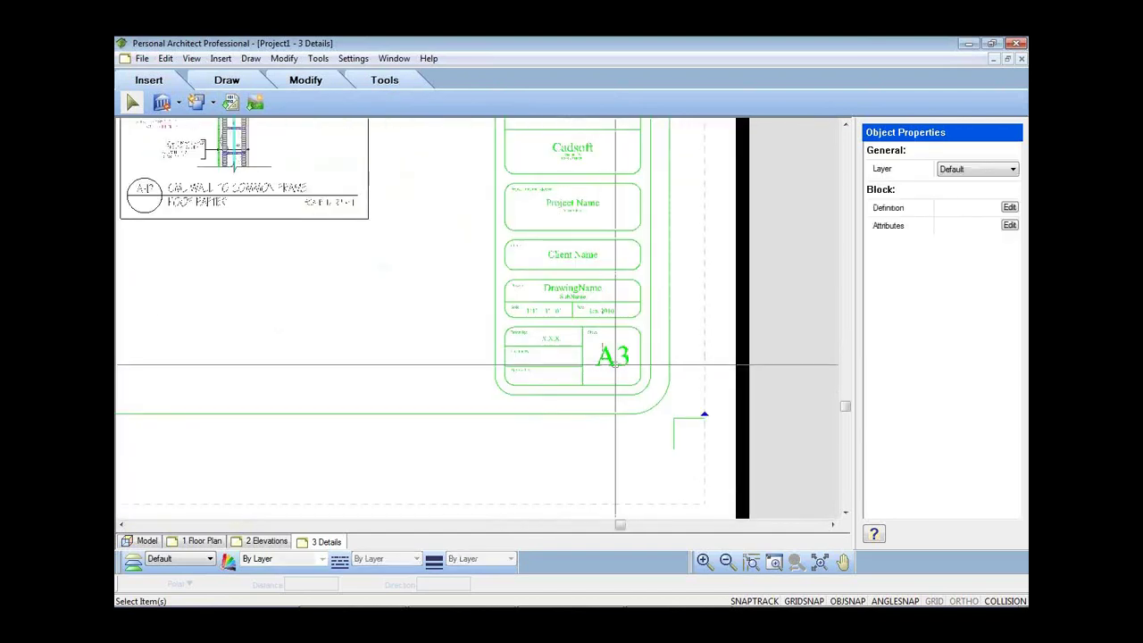
click(1009, 226)
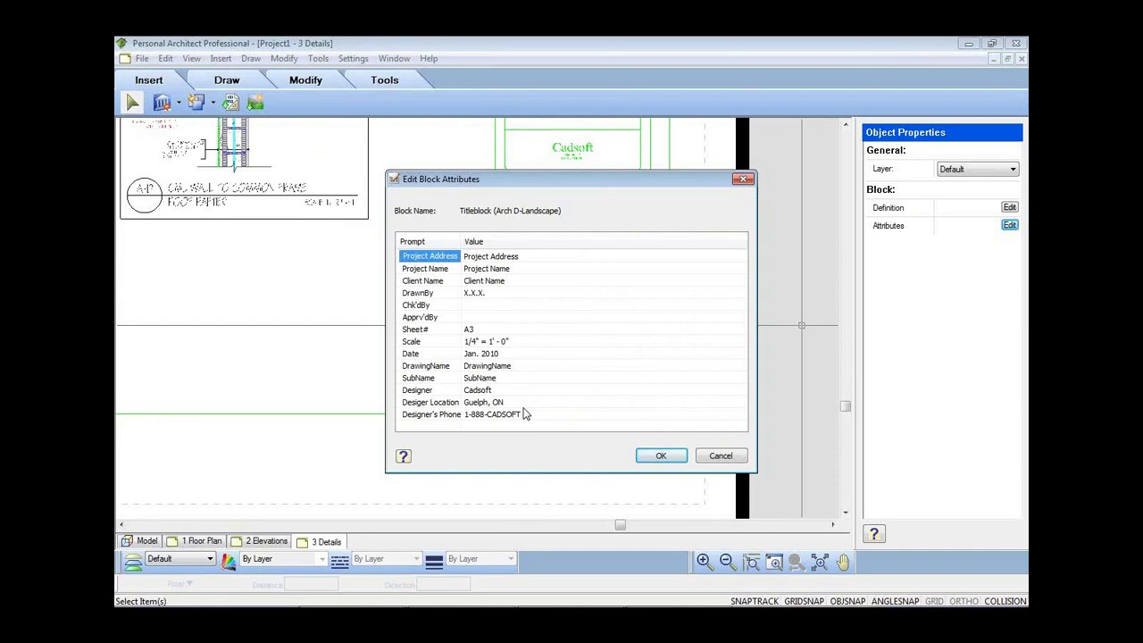
click(661, 458)
scroll(658, 449, down, 1)
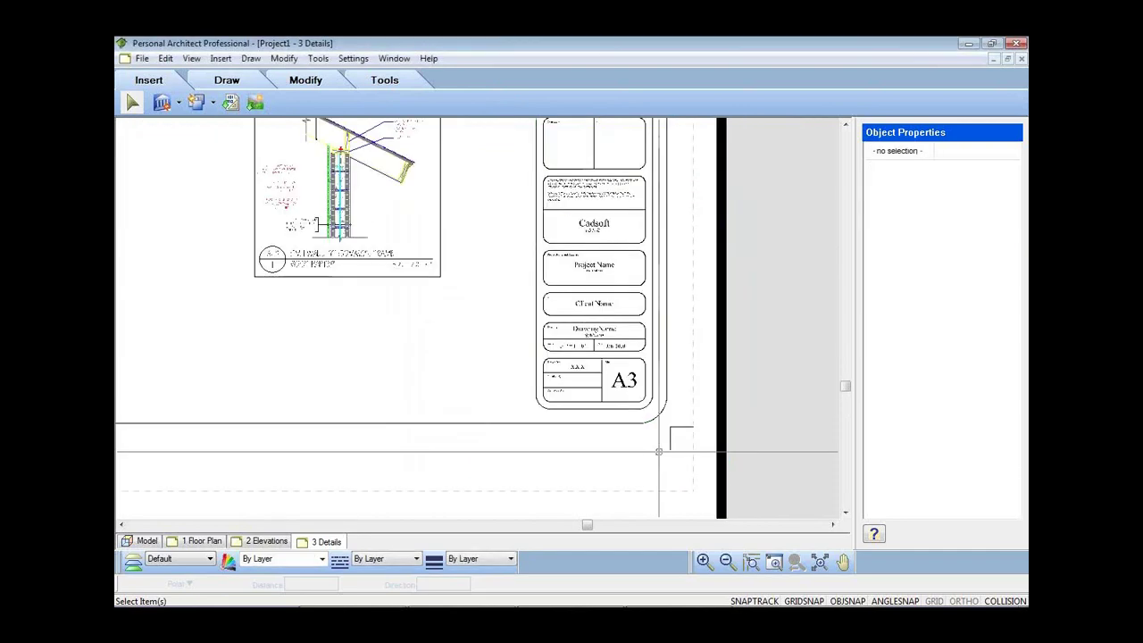
scroll(658, 451, down, 1)
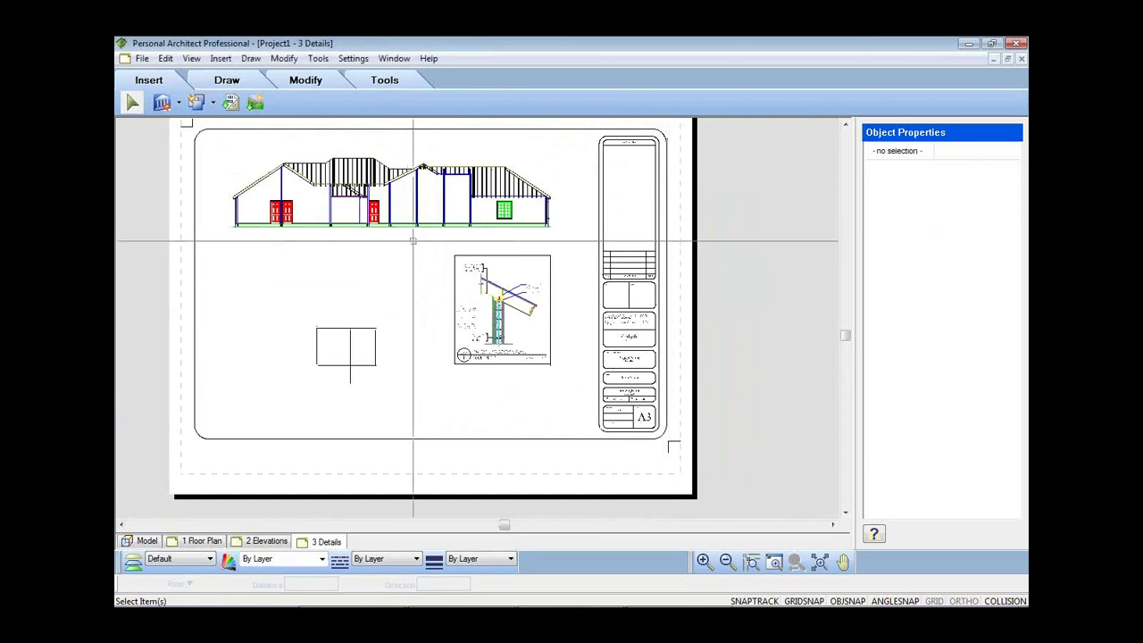
scroll(412, 241, up, 1)
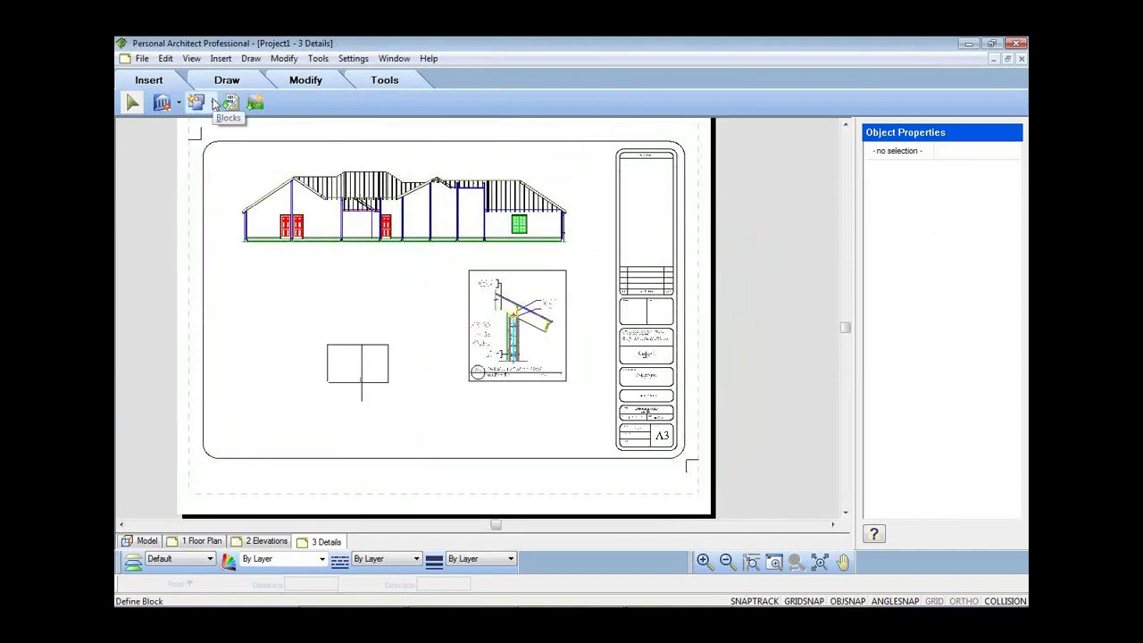
click(142, 58)
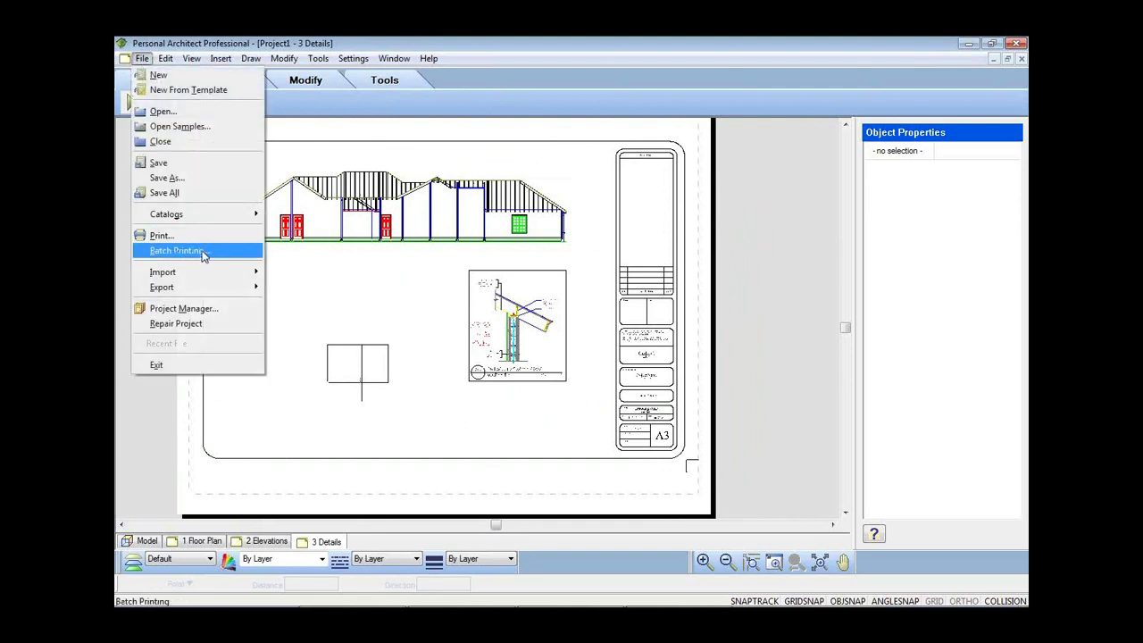
click(535, 42)
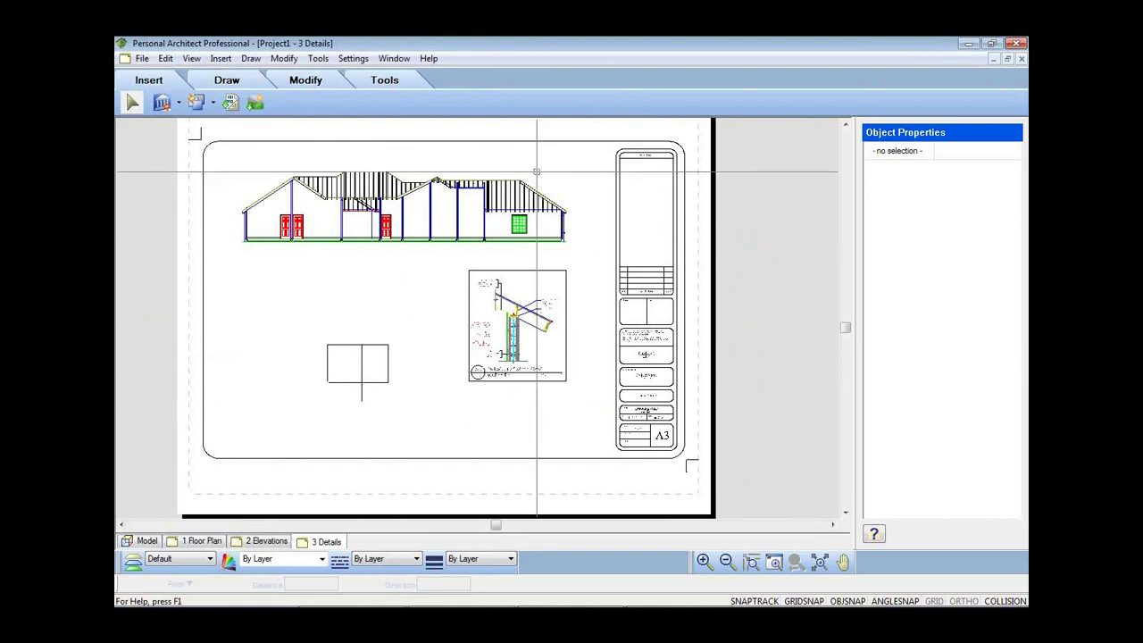
- Delete the sketched rectangle and its vertical line from the 3 Details sheet
scroll(277, 410, up, 1)
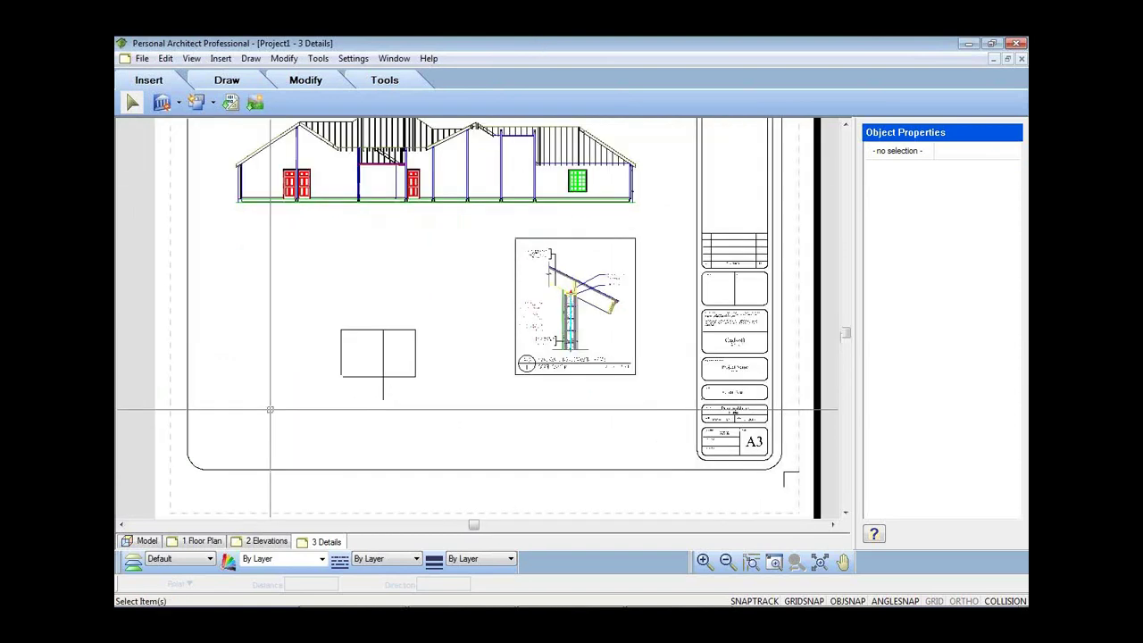
scroll(269, 410, up, 1)
click(341, 352)
key(Delete)
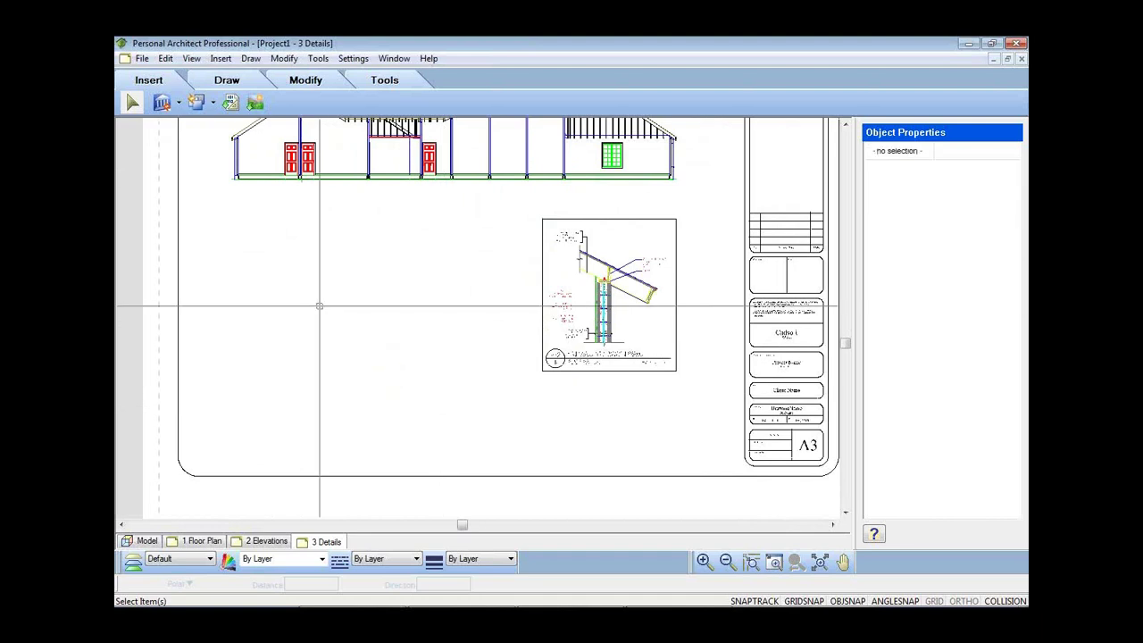
scroll(368, 362, down, 1)
scroll(369, 361, down, 2)
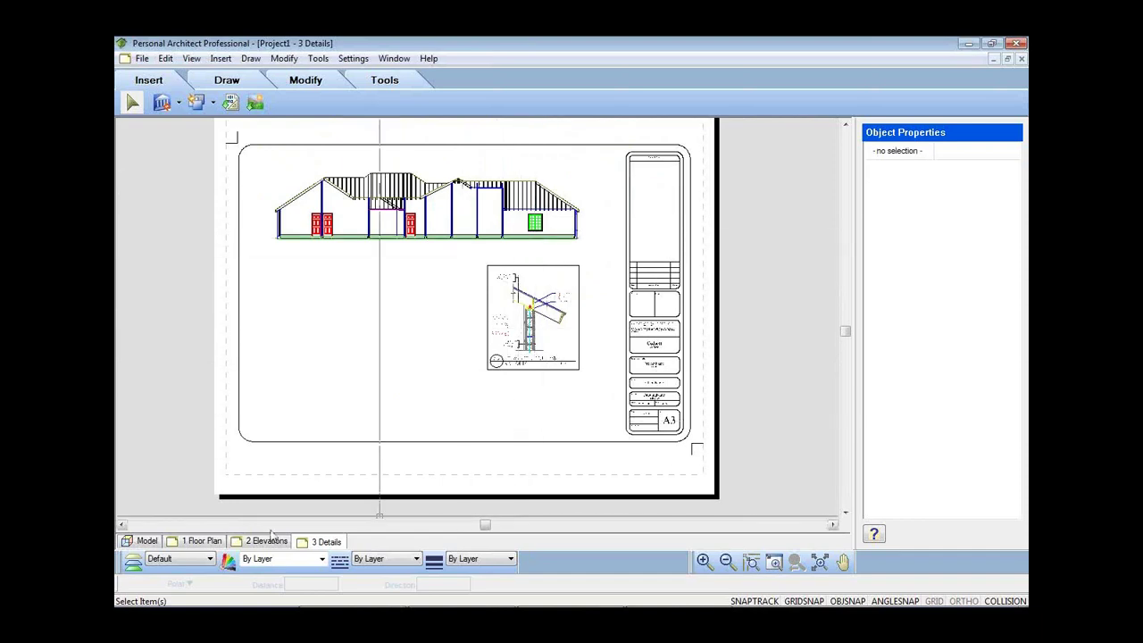
- Look over the 2 Elevations and 1 Floor Plan sheets and examine the front of the house in the 3D model view
click(270, 542)
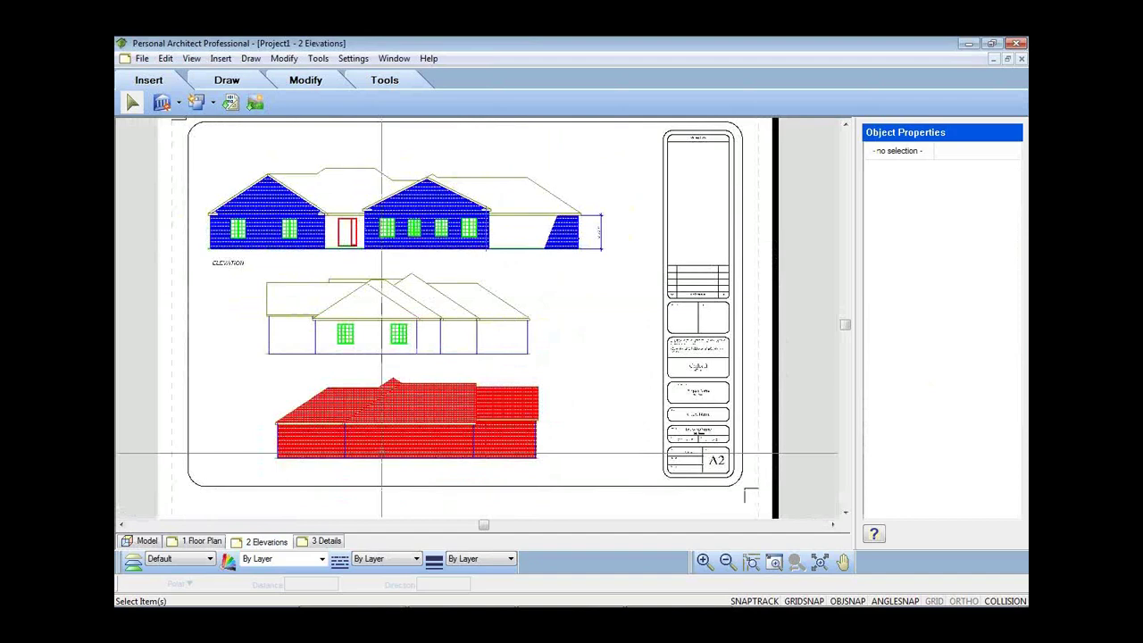
click(201, 541)
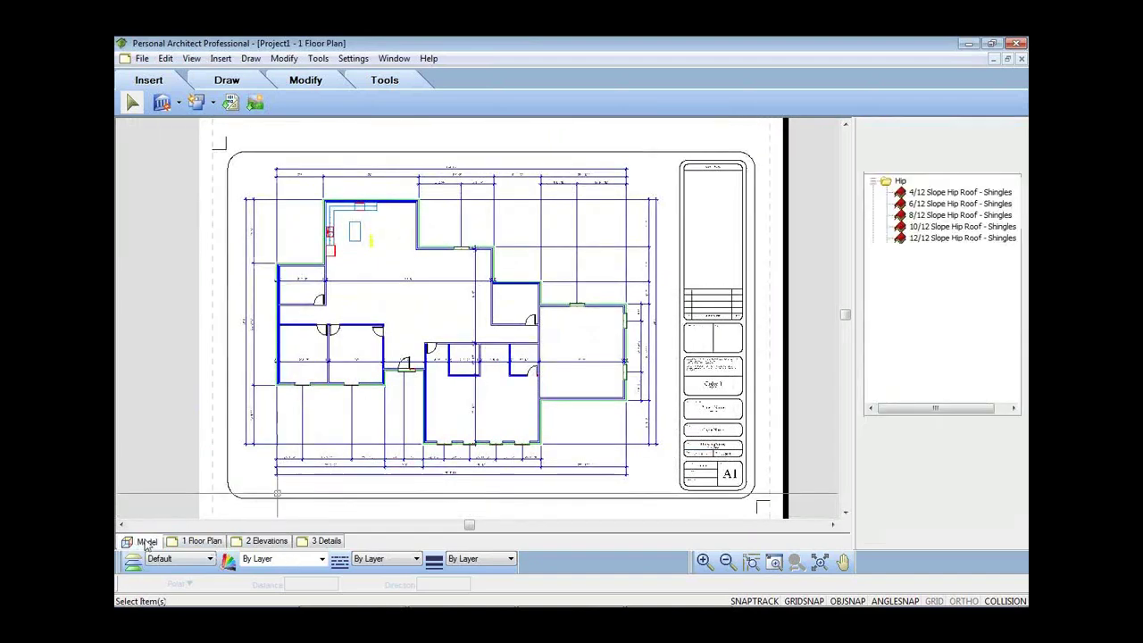
click(146, 542)
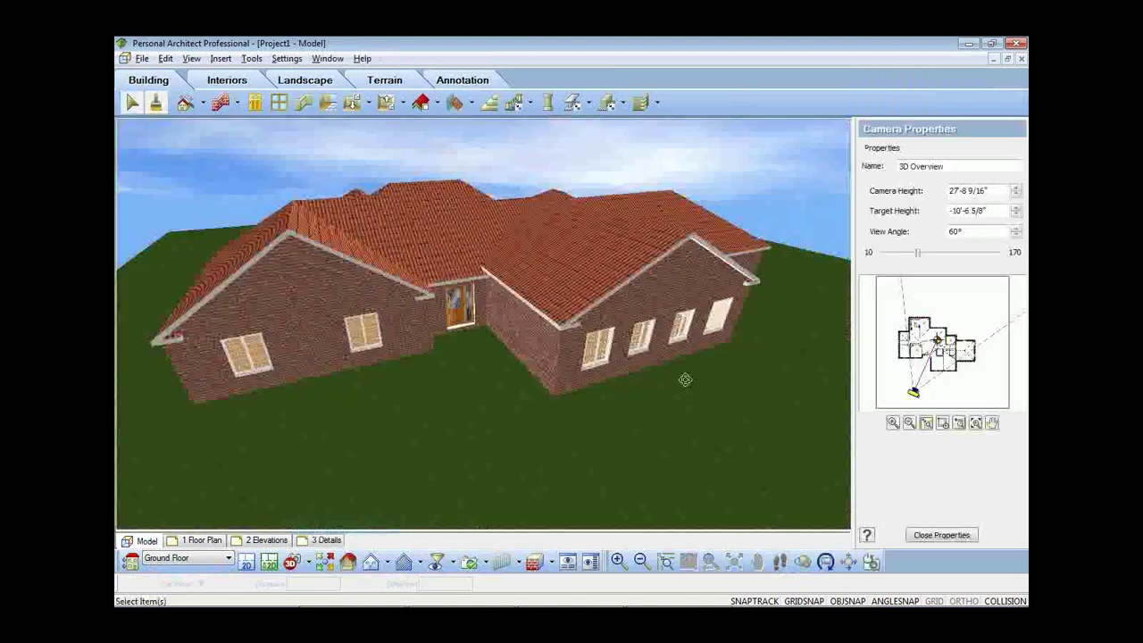
mouse_move(685, 380)
mouse_down()
mouse_move(269, 443)
mouse_move(671, 370)
mouse_move(649, 418)
mouse_up()
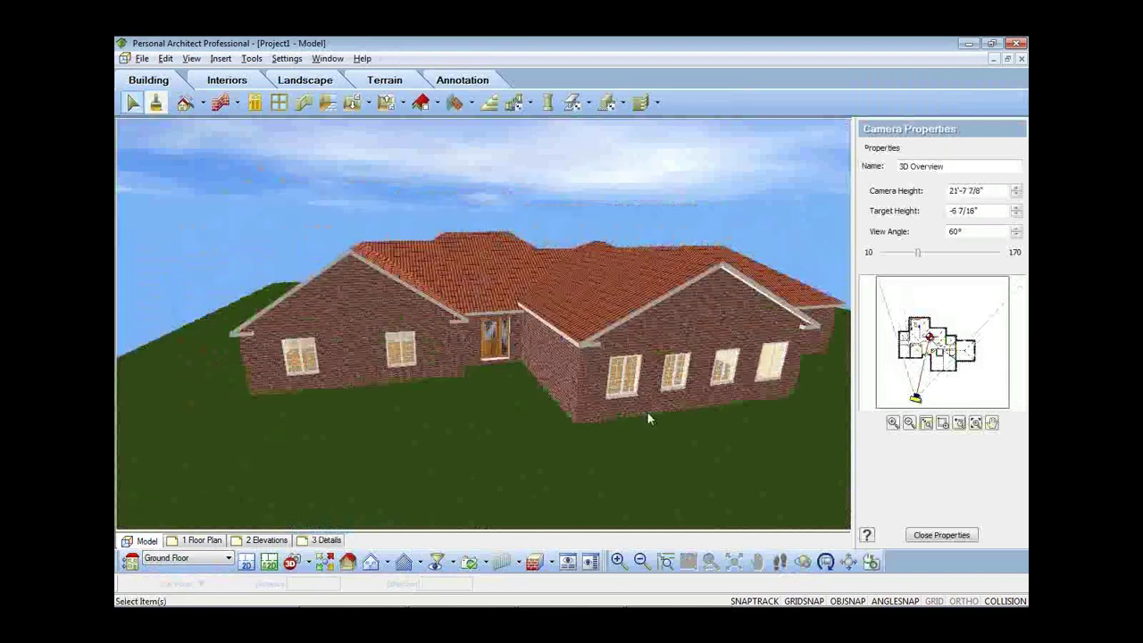
scroll(649, 417, down, 1)
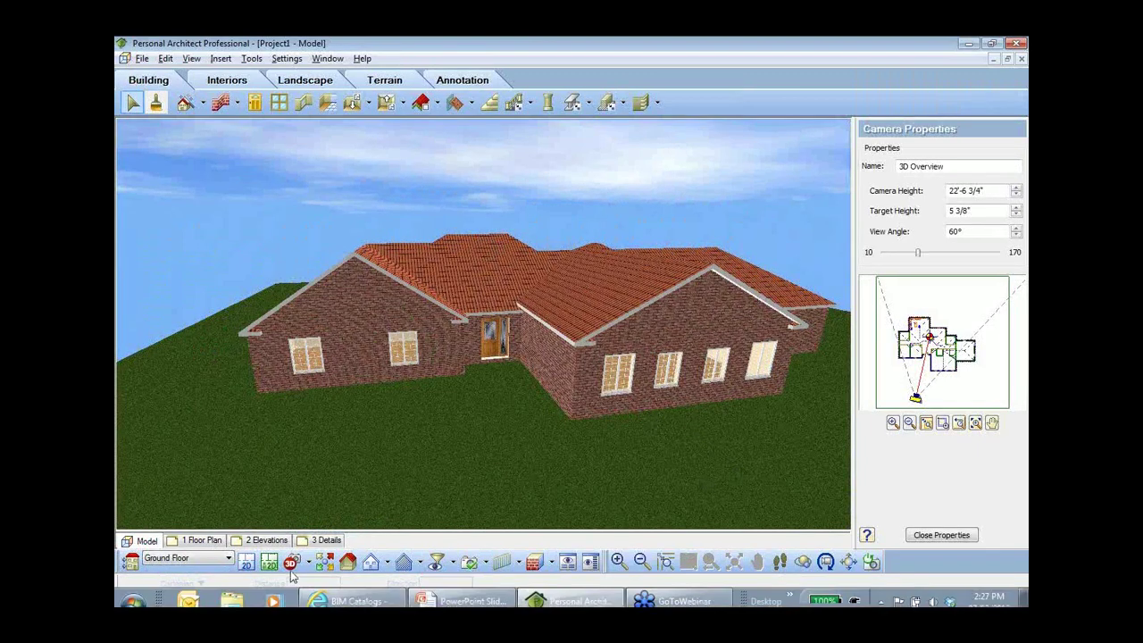
- Return the model to the 2D plan and make Second Floor the current building location
click(248, 564)
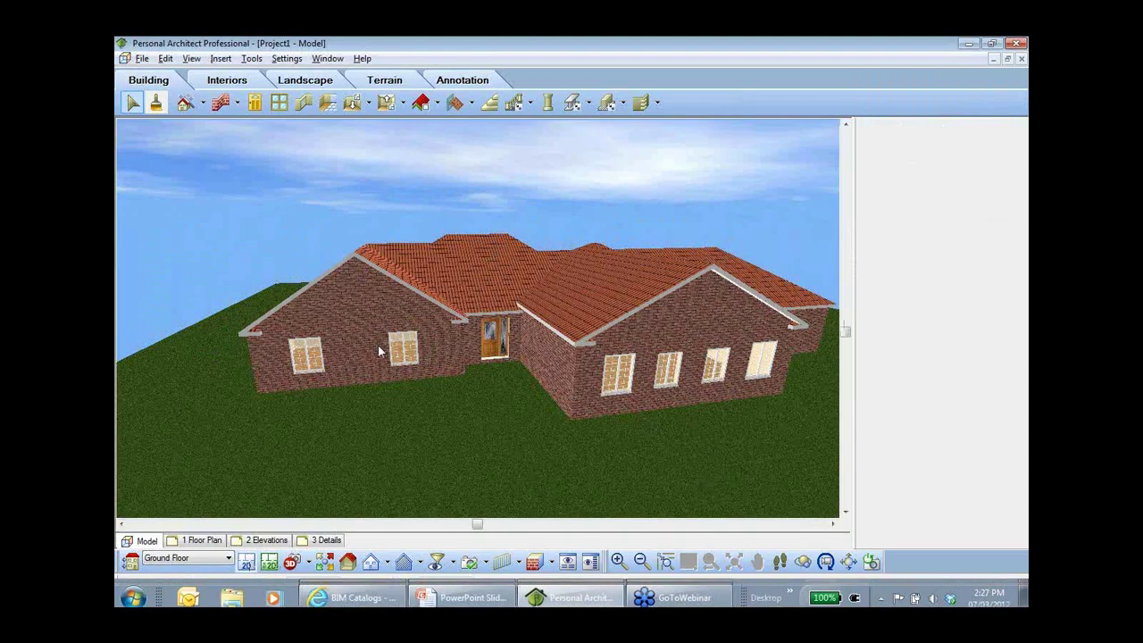
scroll(418, 308, down, 2)
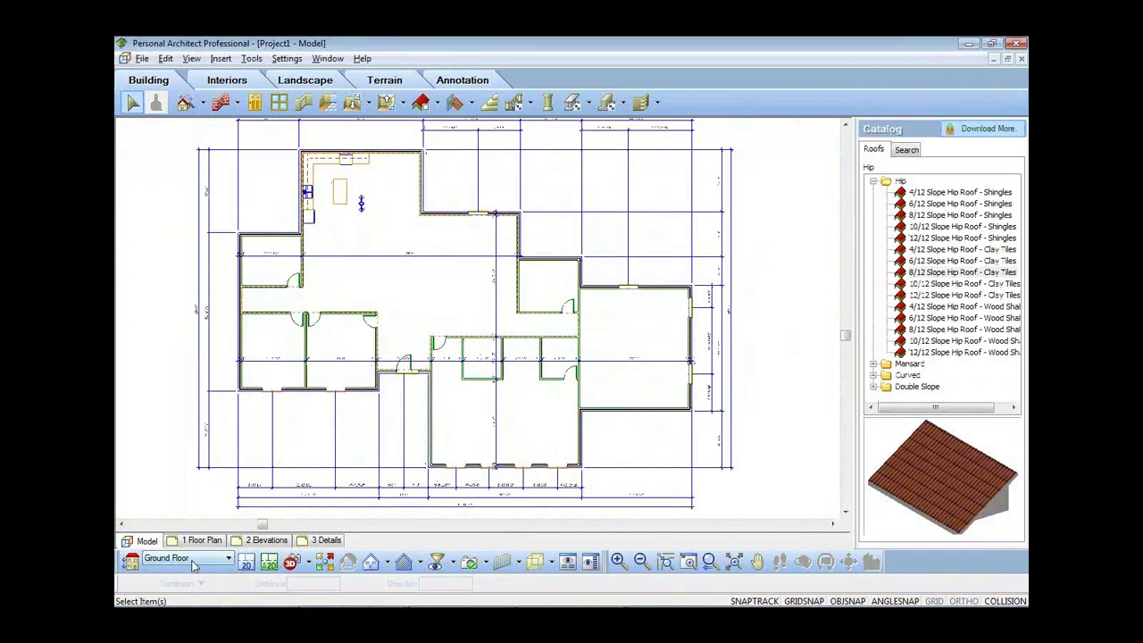
click(192, 560)
click(183, 583)
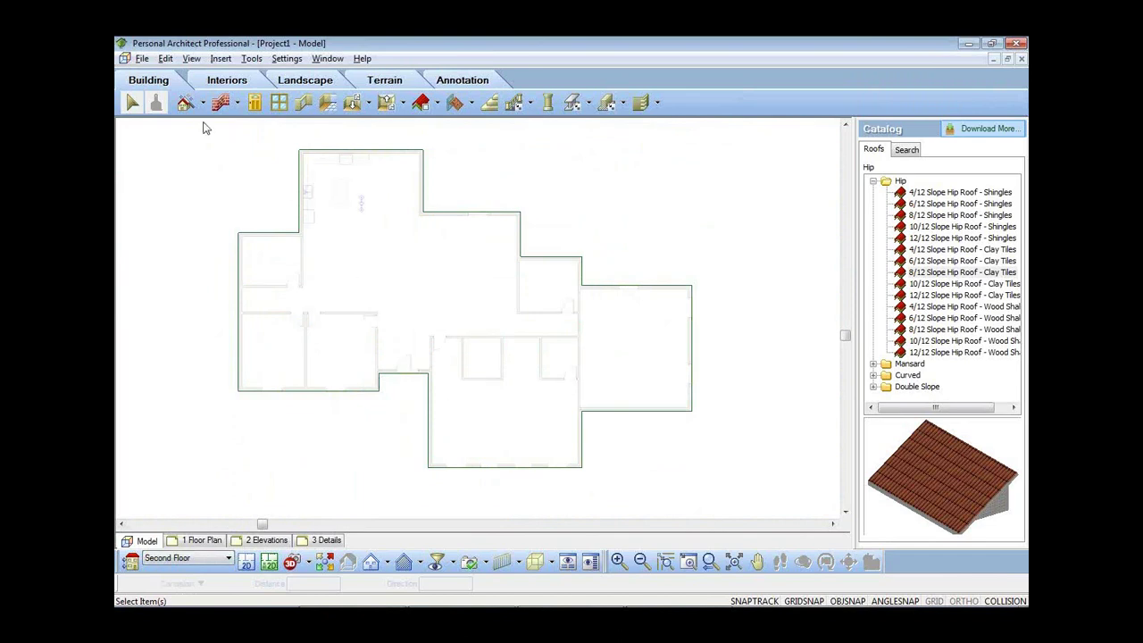
- Draw a closed rectangle of 2 x 4 Aluminum Siding exterior walls over the middle of the house on the second floor
click(237, 103)
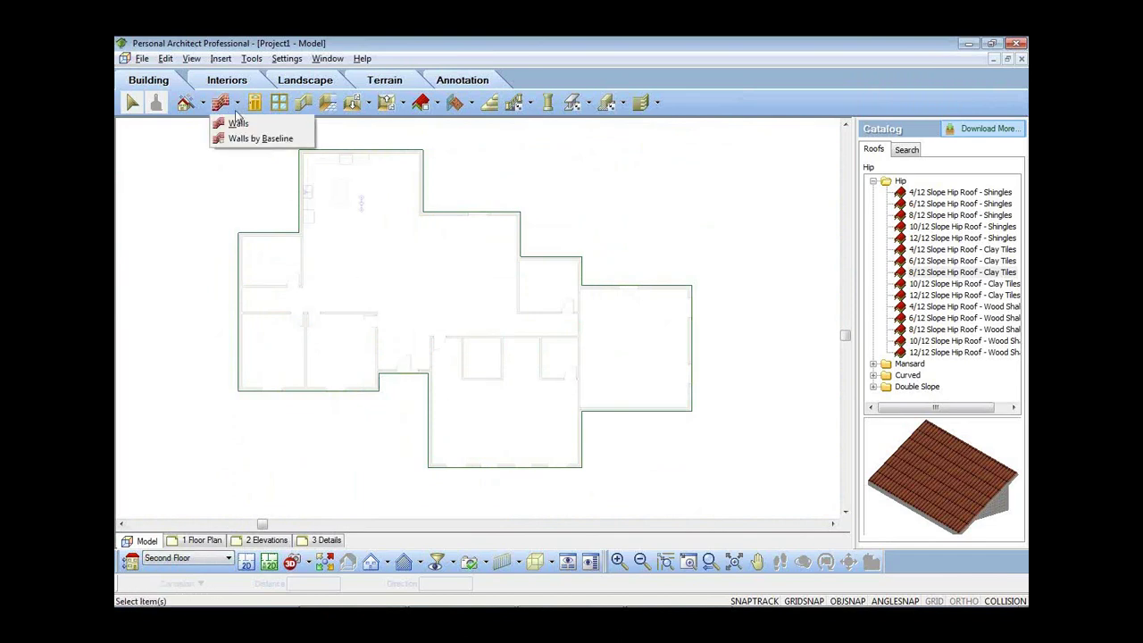
click(239, 122)
click(887, 261)
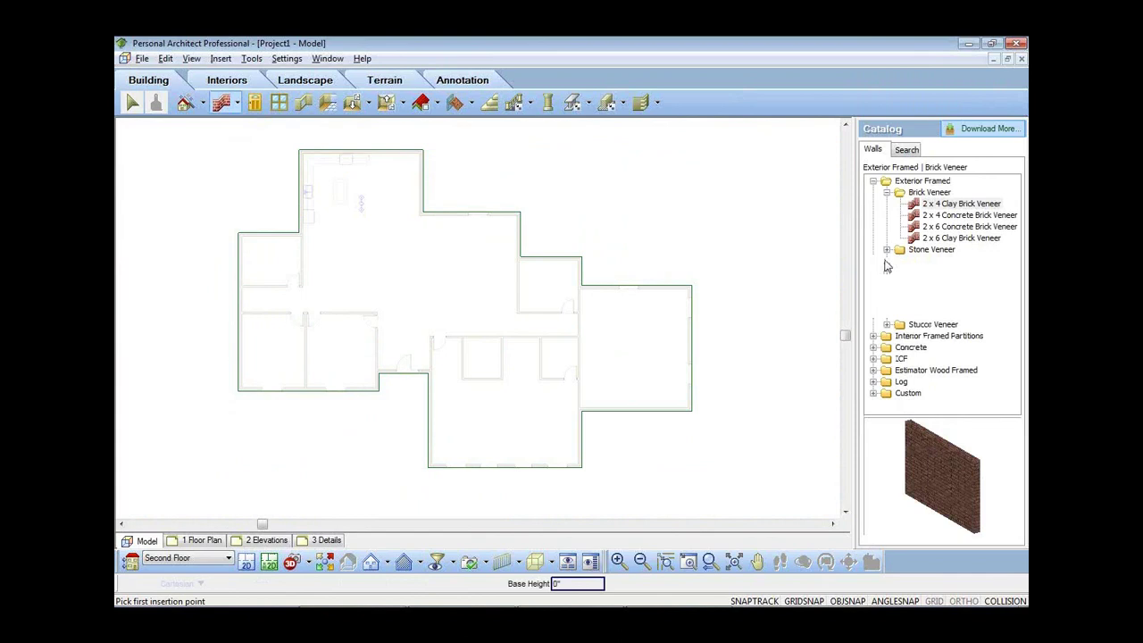
click(948, 295)
click(951, 283)
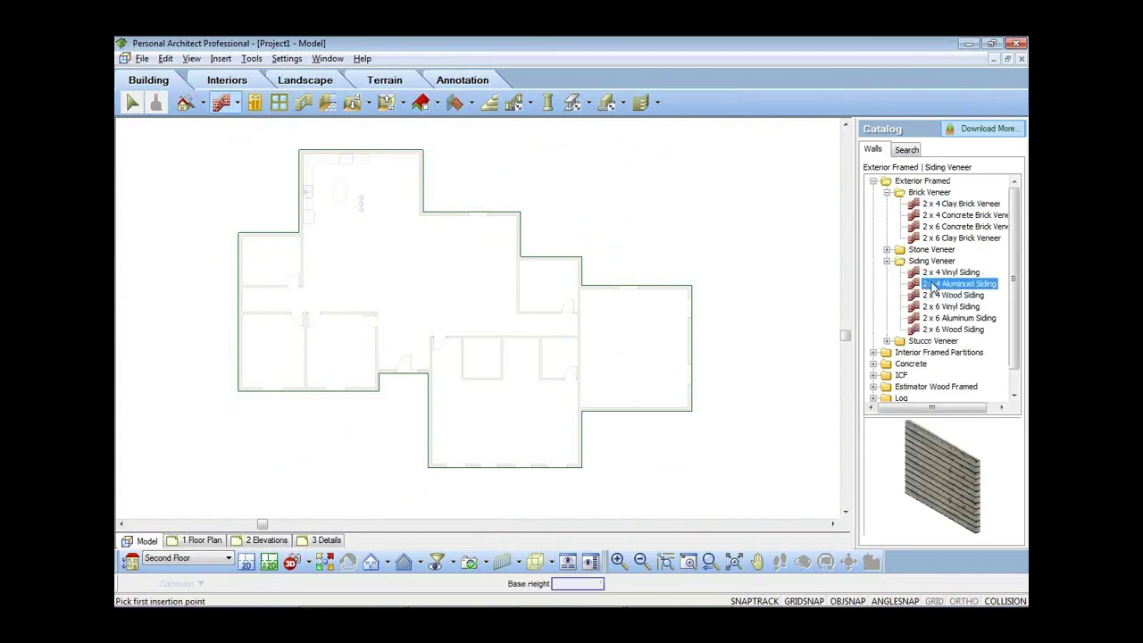
click(333, 243)
click(489, 244)
click(490, 355)
click(332, 355)
click(332, 245)
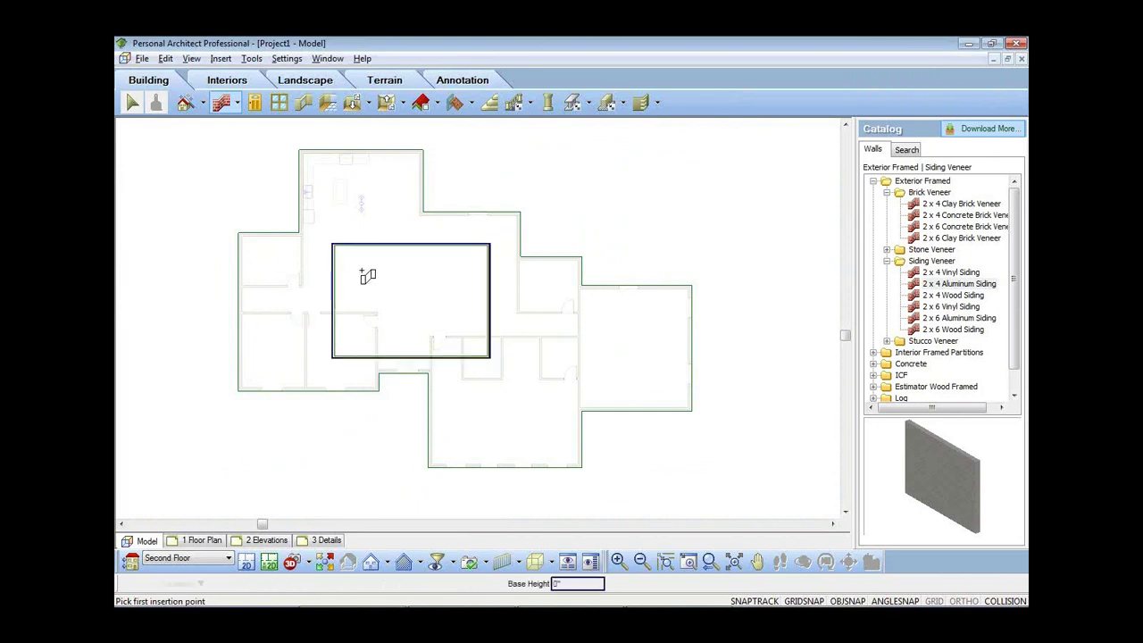
right_click(367, 270)
click(382, 282)
- Move the second floor's right-hand wall outward so the rectangle is about 35' long, and view the model in 3D
scroll(382, 316, up, 3)
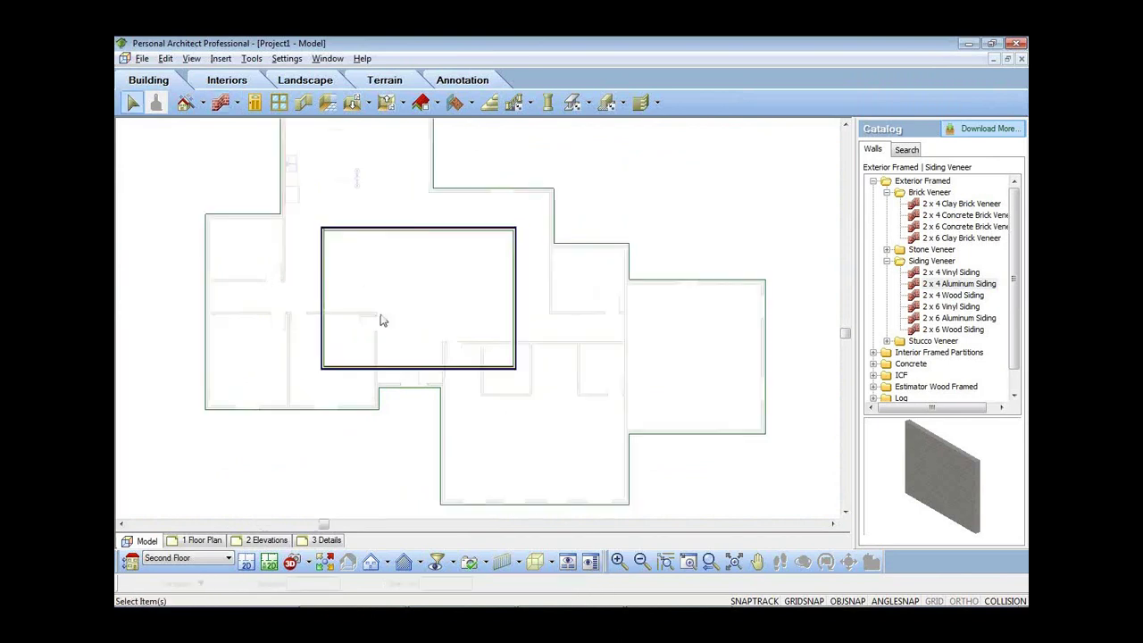
click(530, 298)
drag(530, 297, 549, 297)
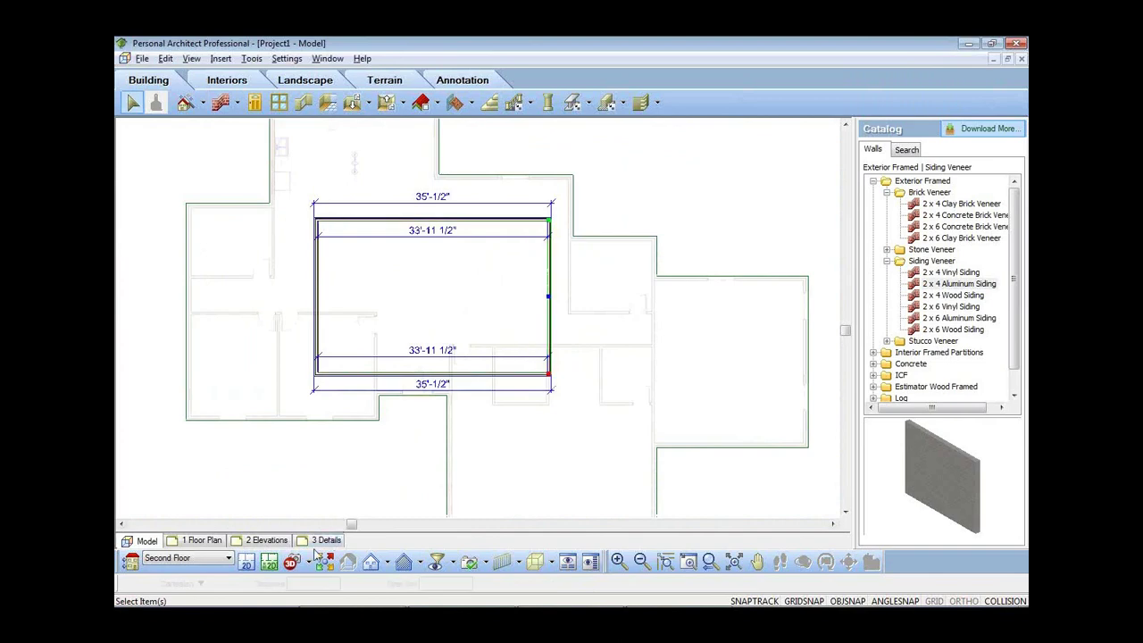
click(308, 560)
click(310, 514)
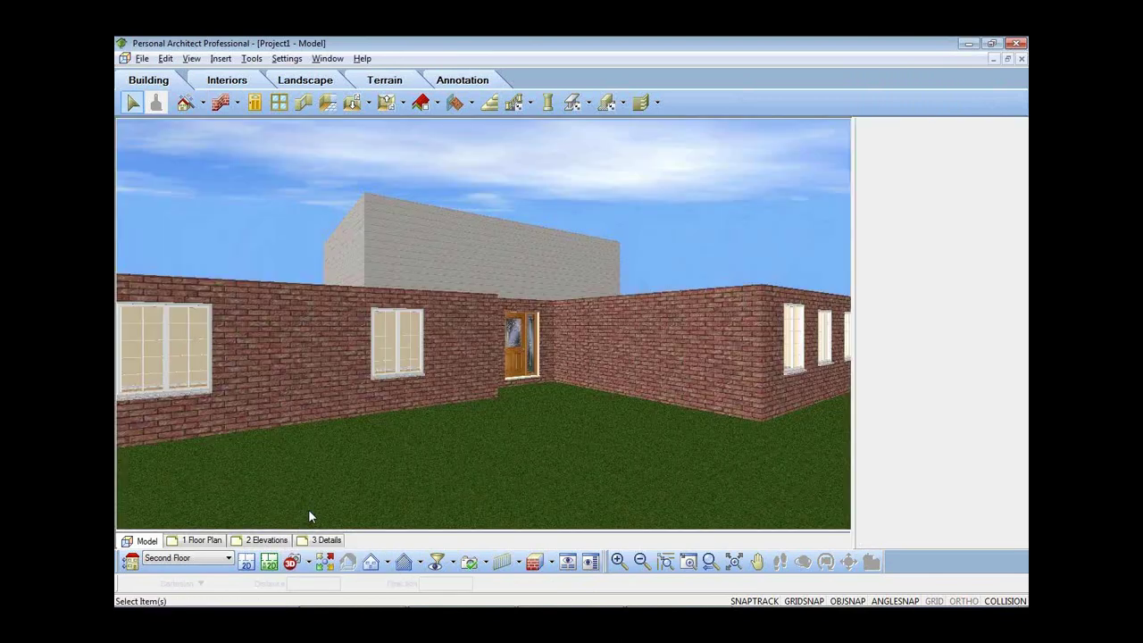
- Cover the second-floor walls with an 8/12 Slope Hip Roof - Shingles using Roof by Perimeter
drag(615, 491, 463, 312)
click(420, 101)
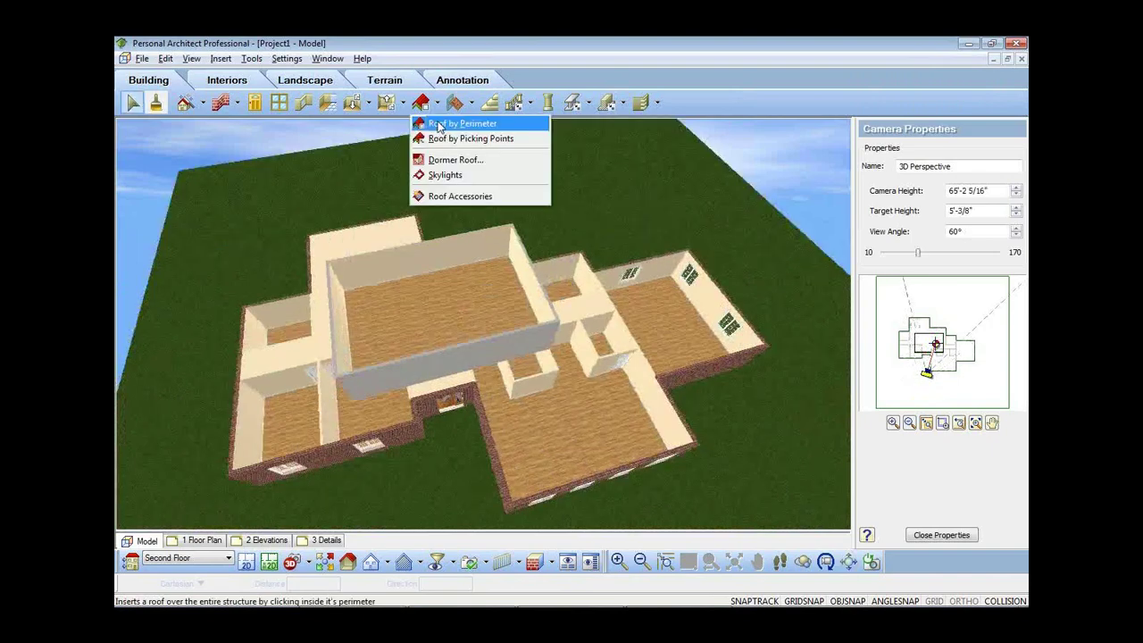
click(438, 126)
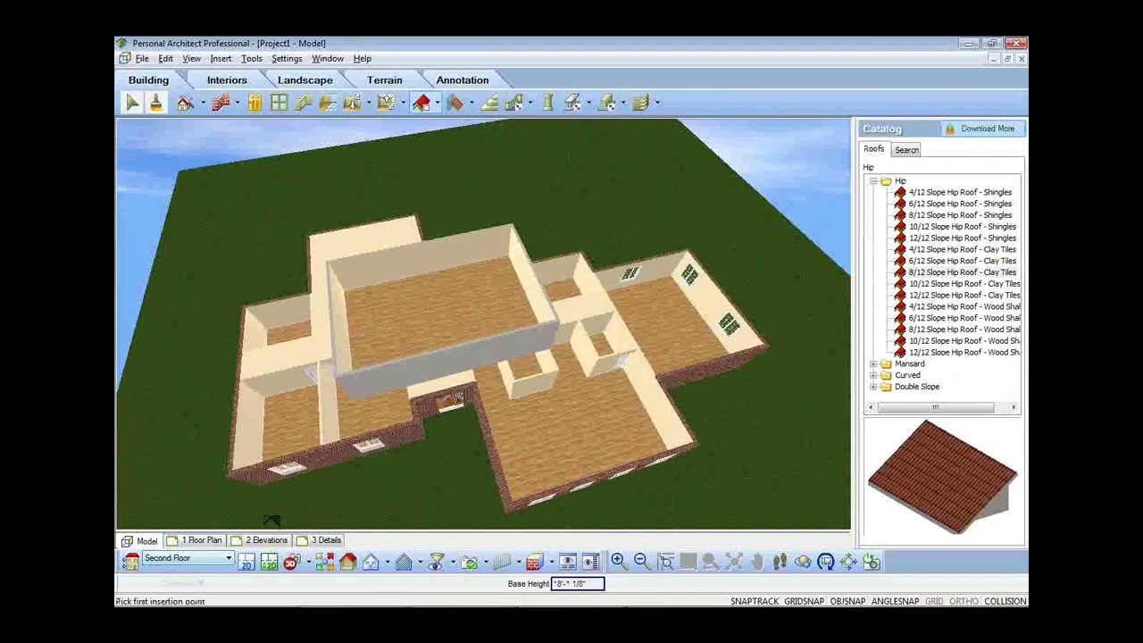
click(956, 215)
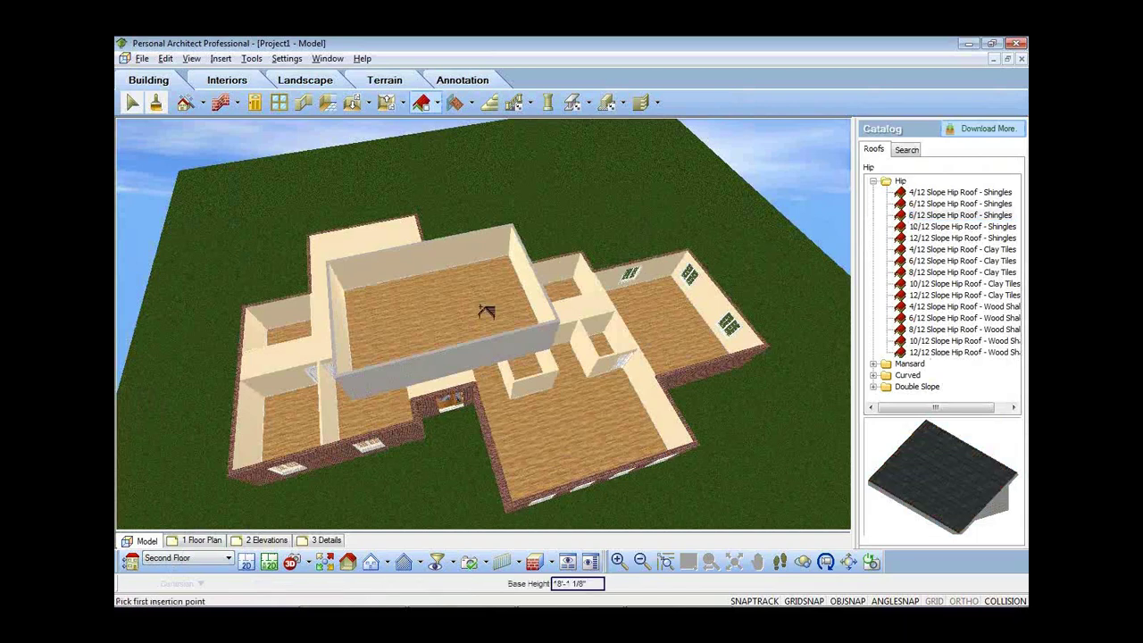
key(Escape)
click(801, 561)
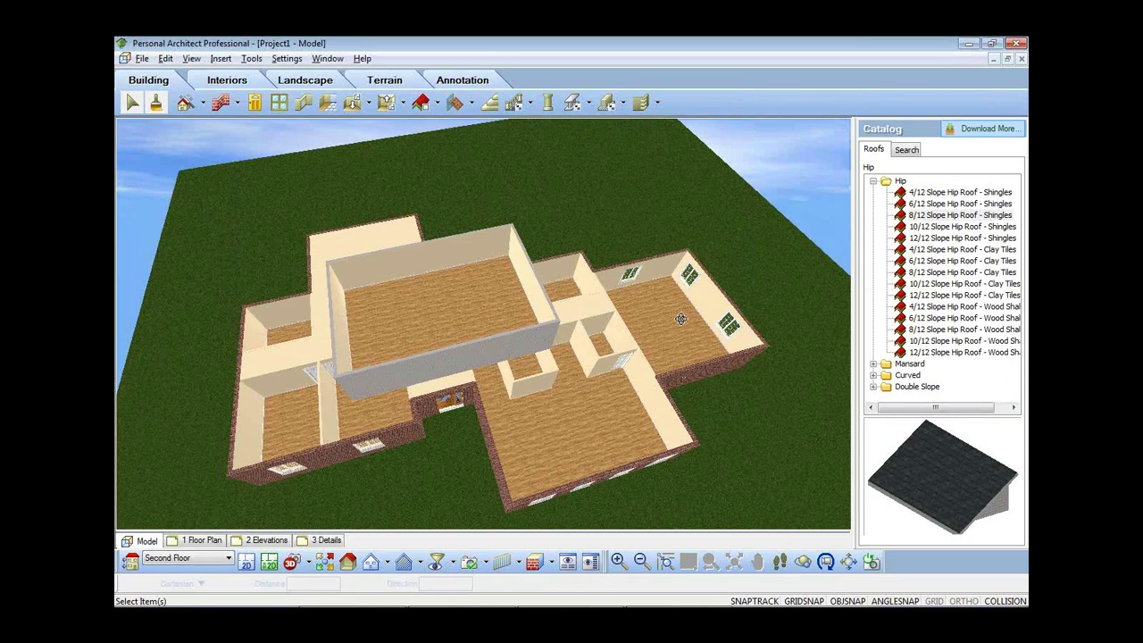
- Make Ground Floor the current location and cover its walls with a 4/12 Slope Hip Roof - Shingles by perimeter
drag(680, 319, 721, 382)
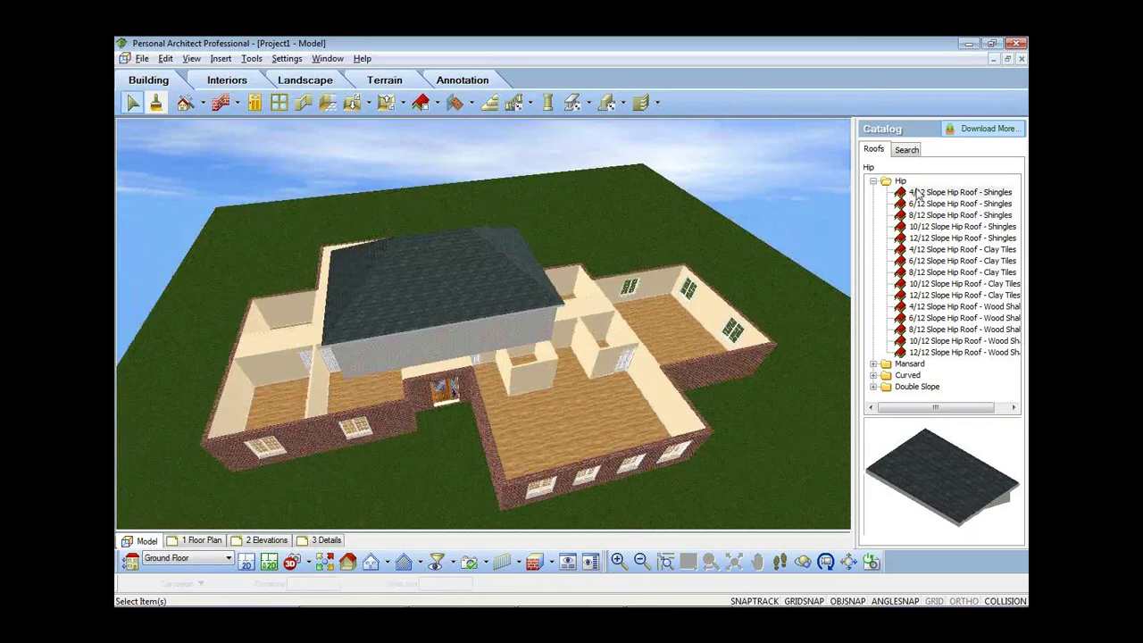
click(960, 192)
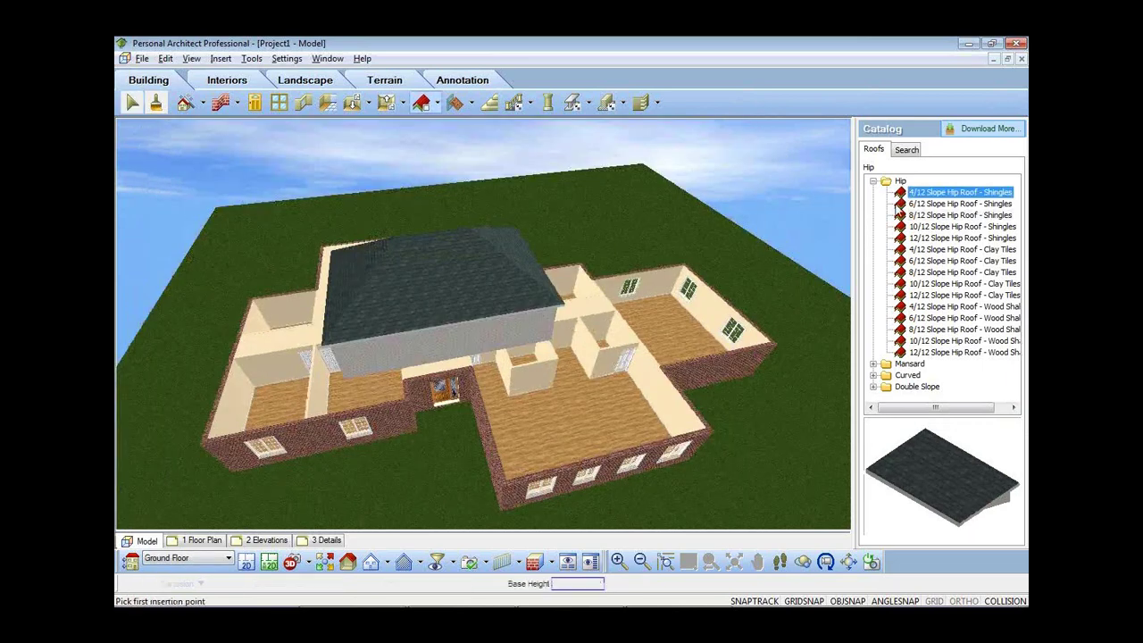
click(567, 417)
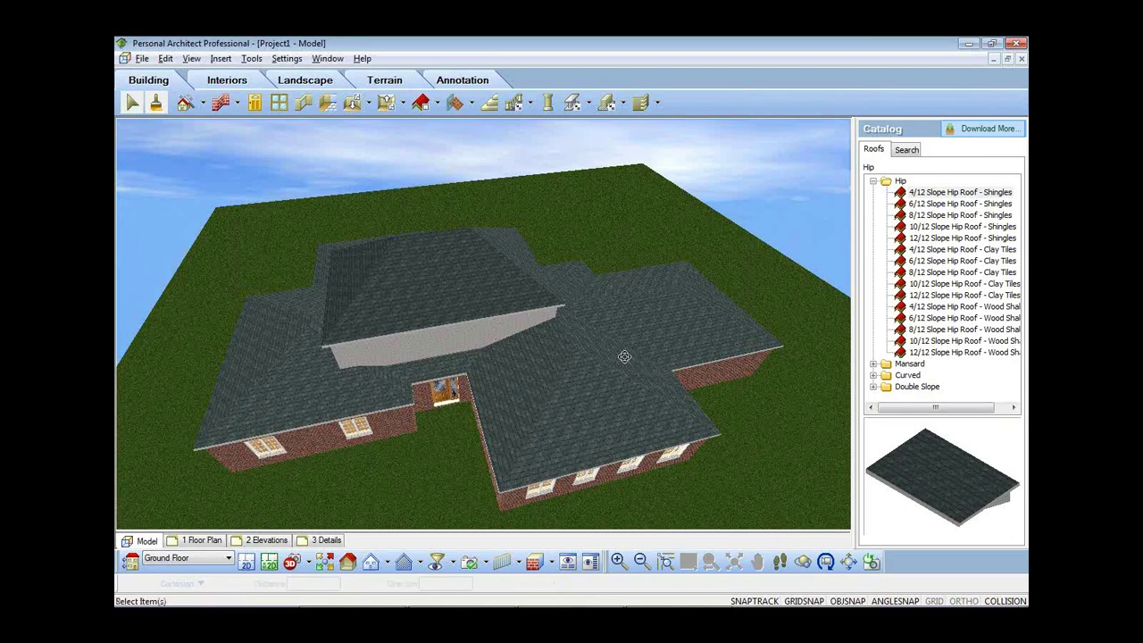
drag(569, 411, 579, 471)
- Change the left end of the second-floor roof to the Dutch Hip shape with its gable displayed
click(505, 262)
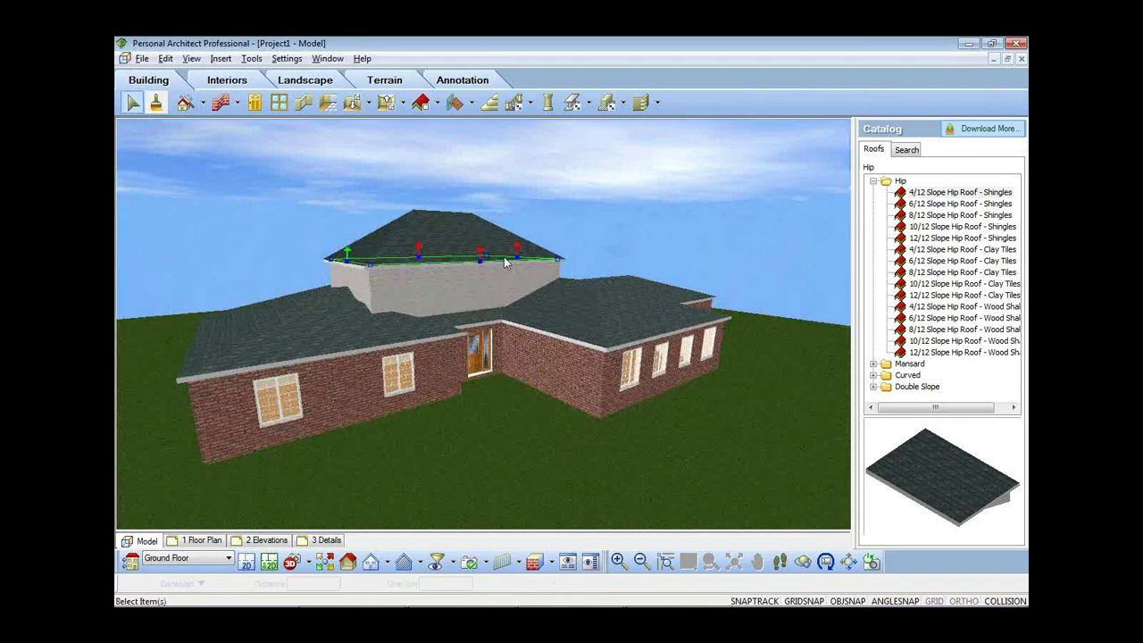
double_click(506, 262)
click(316, 229)
double_click(693, 268)
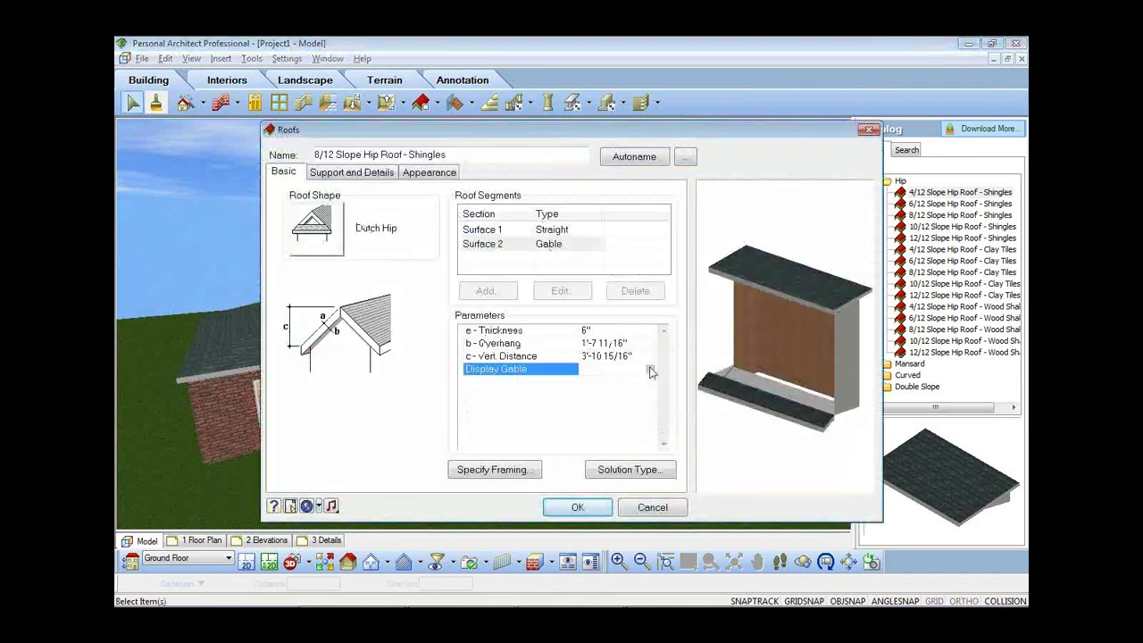
click(578, 507)
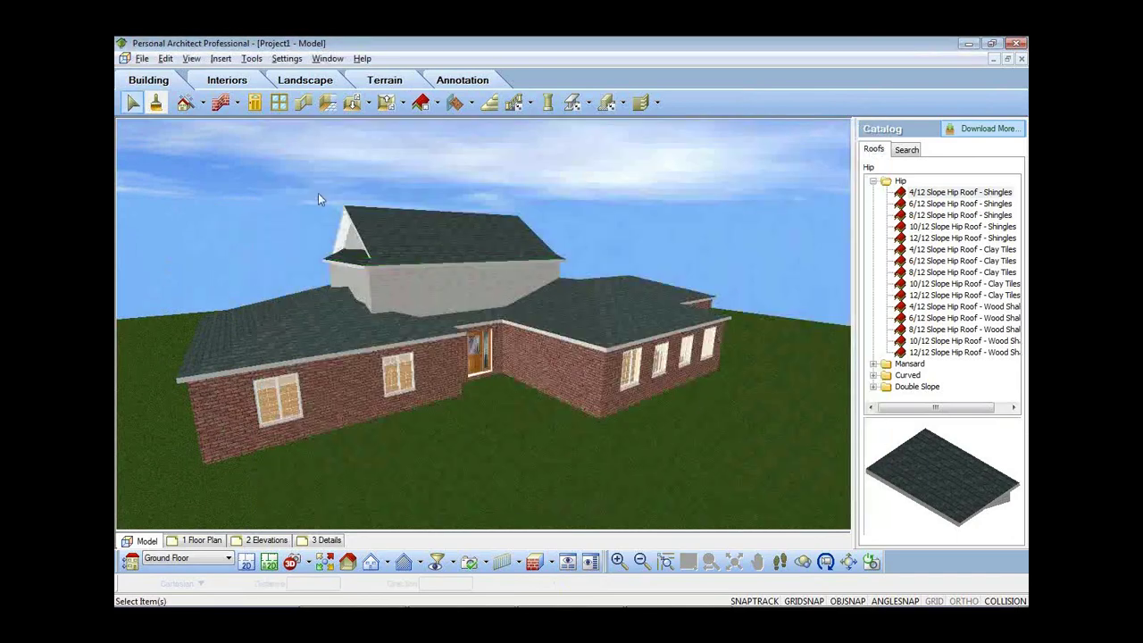
- Change the ground-floor roof edge above the four front windows to a Gable shape
double_click(666, 328)
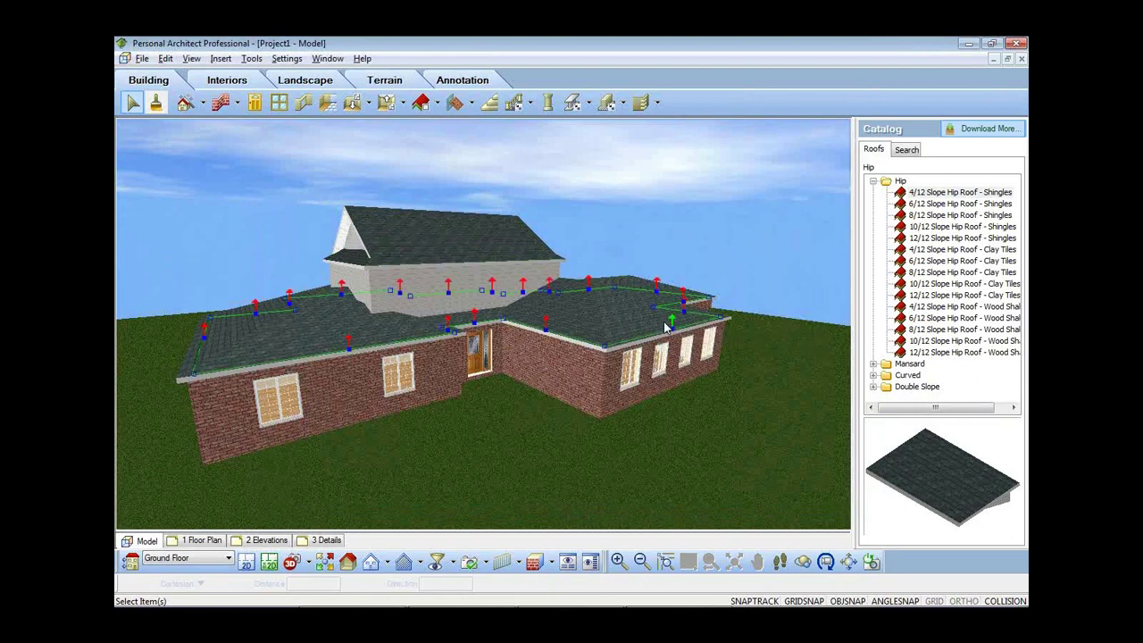
click(314, 234)
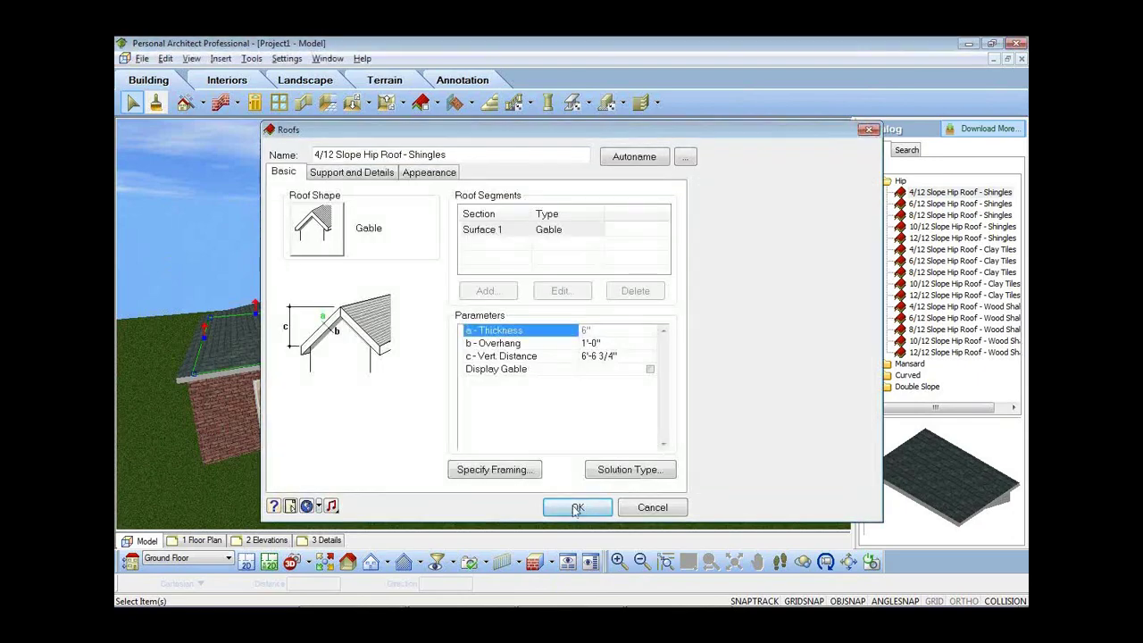
click(576, 505)
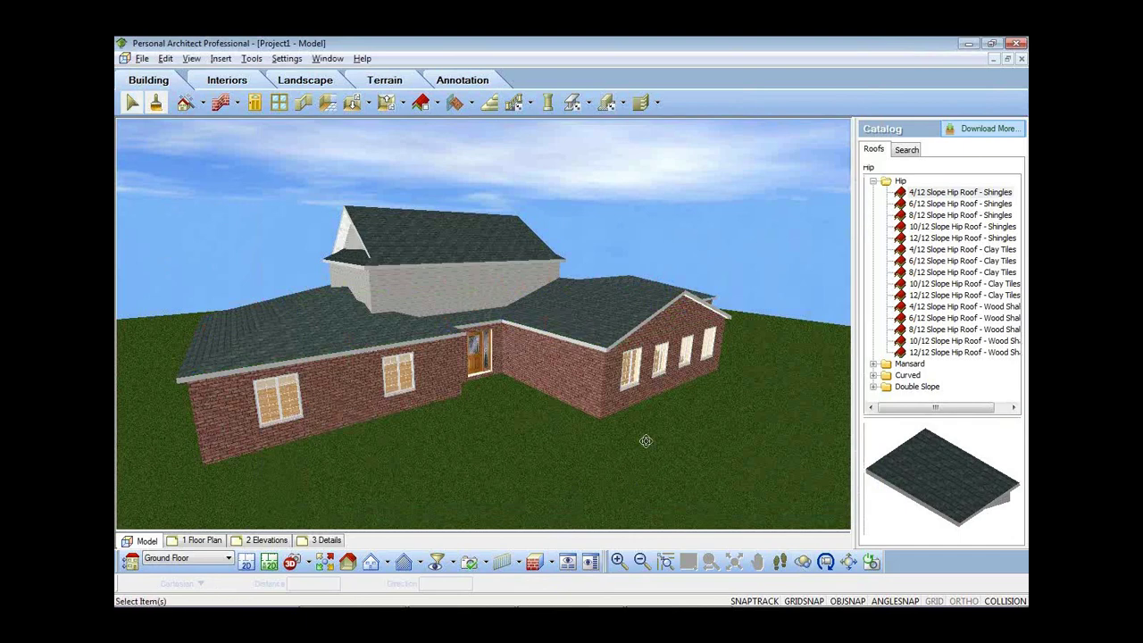
drag(702, 444, 405, 479)
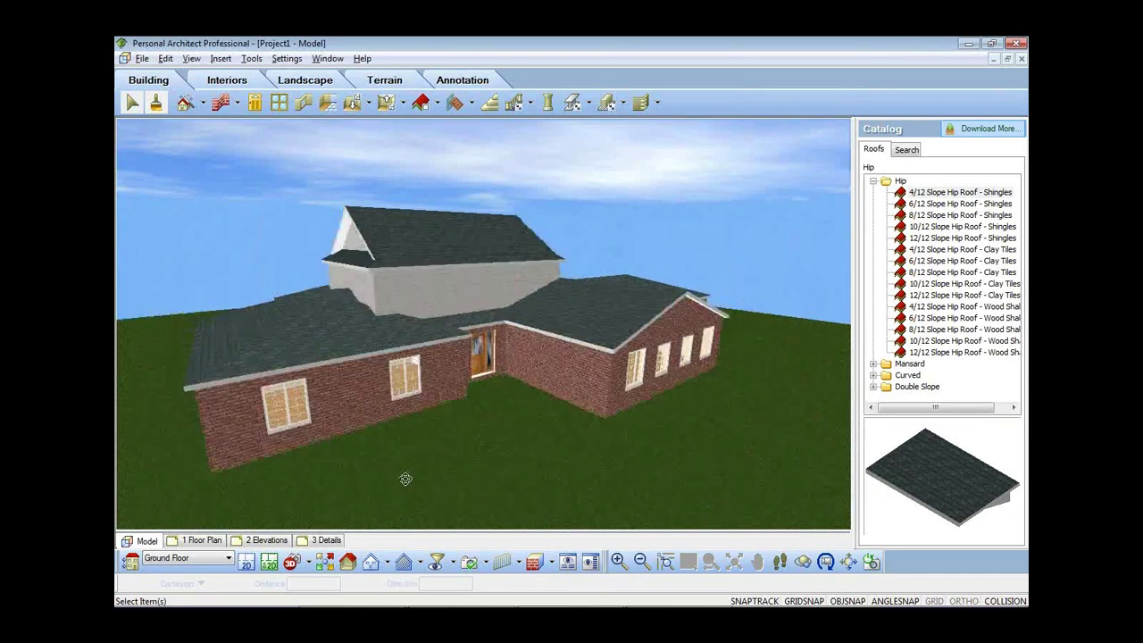
- Delete the brick hatching from the upper elevation on the 2 Elevations sheet
click(202, 539)
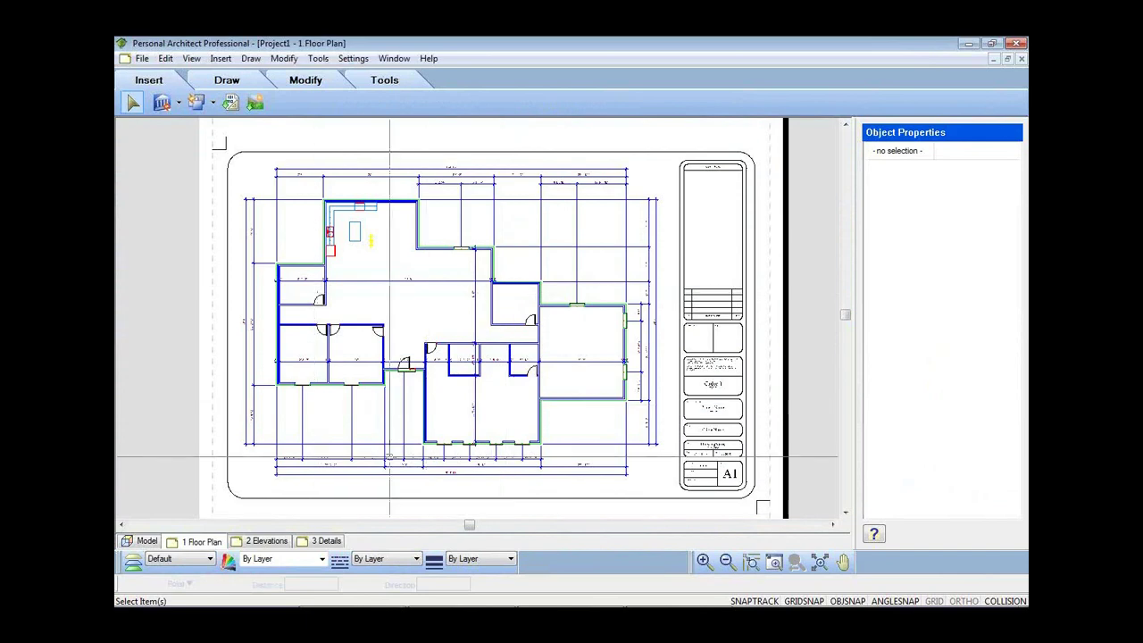
click(266, 541)
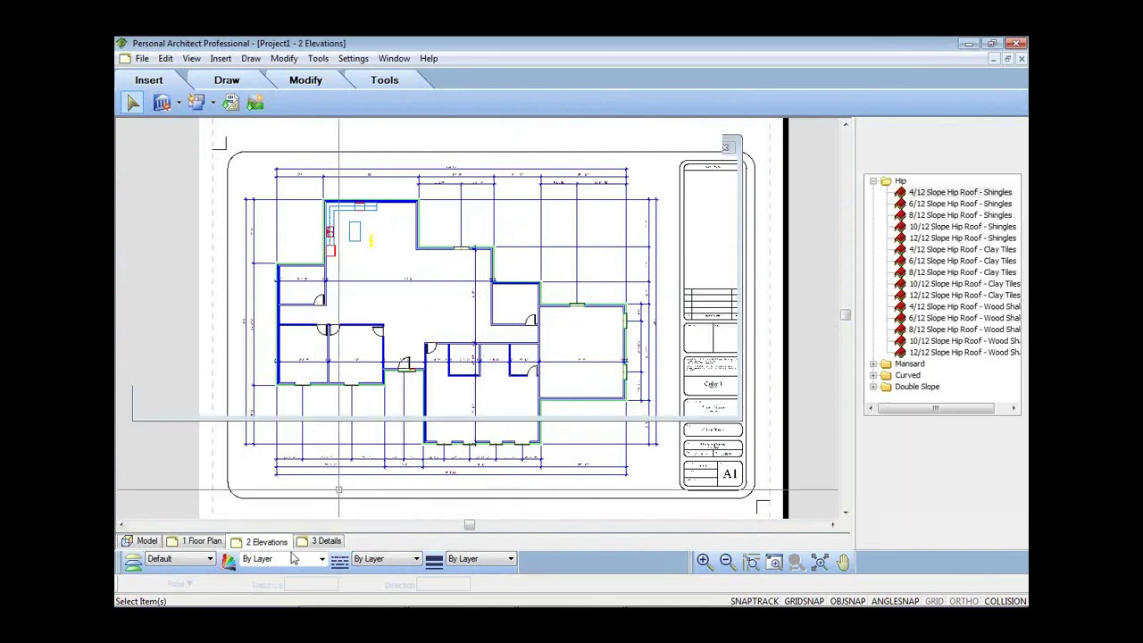
click(415, 201)
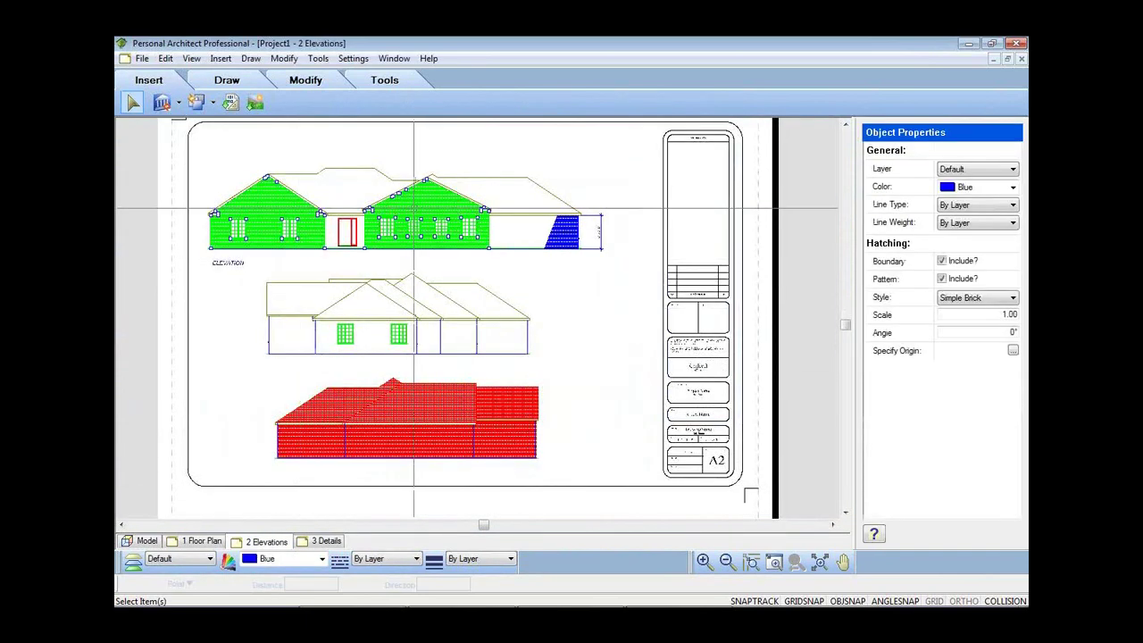
key(Delete)
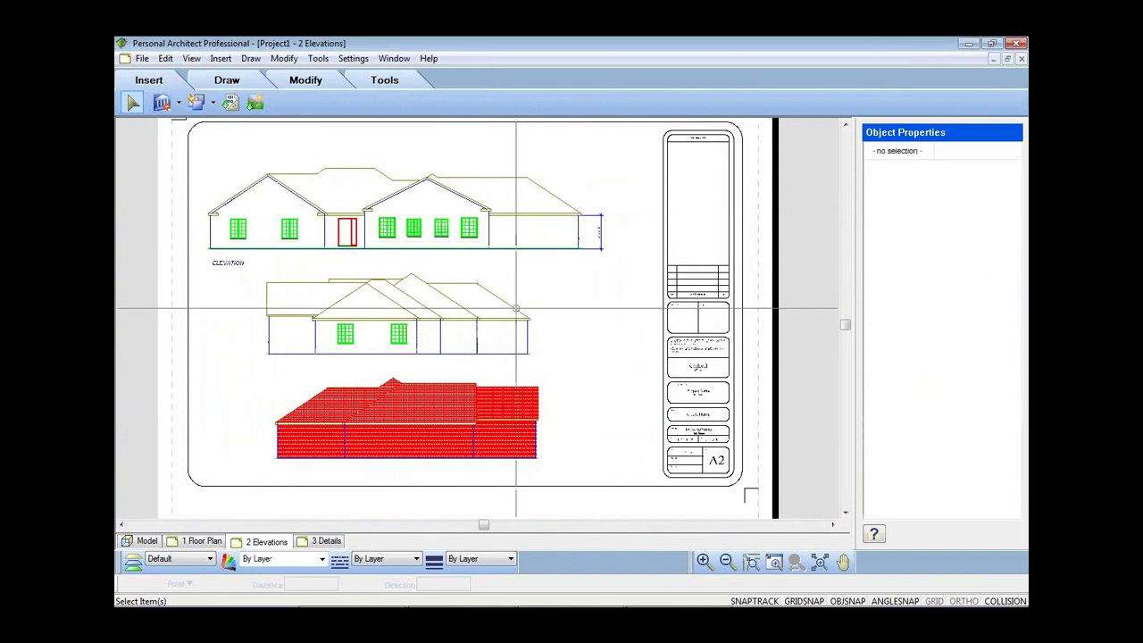
- Update the SmartView of the upper elevation from the changed model and bring up the 3 Details sheet
click(179, 102)
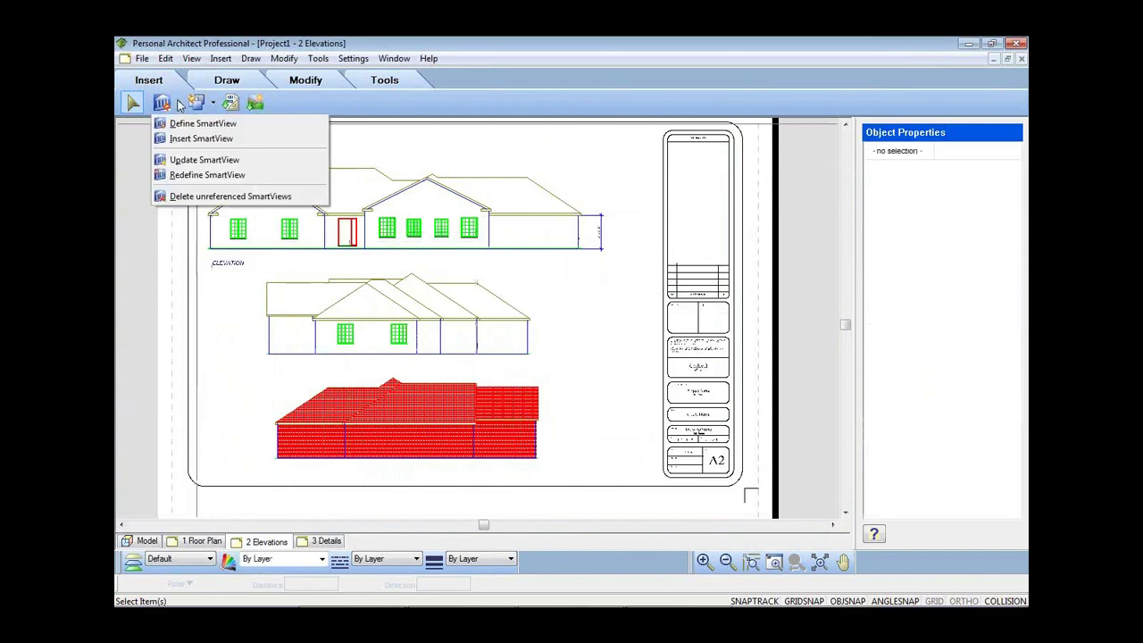
click(192, 161)
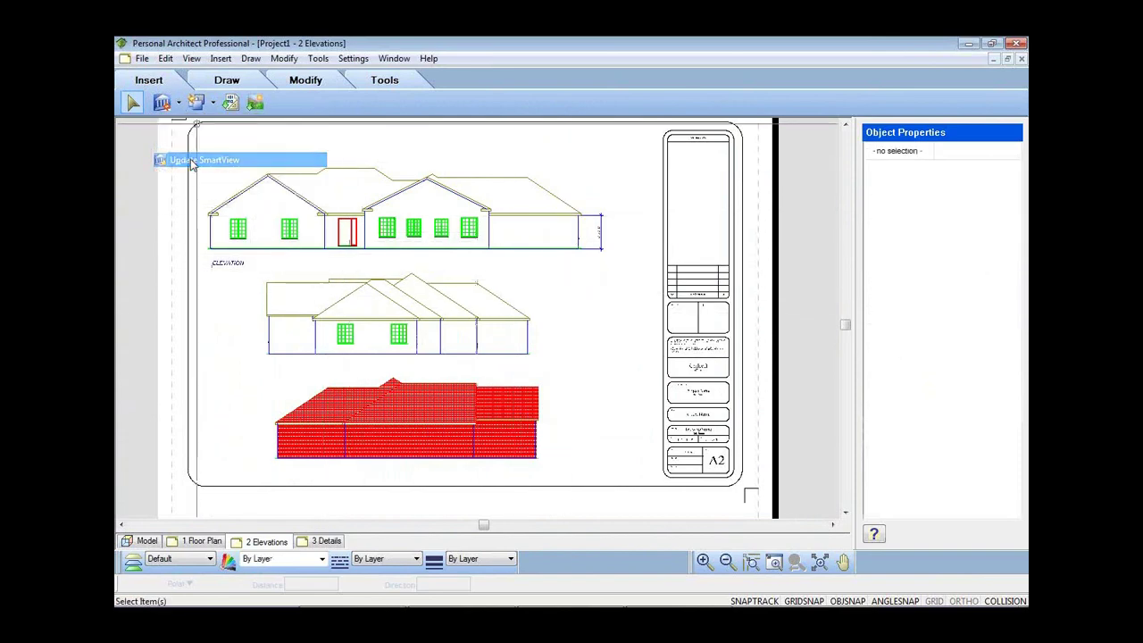
click(295, 194)
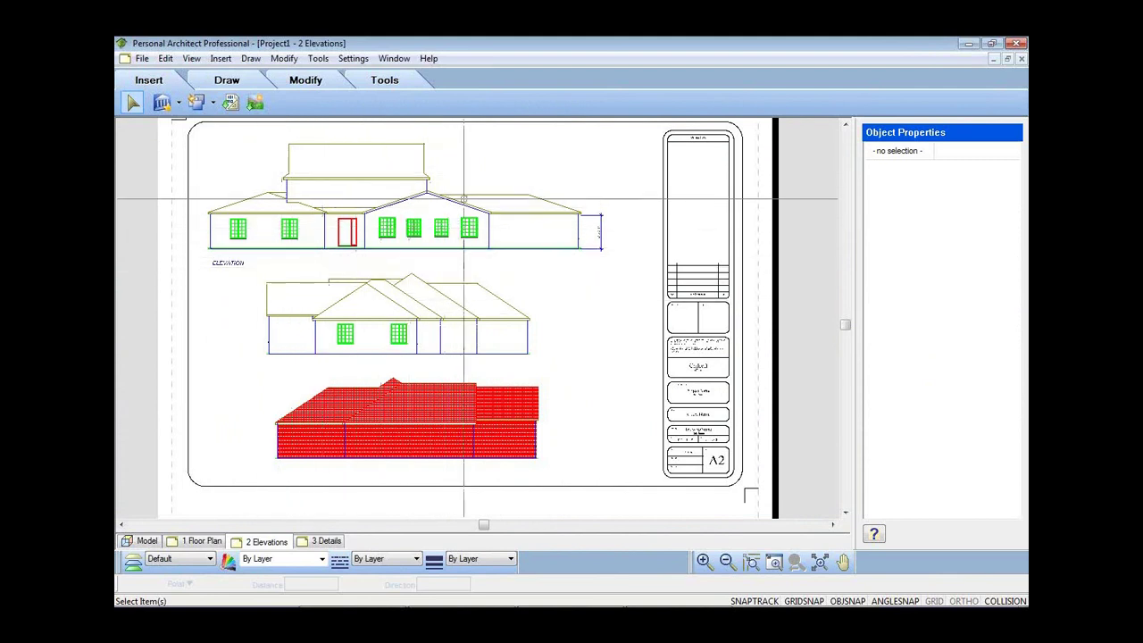
click(181, 105)
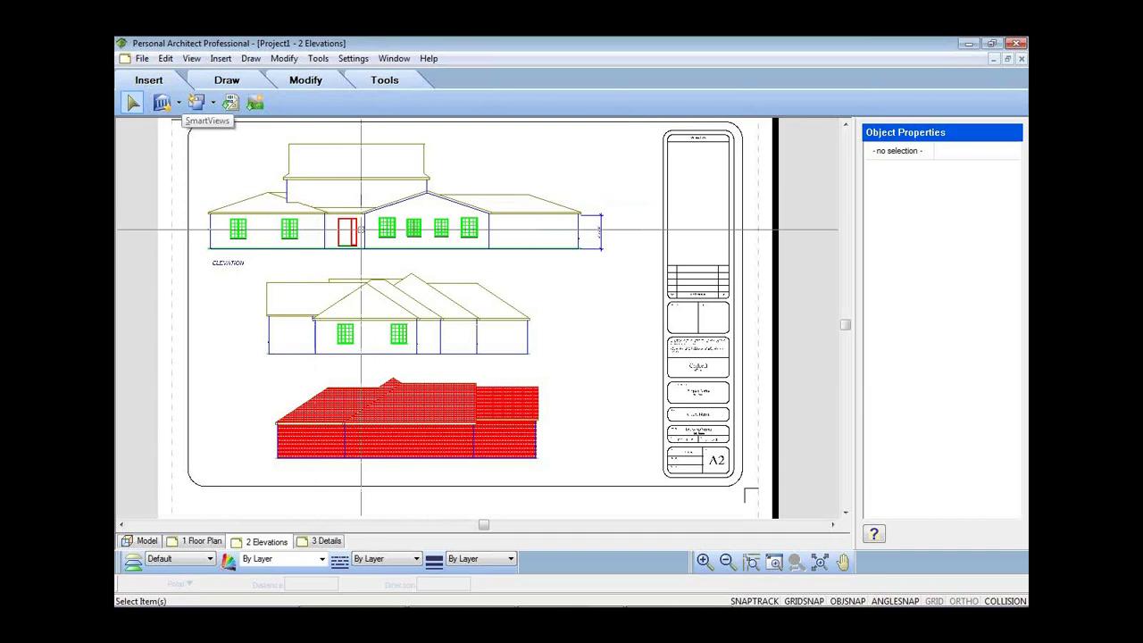
scroll(473, 287, up, 1)
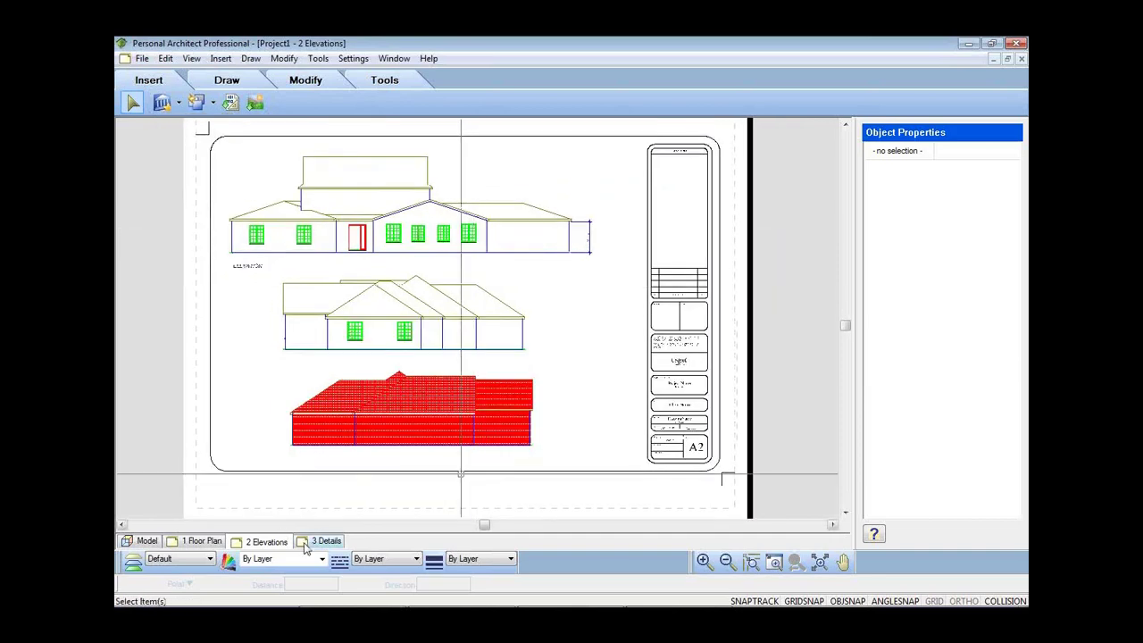
click(306, 543)
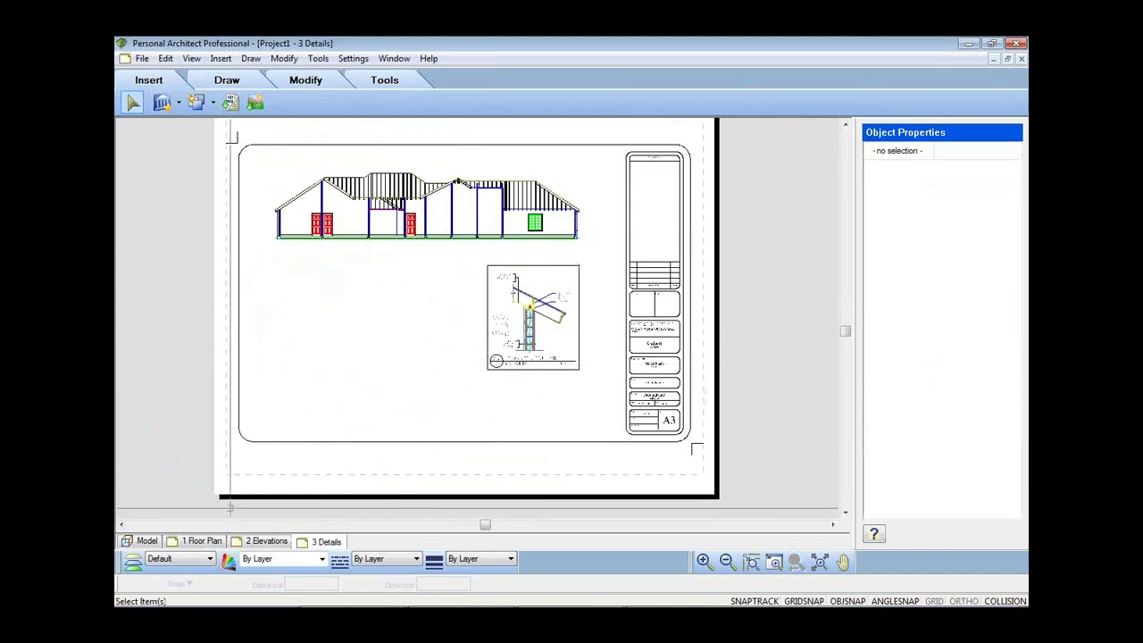
- Start the Floor and Foundation Builder on the model and choose a Foundation Level at the Foundation location
click(145, 541)
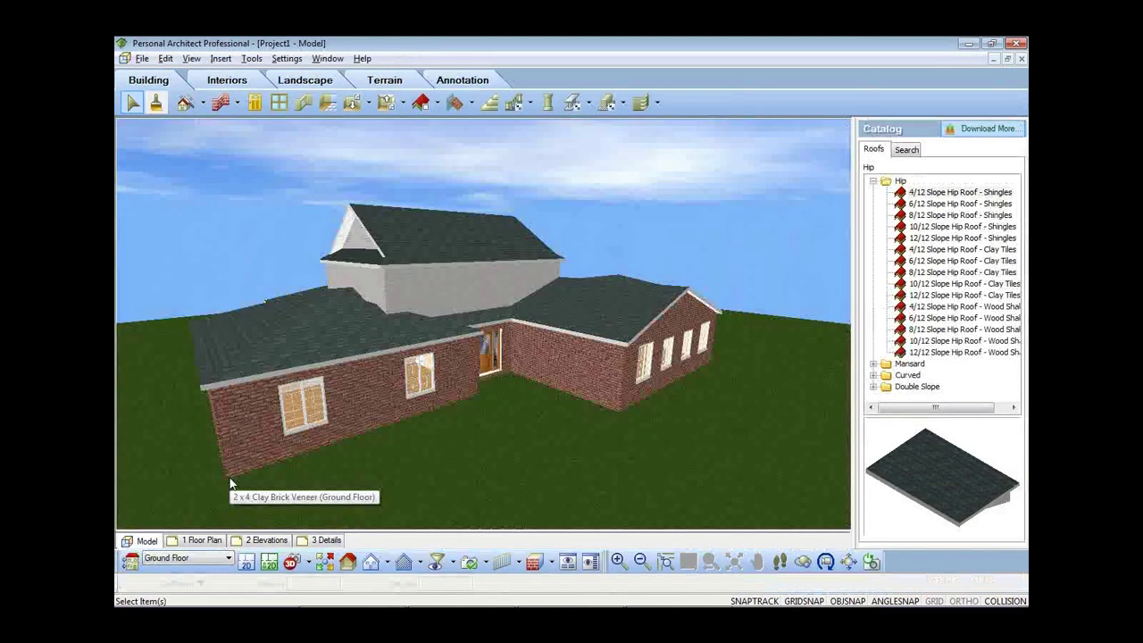
click(202, 103)
click(215, 199)
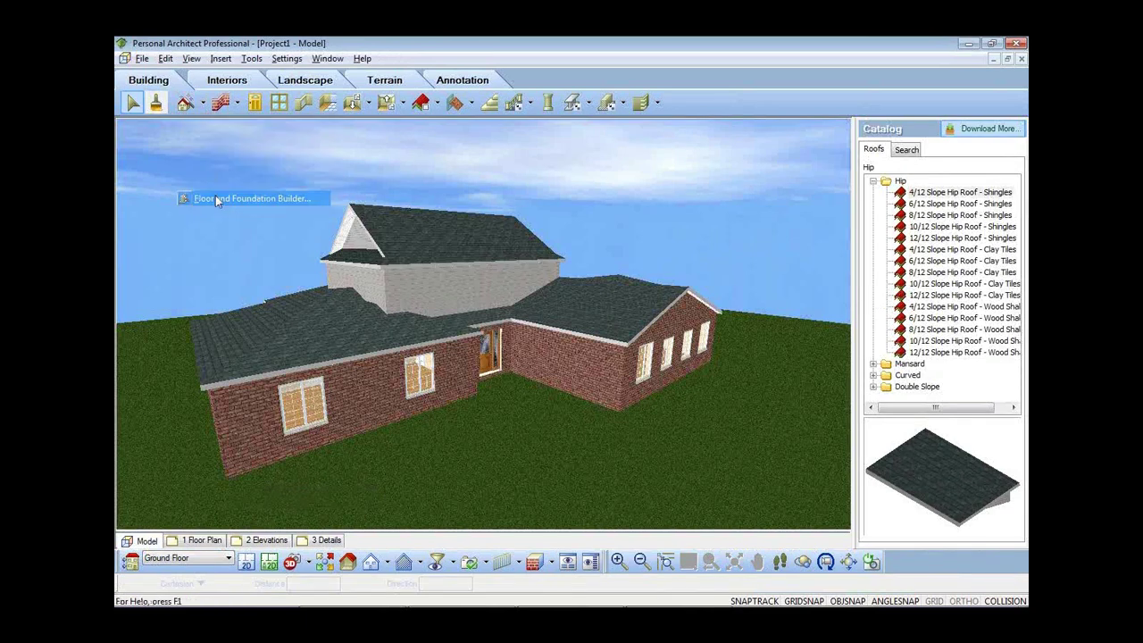
click(589, 467)
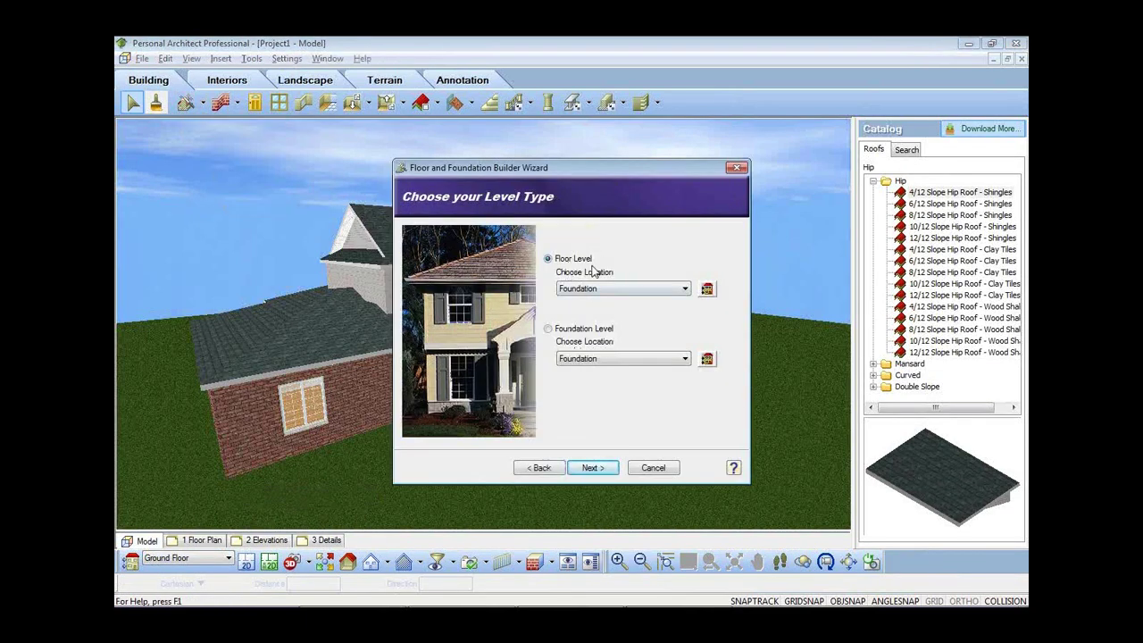
click(563, 329)
click(604, 475)
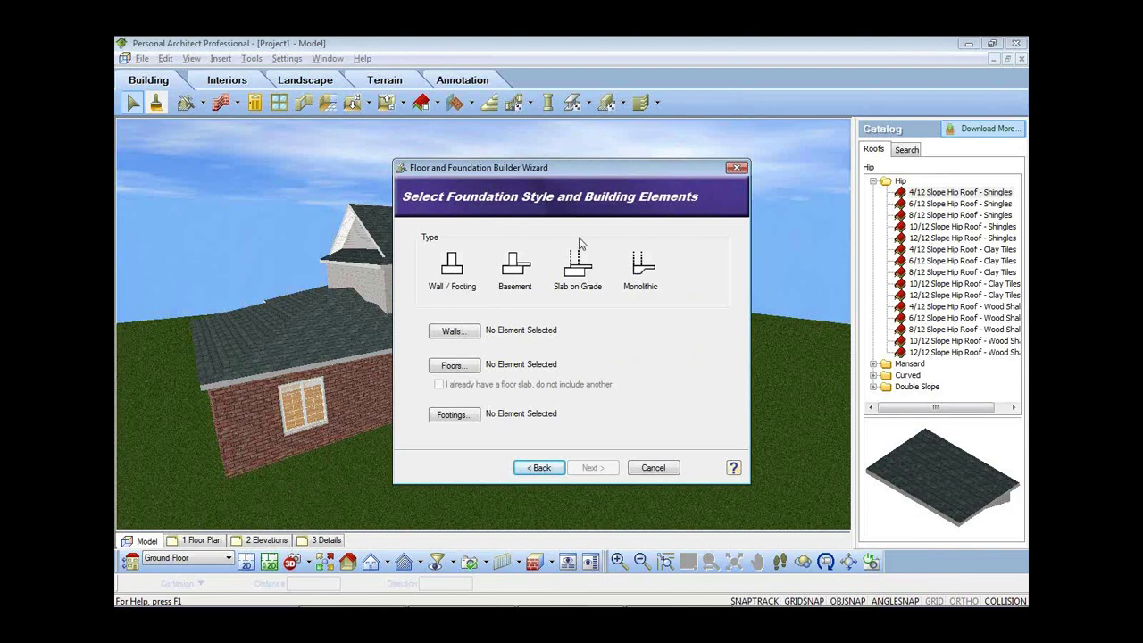
- Set the foundation type to Basement with 8" Concrete Block Wall as its walls
click(522, 278)
click(454, 332)
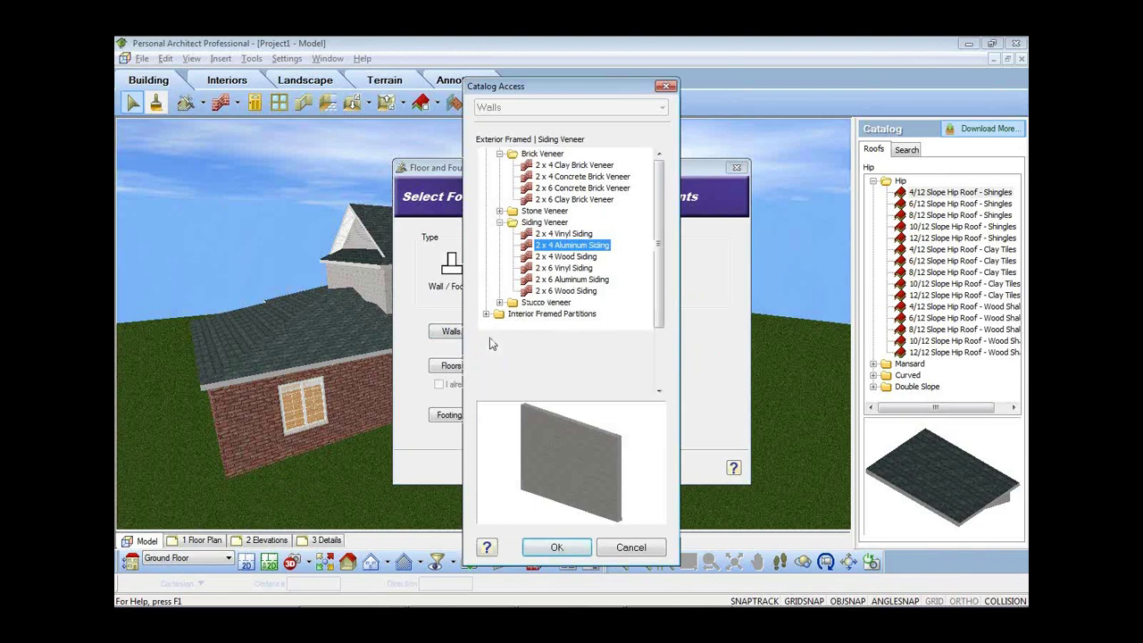
click(558, 359)
click(563, 548)
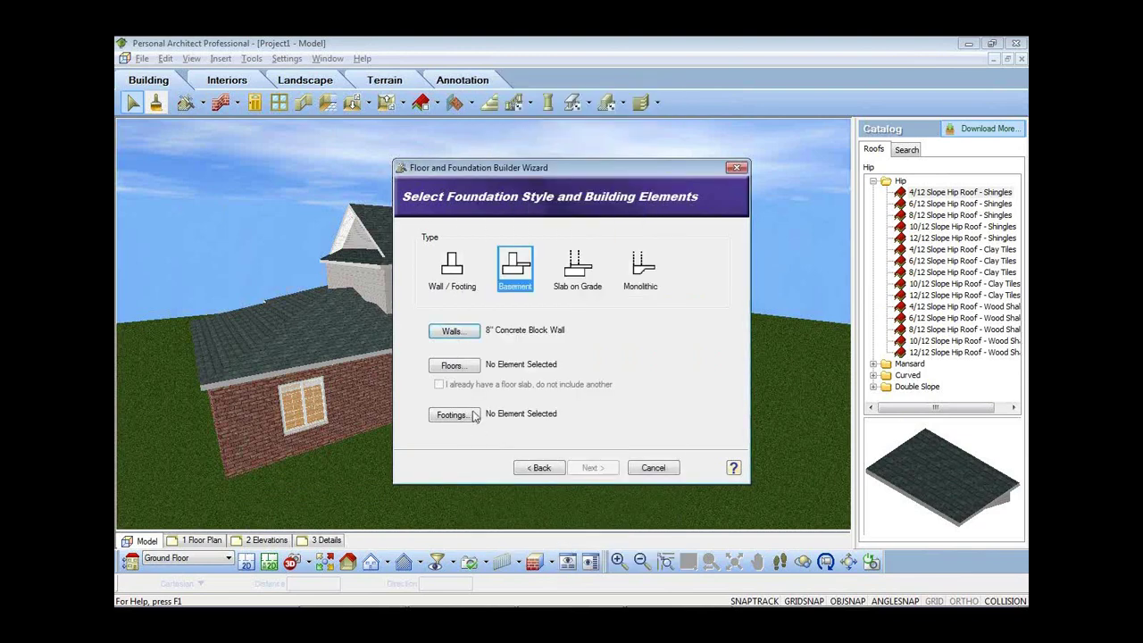
- Use the 4" Concrete Floor slab as the basement floor
click(451, 366)
click(486, 325)
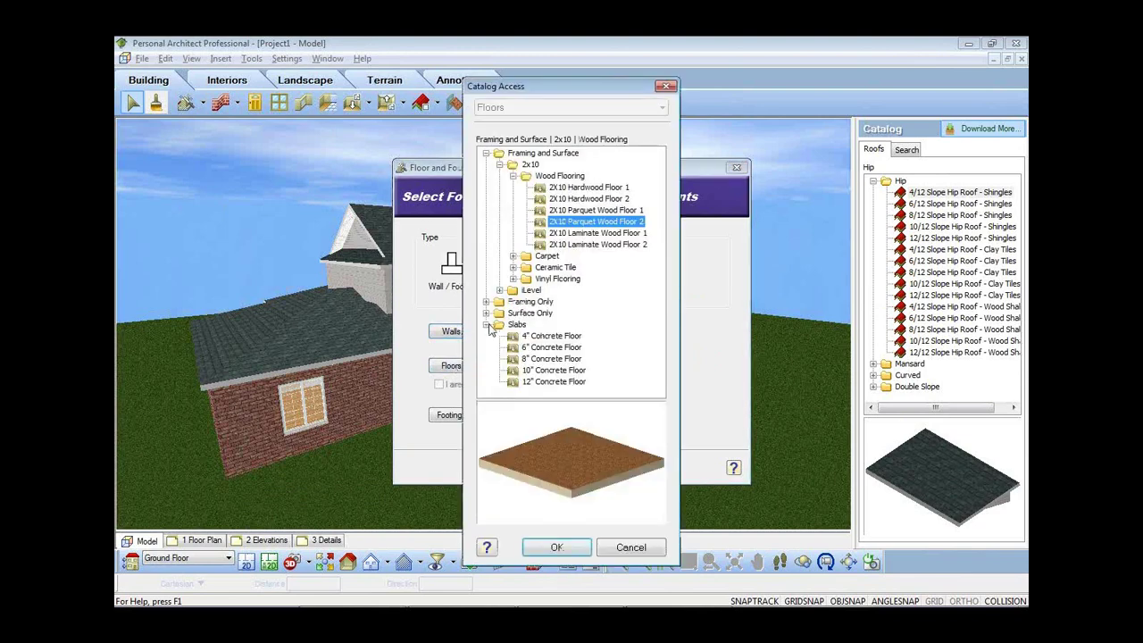
click(543, 336)
click(556, 549)
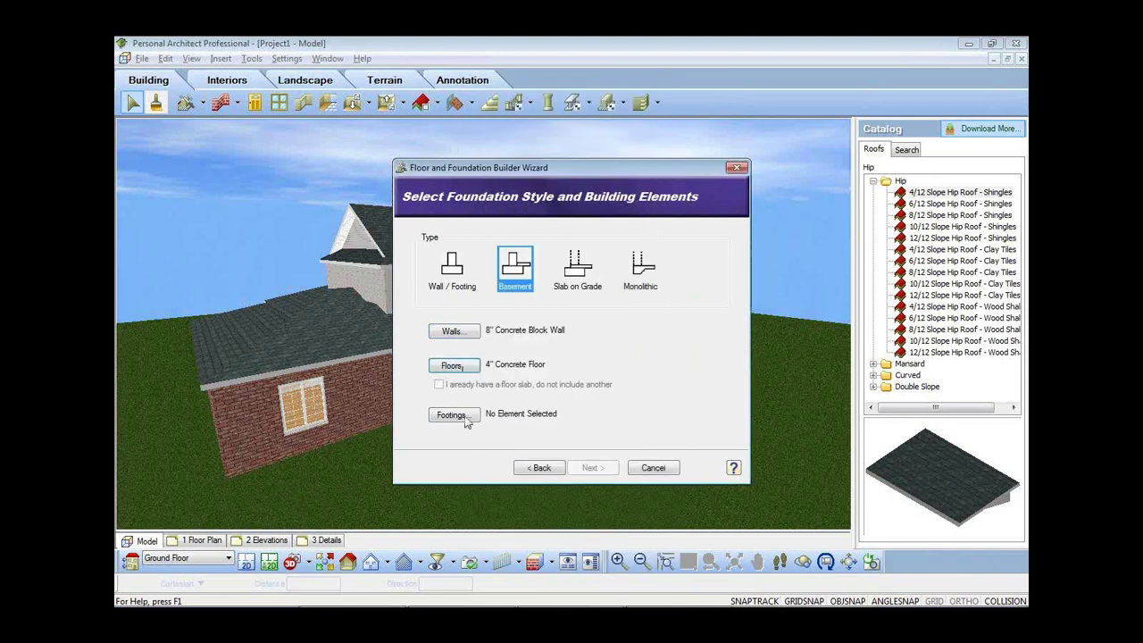
- Use the 8" X 1' Rect. Solid Strip Footing for the basement and continue to the element position settings
click(450, 415)
click(541, 167)
click(544, 176)
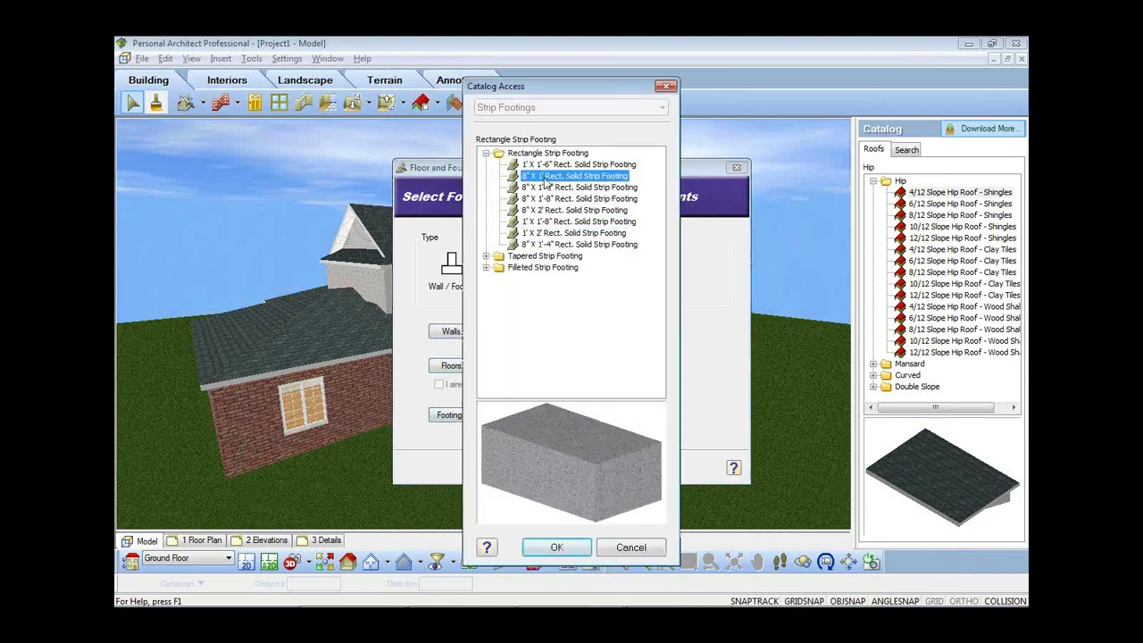
click(556, 547)
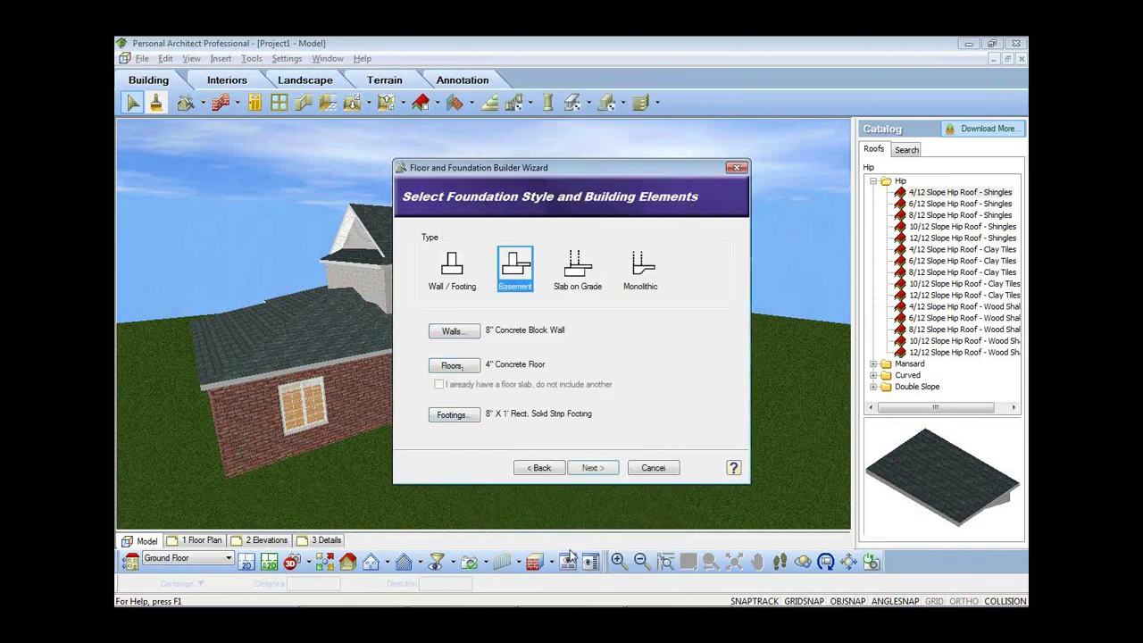
click(593, 468)
mouse_move(518, 379)
mouse_down()
mouse_move(525, 357)
mouse_move(506, 365)
mouse_up()
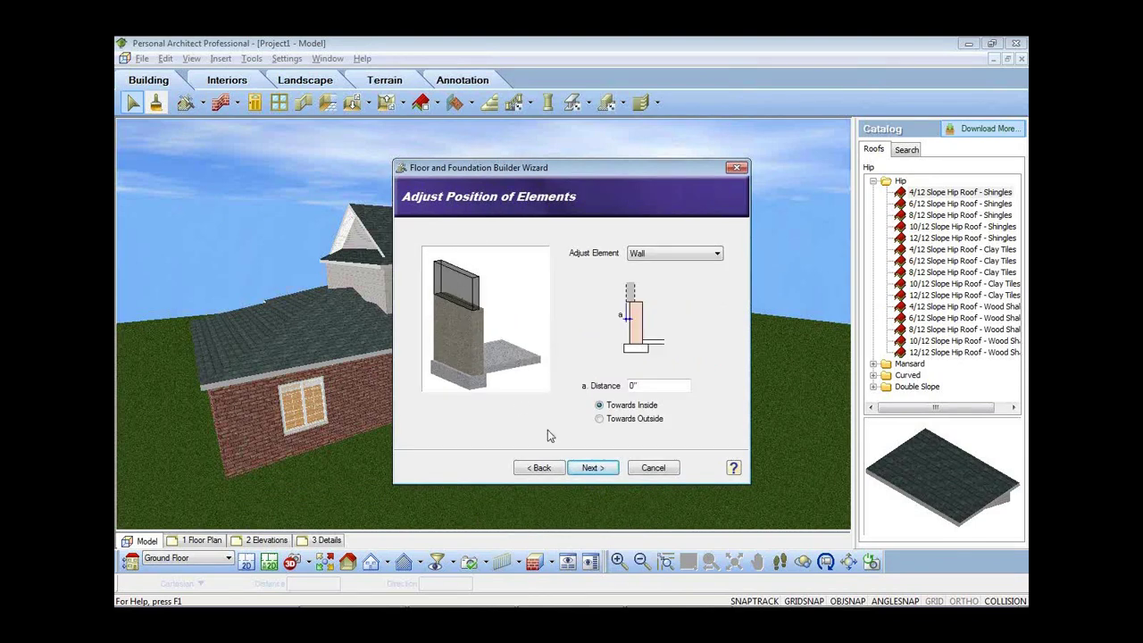
- Keep the foundation wall offset at 0" Towards Inside and build the basement foundation level under the house
click(593, 467)
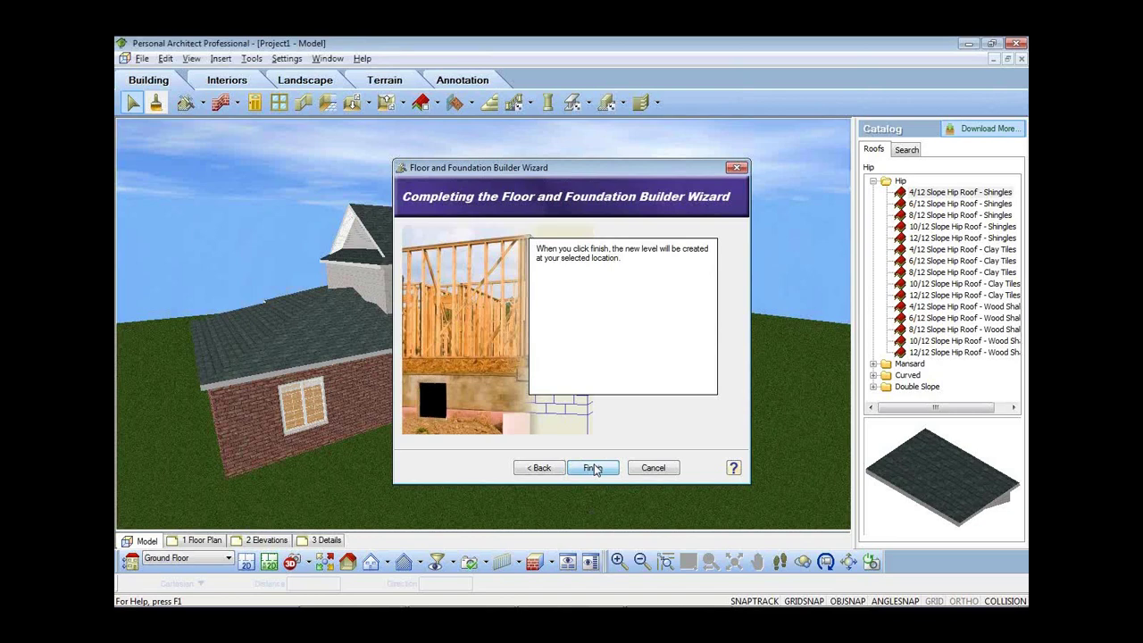
click(593, 468)
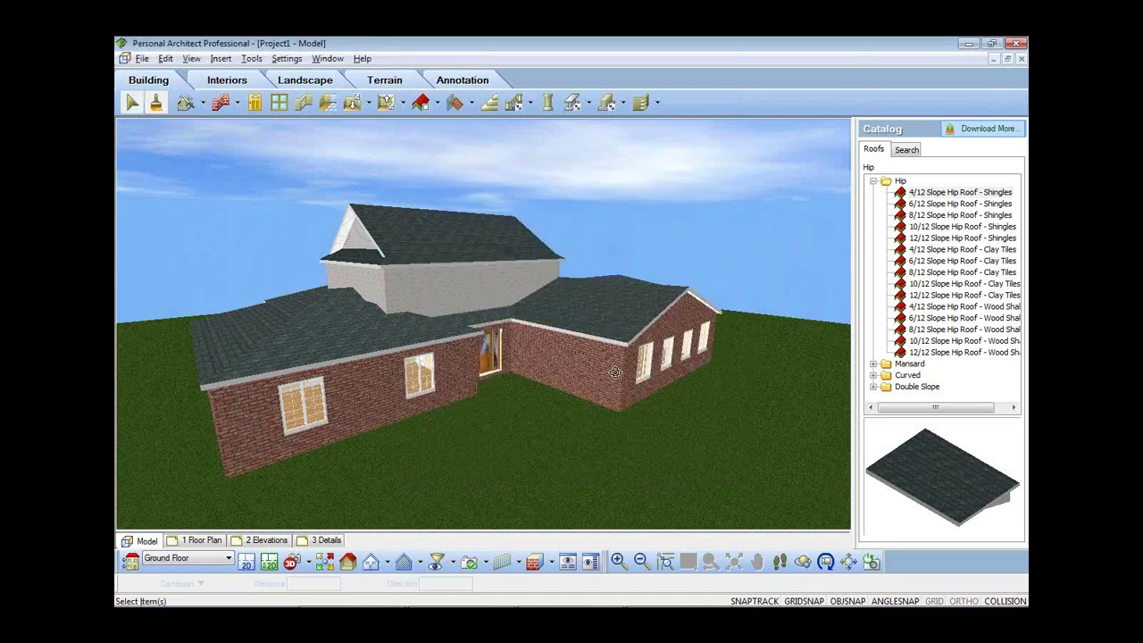
drag(612, 380, 704, 46)
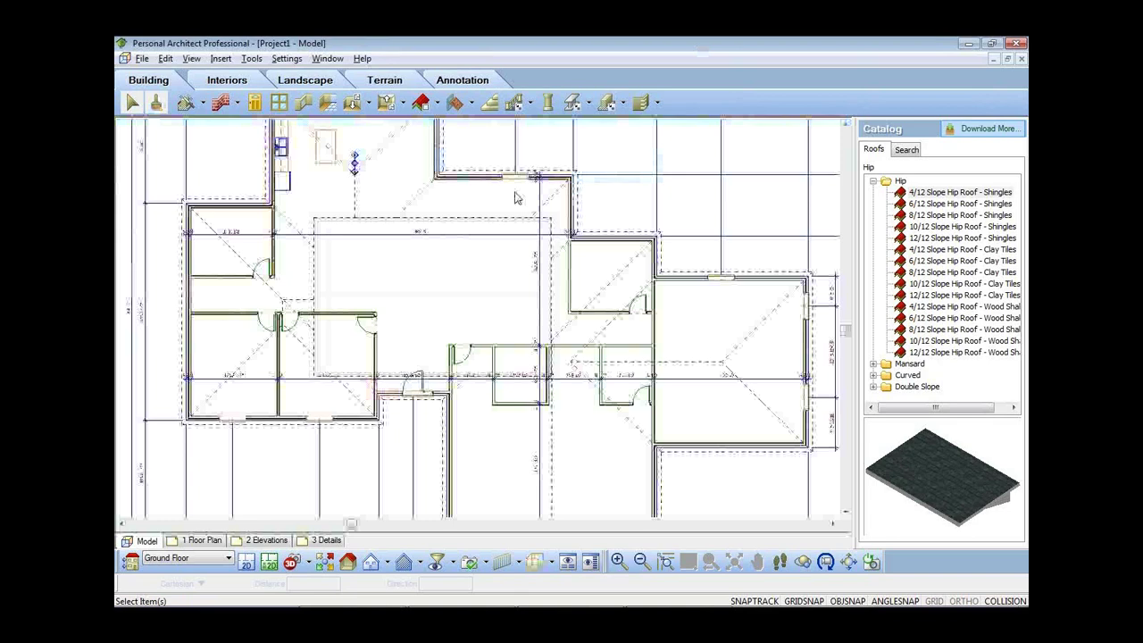
- Display the Foundation location in plan view and examine the outline of the basement walls and footings
scroll(515, 197, down, 2)
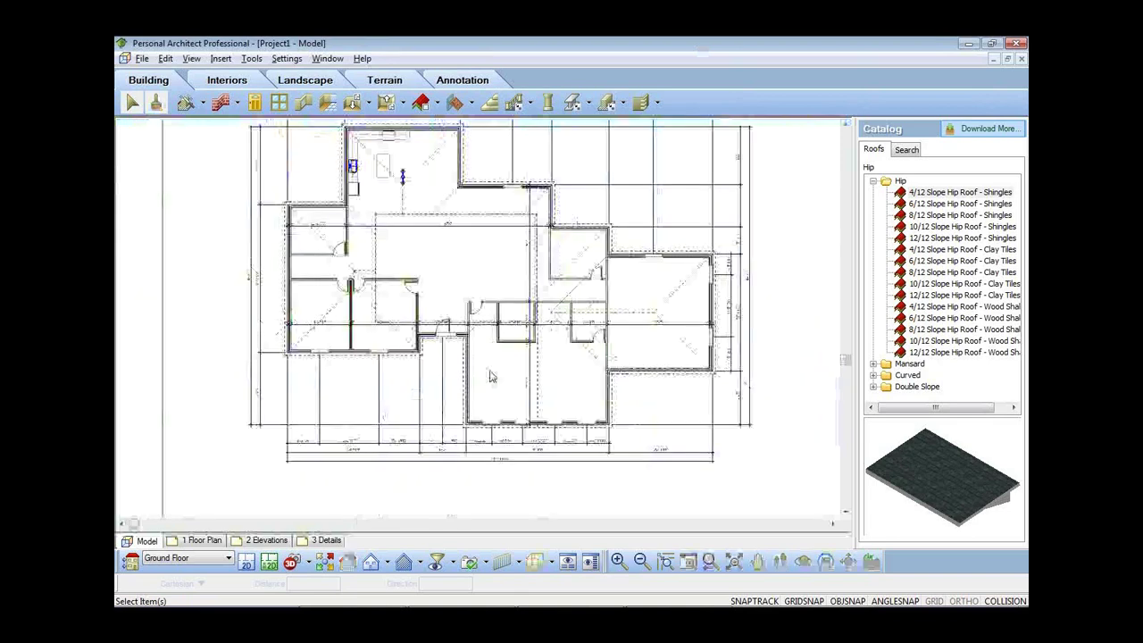
click(188, 558)
click(165, 571)
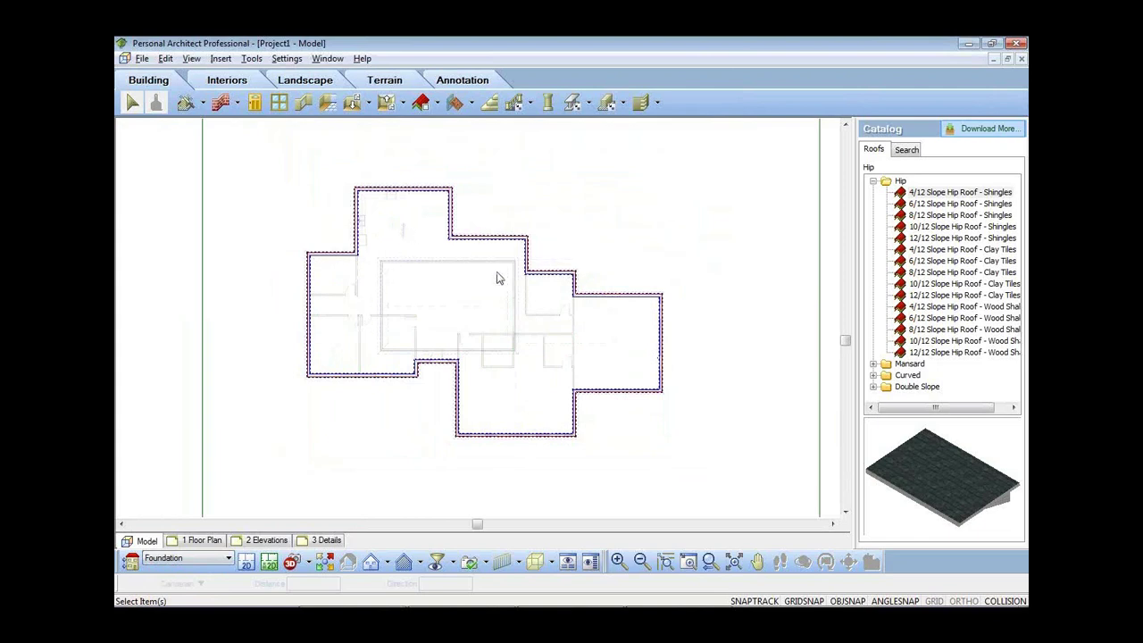
scroll(447, 420, down, 1)
scroll(489, 332, up, 1)
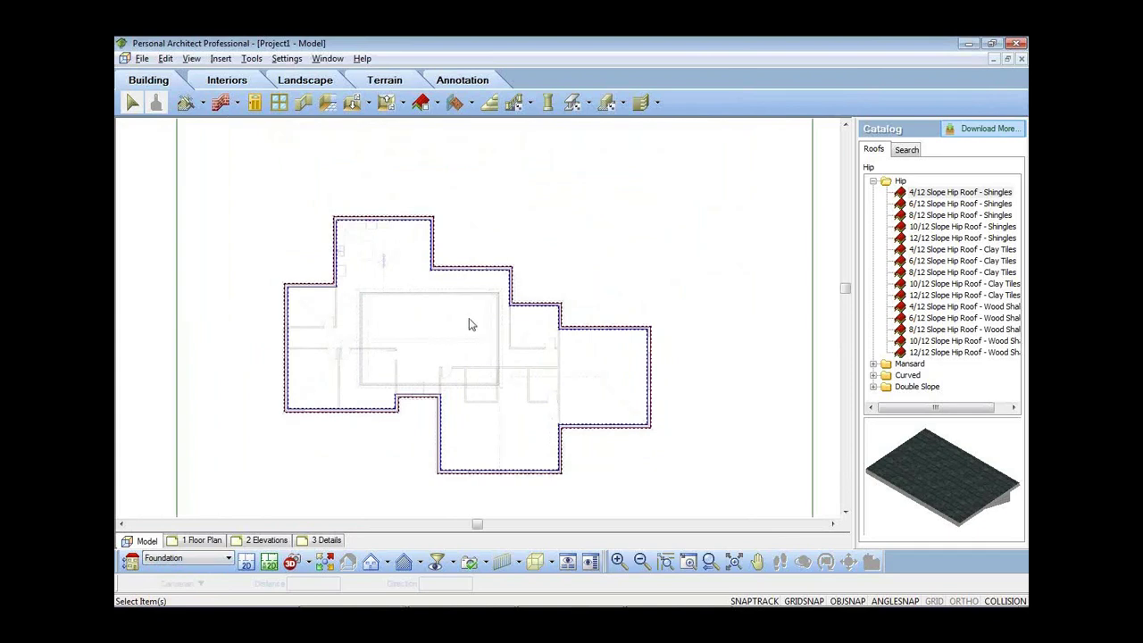
- Return to the Ground Floor plan and hide the Dimensions with the view filter
click(189, 558)
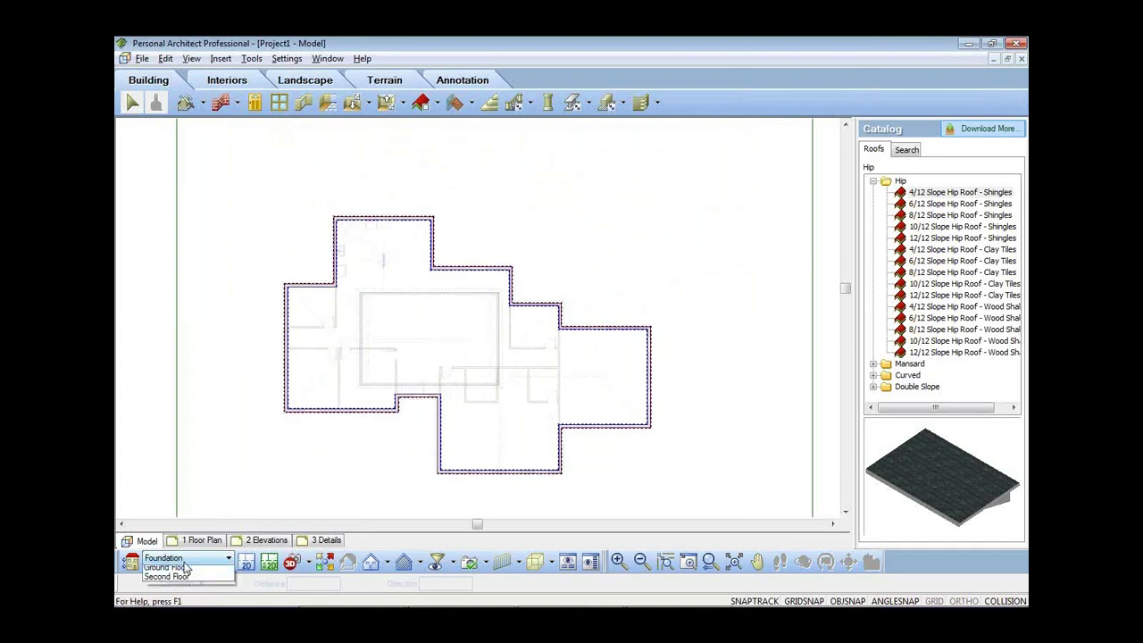
click(179, 568)
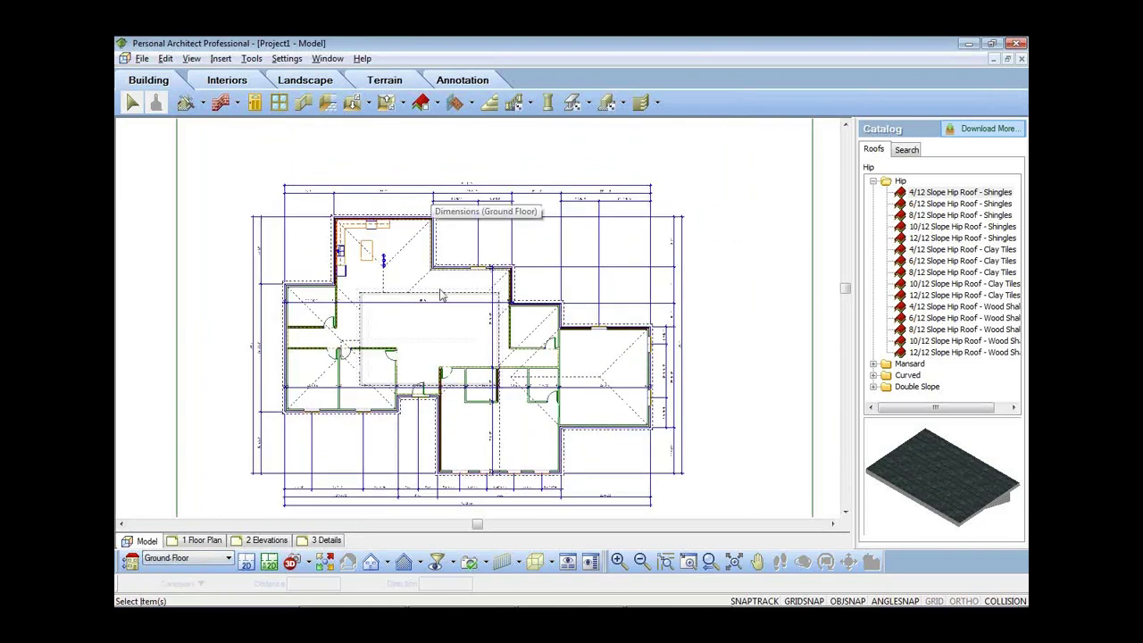
click(437, 562)
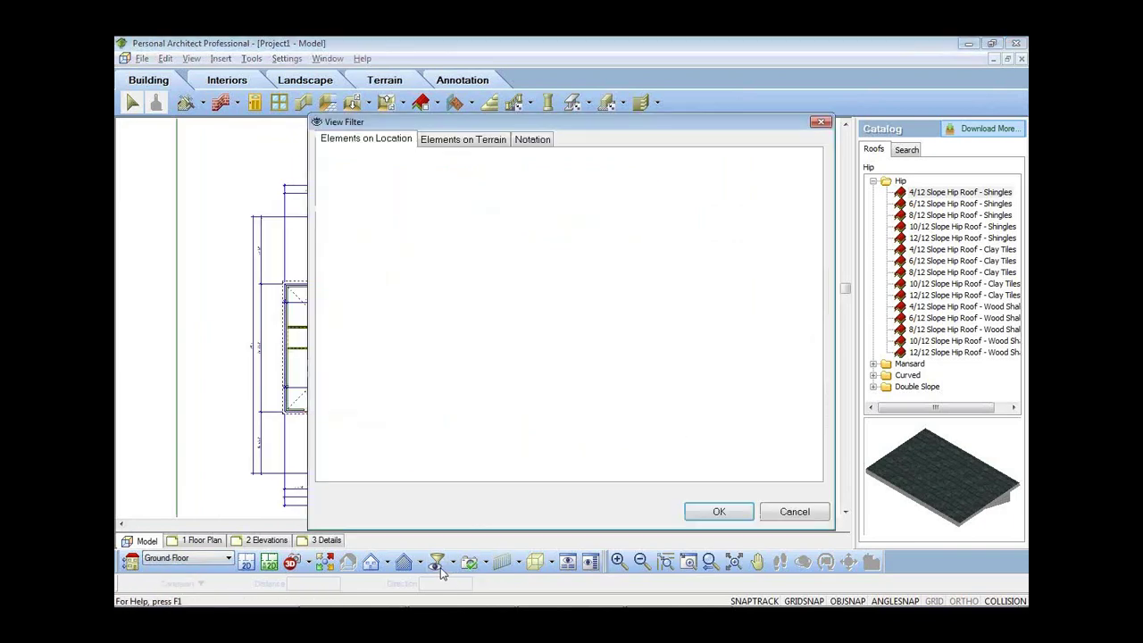
click(455, 191)
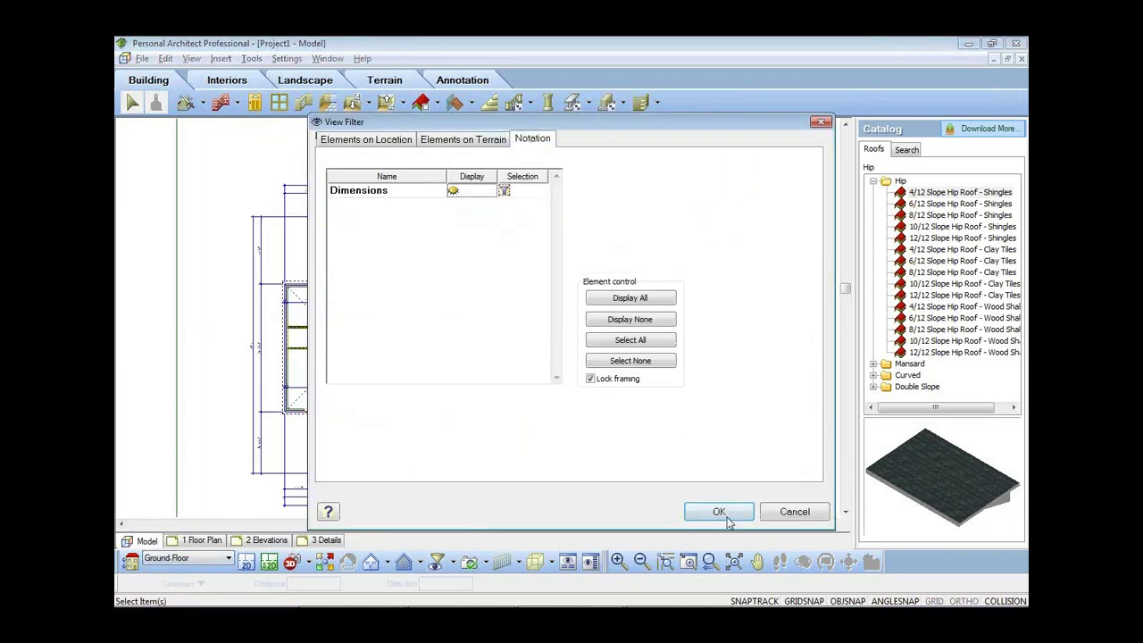
click(719, 512)
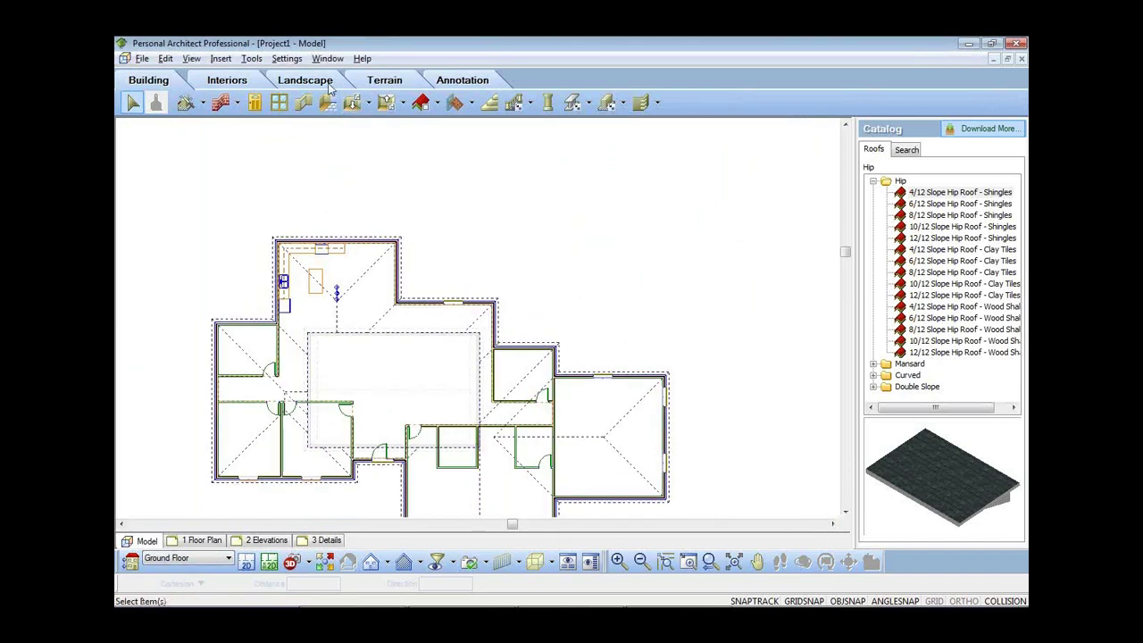
- Draw a raised-level 5/4" x 6" Pressure Treated deck wrapping the rear corner of the house, with its outer side about 20'-10" long
click(327, 82)
click(310, 103)
click(315, 131)
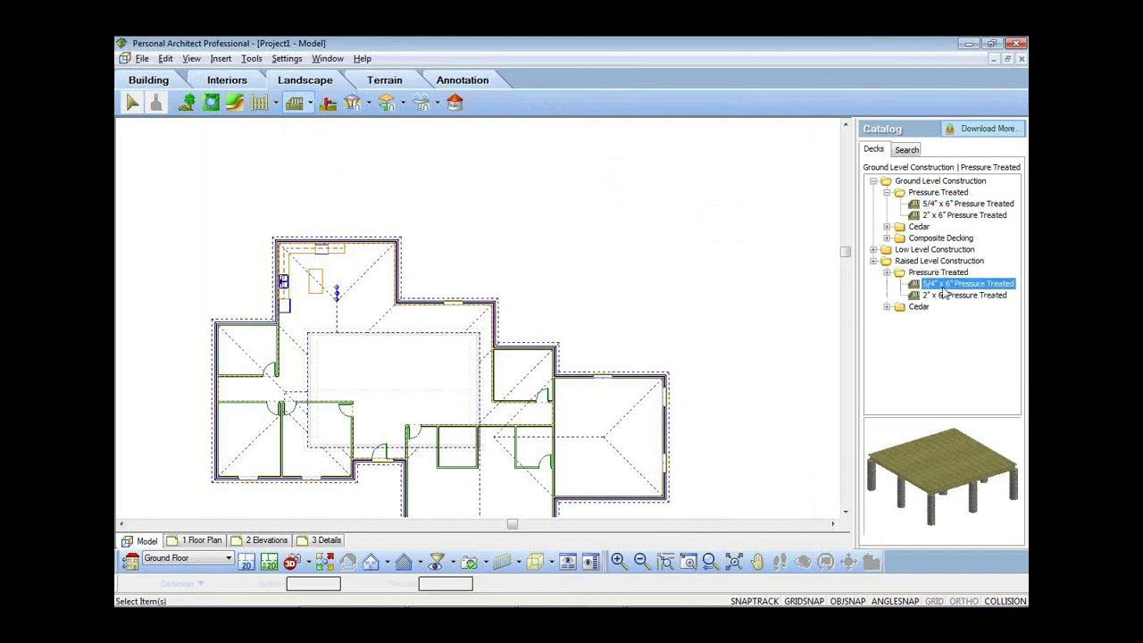
click(362, 204)
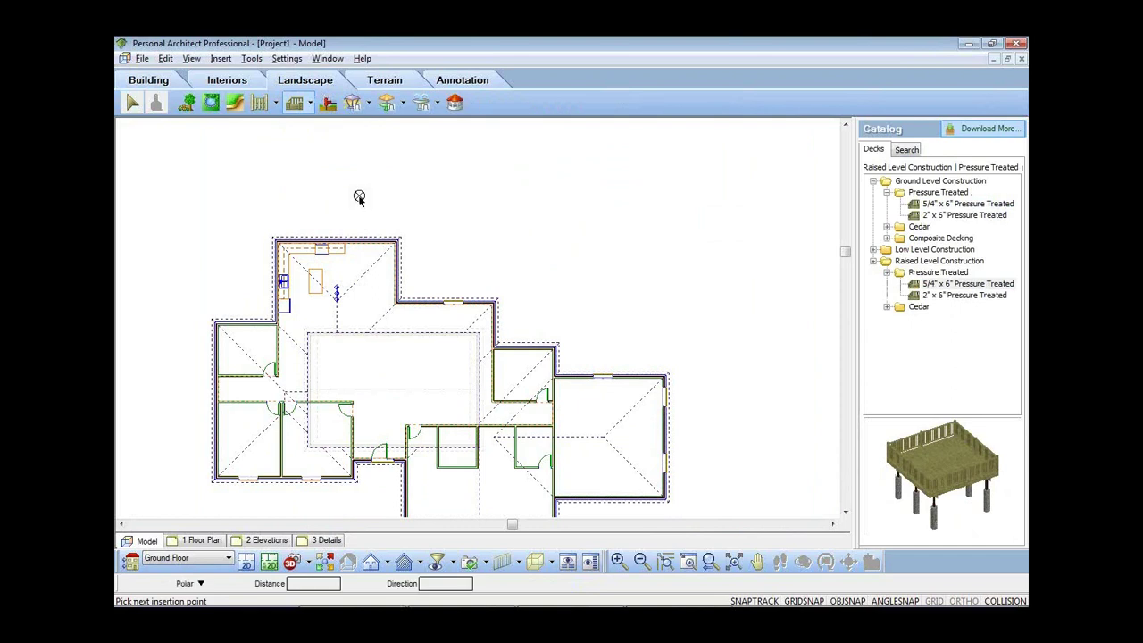
click(359, 185)
click(470, 190)
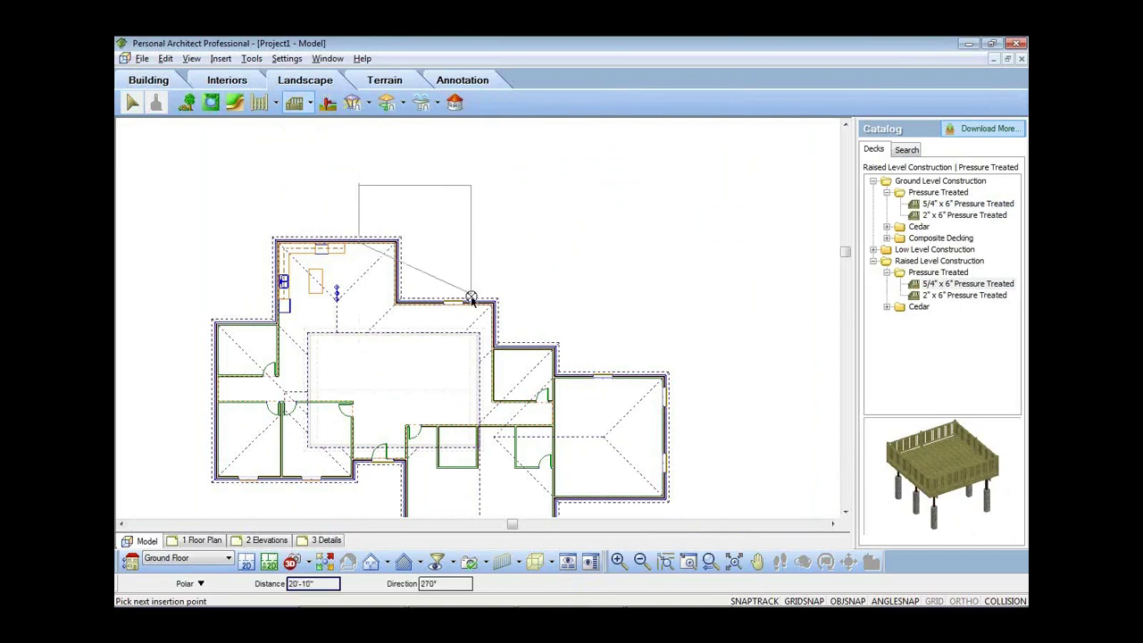
click(396, 301)
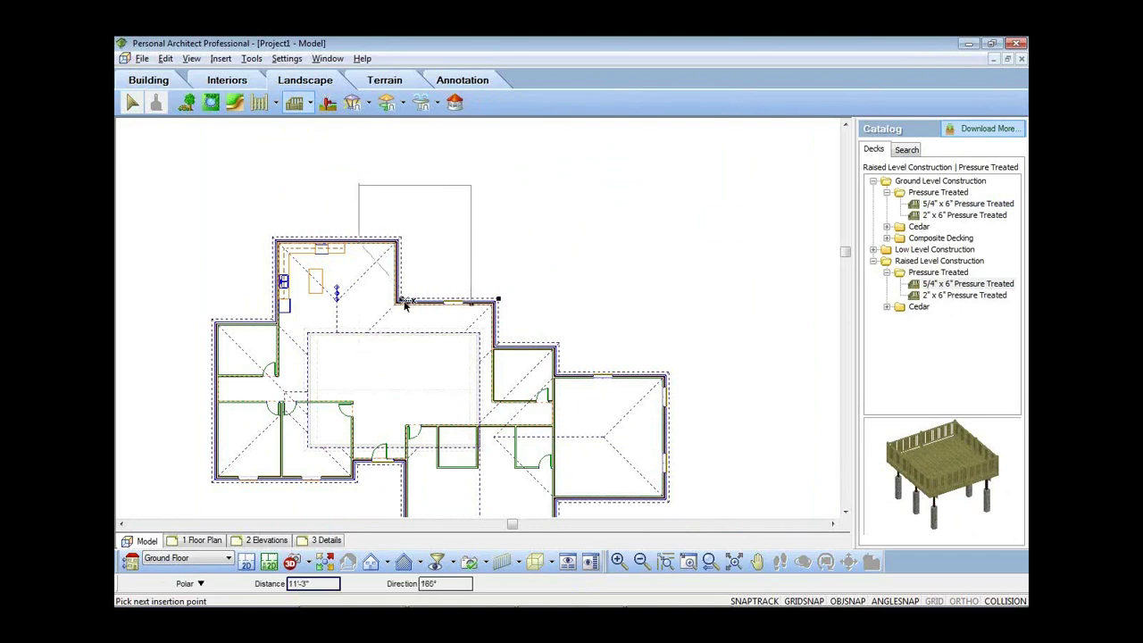
double_click(396, 243)
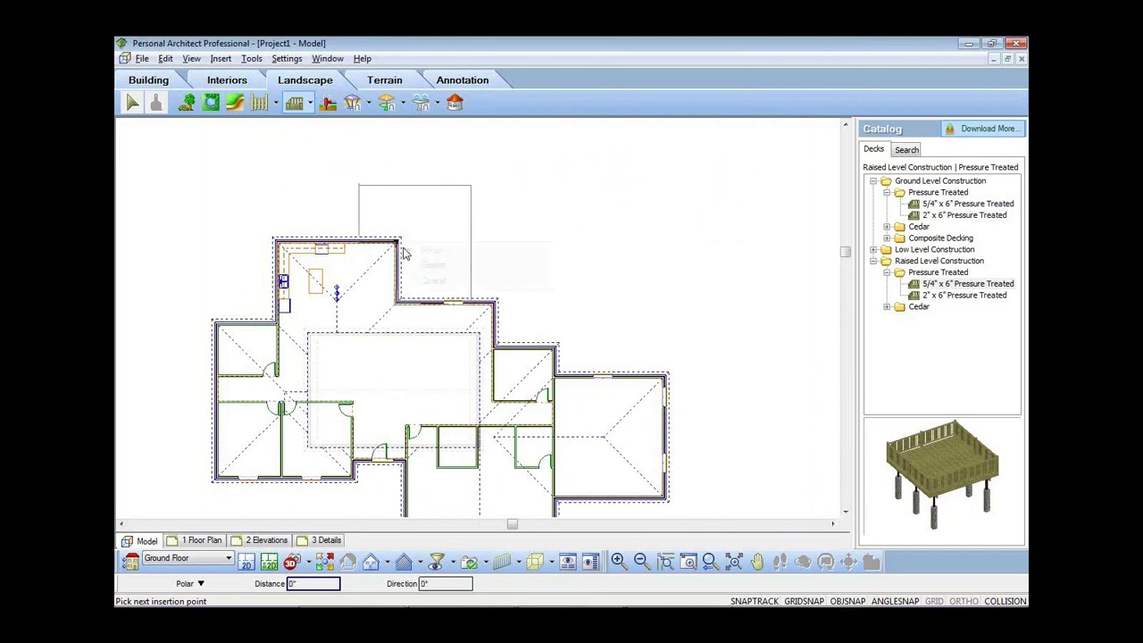
- Place a camera outside the rear of the house, aimed at the new deck, and display its 3D view
click(324, 561)
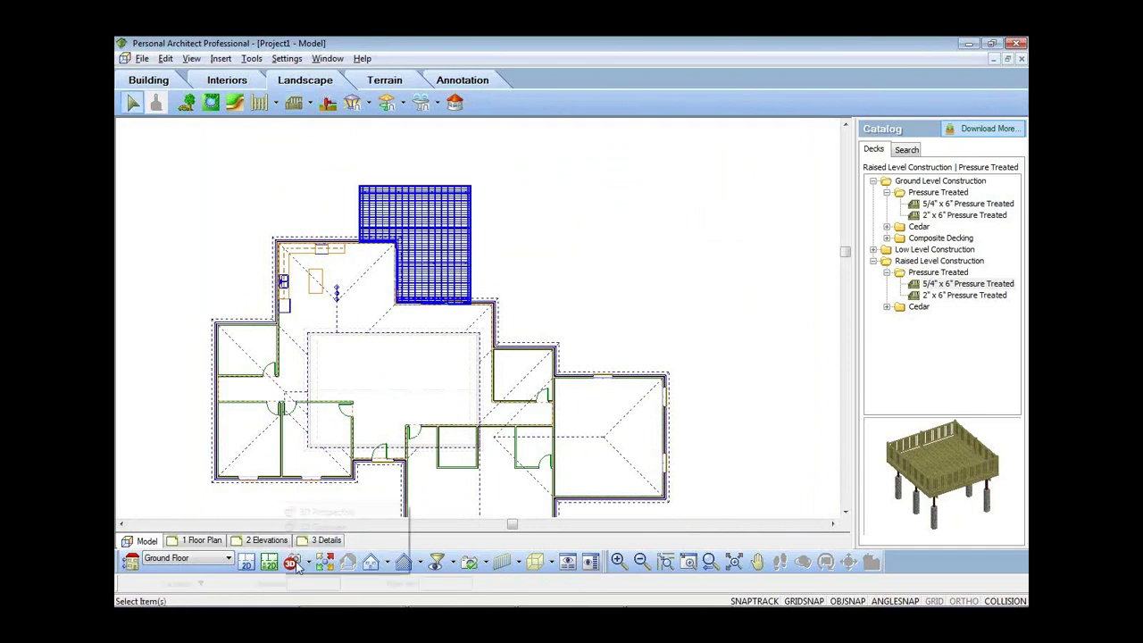
click(349, 568)
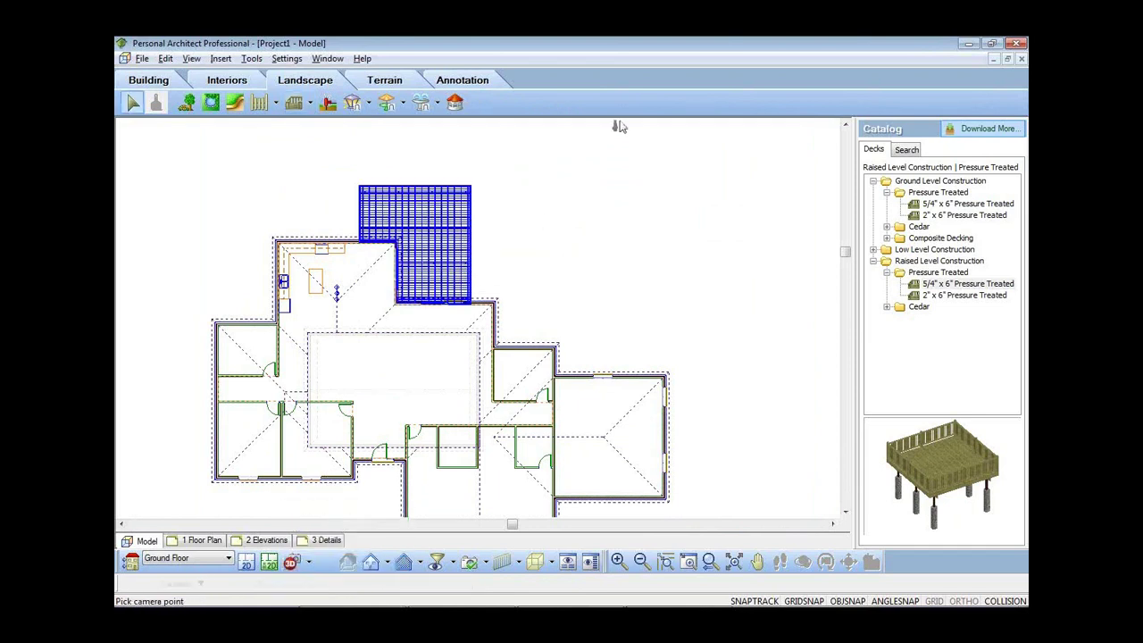
click(500, 220)
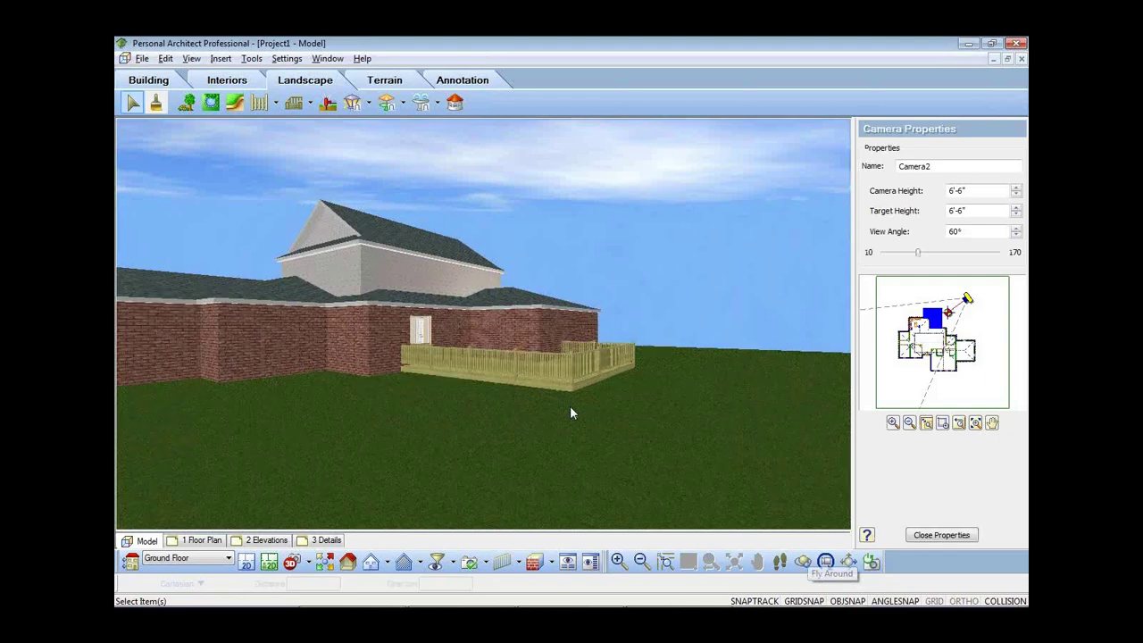
- Add a terrain slope with a height of -7'-0" running away from the rear of the house beneath the deck
click(384, 80)
click(259, 103)
drag(518, 283, 465, 283)
key(BackSpace)
text(-7')
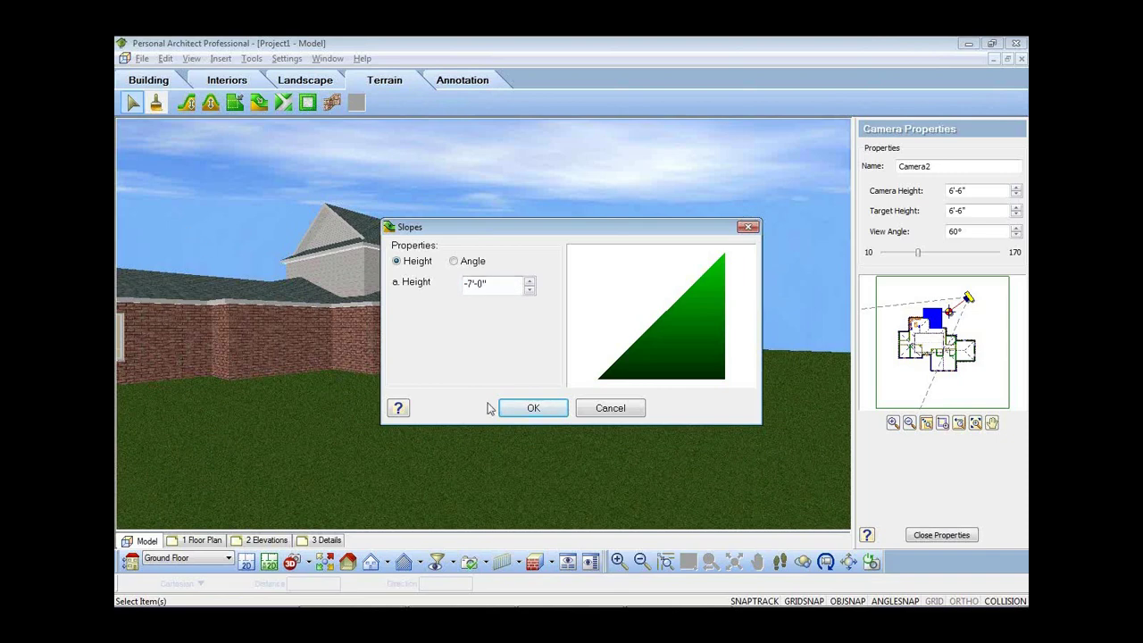
click(529, 410)
click(223, 420)
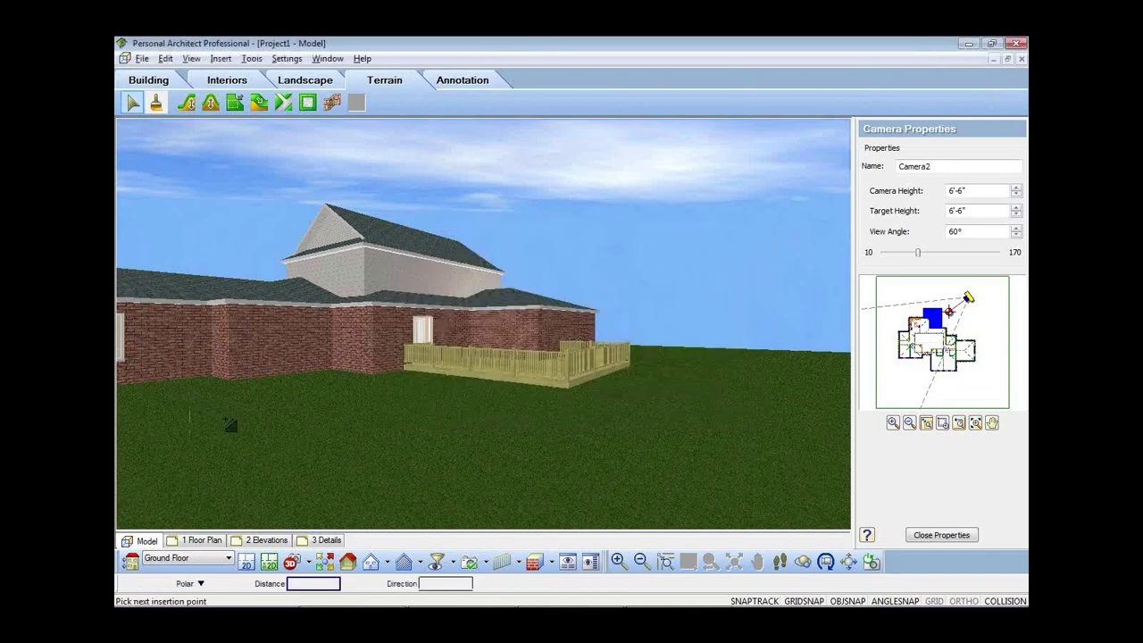
click(230, 426)
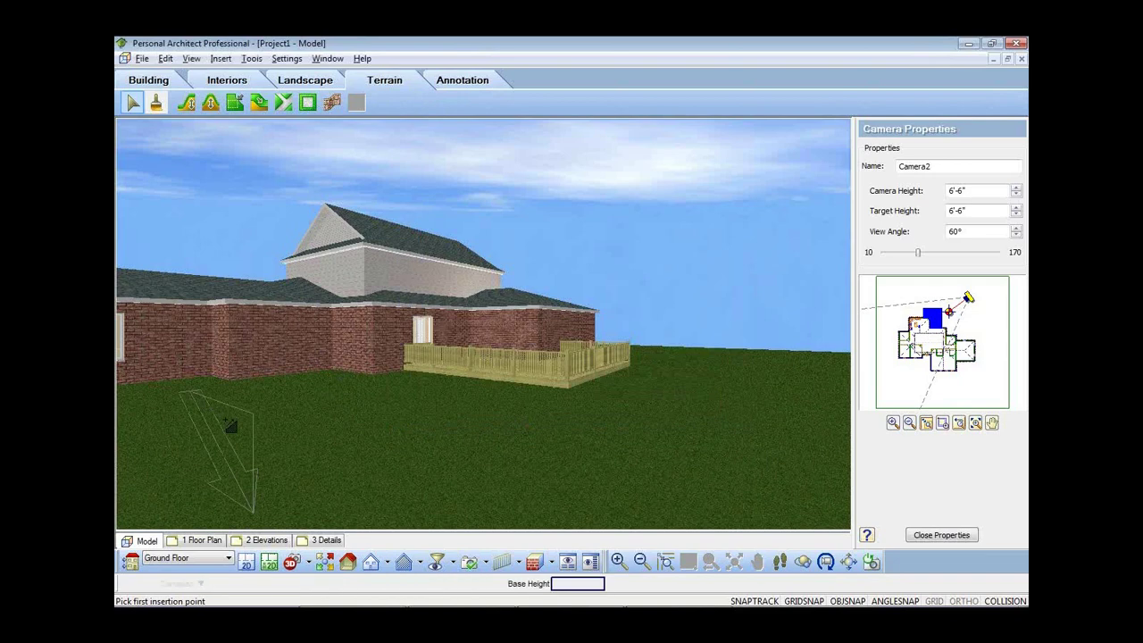
key(Return)
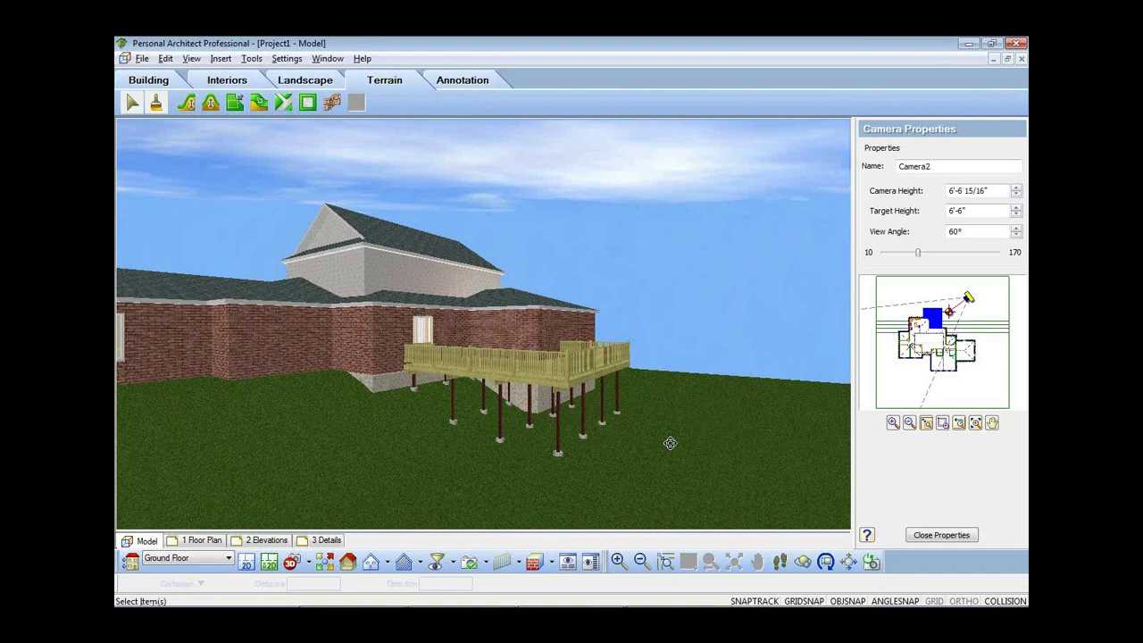
- Change the deck's supports to 6" x 6" Wood Post with a spacing along the beam of 12'-0"
double_click(592, 369)
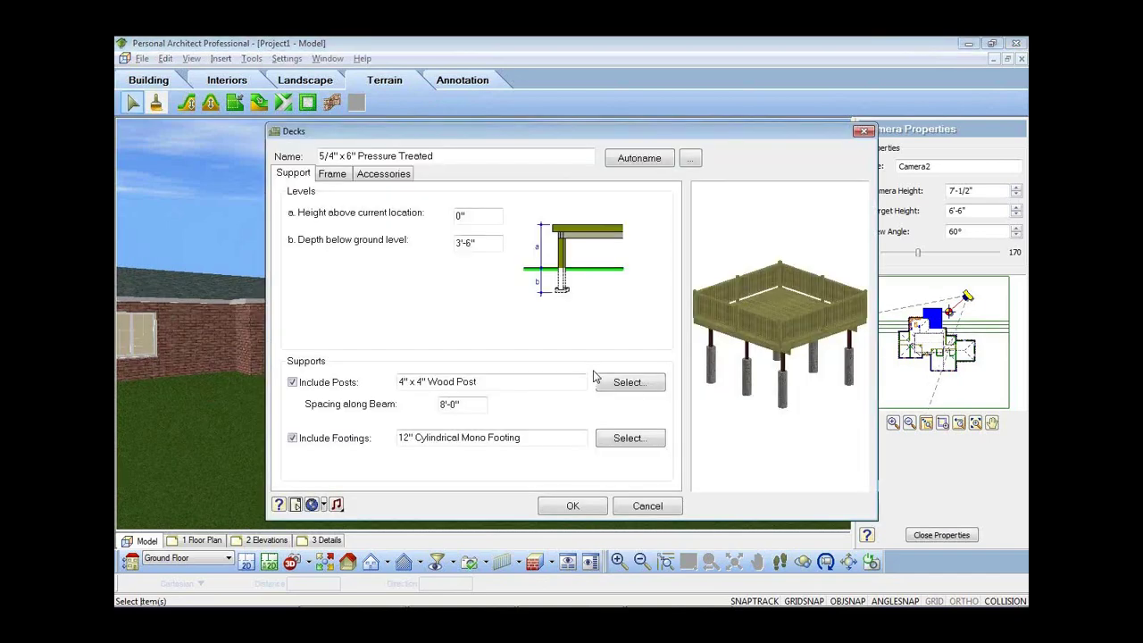
click(629, 384)
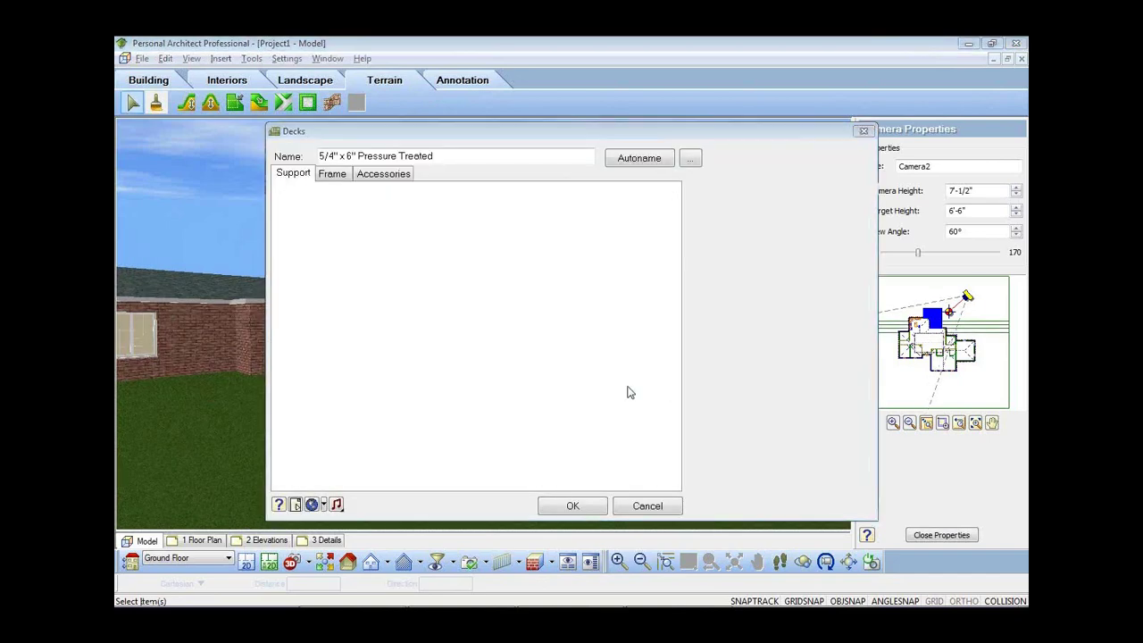
click(547, 547)
click(474, 405)
double_click(474, 406)
text(12'-0")
key(Tab)
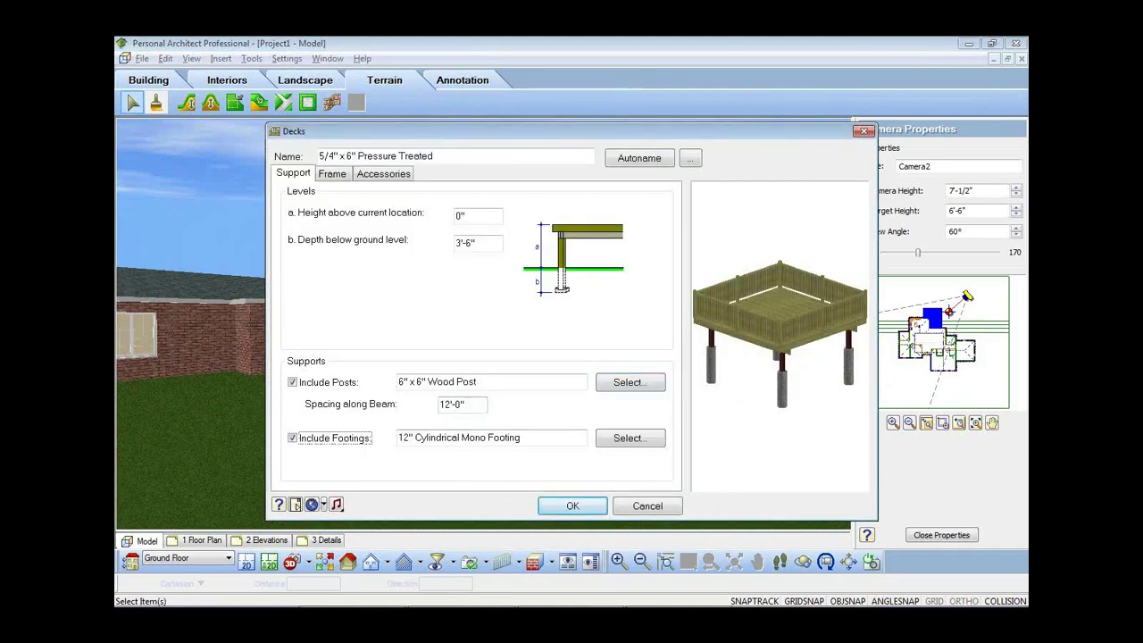
- Set the deck's depth below ground level to 4'-0", review its frame and accessories settings, and apply the changes
double_click(487, 242)
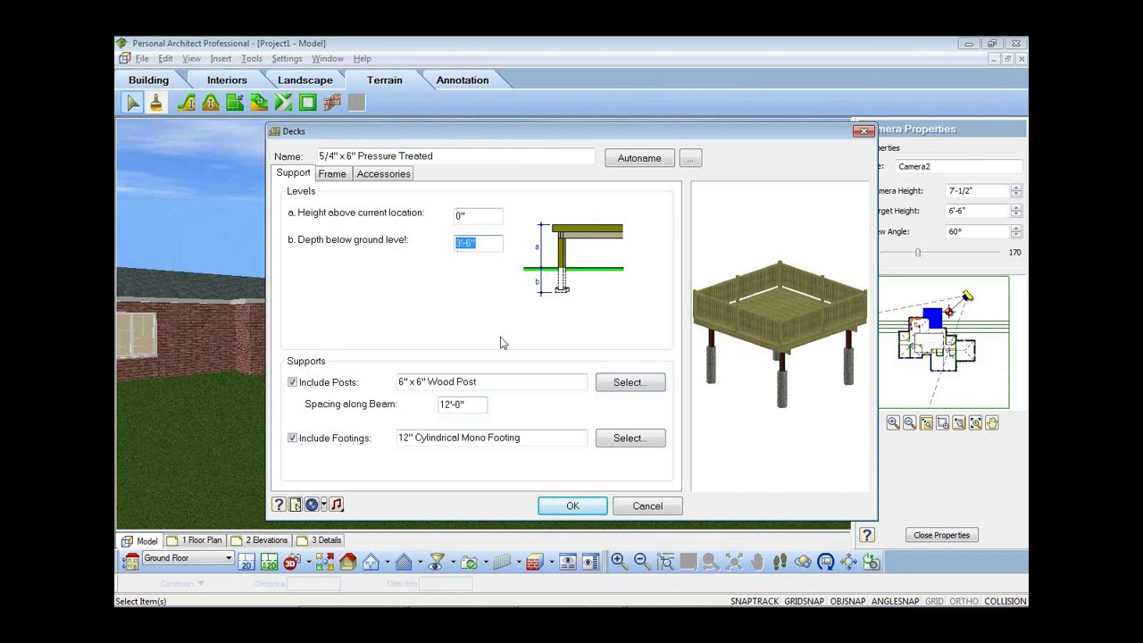
text(4'-0")
key(Tab)
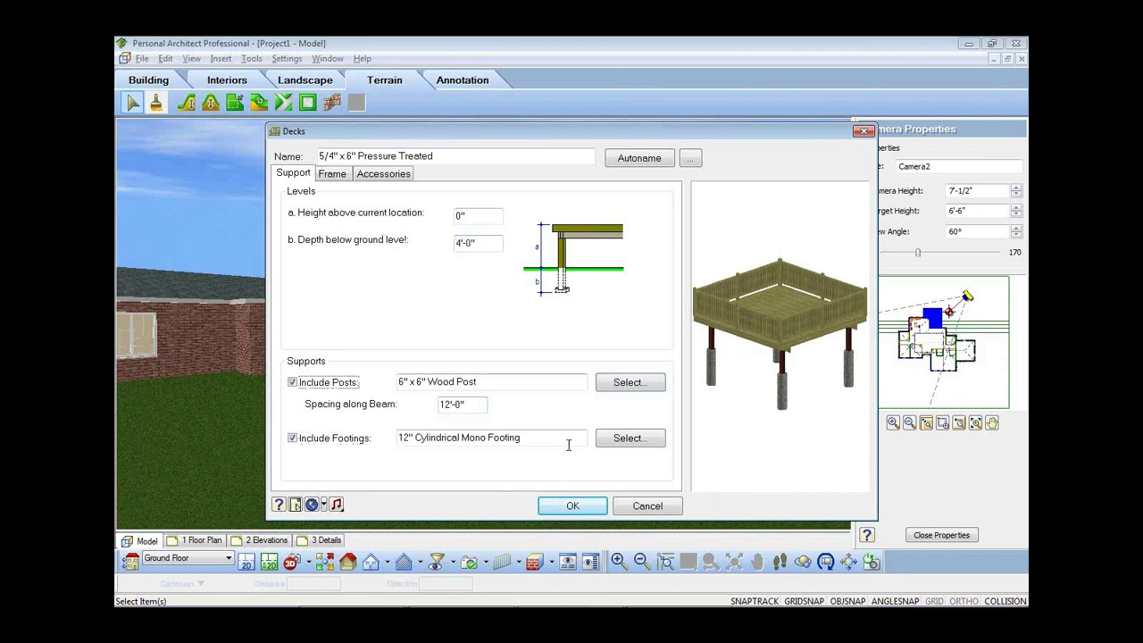
click(333, 172)
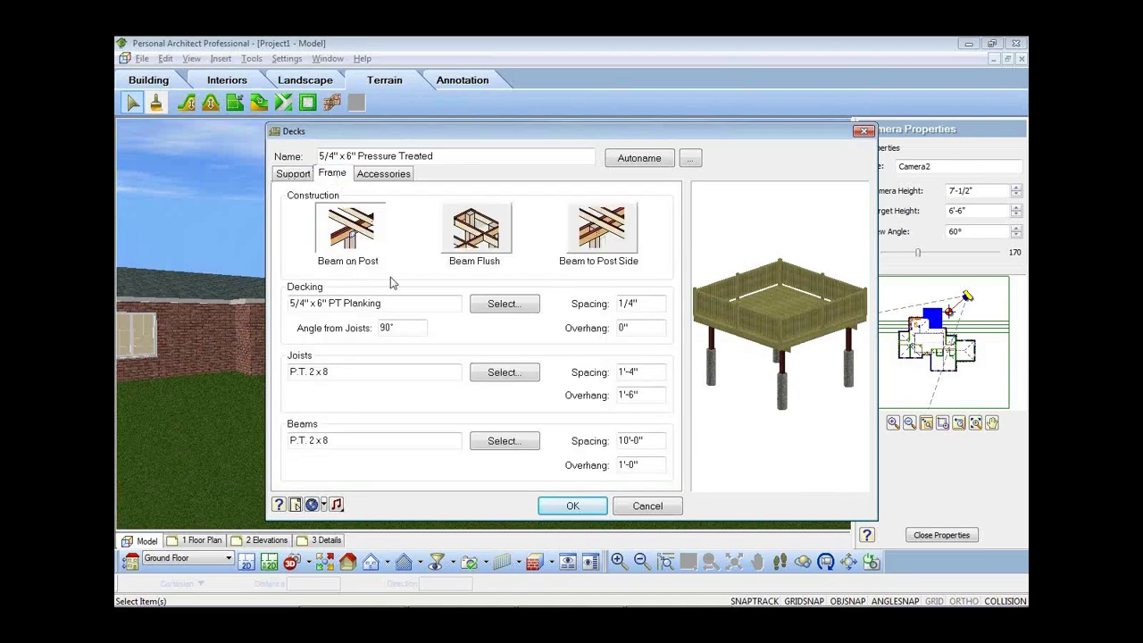
click(377, 175)
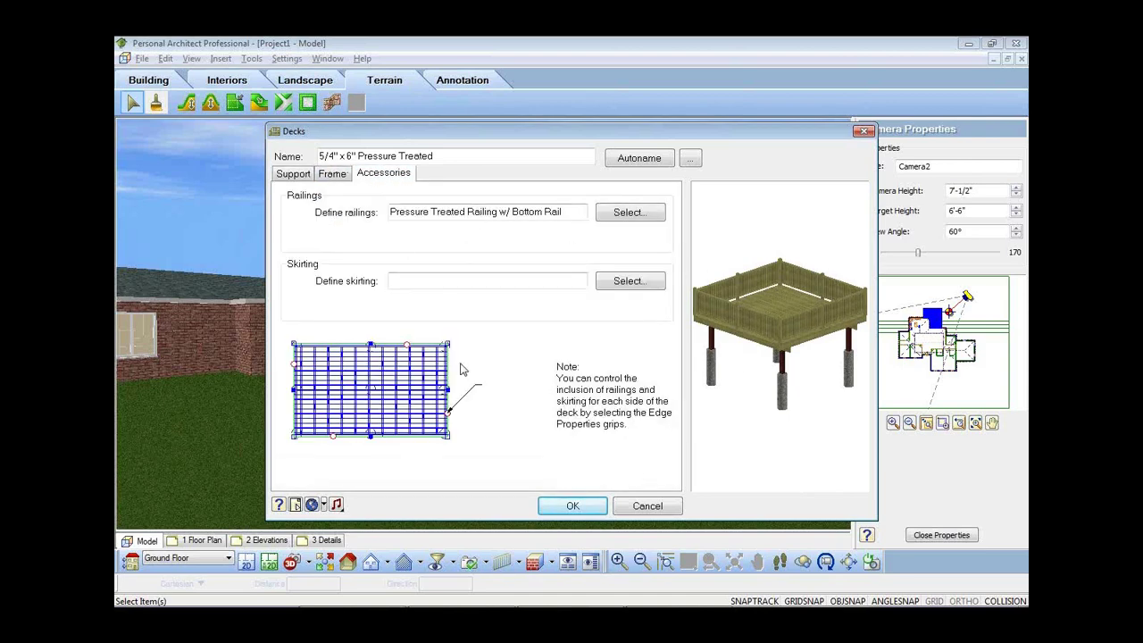
click(573, 507)
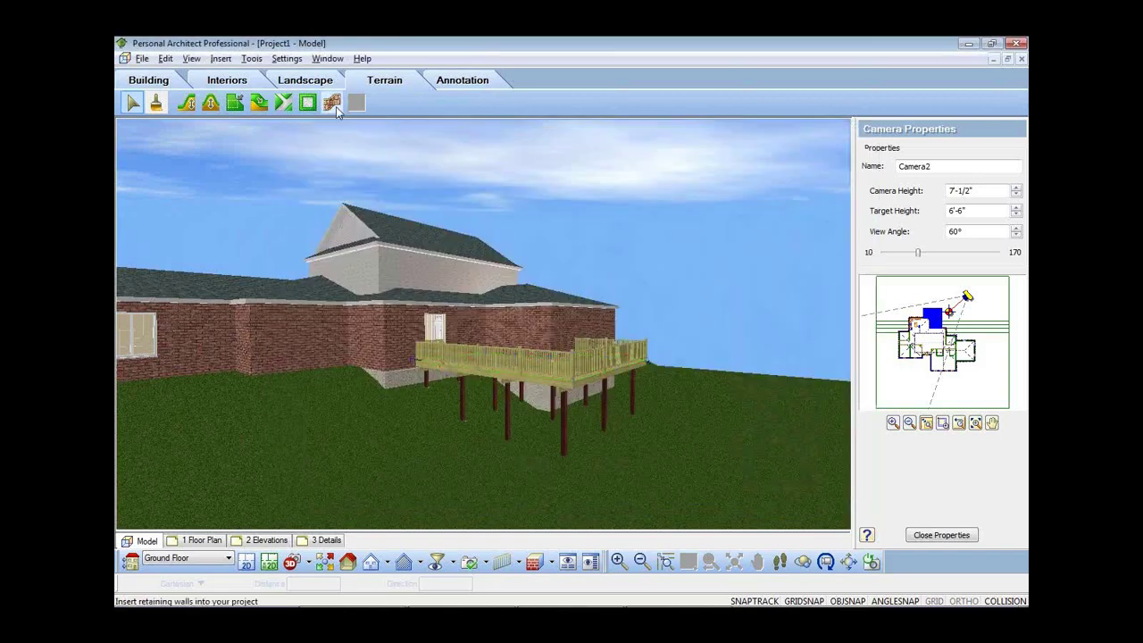
- Attach pressure treated deck stairs to the middle of the deck's long outer edge, leading down to the ground
click(299, 81)
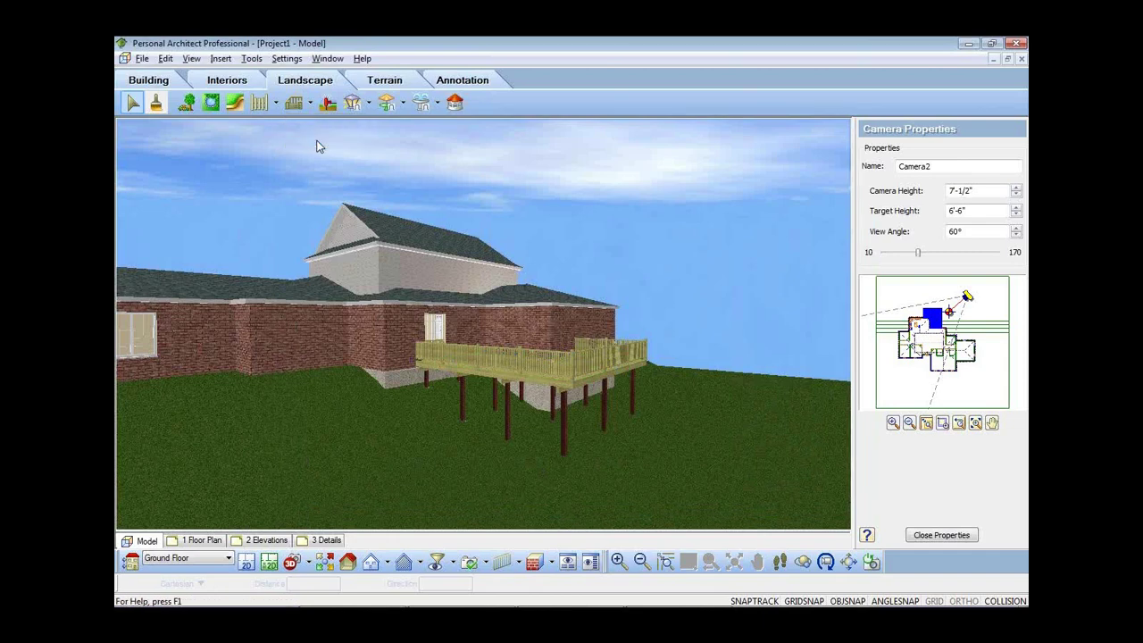
click(499, 370)
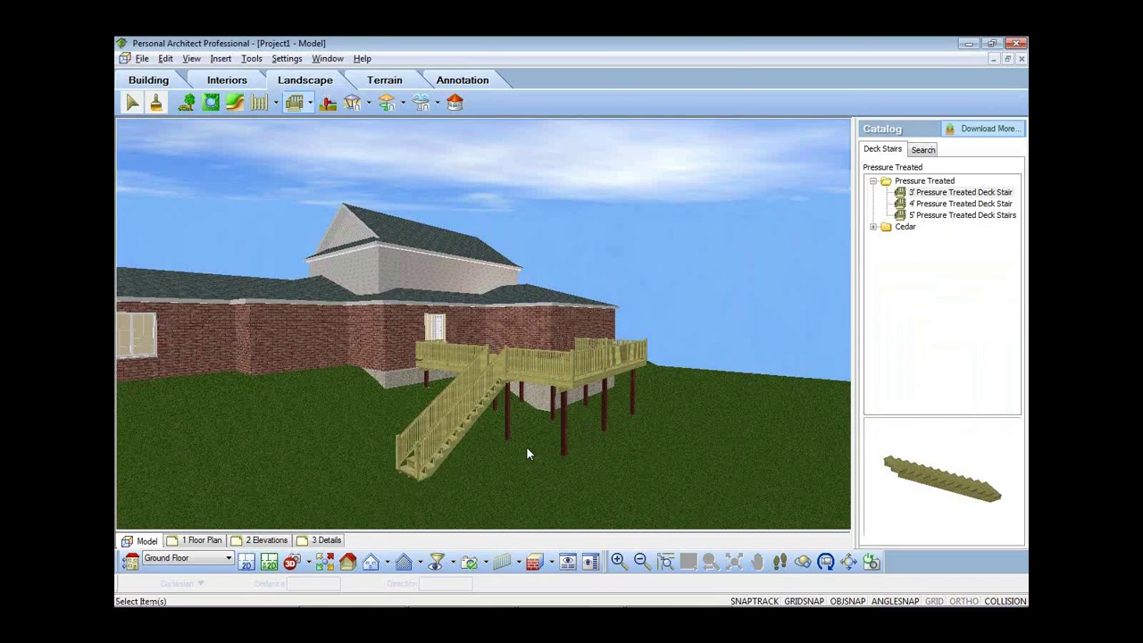
- Set the height of the terrain slope behind the house to -5'-0"
click(330, 444)
text(-5'-0")
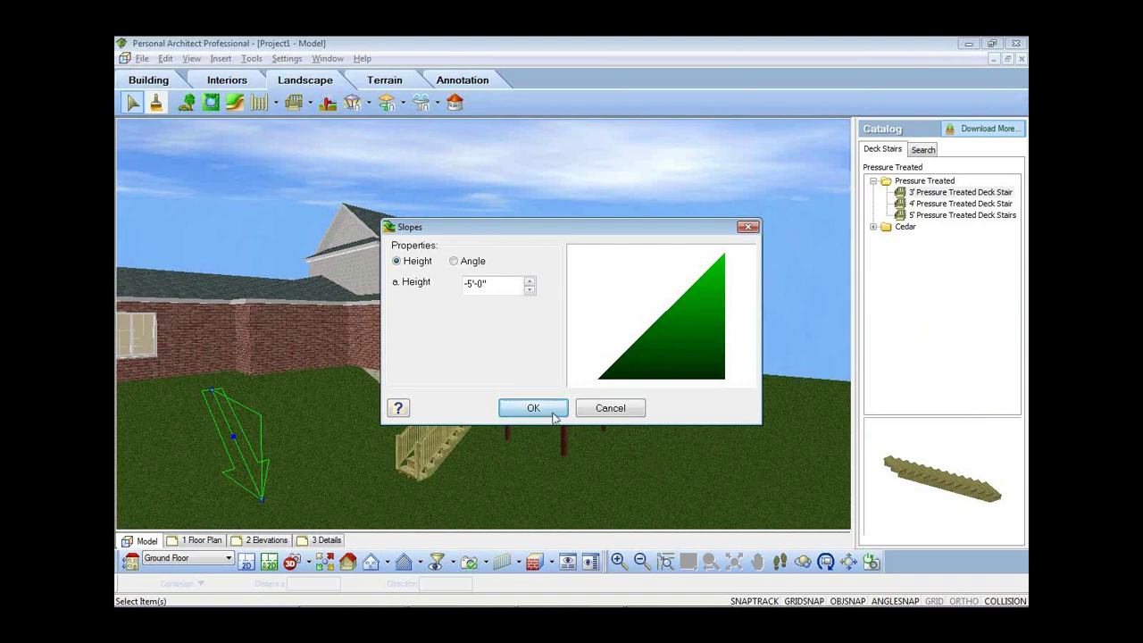
click(533, 408)
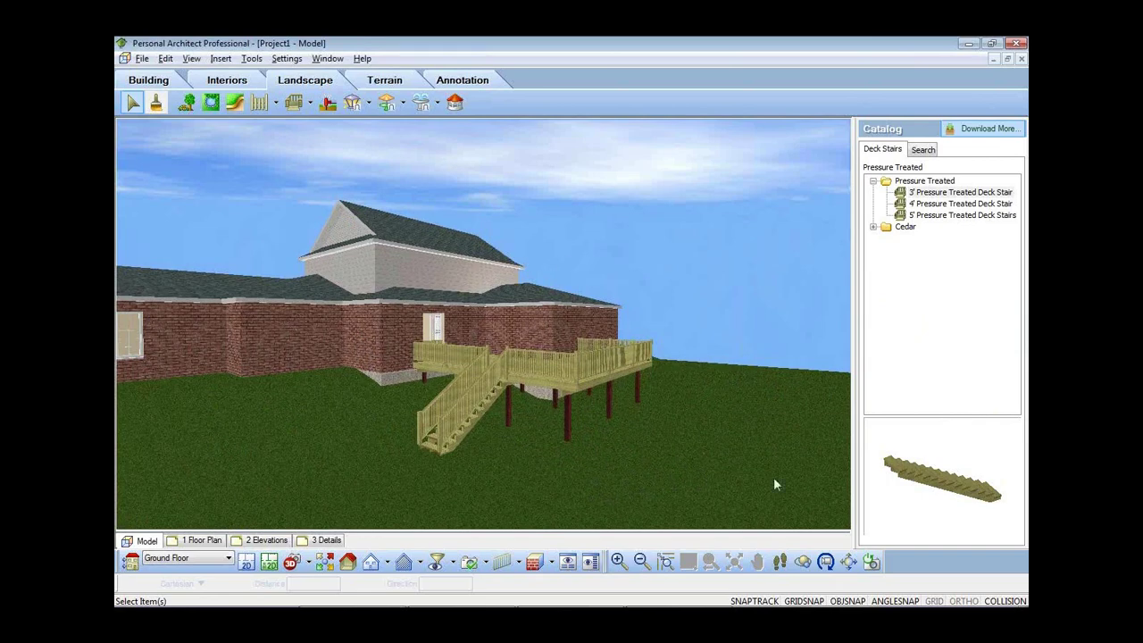
- Inspect the rear deck and its stairs in 3D and show the ground floor as a 2D plan
click(803, 564)
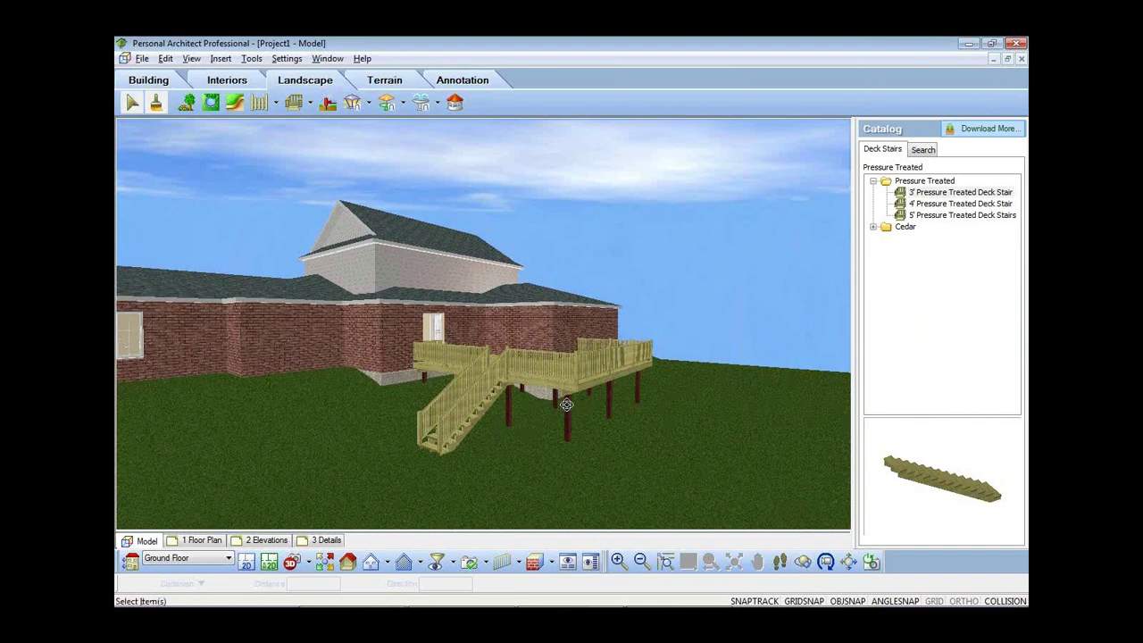
drag(566, 405, 616, 448)
scroll(615, 439, down, 1)
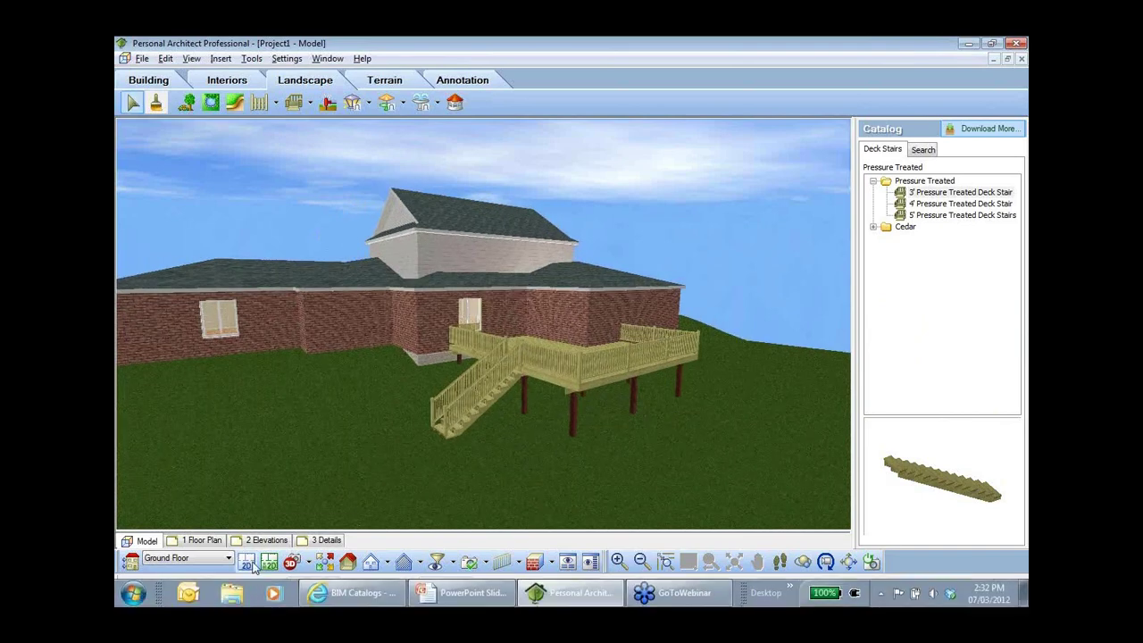
click(250, 563)
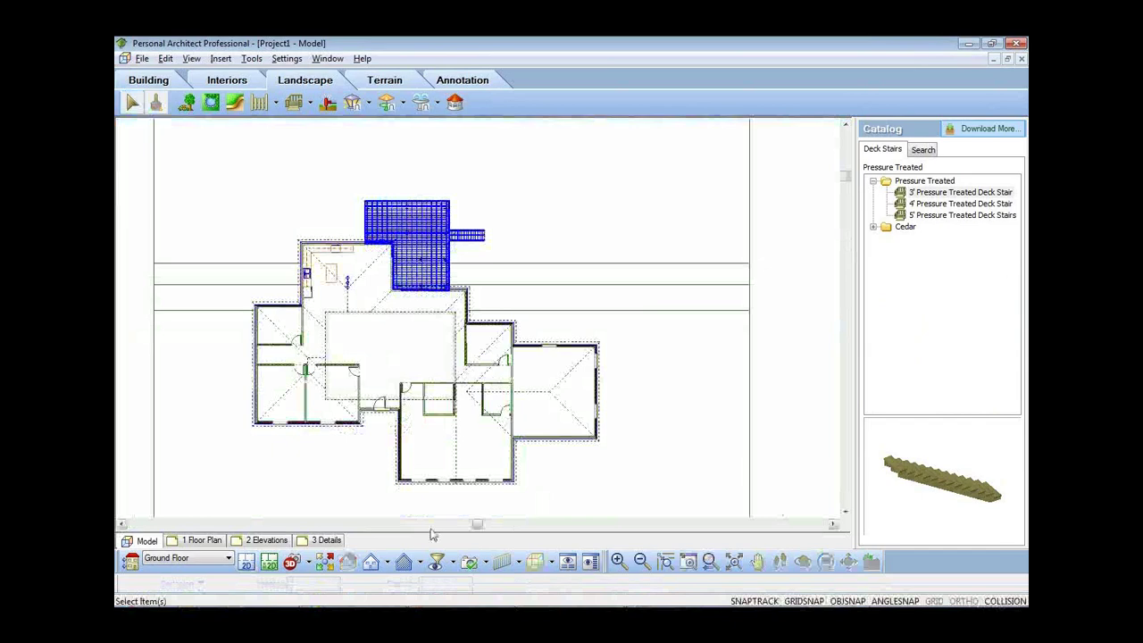
scroll(432, 522, up, 1)
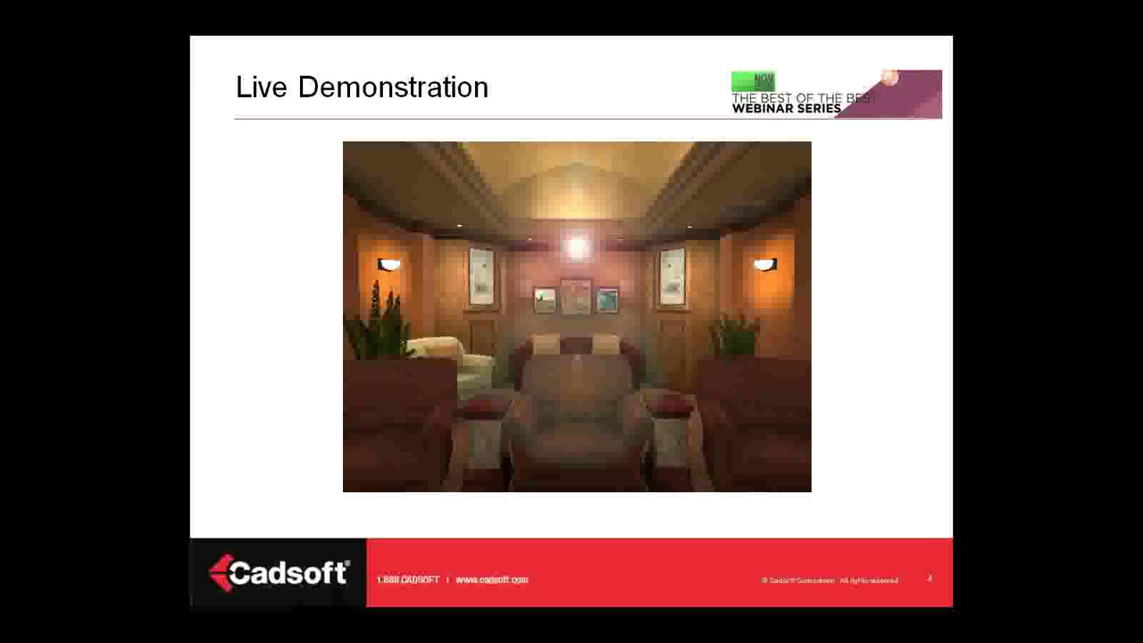
key(Right)
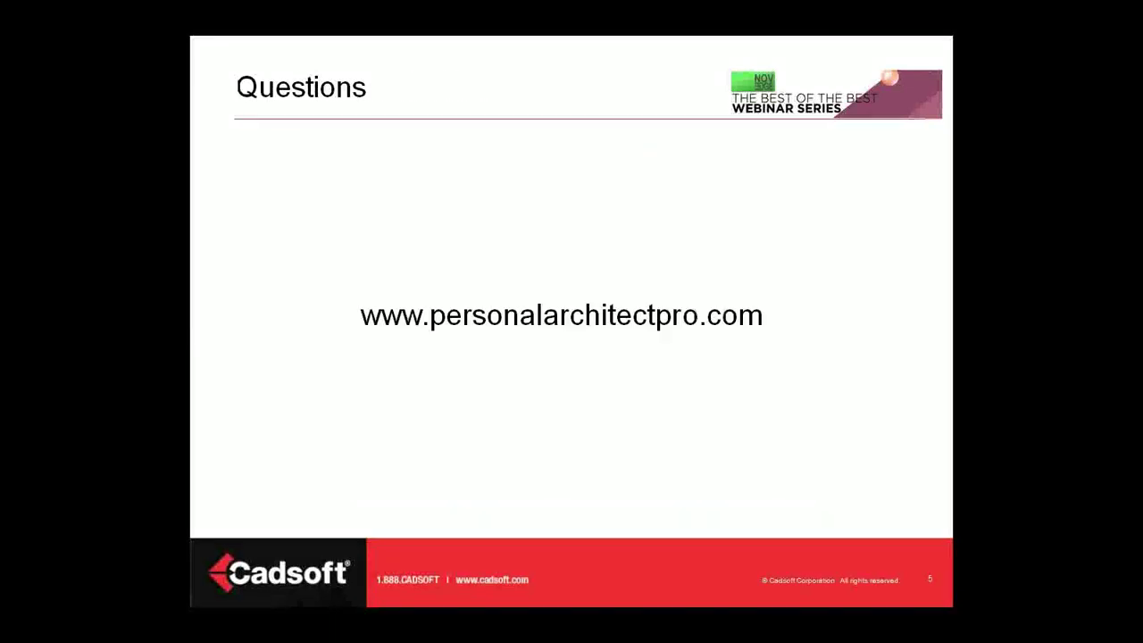
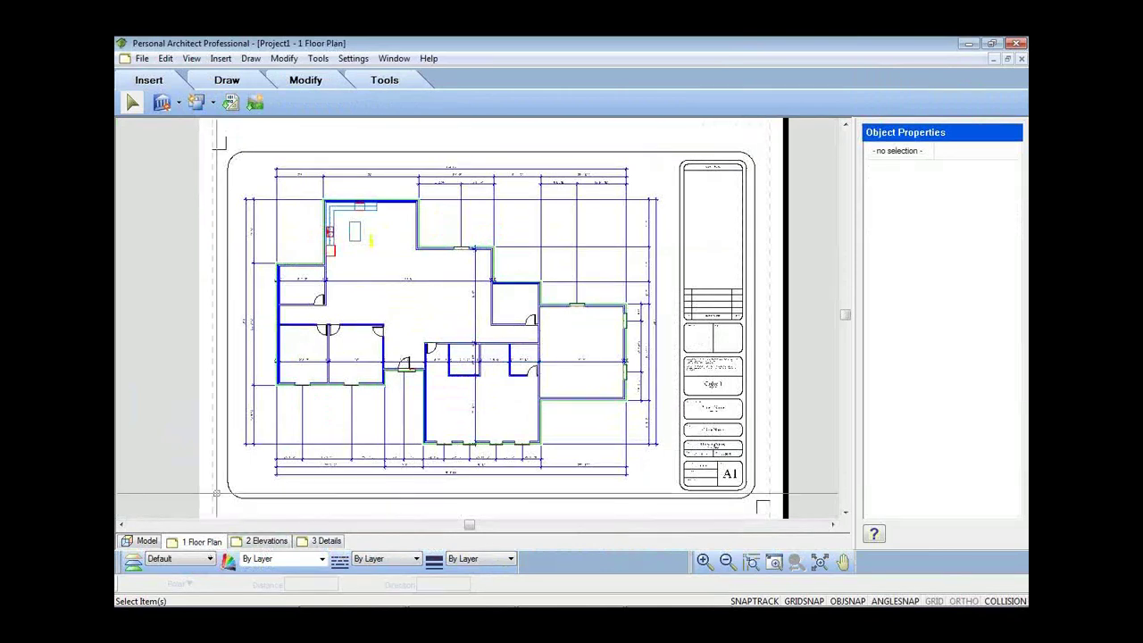
click(251, 82)
click(300, 84)
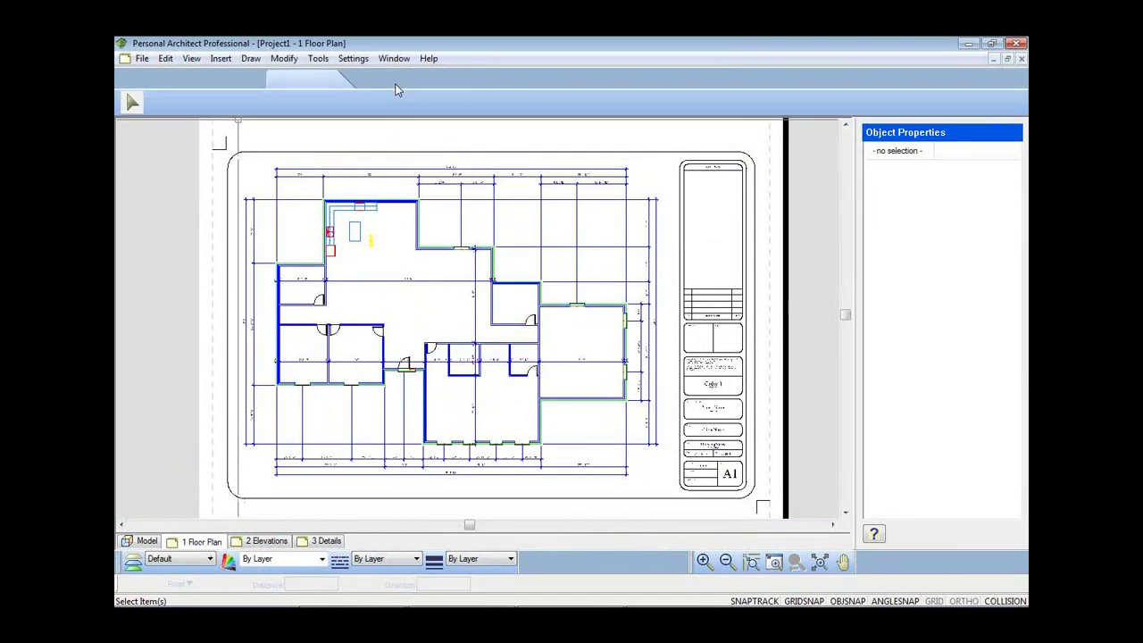
click(394, 84)
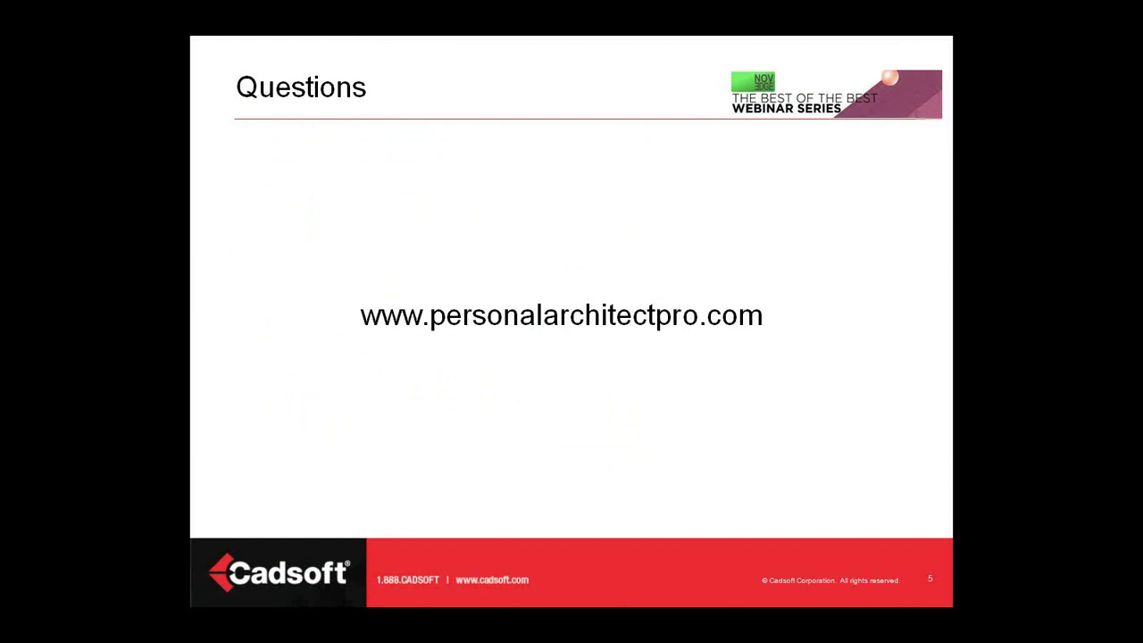
key(Right)
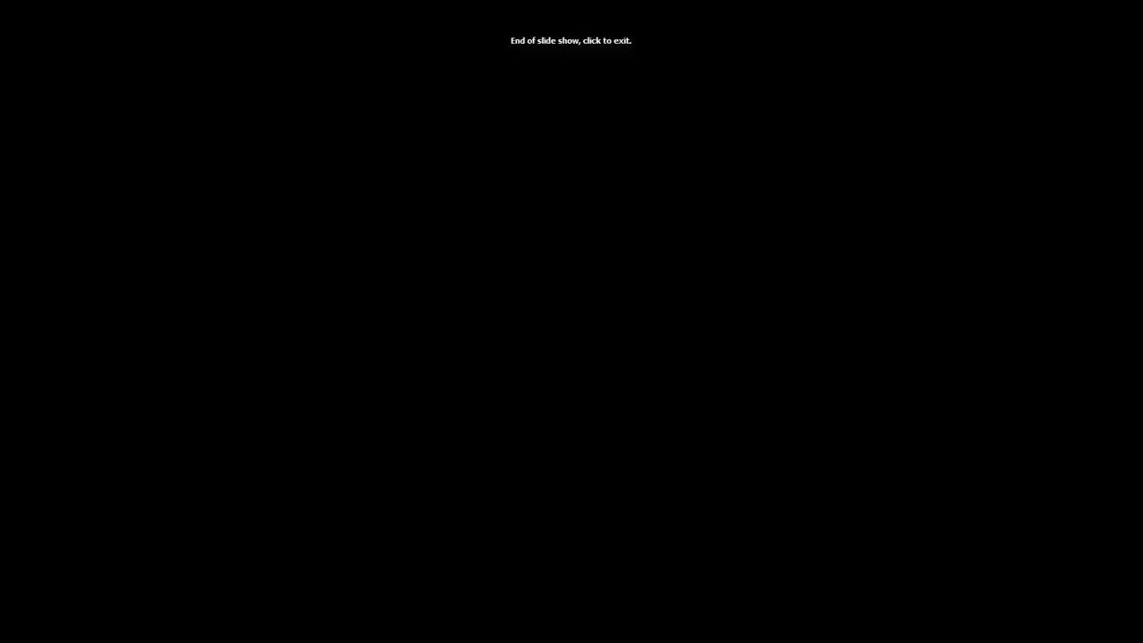
key(Left)
key(alt+Tab)
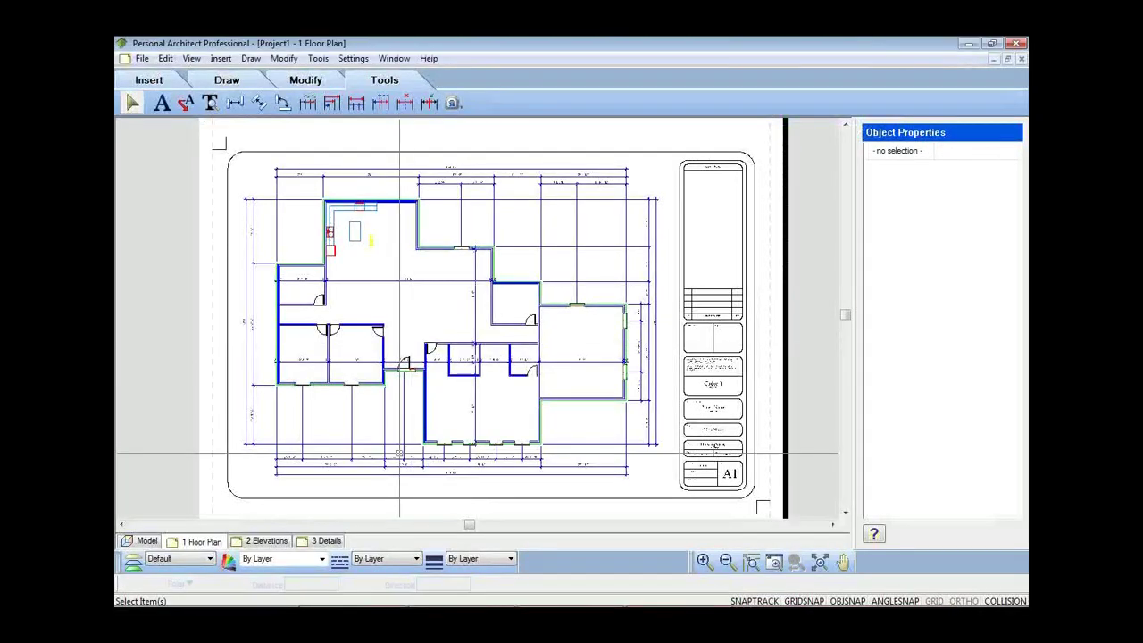
- Review the model's ground floor plan and the Floor Plan, Elevations and Details layout sheets
click(146, 541)
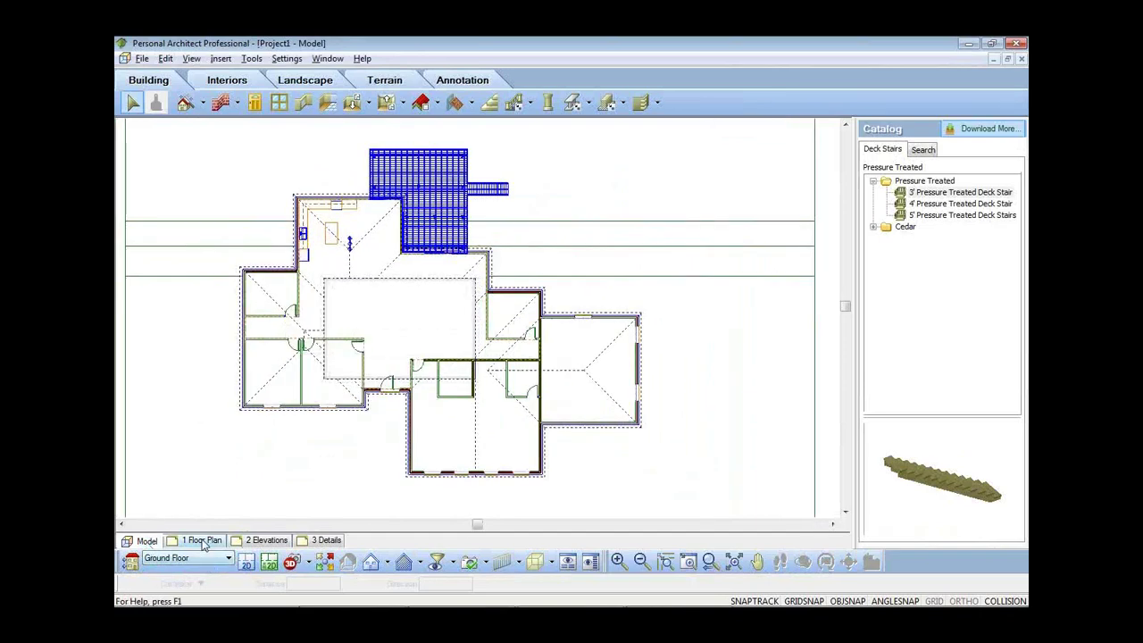
click(201, 540)
click(266, 540)
click(327, 541)
click(266, 541)
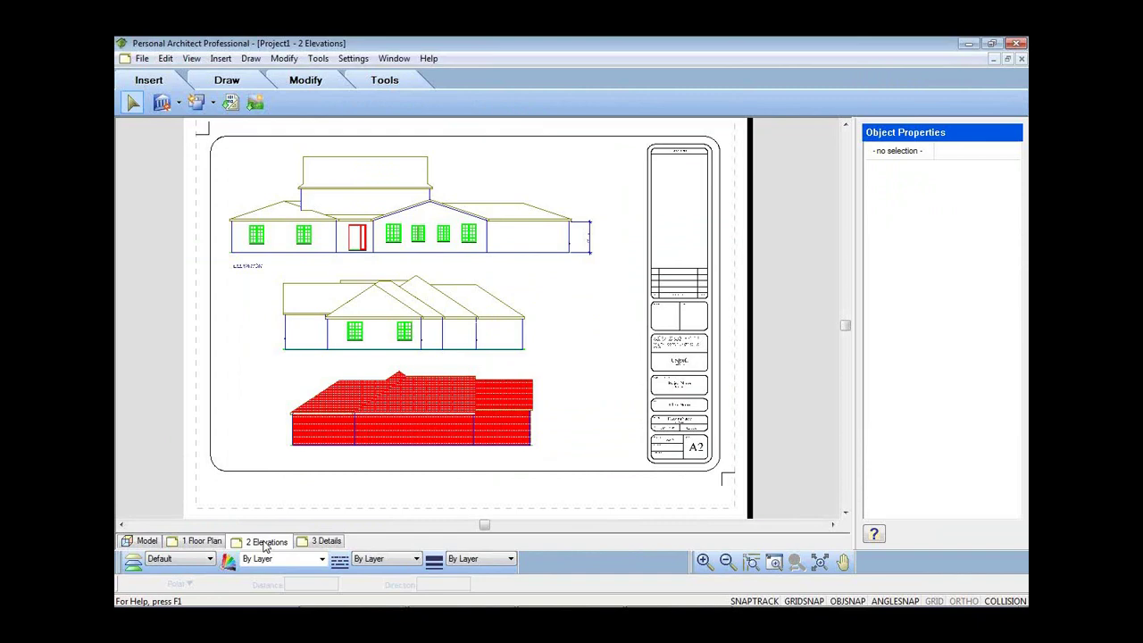
- Return to the model, view the house exterior in 3D and switch to the Camera1 kitchen view
click(148, 542)
click(302, 562)
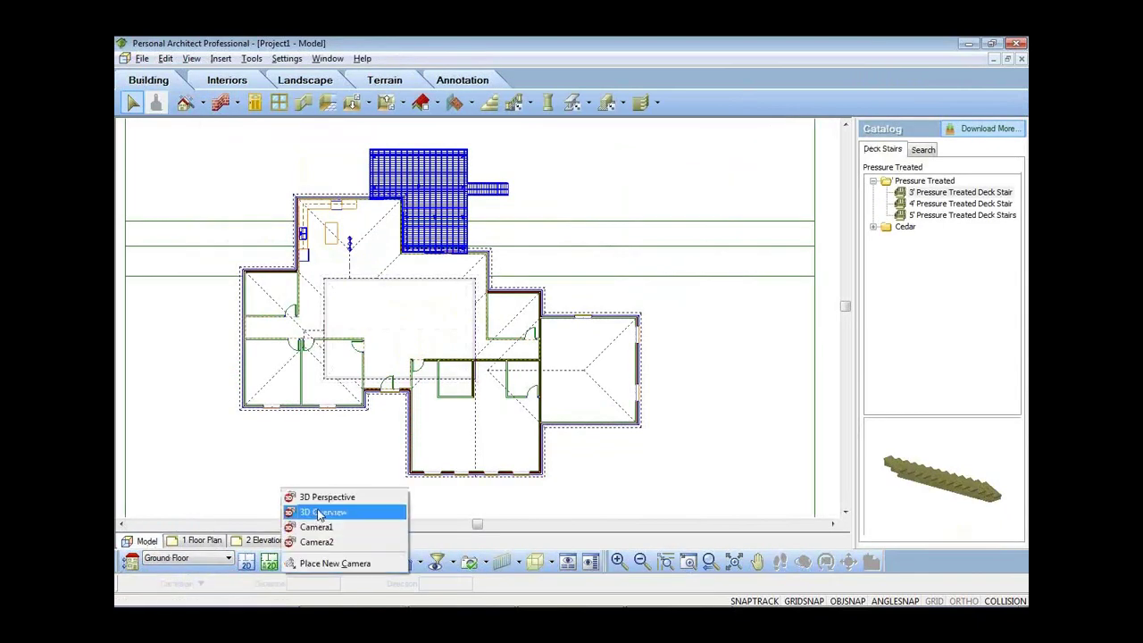
click(320, 513)
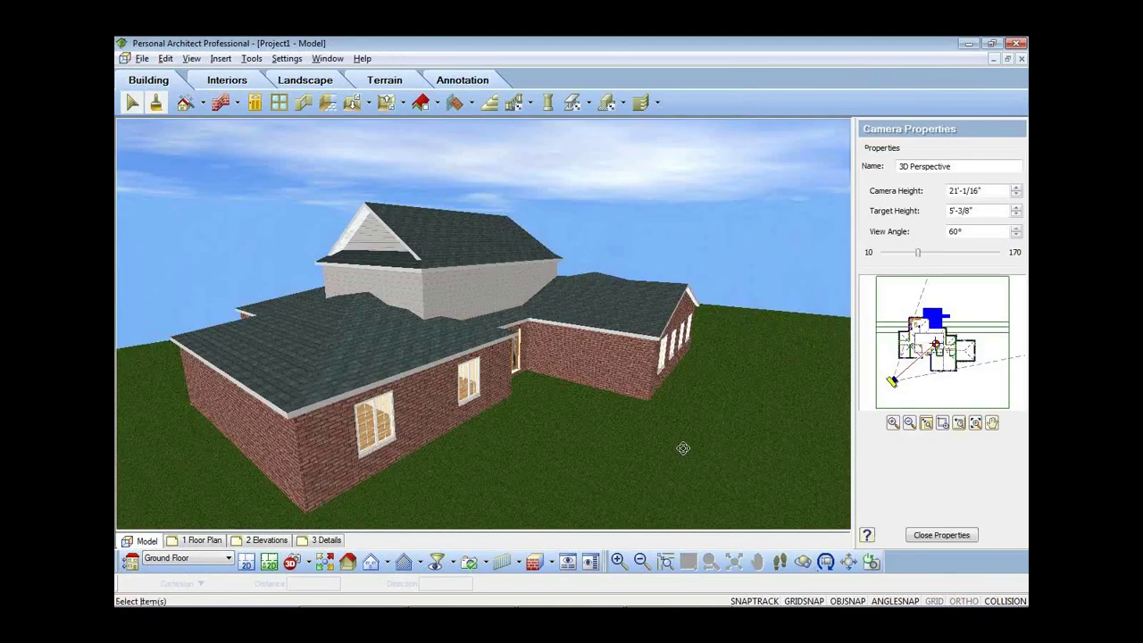
drag(683, 448, 292, 562)
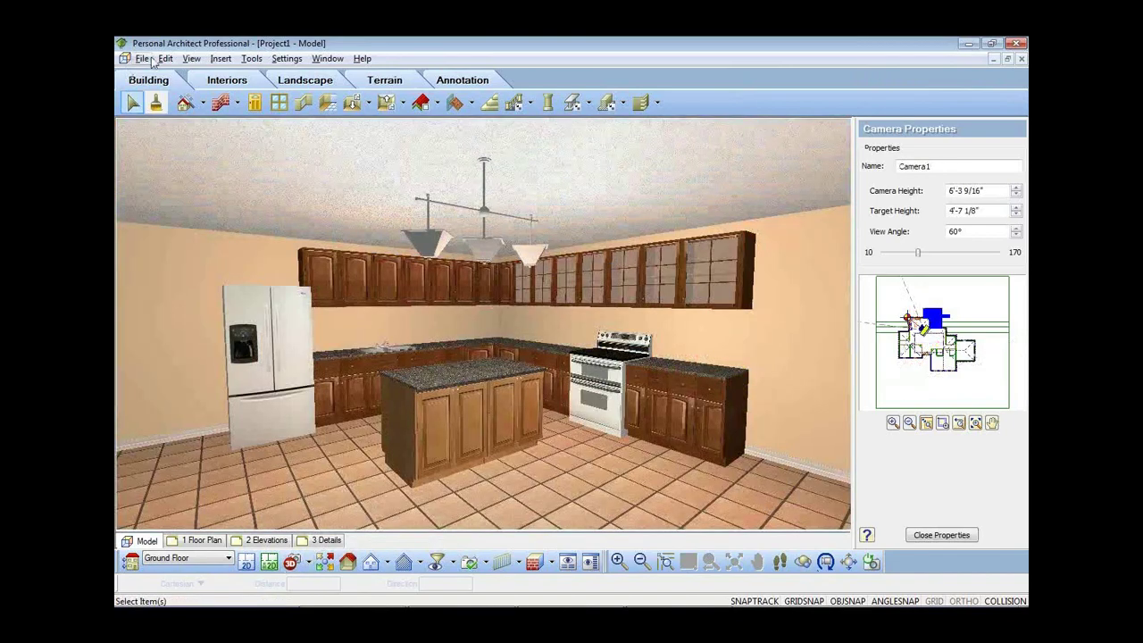
- Save the project under the file name demo
click(142, 58)
click(152, 160)
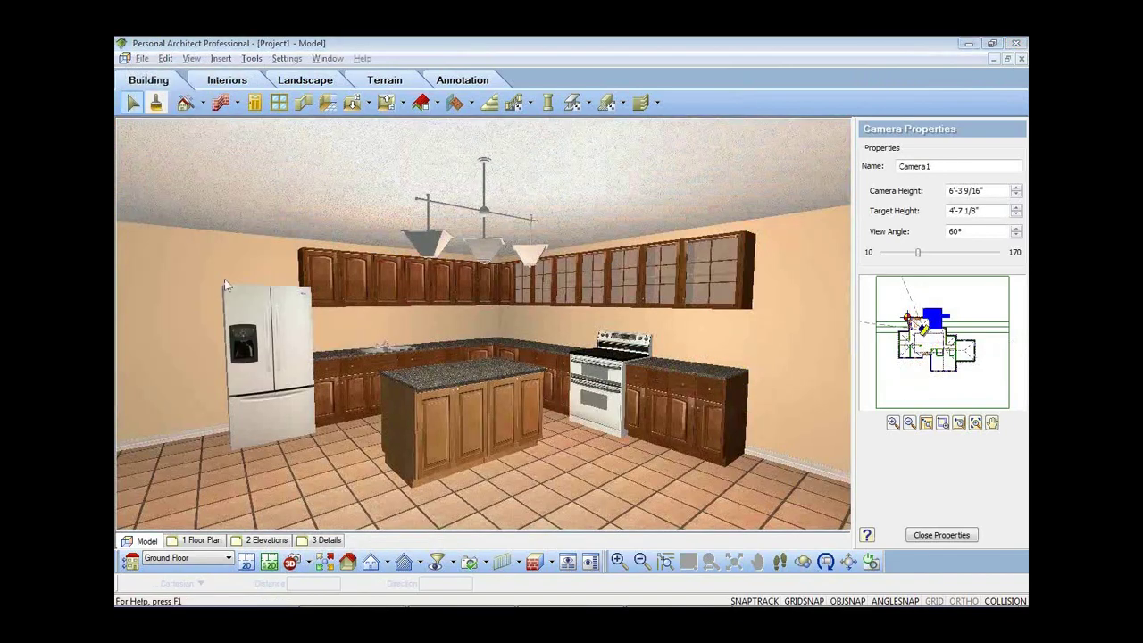
text(demo1)
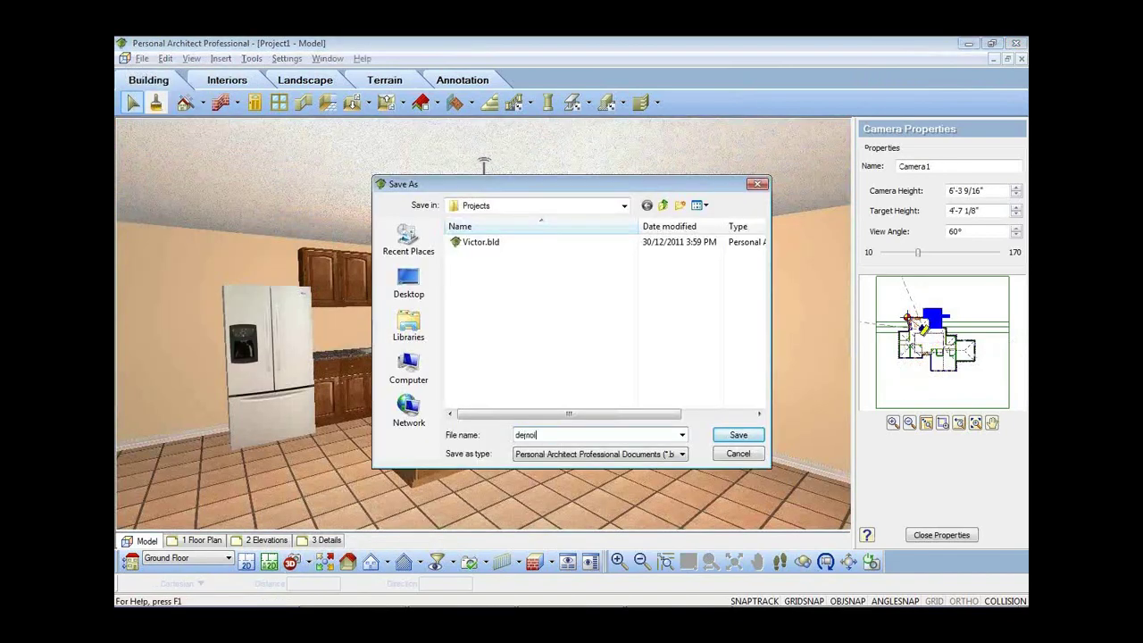
key(Return)
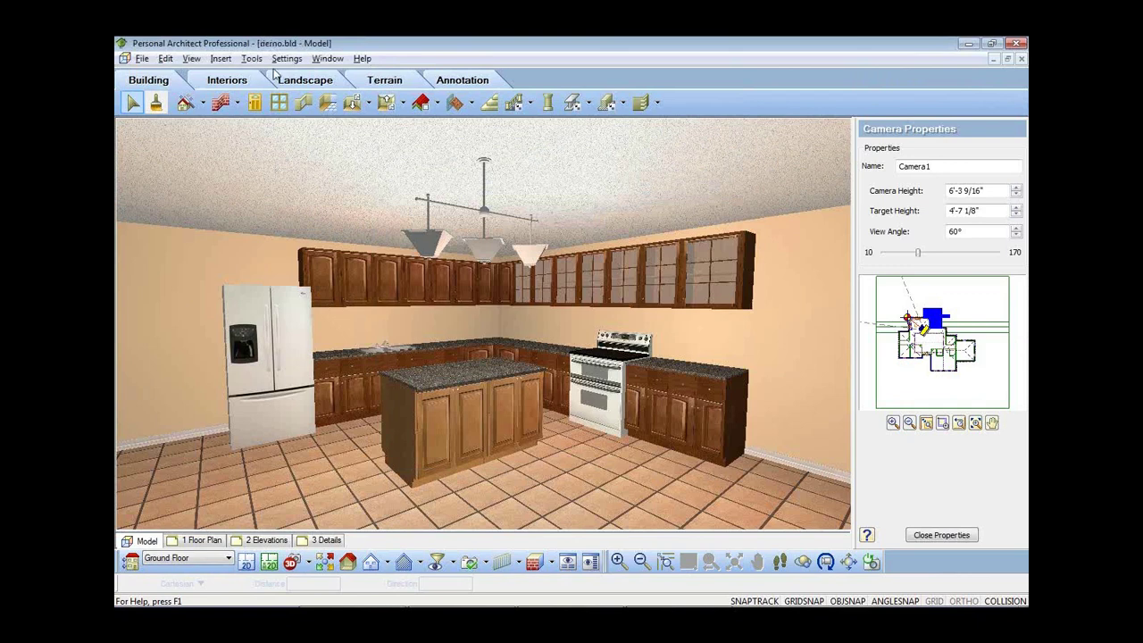
- Render the Camera1 kitchen view in 3D RealView with the basic rendering mode
click(192, 59)
click(250, 300)
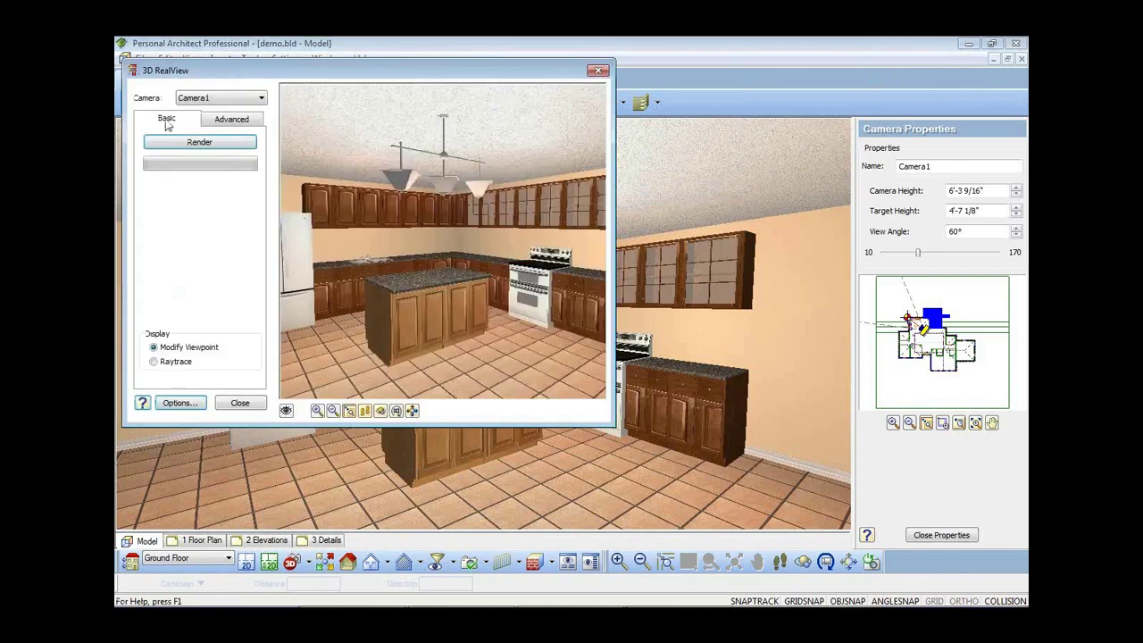
click(205, 144)
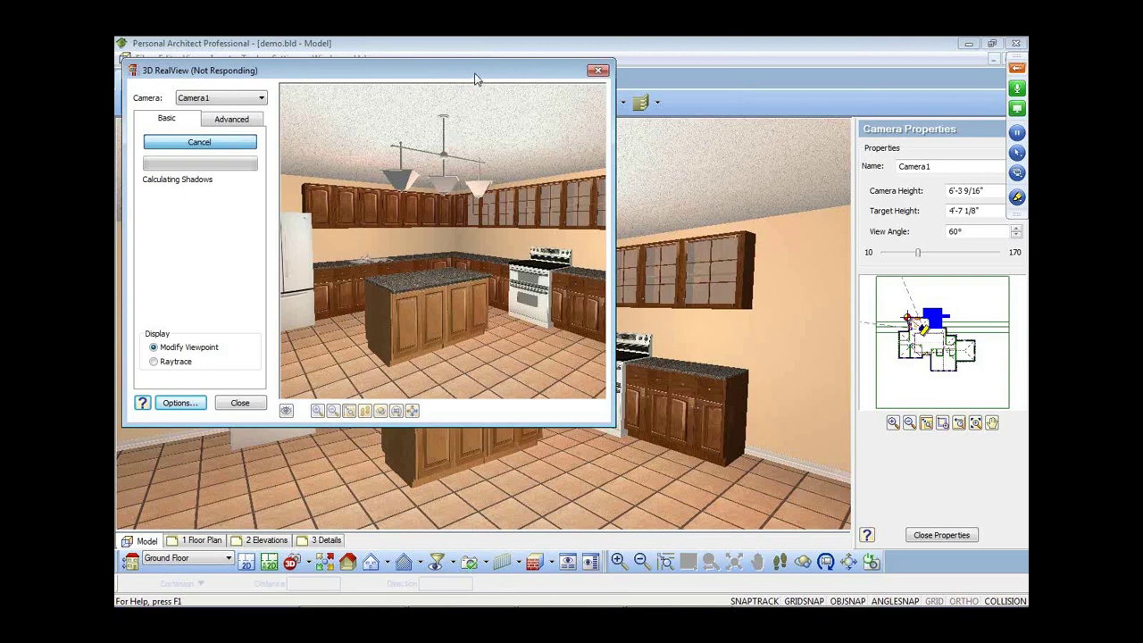
drag(476, 79, 541, 113)
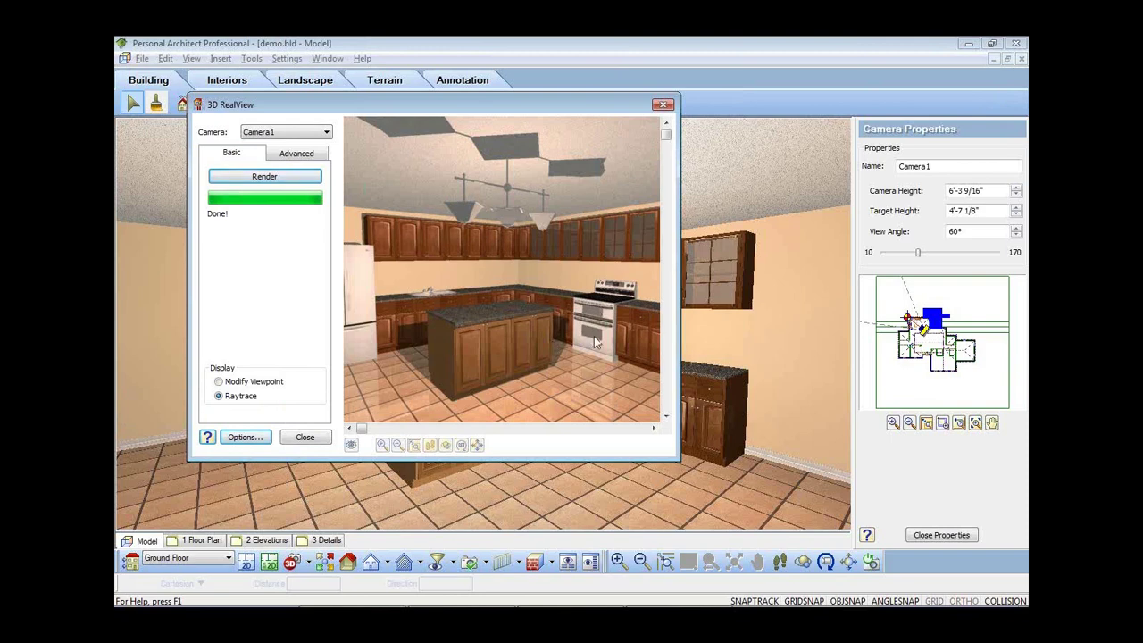
- Render the Camera1 kitchen with advanced radiosity and automatic raytracing, and close 3D RealView
click(284, 156)
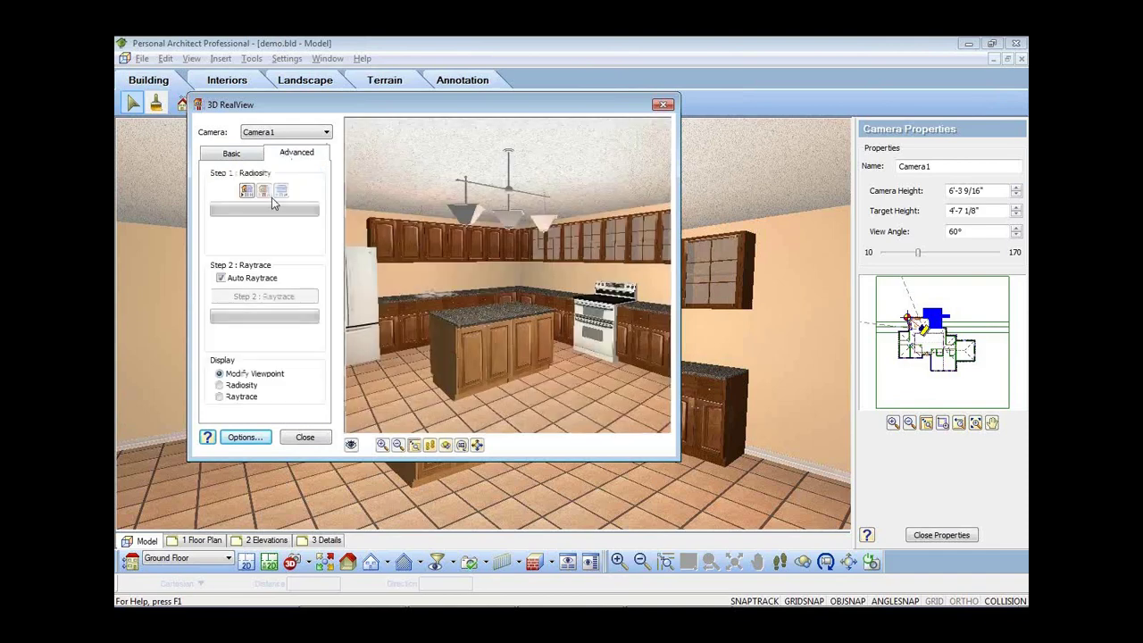
click(247, 192)
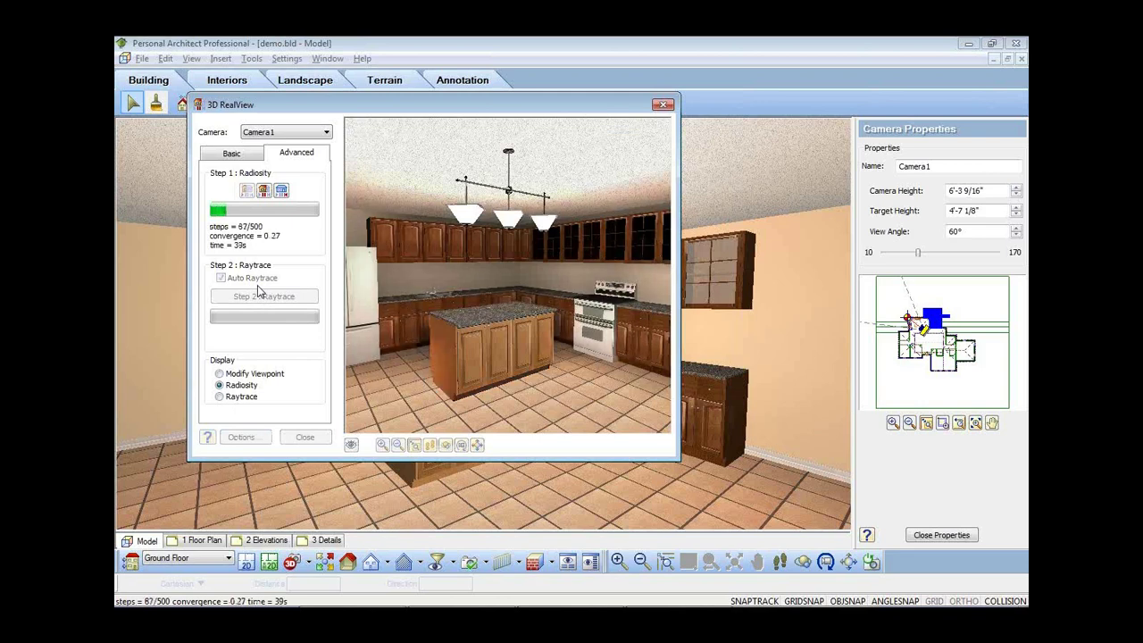
key(y)
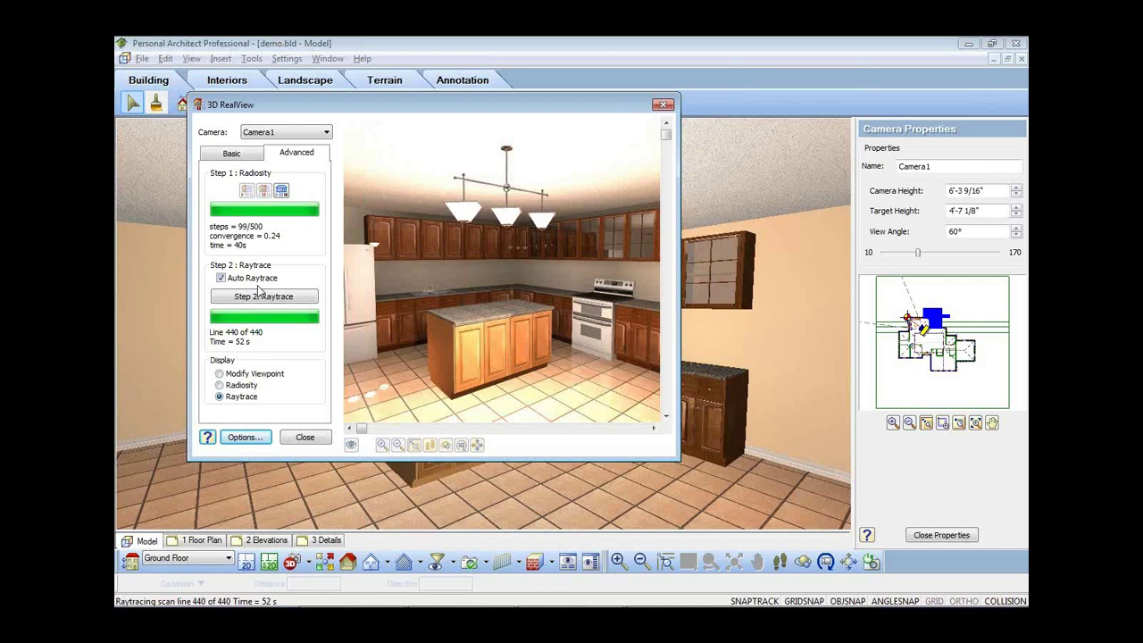
click(304, 437)
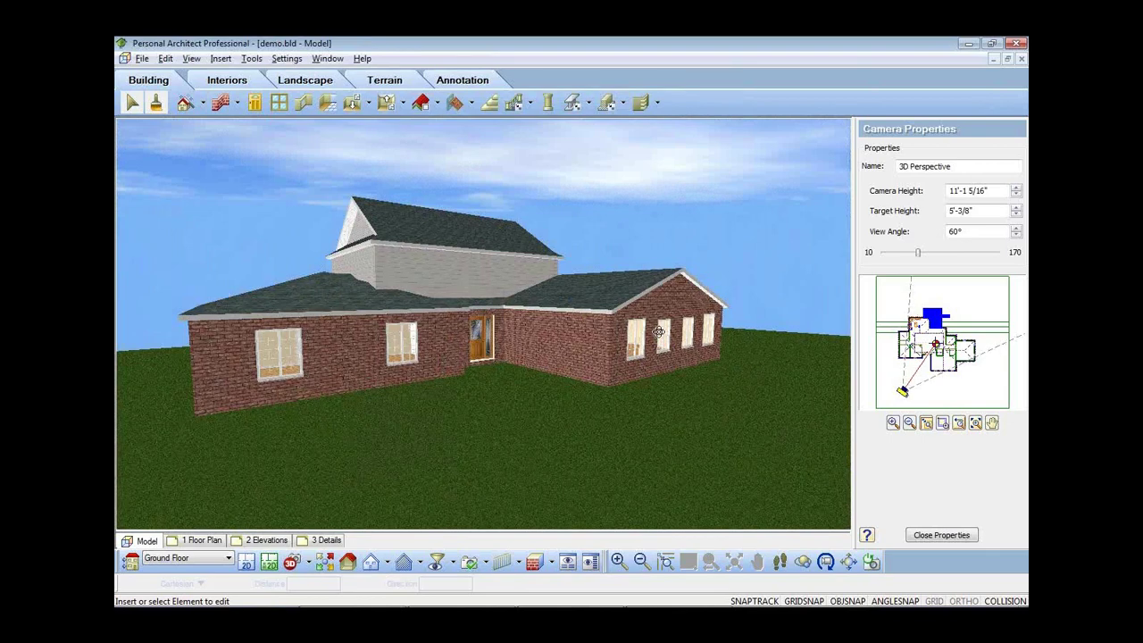
- View the house exterior in 3D perspective and set the country to USA in the program's global settings
drag(658, 331, 262, 140)
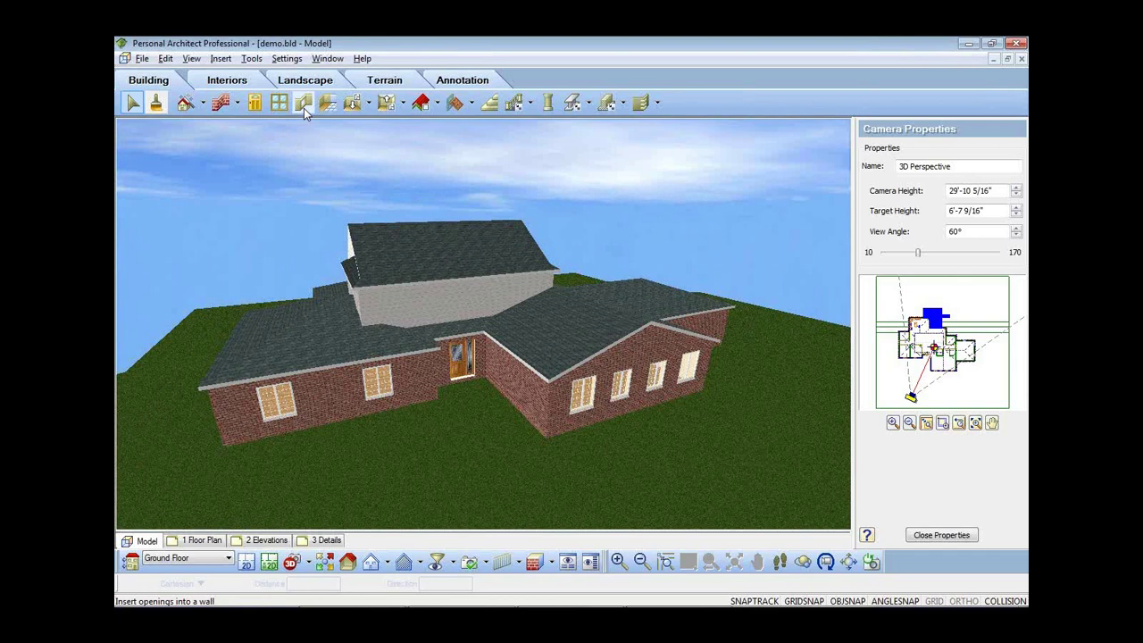
click(289, 59)
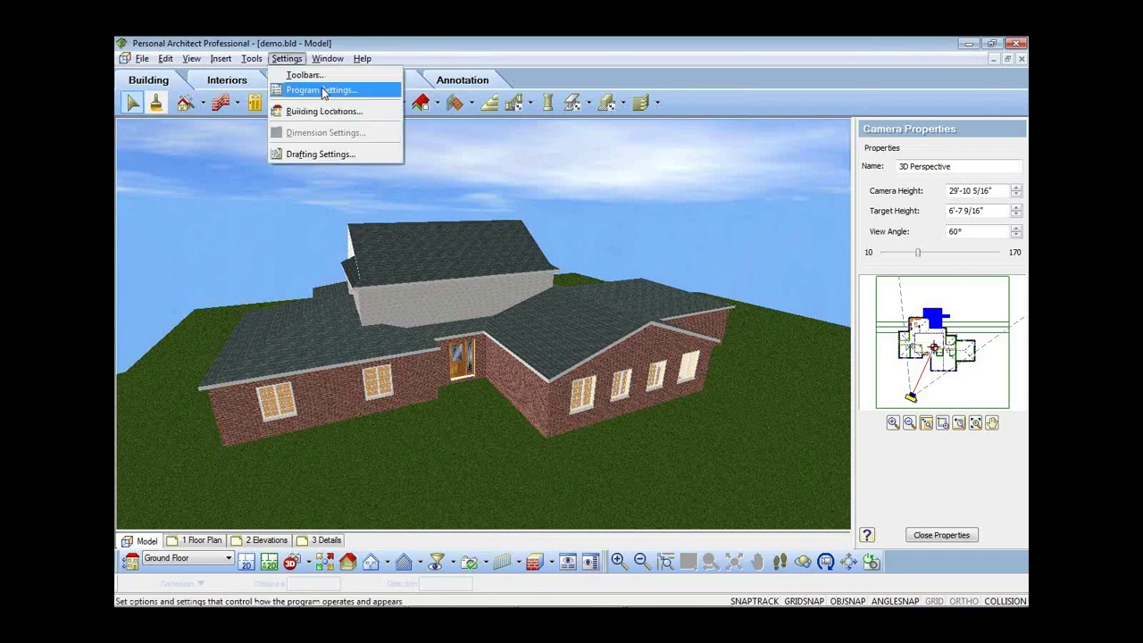
click(323, 91)
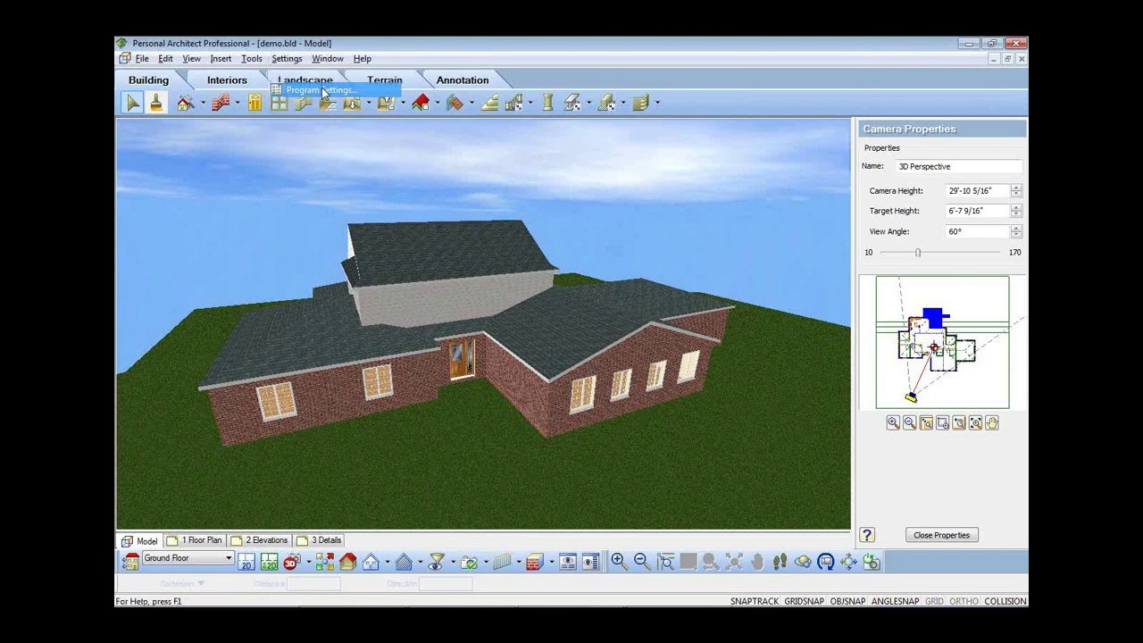
click(388, 305)
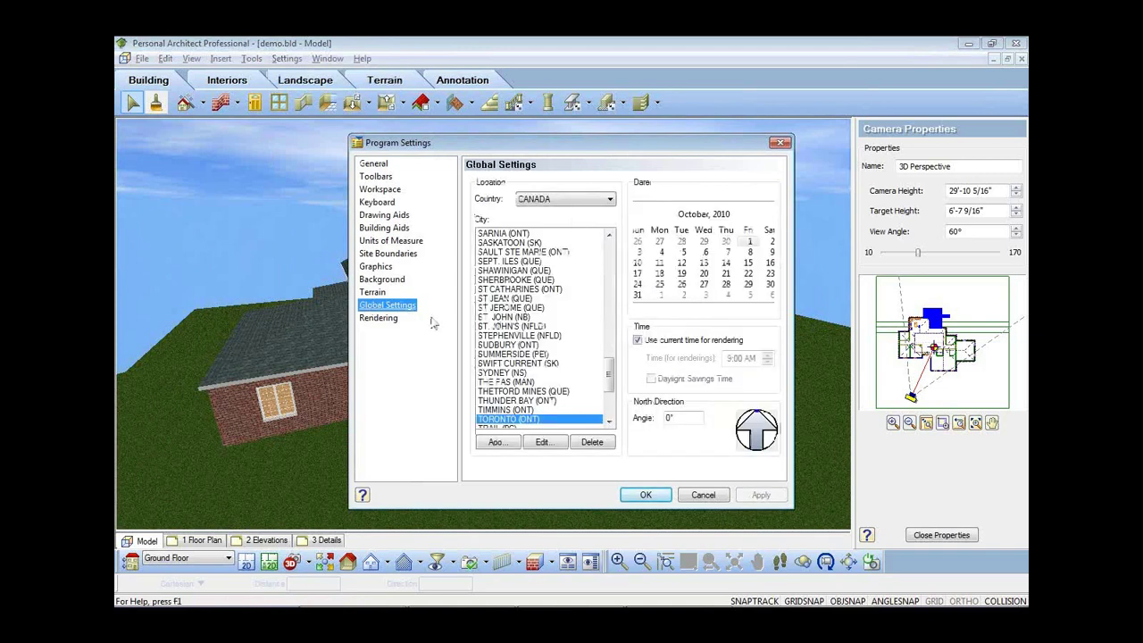
click(572, 201)
drag(610, 284, 610, 447)
click(529, 406)
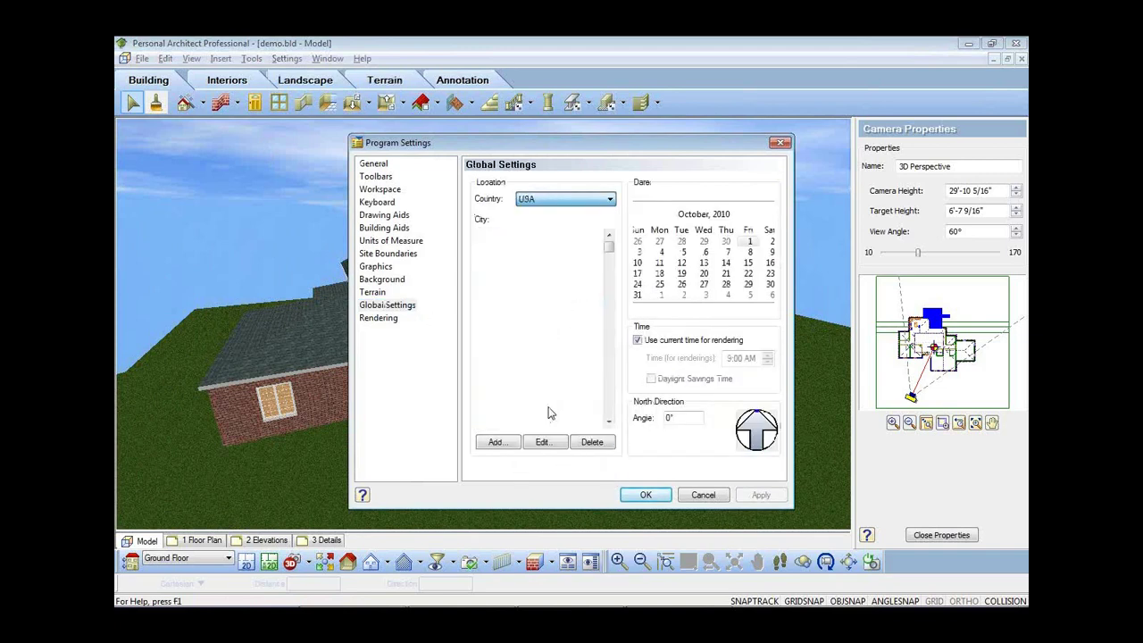
- Choose SAN FRANCISCO (CA) as the city for the project's location
drag(608, 239, 613, 372)
click(609, 409)
click(610, 410)
click(610, 410)
click(609, 410)
click(610, 410)
click(610, 410)
click(610, 410)
click(610, 410)
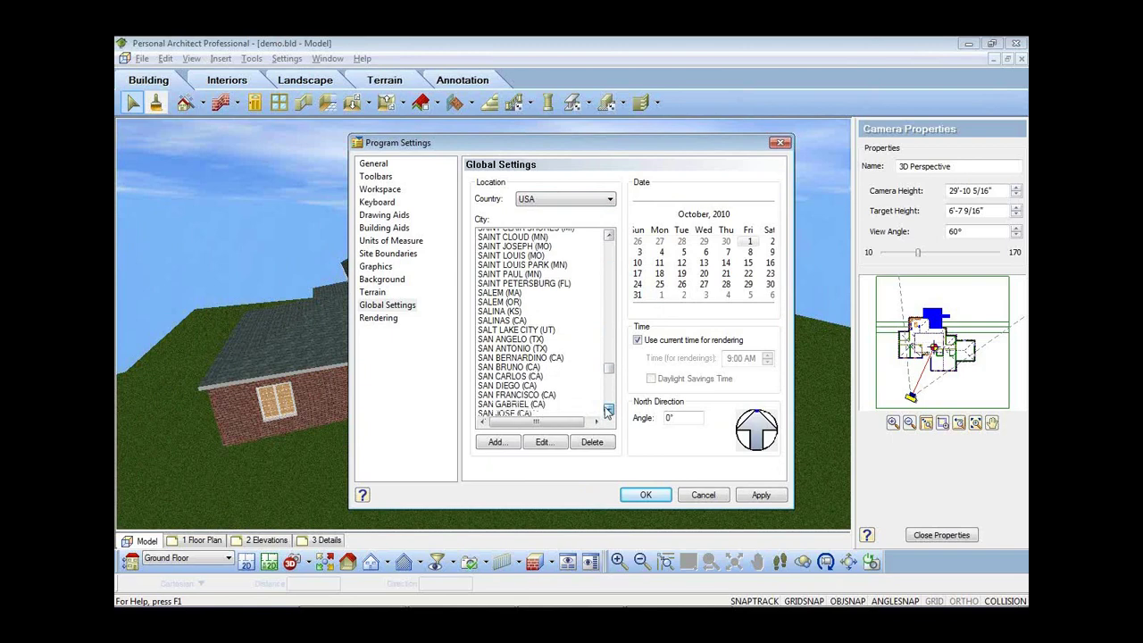
click(610, 410)
click(518, 381)
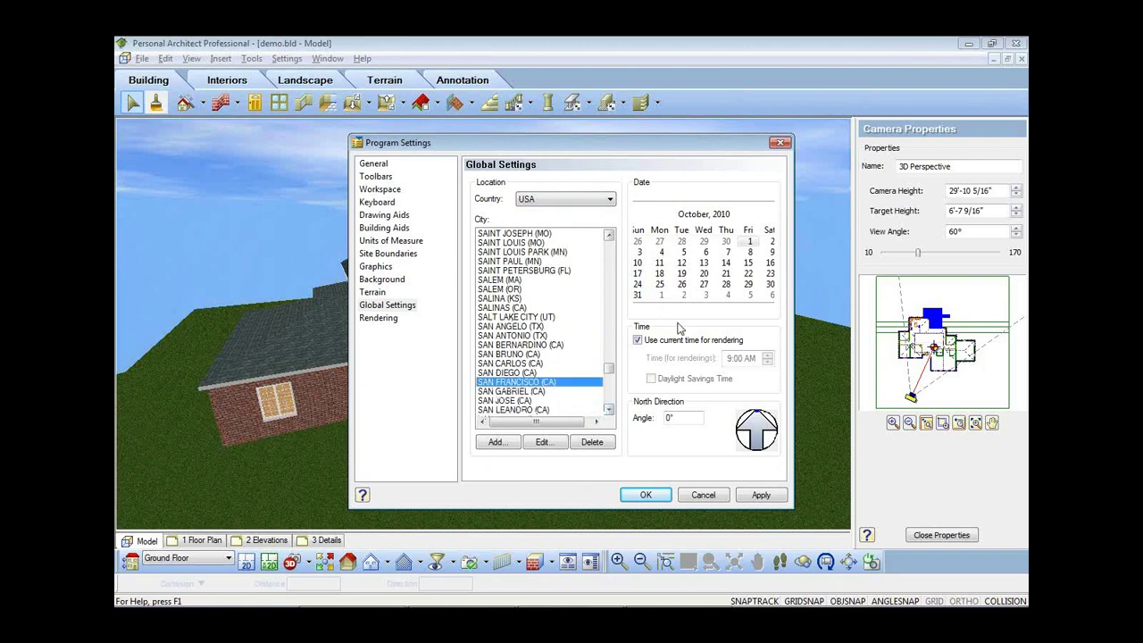
- Set the project's rendering date to March 7, 2012
click(703, 214)
click(704, 215)
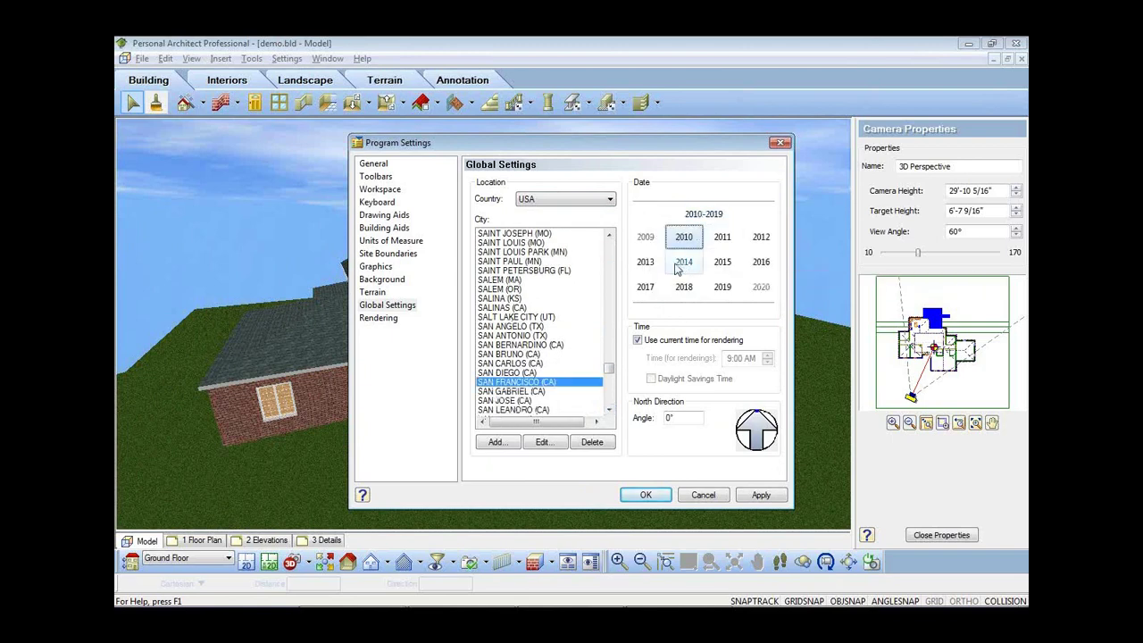
click(760, 244)
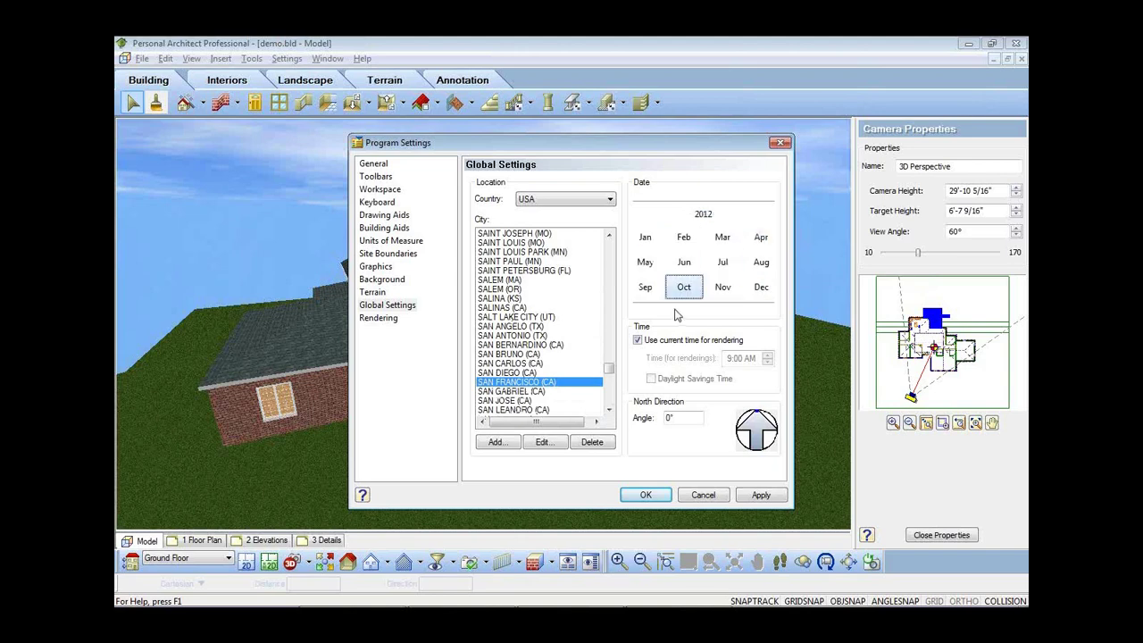
click(724, 239)
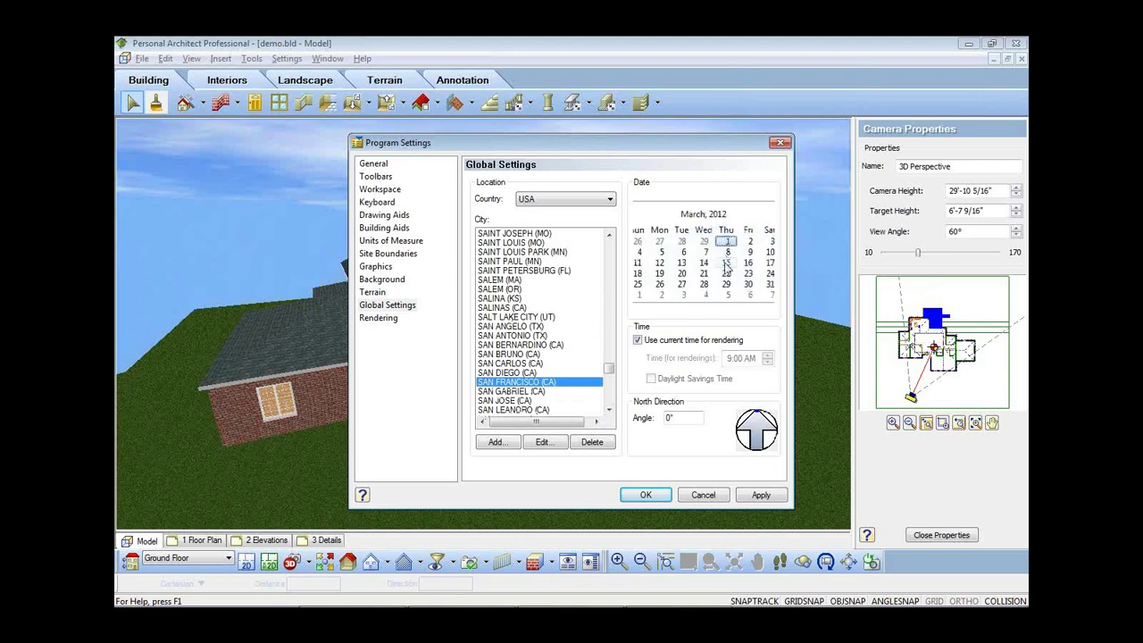
click(704, 253)
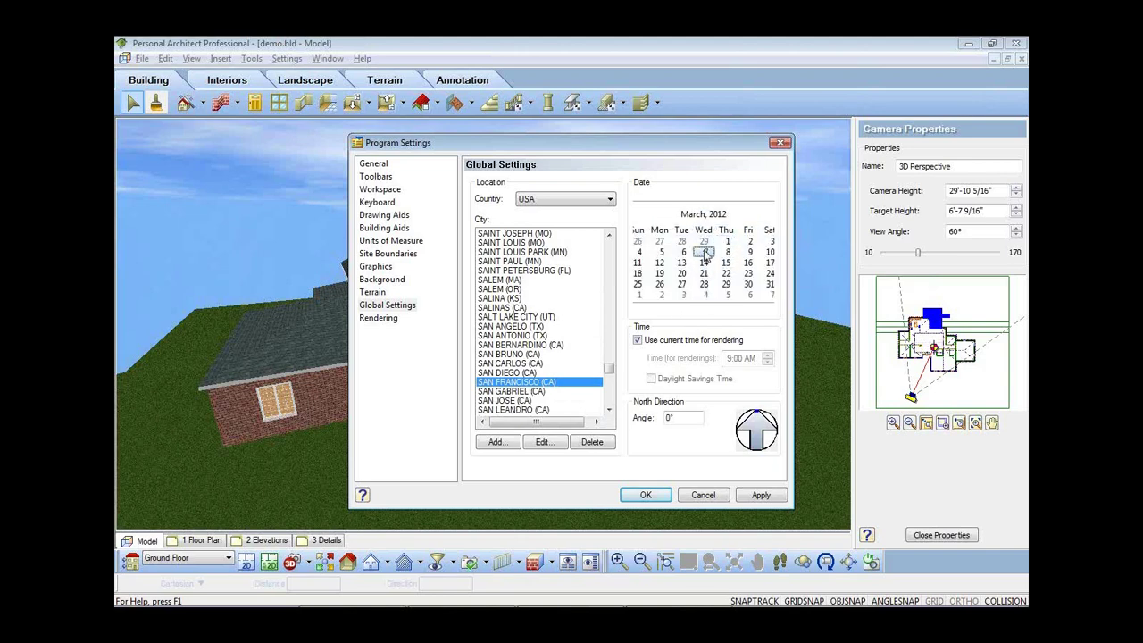
- Turn off using the current time for rendering, set the rendering time to 1:00 PM, and accept the settings
click(638, 340)
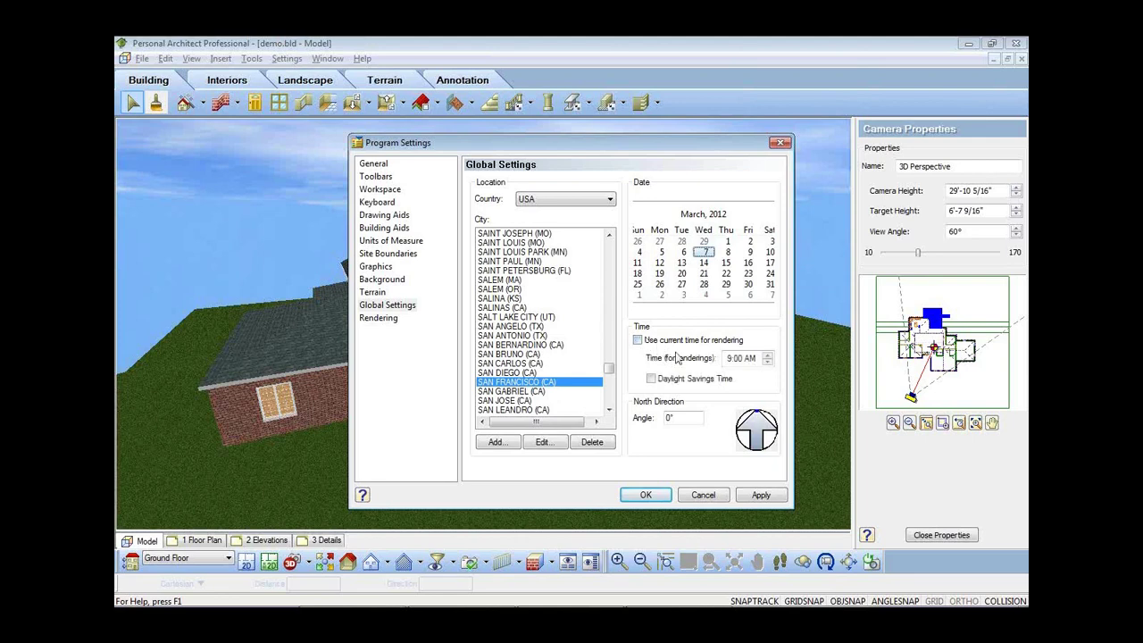
click(767, 354)
click(767, 353)
click(767, 354)
click(767, 354)
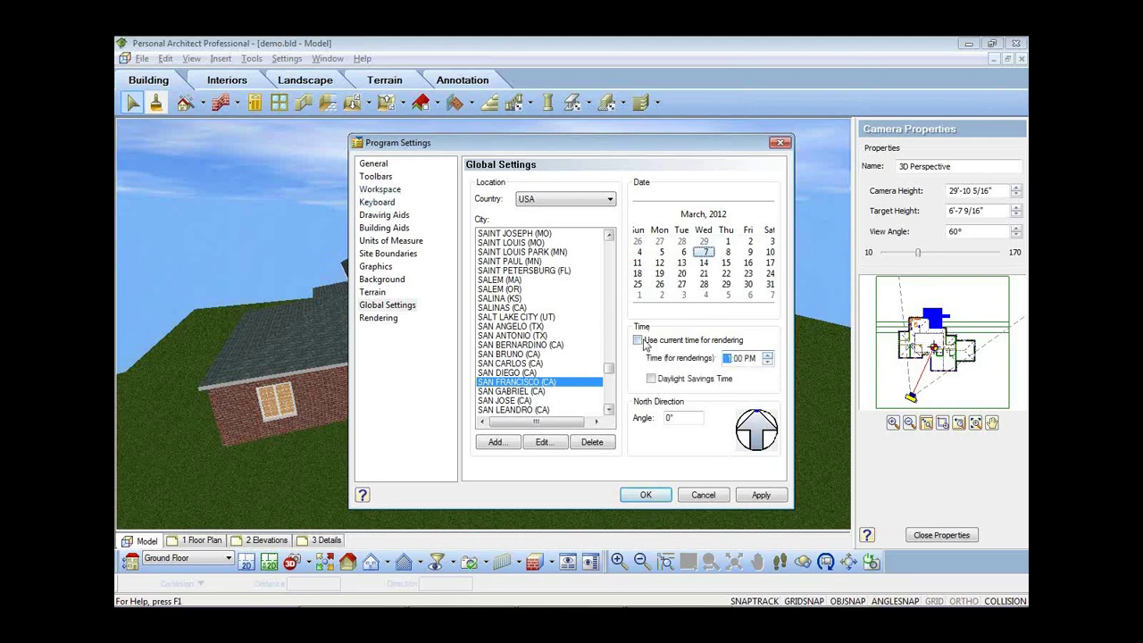
click(651, 506)
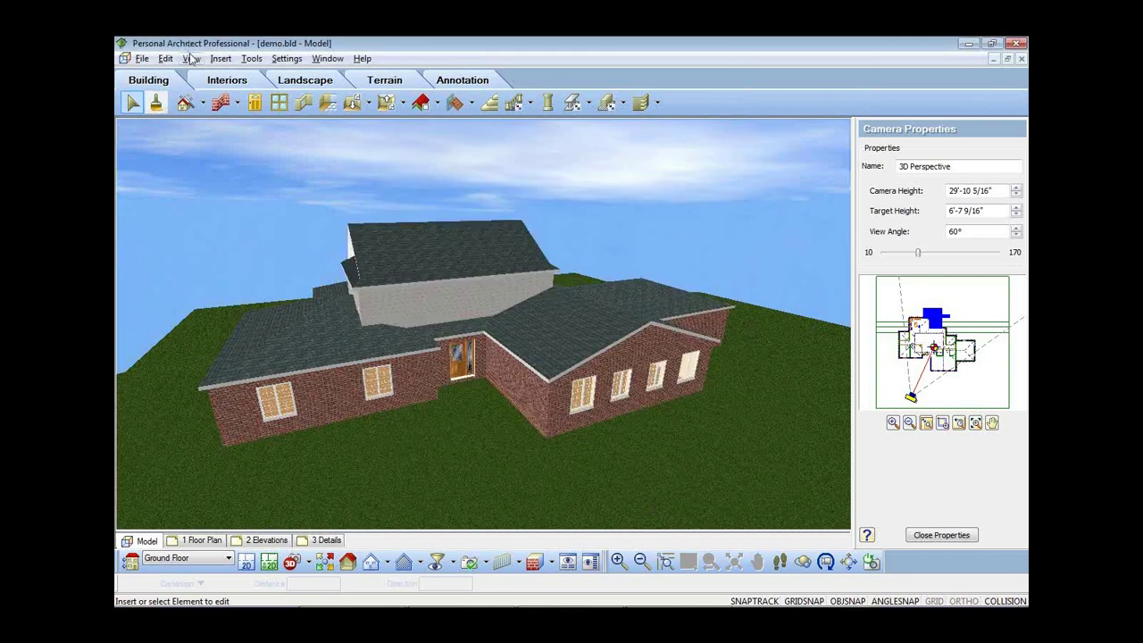
- Set the 3D RealView rendering options for the exterior to image brightness 0.00, daylight enabled, and quality Level 2 - Low (fast)
click(190, 59)
click(235, 300)
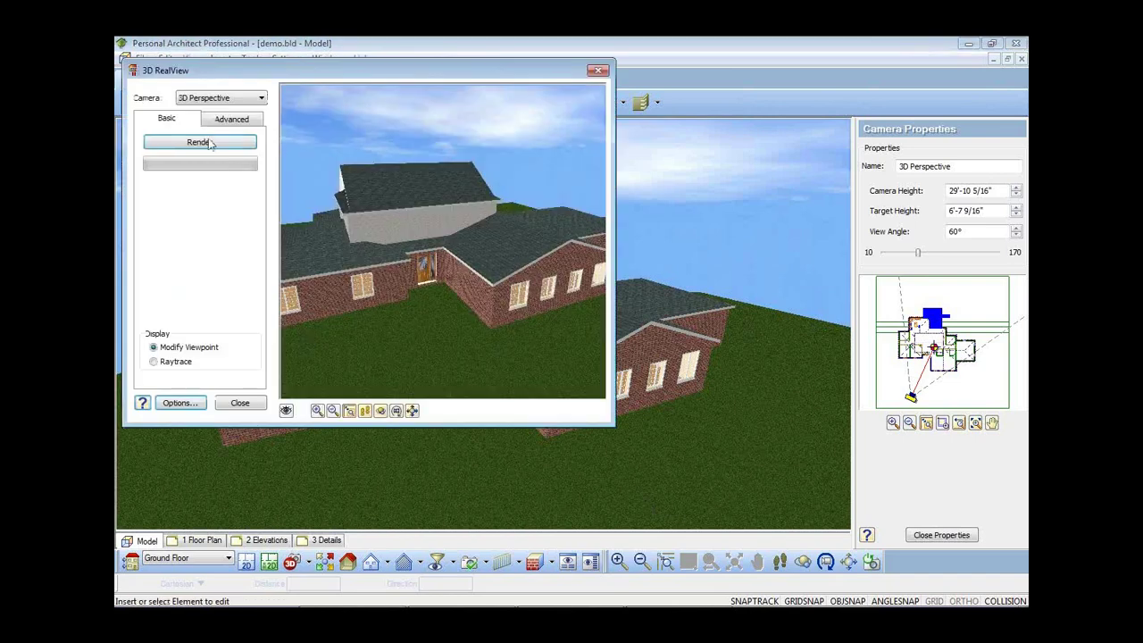
click(179, 403)
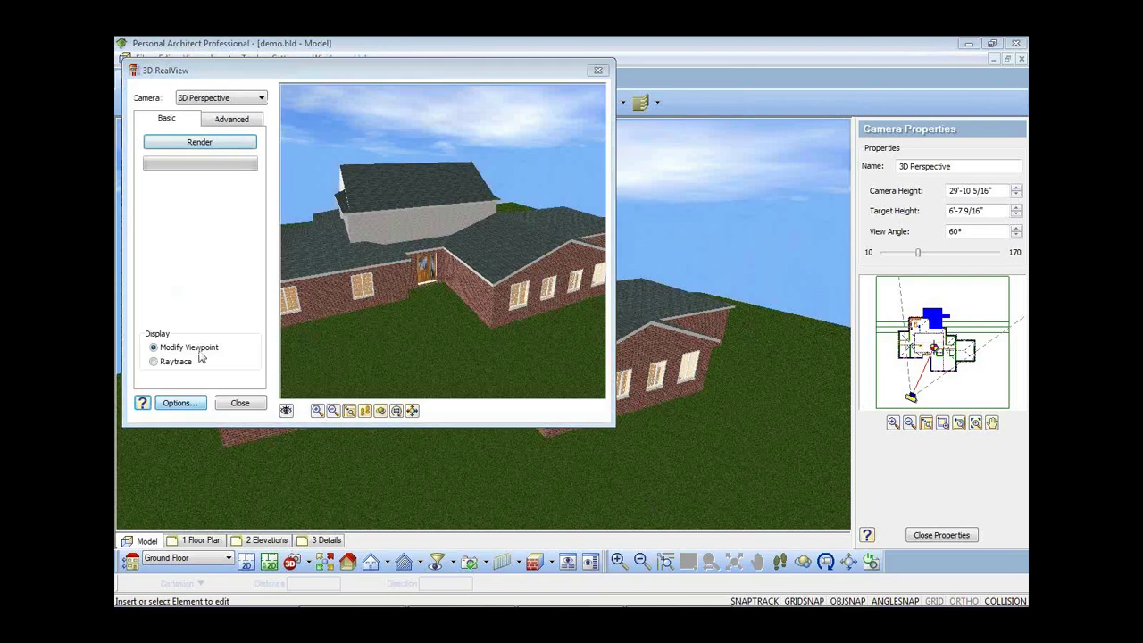
click(175, 96)
click(426, 161)
click(388, 159)
click(387, 161)
click(388, 166)
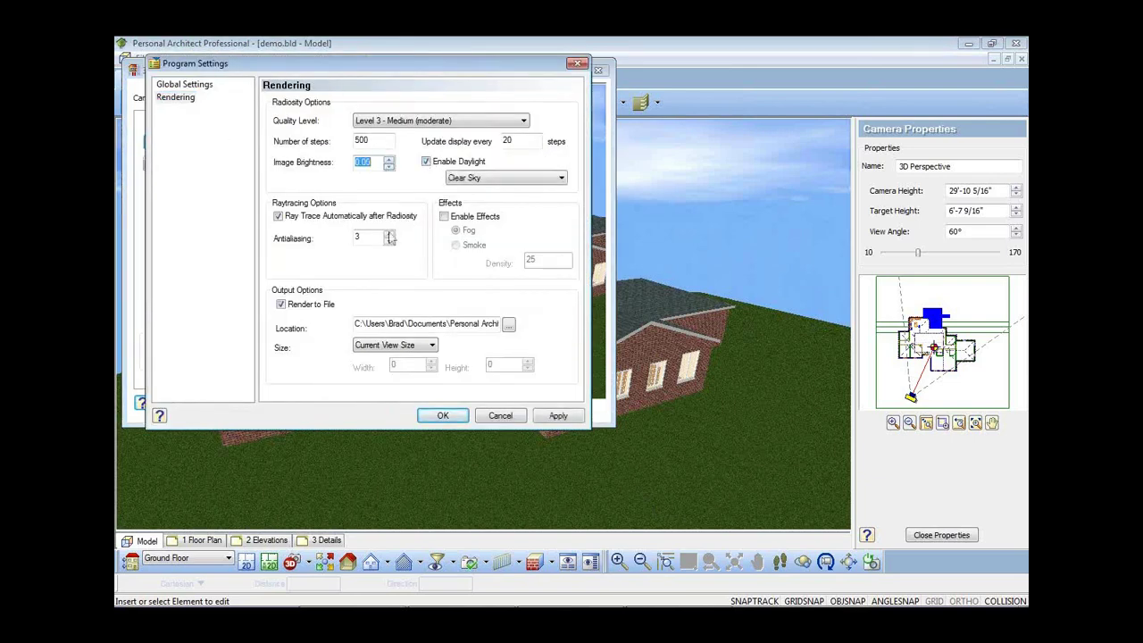
click(452, 123)
click(451, 140)
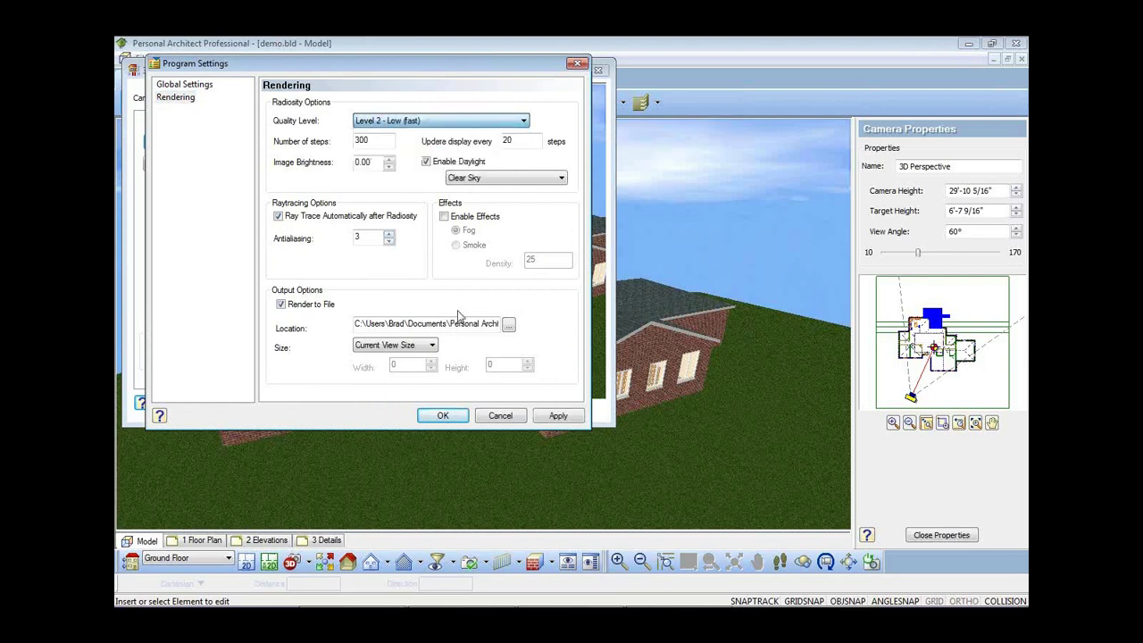
click(446, 415)
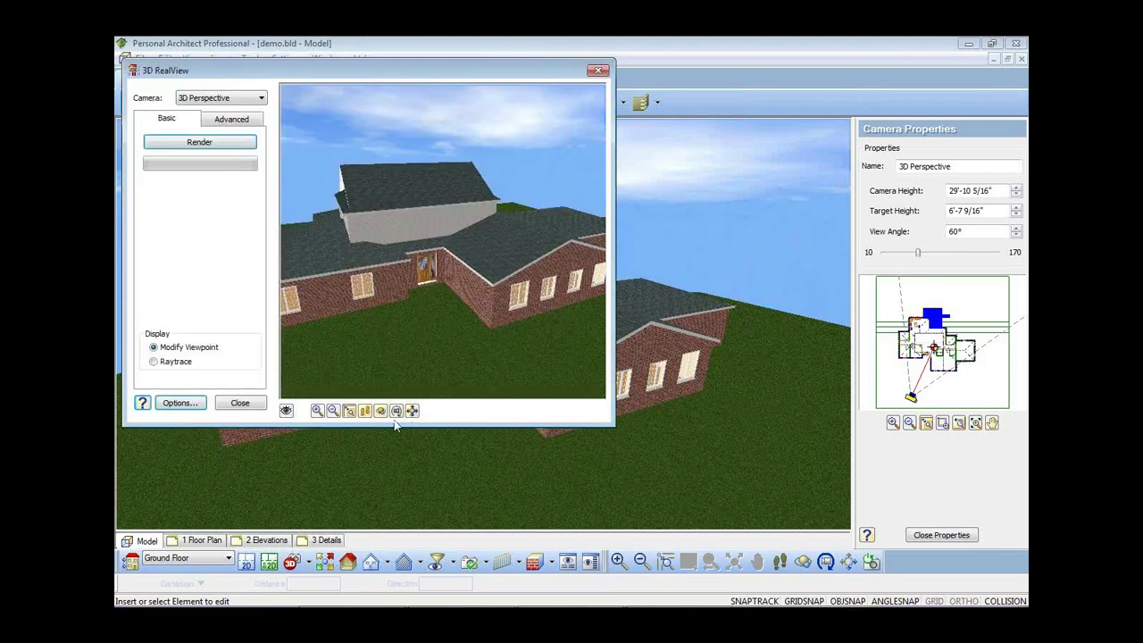
- Render the exterior with advanced radiosity, stop it early so the automatic raytrace runs, and close 3D RealView
click(240, 119)
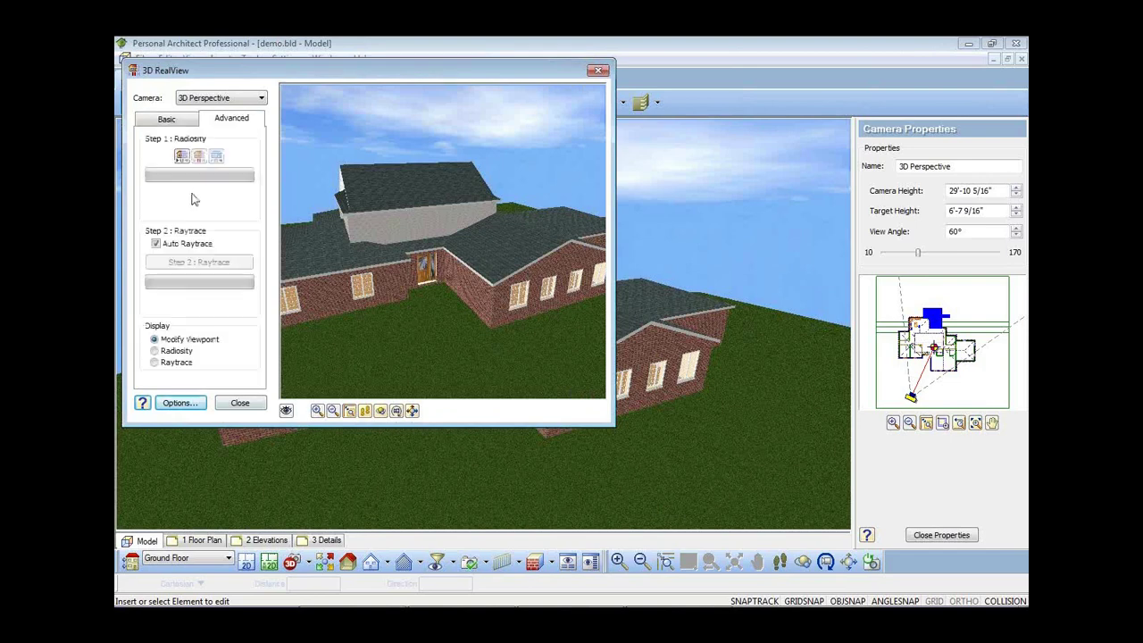
click(180, 157)
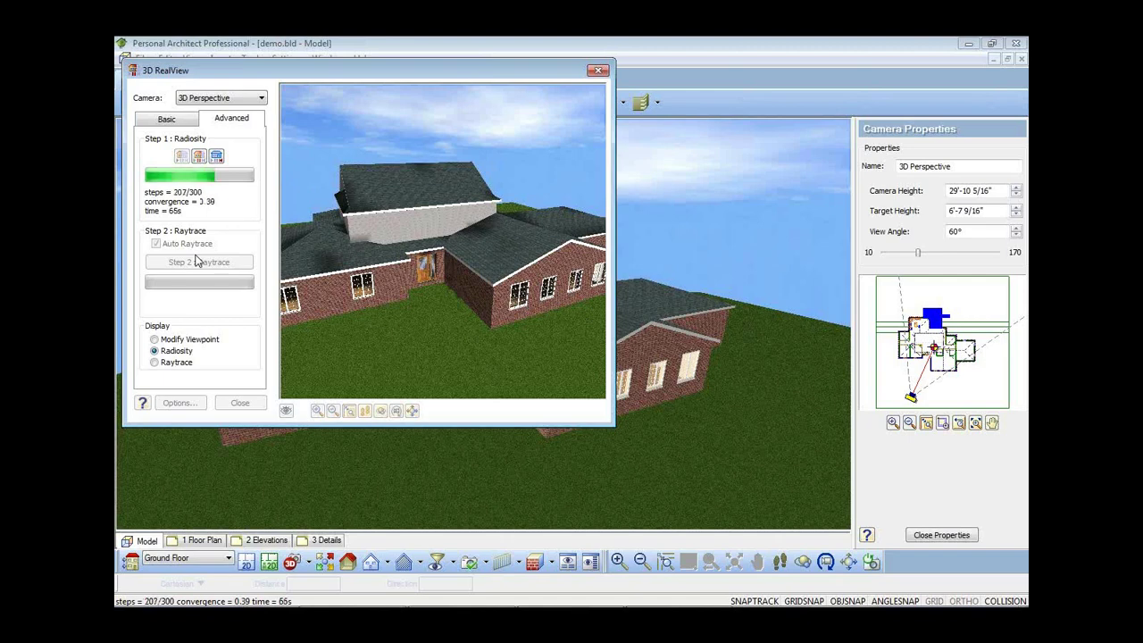
click(196, 260)
key(Return)
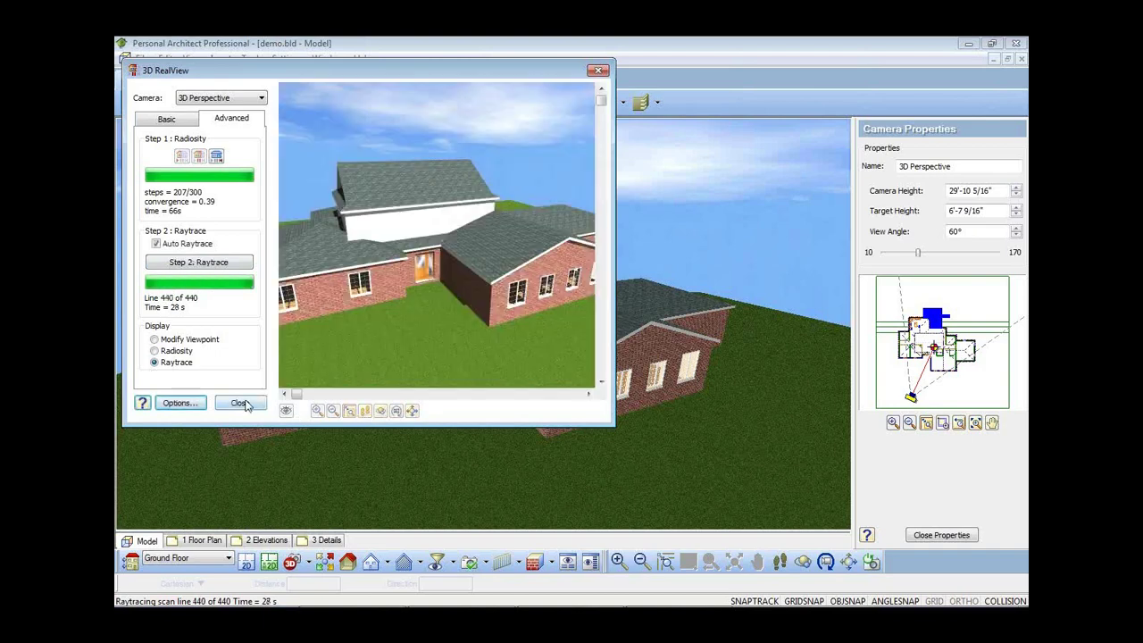
click(240, 404)
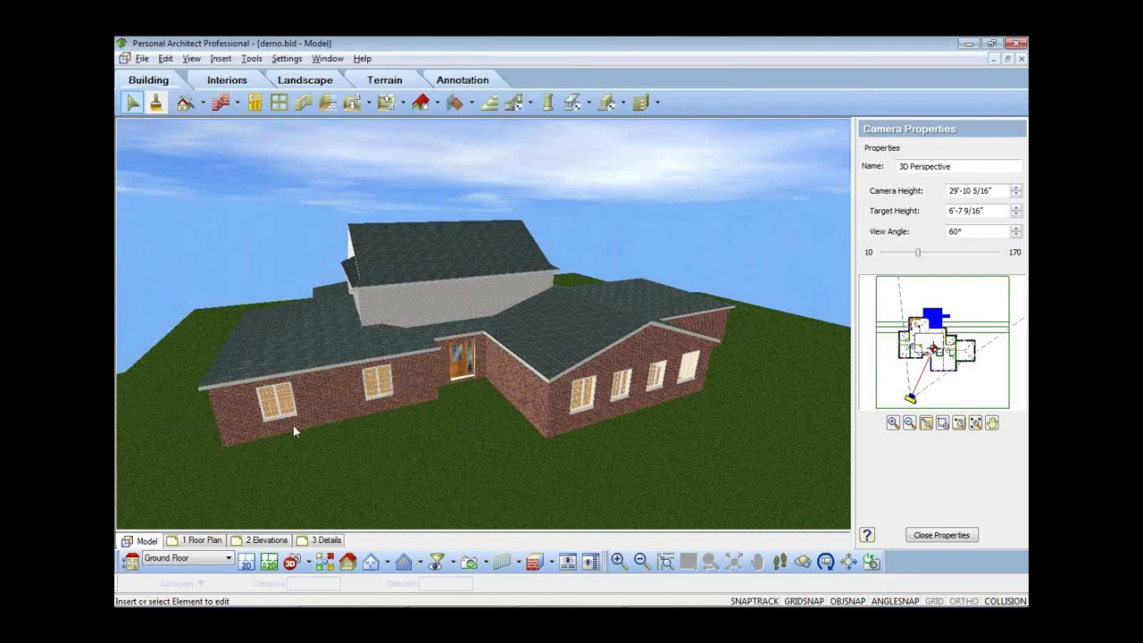
- View the house from another side in 3D, and switch the model to the 2D plan view
drag(294, 426, 231, 442)
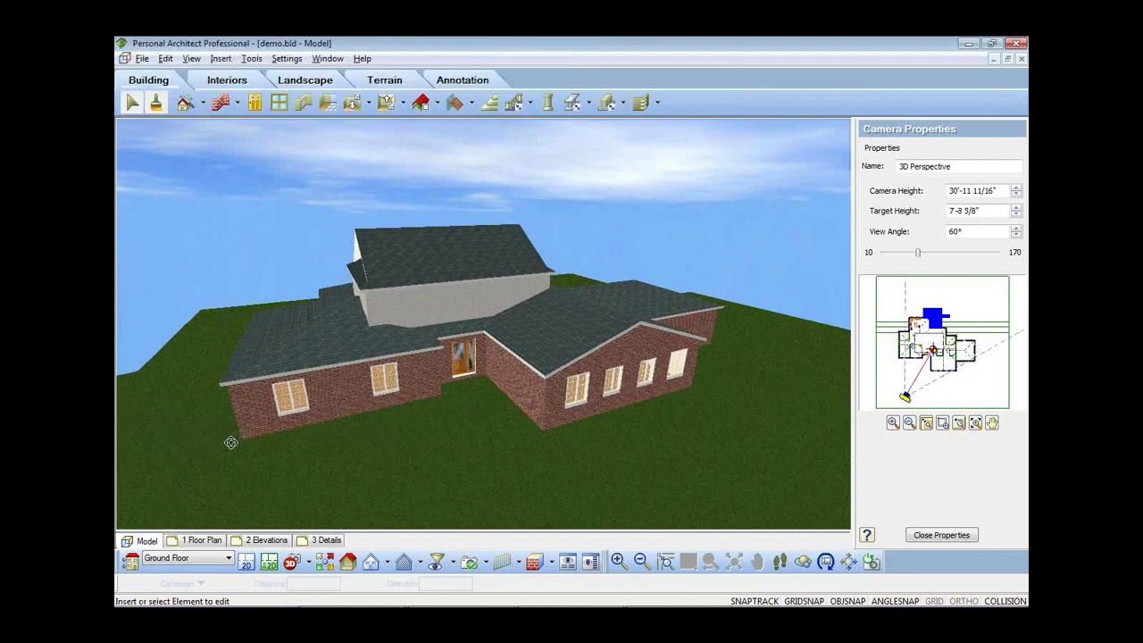
drag(230, 442, 541, 462)
scroll(540, 461, down, 3)
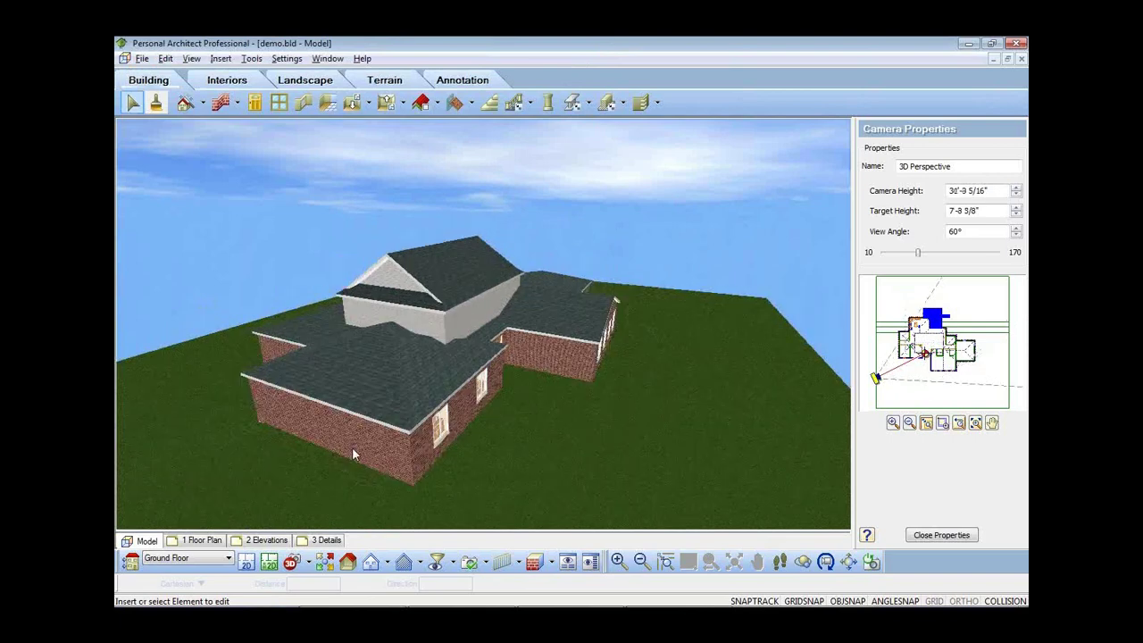
click(352, 443)
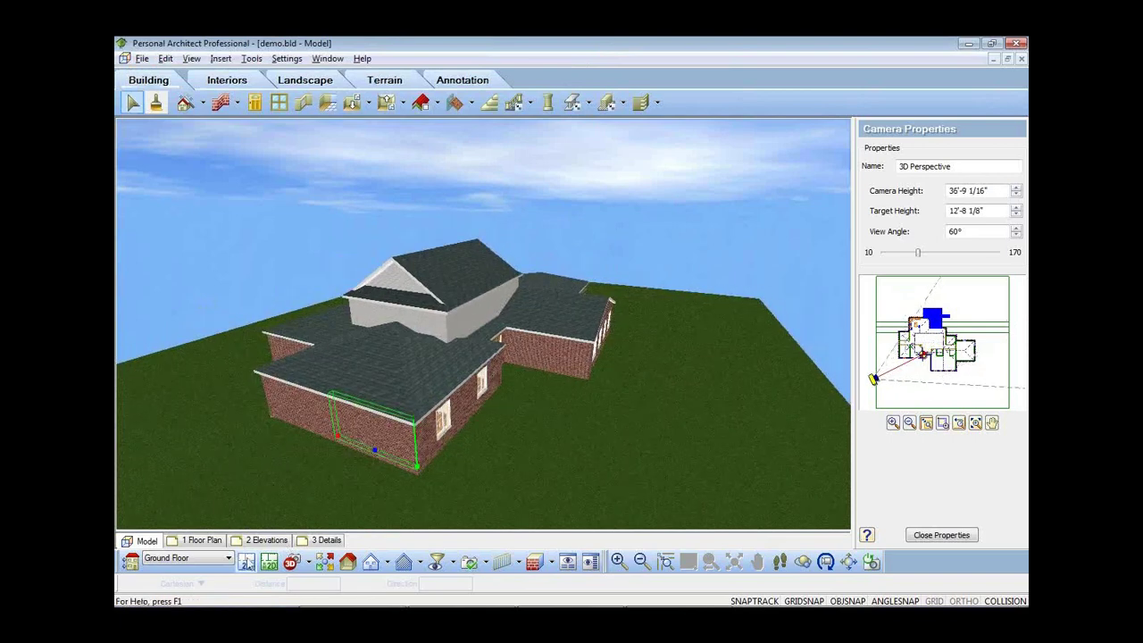
click(249, 564)
scroll(368, 371, down, 1)
scroll(516, 196, up, 2)
click(221, 103)
click(611, 172)
click(586, 253)
click(482, 253)
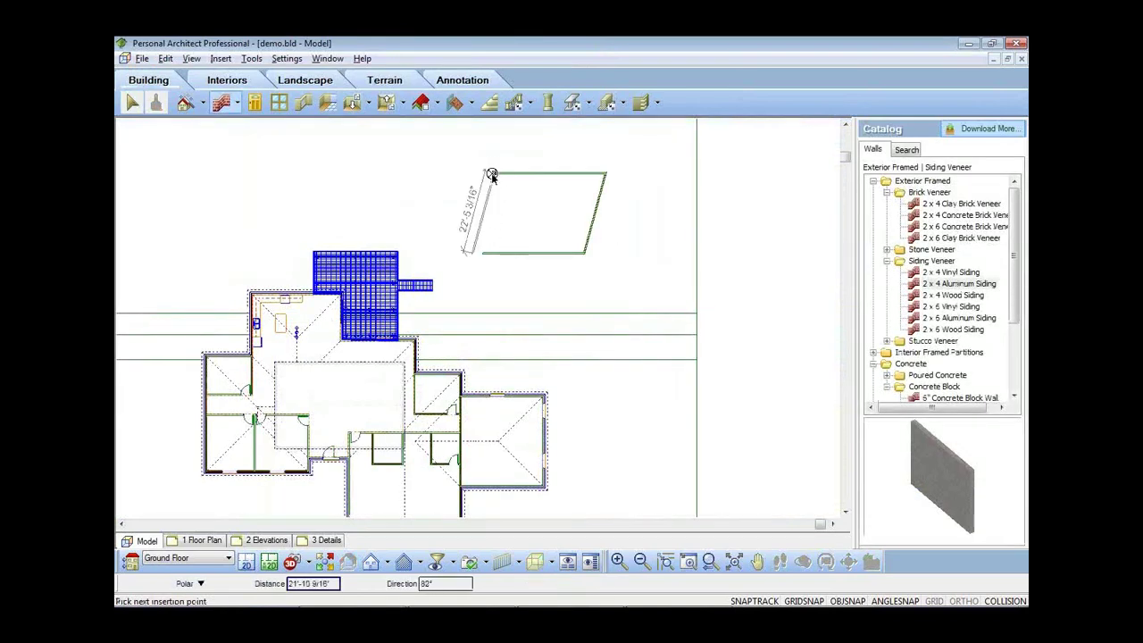
key(Escape)
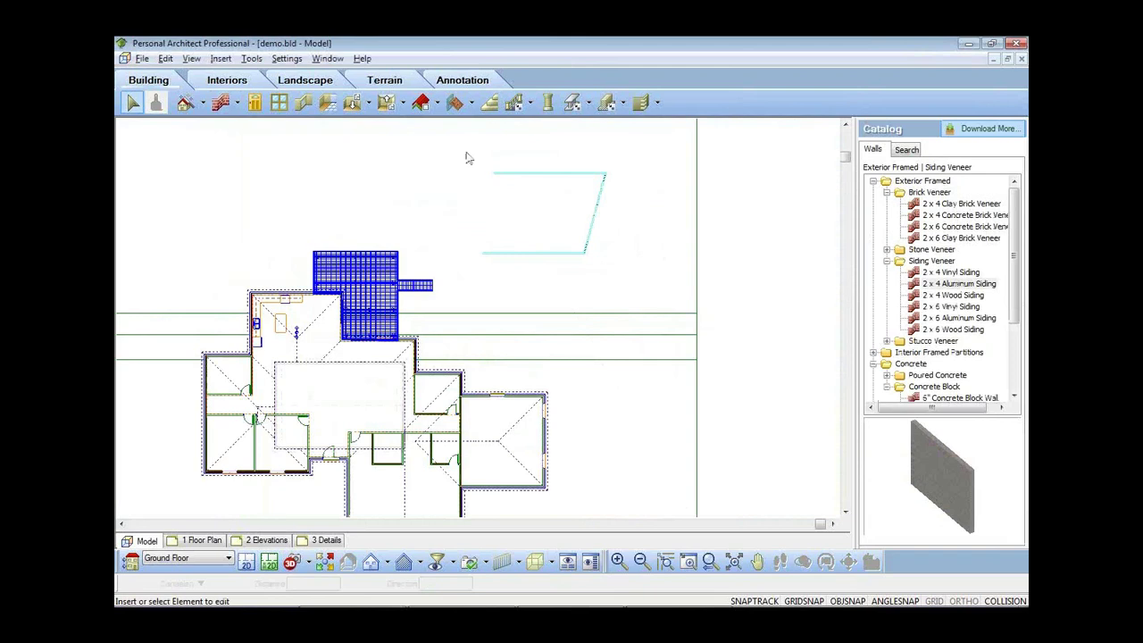
- Draw a closed rectangle of 2 x 4 Aluminum Siding walls, about 29' by 18', in the open area beyond the deck
click(221, 103)
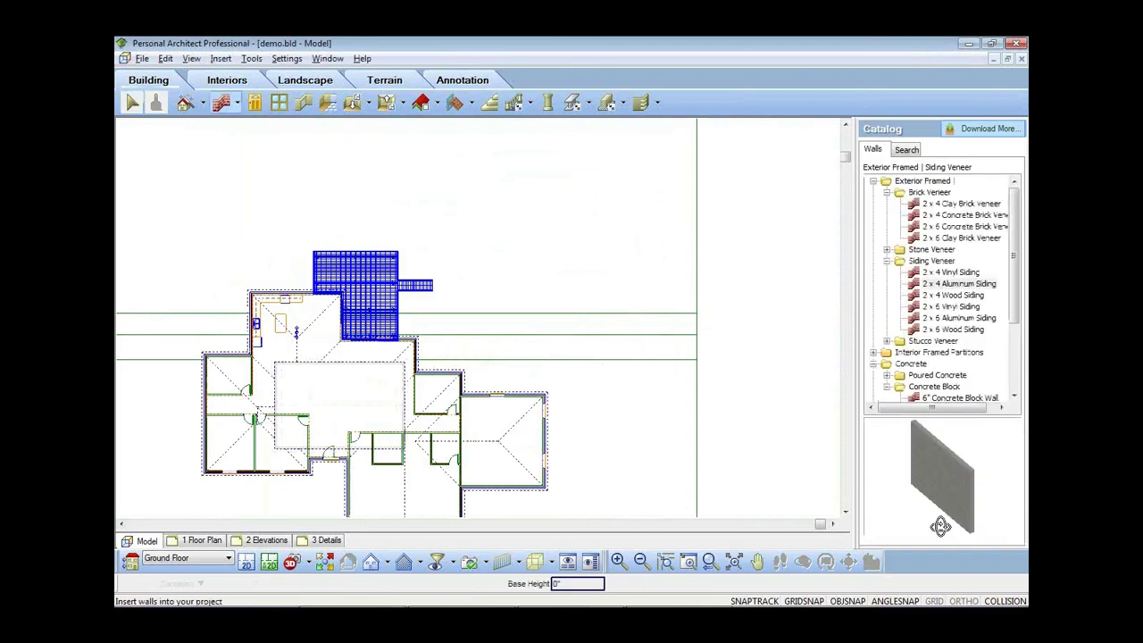
click(511, 175)
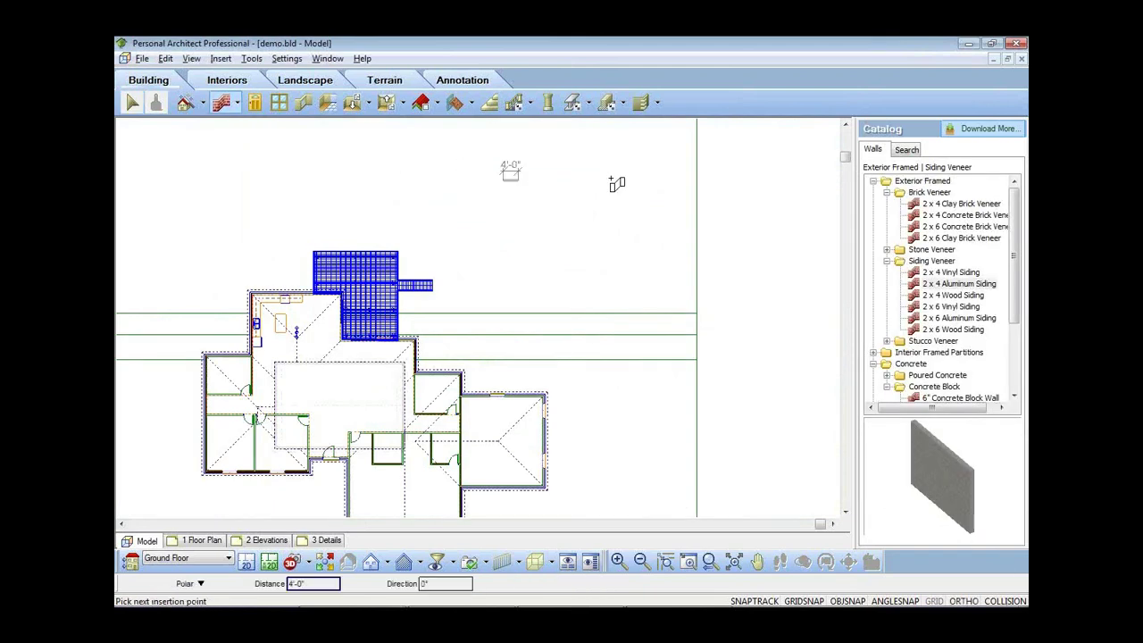
click(610, 243)
click(609, 249)
click(494, 246)
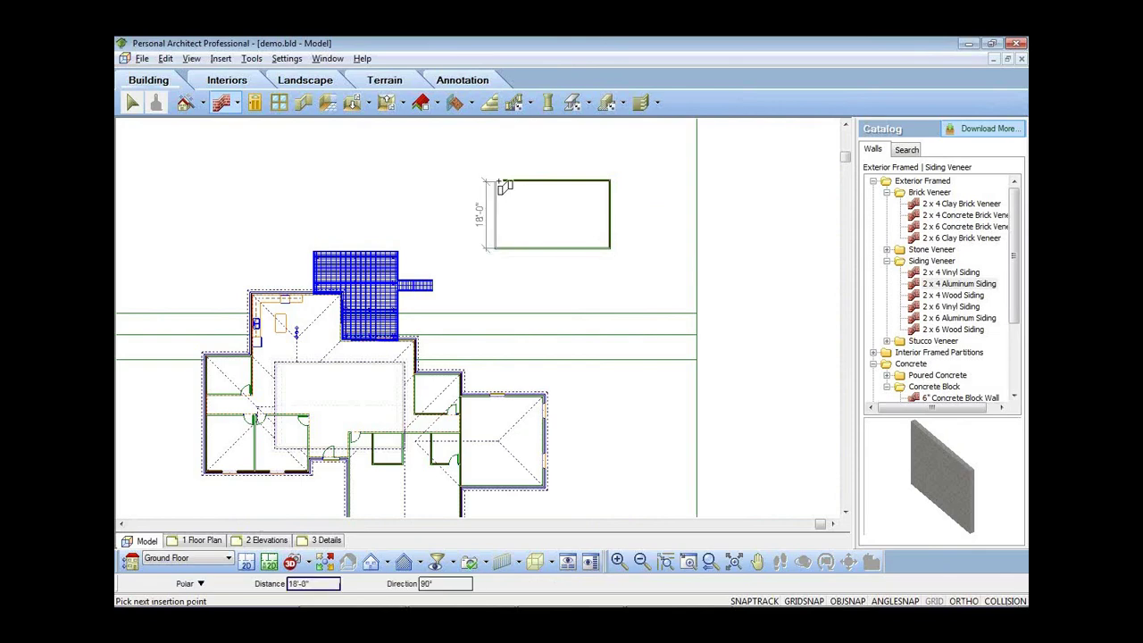
right_click(504, 184)
click(512, 193)
- Curve the new rectangle's short wall nearest the deck outward into a semicircle with a radius of about 9'
scroll(513, 196, up, 5)
right_click(495, 232)
click(527, 421)
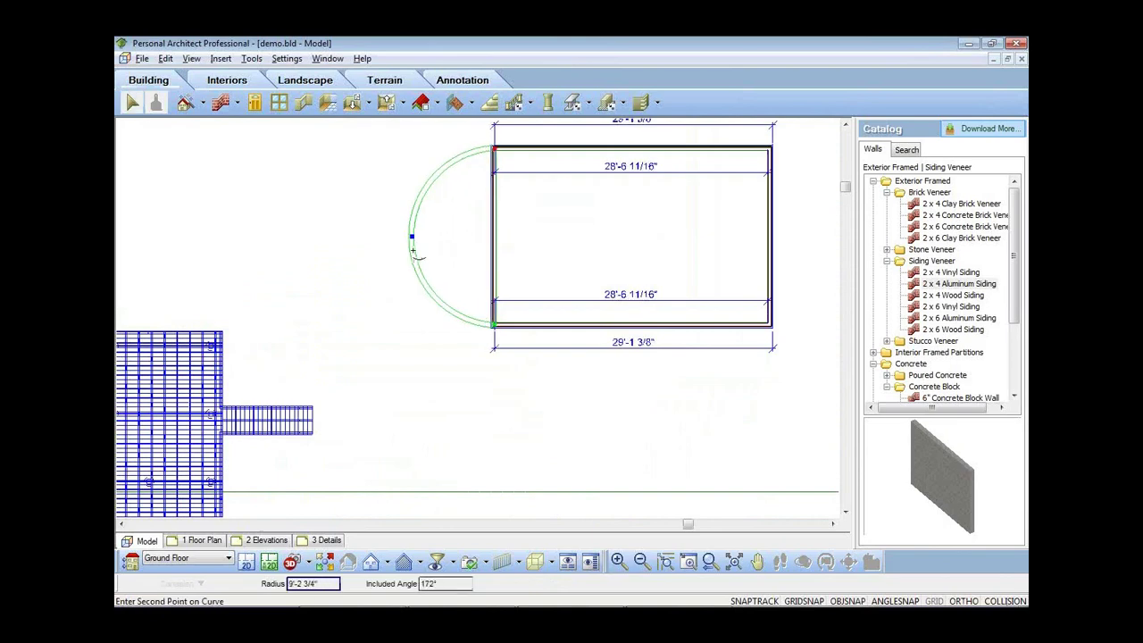
click(413, 251)
scroll(381, 418, down, 2)
click(381, 421)
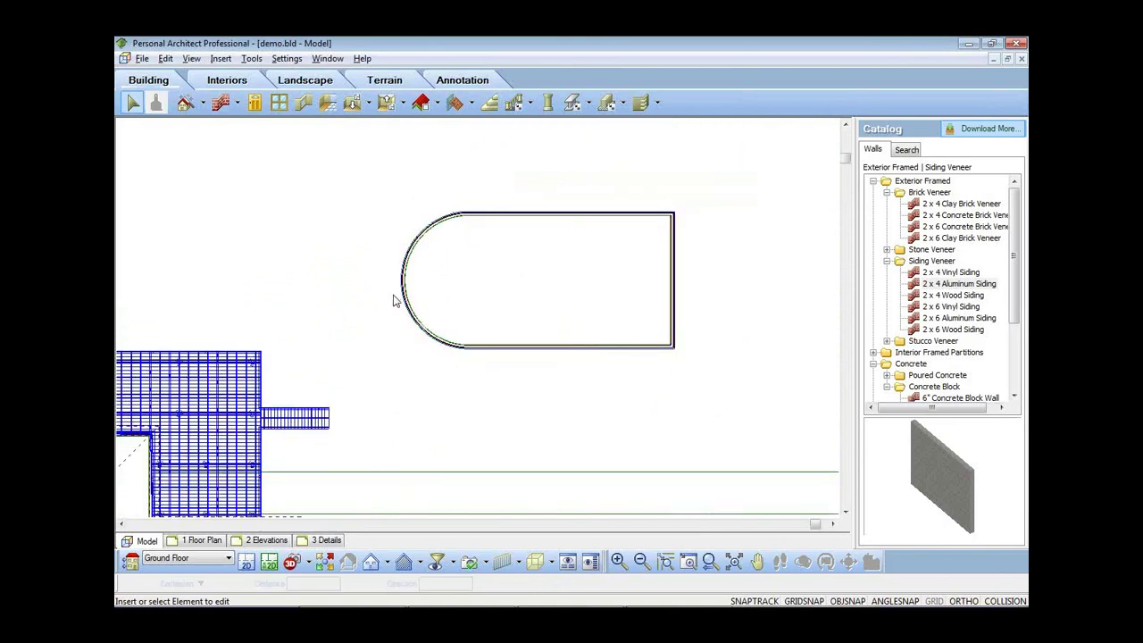
- Draw a 10' wall slanting outward from the middle of the rounded building's long wall that faces the house
click(218, 103)
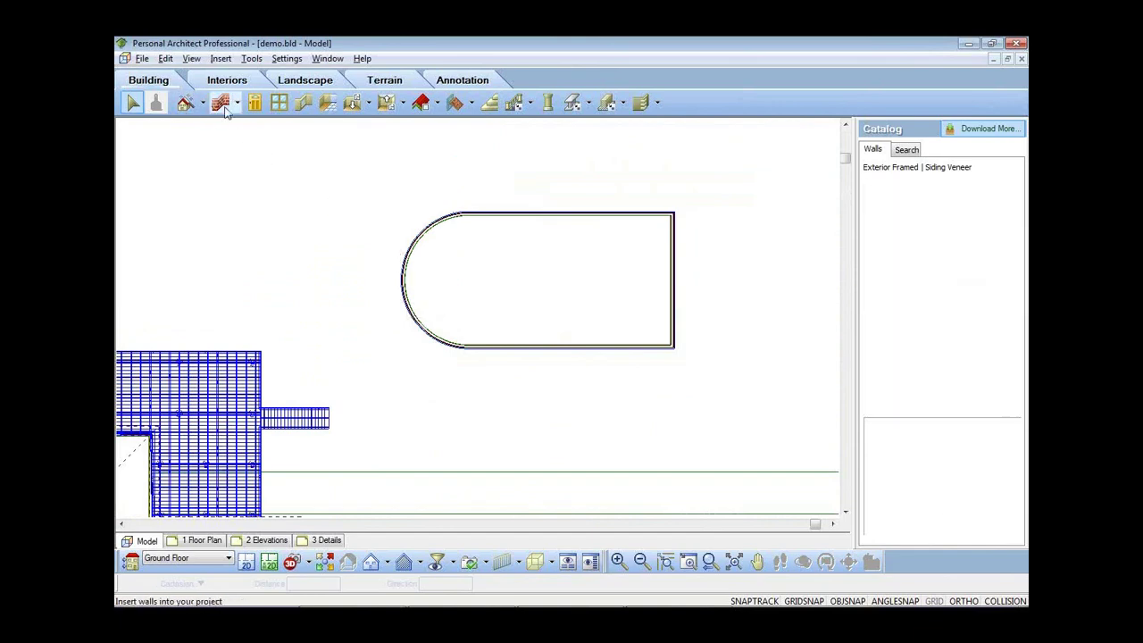
scroll(509, 293, up, 2)
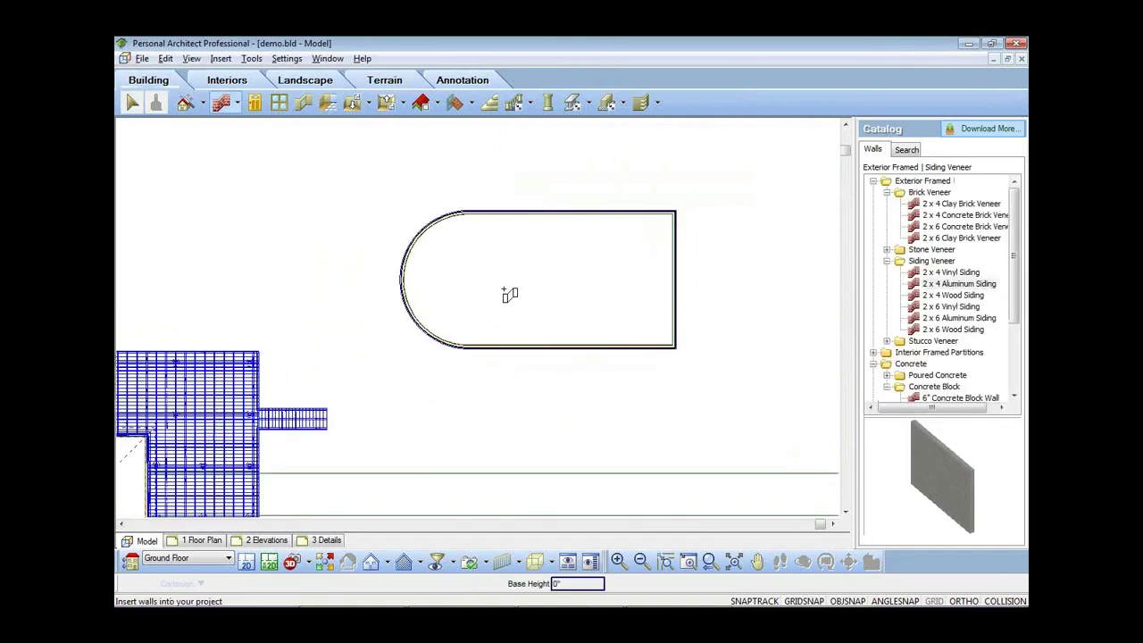
scroll(490, 292, down, 1)
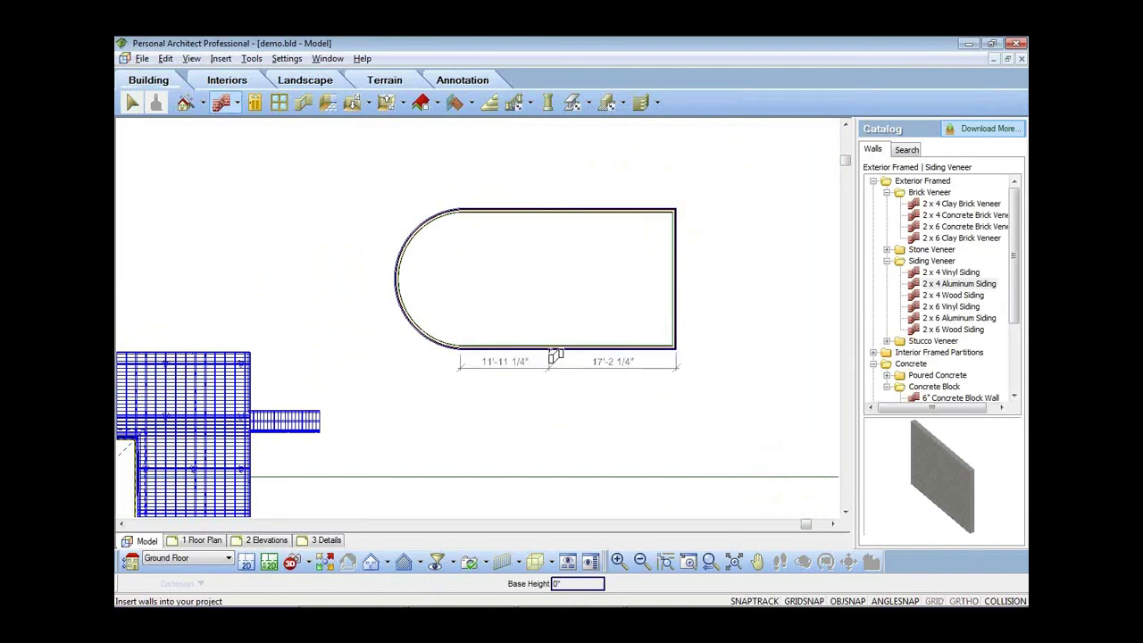
click(551, 353)
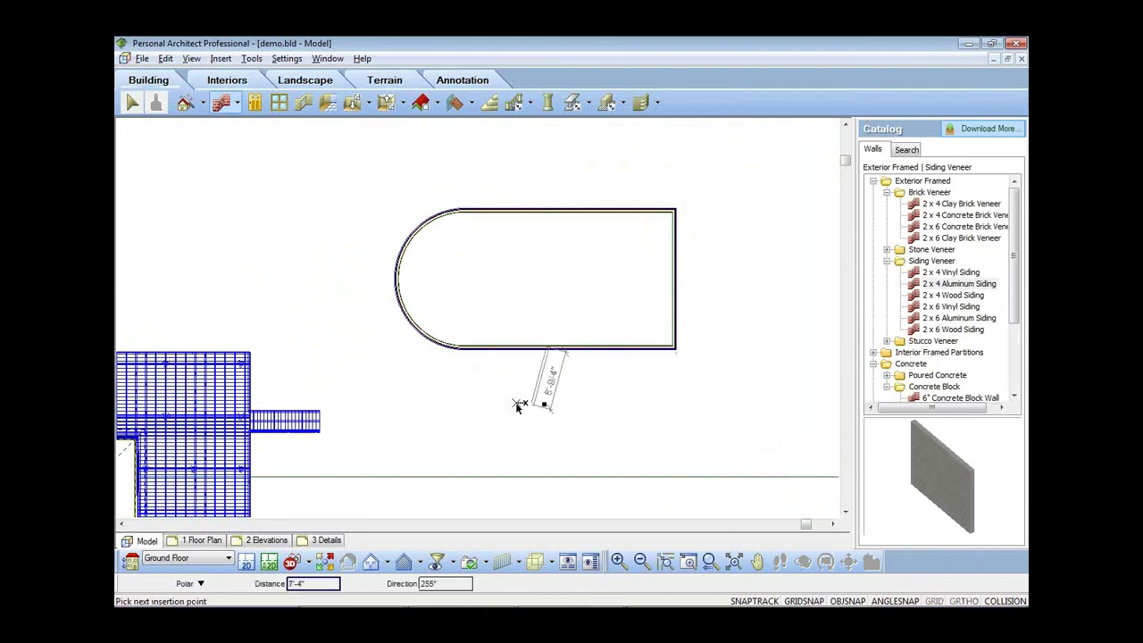
click(320, 583)
text(10)
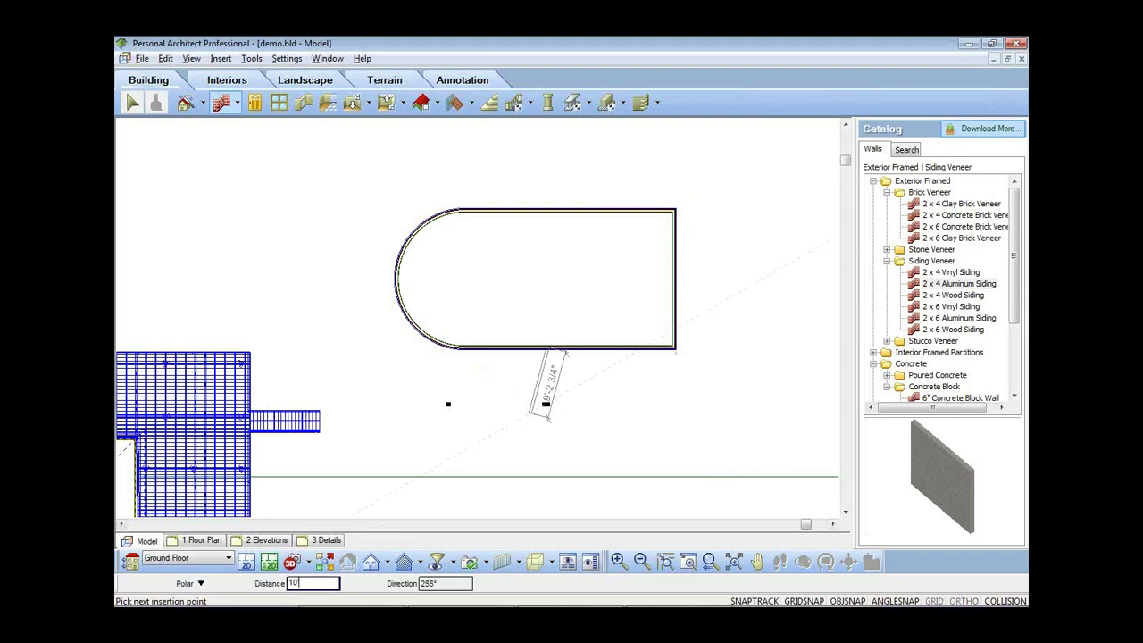
text(')
key(Return)
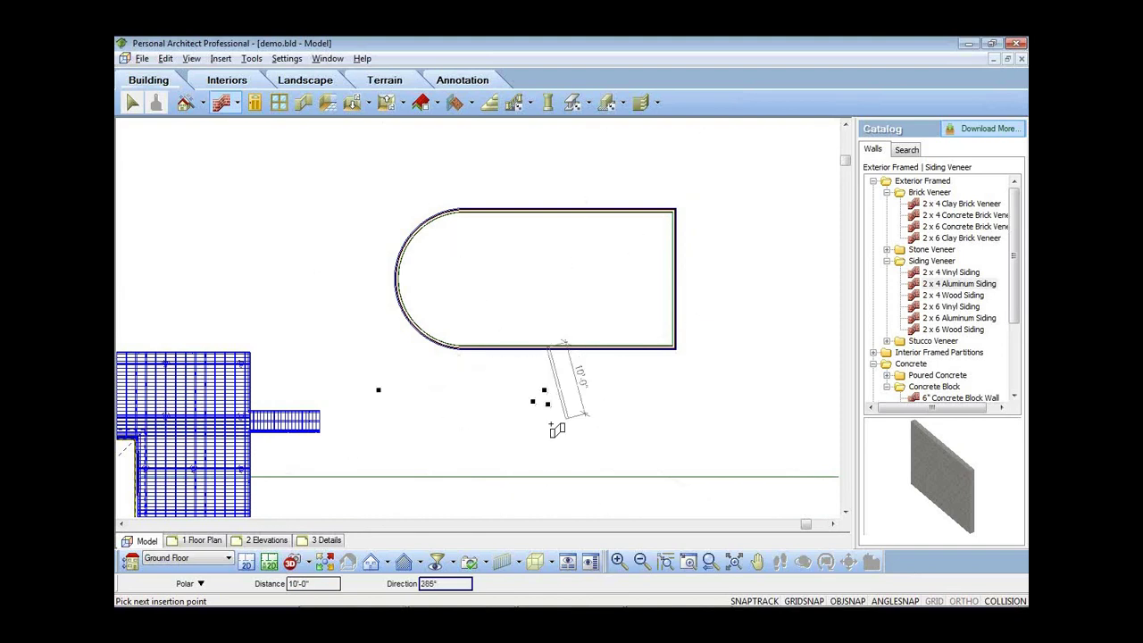
click(586, 412)
- Continue the slanted wall with one in the 180° direction, and close it back to the building with a perpendicular wall about 8'-8" long
click(468, 585)
text(180)
key(Return)
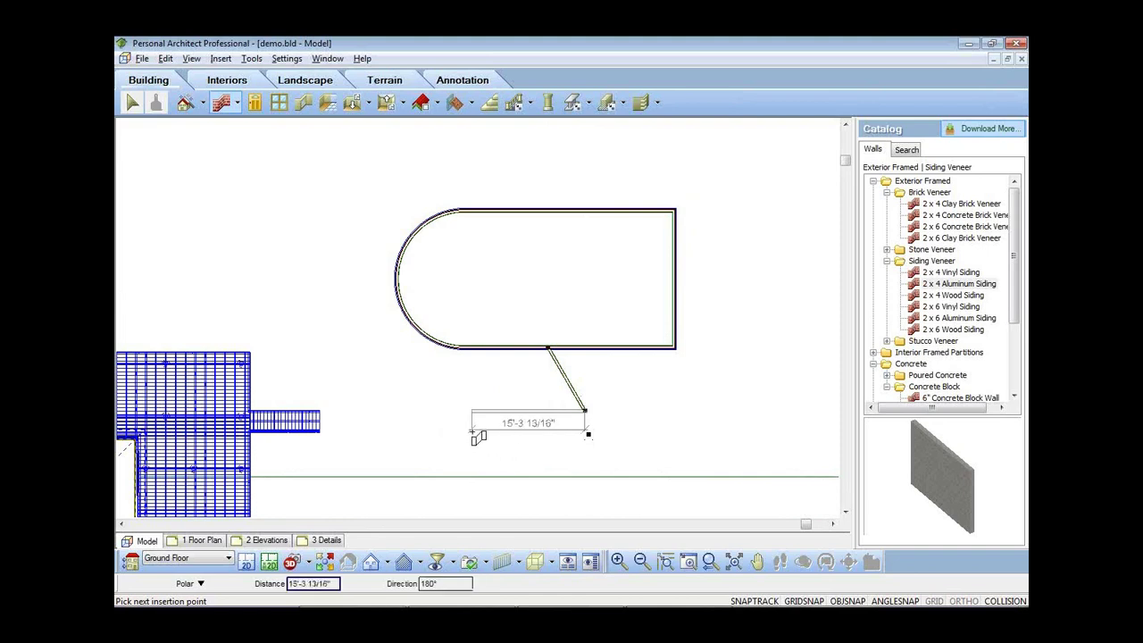
click(481, 437)
click(482, 350)
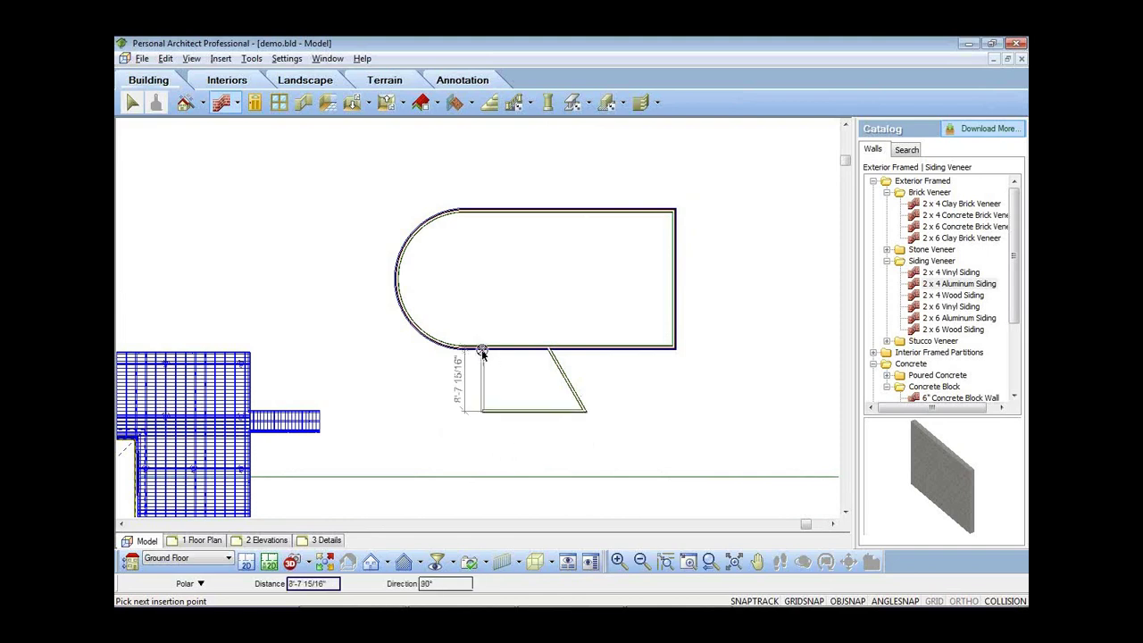
right_click(437, 397)
click(444, 401)
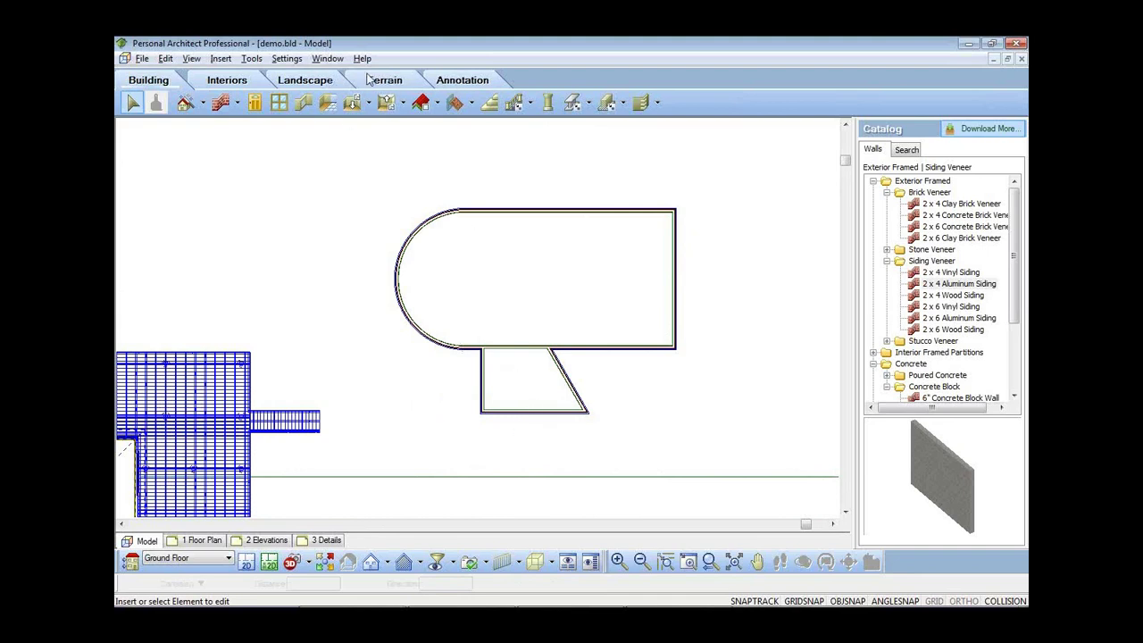
click(334, 80)
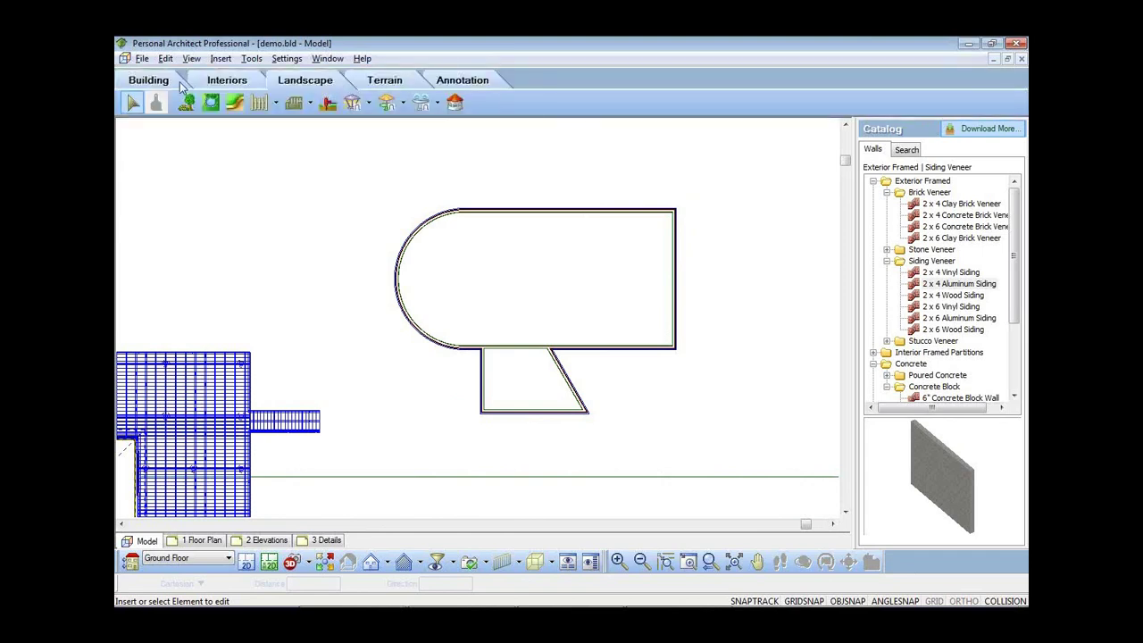
click(227, 79)
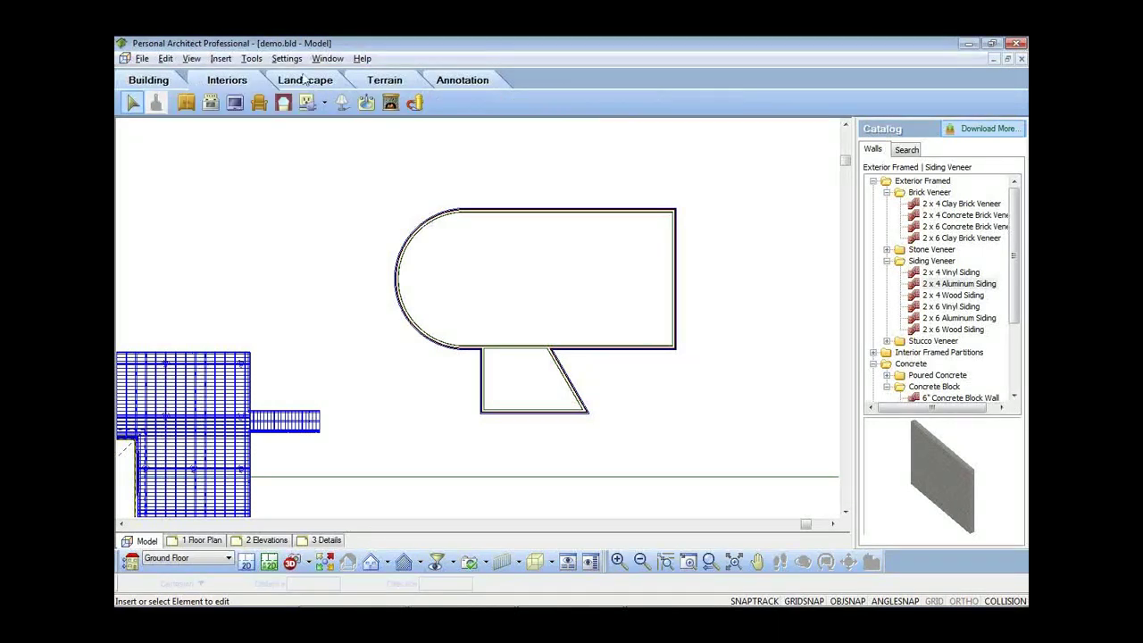
click(143, 81)
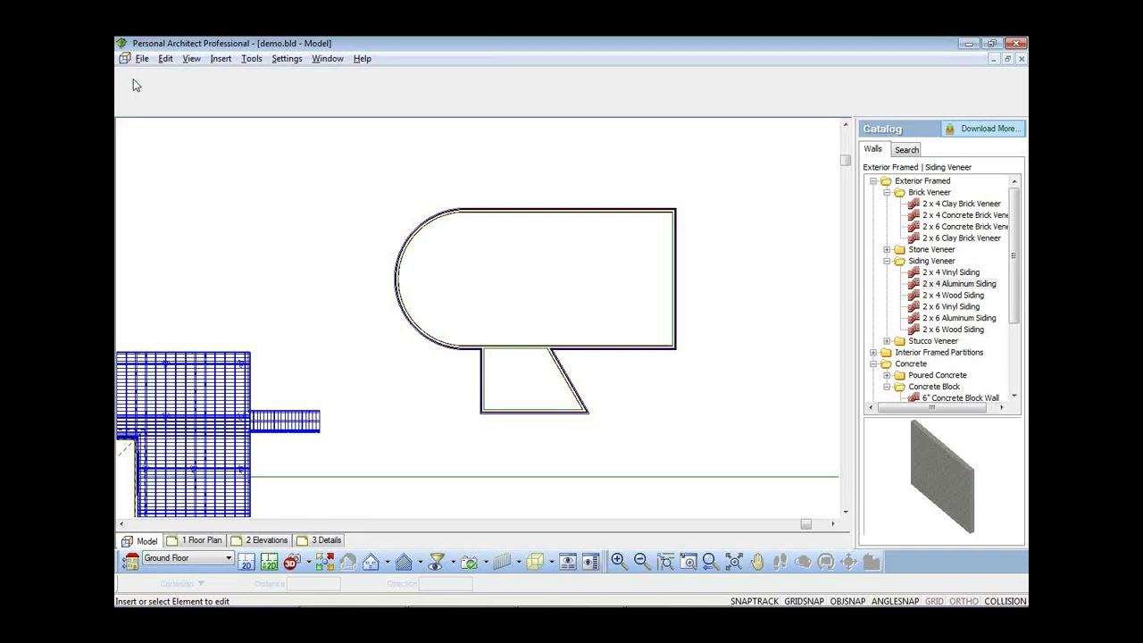
- Set the Model View toolbars Building, Interiors, Landscape and Terrain to Normal in the program's toolbar settings
click(302, 61)
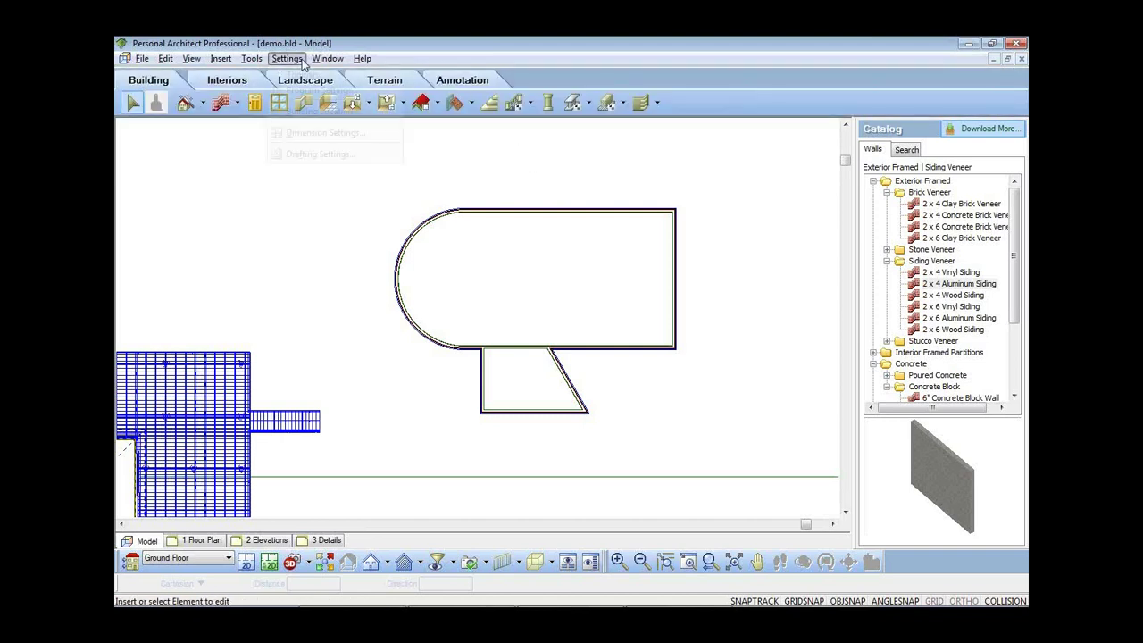
click(304, 76)
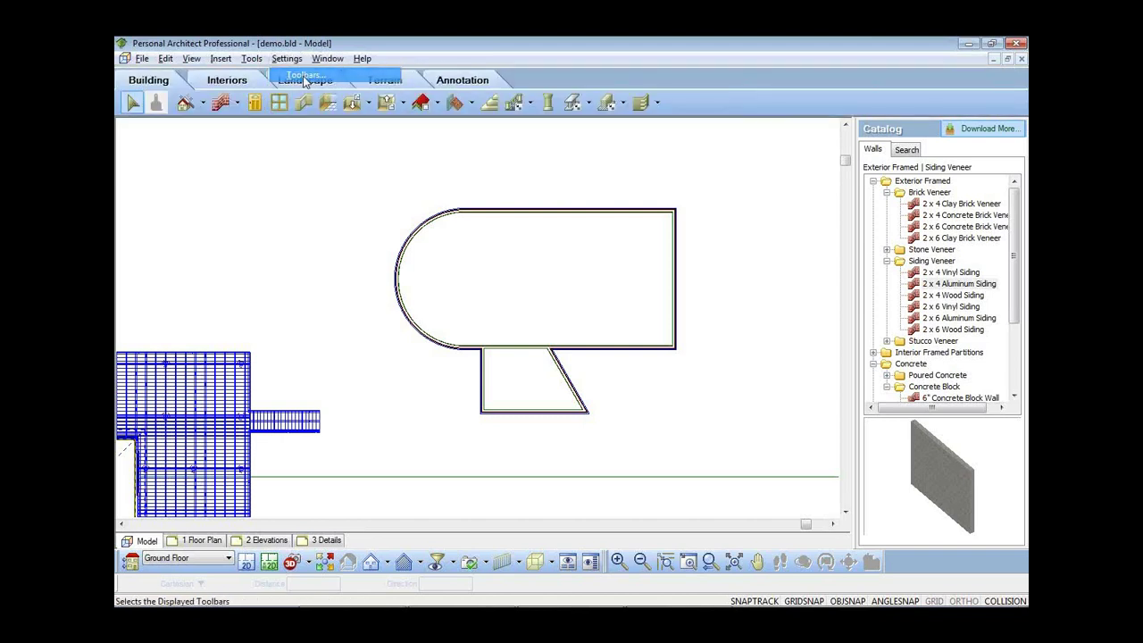
click(704, 242)
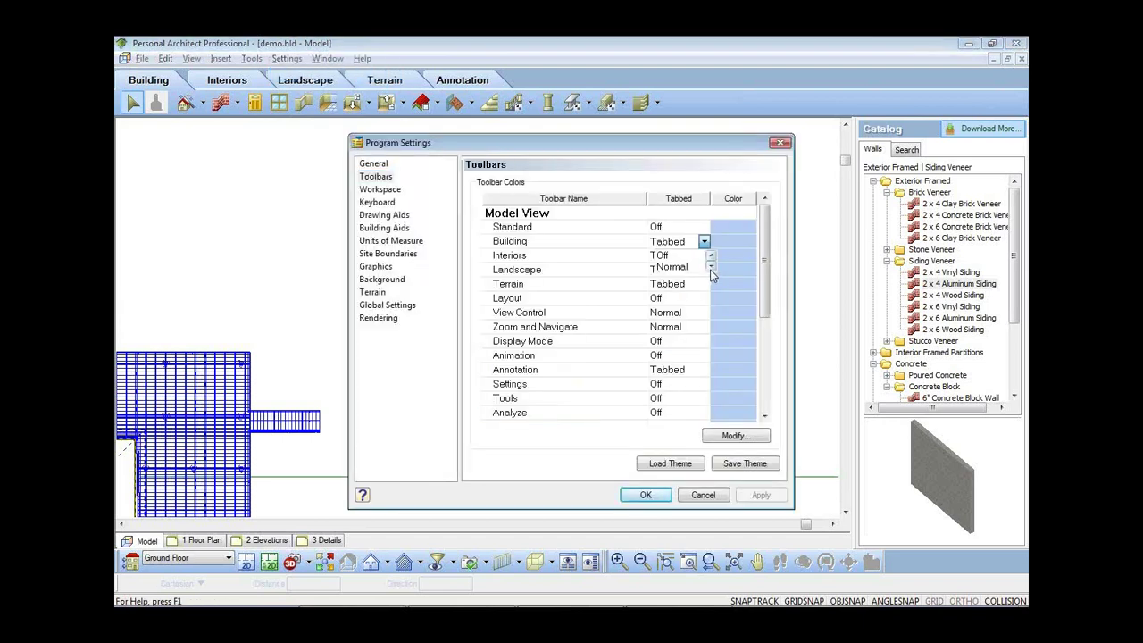
click(704, 242)
click(705, 242)
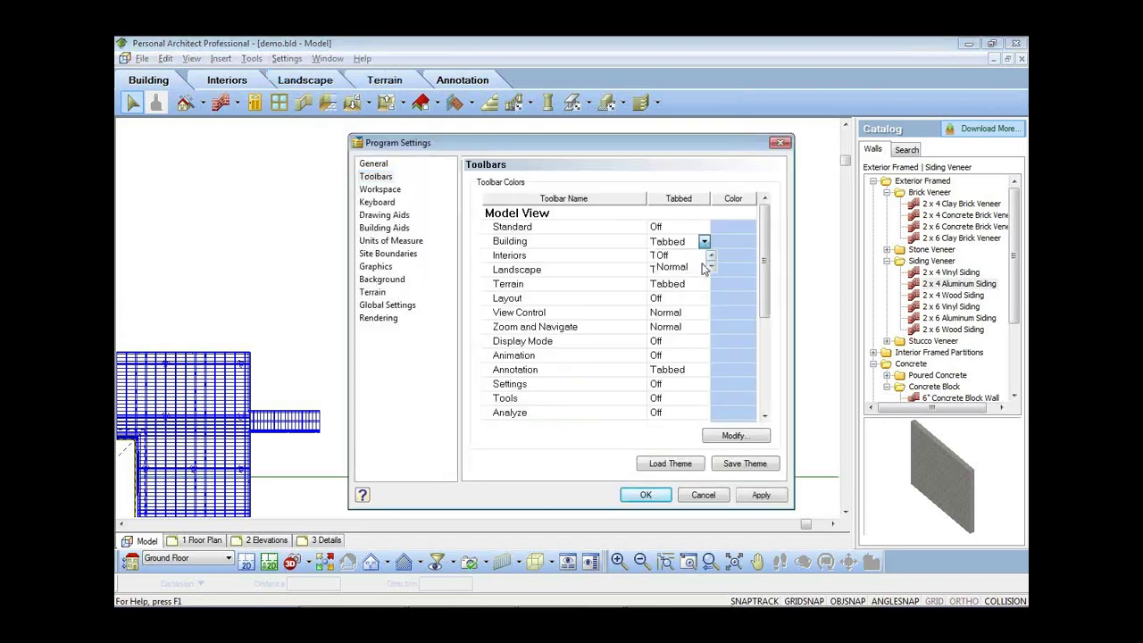
click(696, 269)
click(704, 255)
click(701, 283)
click(705, 270)
click(700, 298)
click(705, 284)
click(700, 312)
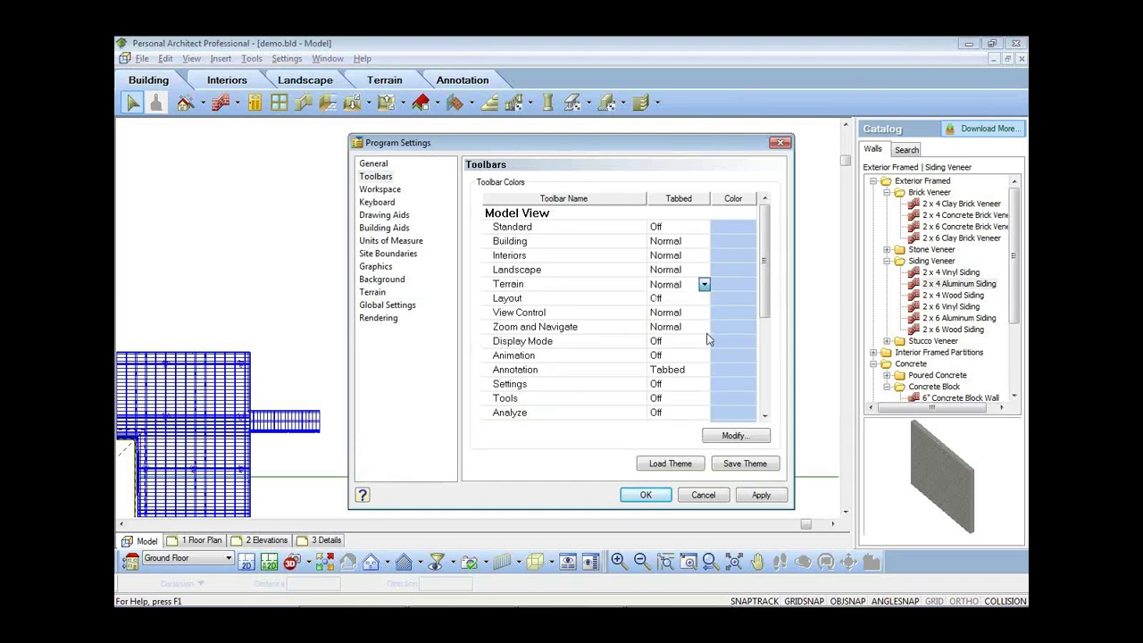
- Set the Annotation toolbar to Normal as well, and apply the toolbar settings
click(704, 369)
click(694, 400)
drag(762, 315, 768, 382)
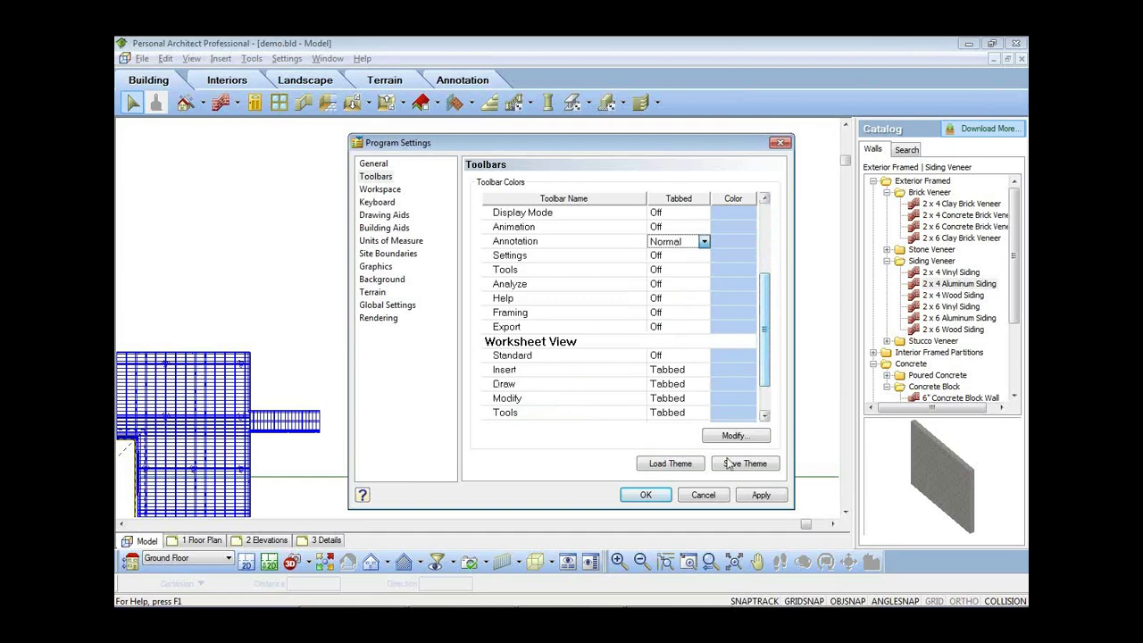
click(750, 497)
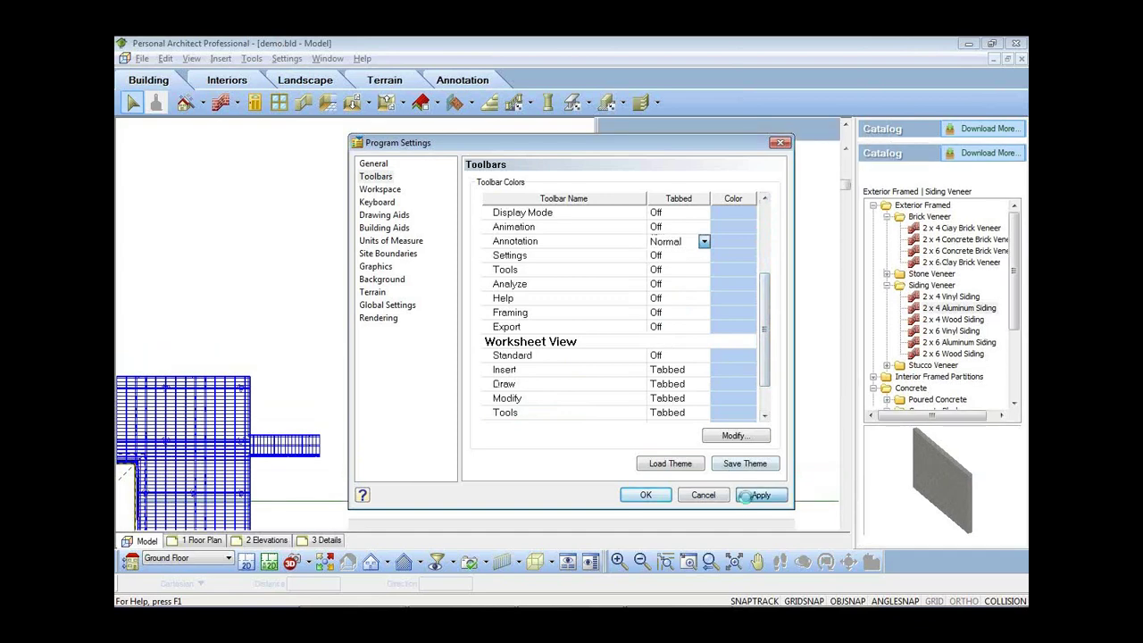
click(646, 495)
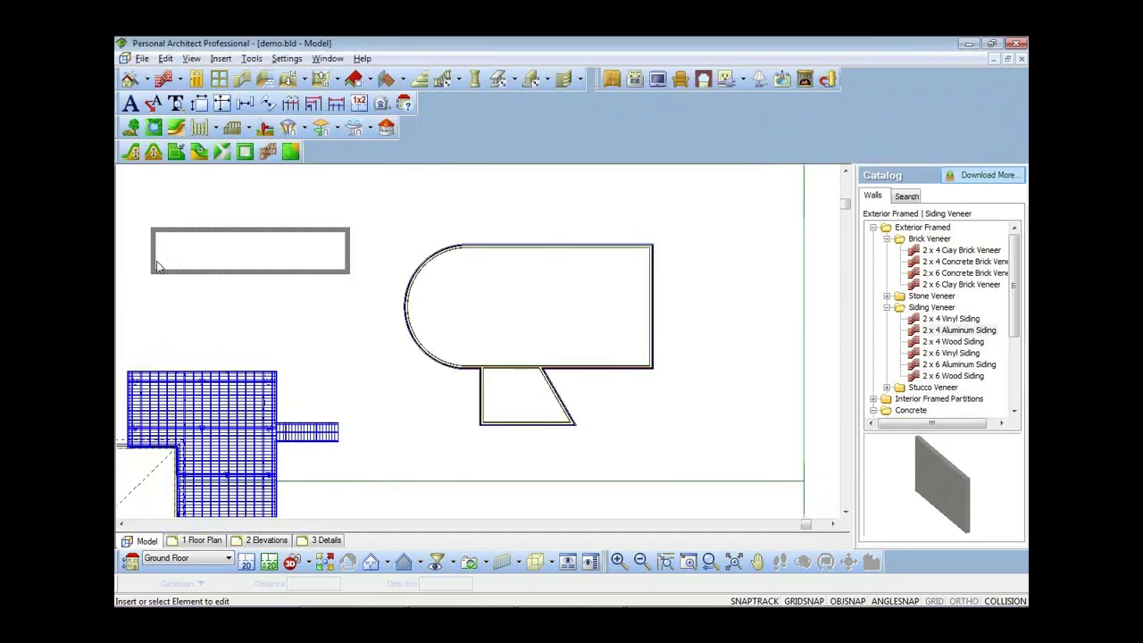
- Dock the Landscape and Terrain toolbars in the same row as the Annotation toolbar
drag(157, 266, 158, 266)
drag(122, 128, 464, 106)
drag(247, 237, 838, 101)
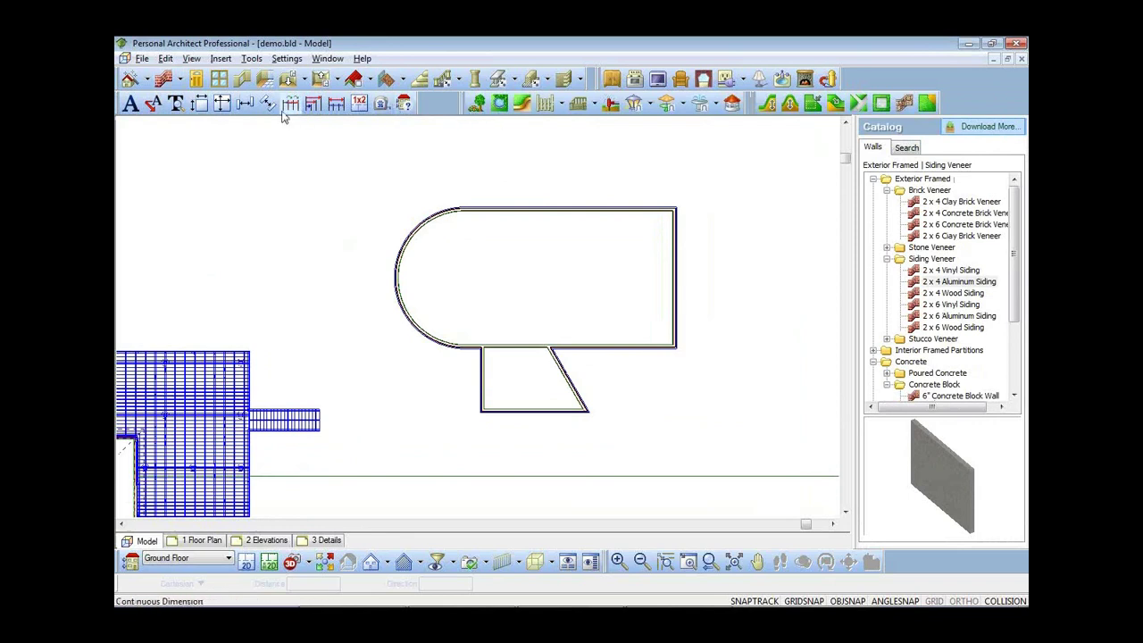
- Dock the Annotation and Terrain toolbars vertically along opposite sides of the drawing area, with the Landscape toolbar in the row below the Building toolbar
drag(121, 103, 125, 223)
drag(752, 107, 838, 146)
drag(466, 104, 763, 78)
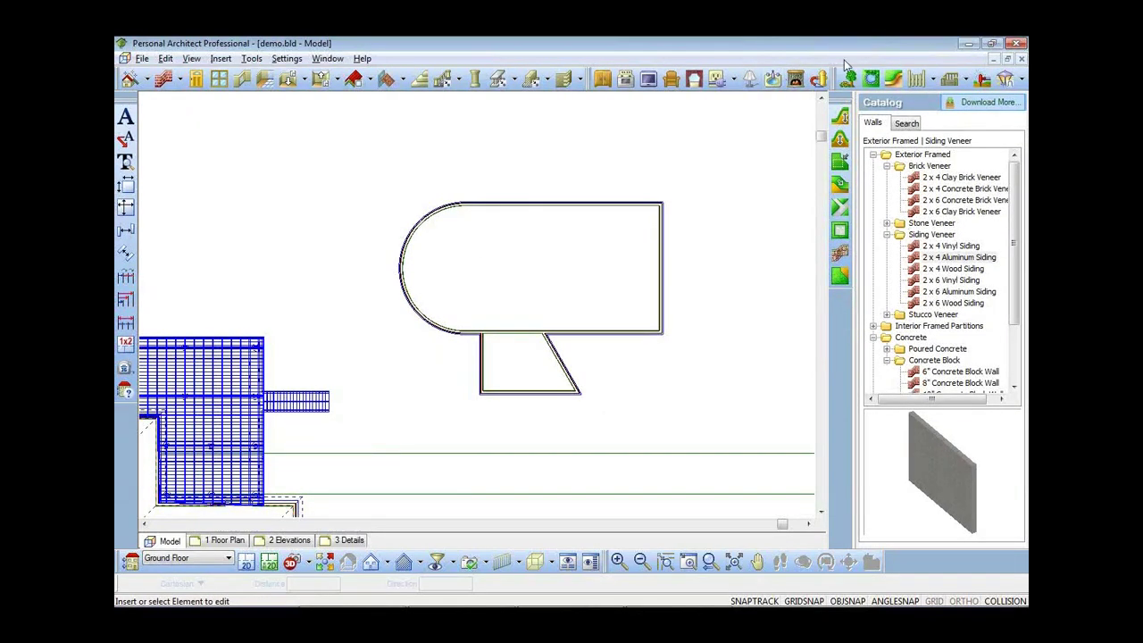
mouse_move(833, 80)
mouse_down()
mouse_move(577, 106)
mouse_move(281, 106)
mouse_up()
- Assign D as the quick key for the Building.Doors command in the Model View keyboard settings
click(286, 58)
click(306, 91)
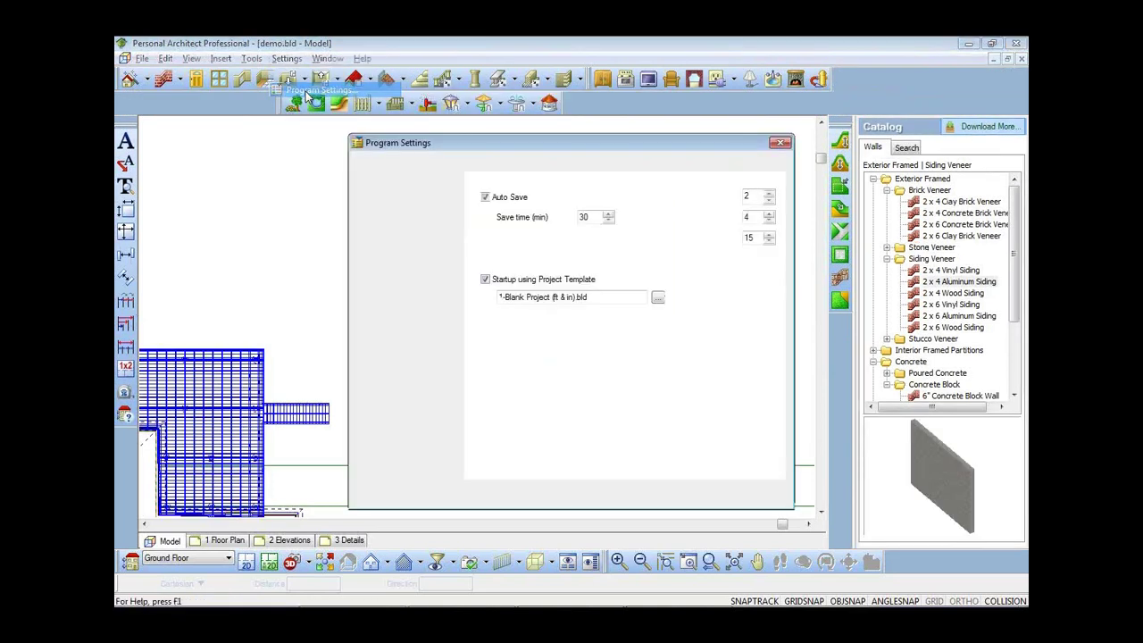
click(379, 202)
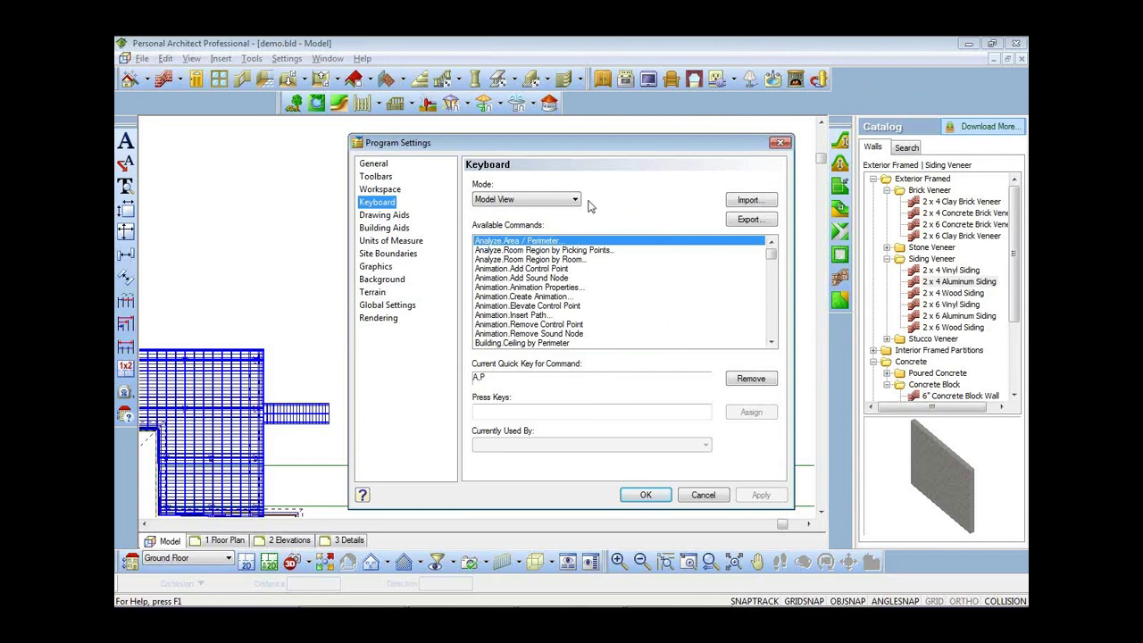
click(547, 200)
click(548, 209)
mouse_move(773, 254)
mouse_down()
mouse_move(771, 285)
mouse_move(772, 267)
mouse_up()
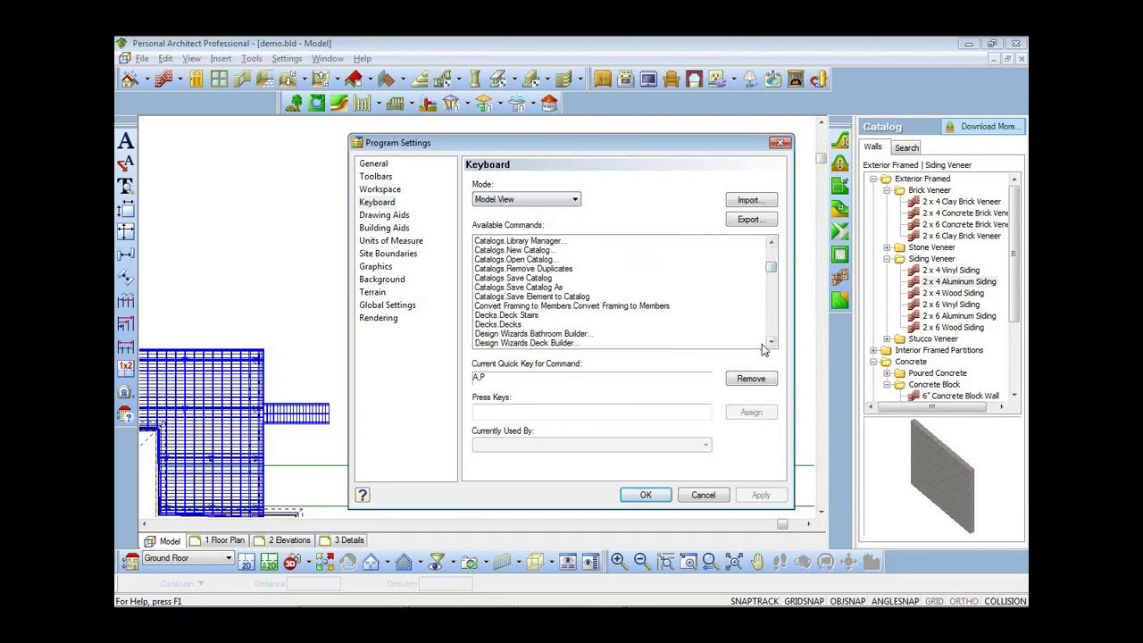
drag(771, 275, 772, 257)
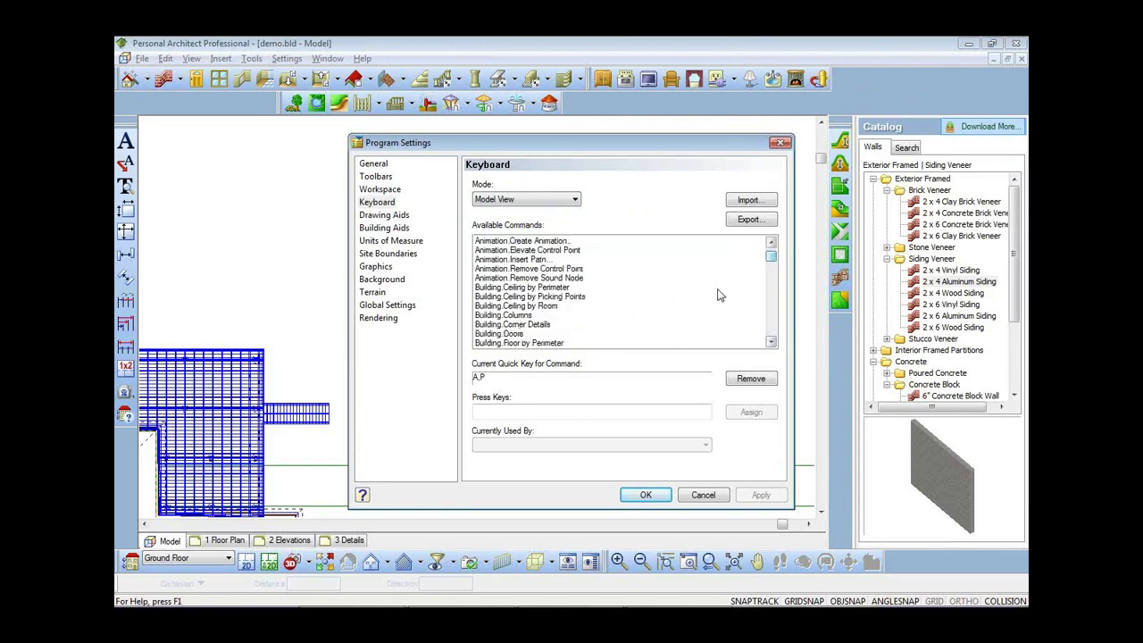
click(514, 334)
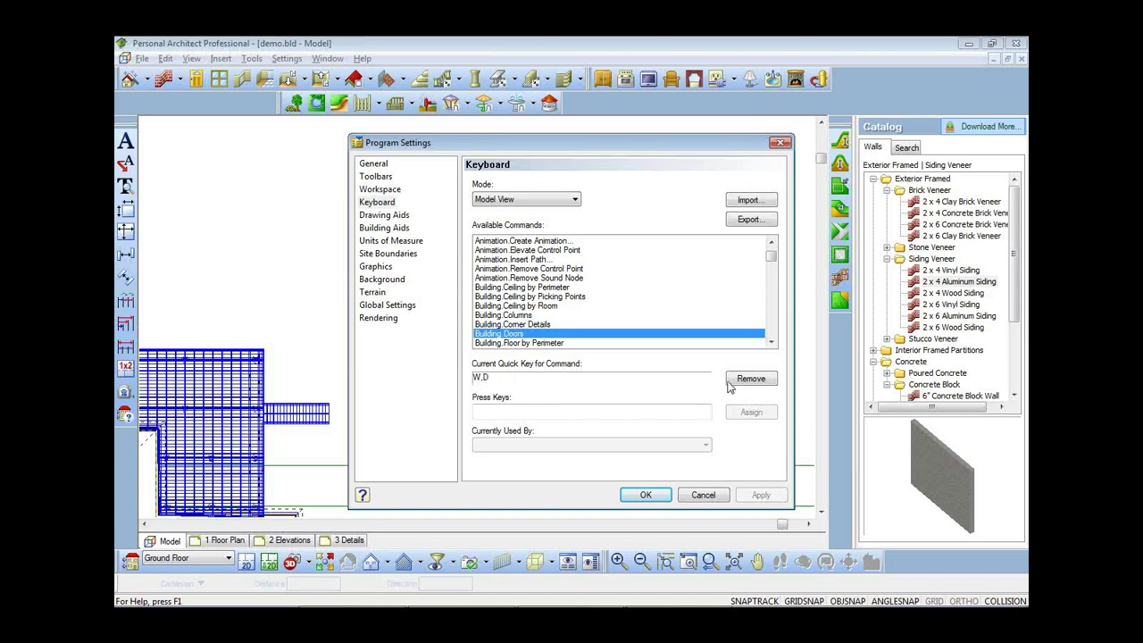
click(504, 412)
key(d)
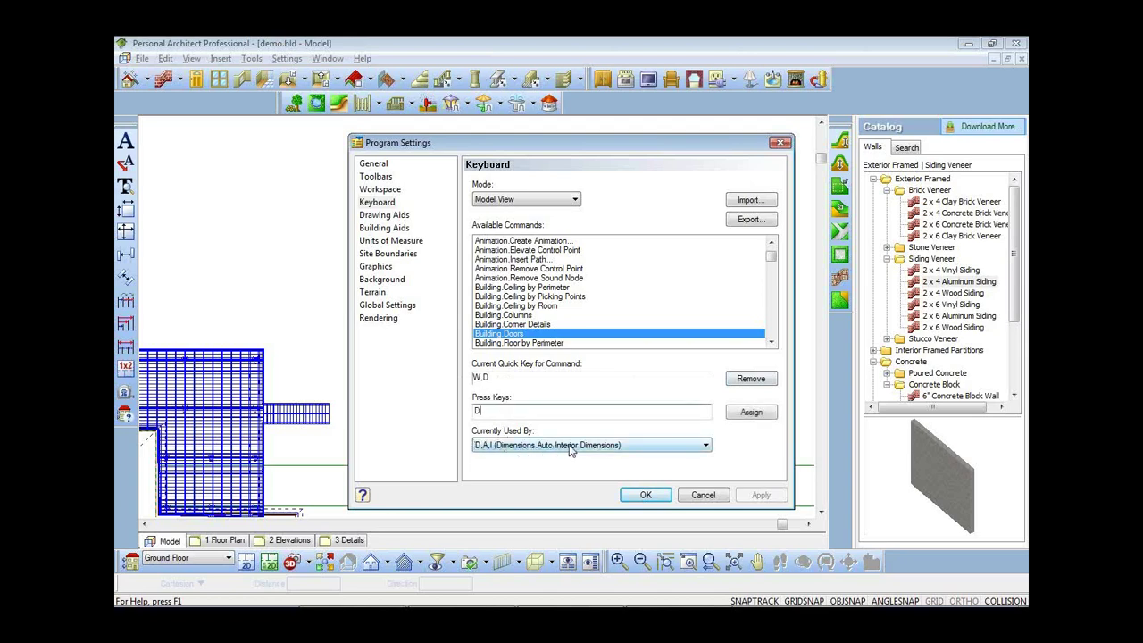
click(747, 414)
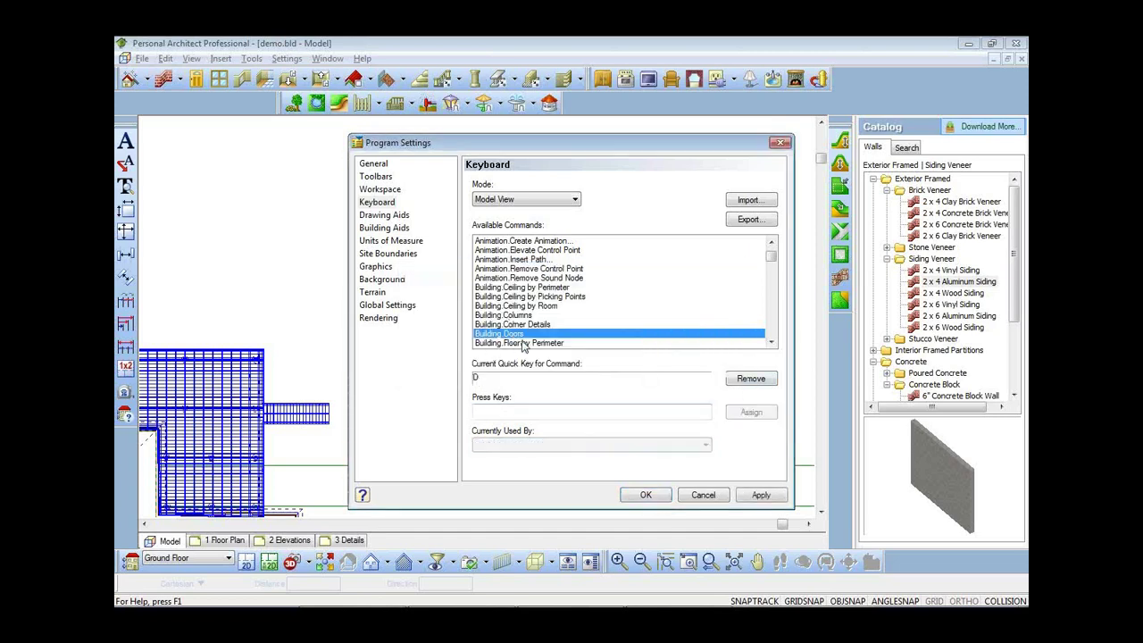
click(650, 496)
- Insert a single-sidelite entry door beside the slanted annex and a 32" Hinged Door - 6 panel in the opposite long wall of the rounded building
key(d)
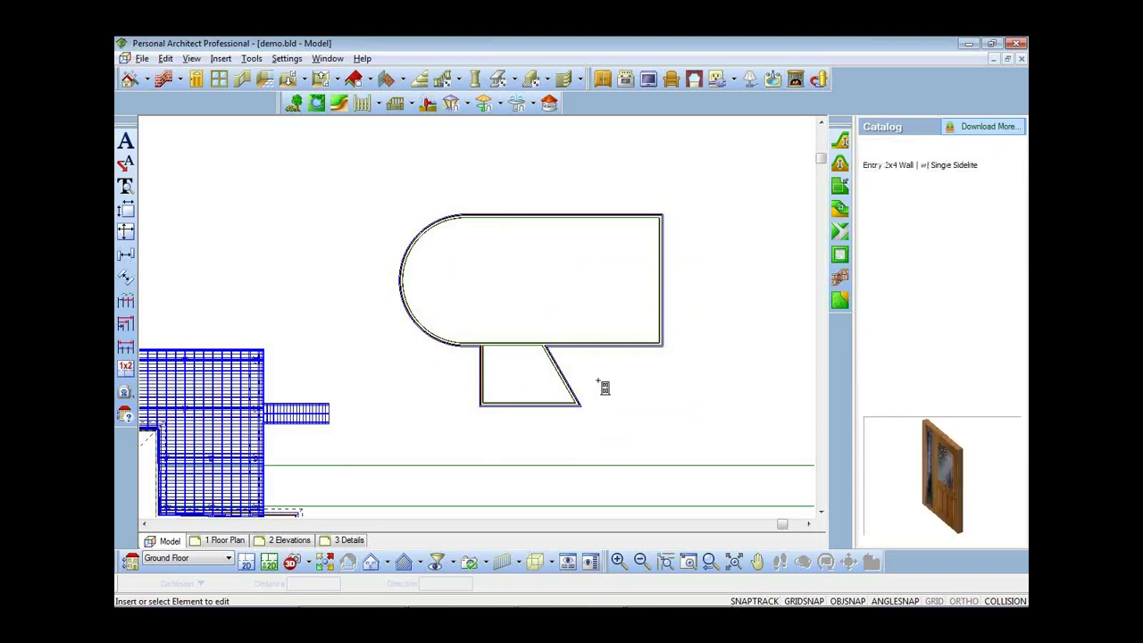
click(944, 212)
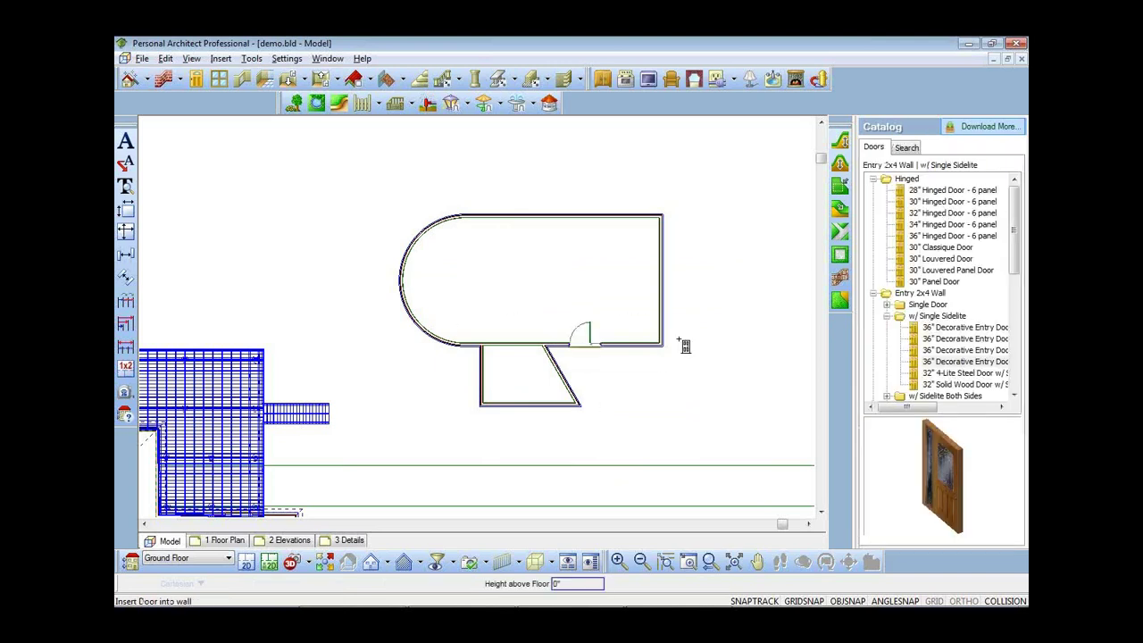
click(582, 339)
click(548, 220)
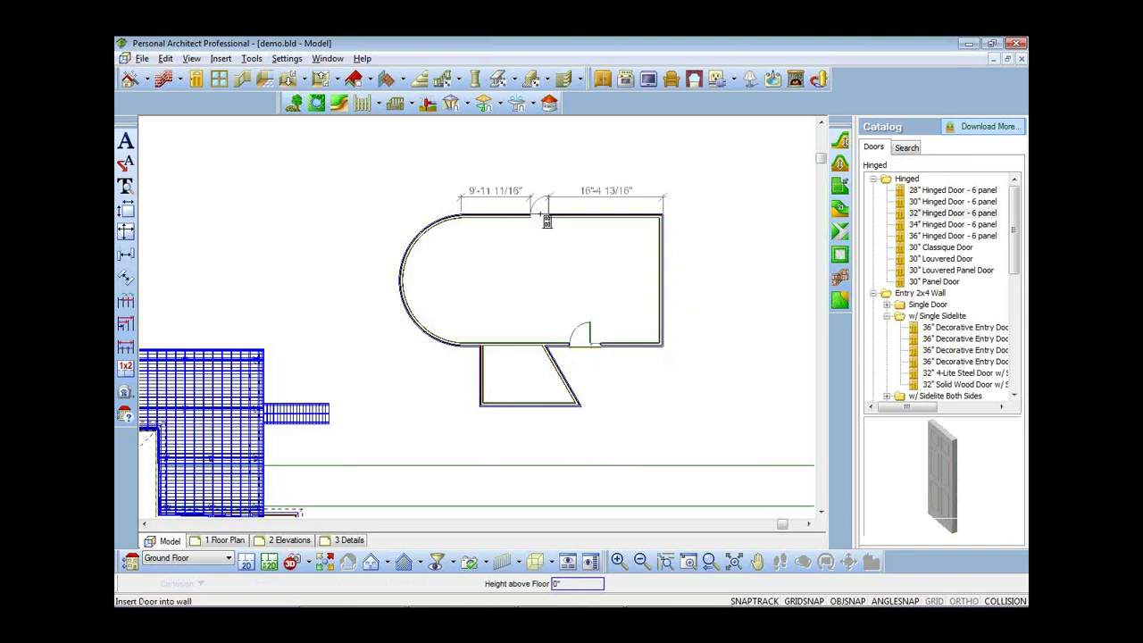
key(Escape)
scroll(491, 277, up, 2)
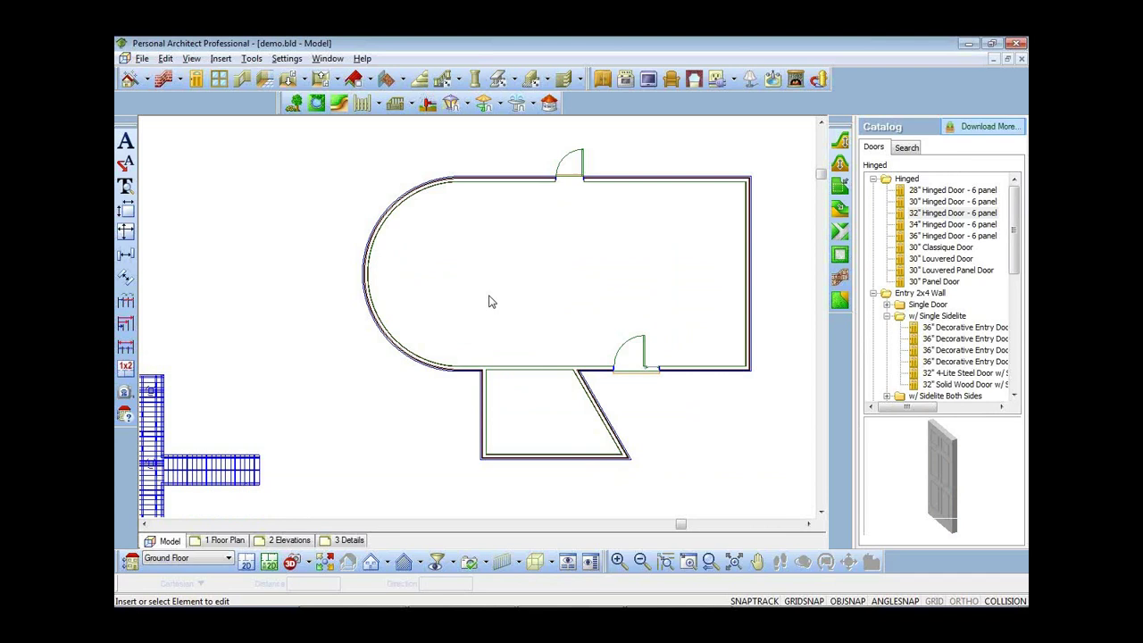
scroll(416, 326, down, 2)
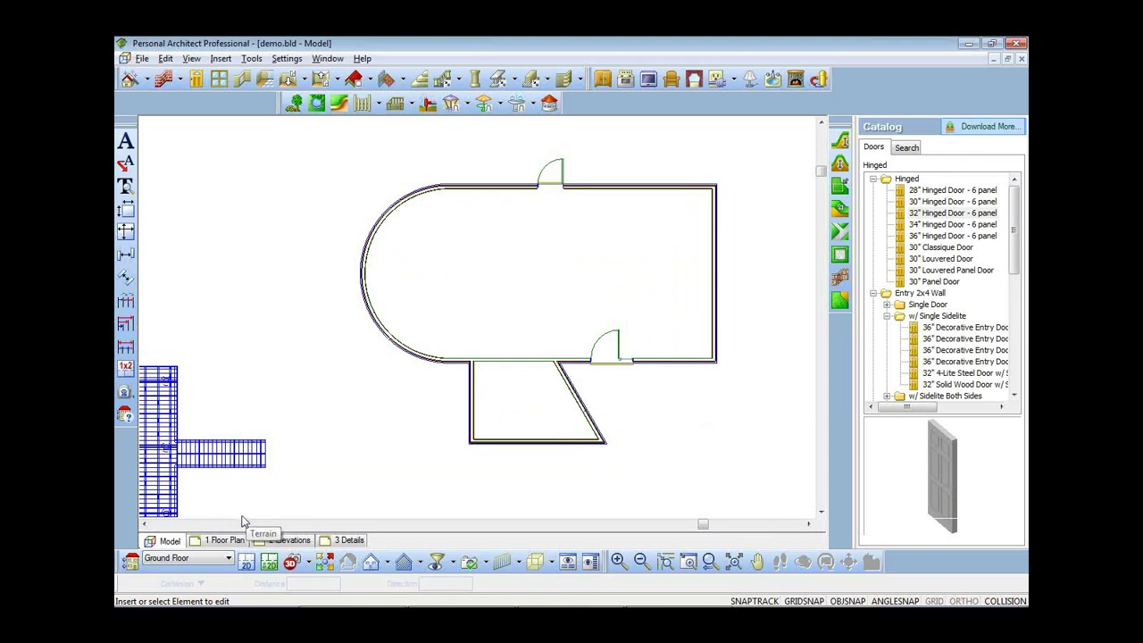
- Delete the stray polyline and the leftover line beside the plan on the 1 Floor Plan sheet
click(224, 540)
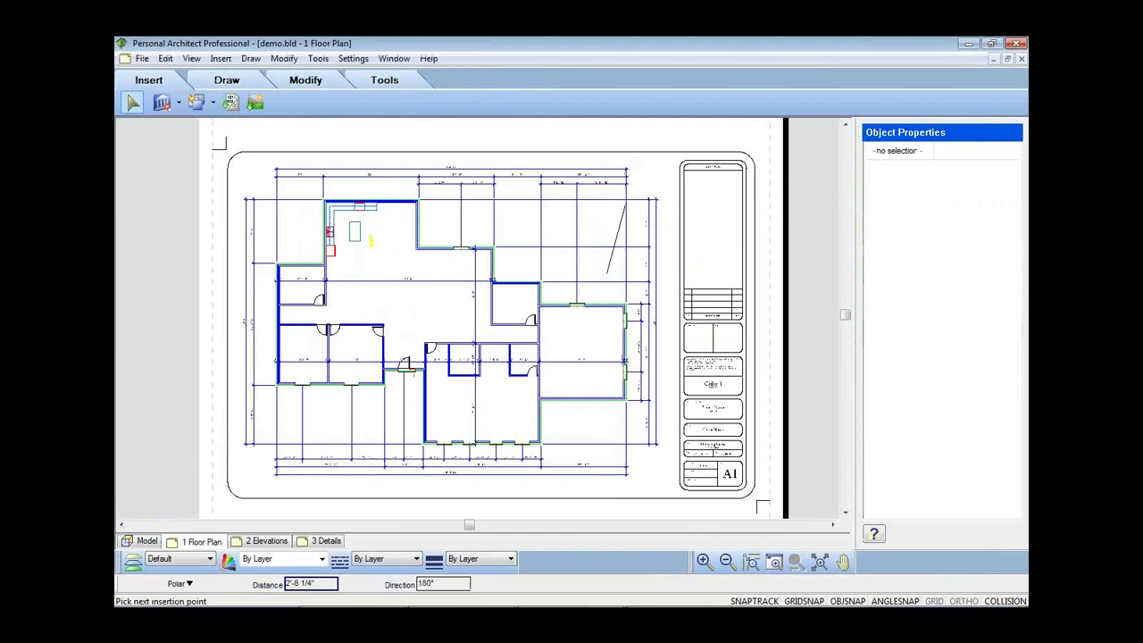
scroll(574, 231, up, 1)
scroll(574, 231, up, 3)
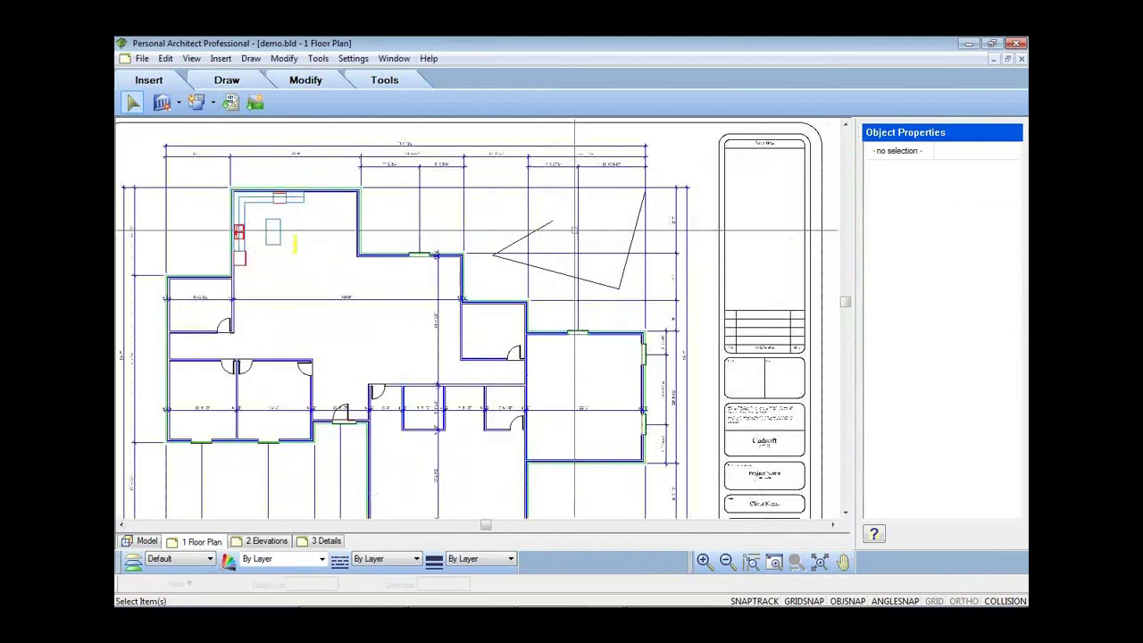
click(554, 272)
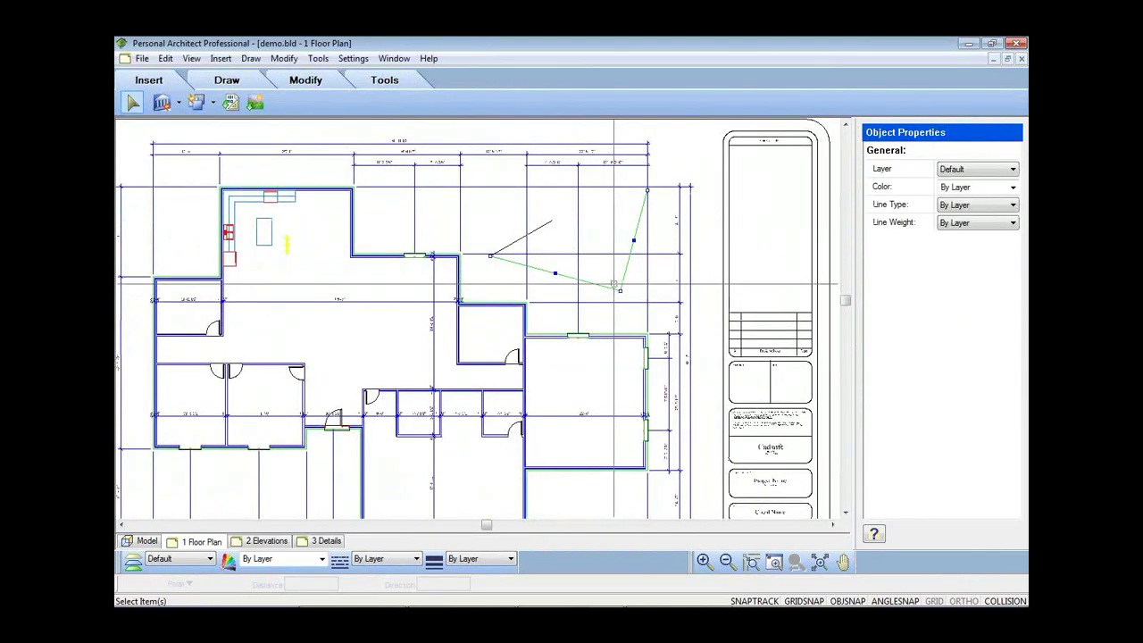
key(Delete)
click(521, 238)
key(Delete)
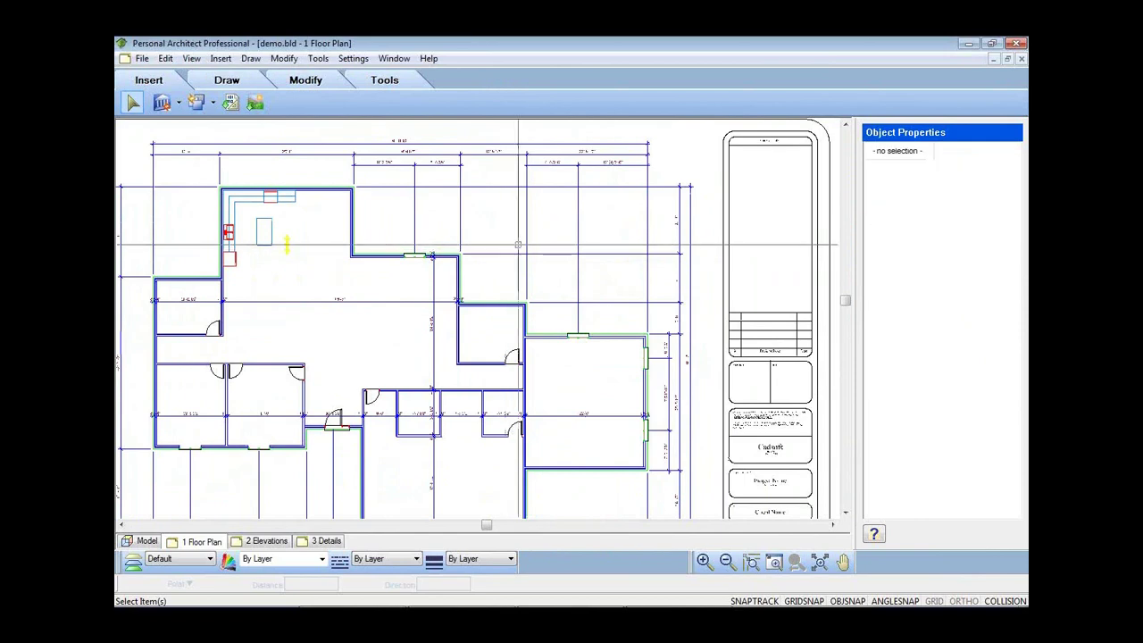
scroll(534, 294, down, 5)
scroll(424, 340, up, 2)
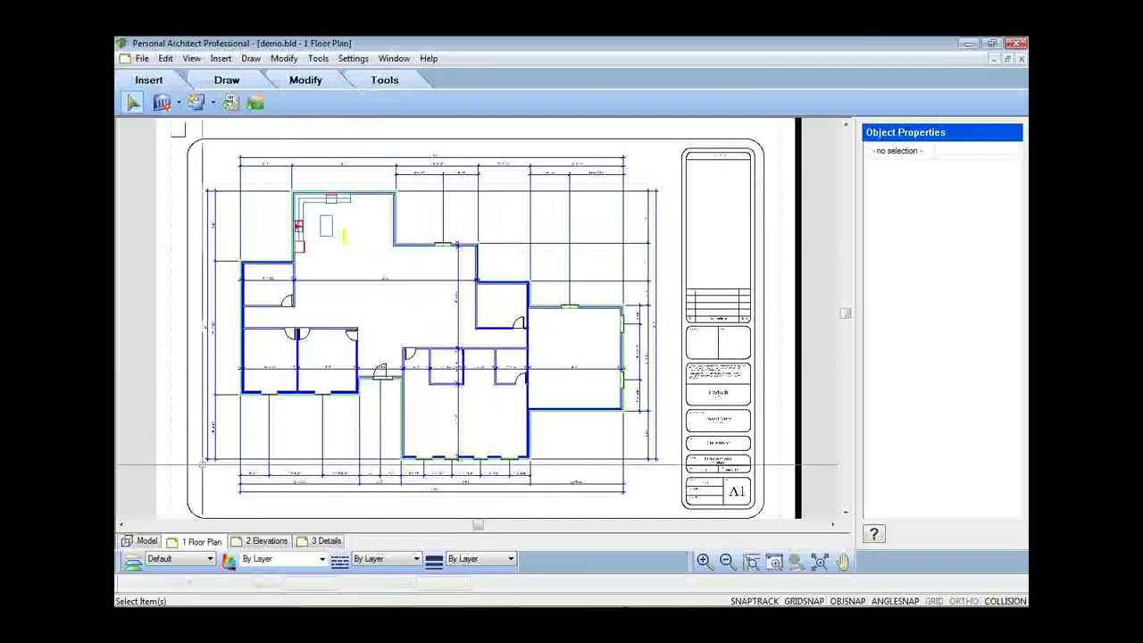
- Review the display, selectable and plot settings in the floor plan sheet's layer properties, and close them without changes
click(132, 559)
mouse_move(731, 286)
mouse_down()
mouse_move(734, 332)
mouse_move(727, 278)
mouse_up()
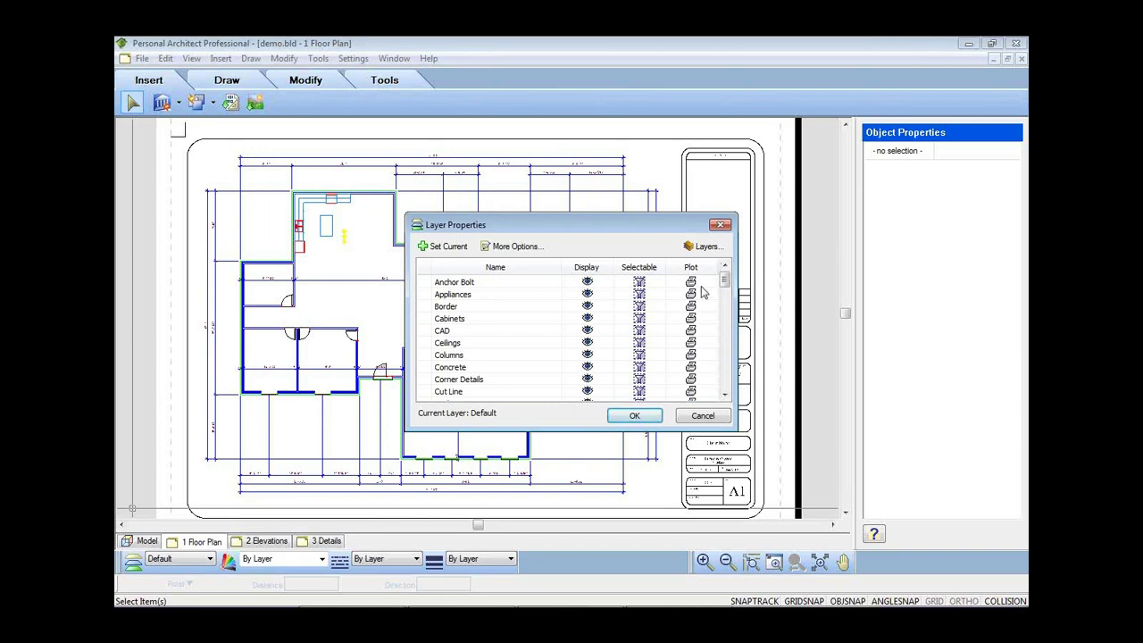
click(703, 415)
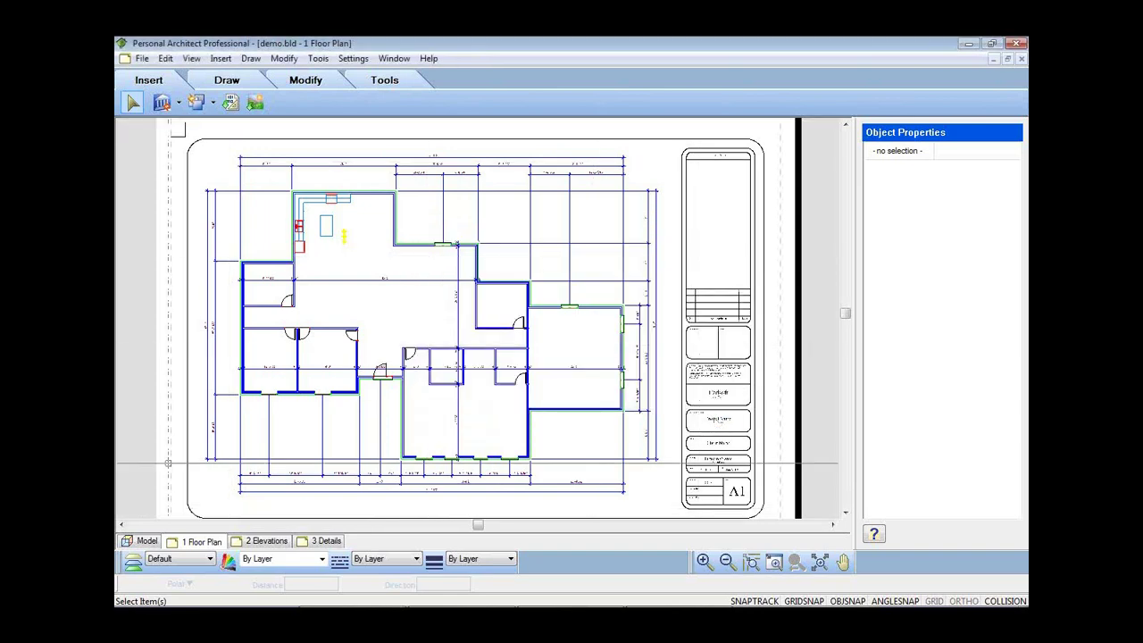
- Load AIA Layer Template.lay into the model's export layer setup, replacing any duplicate layers
click(145, 541)
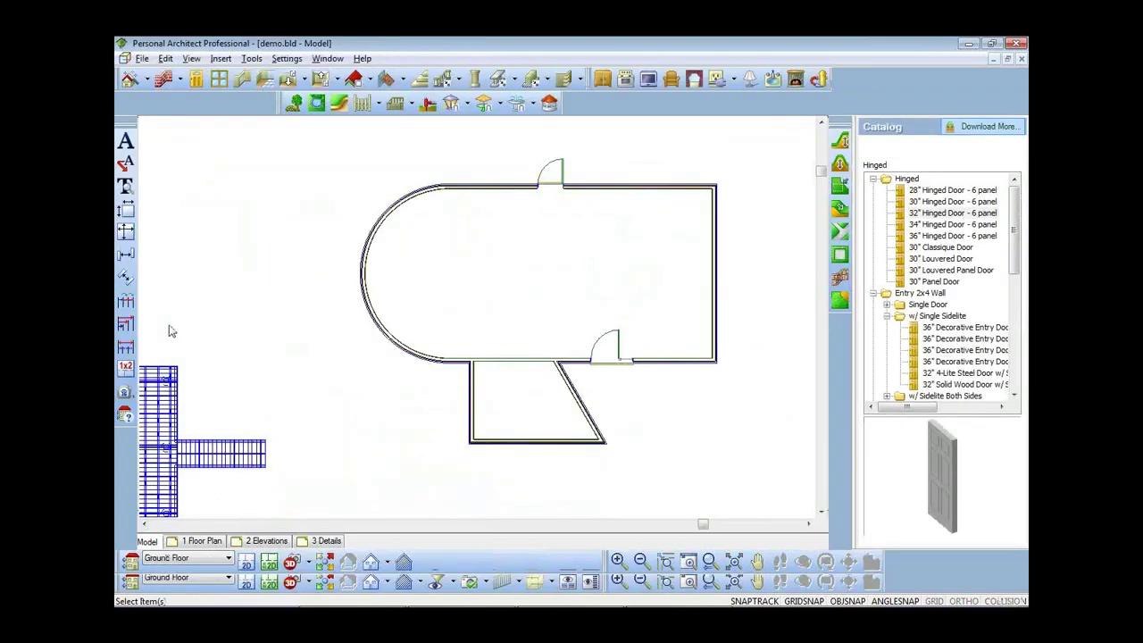
click(142, 58)
mouse_move(158, 285)
click(332, 367)
click(773, 195)
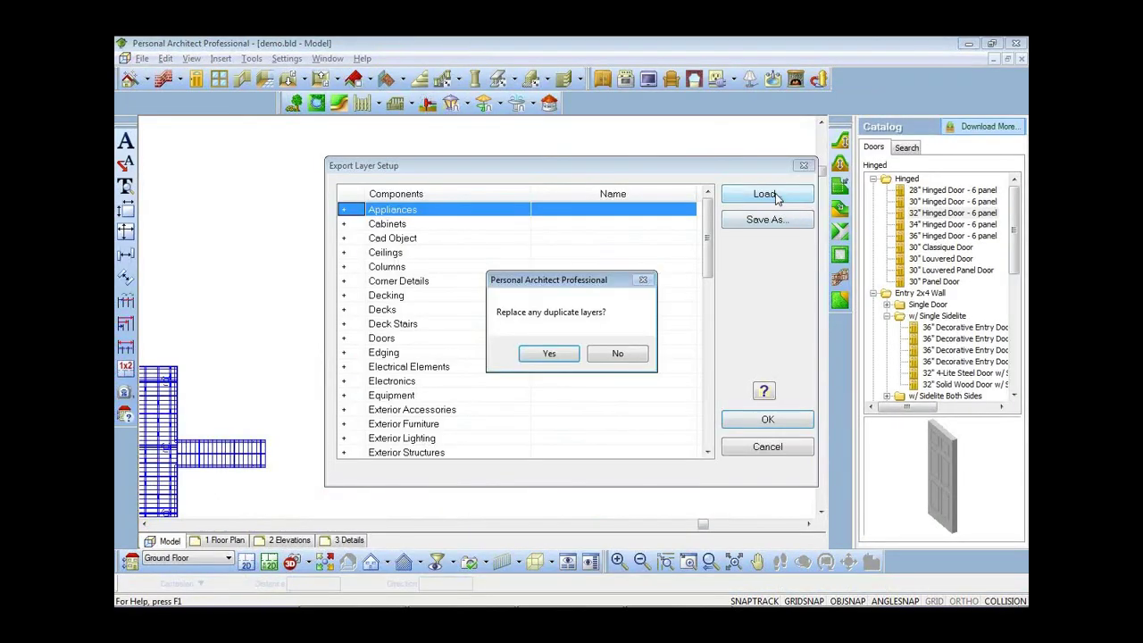
click(559, 355)
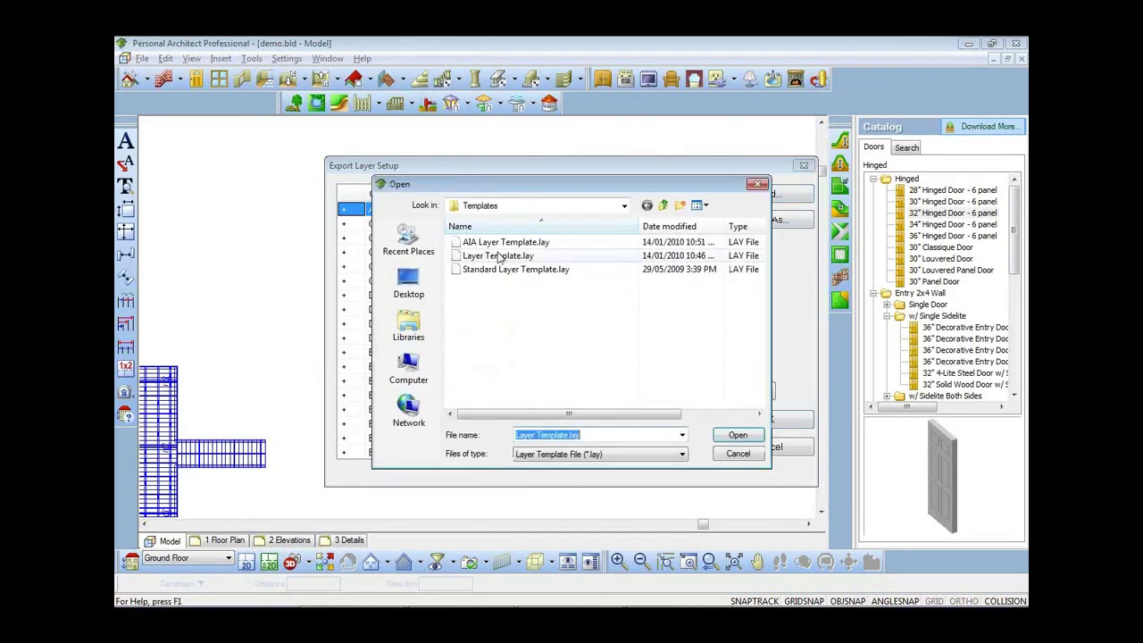
click(492, 243)
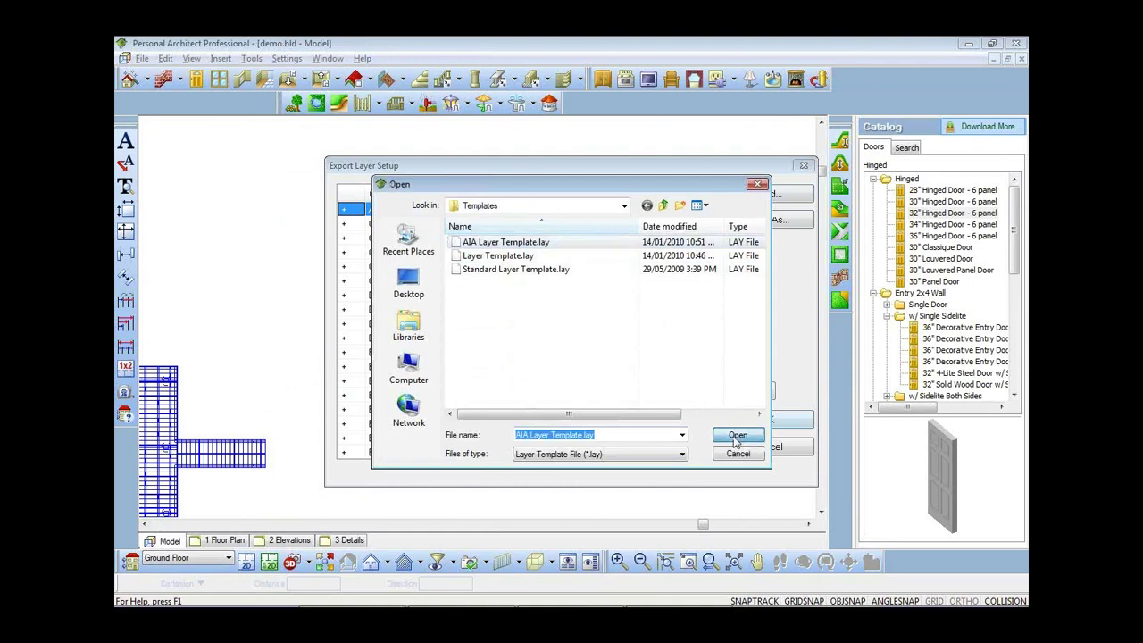
key(Return)
- Expand the Doors component to check its export layer names, and accept the export layer setup
click(343, 338)
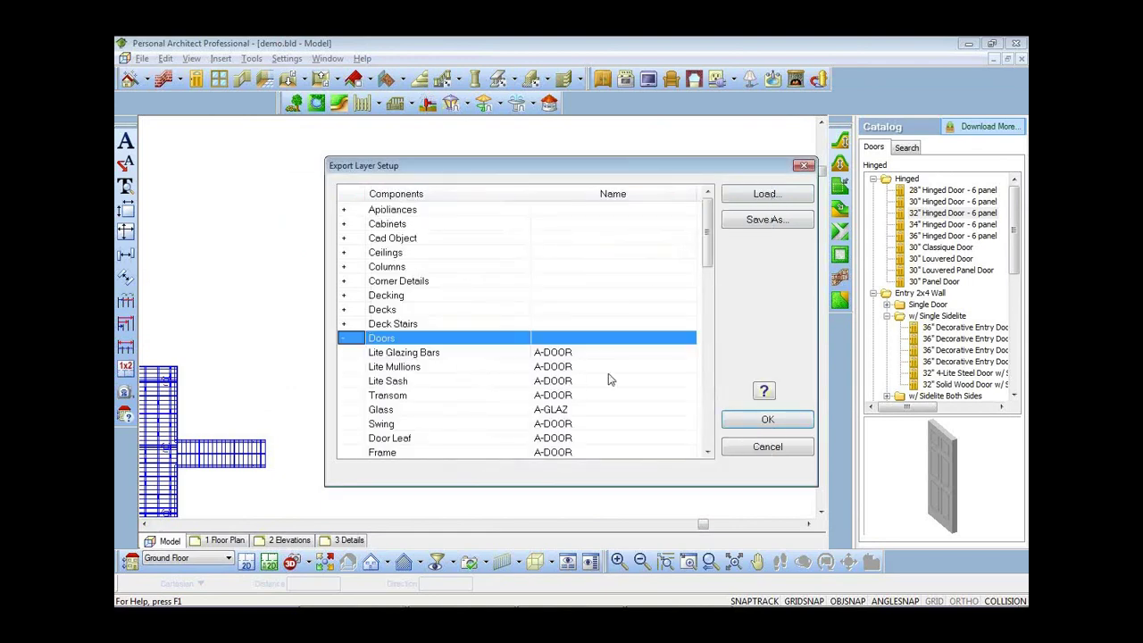
drag(708, 251, 708, 269)
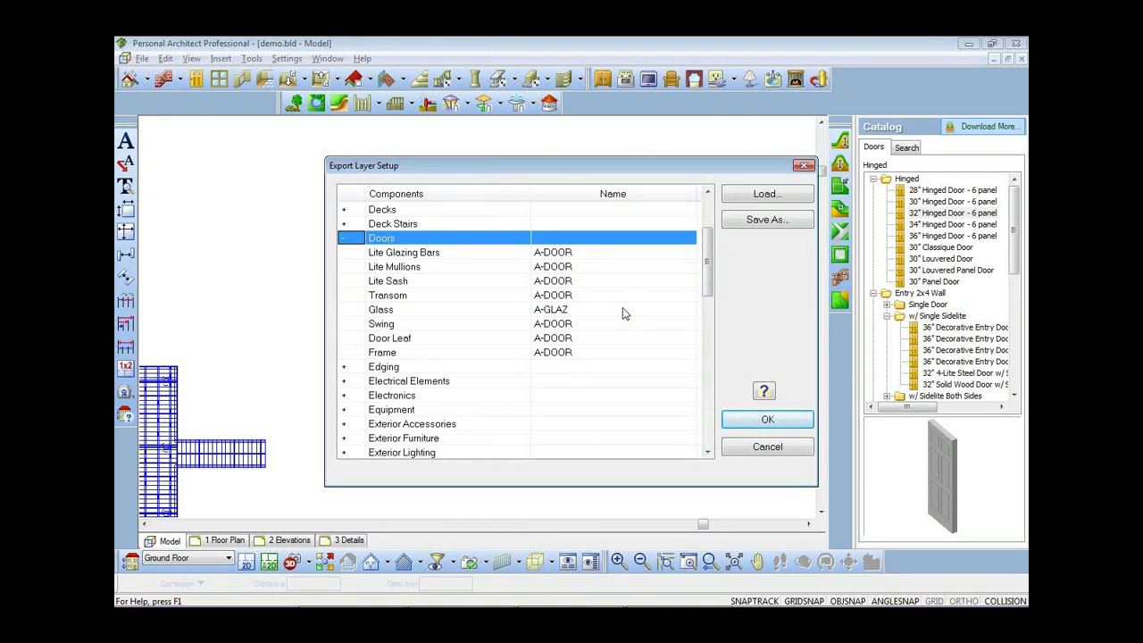
click(757, 426)
- Delete the rounded building together with its slanted annex and doors from the model
scroll(567, 355, down, 2)
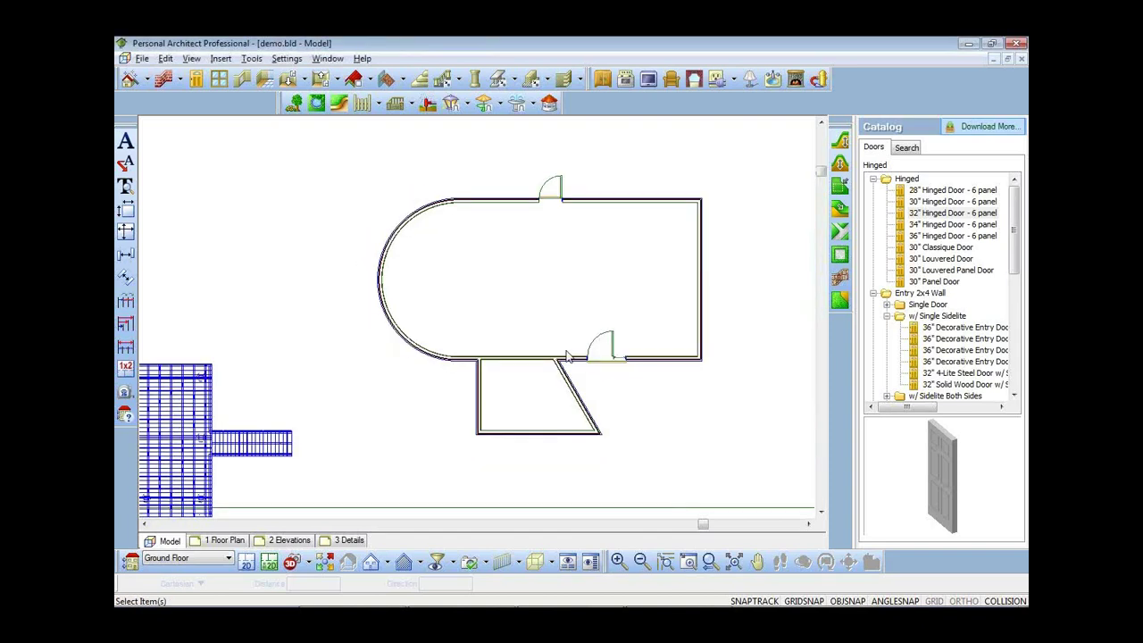
scroll(613, 287, down, 1)
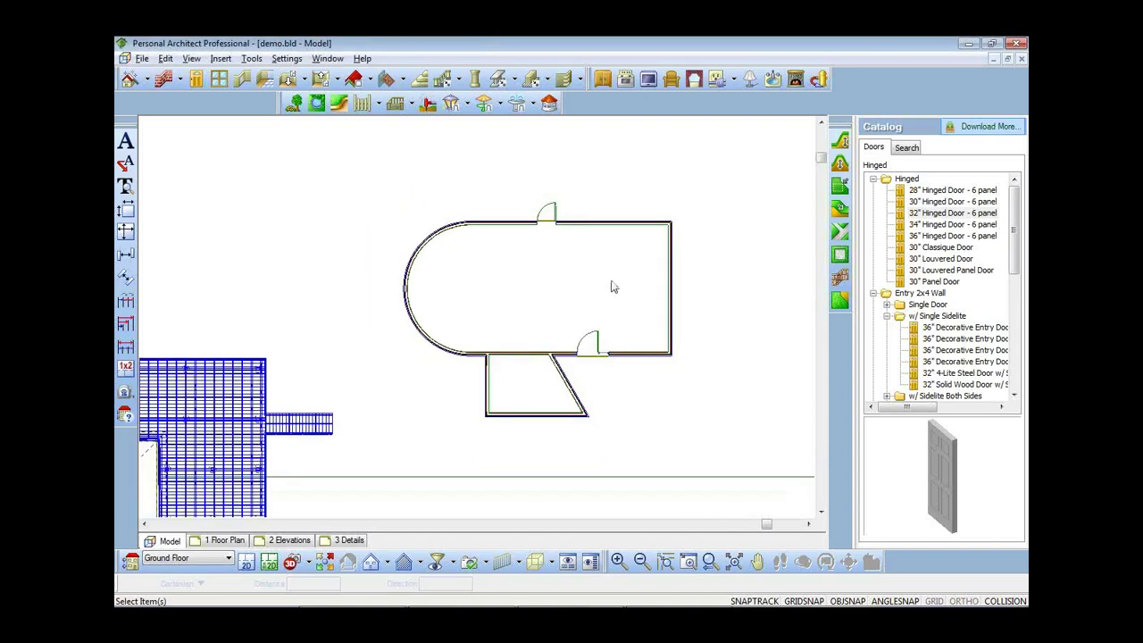
scroll(612, 287, down, 1)
drag(680, 403, 451, 208)
key(Delete)
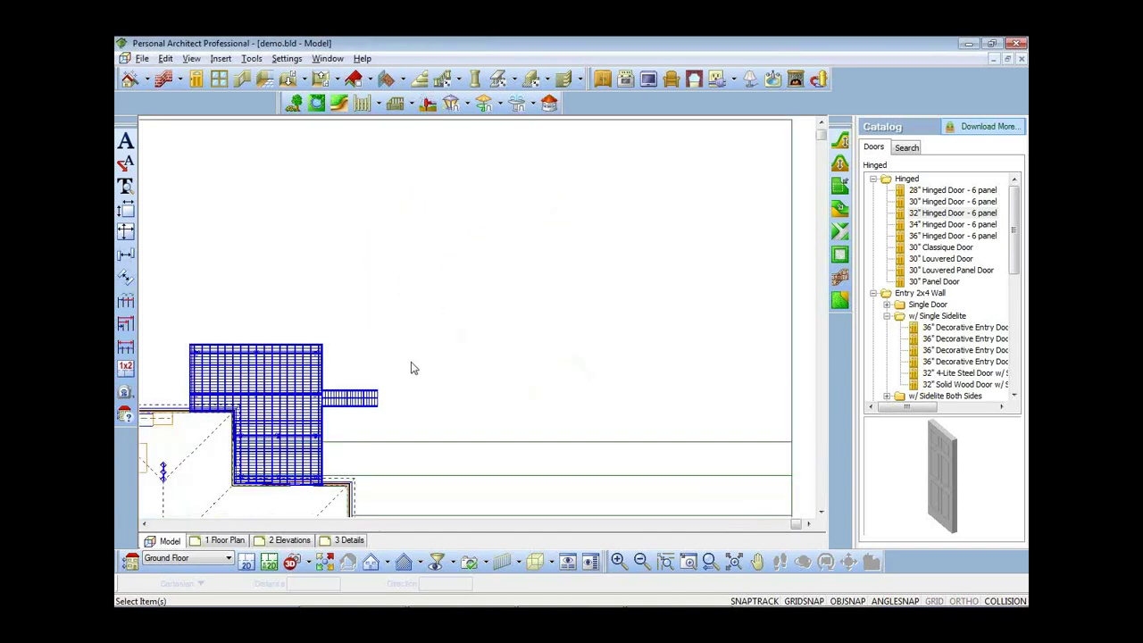
scroll(410, 368, down, 1)
scroll(490, 424, down, 2)
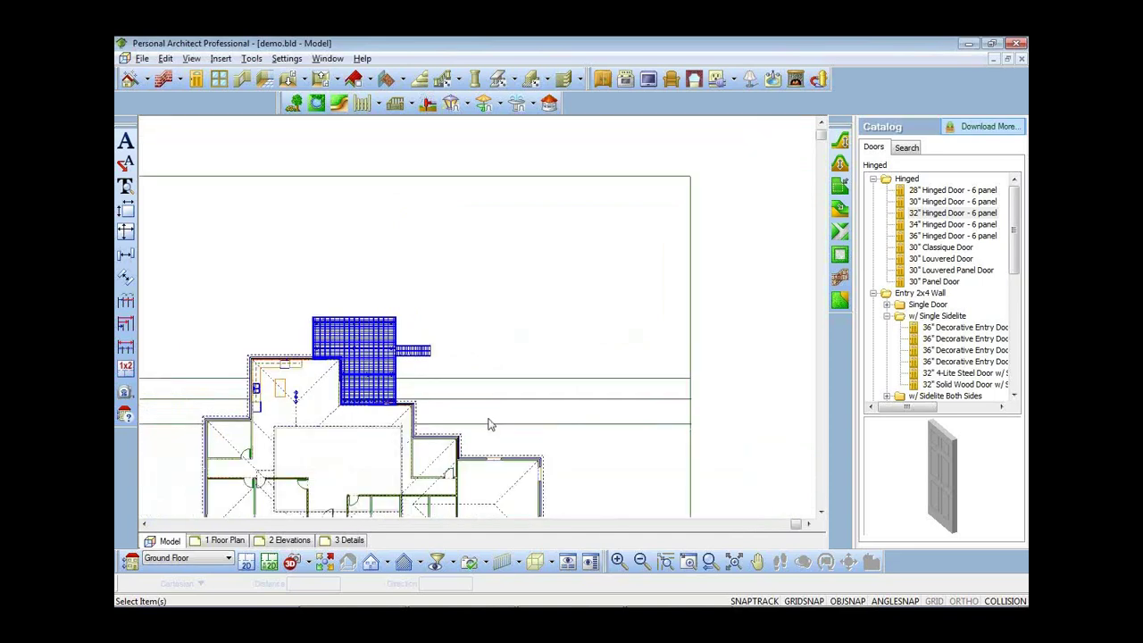
middle_drag(455, 488, 487, 338)
scroll(449, 387, up, 3)
scroll(511, 276, down, 2)
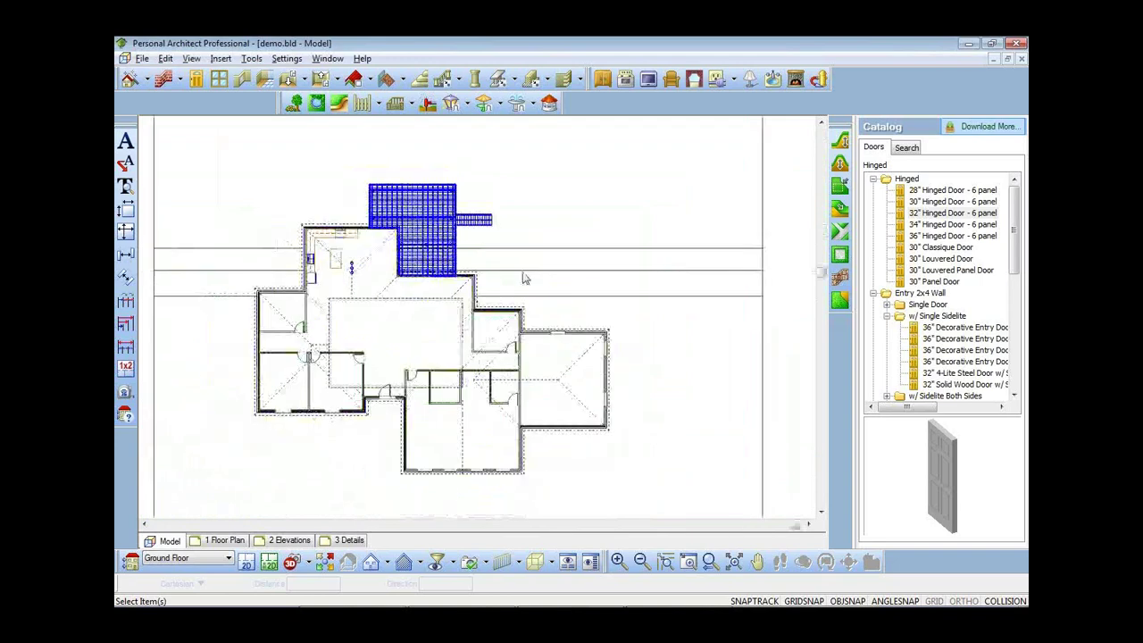
scroll(474, 371, up, 1)
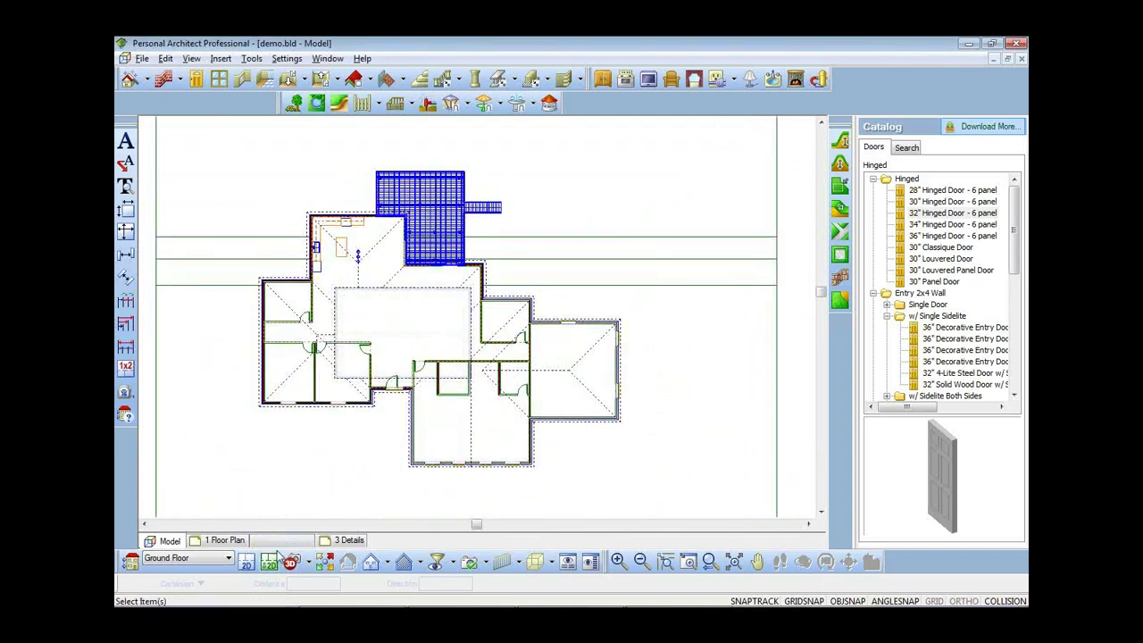
- Undock the Landscape toolbar so it floats over the drawing area, and close it
click(294, 103)
drag(489, 508, 528, 485)
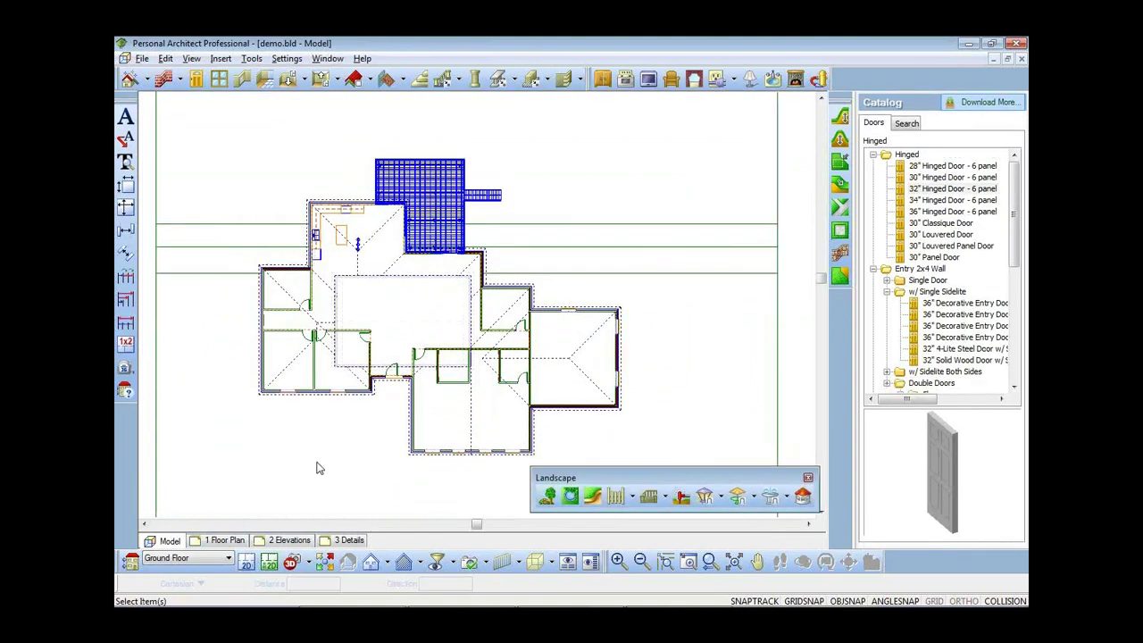
scroll(393, 323, down, 1)
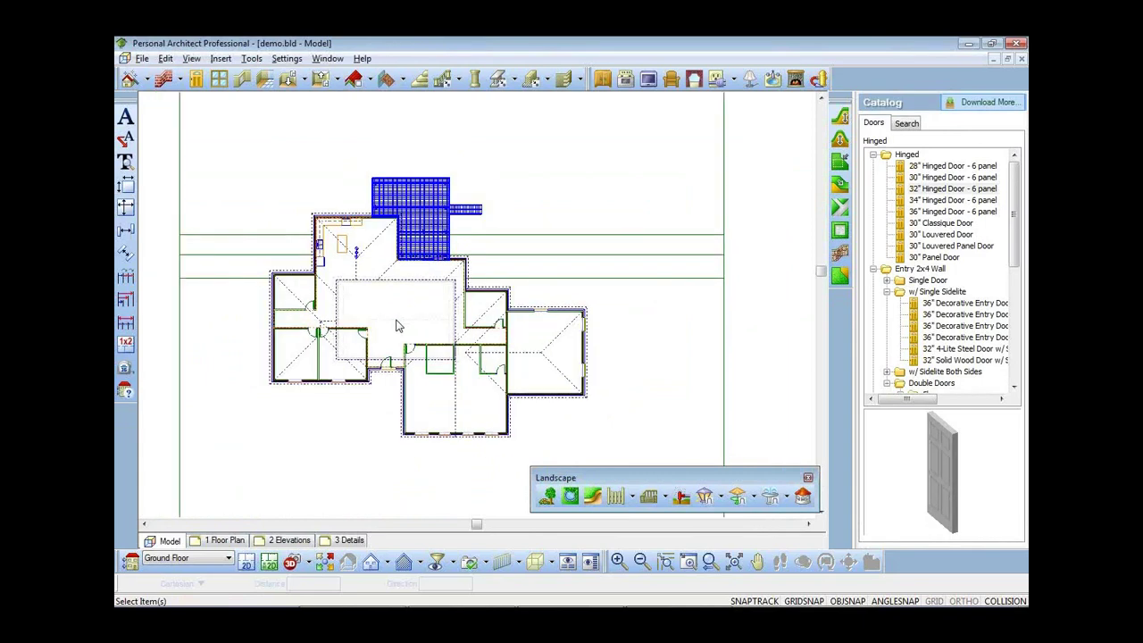
scroll(399, 327, up, 2)
scroll(398, 329, down, 2)
scroll(398, 331, up, 1)
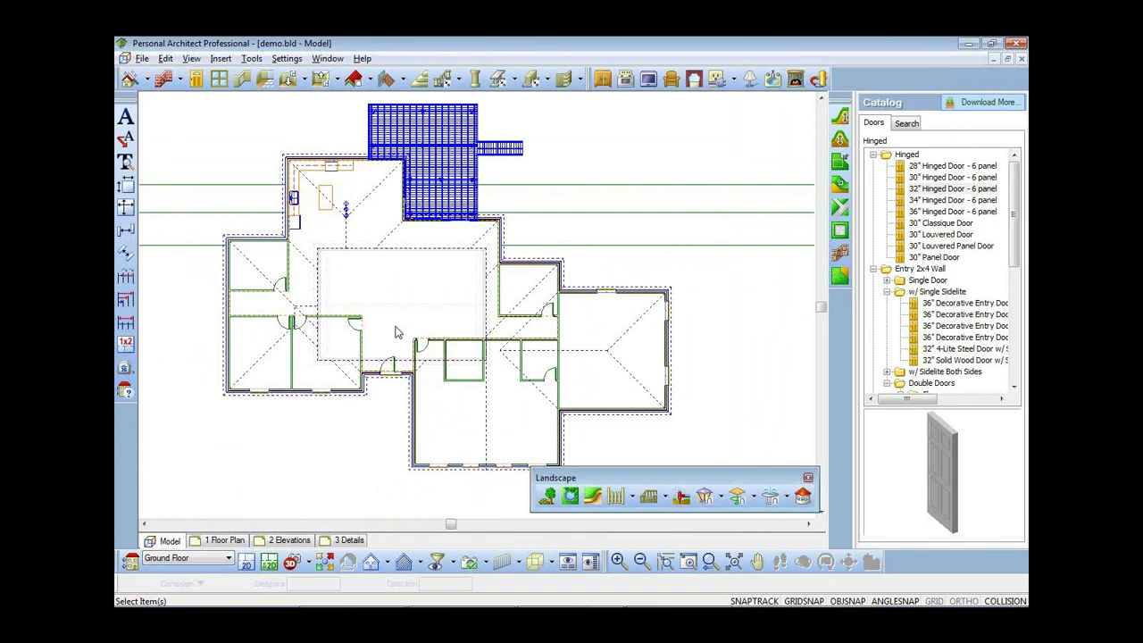
click(808, 478)
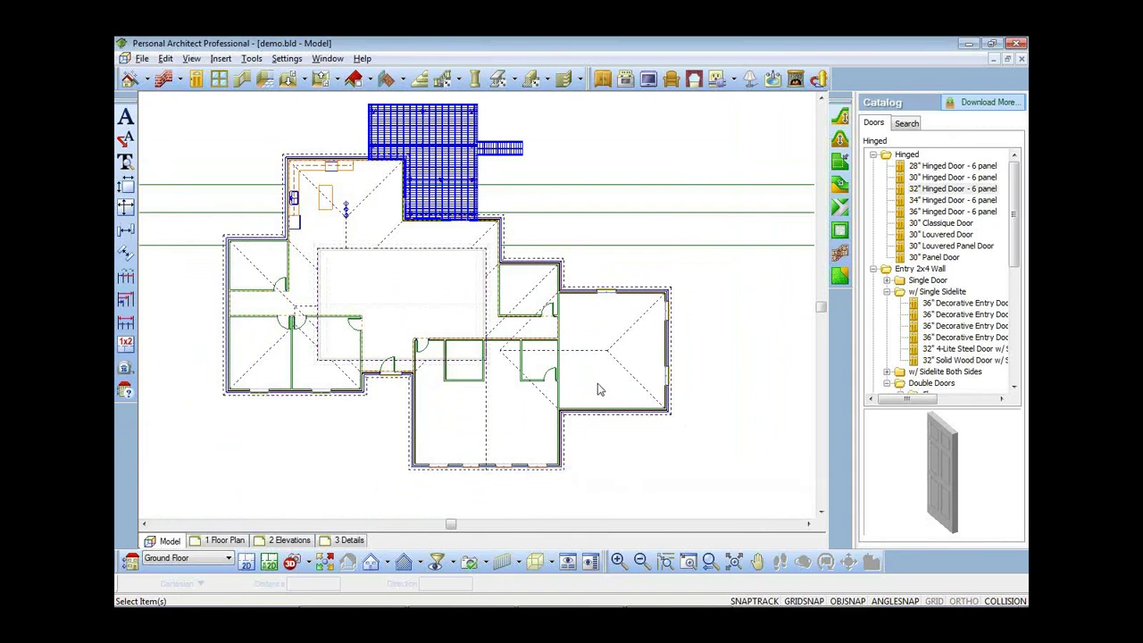
- Close the demo.bld project and start a new blank project
scroll(612, 375, down, 2)
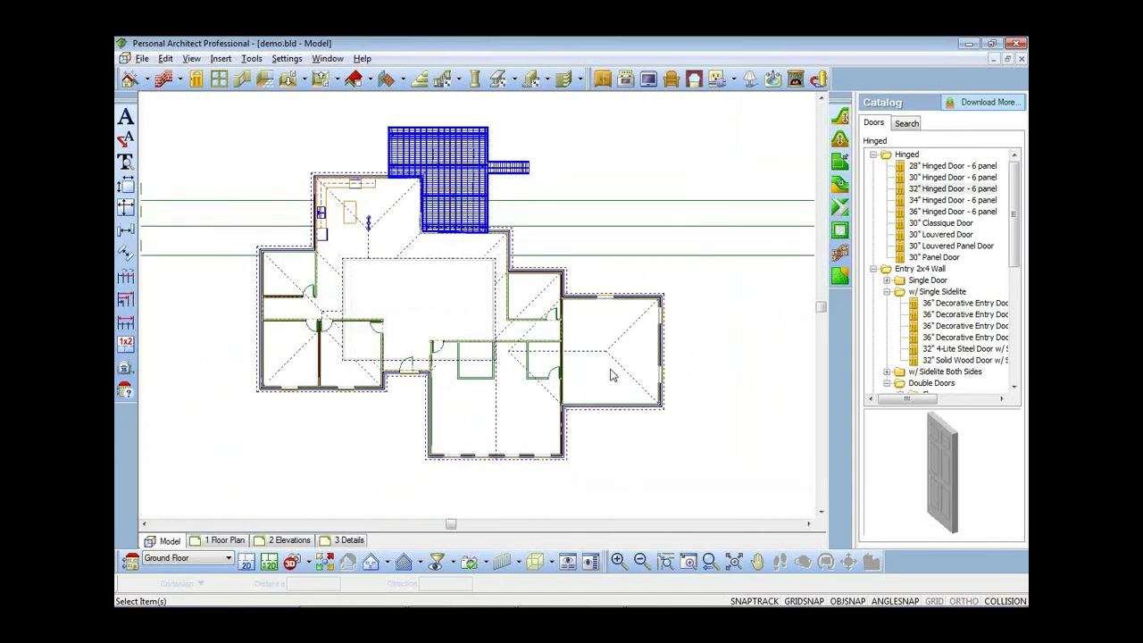
scroll(612, 375, down, 2)
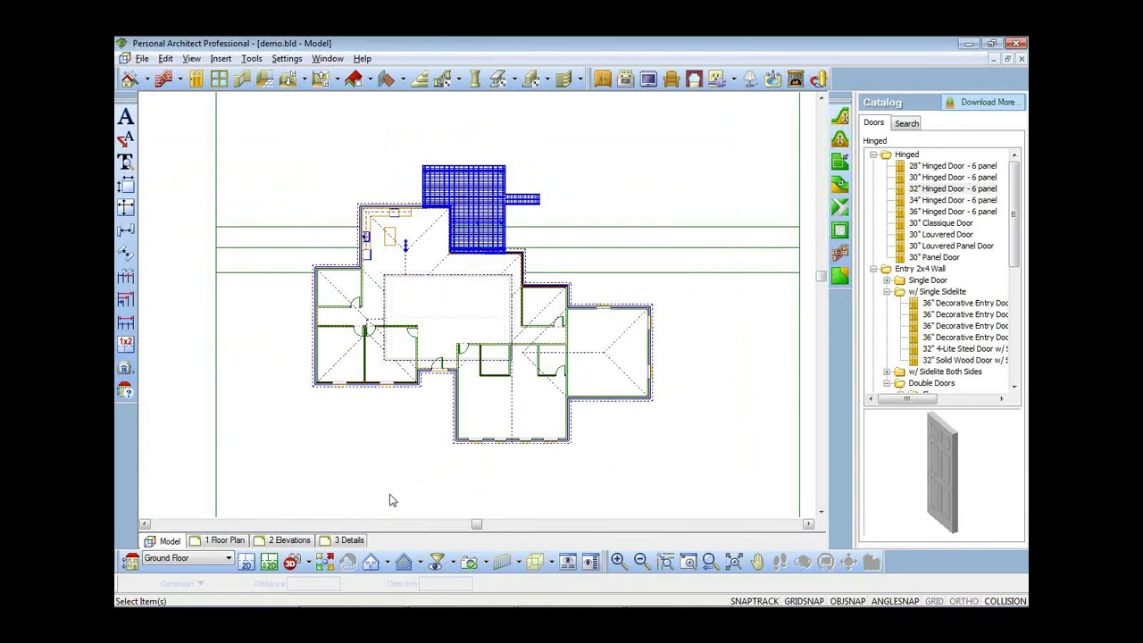
click(141, 59)
click(160, 141)
click(582, 360)
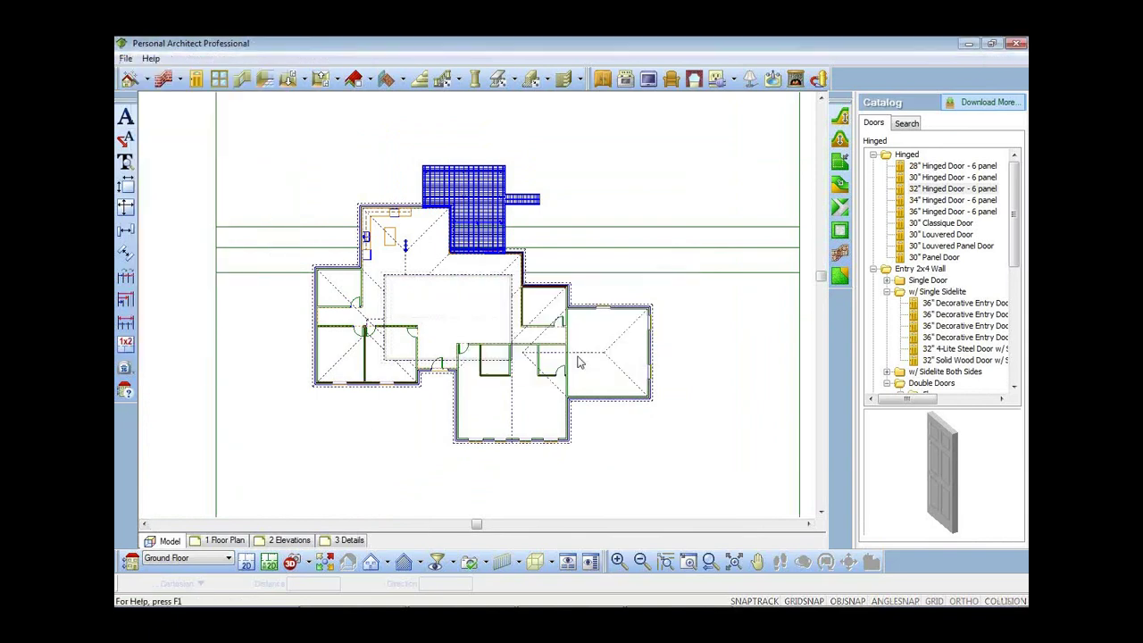
click(126, 59)
click(136, 75)
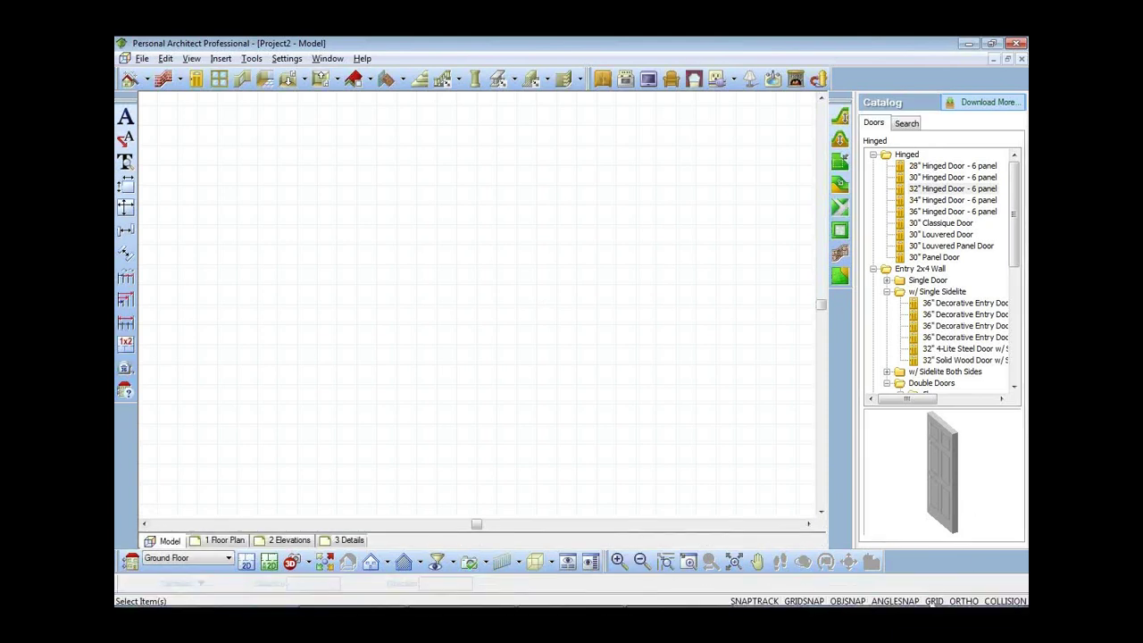
click(287, 59)
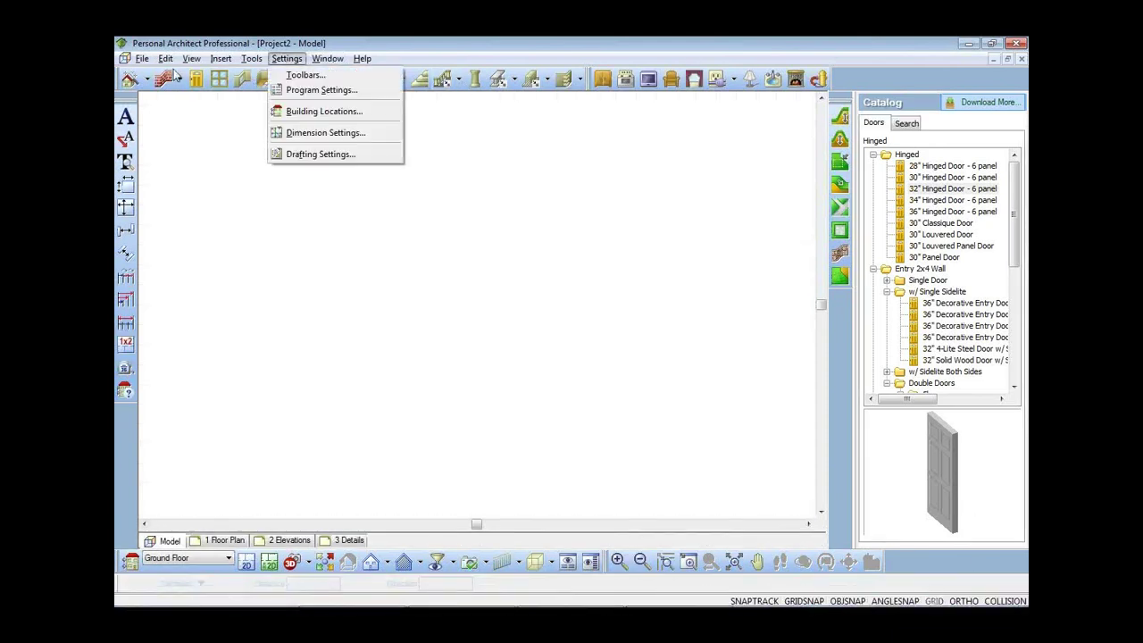
mouse_move(142, 59)
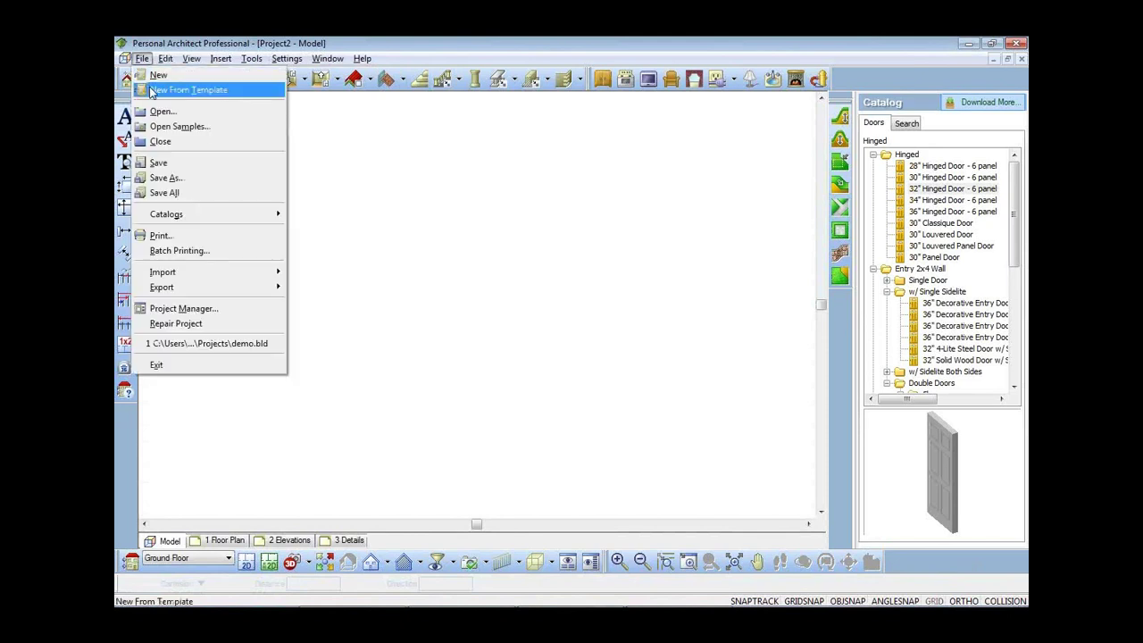
click(142, 59)
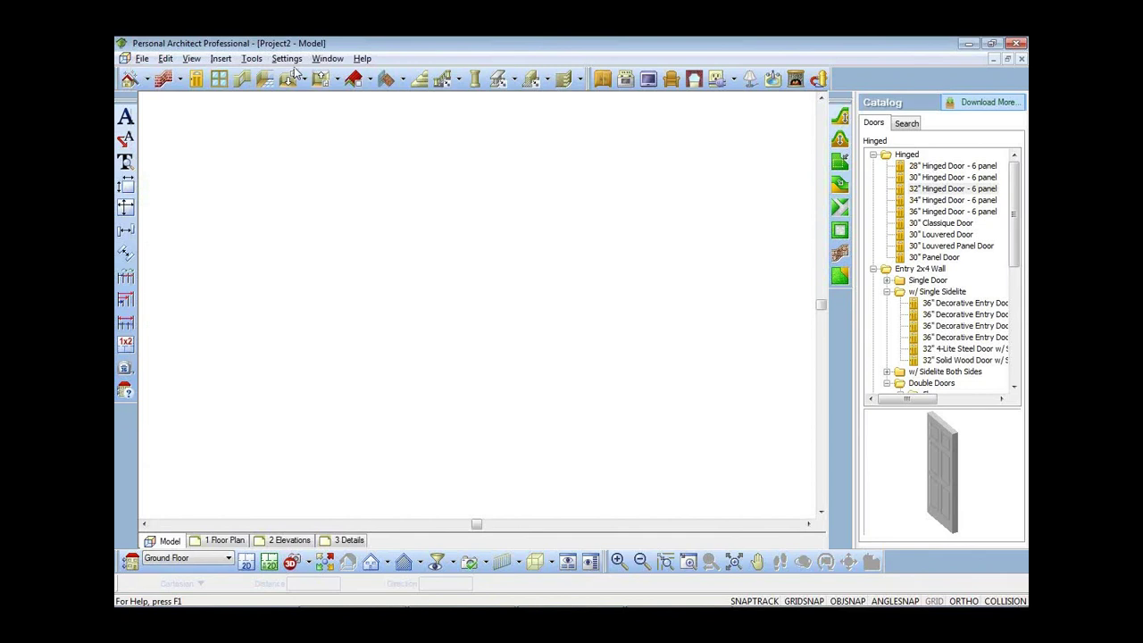
- Choose CMU-FDN-SOG.dwg from the Drafting Objects Details folder for CAD import, and reposition the import dialog
click(153, 61)
mouse_move(163, 274)
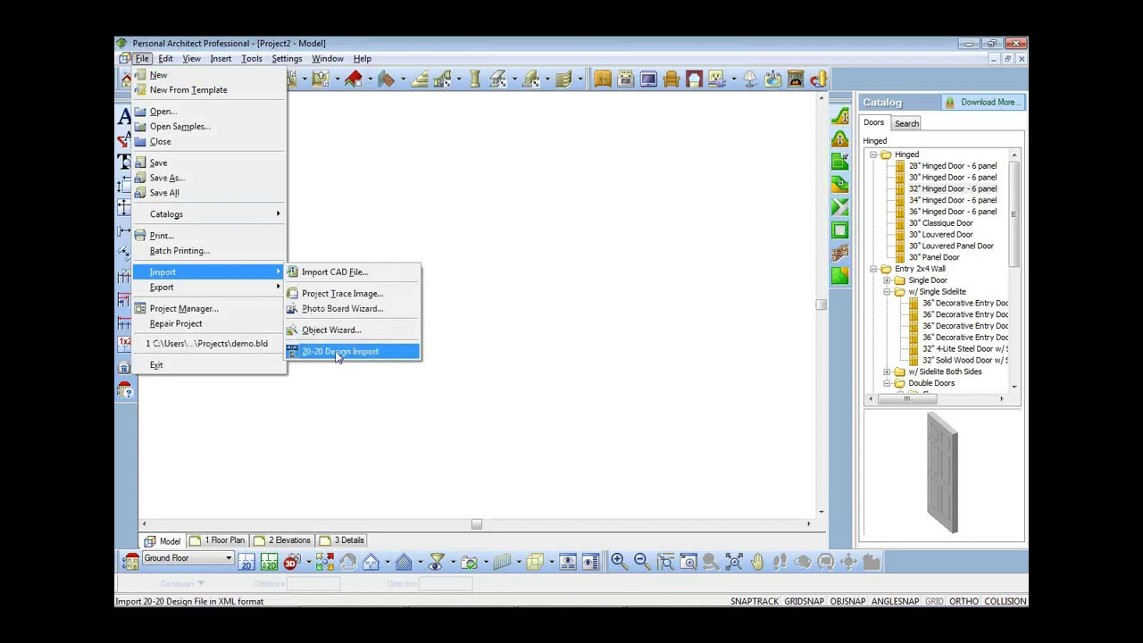
click(314, 273)
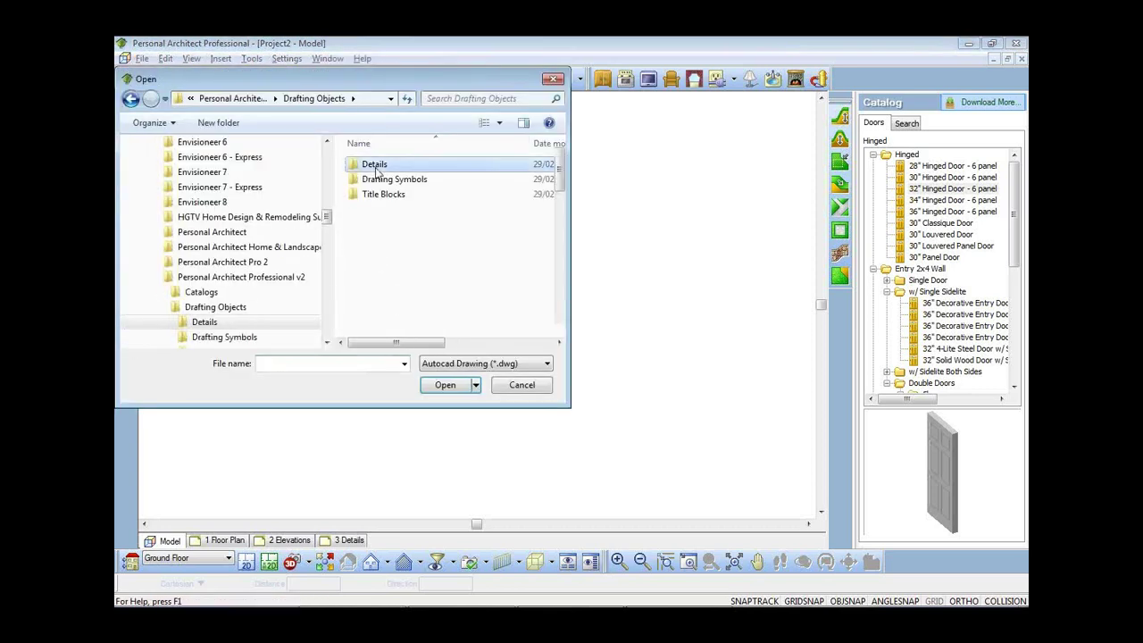
double_click(376, 171)
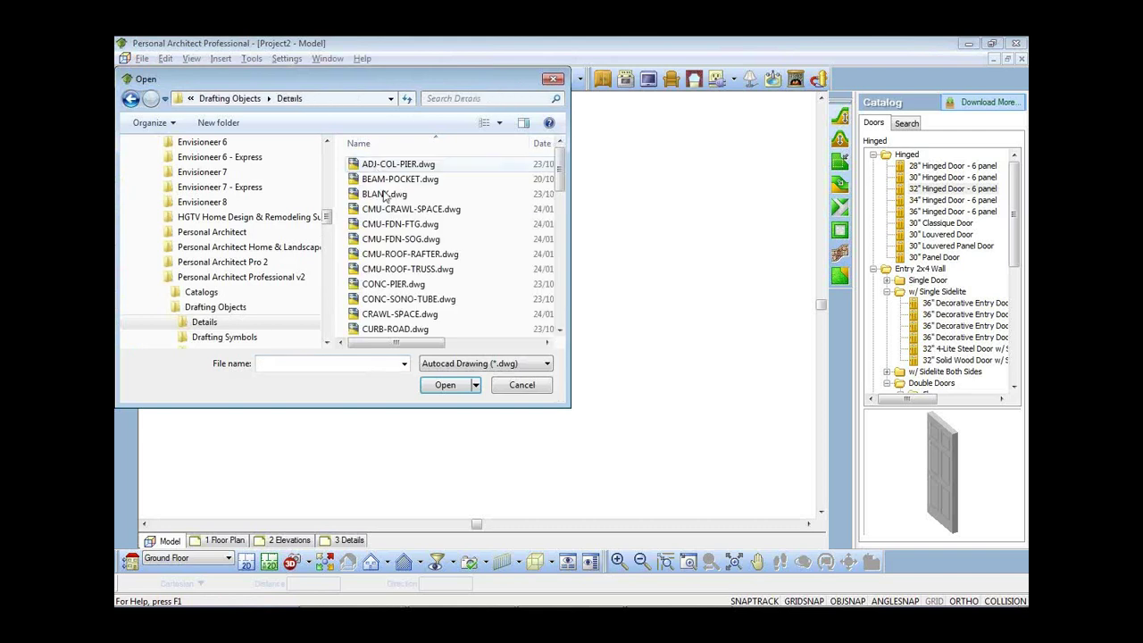
double_click(404, 246)
click(605, 360)
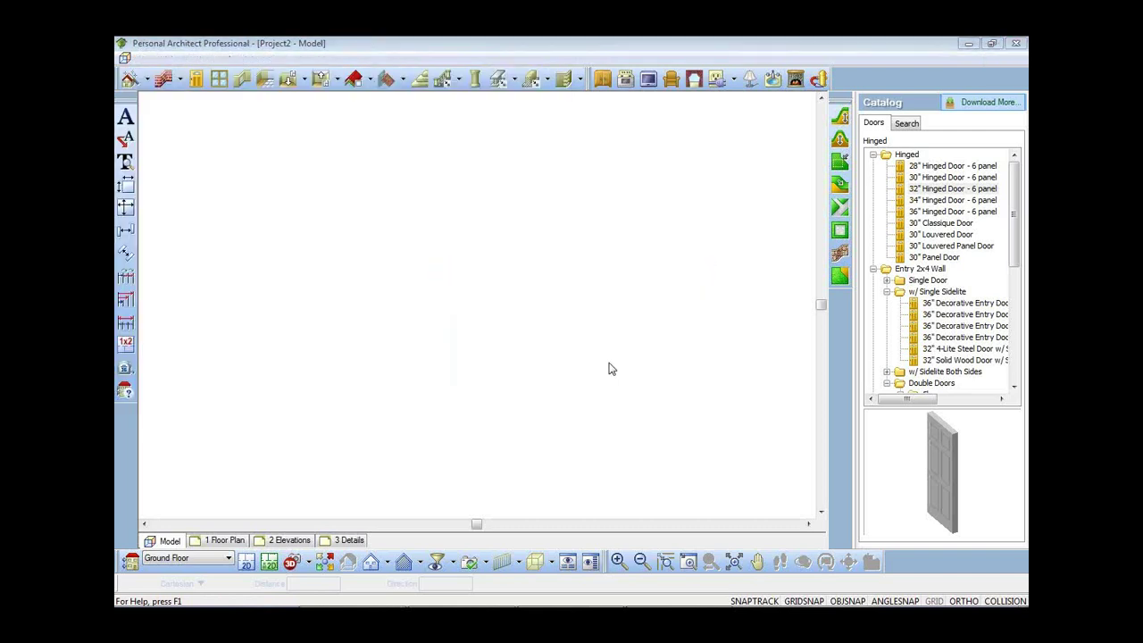
mouse_move(685, 203)
mouse_down()
mouse_move(406, 97)
mouse_move(464, 117)
mouse_up()
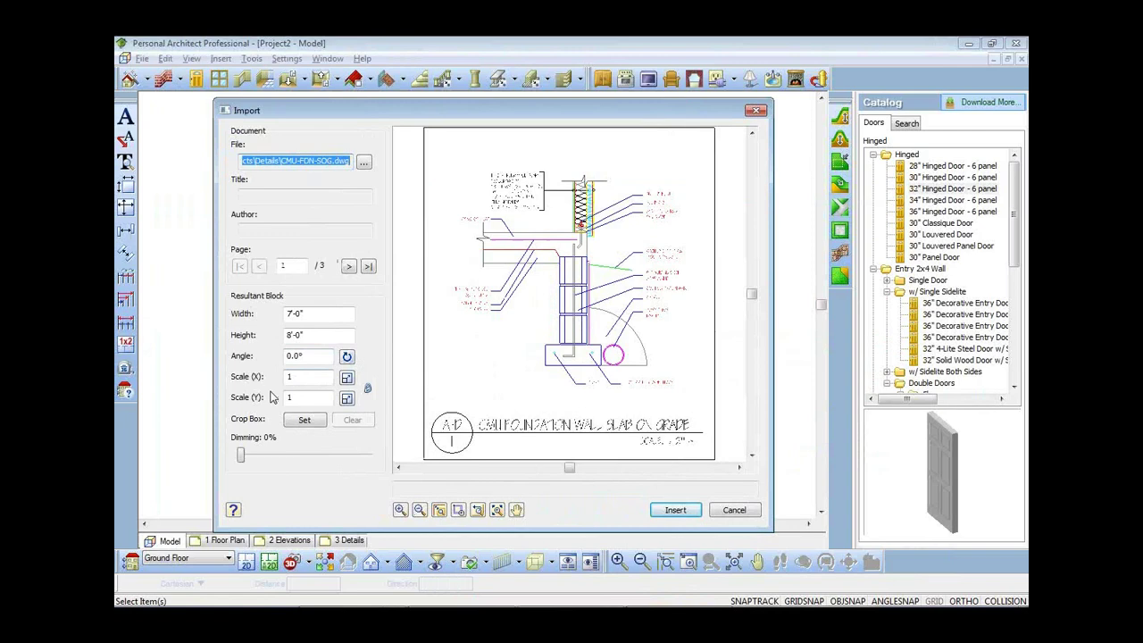
- Scale the imported detail by a reference line from the slab's outer edge to the foundation wall, with a new distance of 12'
click(347, 376)
click(482, 261)
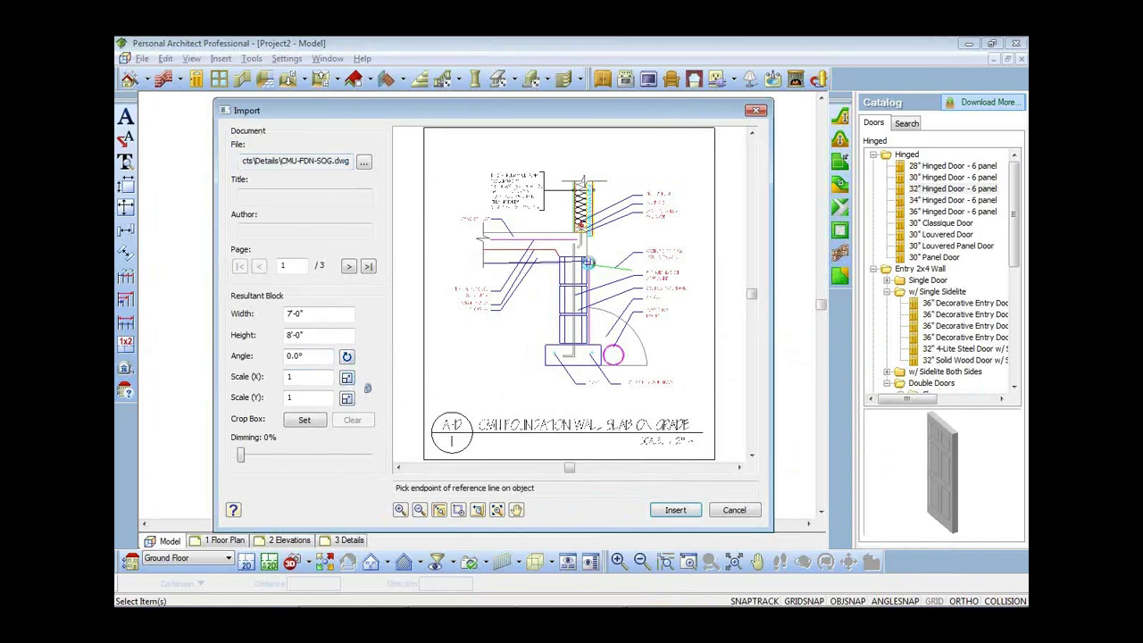
click(588, 262)
text(12')
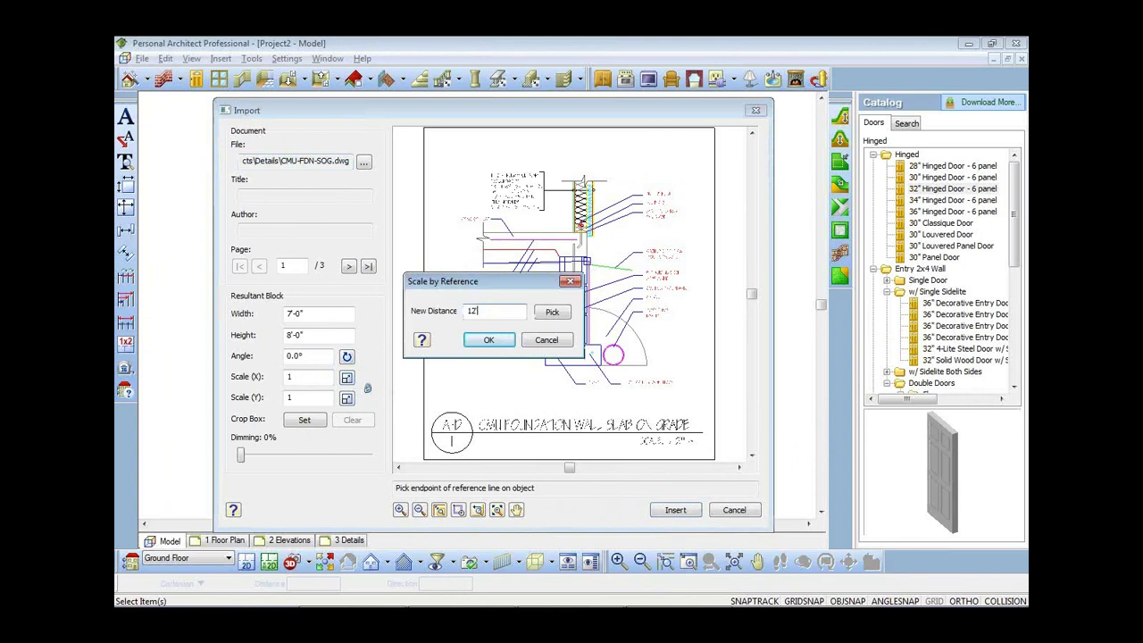
click(488, 343)
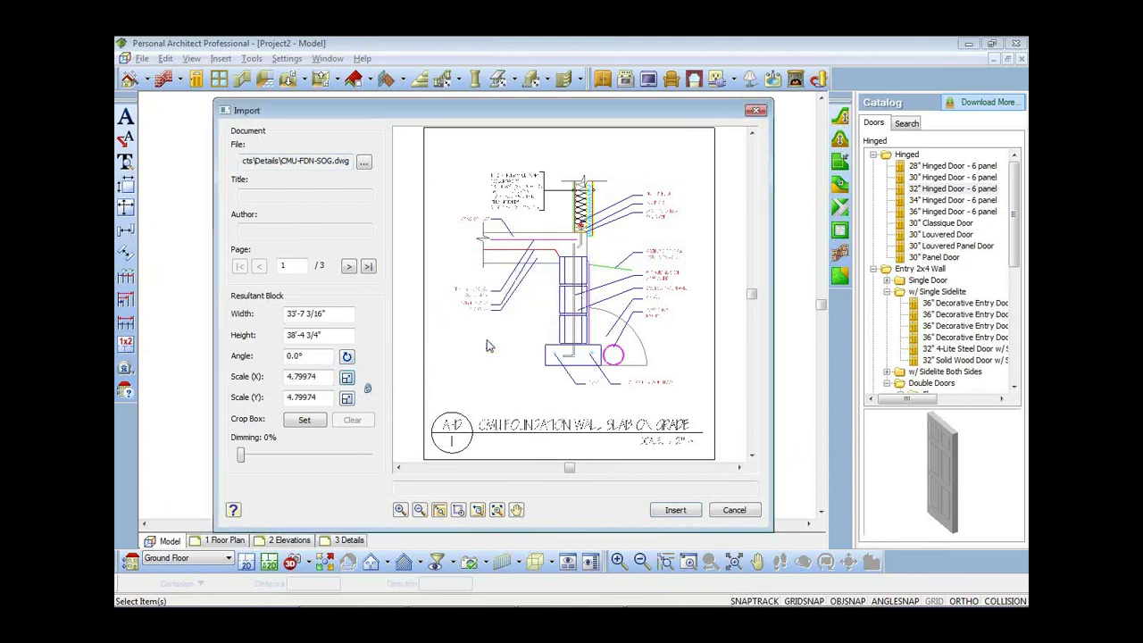
- Insert the foundation detail into the model, cropped to the wall section without its title and dimmed to 69%
click(305, 419)
click(443, 158)
click(704, 395)
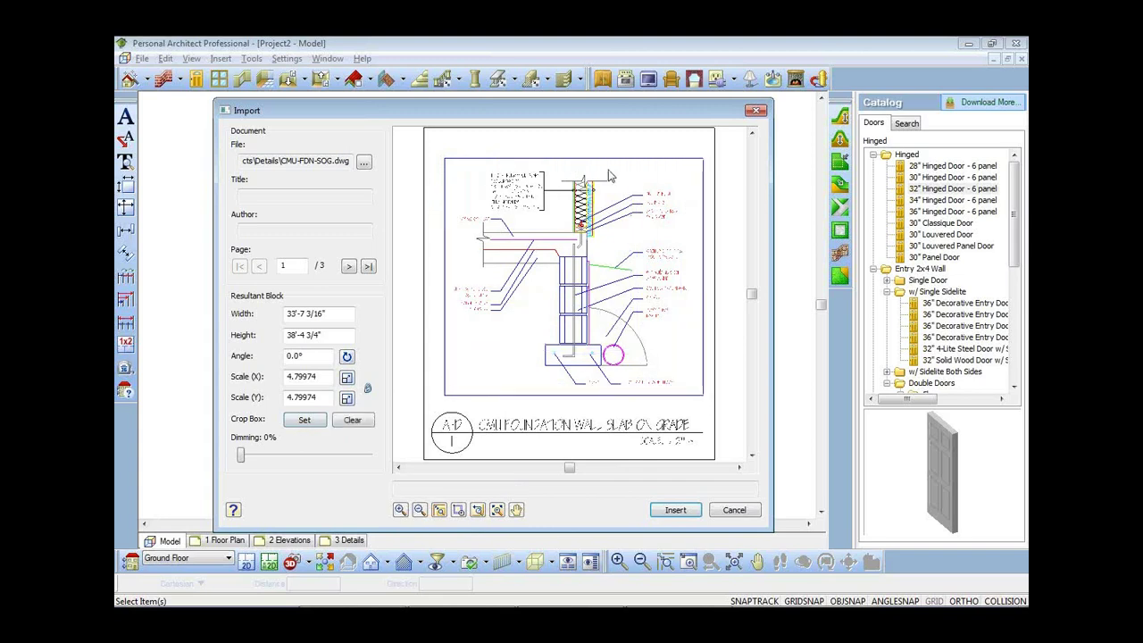
drag(243, 457, 329, 456)
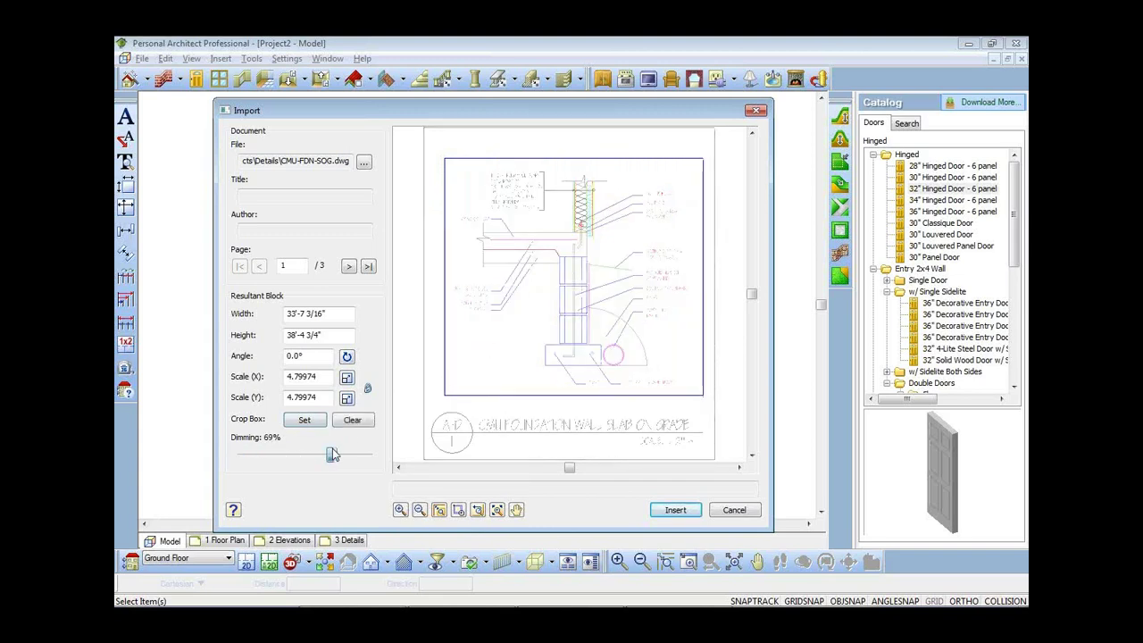
click(676, 516)
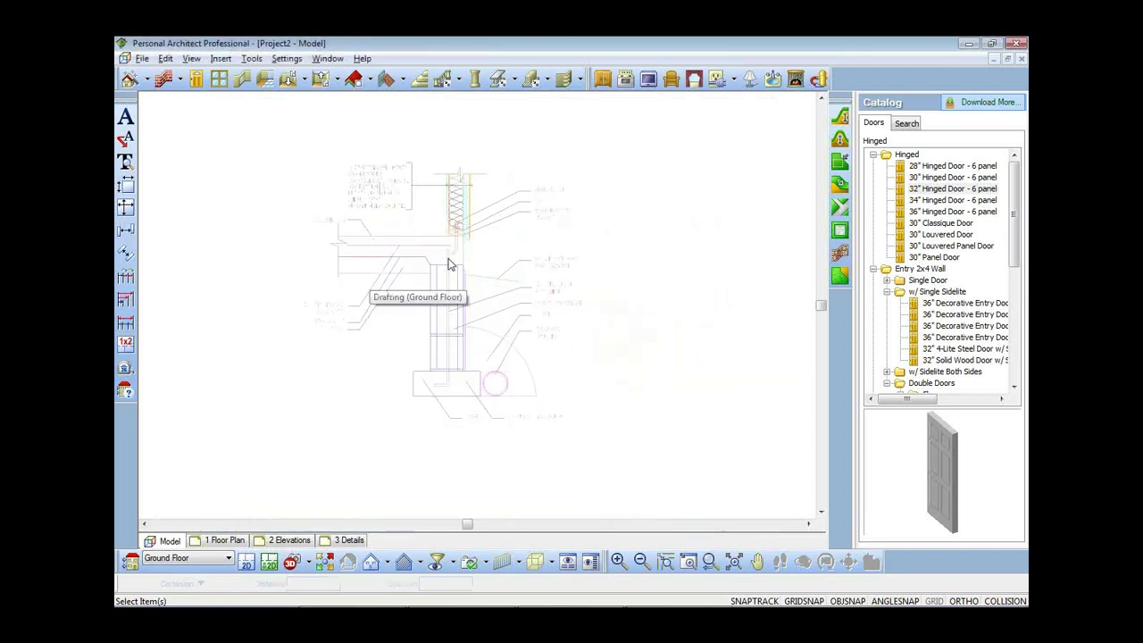
- Trace a closed rectangle of 2 x 4 Aluminum Siding walls over the imported foundation detail, about 12' wide and 16' deep
click(163, 79)
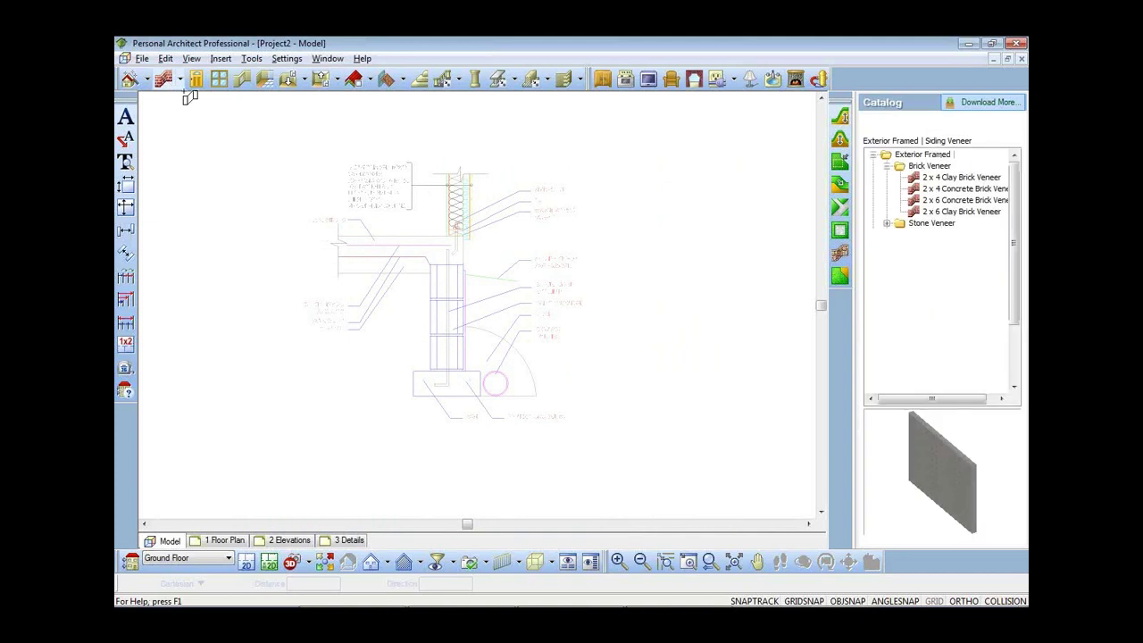
click(338, 238)
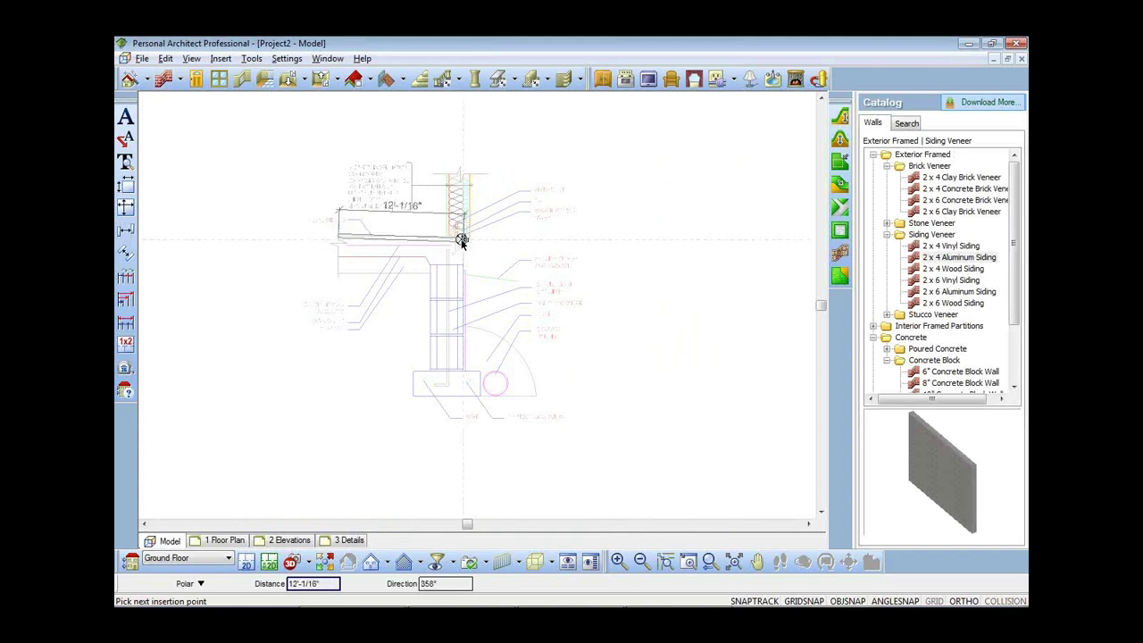
click(462, 238)
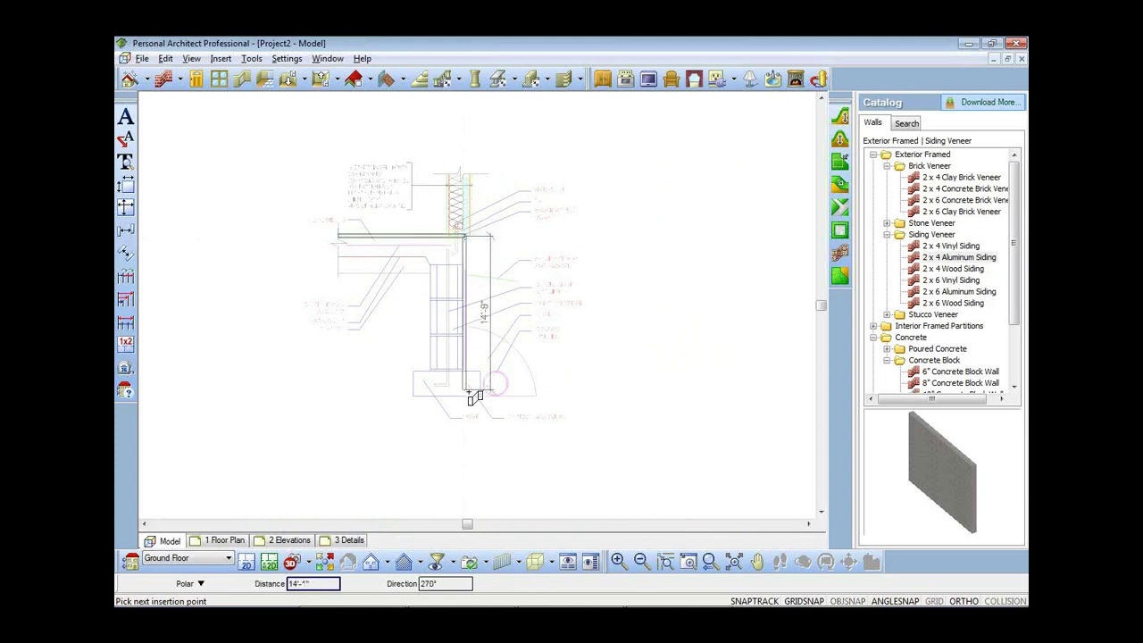
click(466, 397)
click(342, 396)
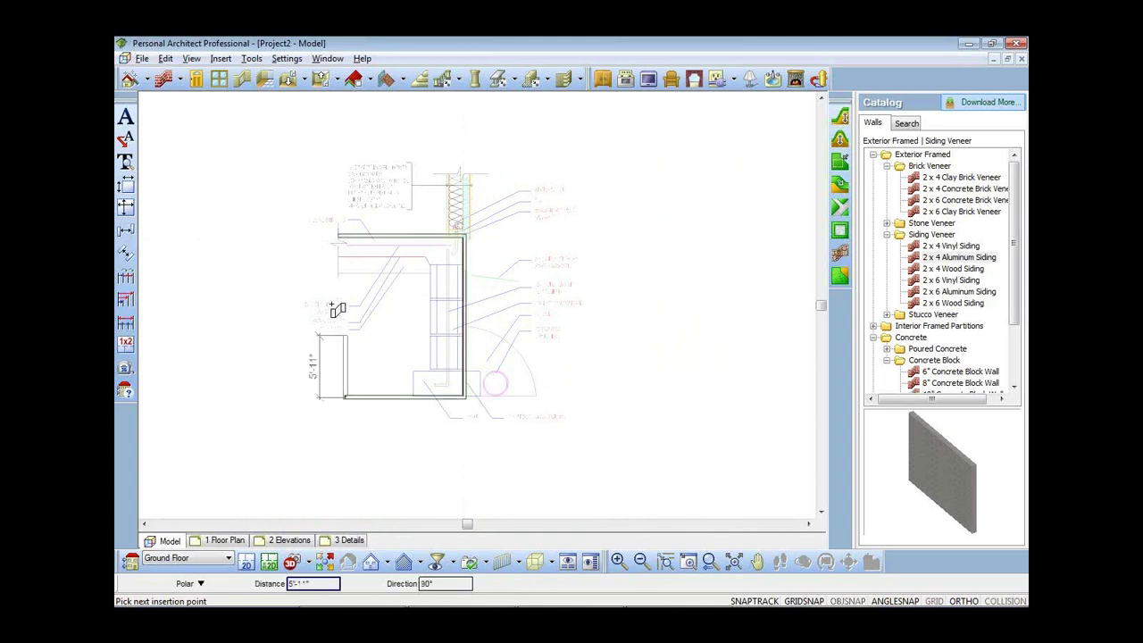
click(340, 247)
right_click(546, 282)
click(581, 292)
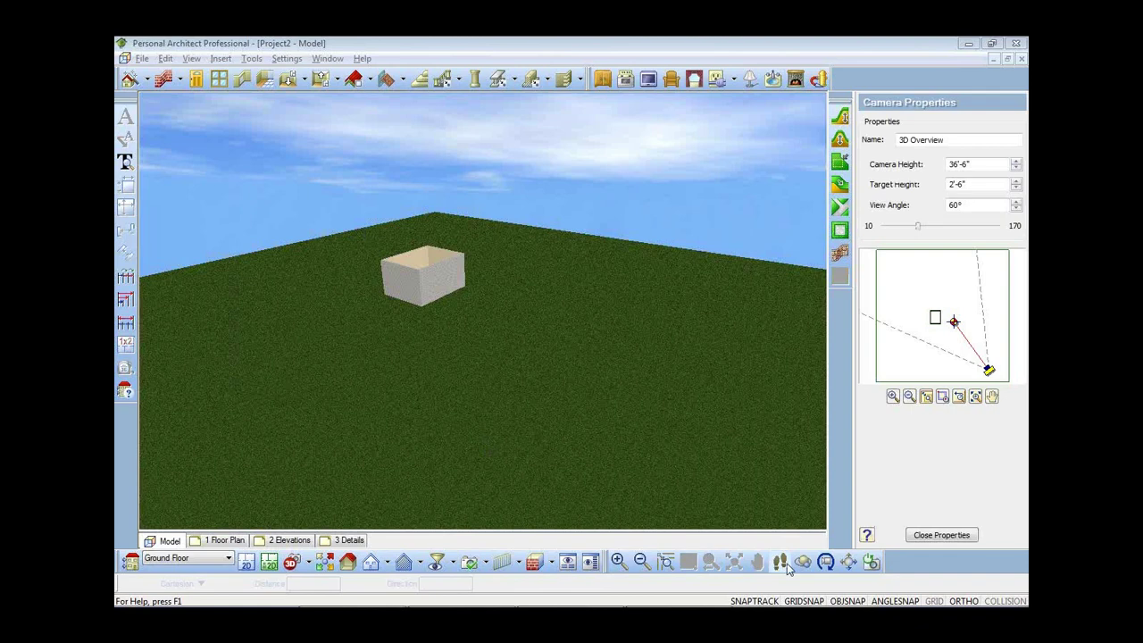
- View the walled rectangle in the 3D overview, then check the lower wall's dimensions back in the 2D plan
click(787, 565)
drag(440, 223, 439, 161)
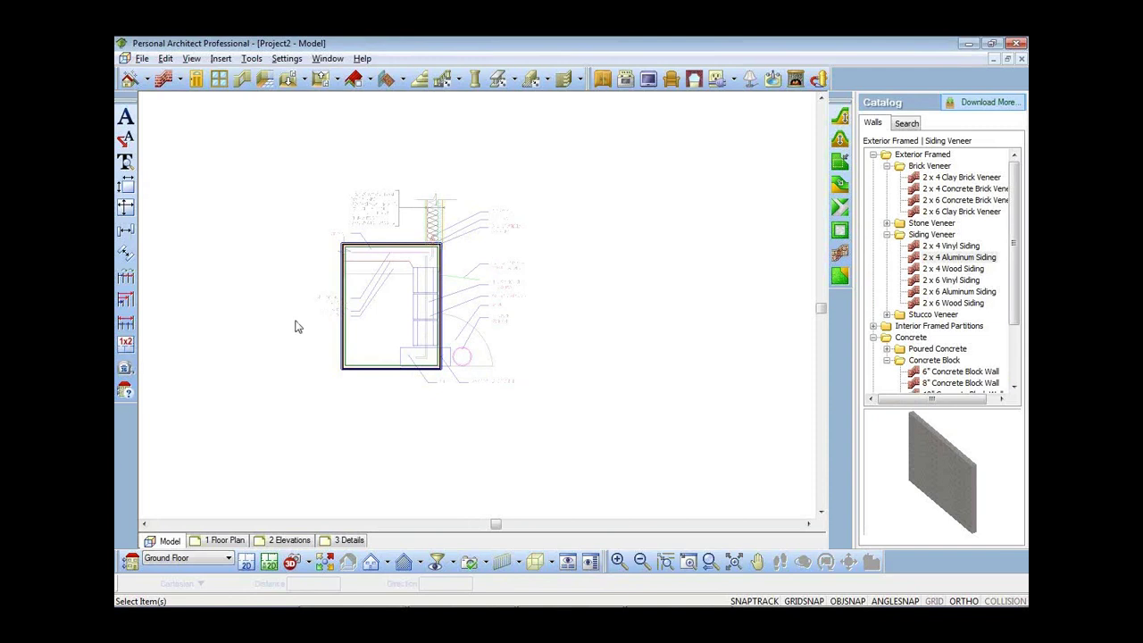
click(384, 379)
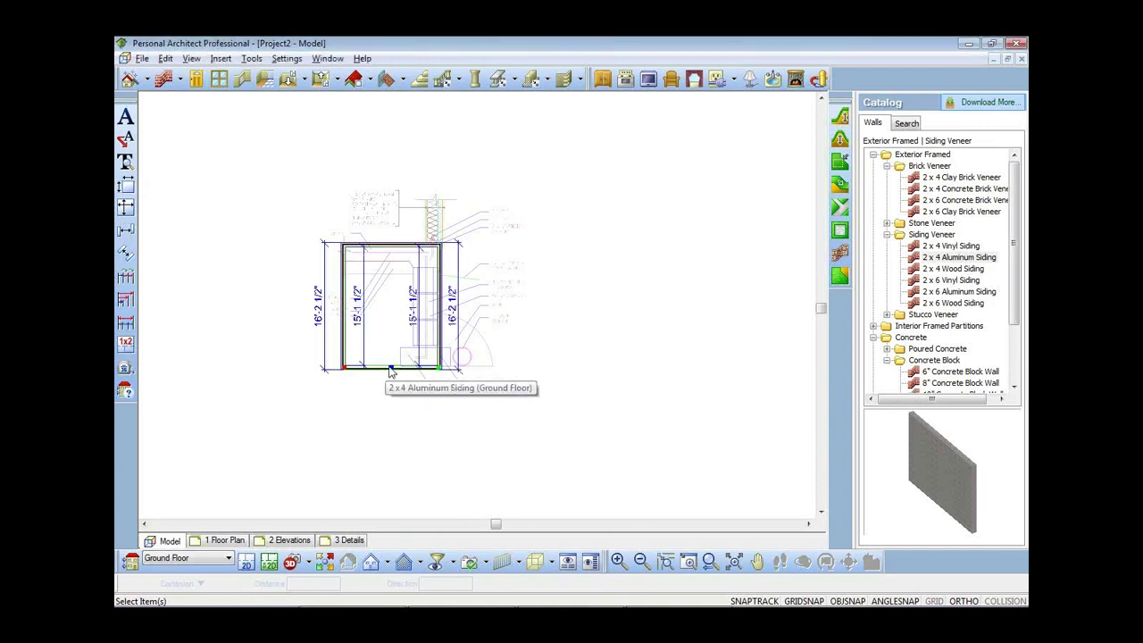
click(379, 462)
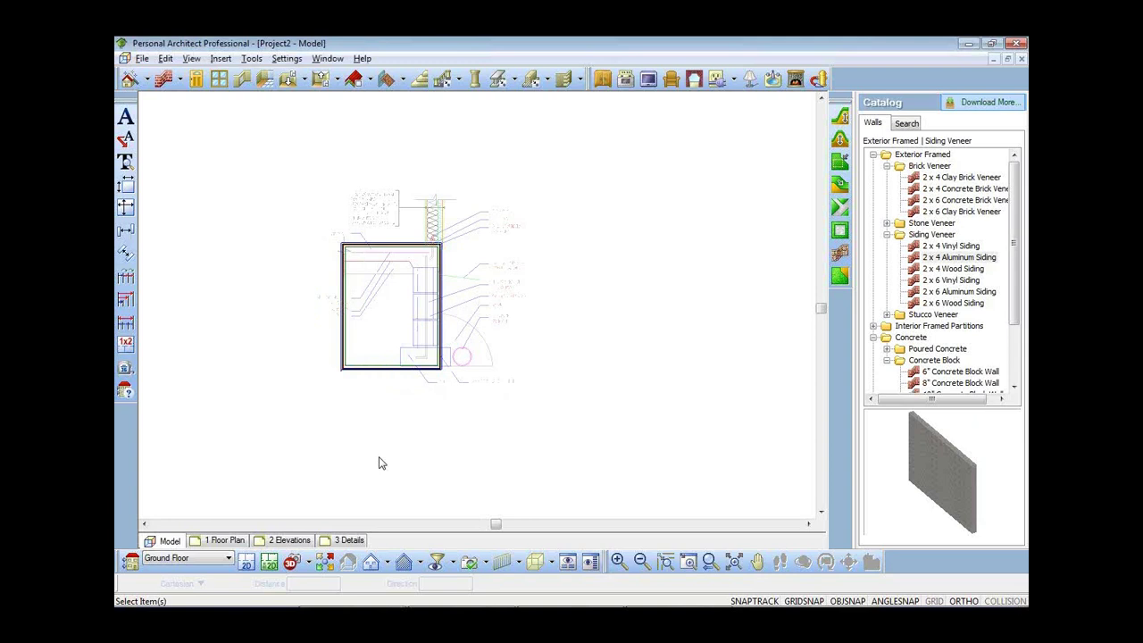
- Start the Object Import Wizard, keep Appliances as the new element's type, and reposition the wizard window
click(142, 59)
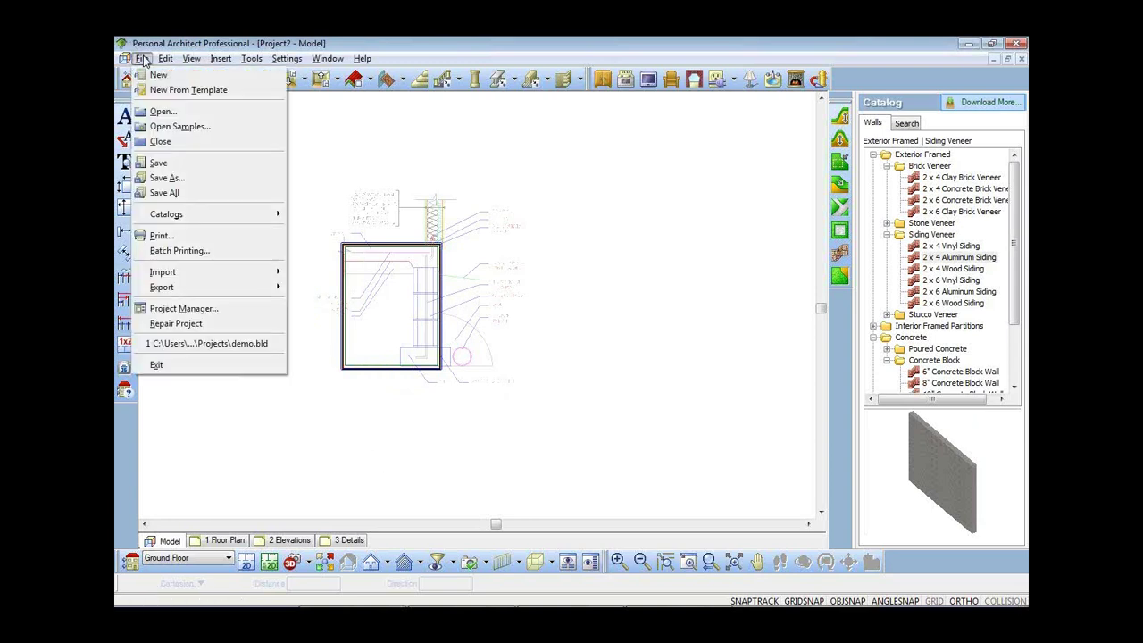
mouse_move(163, 290)
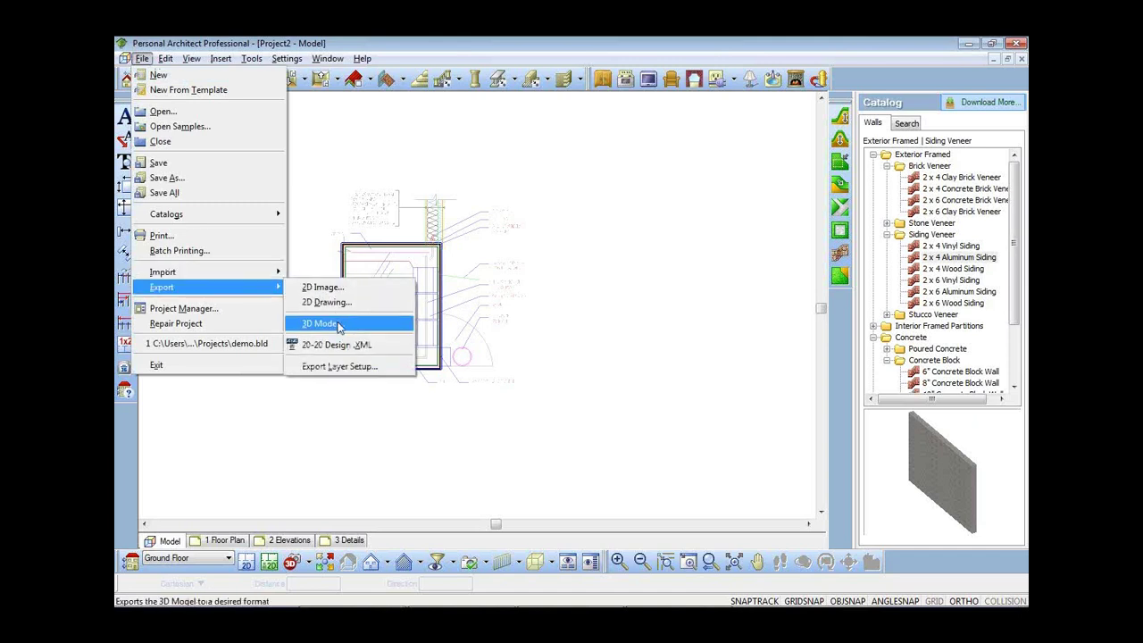
mouse_move(220, 272)
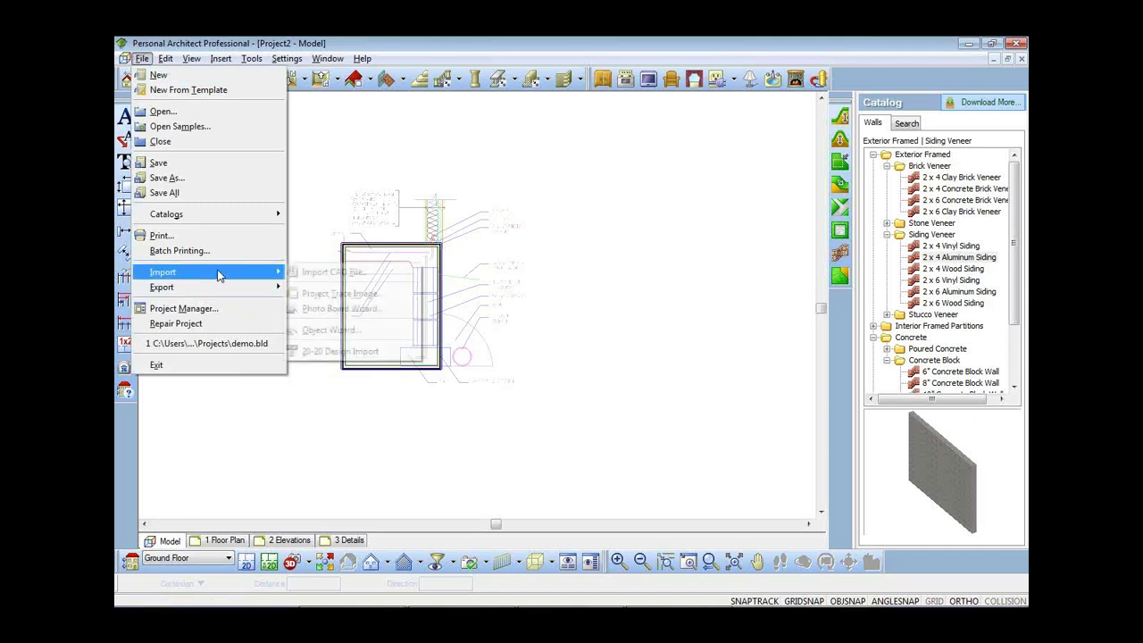
click(342, 330)
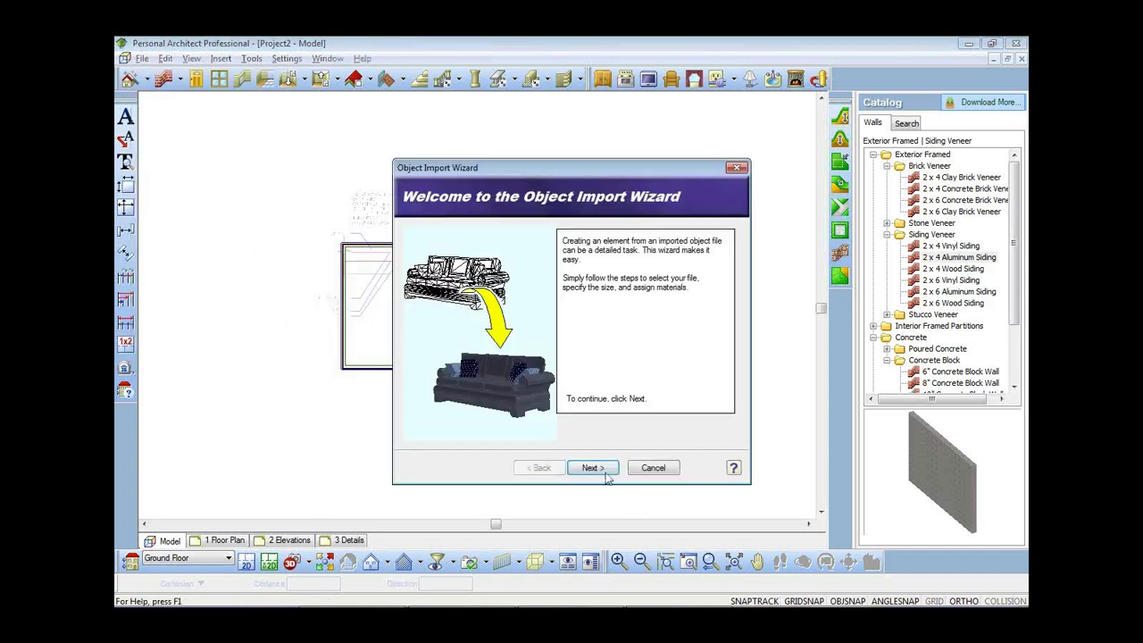
click(606, 473)
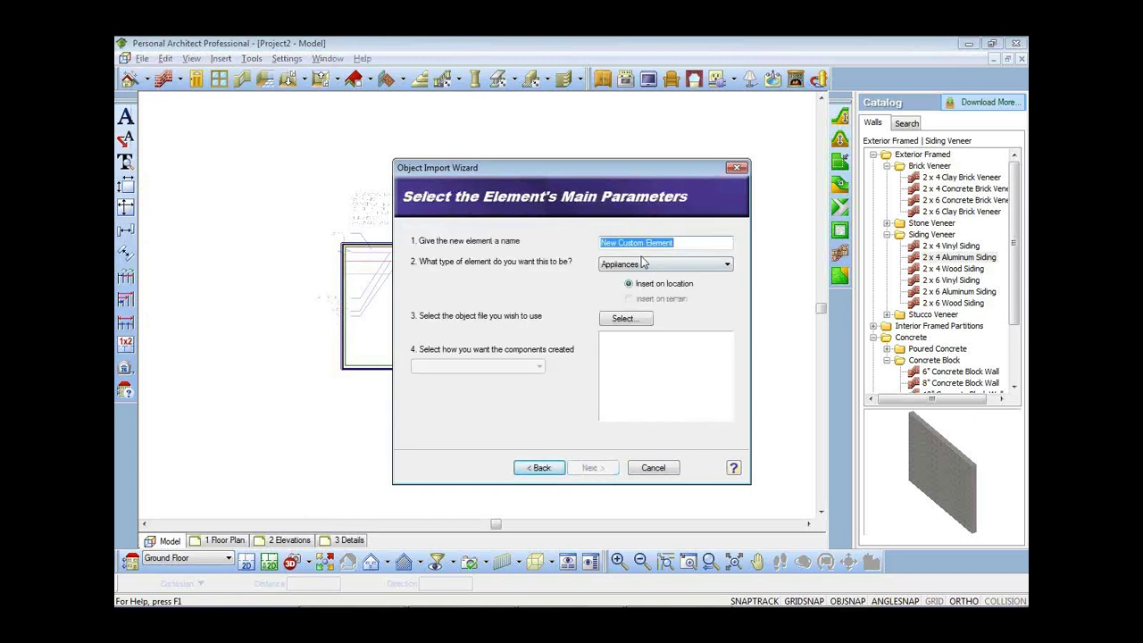
click(649, 267)
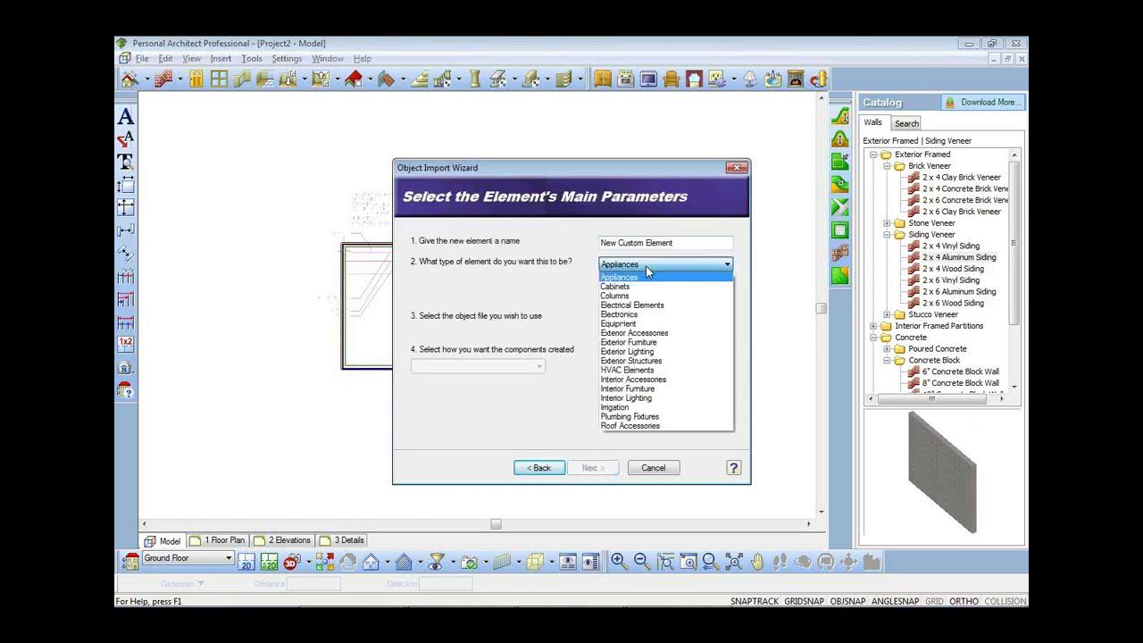
click(648, 276)
drag(597, 170, 500, 134)
click(538, 223)
click(509, 234)
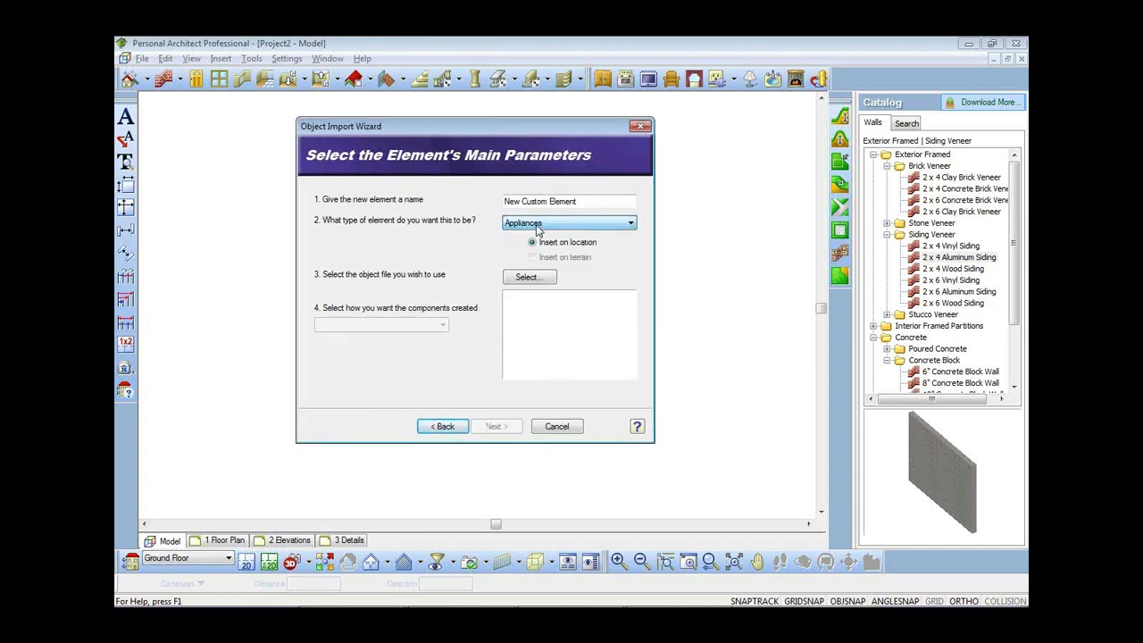
- Browse for the object file on Local Disk (C:) with the file type set to Sketchup (*.skp)
click(518, 279)
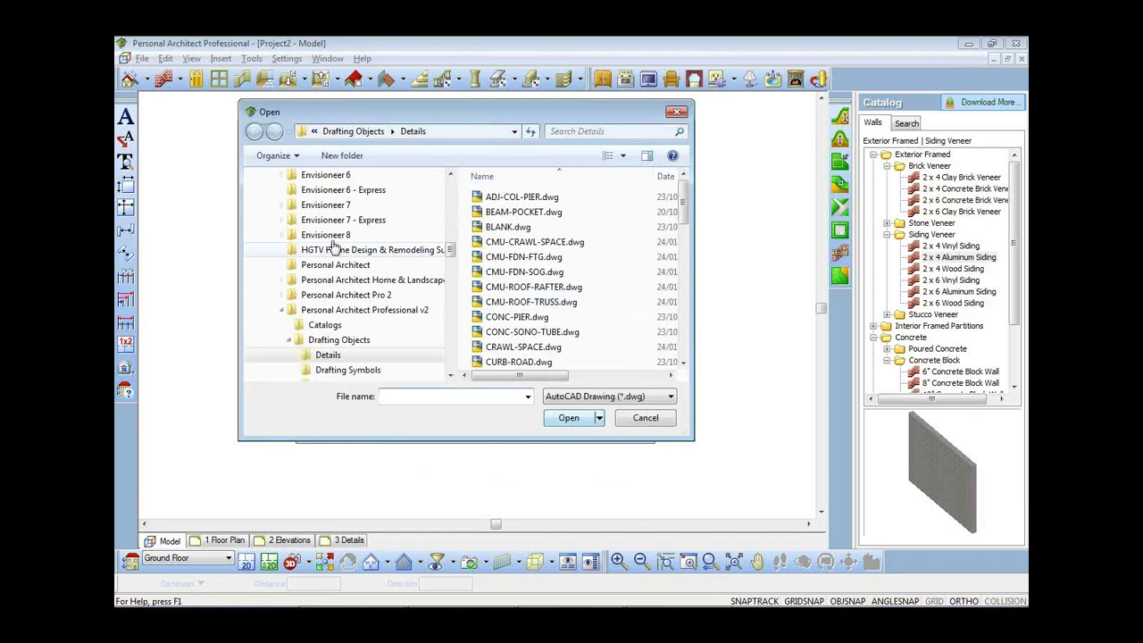
drag(453, 258, 451, 183)
click(307, 301)
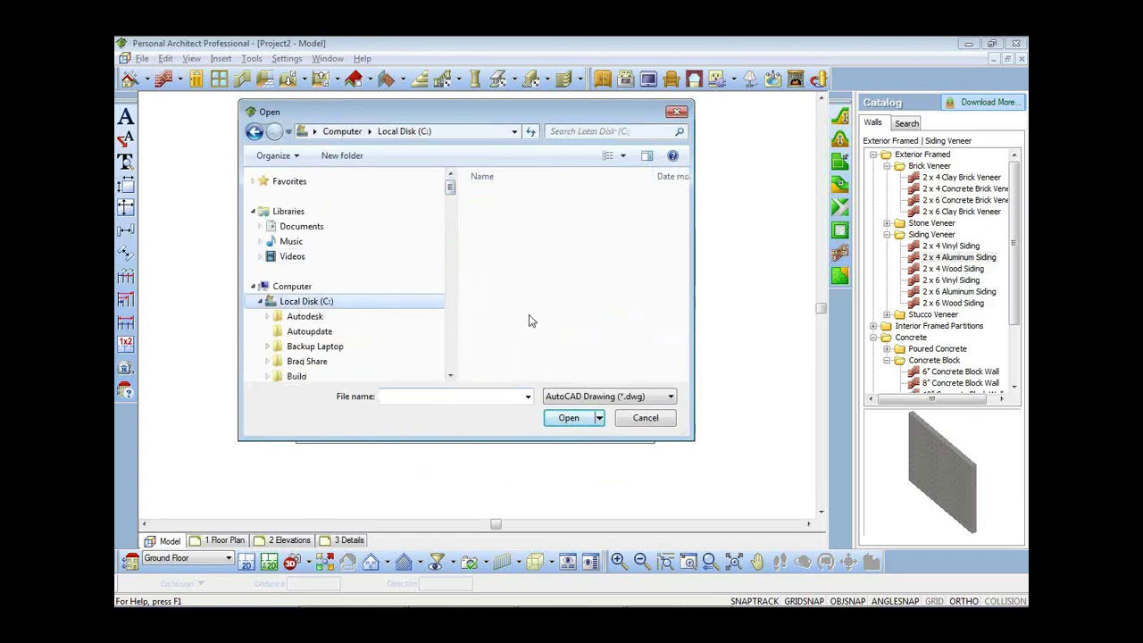
click(630, 396)
click(617, 432)
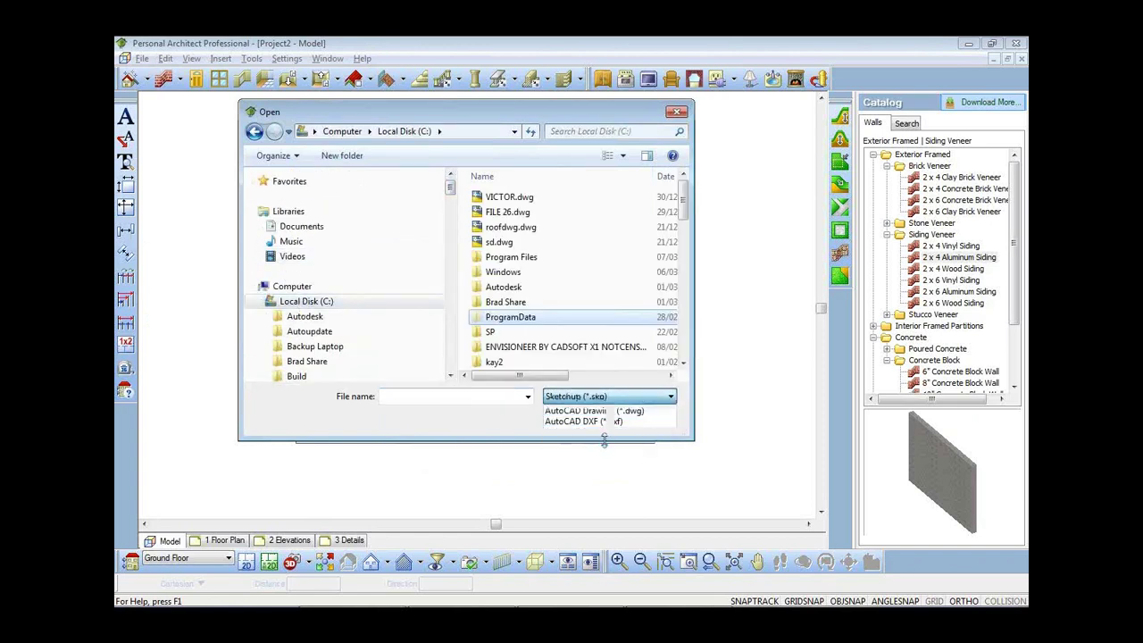
scroll(590, 268, down, 5)
scroll(572, 286, up, 5)
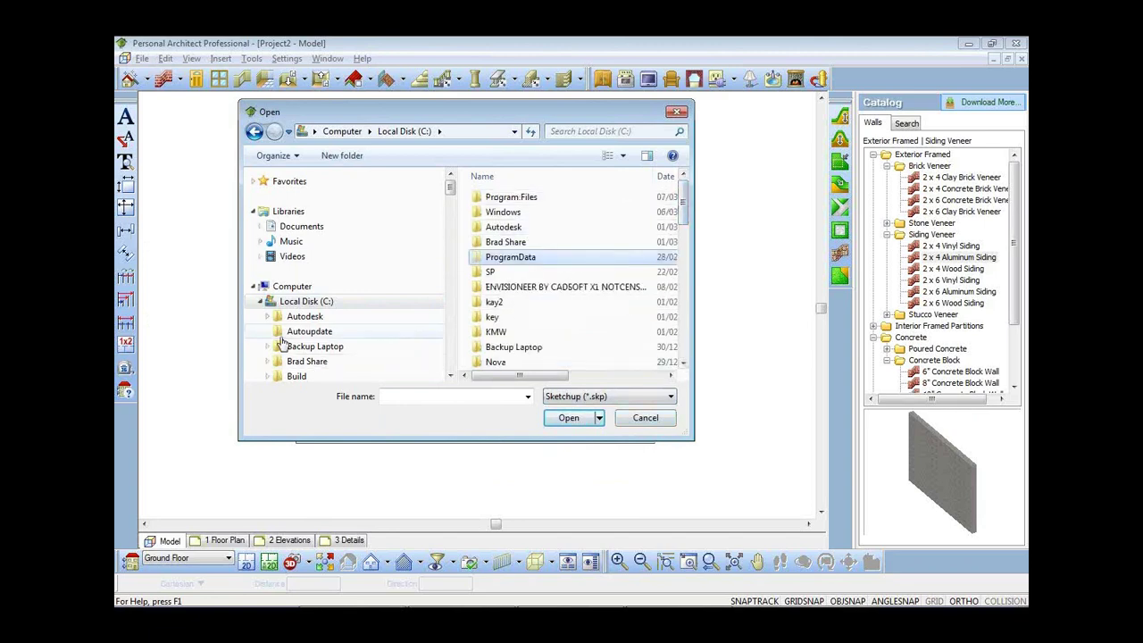
- Choose Chair_Theater.skp from the Blocks for importing folder in Trade Show Demos as the object file
click(315, 347)
drag(687, 219, 690, 347)
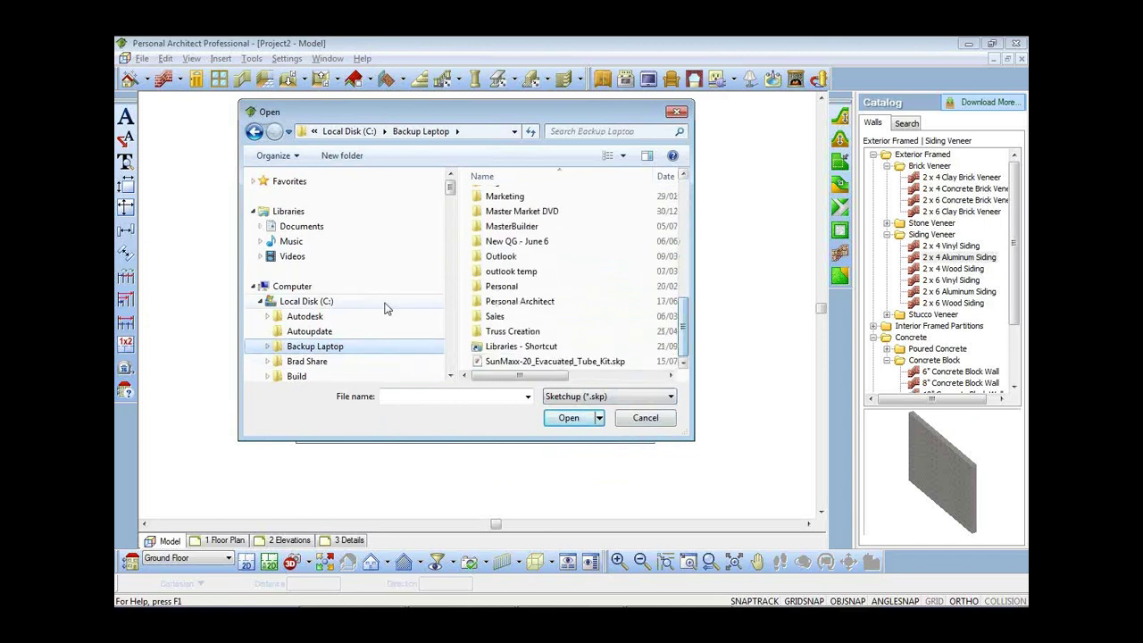
click(273, 301)
drag(683, 219, 680, 335)
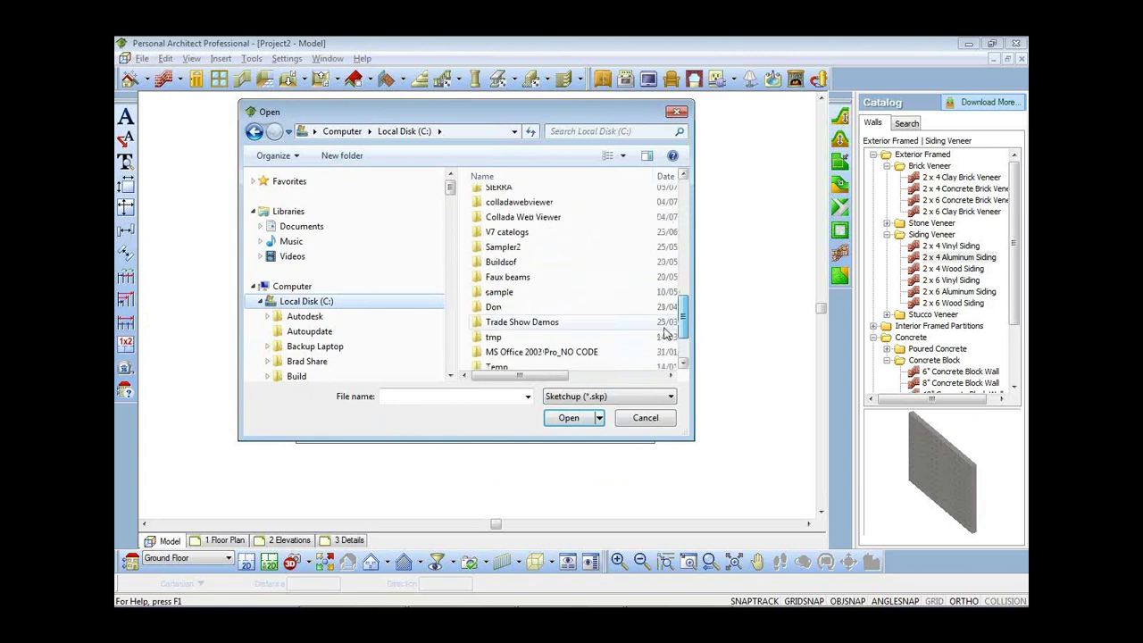
double_click(527, 331)
double_click(524, 212)
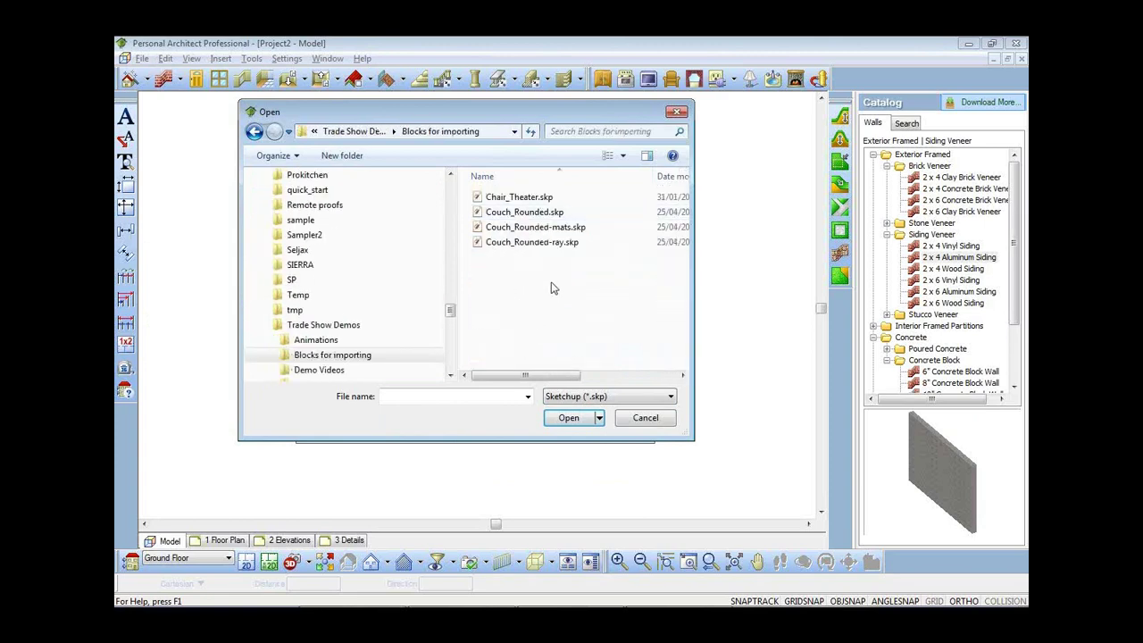
click(520, 200)
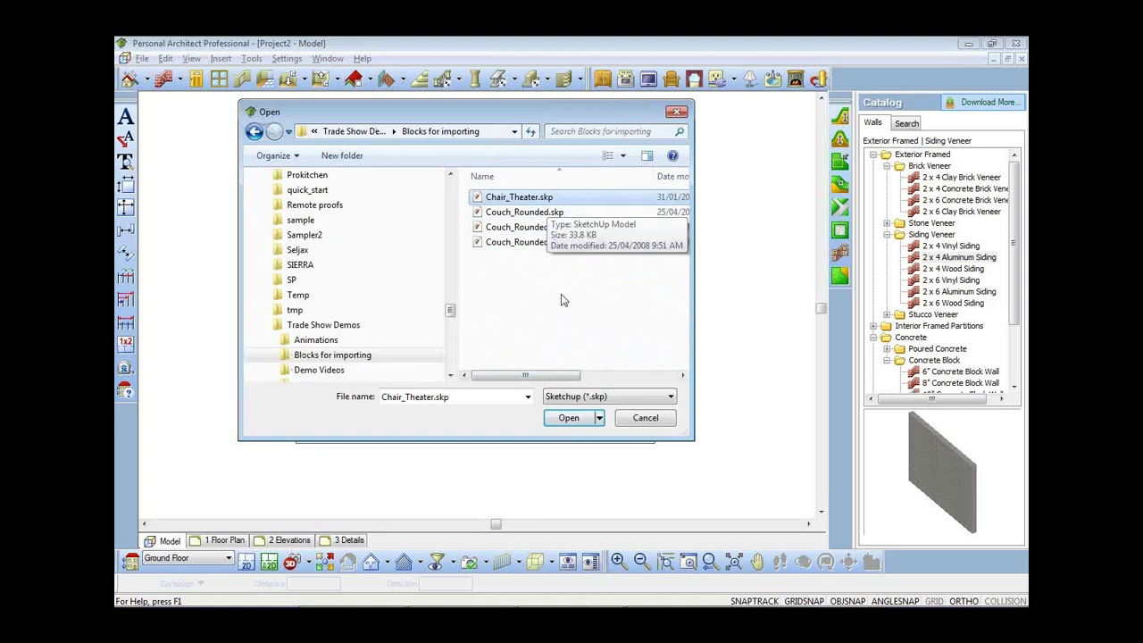
click(579, 419)
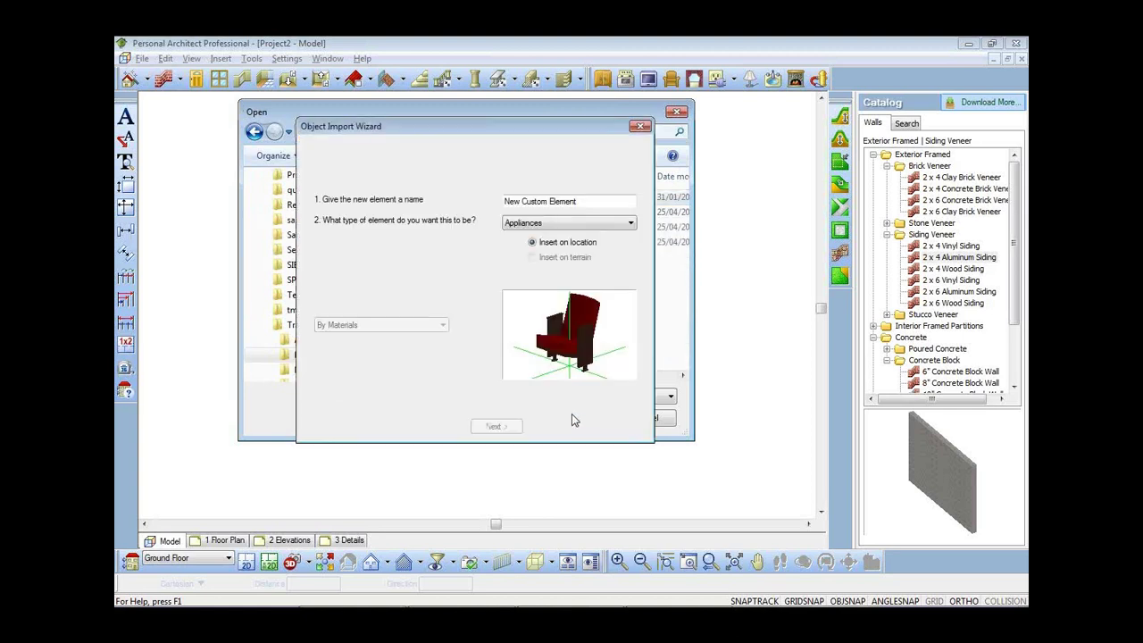
- Import the theater chair with components created By Materials, and place it outside the walls on the east side
drag(584, 354, 577, 341)
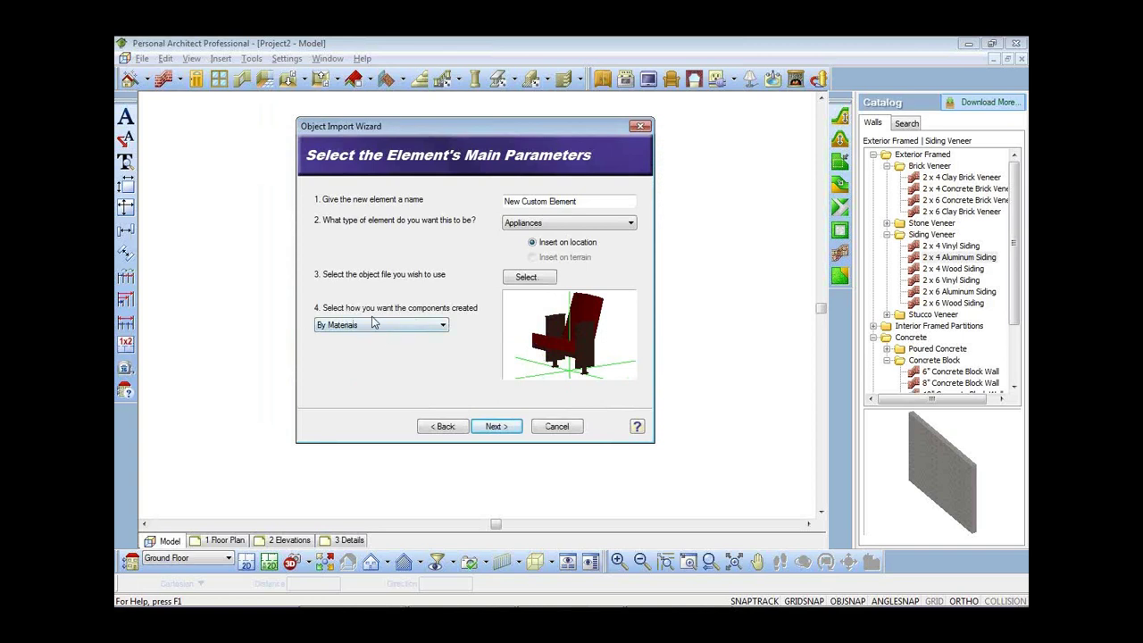
click(409, 327)
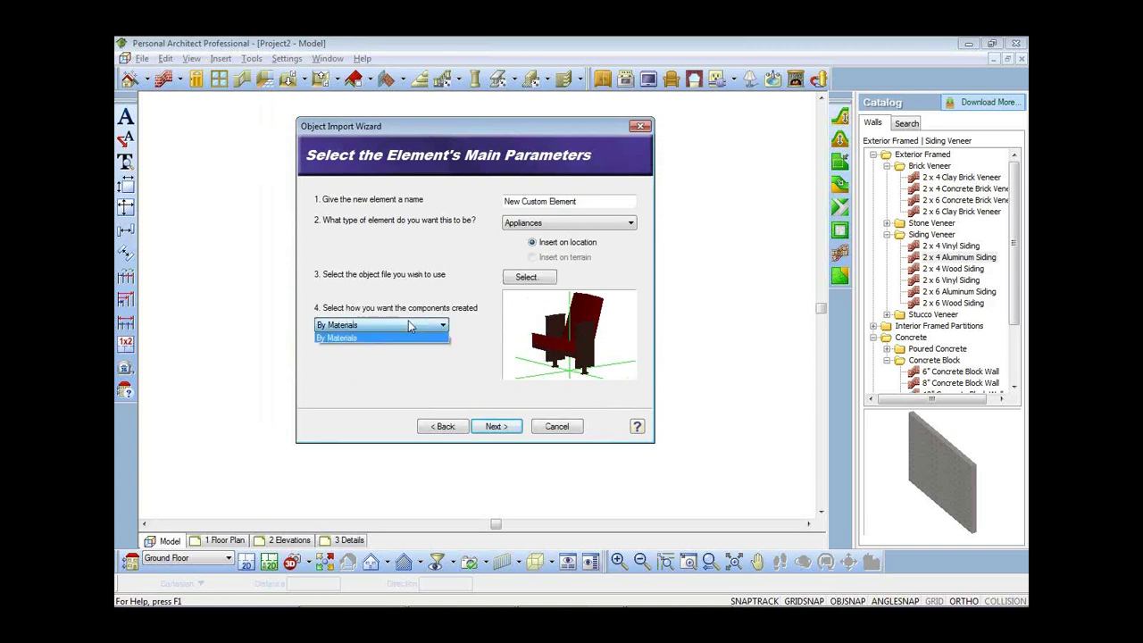
click(410, 337)
click(496, 426)
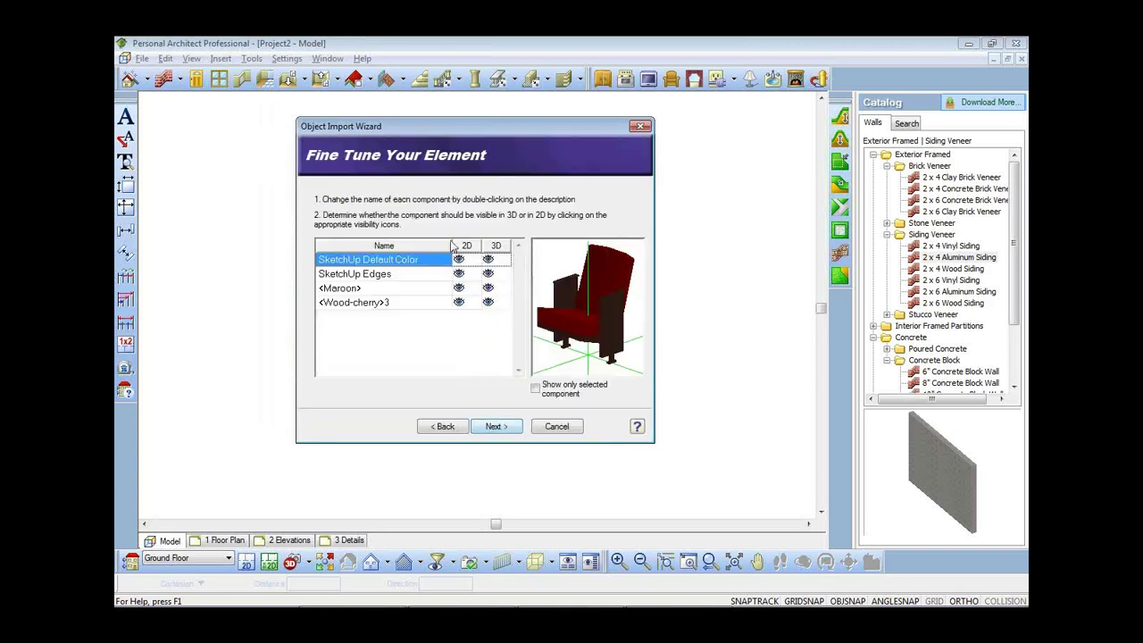
click(511, 428)
click(511, 430)
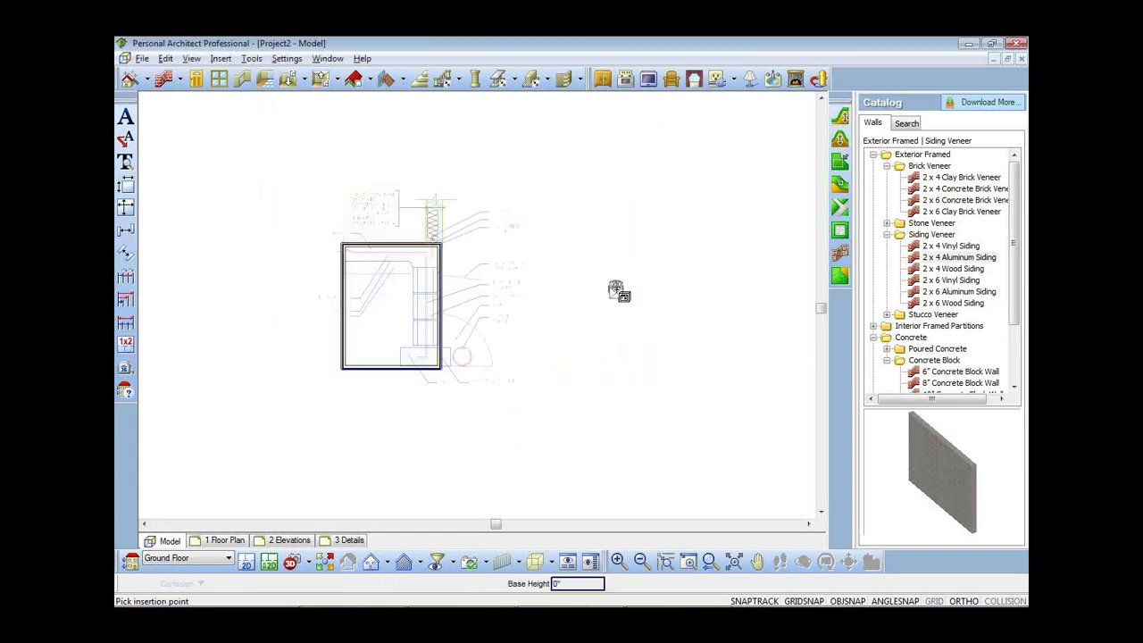
click(623, 354)
- Set up a new camera facing the imported chair, and inspect the chair up close in 3D
click(291, 561)
click(304, 561)
click(679, 384)
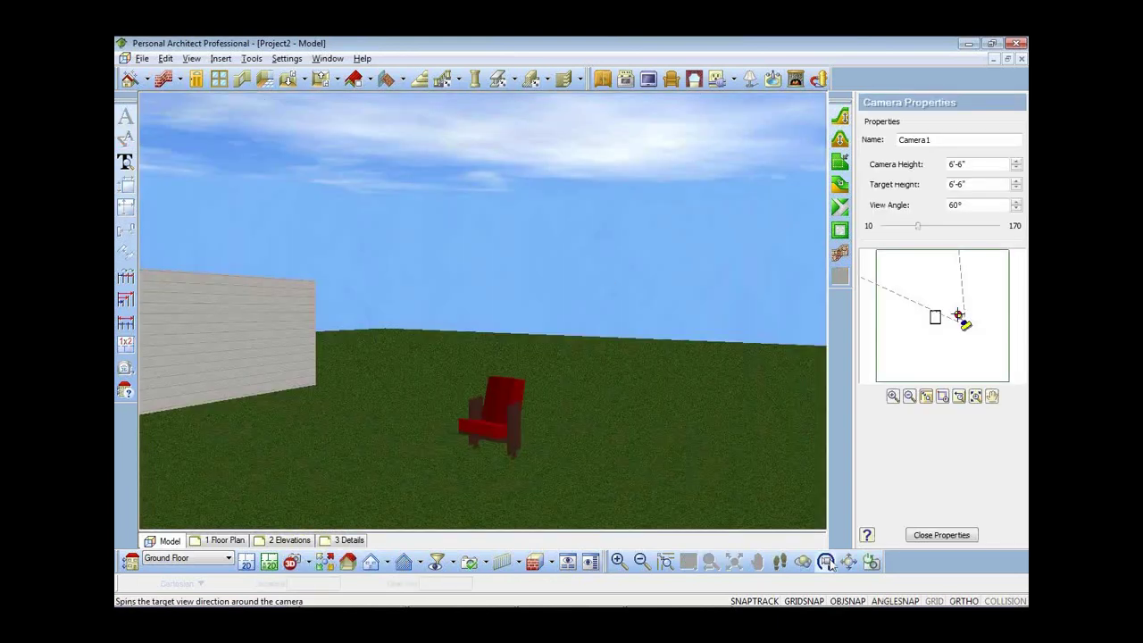
drag(630, 451, 807, 571)
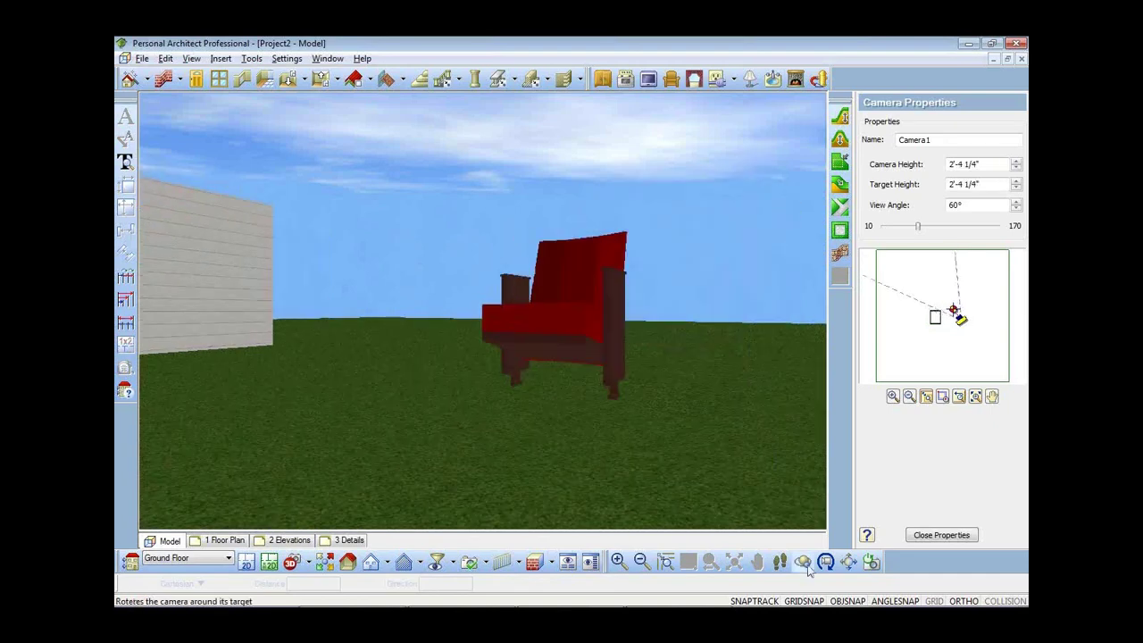
drag(734, 414, 542, 451)
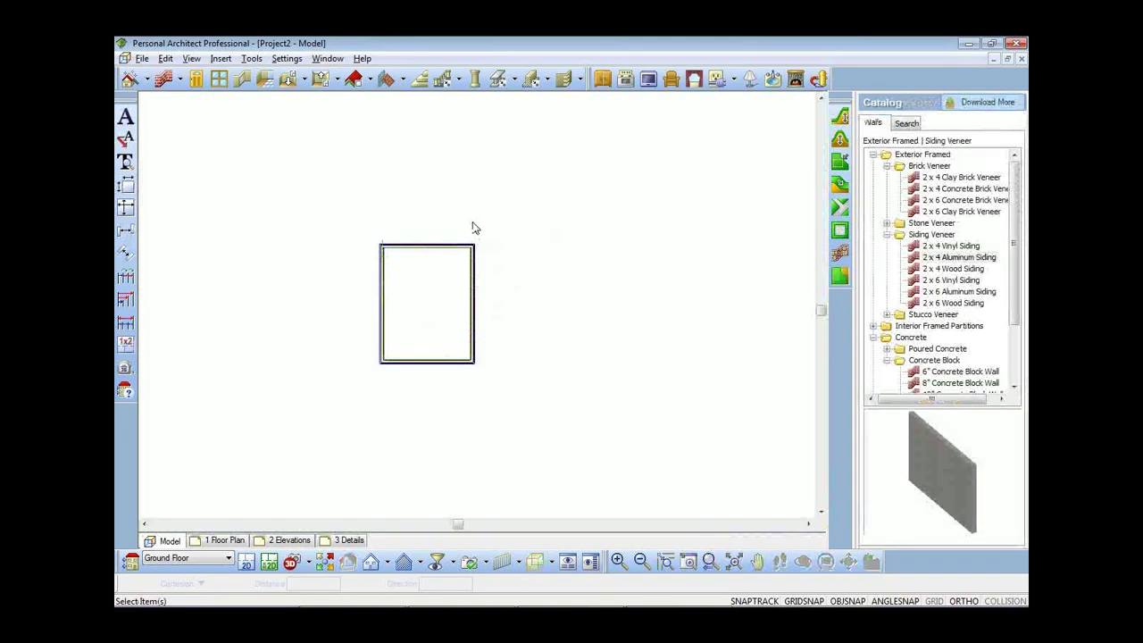
- Stretch the wall rectangle by moving its east wall outward and its upper wall up to a depth of about 31'-5"
scroll(523, 294, down, 2)
click(484, 298)
drag(485, 298, 687, 310)
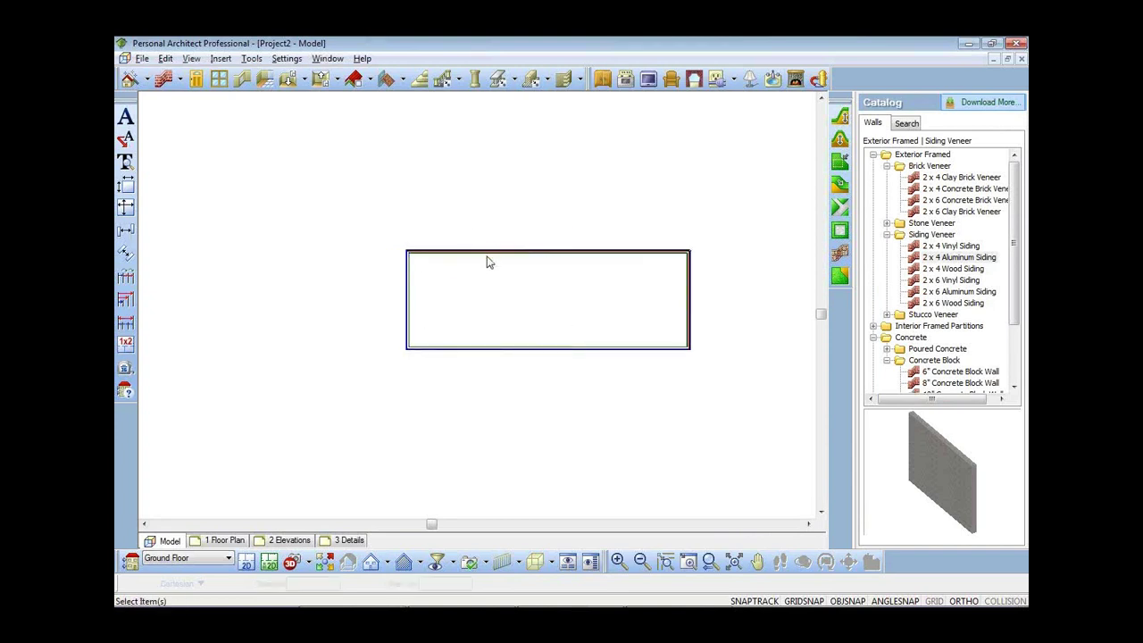
click(487, 253)
drag(548, 256, 534, 163)
- Add a 4/12 Slope Hip Roof - Shingles over the enlarged walls using Roof by Perimeter
click(370, 78)
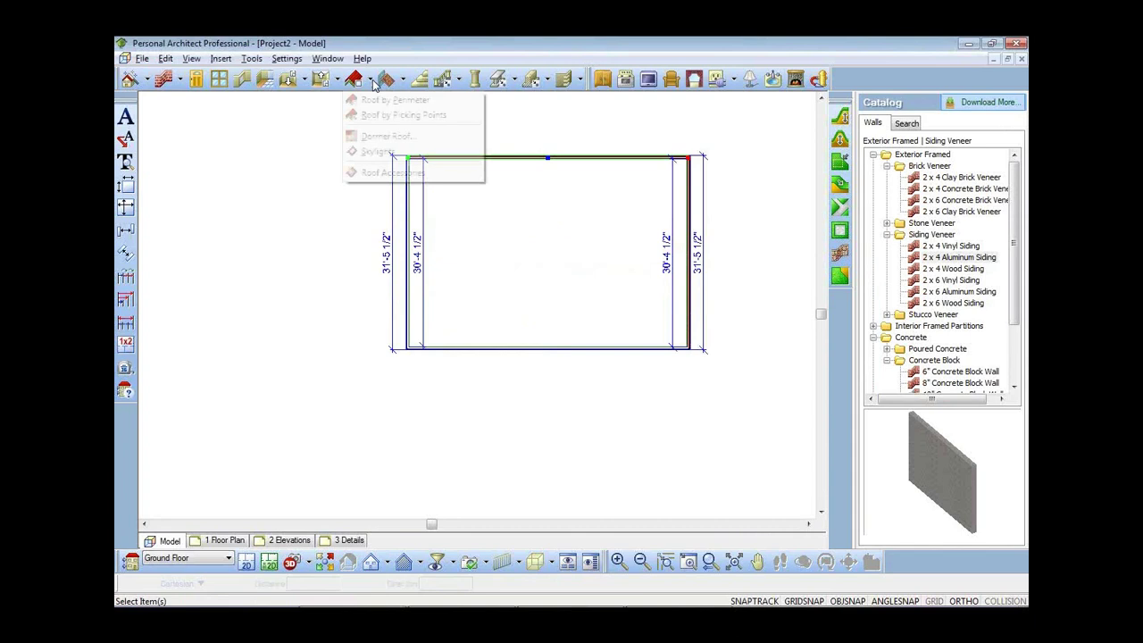
click(394, 100)
click(528, 242)
- Insert three 4' X 4'-11" Double Casement windows along the lower exterior wall in plan
click(288, 79)
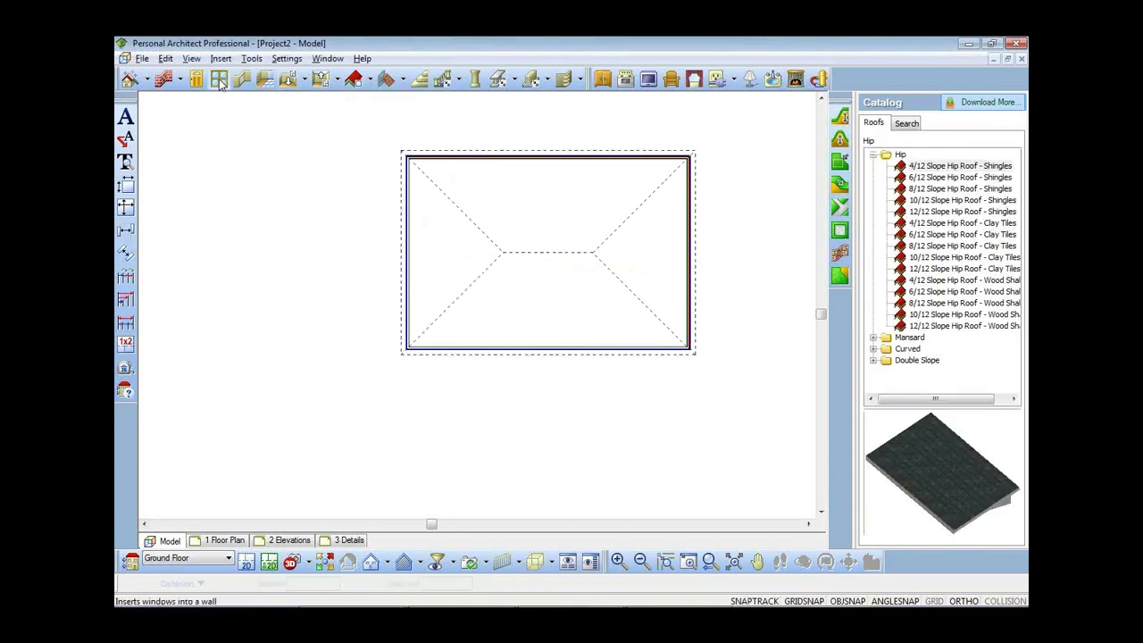
click(533, 348)
click(617, 349)
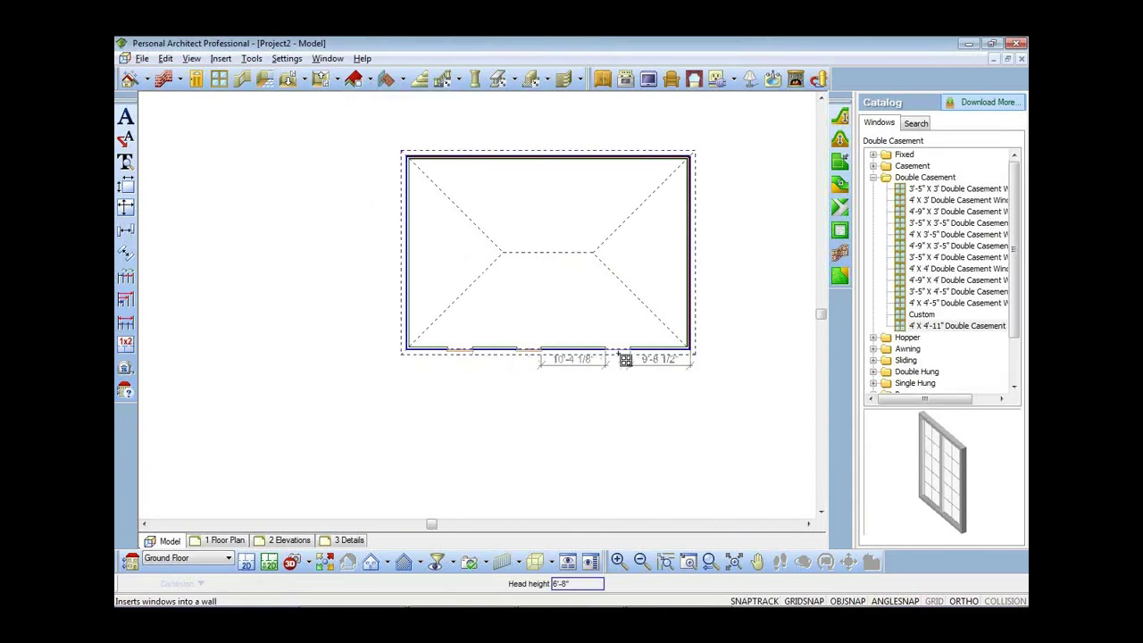
- Insert an animation path that curves around the house from the upper west side to below the front wall
click(251, 58)
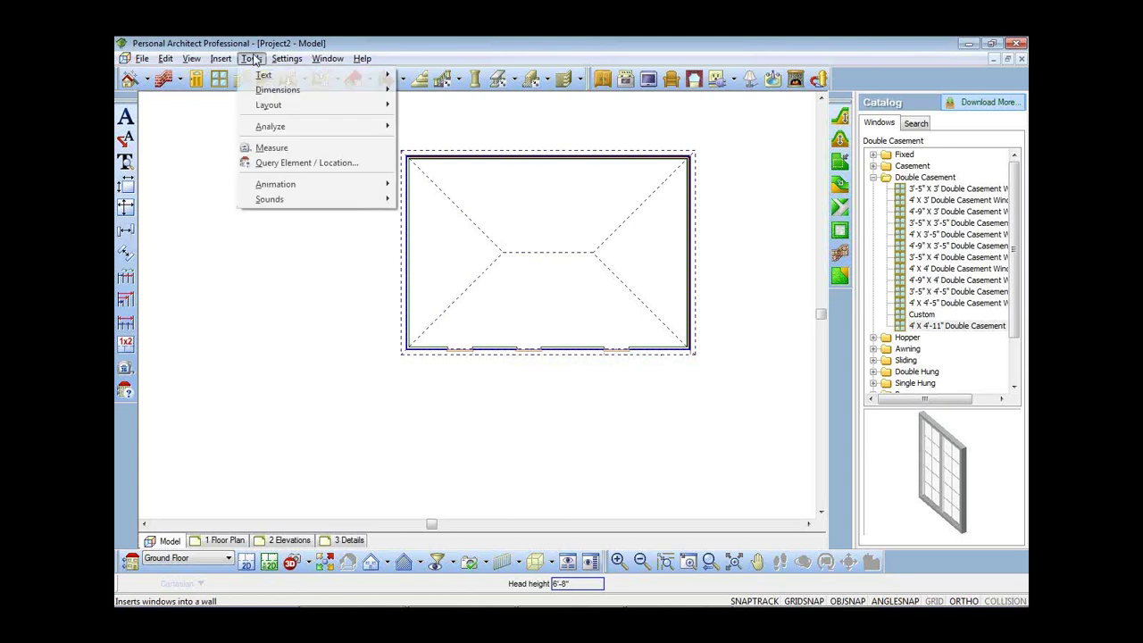
mouse_move(280, 184)
click(446, 184)
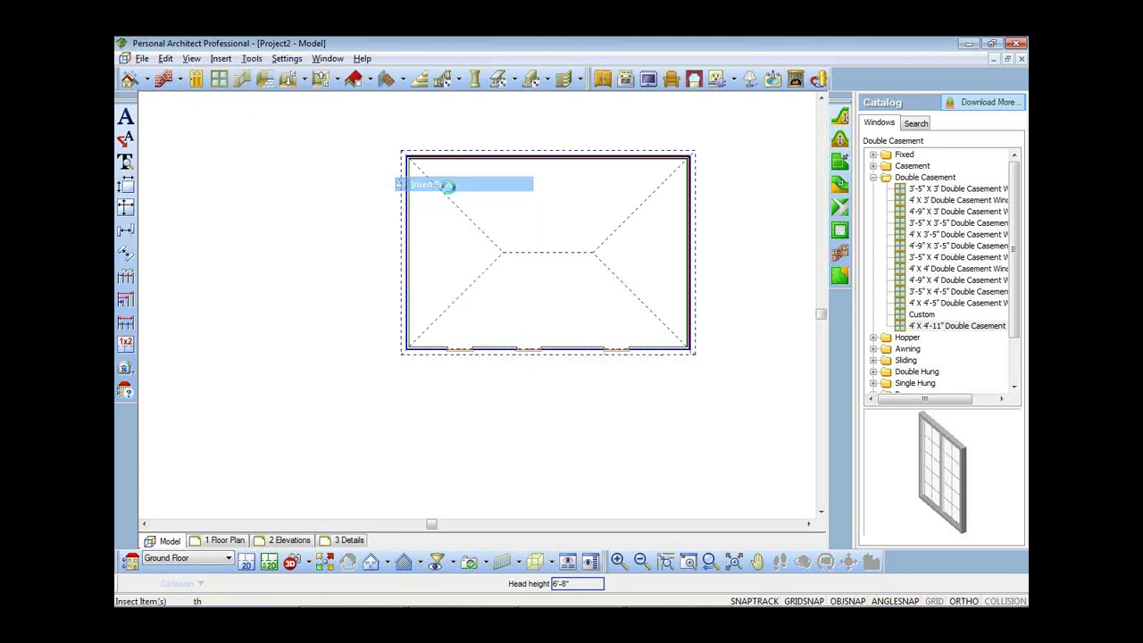
click(468, 304)
click(614, 451)
click(217, 162)
click(469, 290)
click(193, 307)
click(204, 397)
click(274, 487)
click(365, 509)
right_click(421, 506)
click(447, 511)
- Select the curved animation path, open Create Animation for it, and play the walkthrough preview
scroll(542, 357, down, 3)
drag(496, 313, 523, 288)
click(347, 165)
click(252, 58)
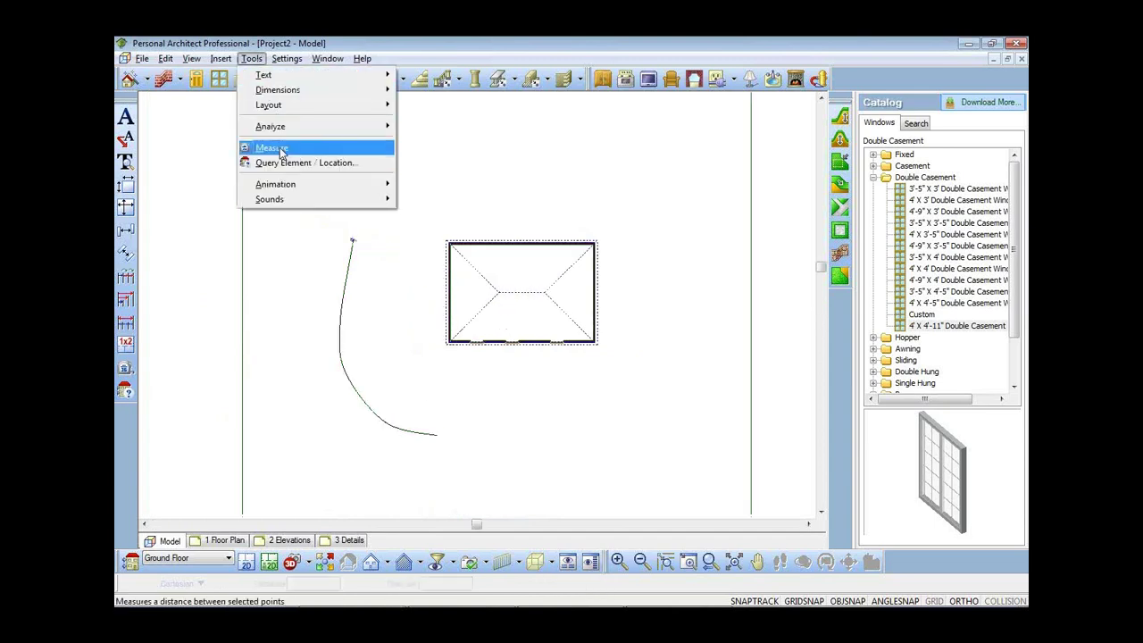
mouse_move(288, 184)
click(480, 293)
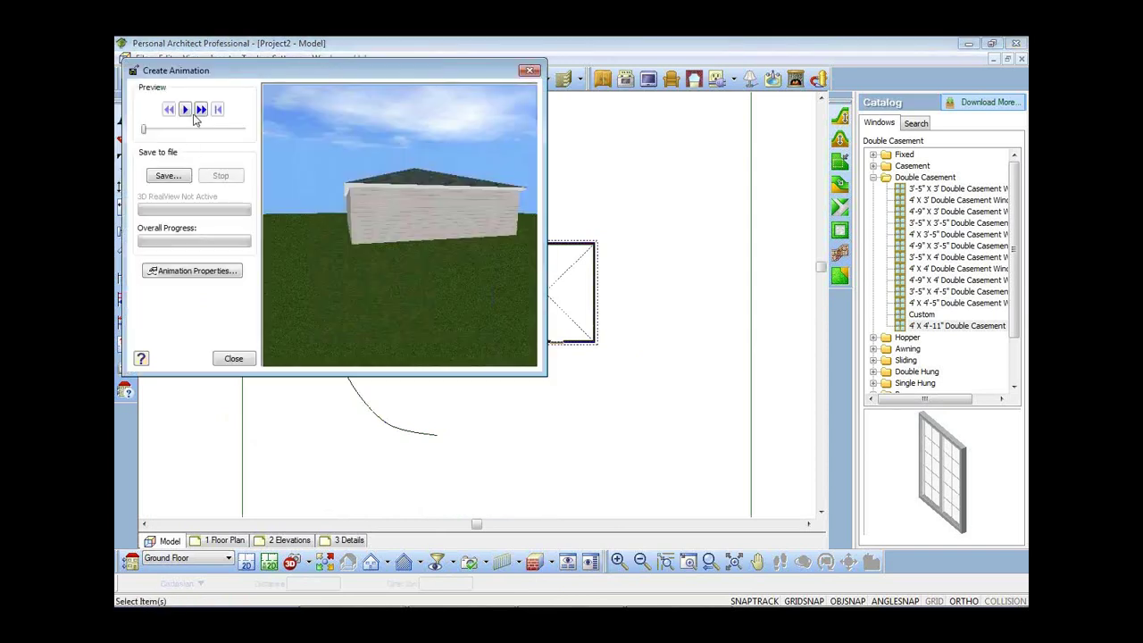
click(185, 109)
- Switch to the desktop, open the Gardner Total video shortcut, and skip ahead in the finished house animation
key(alt+Tab)
key(alt+Tab)
key(alt+Tab)
key(alt+Tab)
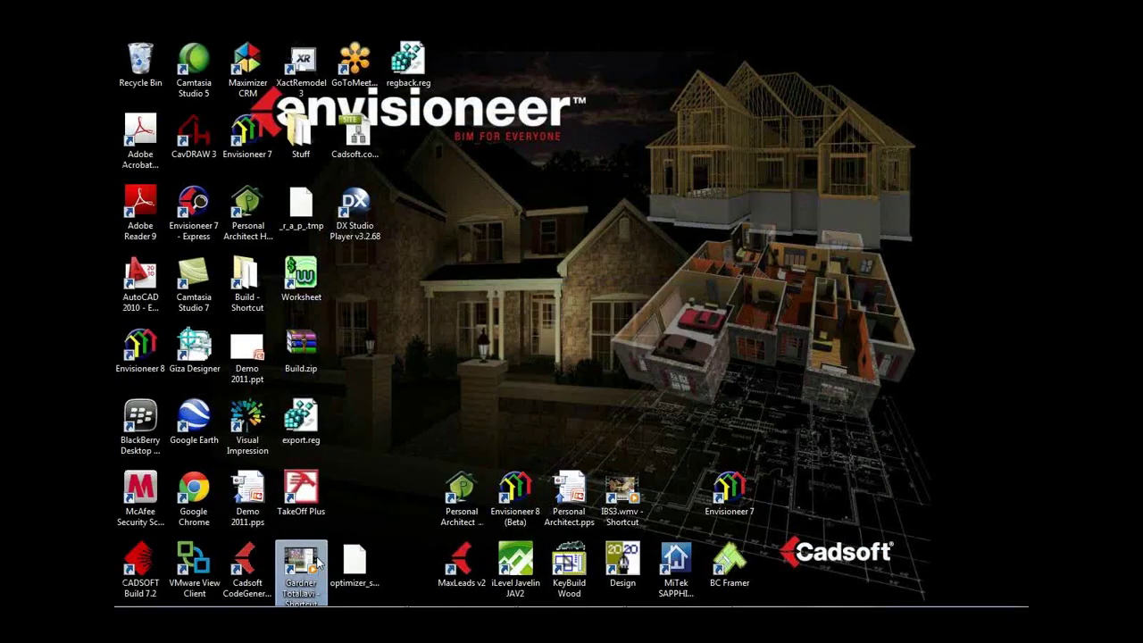
double_click(314, 561)
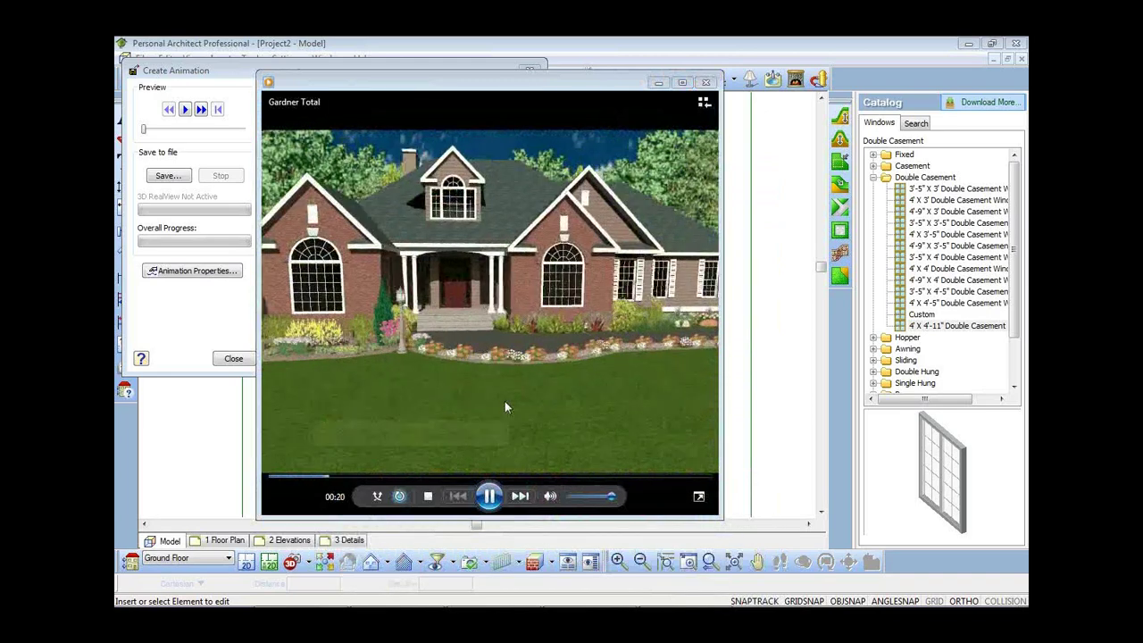
click(347, 477)
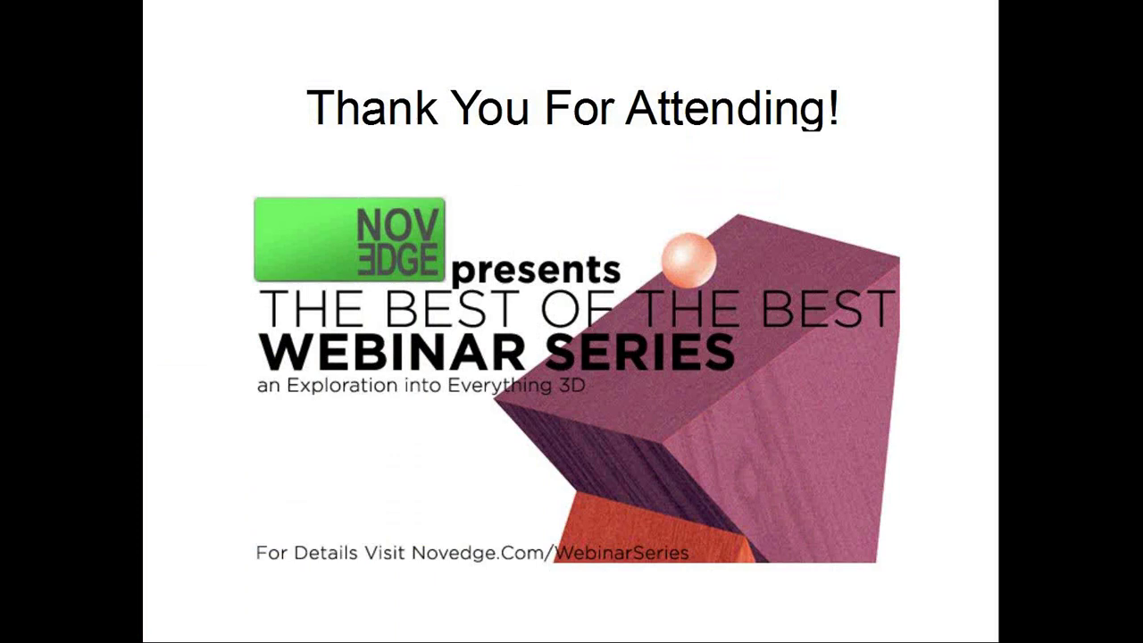
click(106, 384)
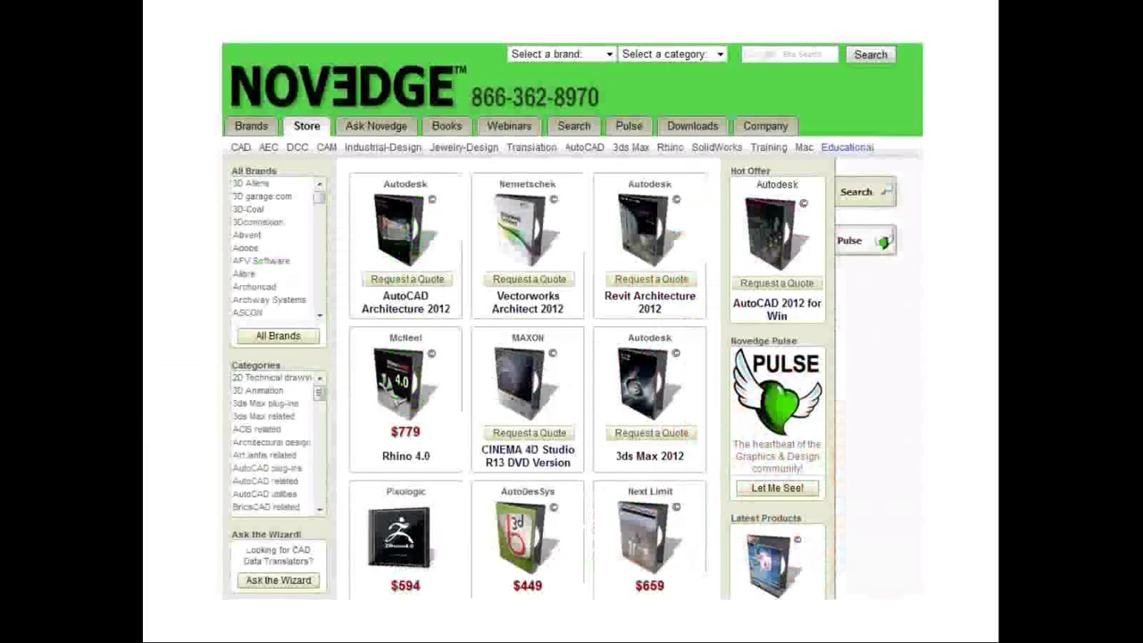